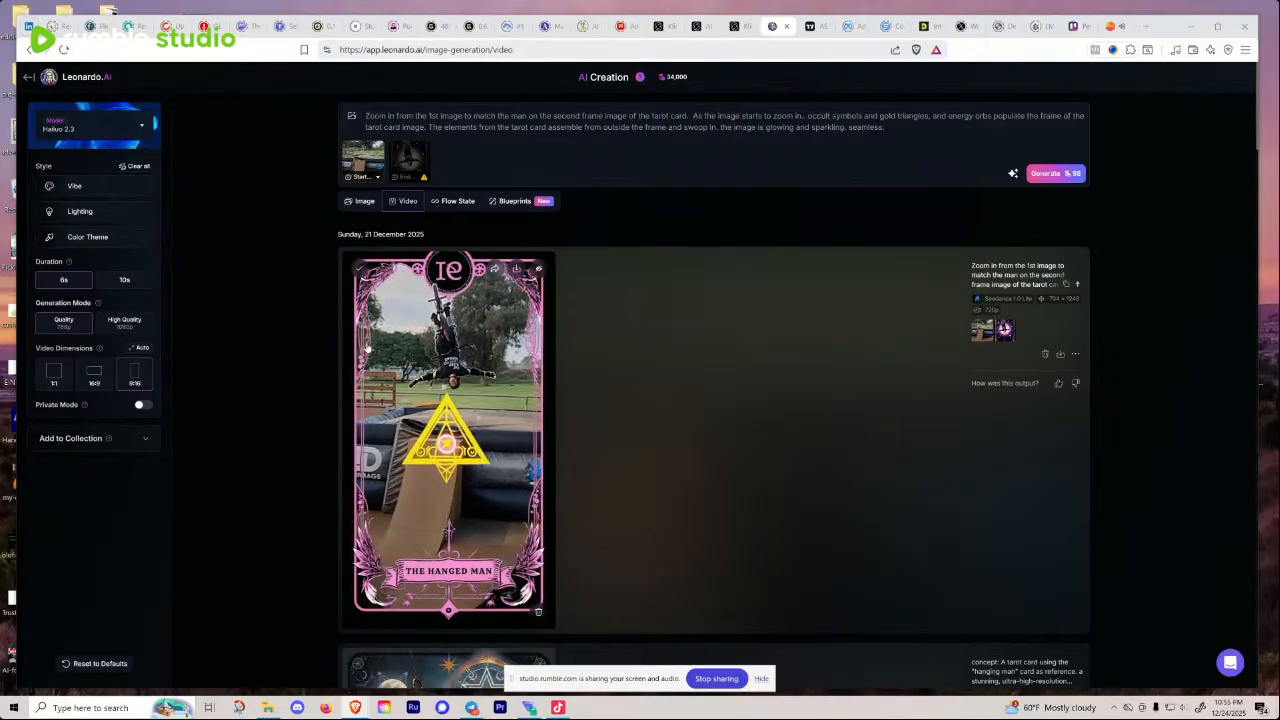
# Step: Look in on the Suno live radio, and return to Leonardo.Ai to view the newest Hanged Man tarot video enlarged
pyautogui.click(1110, 26)
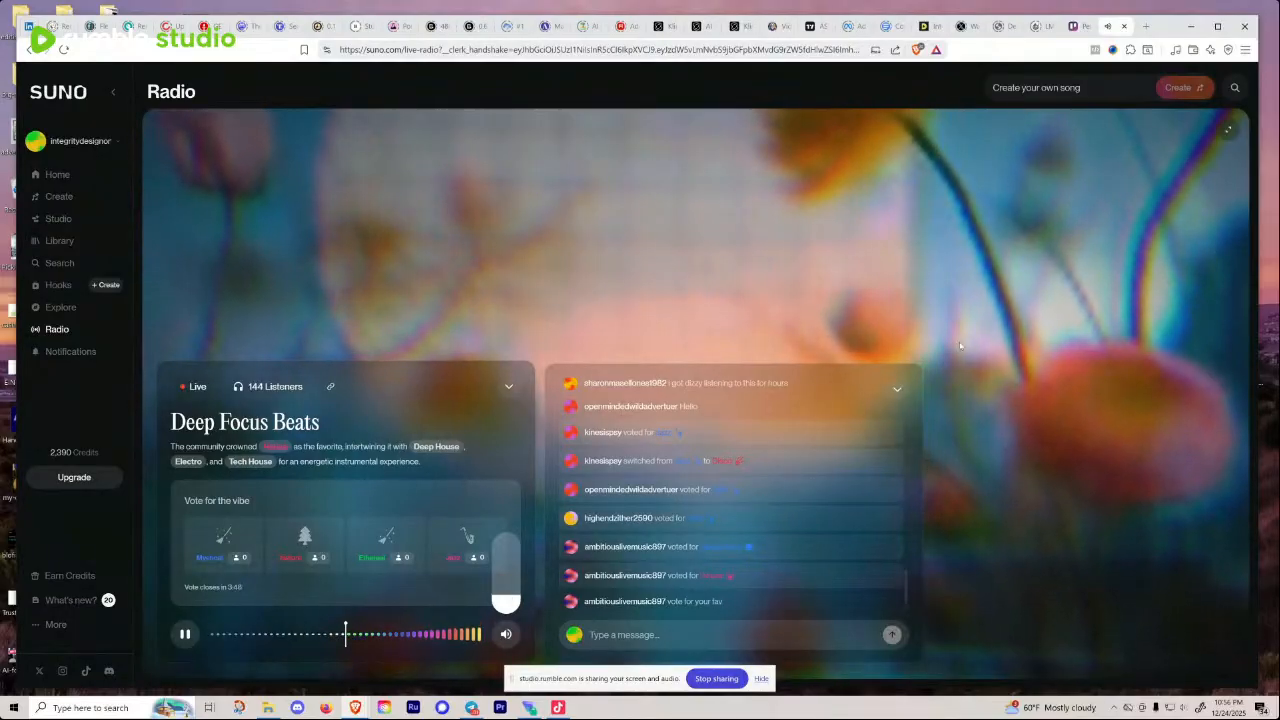
pyautogui.click(772, 26)
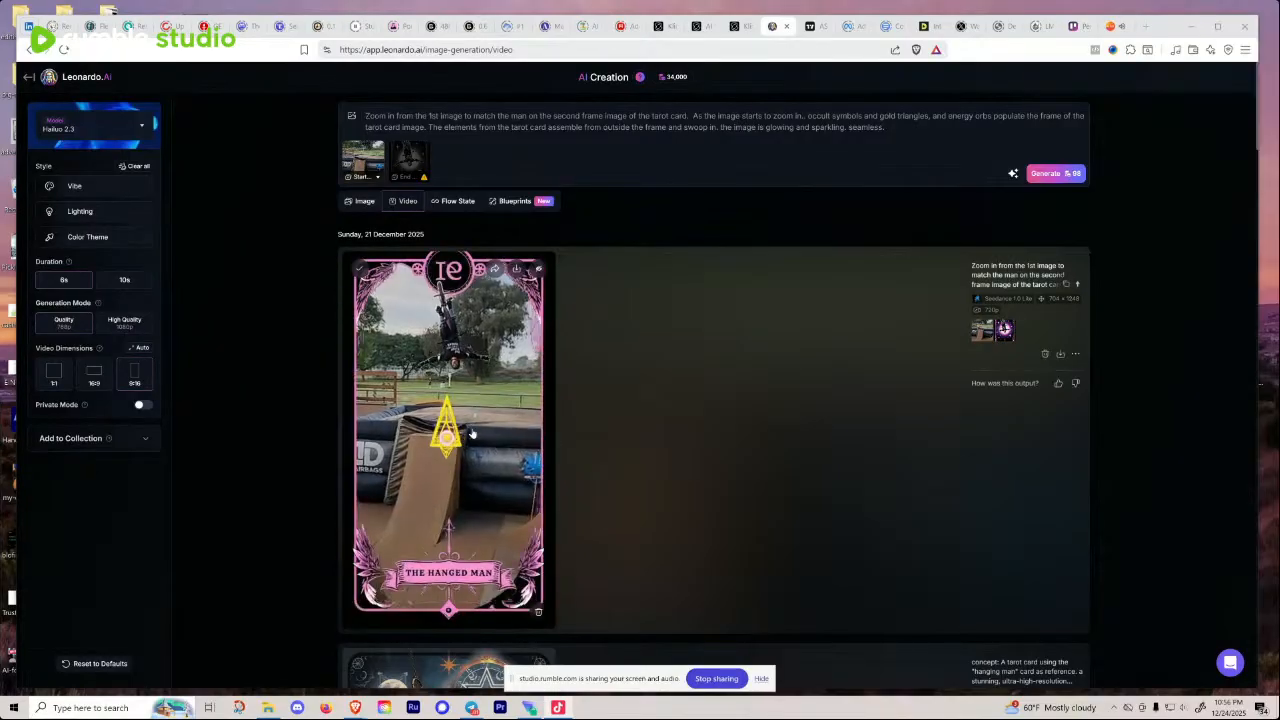
pyautogui.click(484, 429)
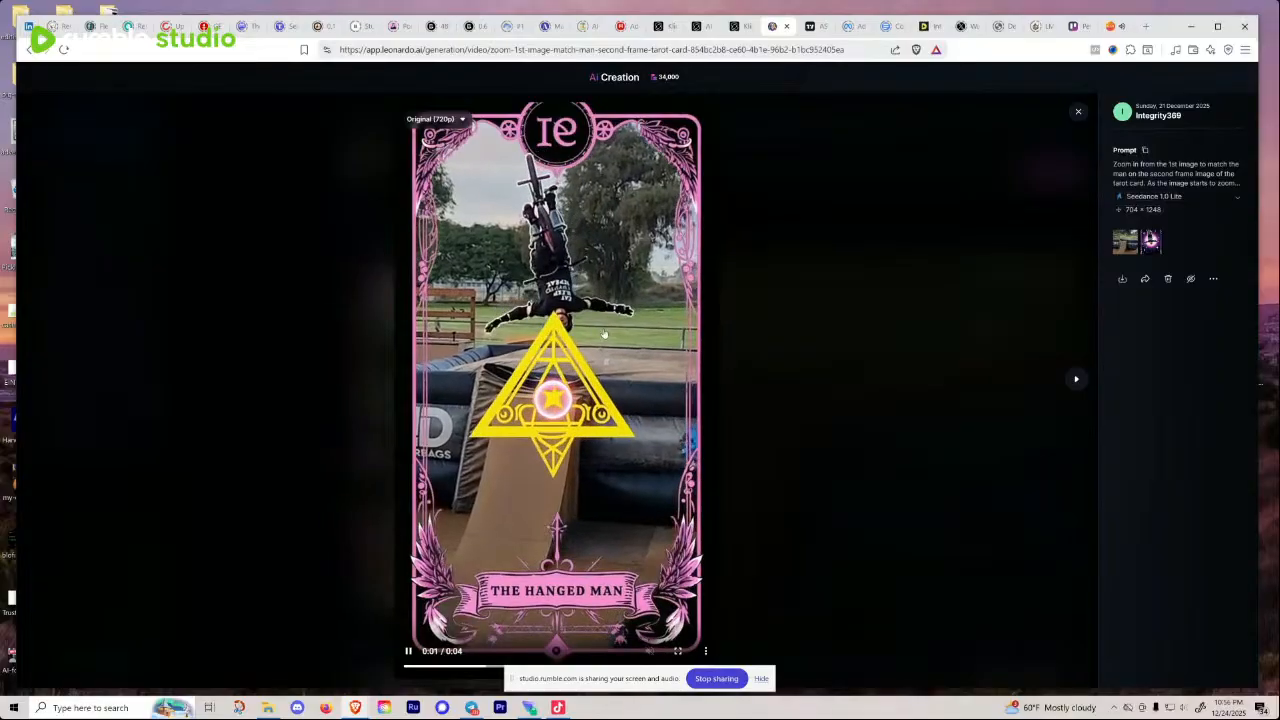
pyautogui.click(244, 178)
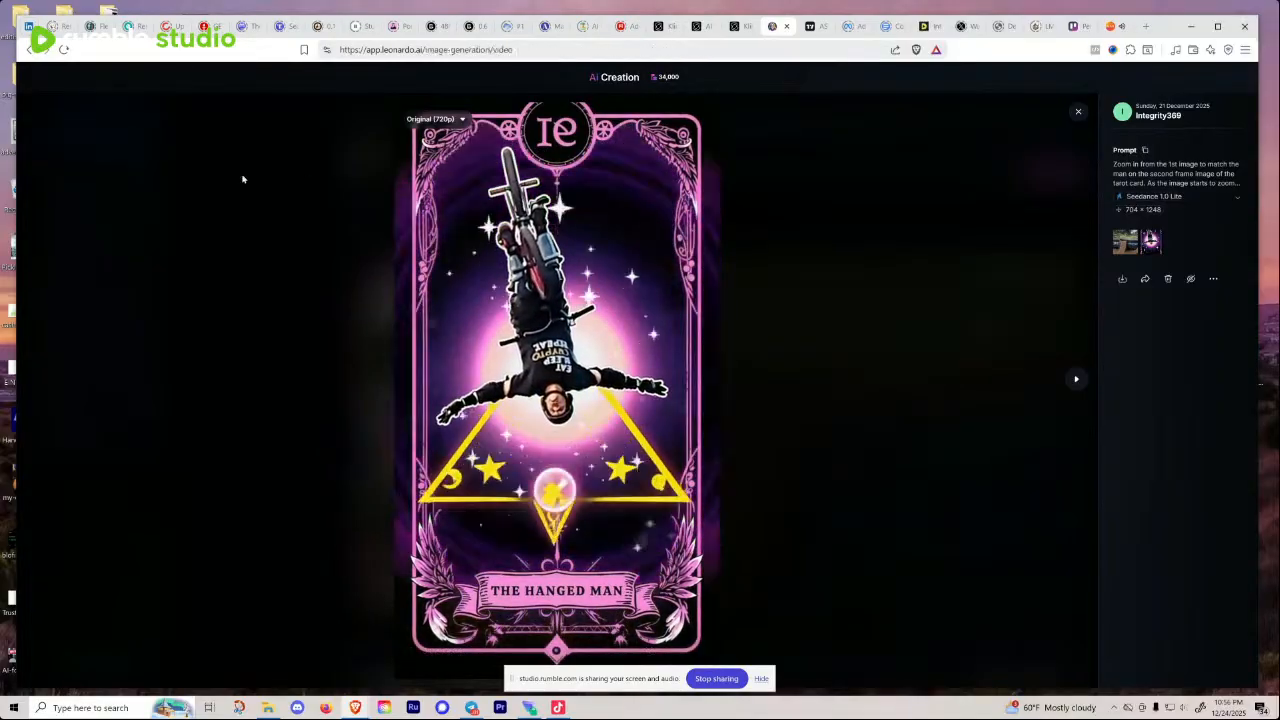
# Step: Look through the earlier hanging man tarot card generations in the Leonardo.Ai history and return to the newest video
pyautogui.scroll(-5, 632, 314)
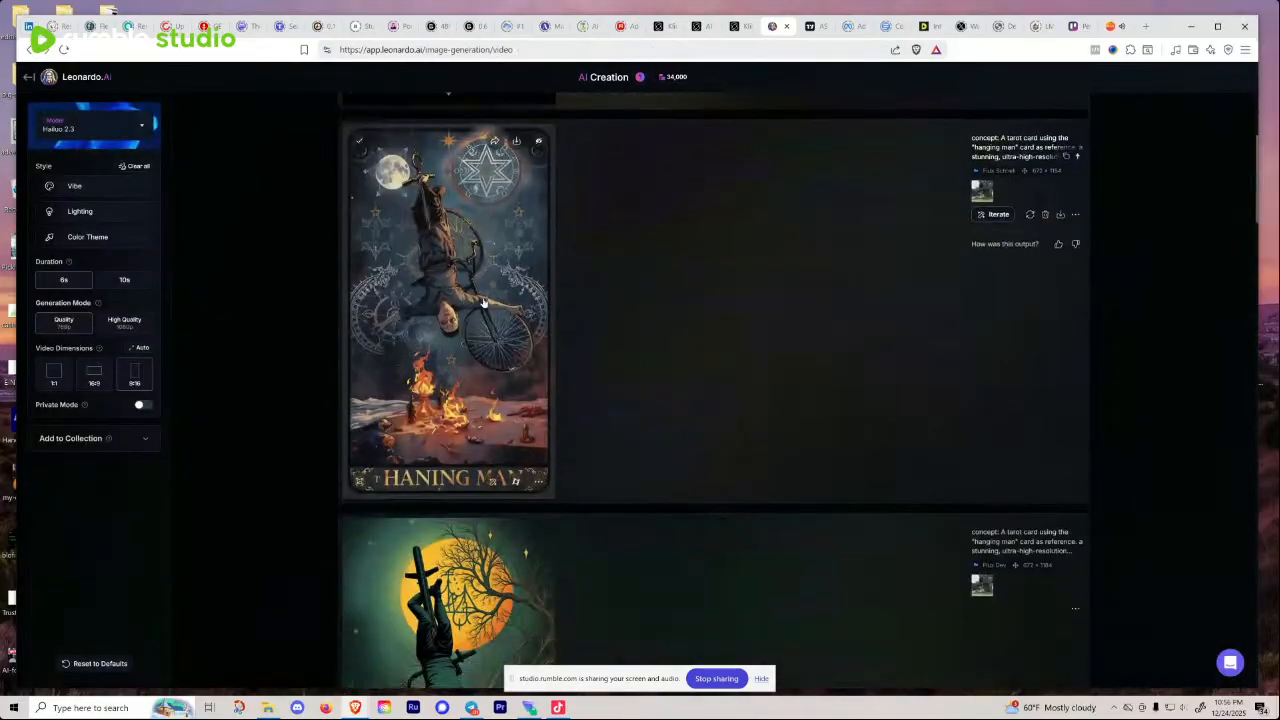
pyautogui.scroll(-10, 497, 307)
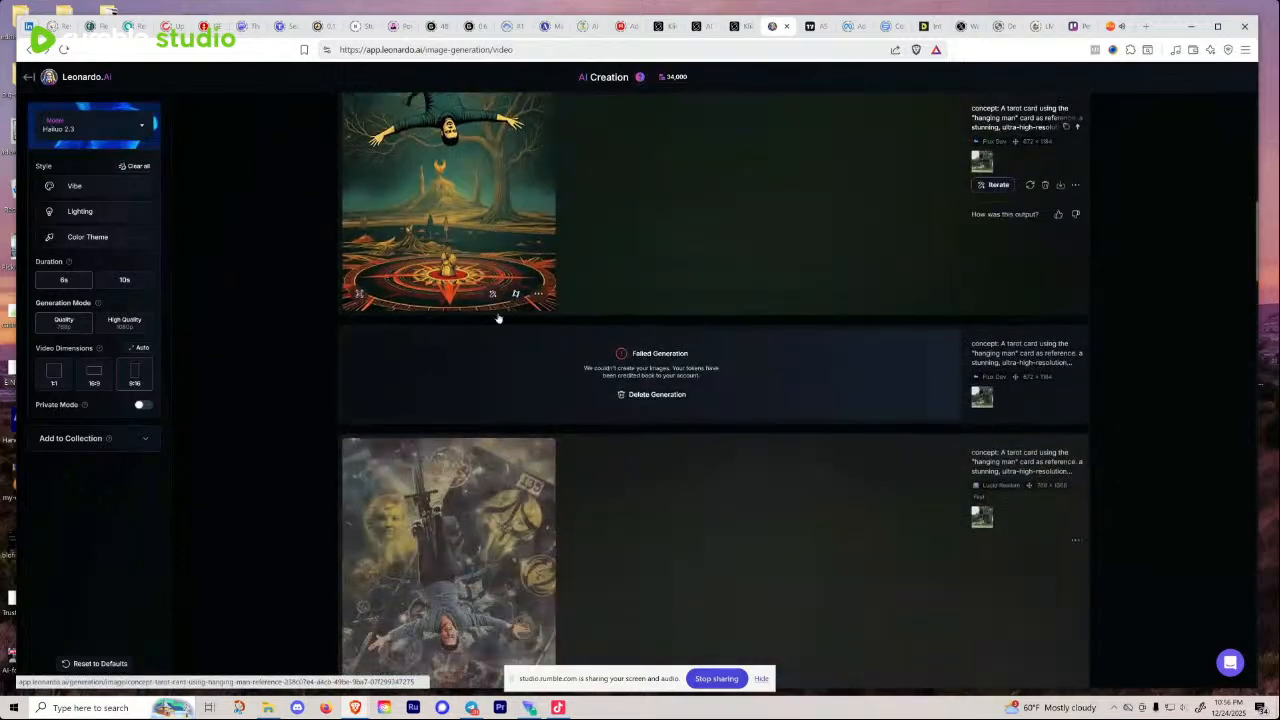
pyautogui.scroll(-10, 497, 318)
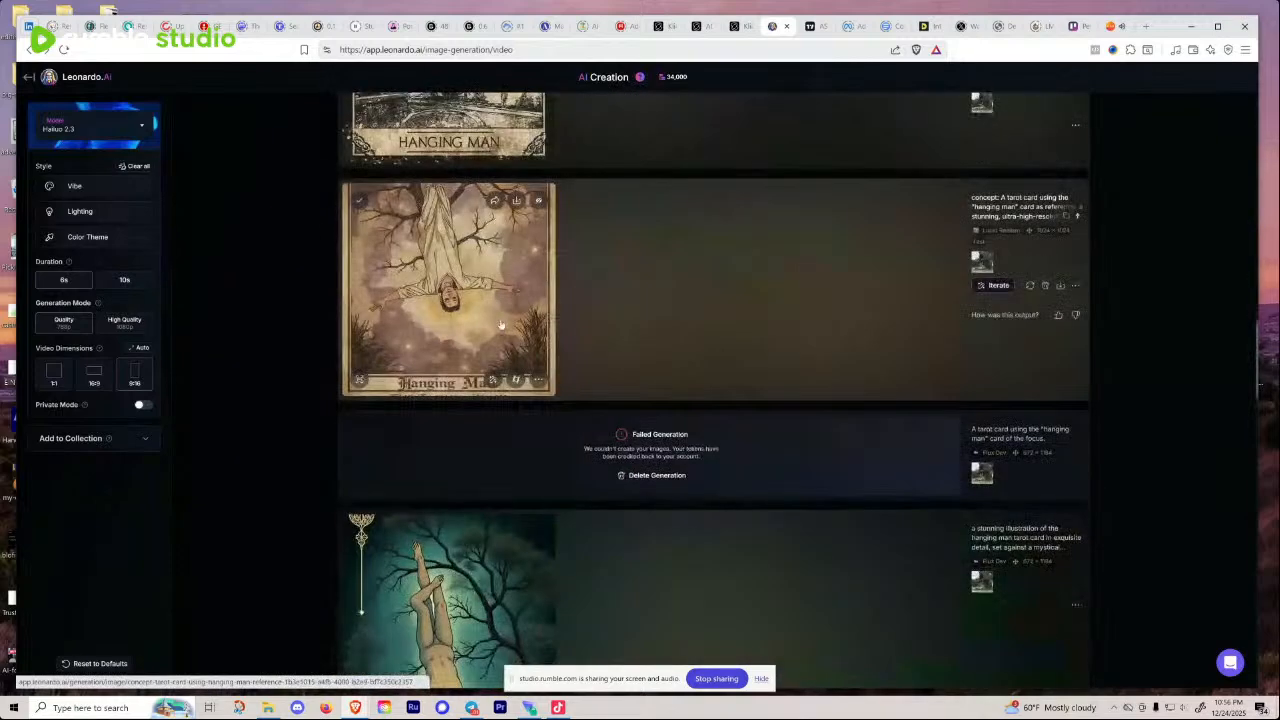
pyautogui.scroll(-4, 491, 339)
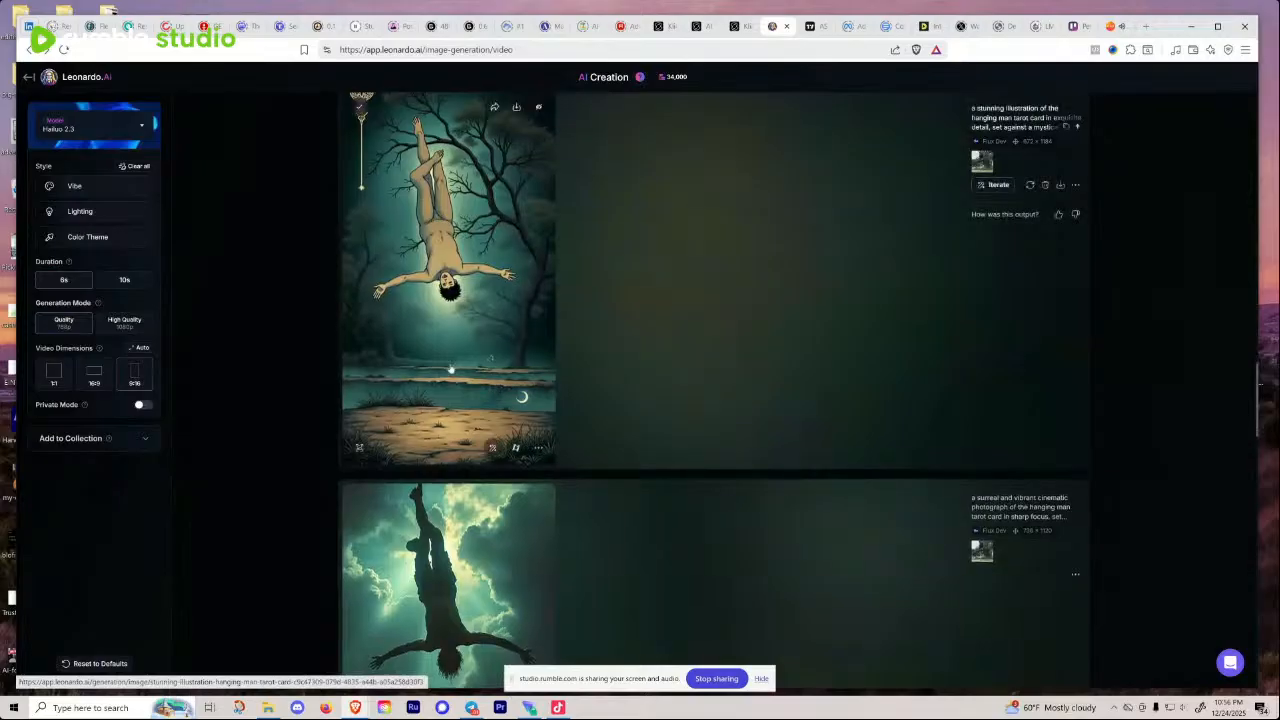
pyautogui.scroll(-6, 470, 370)
pyautogui.scroll(3, 468, 373)
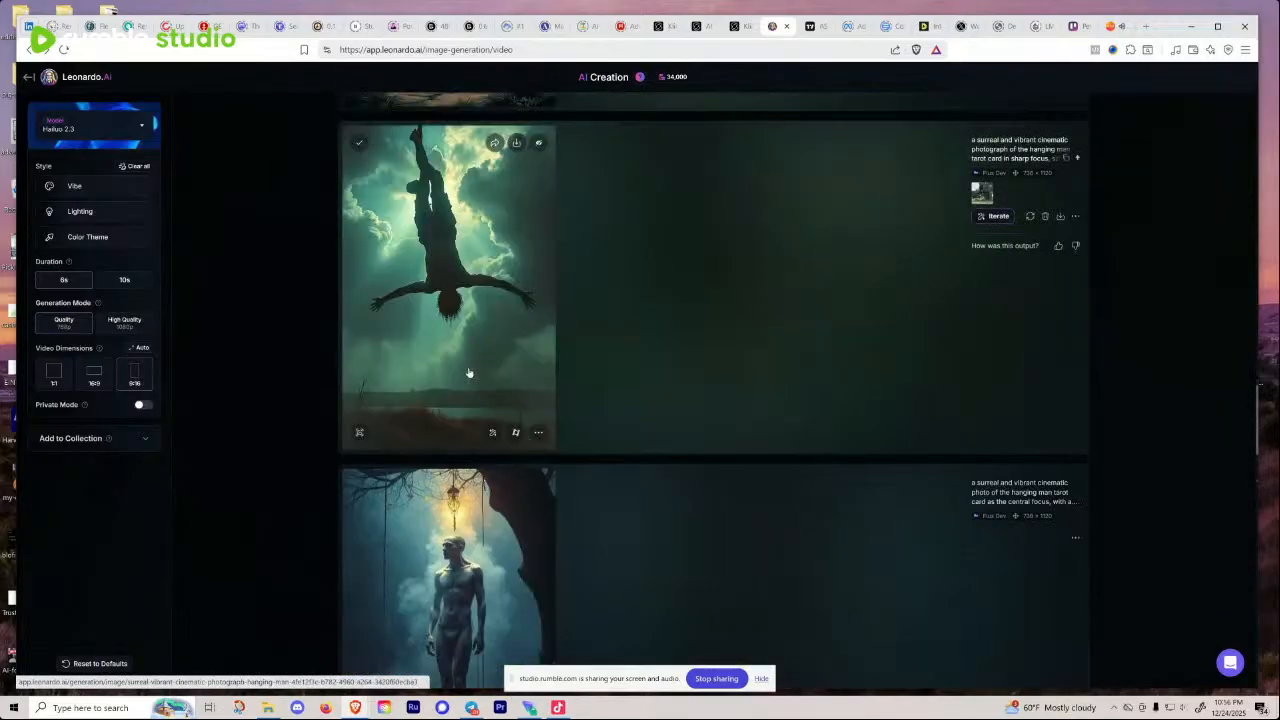
pyautogui.scroll(12, 468, 373)
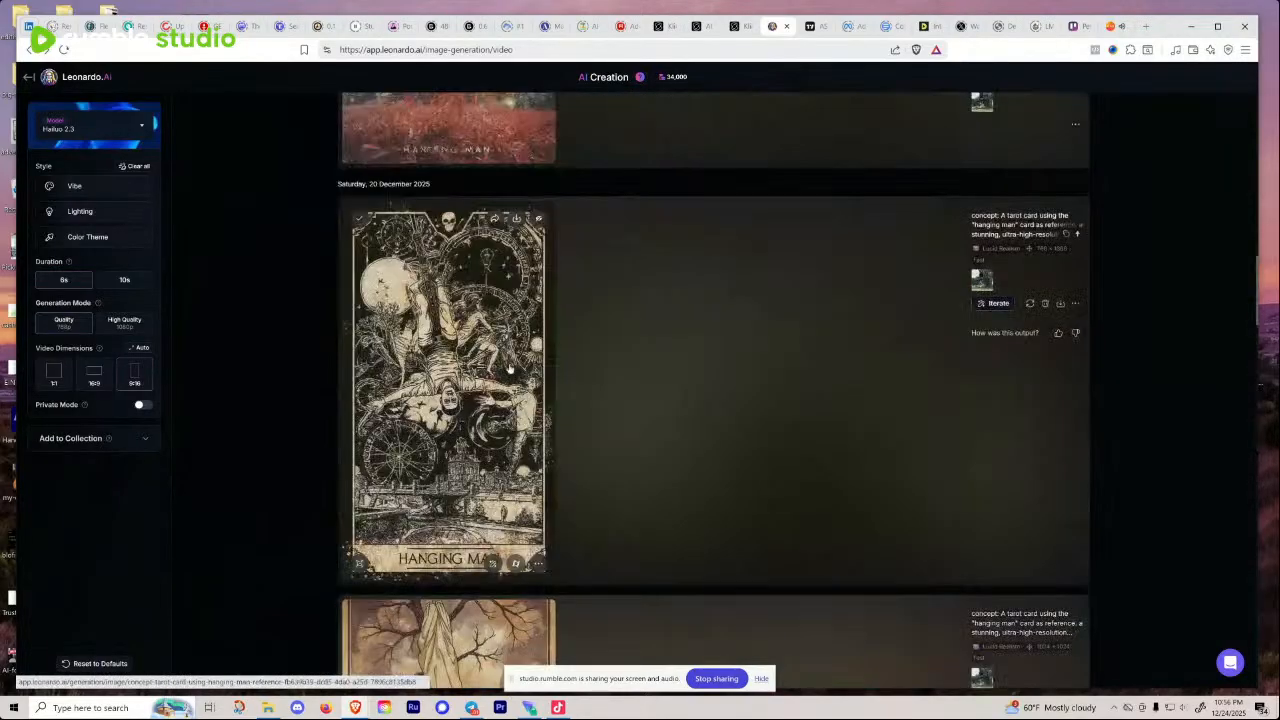
pyautogui.scroll(-2, 508, 370)
pyautogui.scroll(-10, 512, 443)
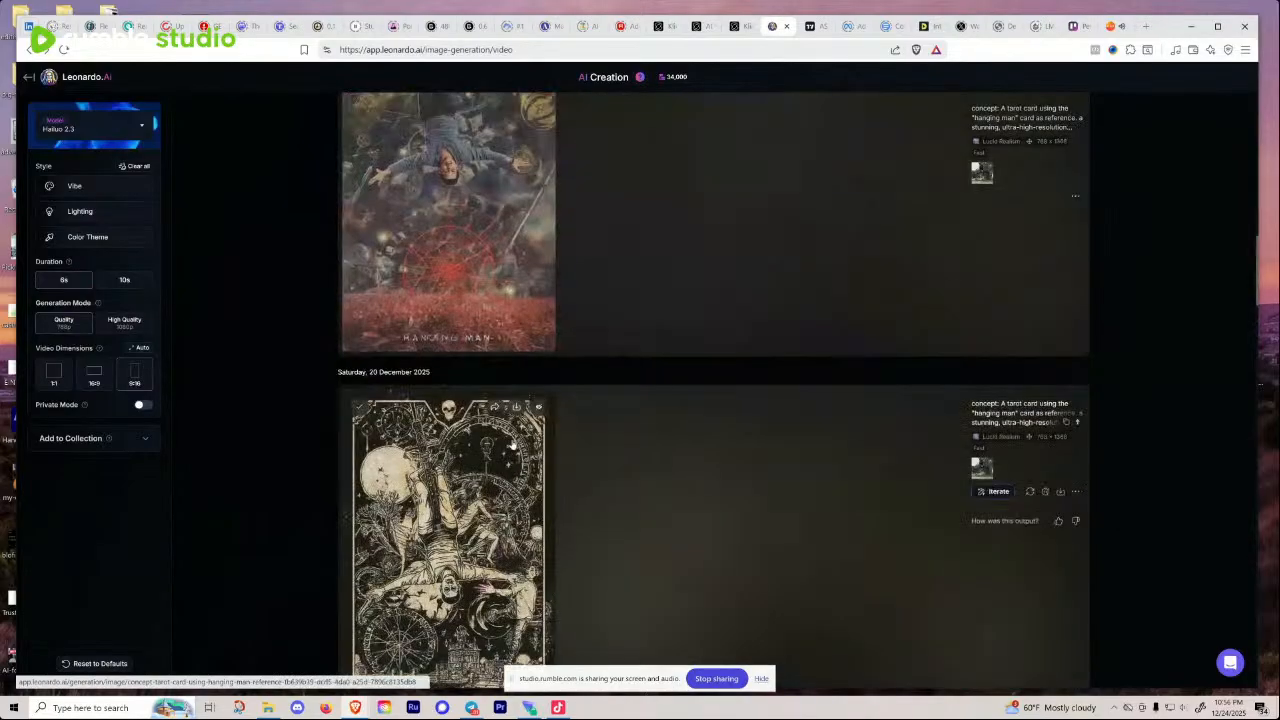
pyautogui.scroll(3, 512, 446)
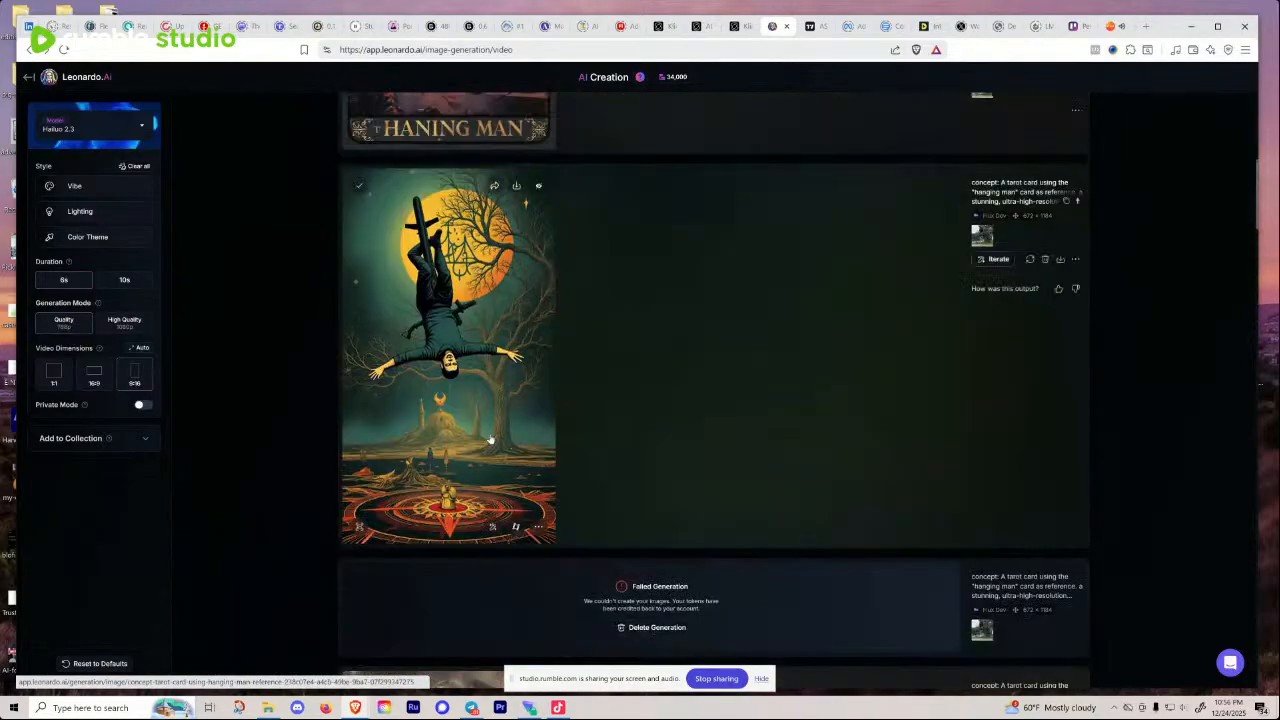
pyautogui.scroll(12, 490, 440)
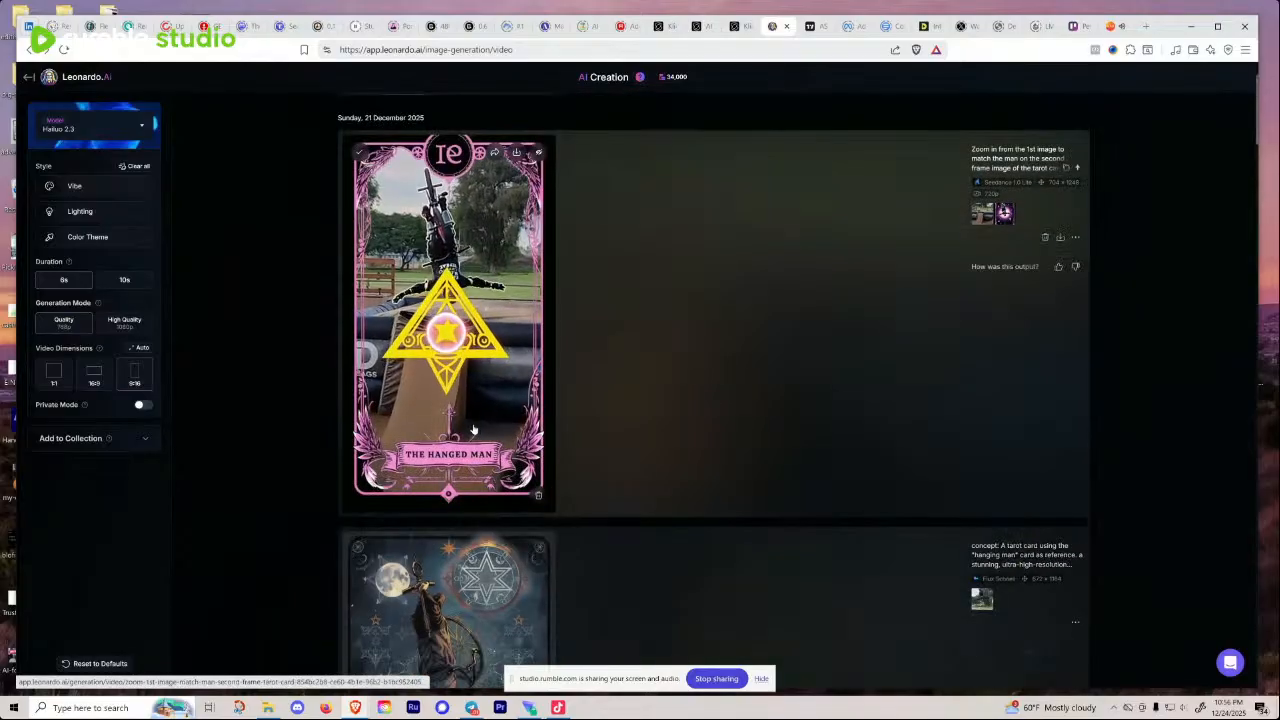
pyautogui.scroll(2, 474, 428)
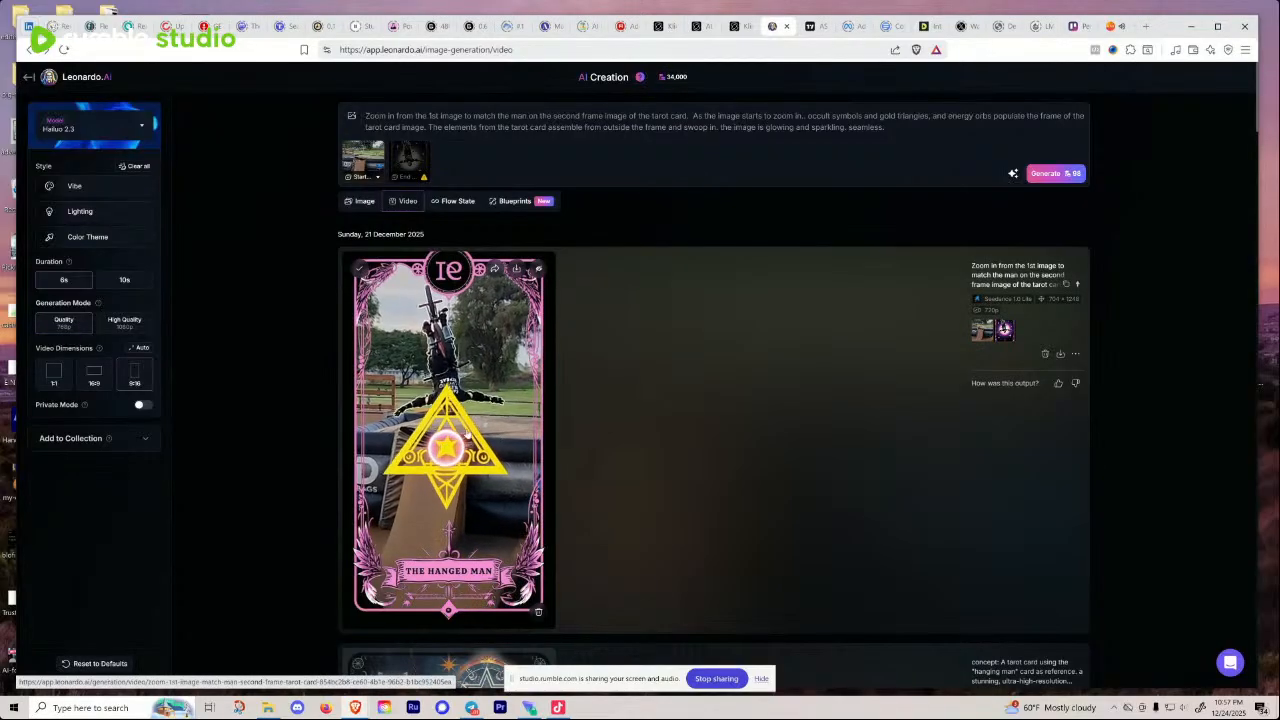
# Step: Switch to Kling AI and review the generated tarot card videos, inpainted cards and Kling O1 images in the history
pyautogui.click(730, 27)
pyautogui.click(702, 28)
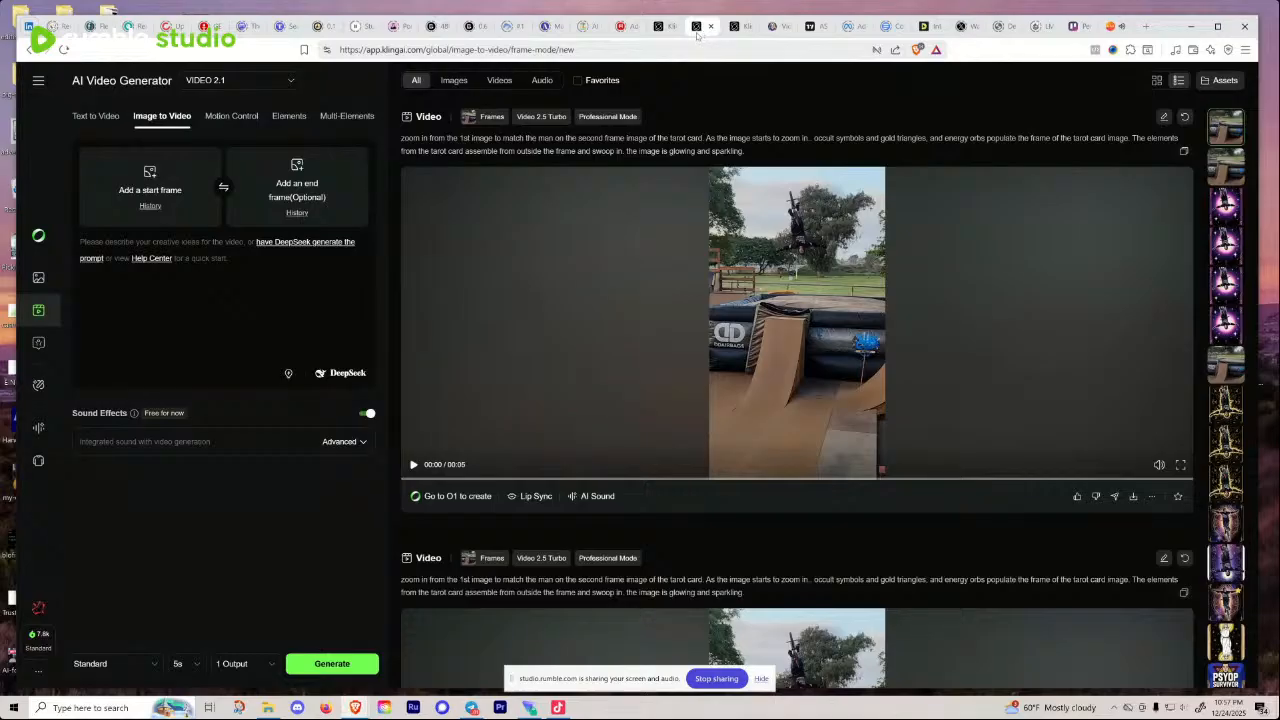
pyautogui.scroll(-10, 708, 205)
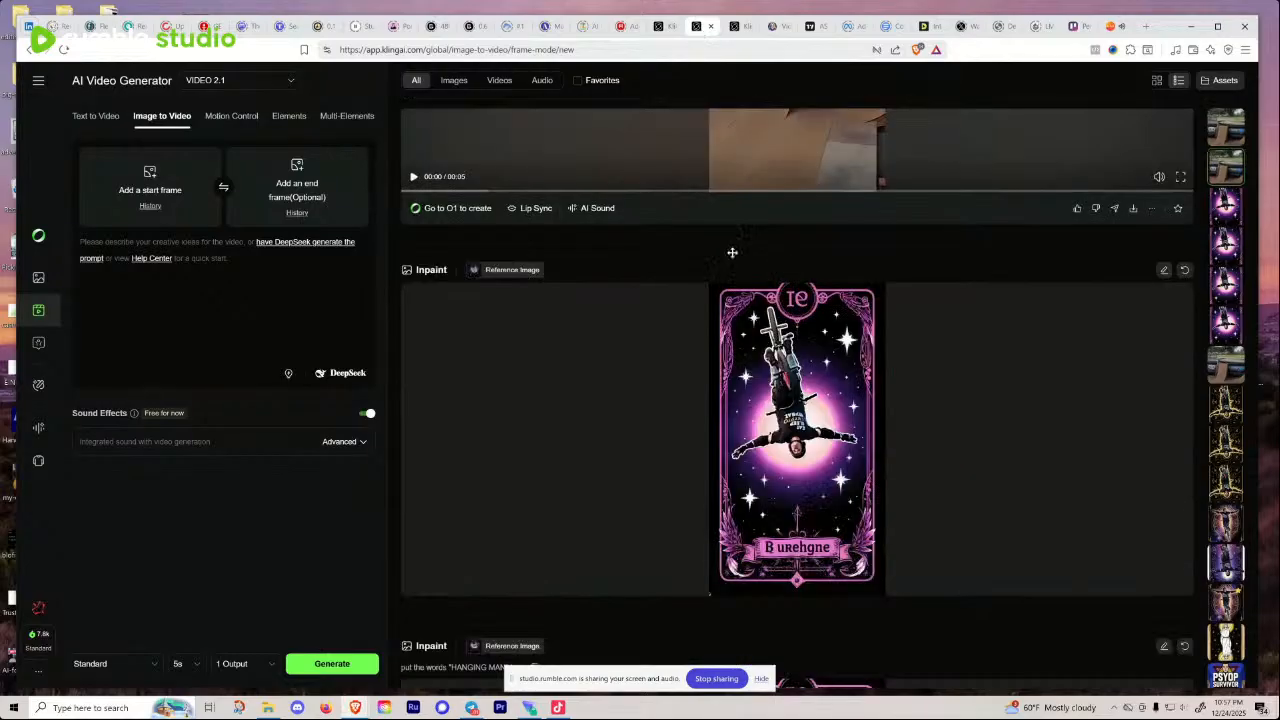
pyautogui.scroll(-3, 806, 380)
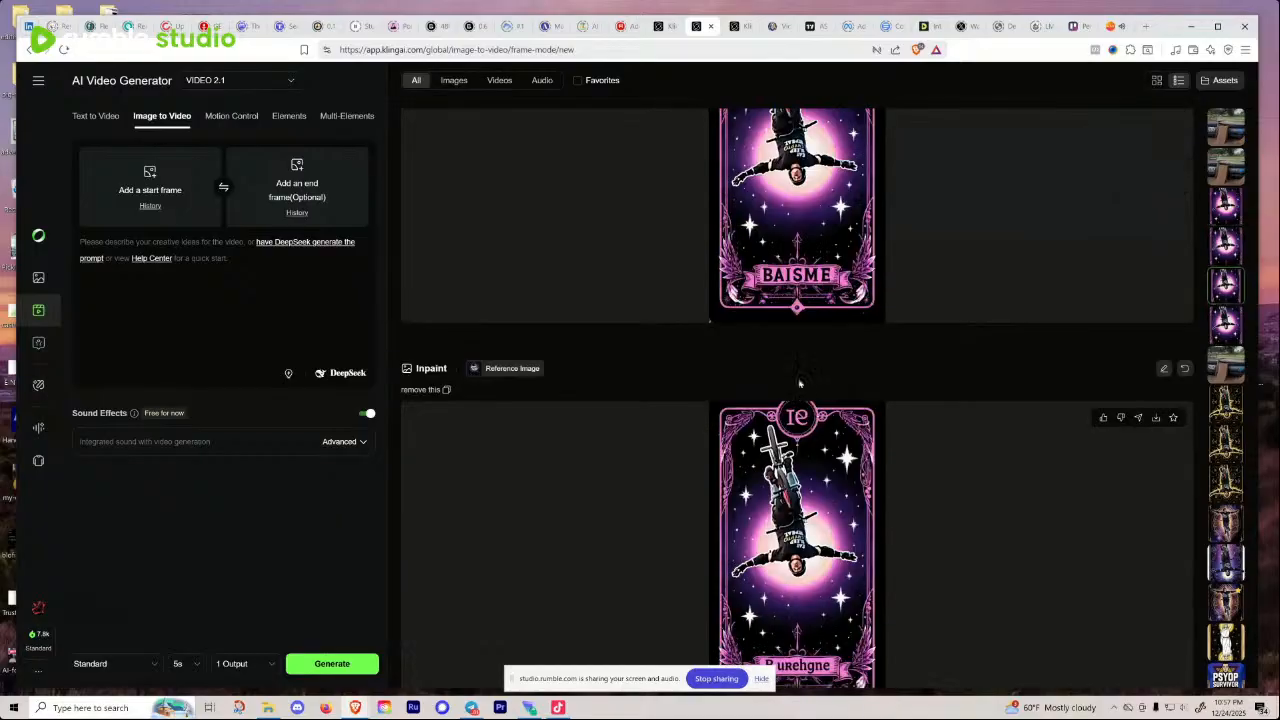
pyautogui.scroll(-3, 815, 382)
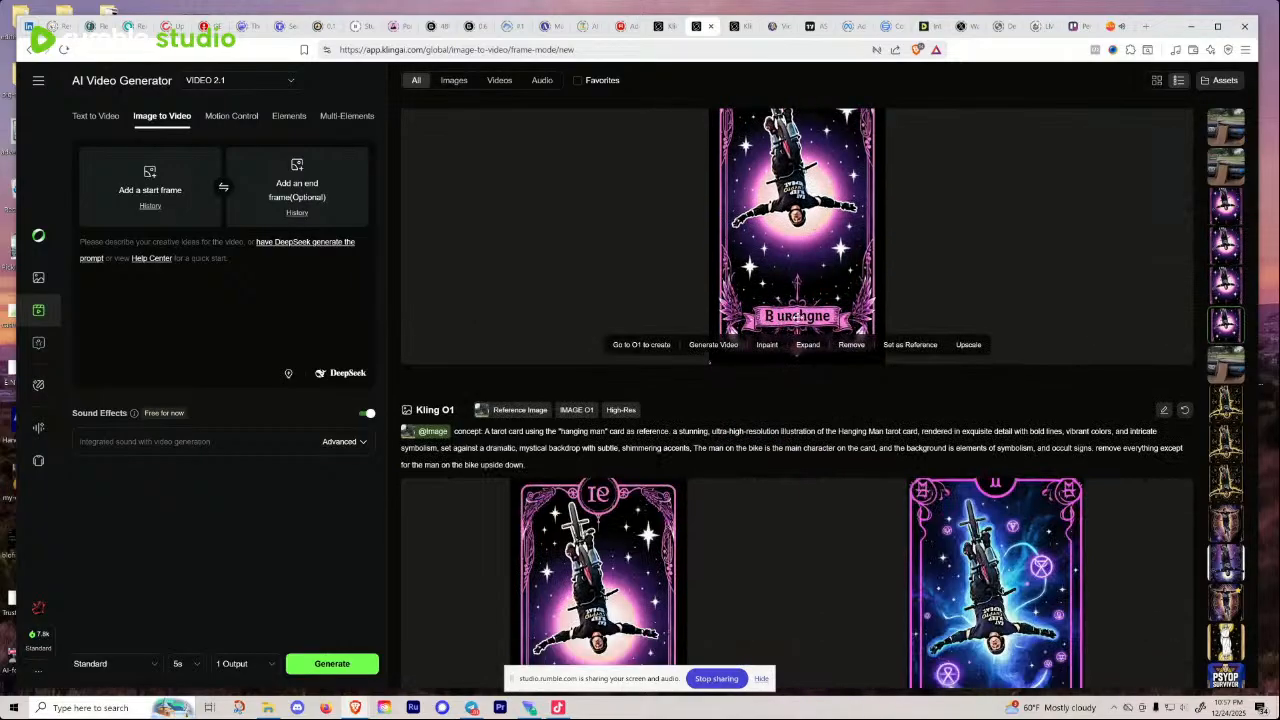
pyautogui.scroll(-12, 805, 335)
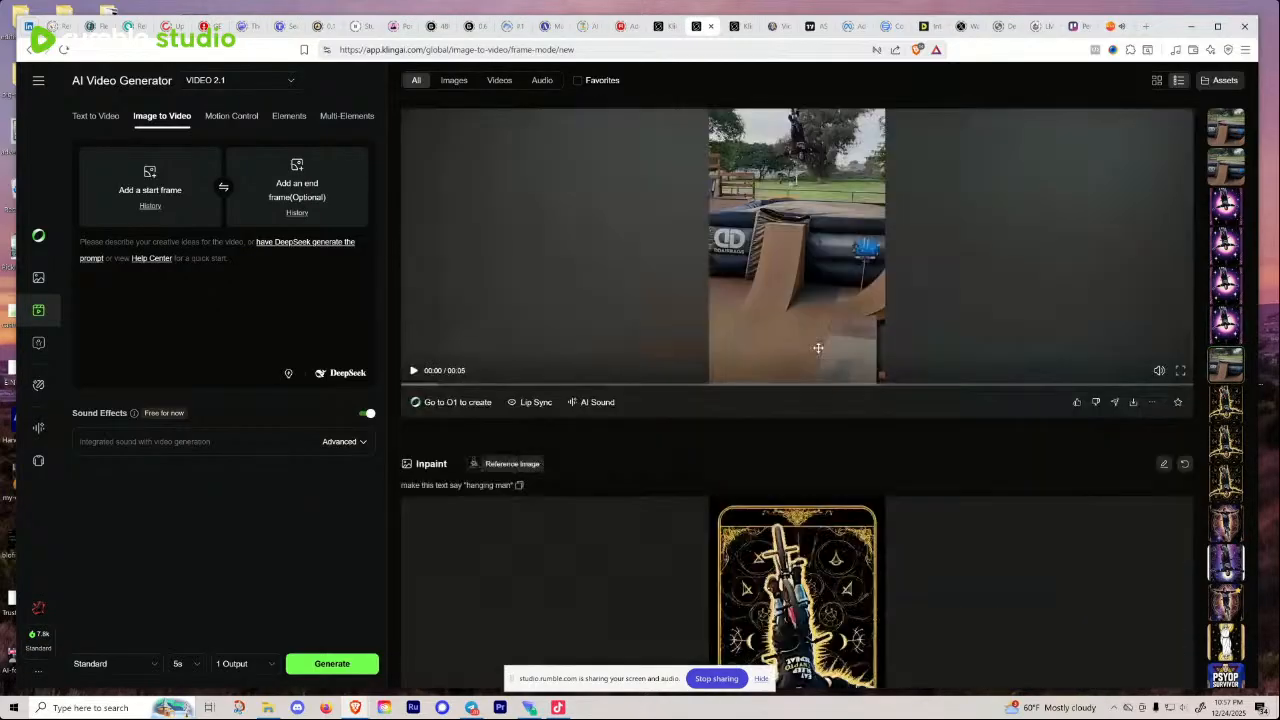
pyautogui.scroll(-6, 819, 362)
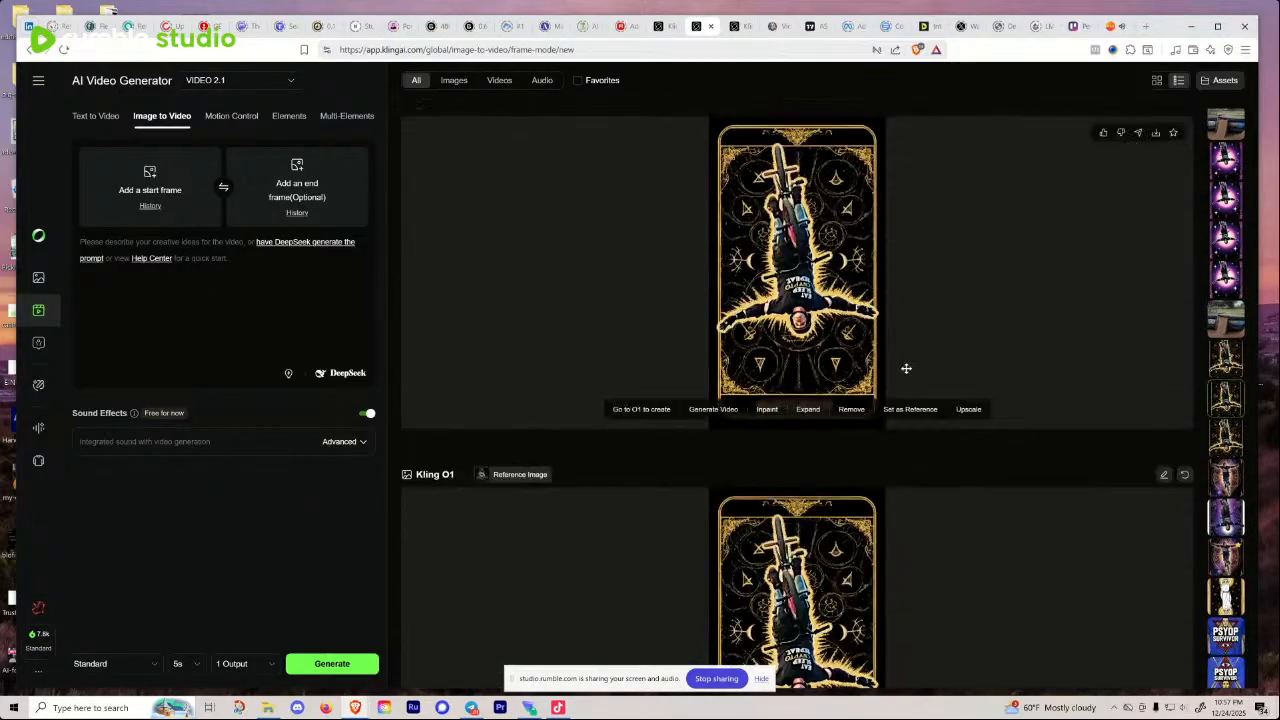
pyautogui.scroll(1, 906, 368)
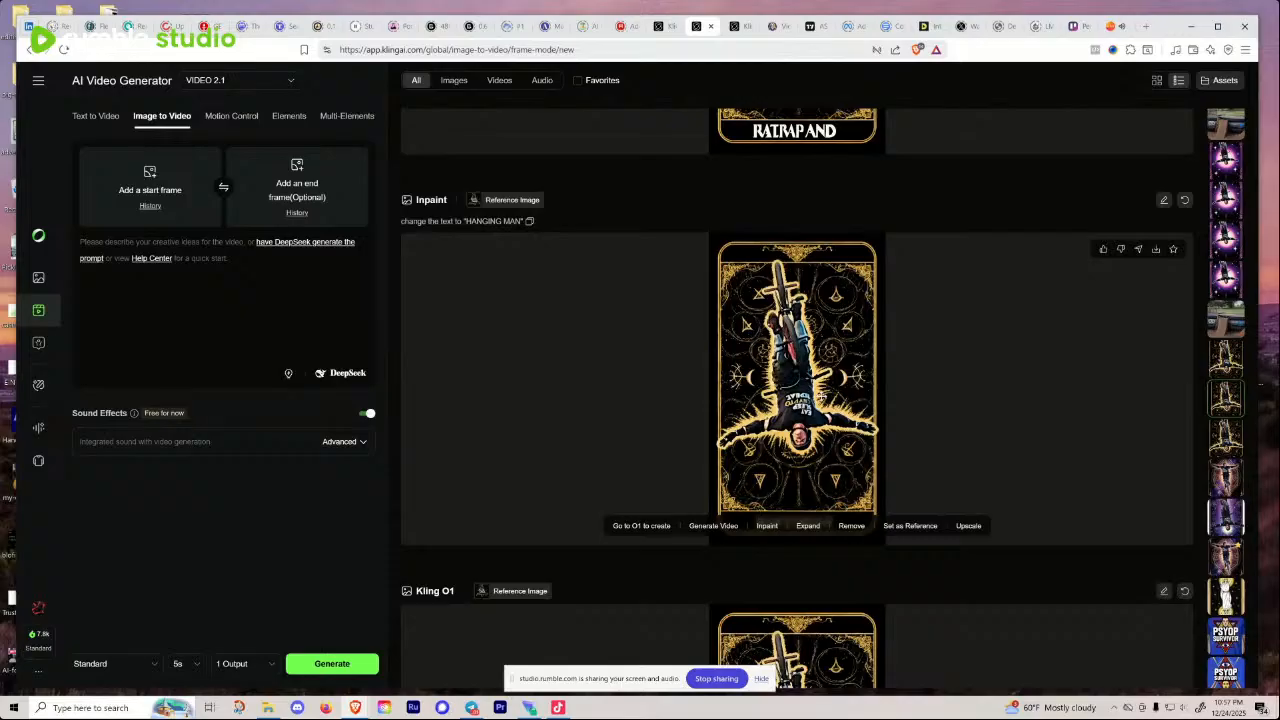
pyautogui.scroll(-2, 880, 400)
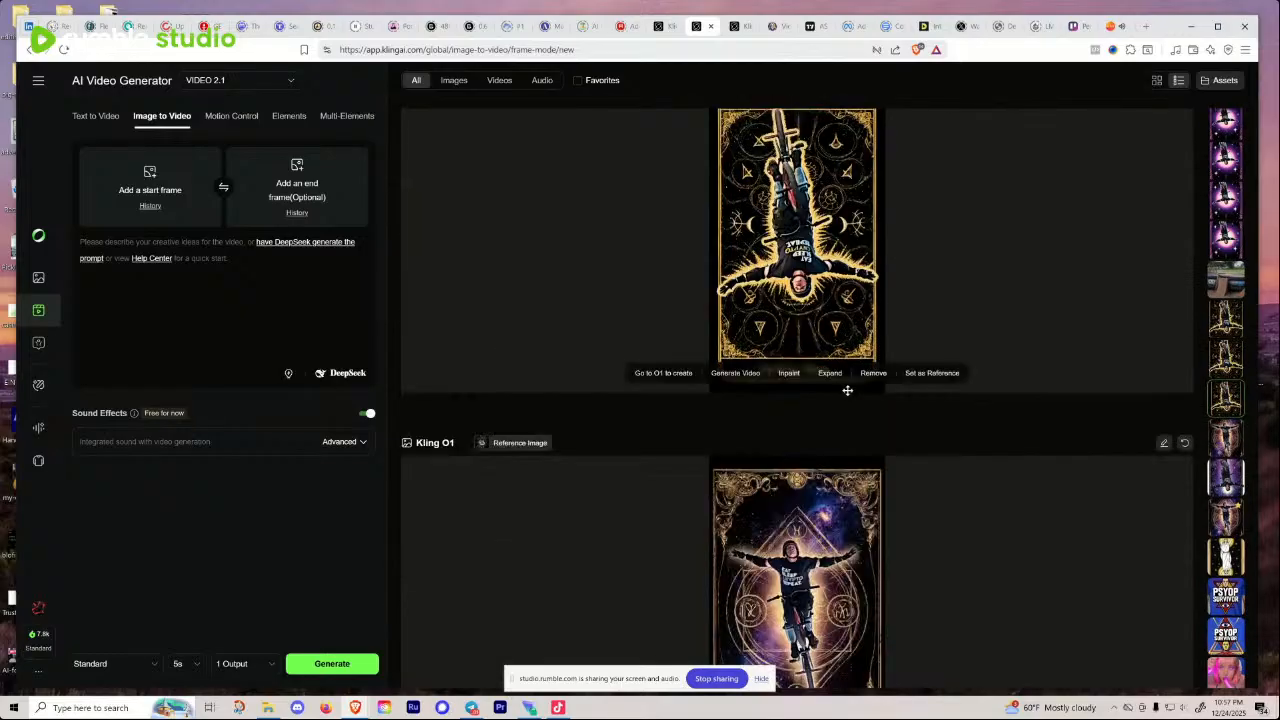
pyautogui.scroll(-8, 830, 390)
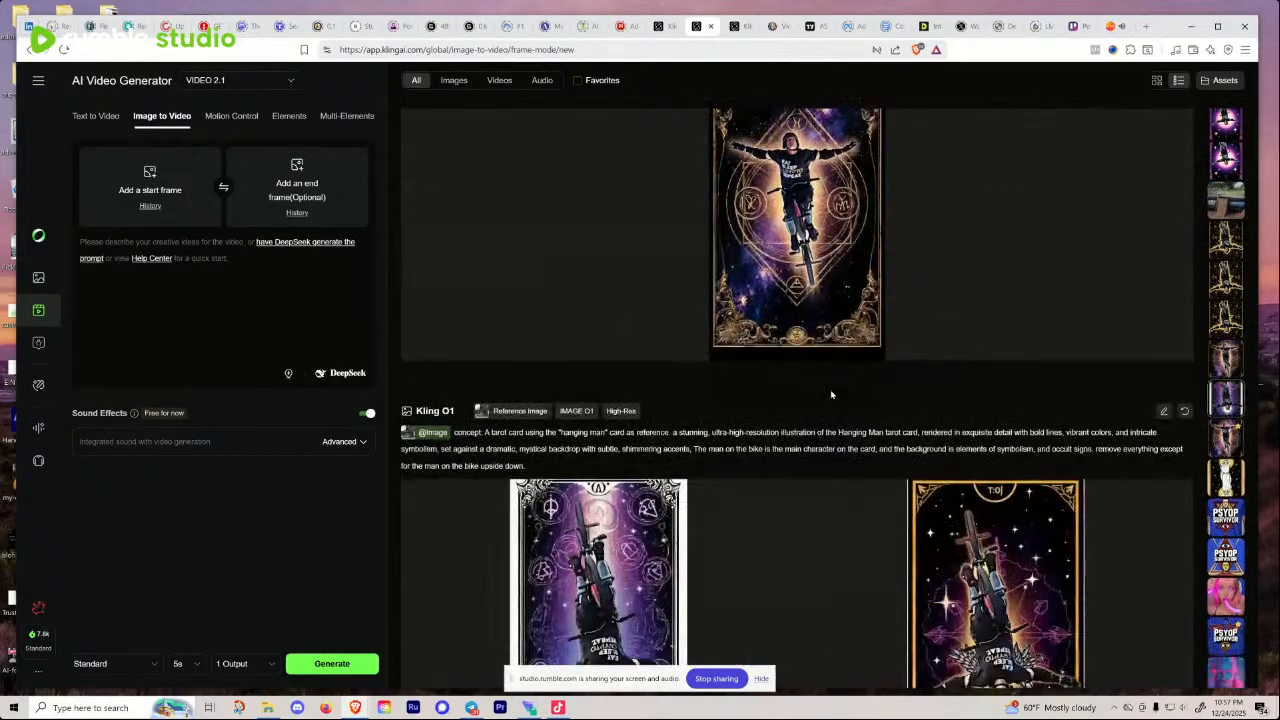
# Step: Play the video that transforms the bike jump into the gold tarot card, also viewing it on its detail page
pyautogui.scroll(6, 830, 395)
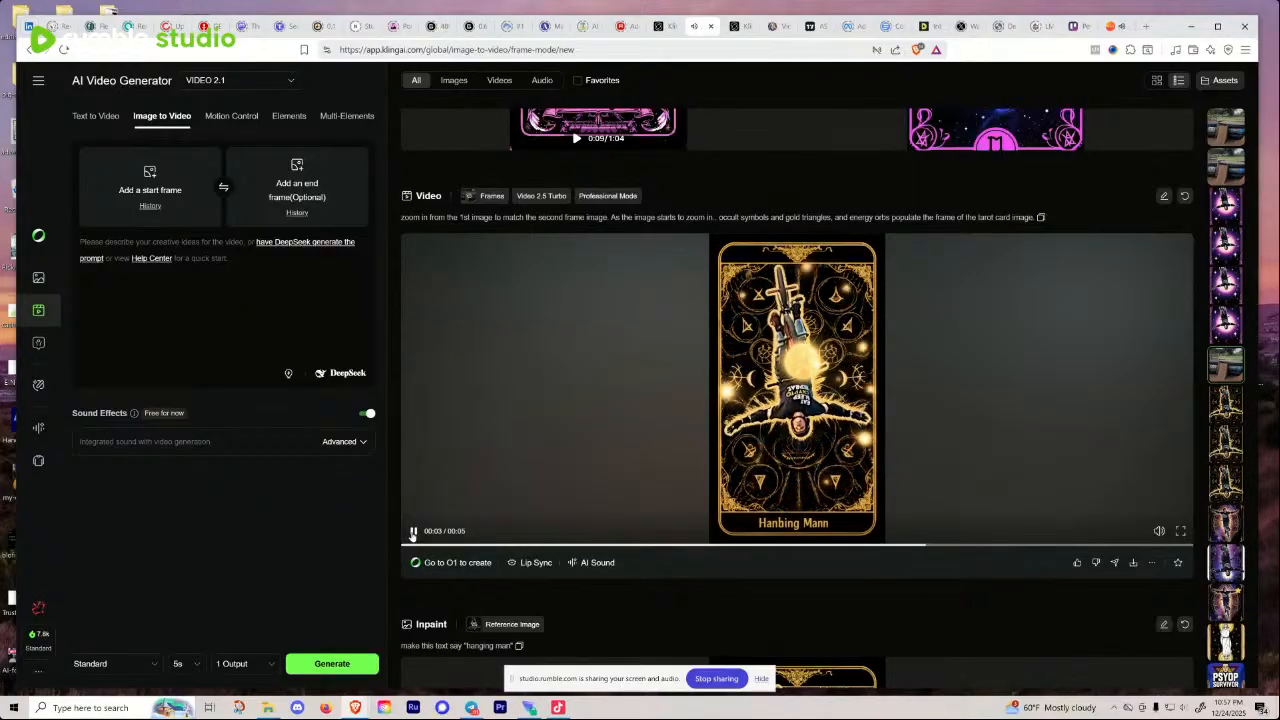
pyautogui.click(802, 487)
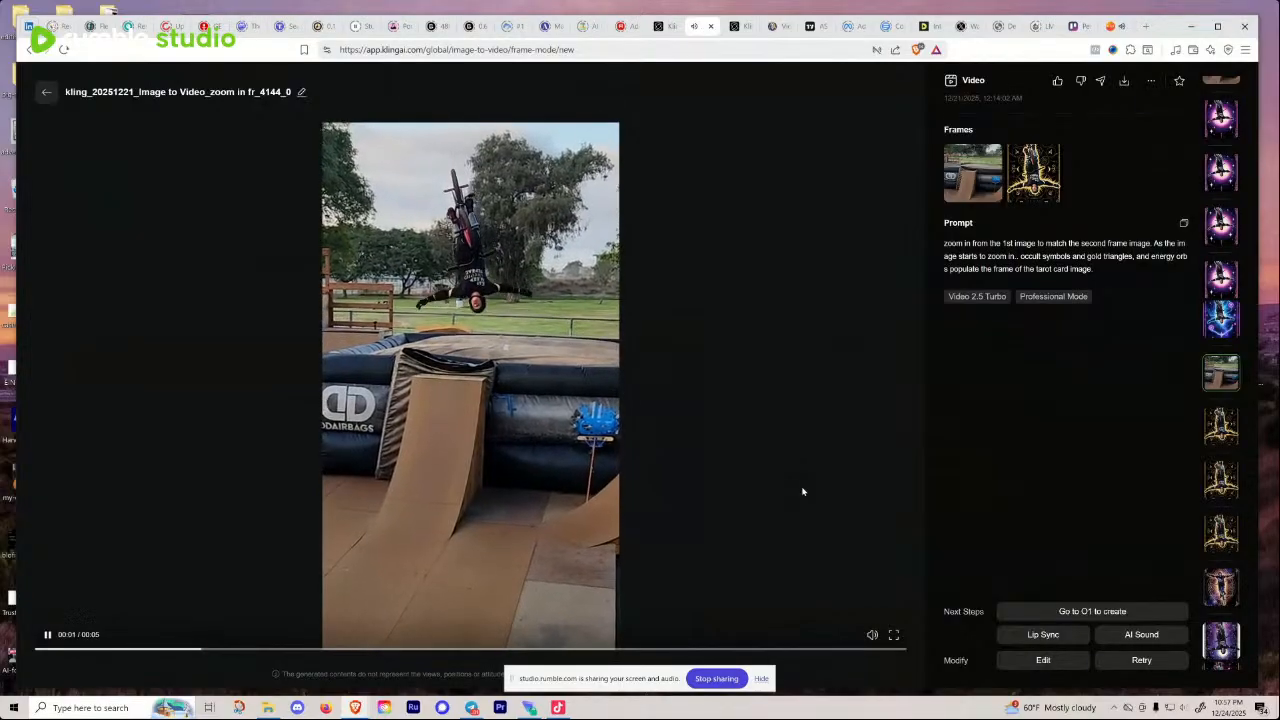
pyautogui.click(46, 91)
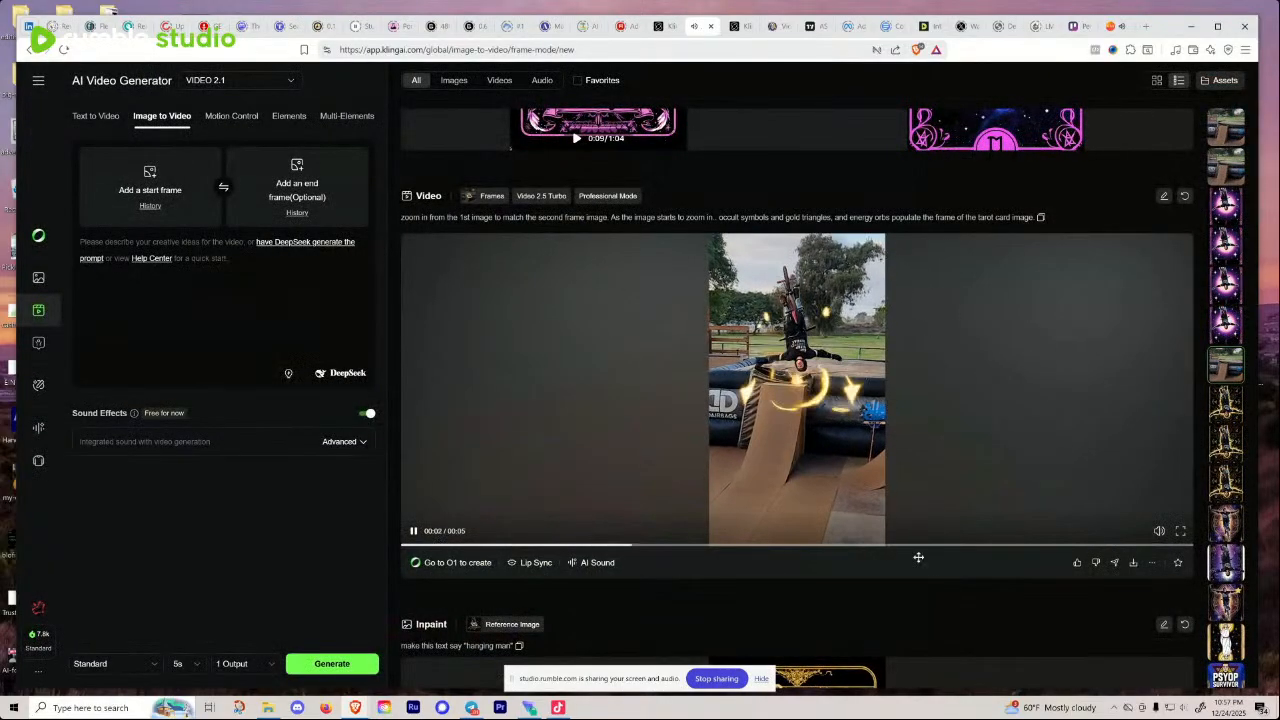
pyautogui.click(845, 390)
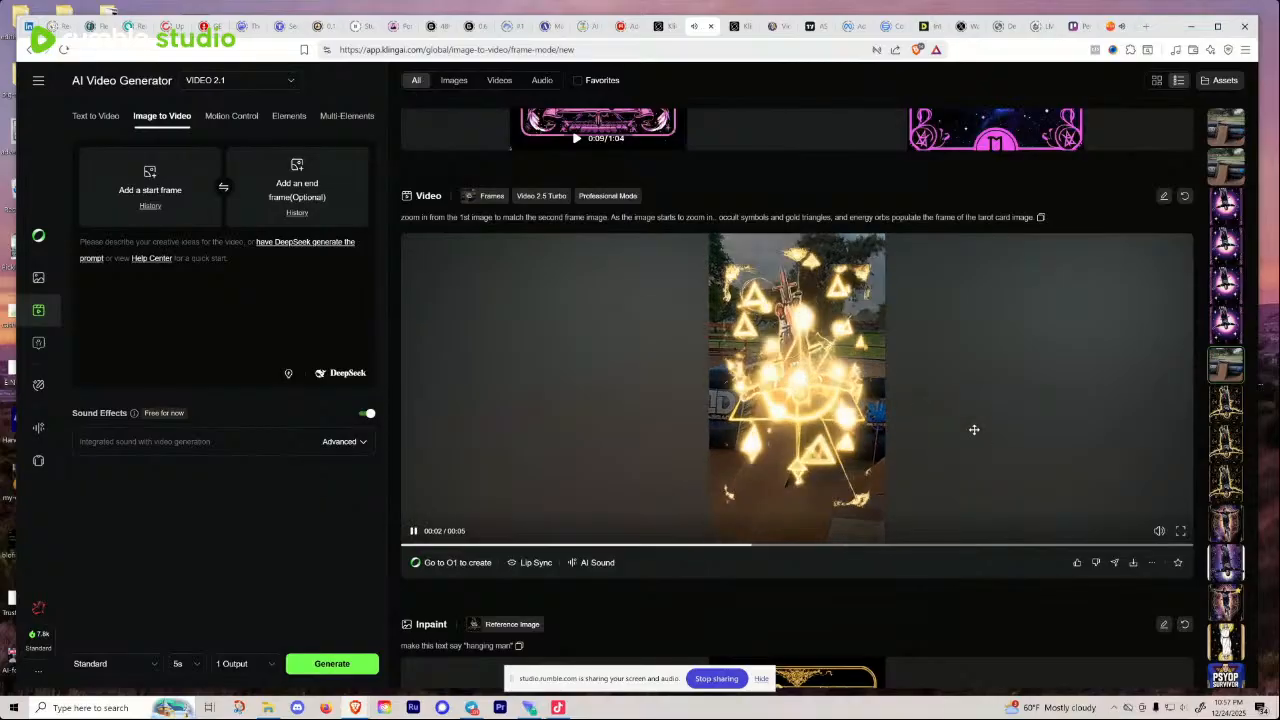
# Step: Play the pink Hanged Man tarot video in the Kling history and replay its opening, pausing as the gold triangles assemble
pyautogui.scroll(6, 1013, 471)
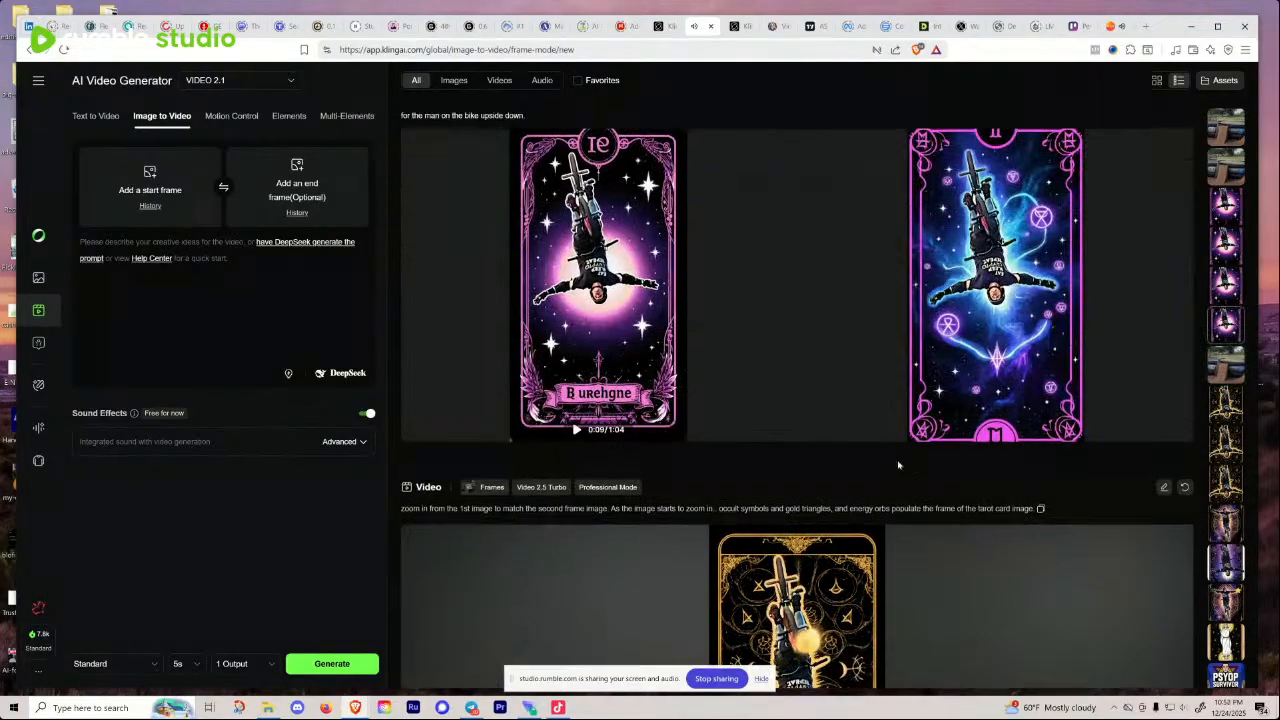
pyautogui.scroll(10, 853, 461)
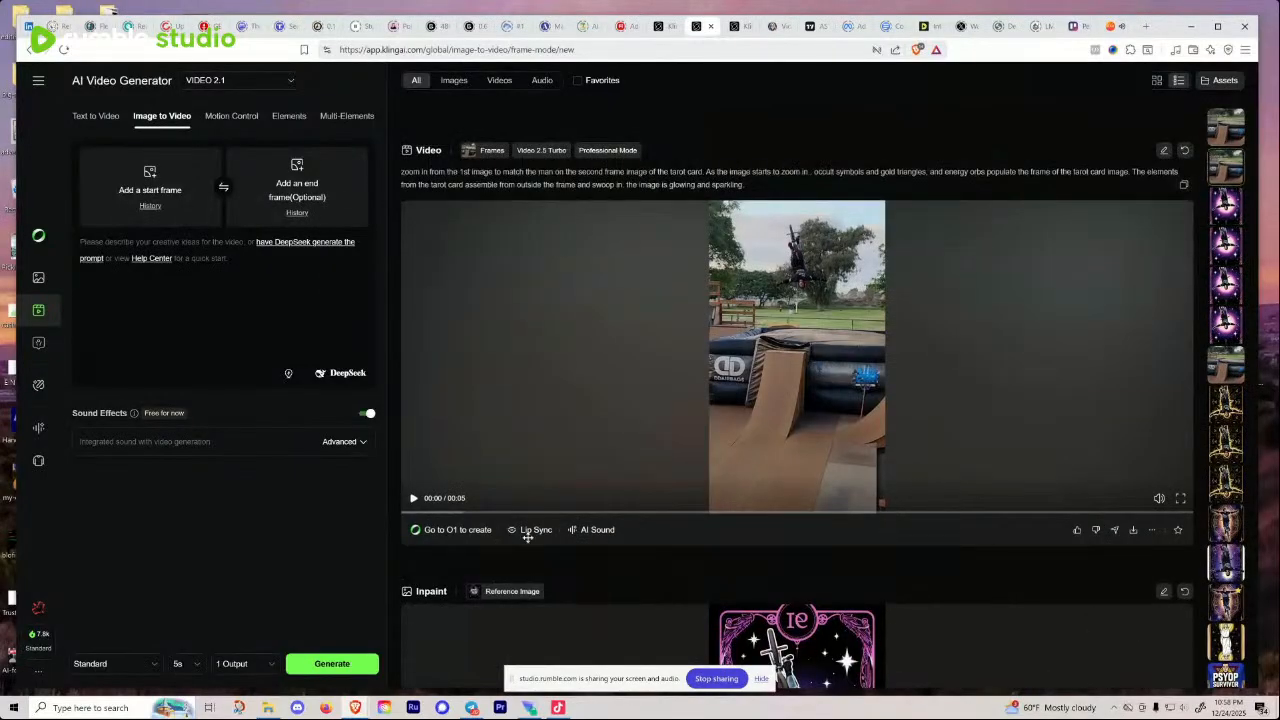
pyautogui.click(414, 503)
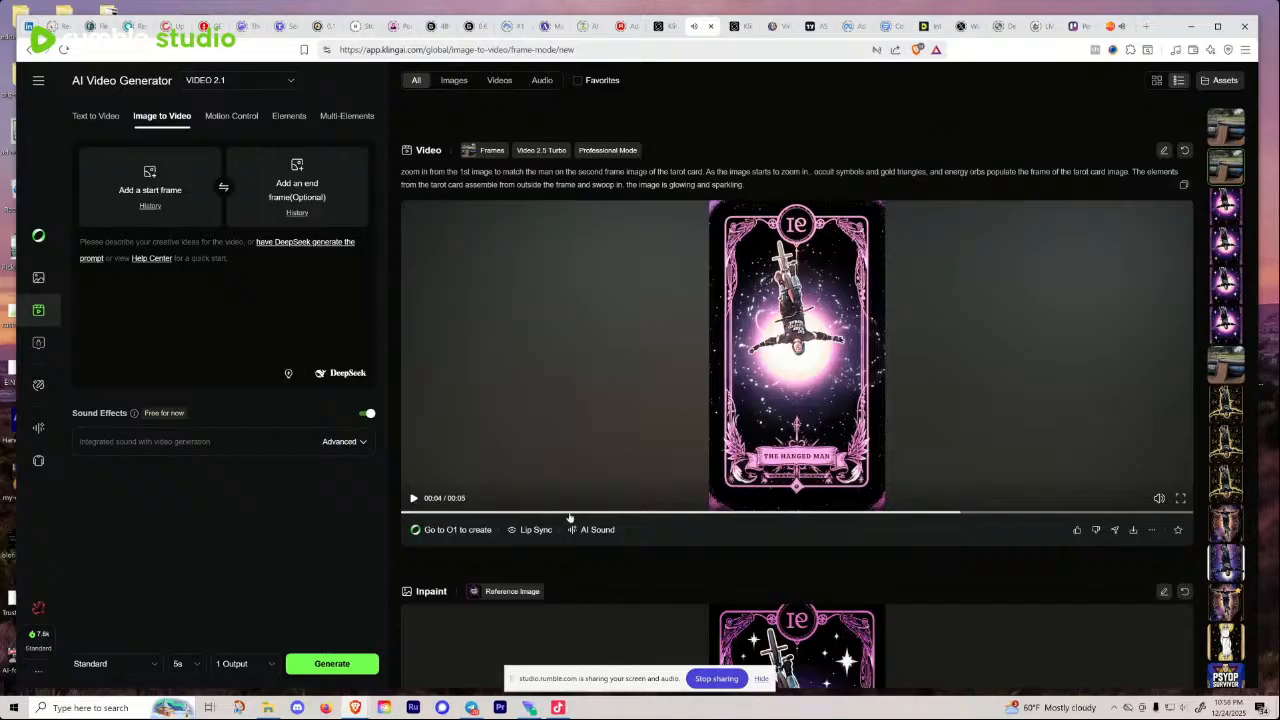
pyautogui.click(575, 514)
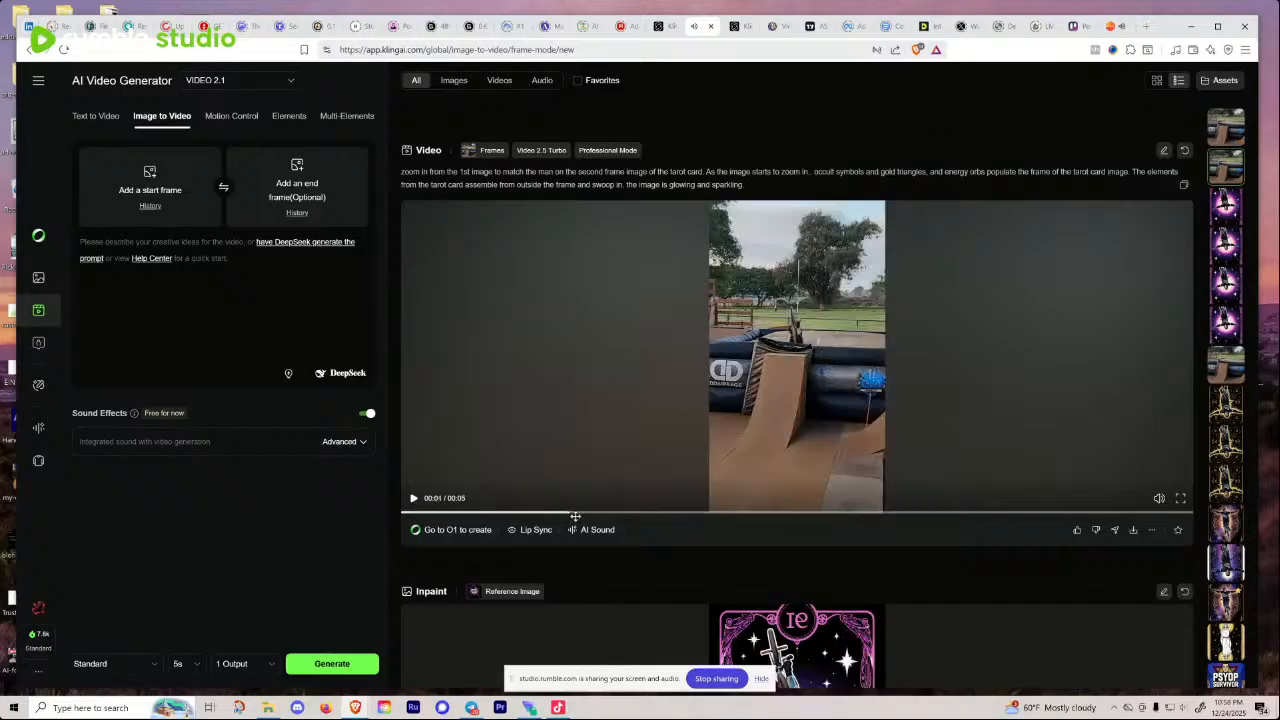
pyautogui.click(484, 513)
pyautogui.click(414, 501)
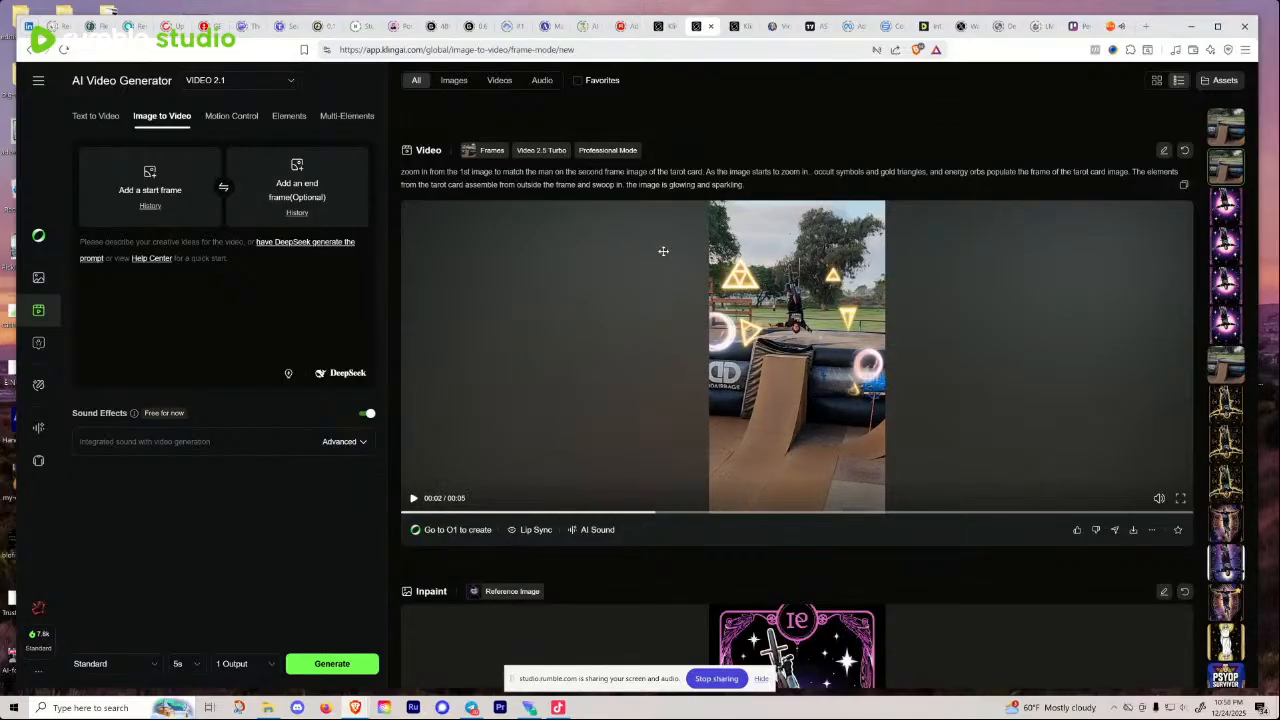
# Step: Upload the "Safe and Effective" artwork as the start frame of a new image-to-video generation, and switch back to Leonardo.Ai
pyautogui.click(150, 180)
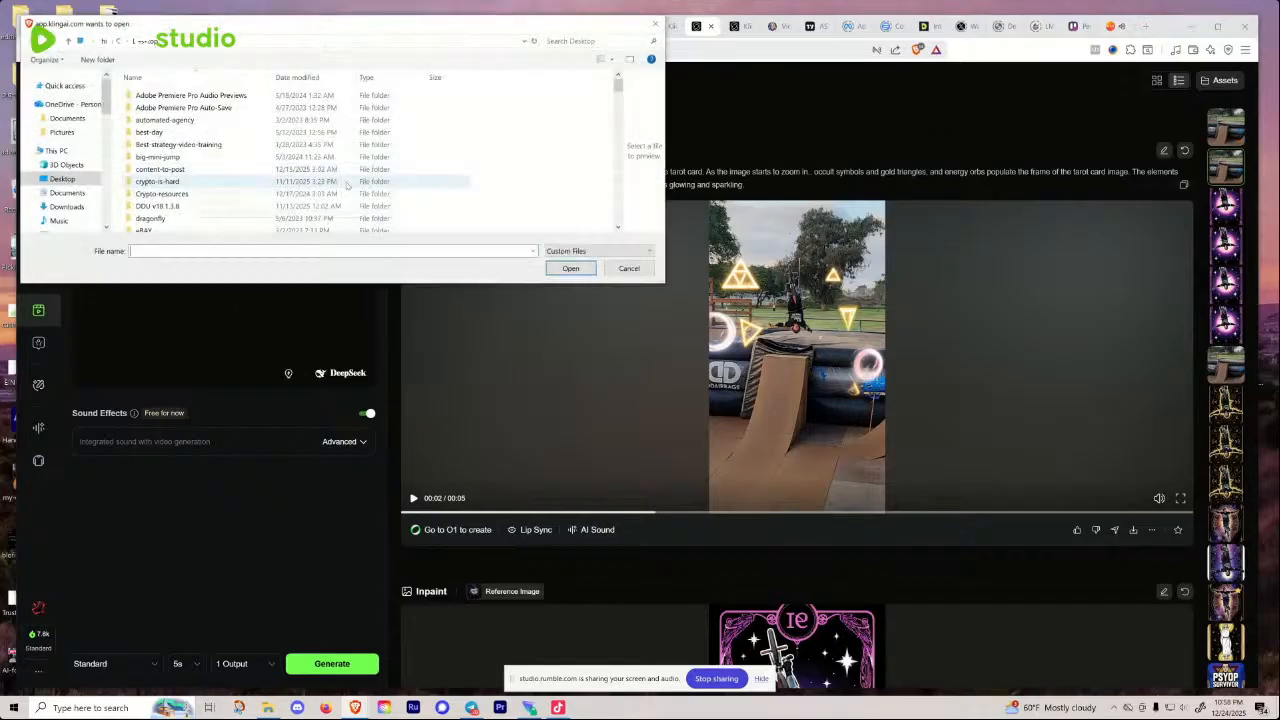
pyautogui.moveTo(402, 30); pyautogui.dragTo(0, 405)
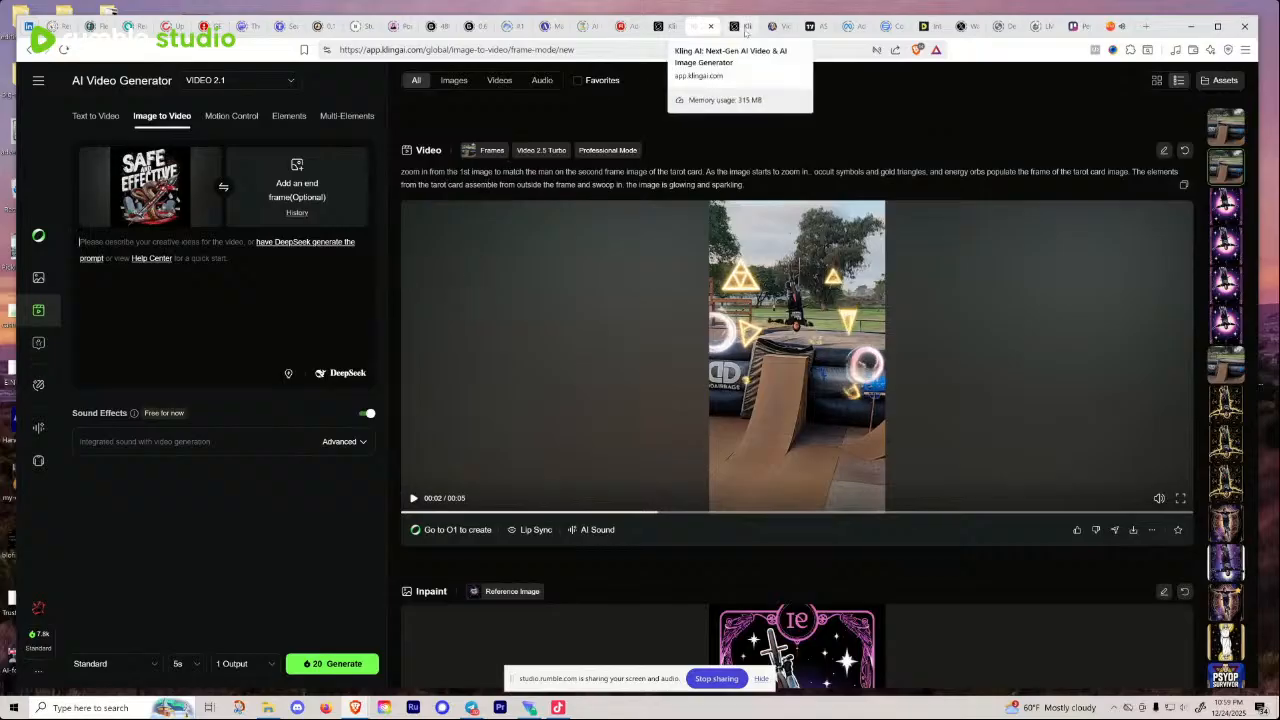
pyautogui.click(776, 28)
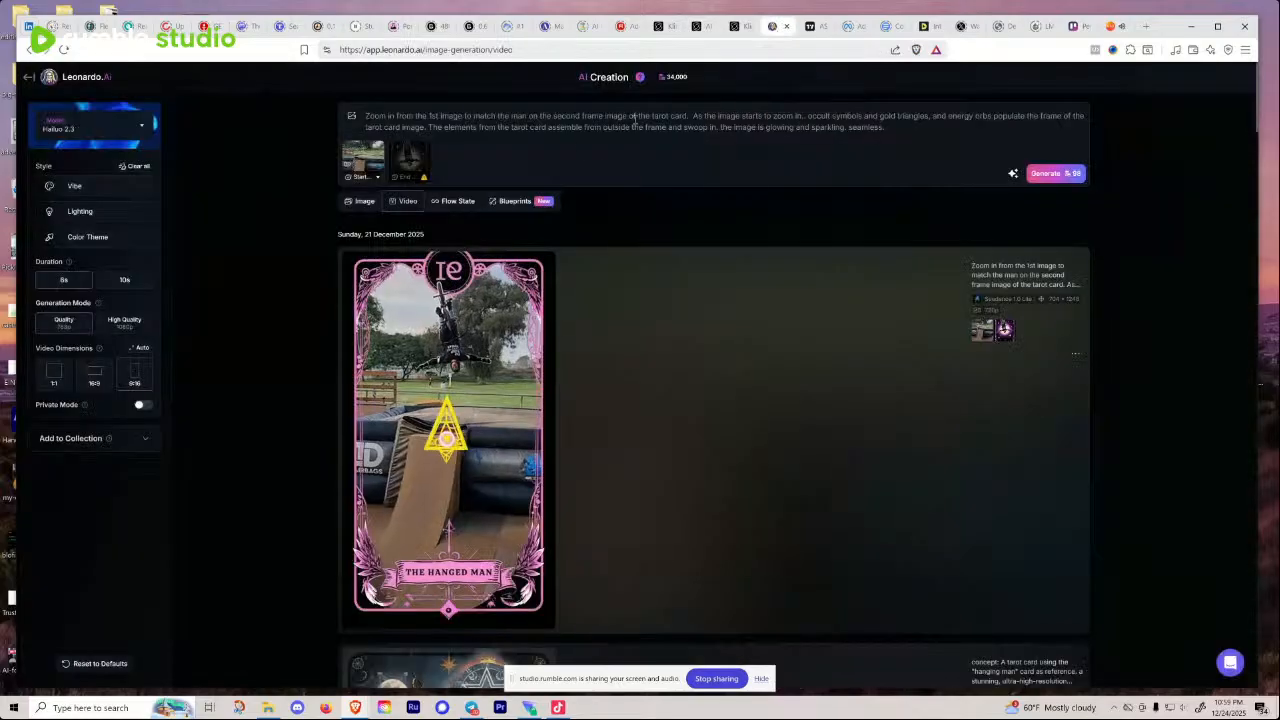
# Step: Open the Leonardo.Ai home page and browse the trending images and videos in Community Creations
pyautogui.click(50, 80)
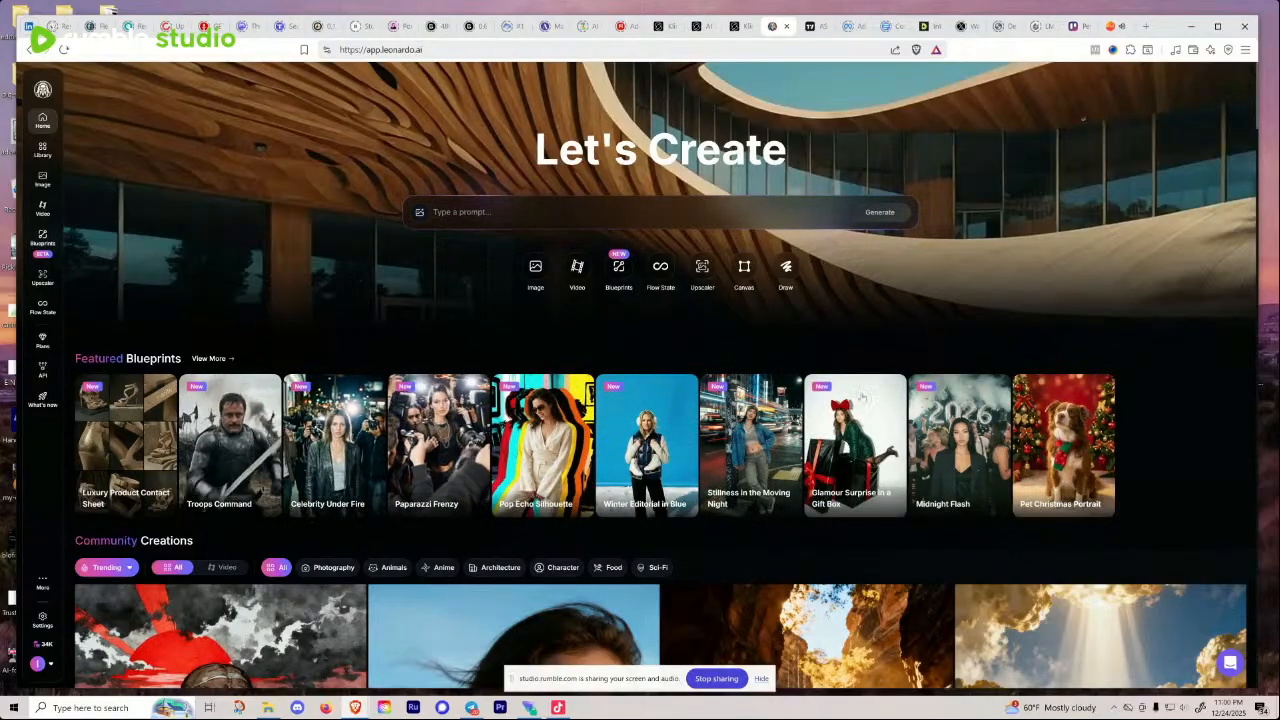
pyautogui.scroll(-2, 744, 369)
pyautogui.scroll(-2, 744, 369)
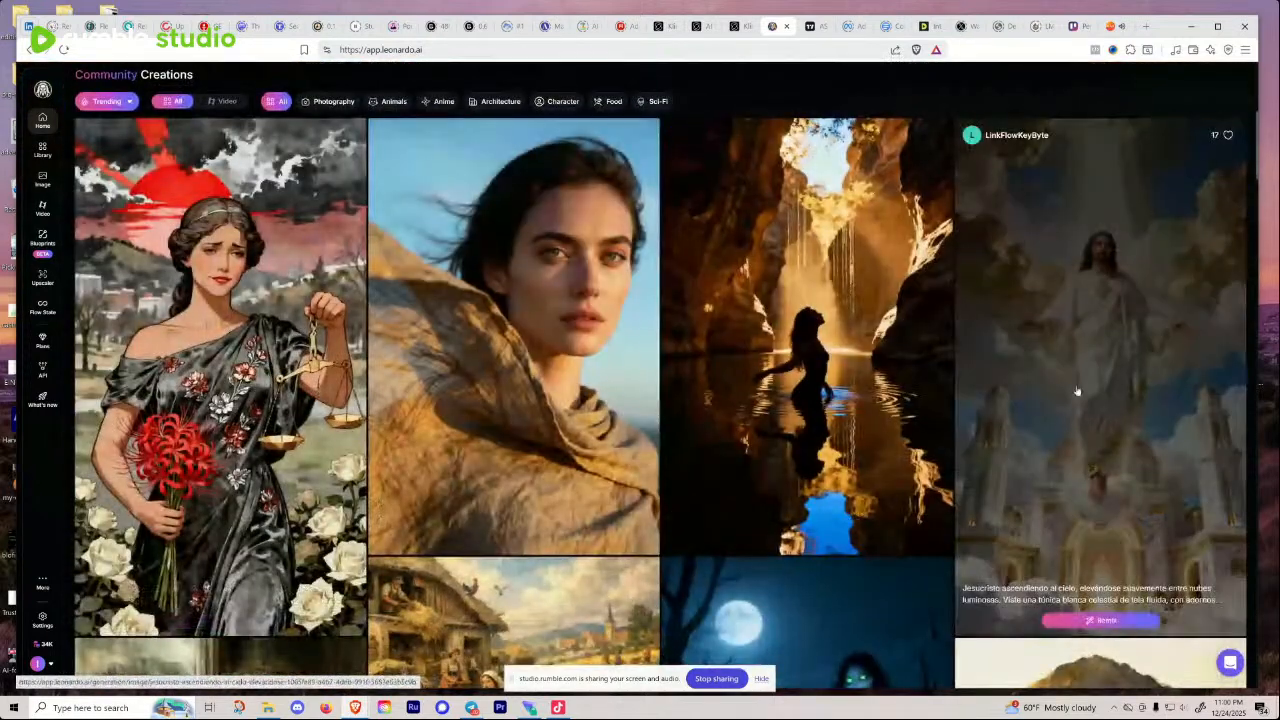
pyautogui.scroll(-3, 1109, 387)
pyautogui.scroll(-6, 831, 421)
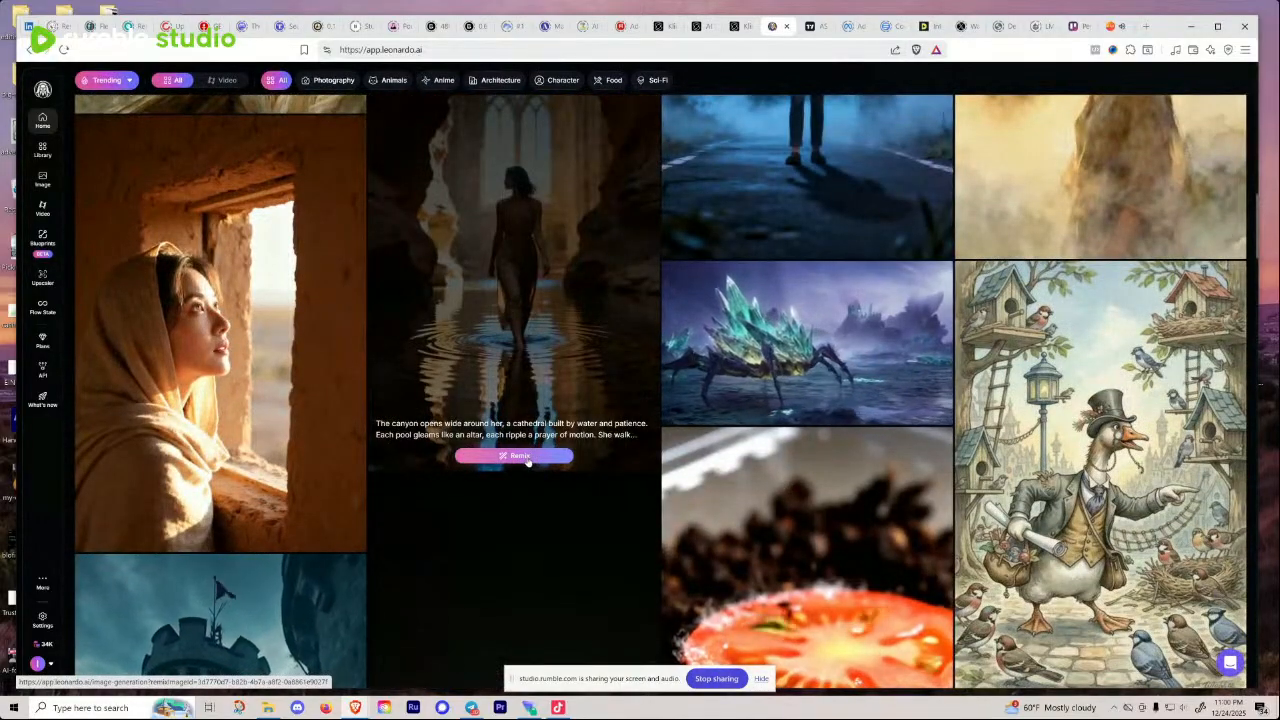
pyautogui.scroll(-4, 502, 357)
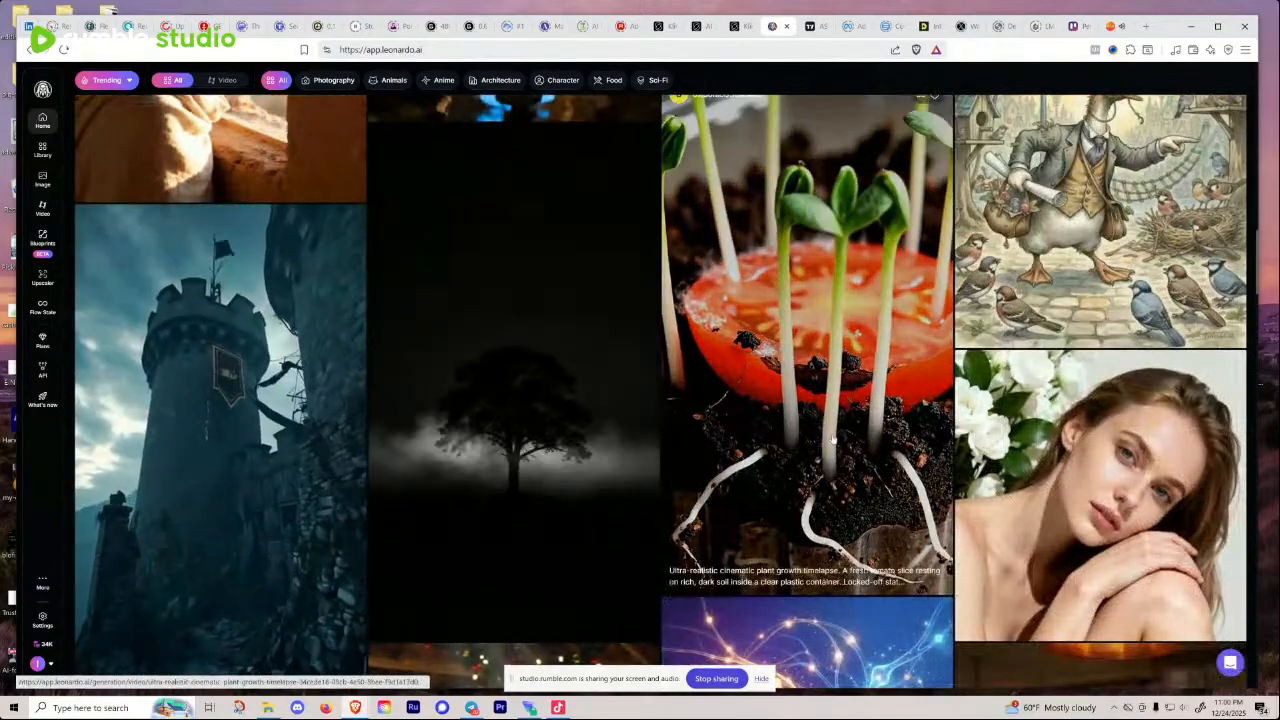
pyautogui.scroll(-5, 1042, 478)
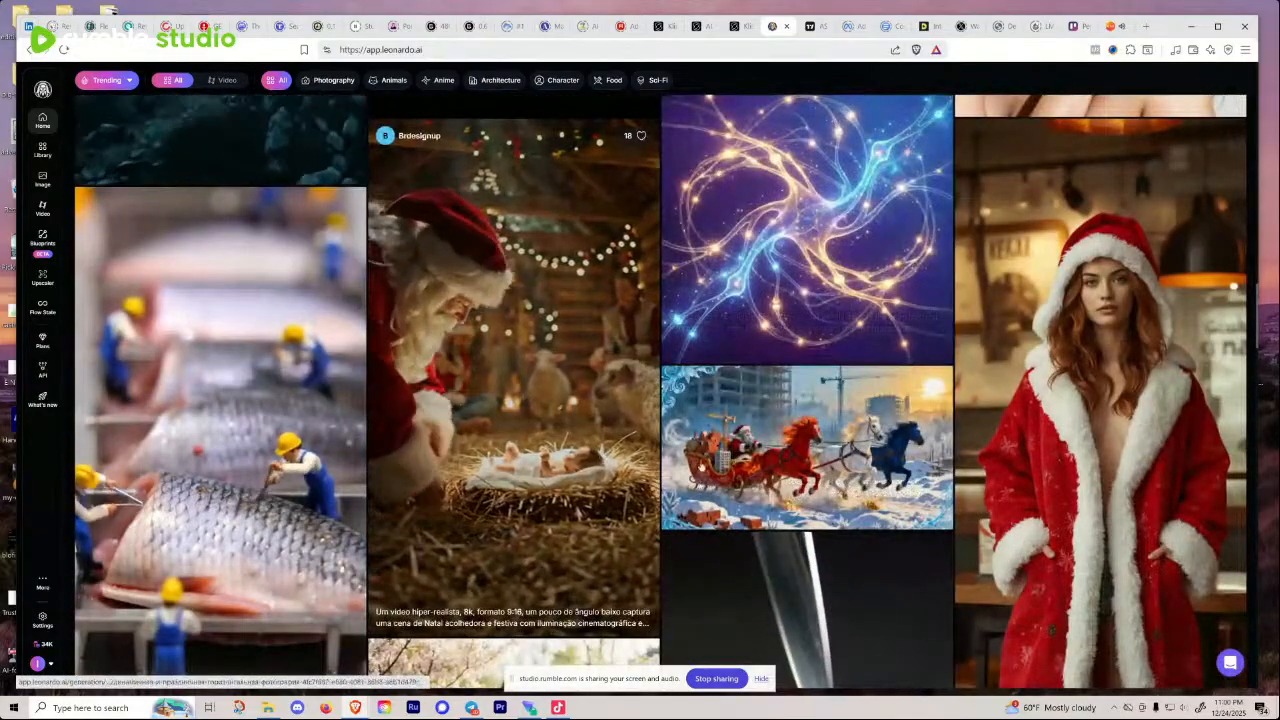
pyautogui.scroll(-3, 785, 438)
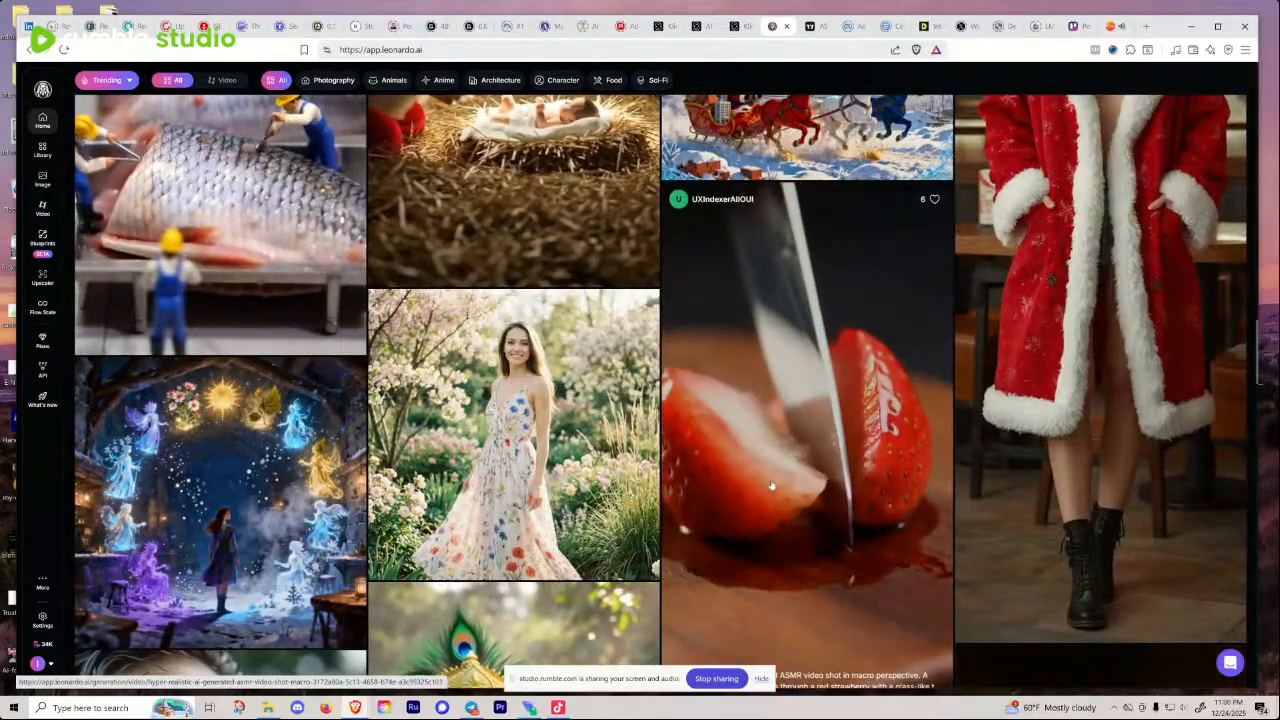
pyautogui.scroll(2, 888, 486)
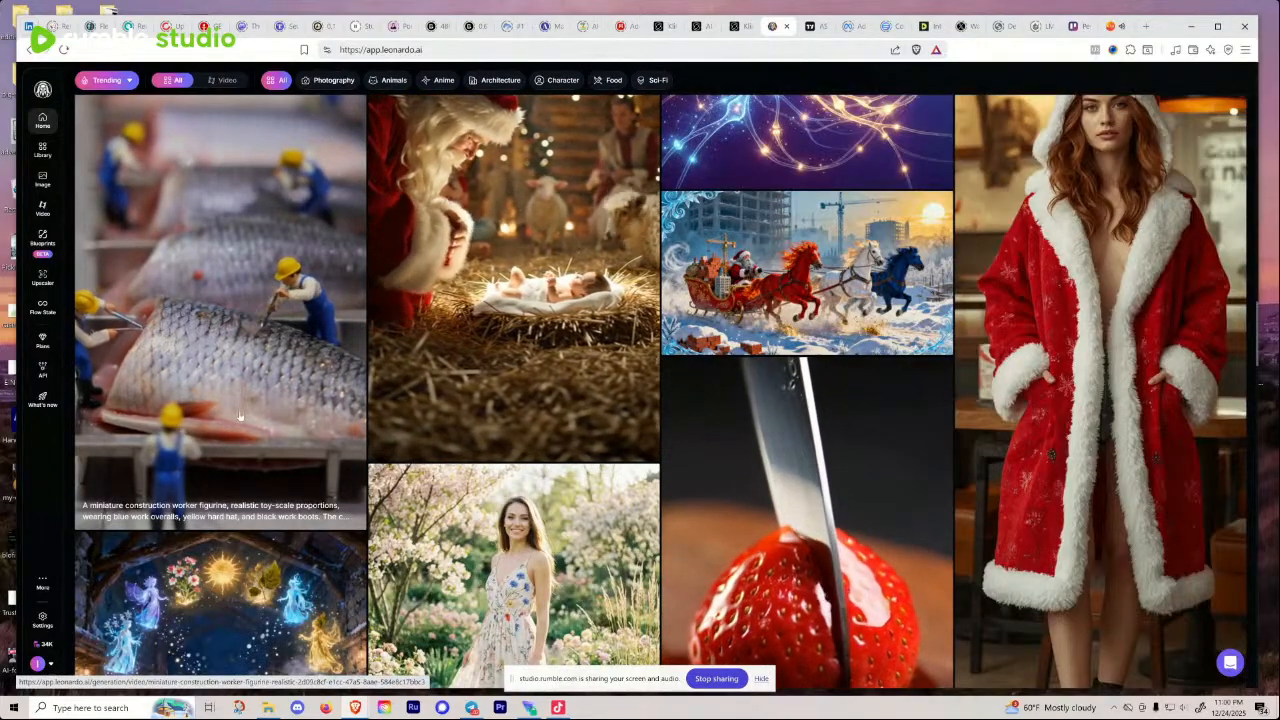
pyautogui.scroll(1, 285, 408)
pyautogui.scroll(15, 285, 408)
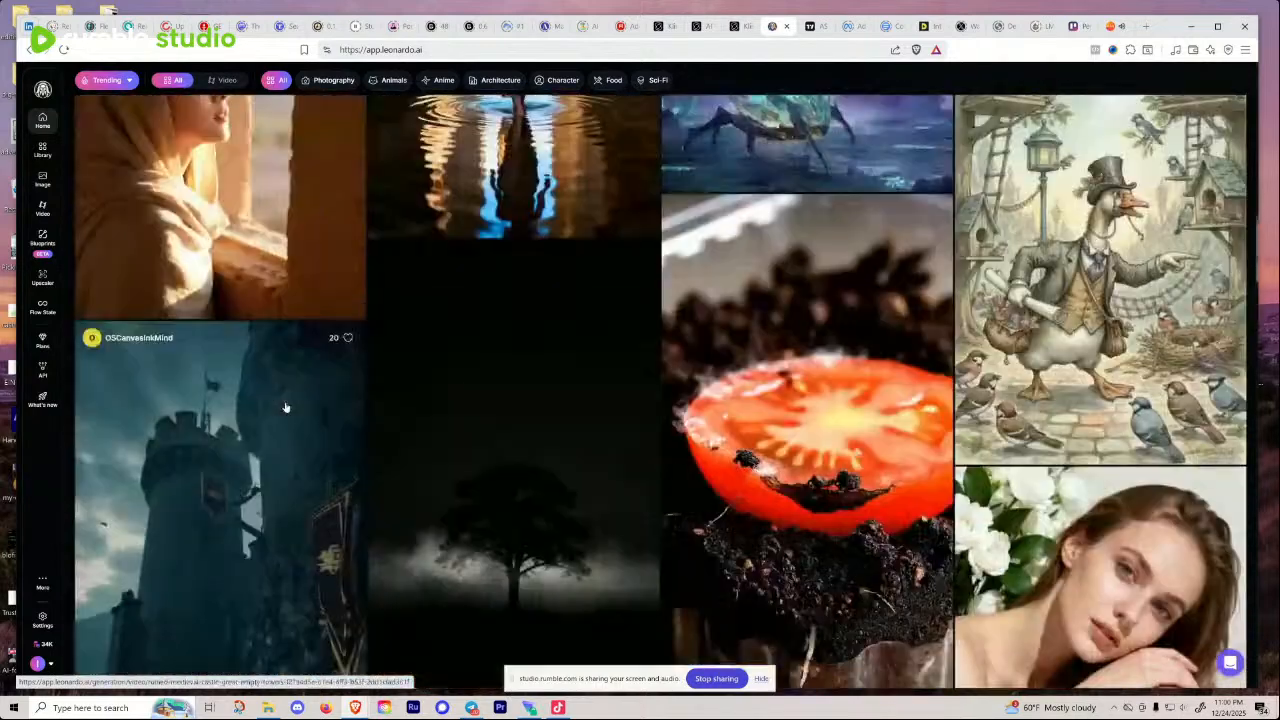
pyautogui.scroll(5, 285, 408)
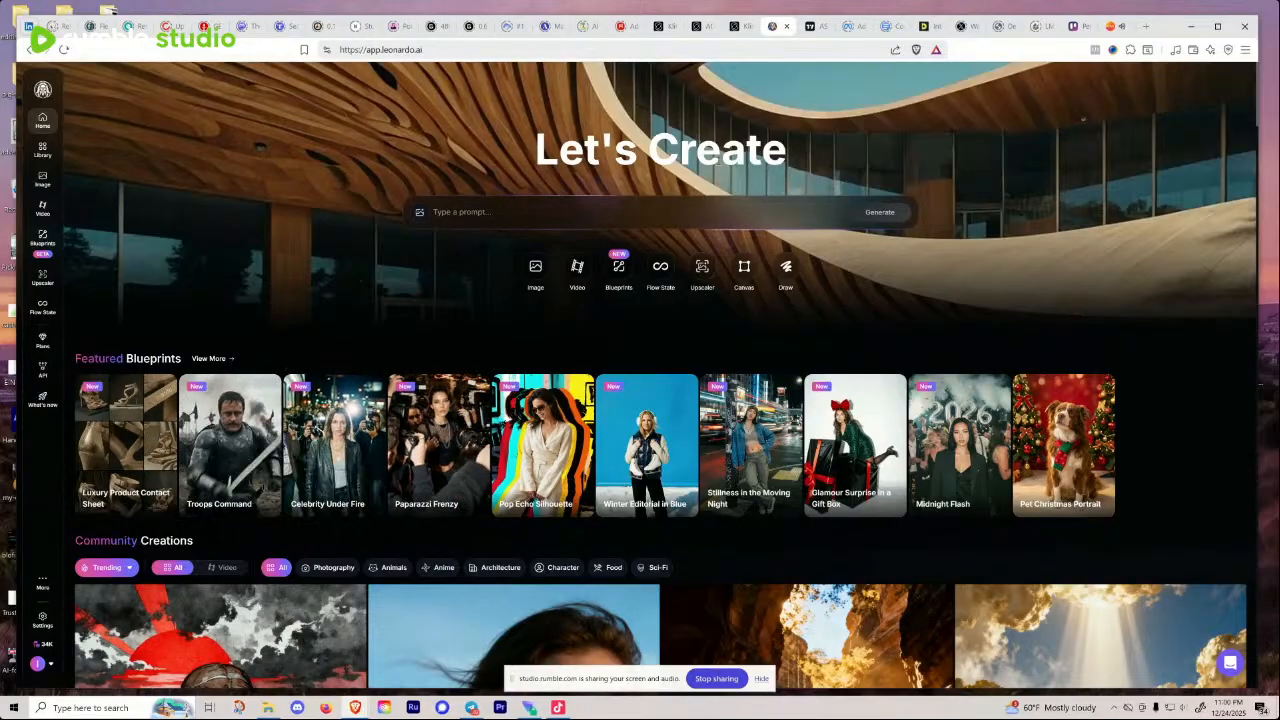
# Step: Switch to the Kling AI profile page and copy the account's referral code
pyautogui.click(700, 30)
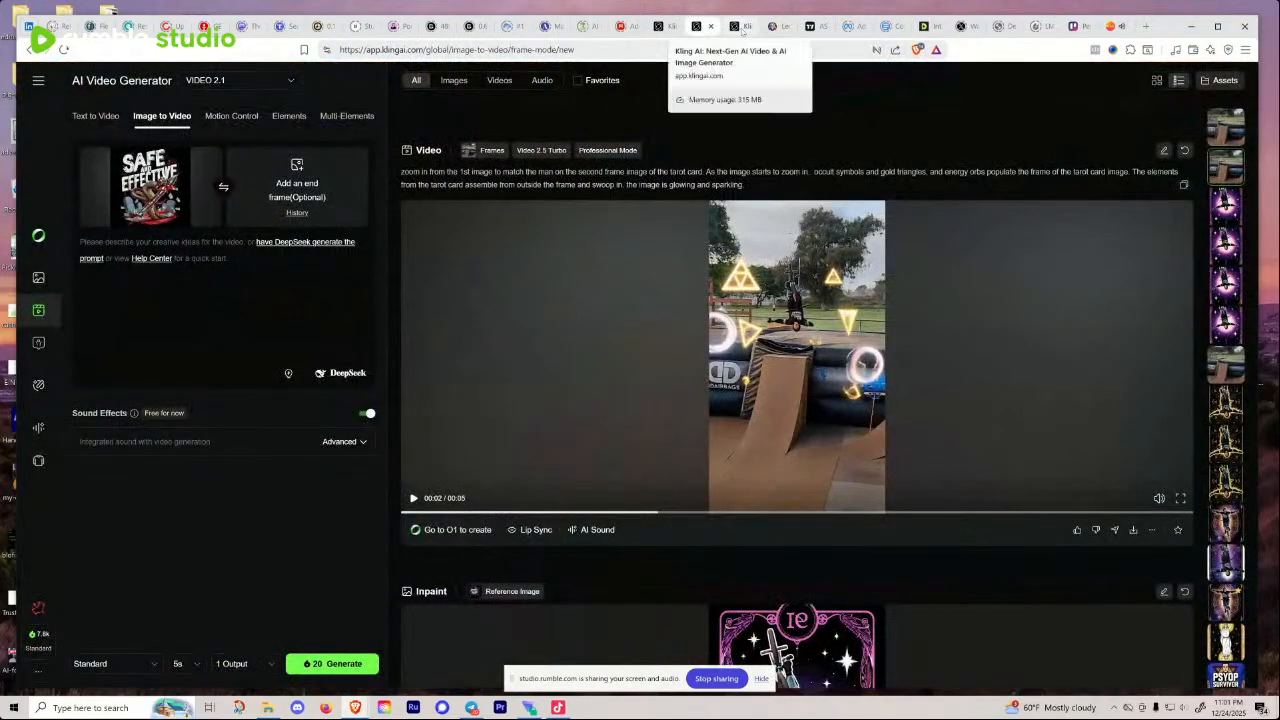
pyautogui.click(740, 28)
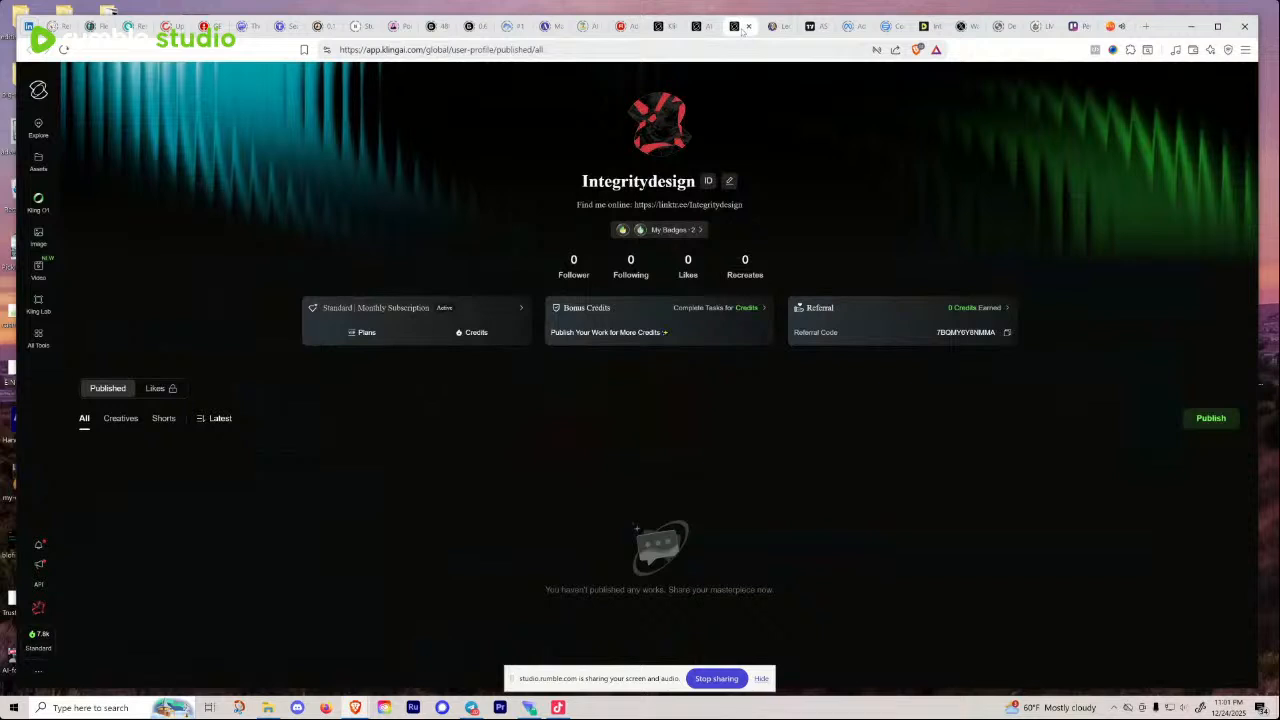
pyautogui.click(1007, 333)
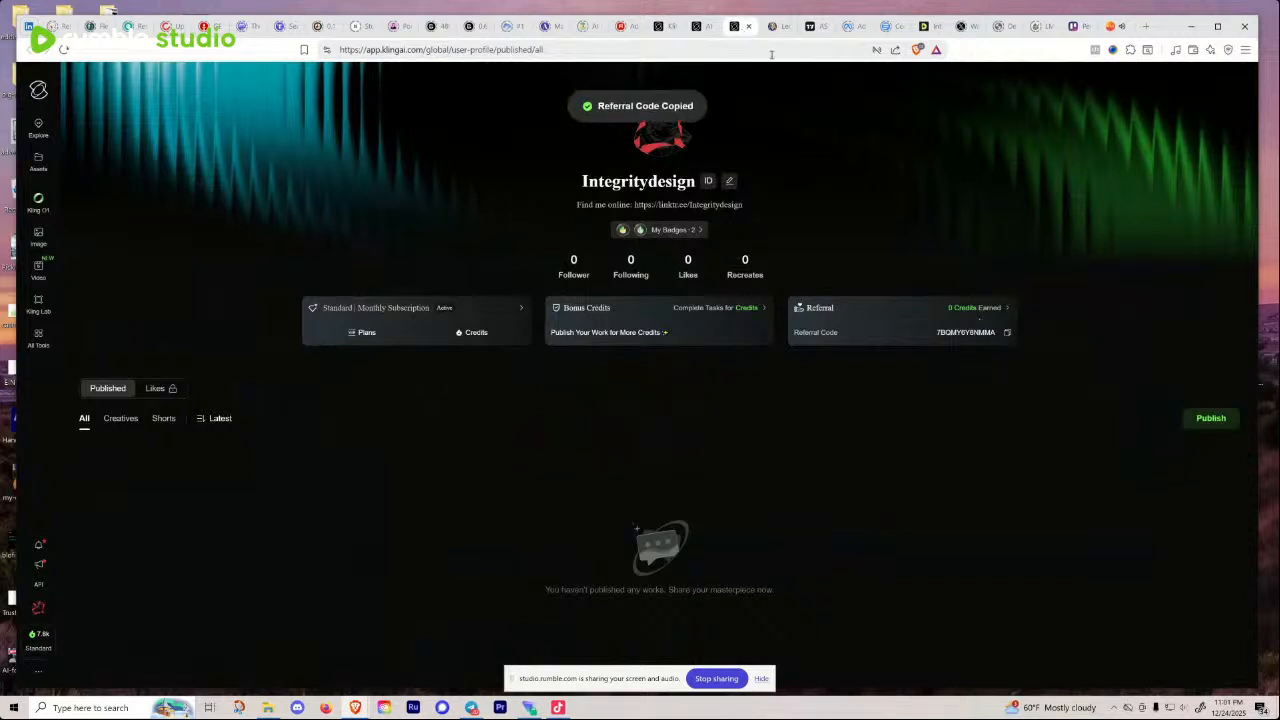
# Step: Return to the image-to-video generator and begin its prompt with "Starting with an empty black frame"
pyautogui.click(700, 28)
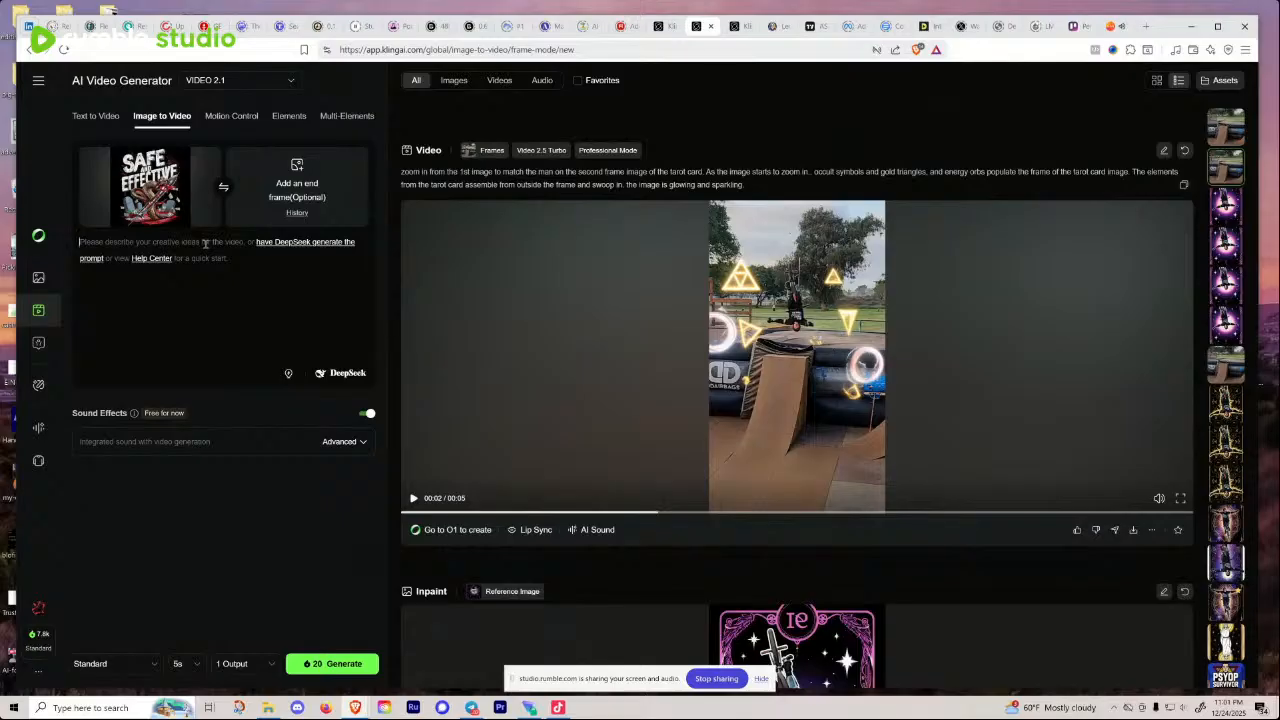
pyautogui.click(205, 243)
pyautogui.write('St')
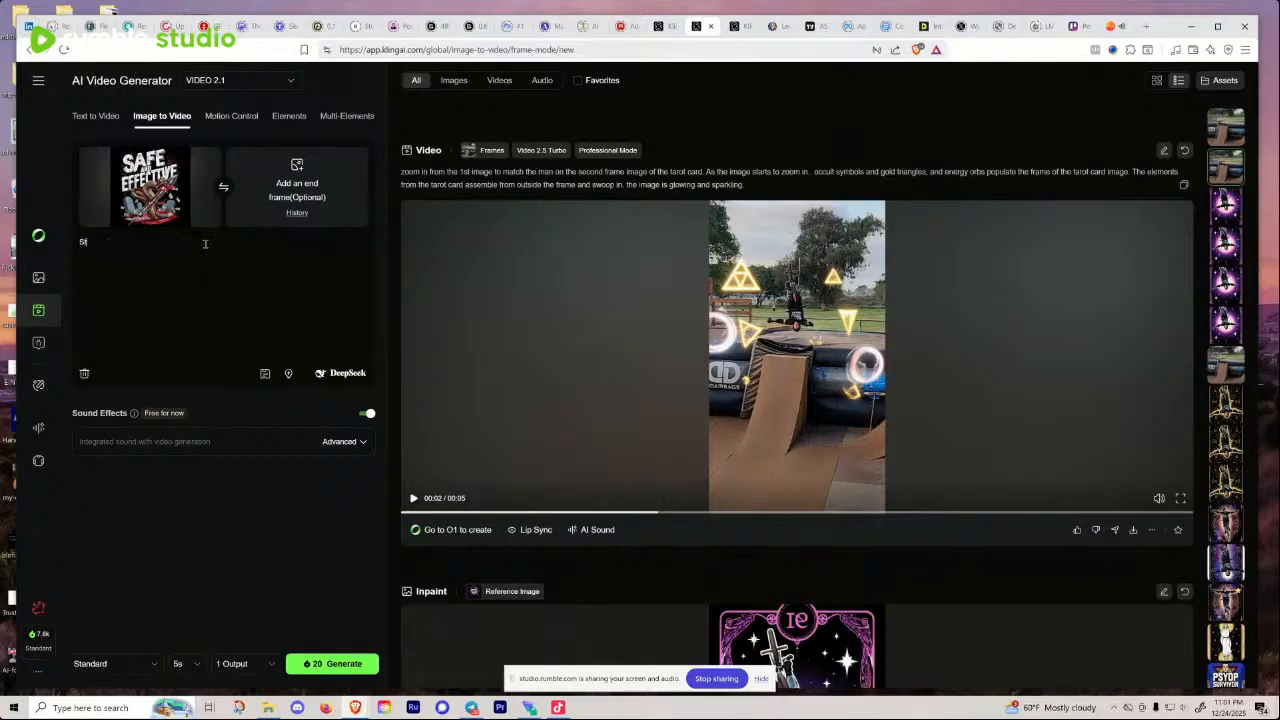
pyautogui.write('arting with a r')
pyautogui.write('empty black frame')
pyautogui.press('BackSpace')
pyautogui.write('.')
# Step: Continue the prompt with: The words "Safe and Effective" scale and pop into frame one after another
pyautogui.write(' The word')
pyautogui.write('s ')
pyautogui.write('"Sa')
pyautogui.write('fe')
pyautogui.write('and')
pyautogui.write(' Effe')
pyautogui.write('ctive')
pyautogui.write('"')
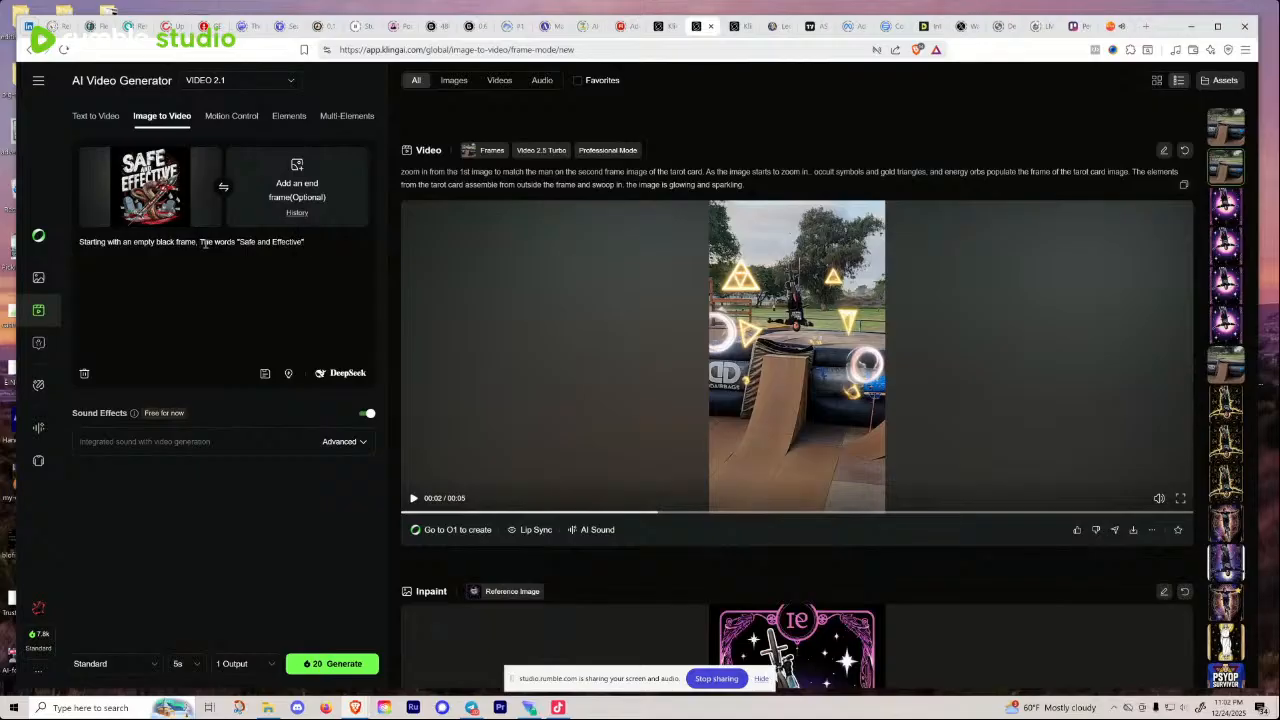
pyautogui.moveTo(143, 177)
pyautogui.write('scale and pop into frame')
pyautogui.write('one after another.')
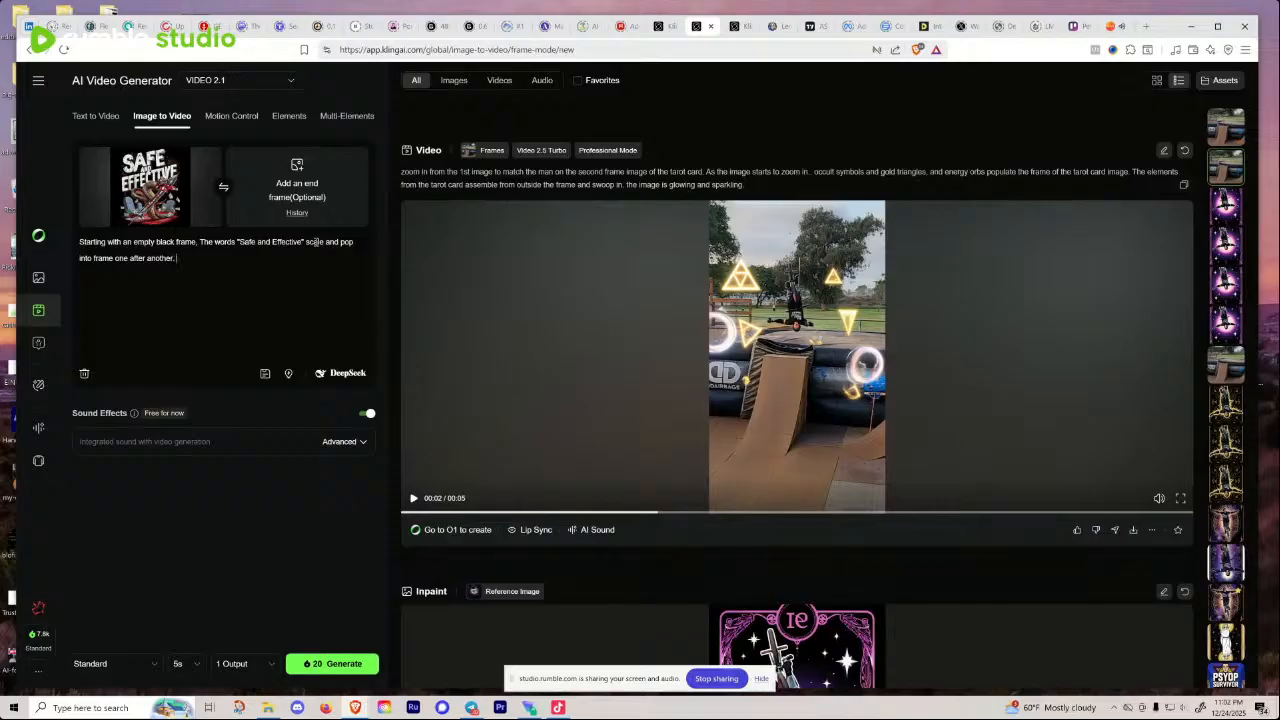
pyautogui.write('The snake slithers in')
pyautogui.press('BackSpace')
pyautogui.press('BackSpace')
pyautogui.press('BackSpace')
pyautogui.press('BackSpace')
pyautogui.press('BackSpace')
pyautogui.press('BackSpace')
pyautogui.press('BackSpace')
pyautogui.press('BackSpace')
pyautogui.press('BackSpace')
pyautogui.press('BackSpace')
pyautogui.press('BackSpace')
pyautogui.press('BackSpace')
pyautogui.press('BackSpace')
pyautogui.press('BackSpace')
pyautogui.write('e tombstones')
pyautogui.press('BackSpace')
pyautogui.press('BackSpace')
pyautogui.press('BackSpace')
pyautogui.press('BackSpace')
pyautogui.press('BackSpace')
pyautogui.press('BackSpace')
pyautogui.press('BackSpace')
pyautogui.press('BackSpace')
pyautogui.press('BackSpace')
pyautogui.press('BackSpace')
pyautogui.press('BackSpace')
pyautogui.press('BackSpace')
pyautogui.press('BackSpace')
# Step: Add the next part of the prompt, "The needle slides into frame just as the", followed by the word for the snake
pyautogui.write('The')
pyautogui.write(' va')
pyautogui.write('ccine')
pyautogui.press('BackSpace')
pyautogui.press('BackSpace')
pyautogui.press('BackSpace')
pyautogui.press('BackSpace')
pyautogui.press('BackSpace')
pyautogui.write('v')
pyautogui.write('needle s')
pyautogui.write('lides into frame just as the sankes')
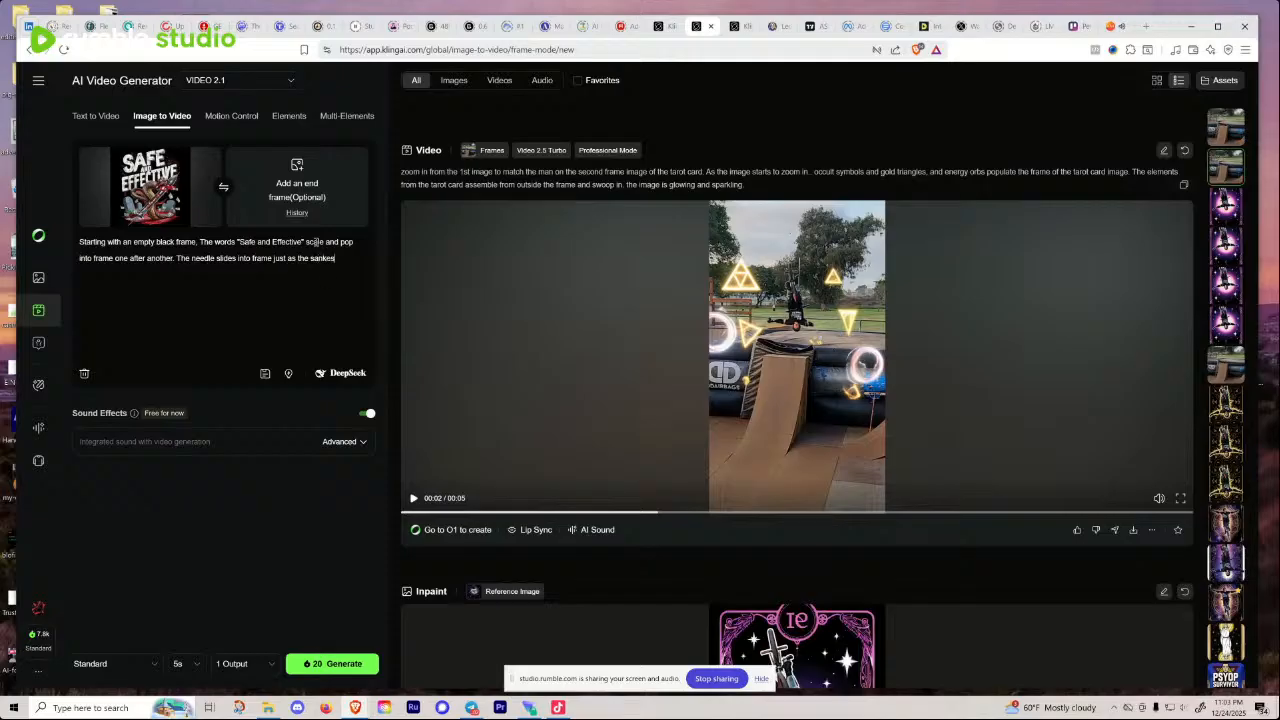
# Step: Extend the sentence with "opens its mouth to catch it" and correct the misspelled word before it to "snake"
pyautogui.write(' opens it')
pyautogui.write('s mouth to ')
pyautogui.write('catch')
pyautogui.write(' in')
pyautogui.press('BackSpace')
pyautogui.click(320, 259)
pyautogui.press('BackSpace')
pyautogui.write('a')
pyautogui.click(332, 259)
pyautogui.press('BackSpace')
# Step: Add "then red liquid pools below the snake, then the tombstones" to the prompt
pyautogui.write('then')
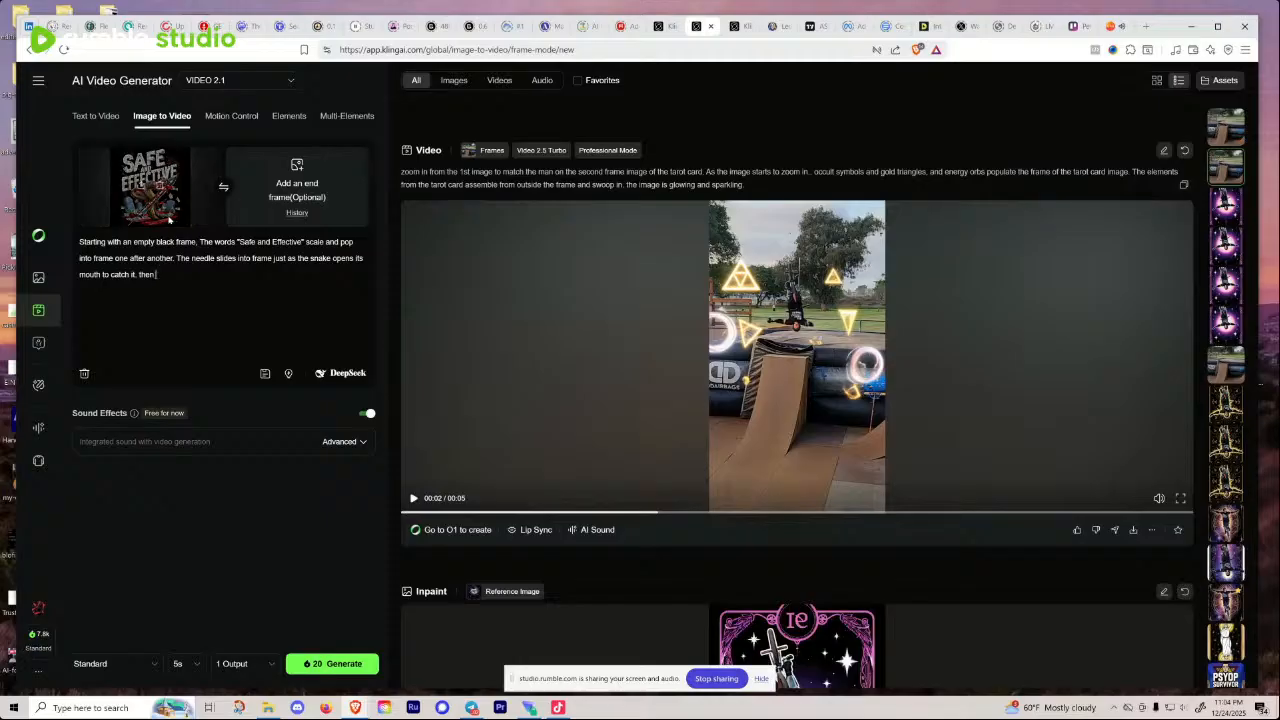
pyautogui.click(166, 278)
pyautogui.write('m')
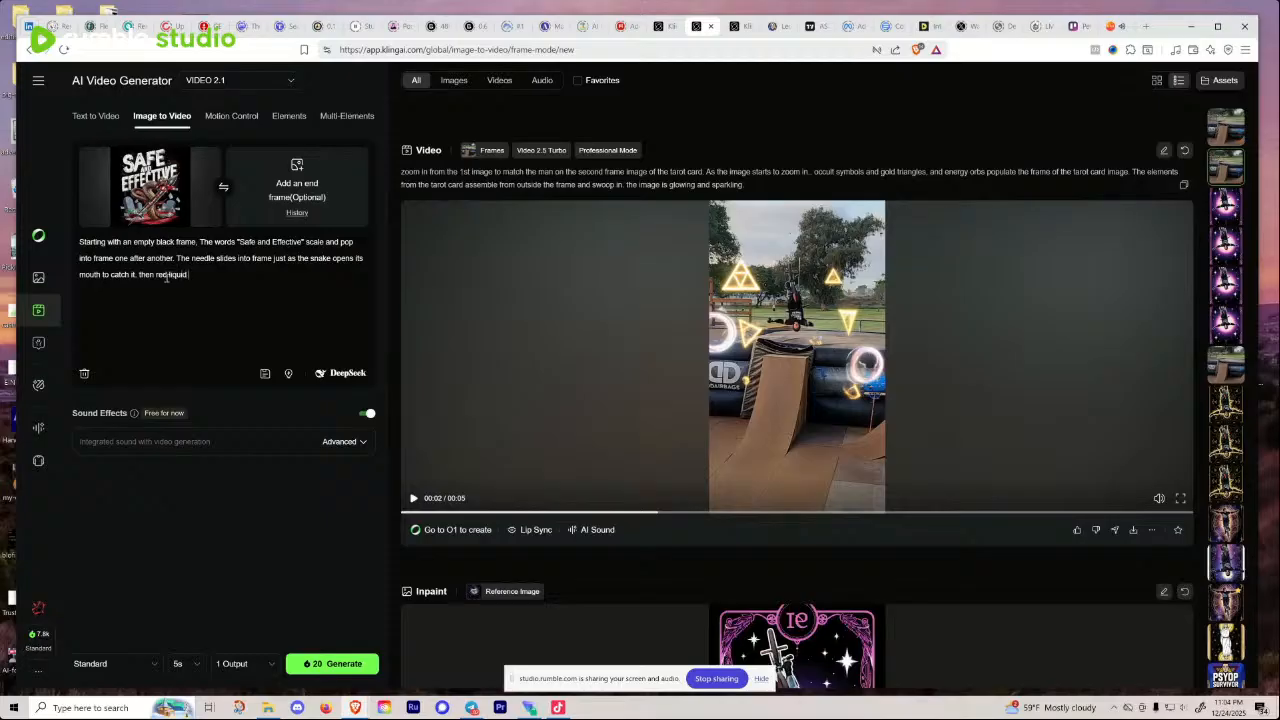
pyautogui.write('ools below the snake, then the tombstones pop')
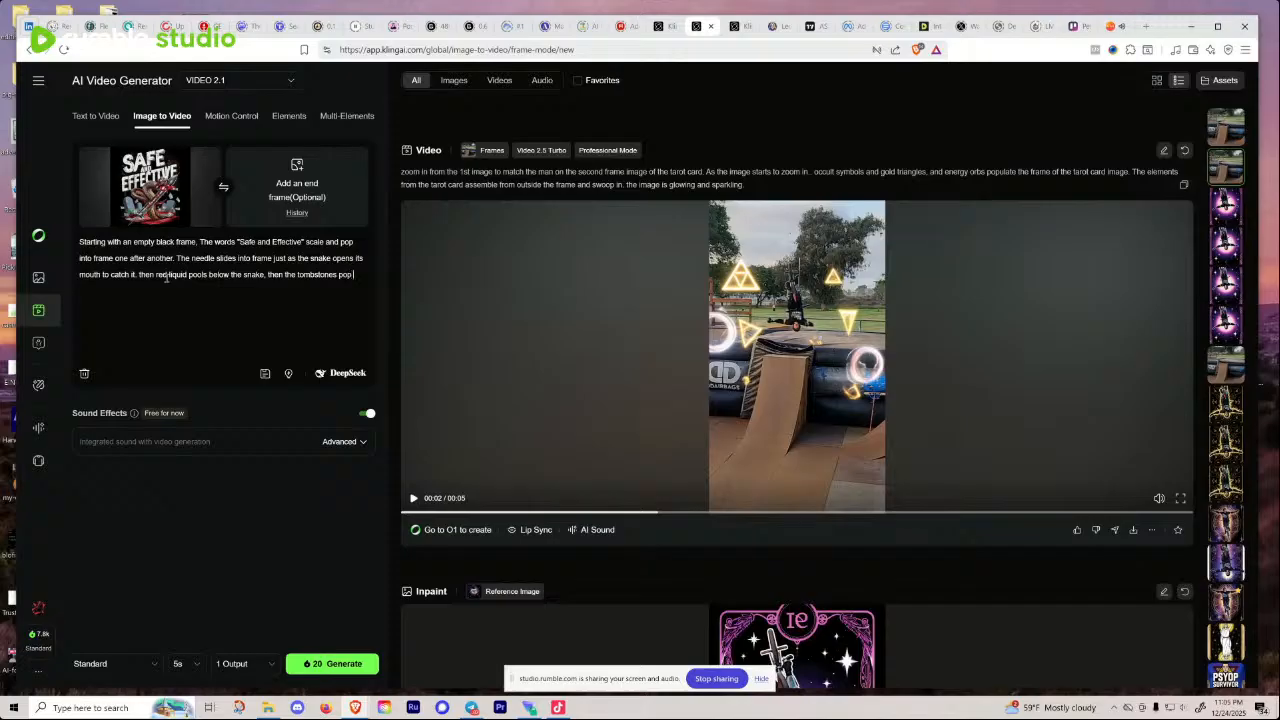
pyautogui.press('BackSpace')
pyautogui.press('BackSpace')
pyautogui.press('BackSpace')
pyautogui.press('BackSpace')
# Step: Finish the prompt with "grow up from the ground in a sequential manner, then there is some red splatter on to the text."
pyautogui.write('grow up')
pyautogui.write(' from the')
pyautogui.write(' groun')
pyautogui.write('d in a se')
pyautogui.write('que')
pyautogui.write('ntial manner')
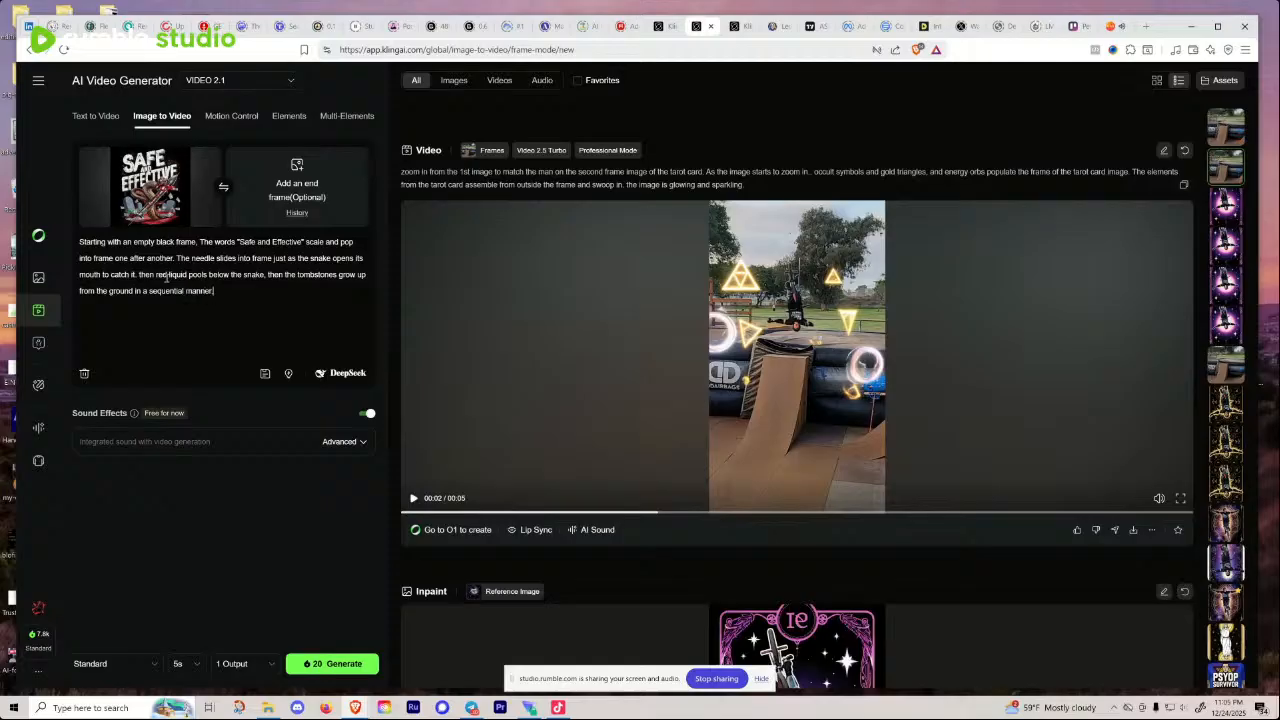
pyautogui.write('. then there is some re')
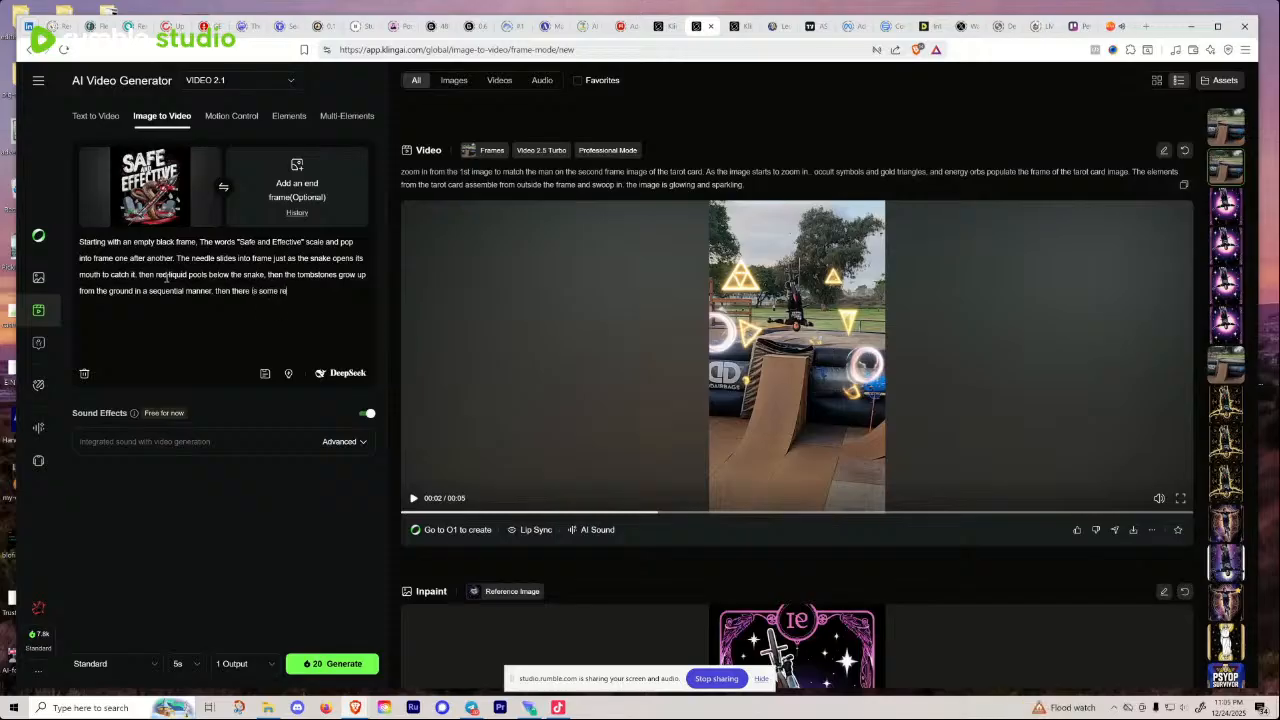
pyautogui.write('d splatter on to the text.')
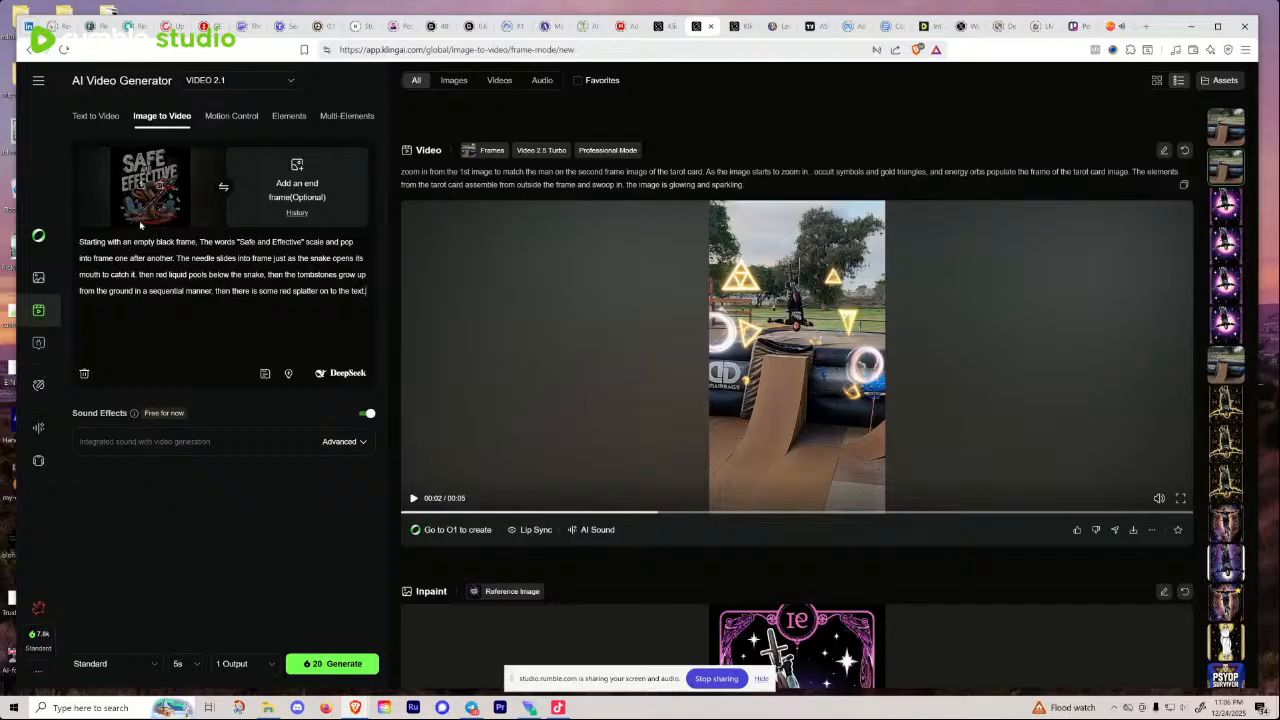
# Step: Copy the complete video prompt to the clipboard
pyautogui.moveTo(366, 292); pyautogui.dragTo(80, 243)
pyautogui.rightClick(87, 241)
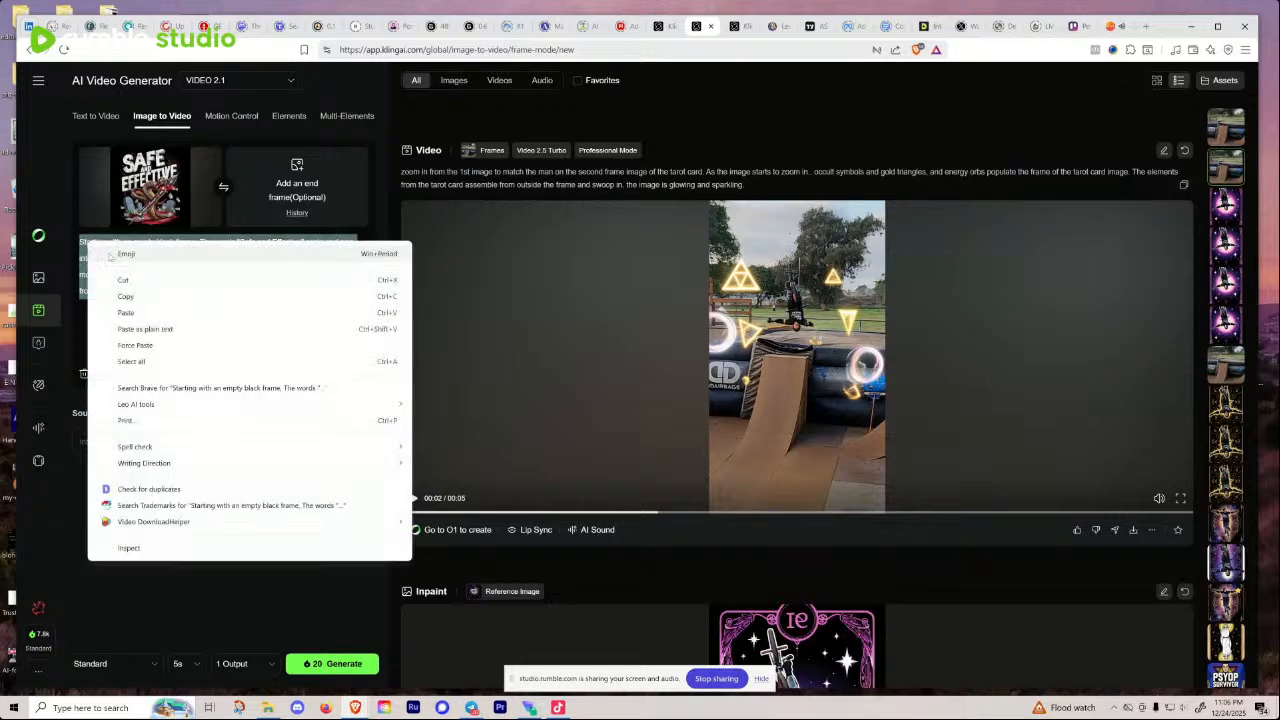
pyautogui.click(125, 297)
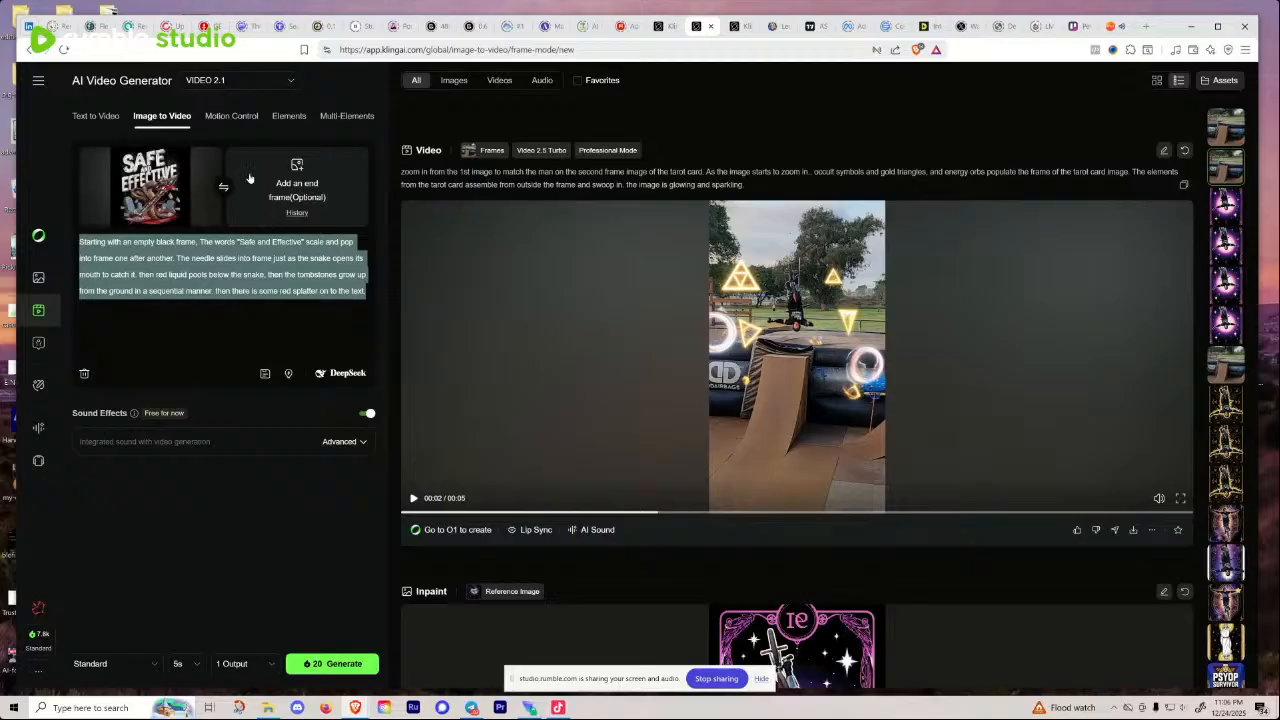
# Step: Review the available video models from VIDEO 2.6 to VIDEO 1.5, keeping the current selection
pyautogui.click(286, 82)
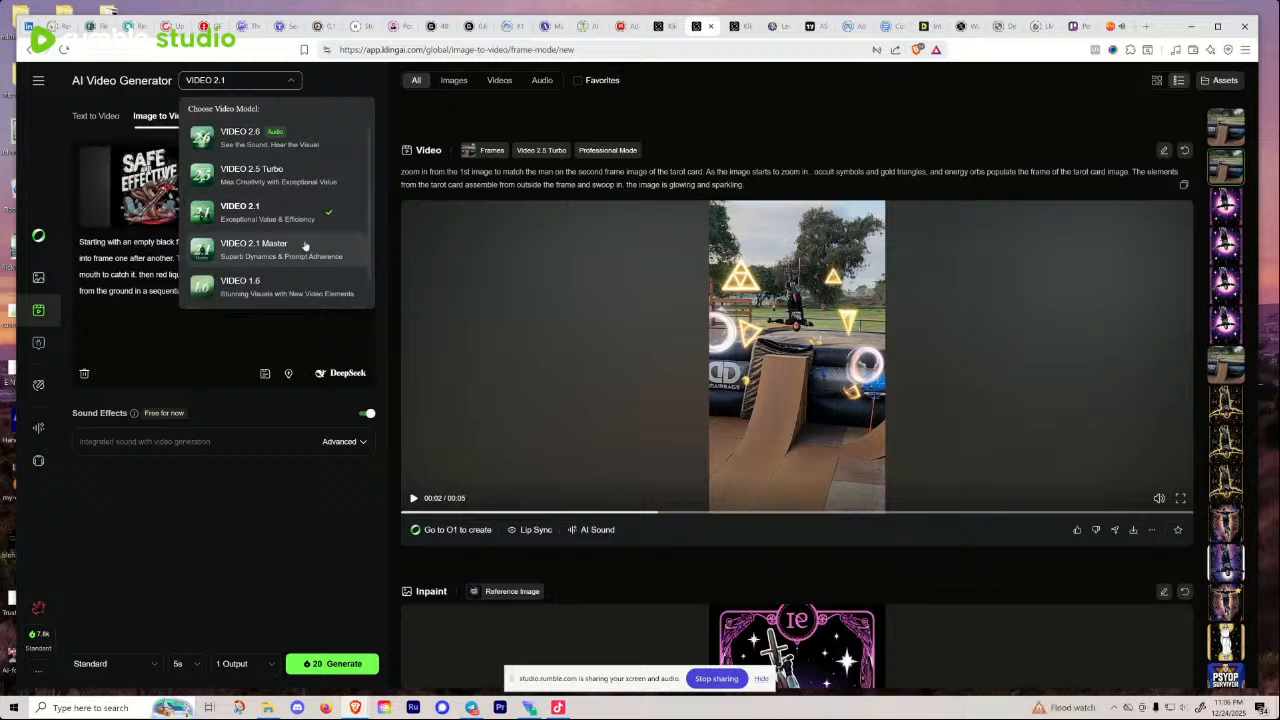
pyautogui.scroll(-1, 349, 260)
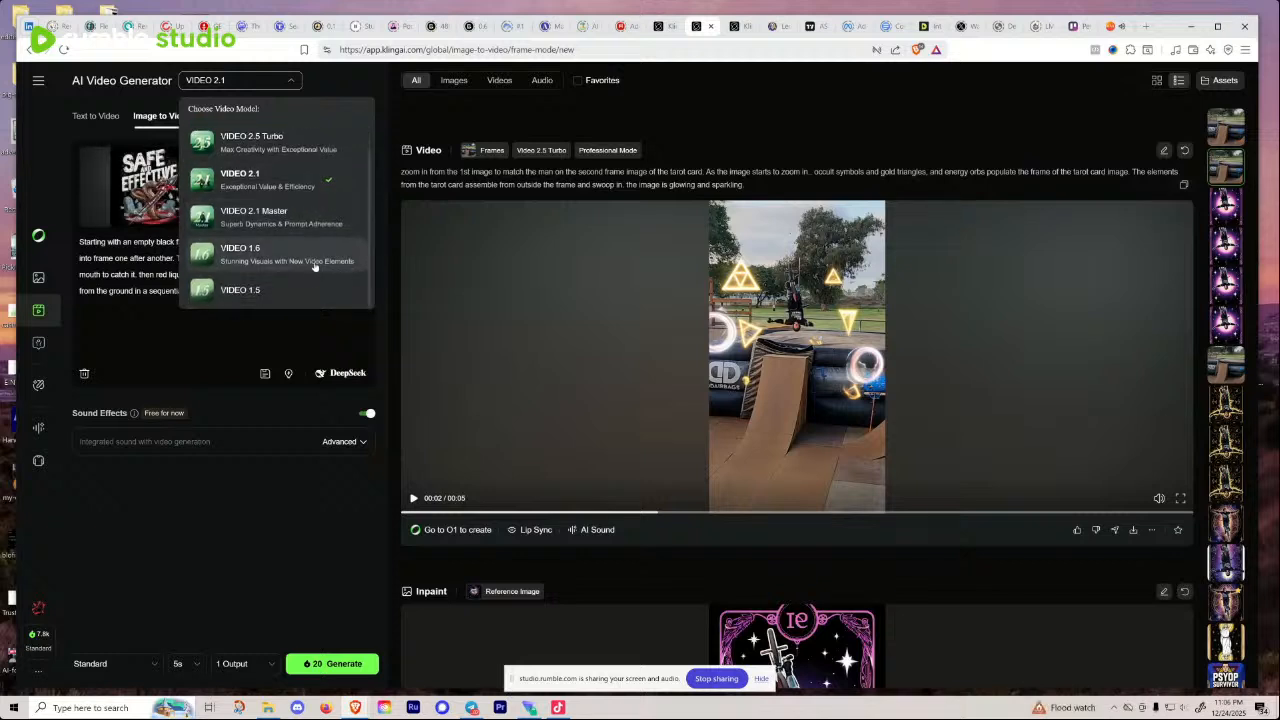
pyautogui.scroll(1, 318, 255)
pyautogui.scroll(-1, 345, 242)
pyautogui.scroll(1, 264, 191)
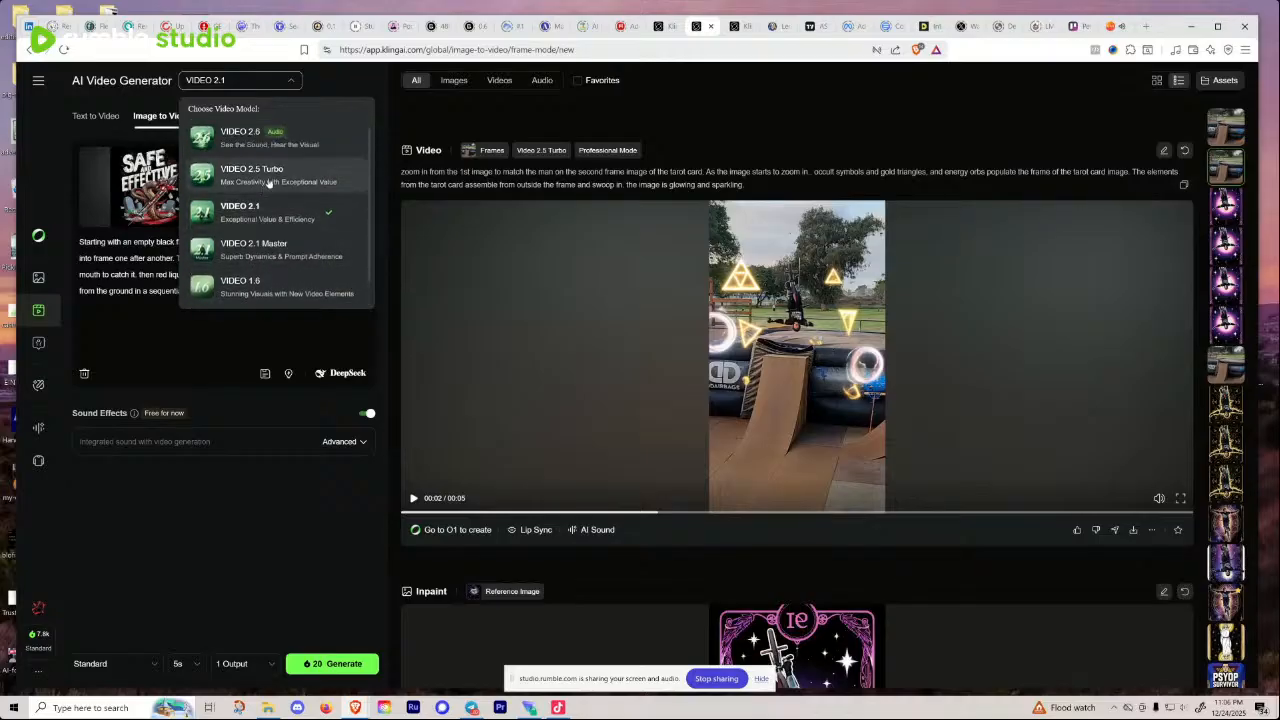
pyautogui.scroll(1, 263, 189)
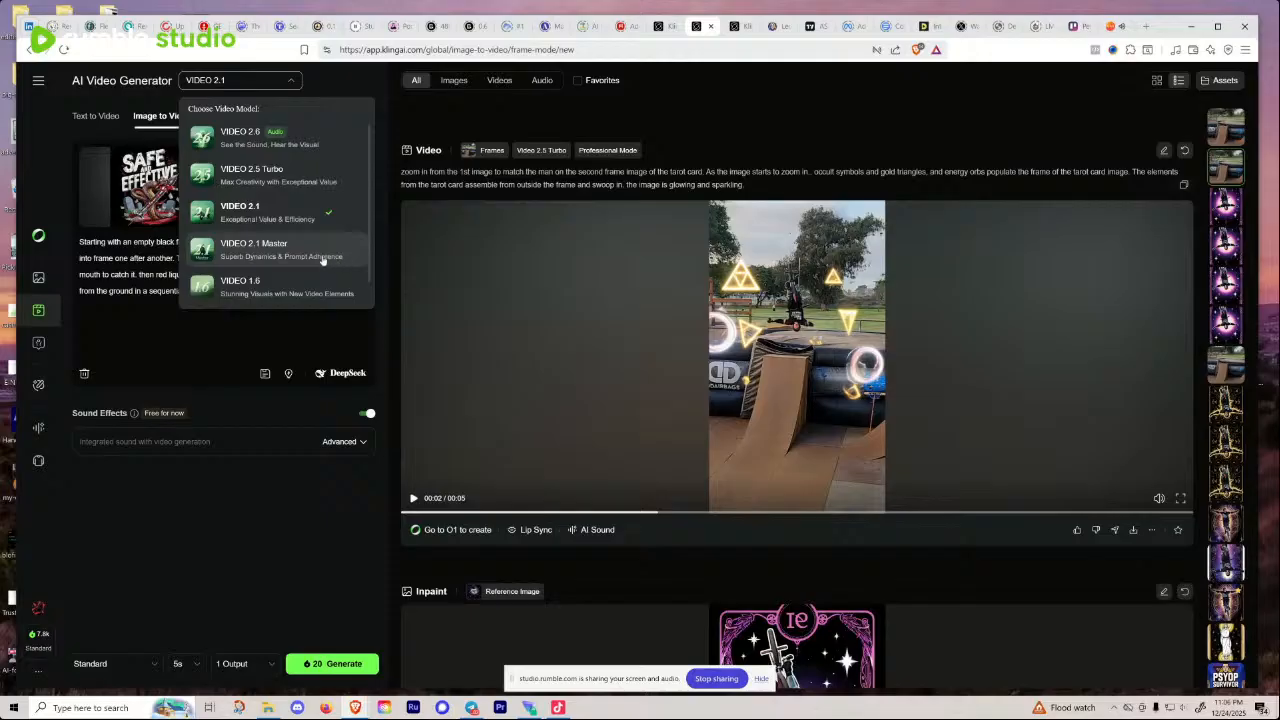
pyautogui.click(160, 300)
# Step: Select the whole prompt again and copy it as a backup before changing the video model
pyautogui.moveTo(367, 293); pyautogui.dragTo(76, 247)
pyautogui.rightClick(82, 243)
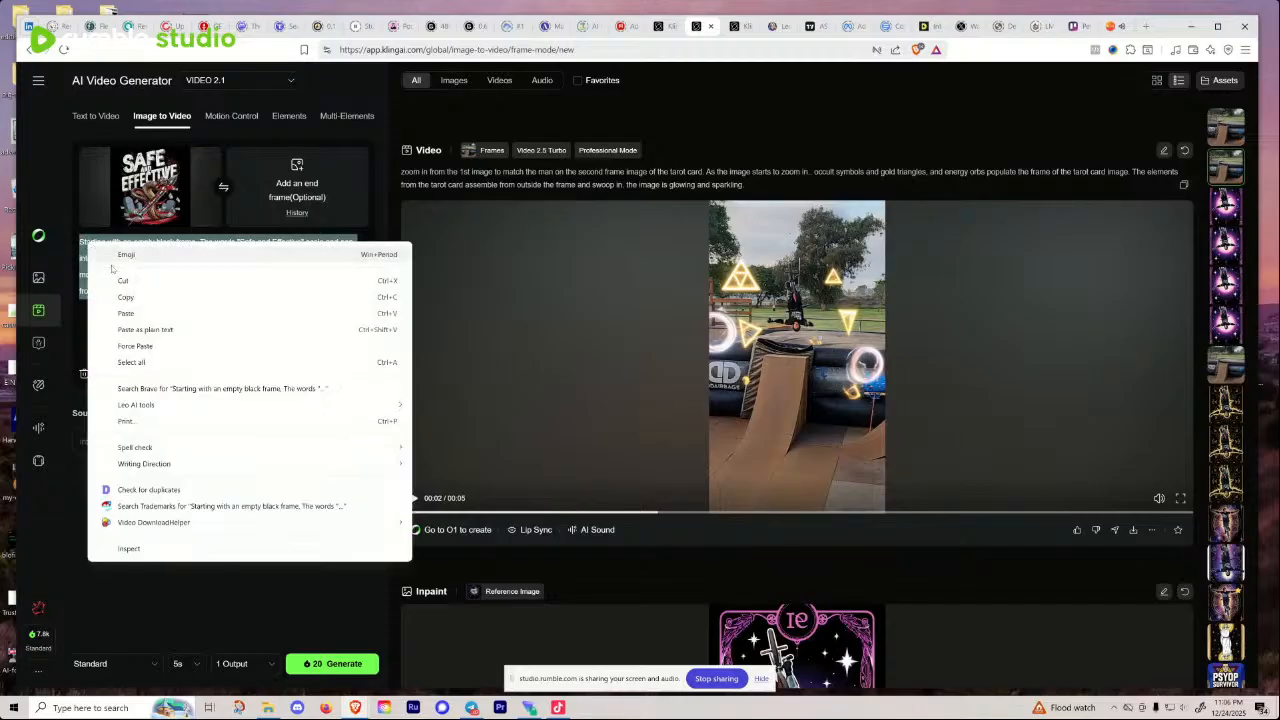
pyautogui.click(127, 302)
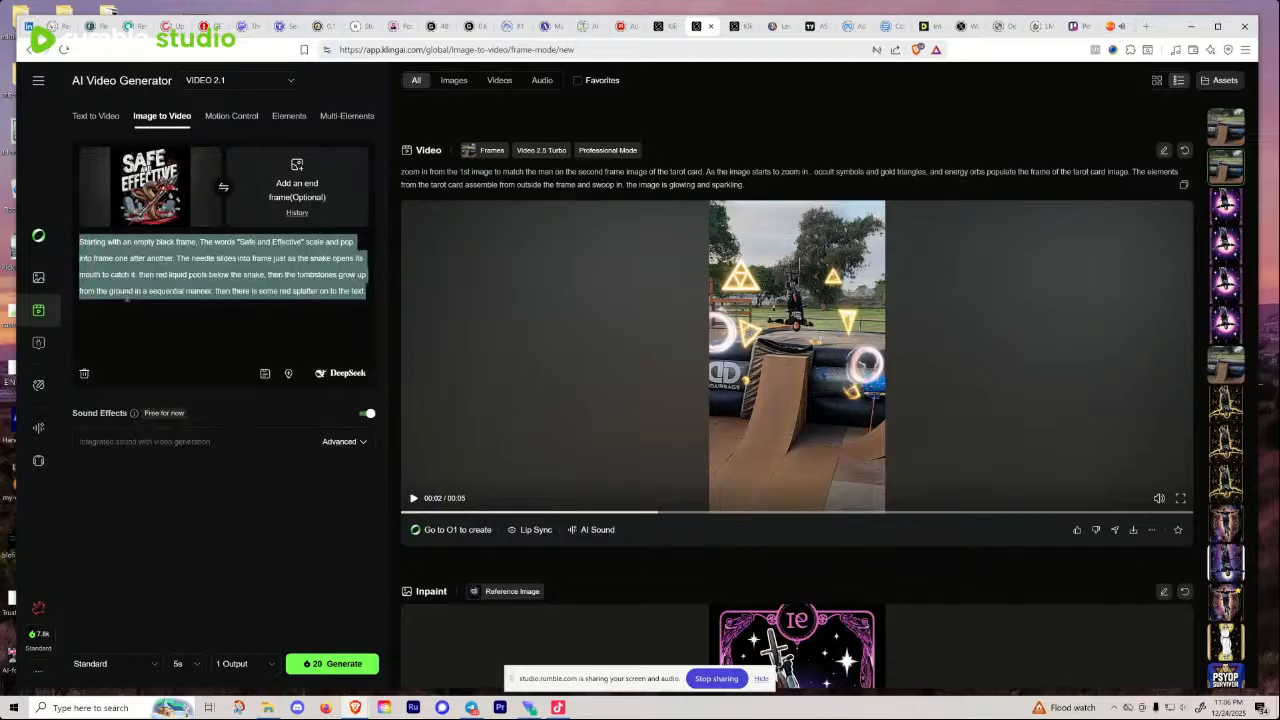
# Step: Try the VIDEO 2.1 Master model, and change the selection to VIDEO 1.6
pyautogui.click(243, 84)
pyautogui.click(288, 253)
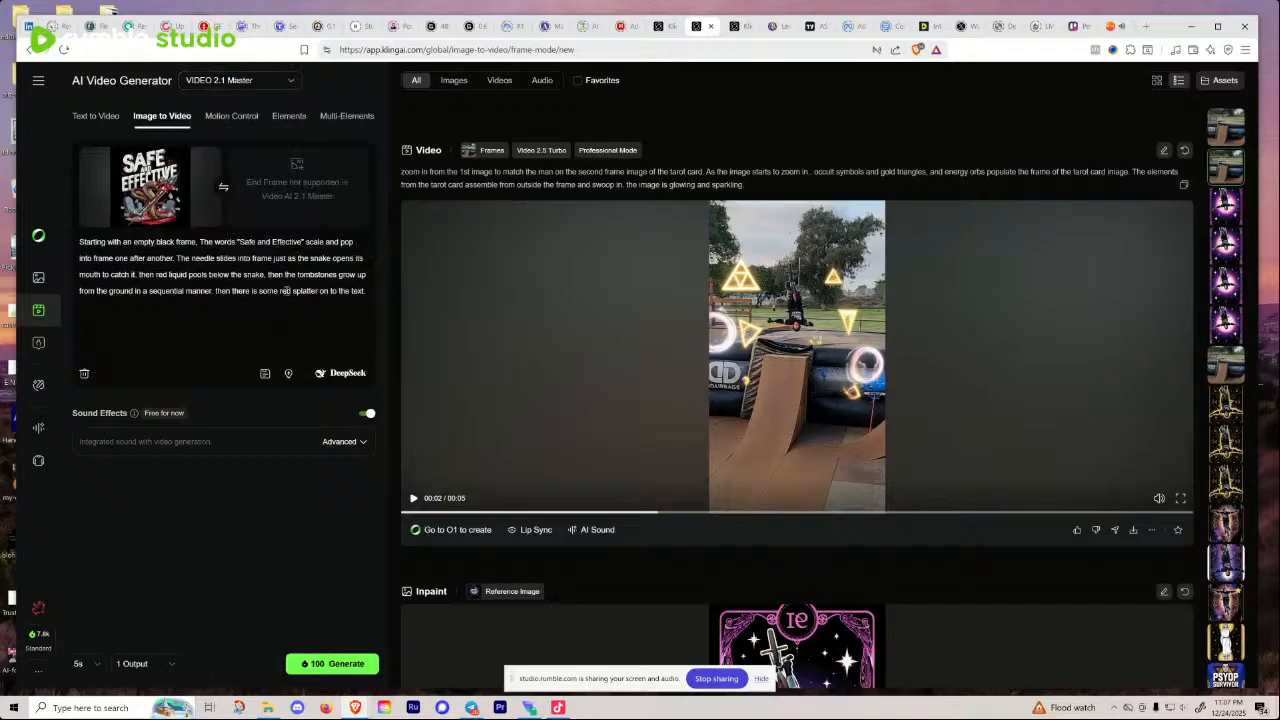
pyautogui.click(263, 84)
pyautogui.scroll(-2, 300, 270)
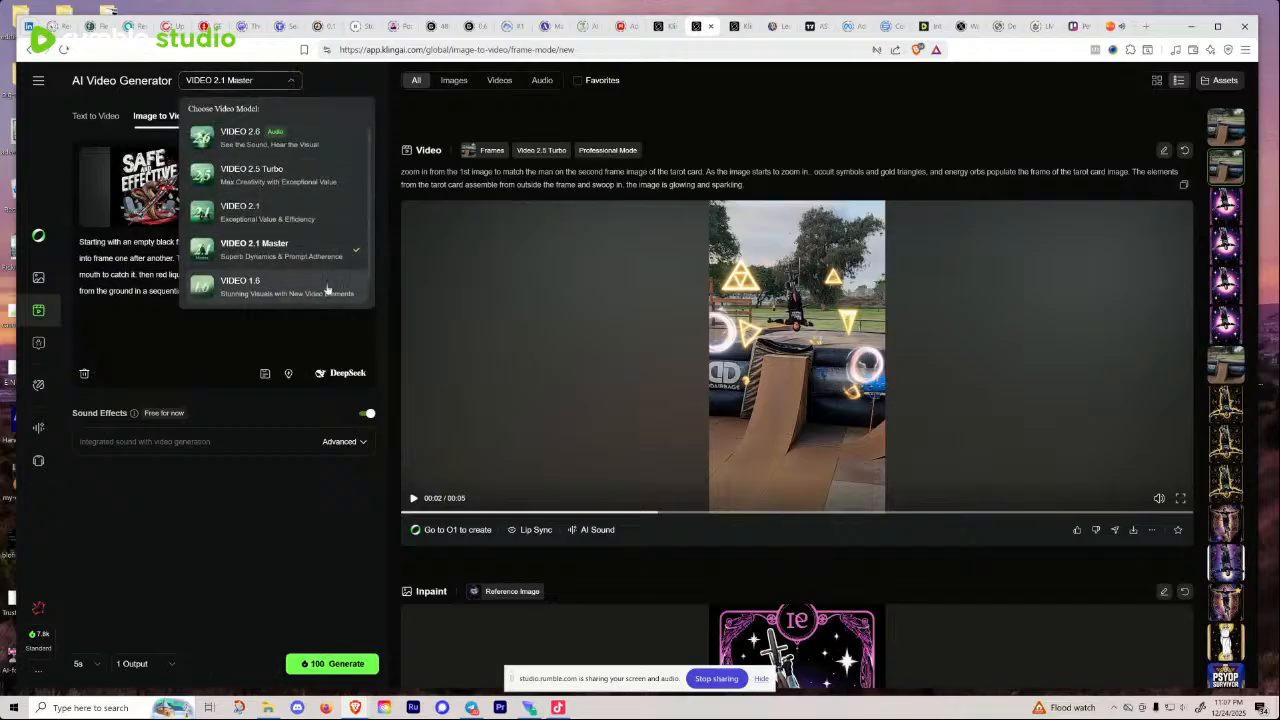
pyautogui.click(318, 283)
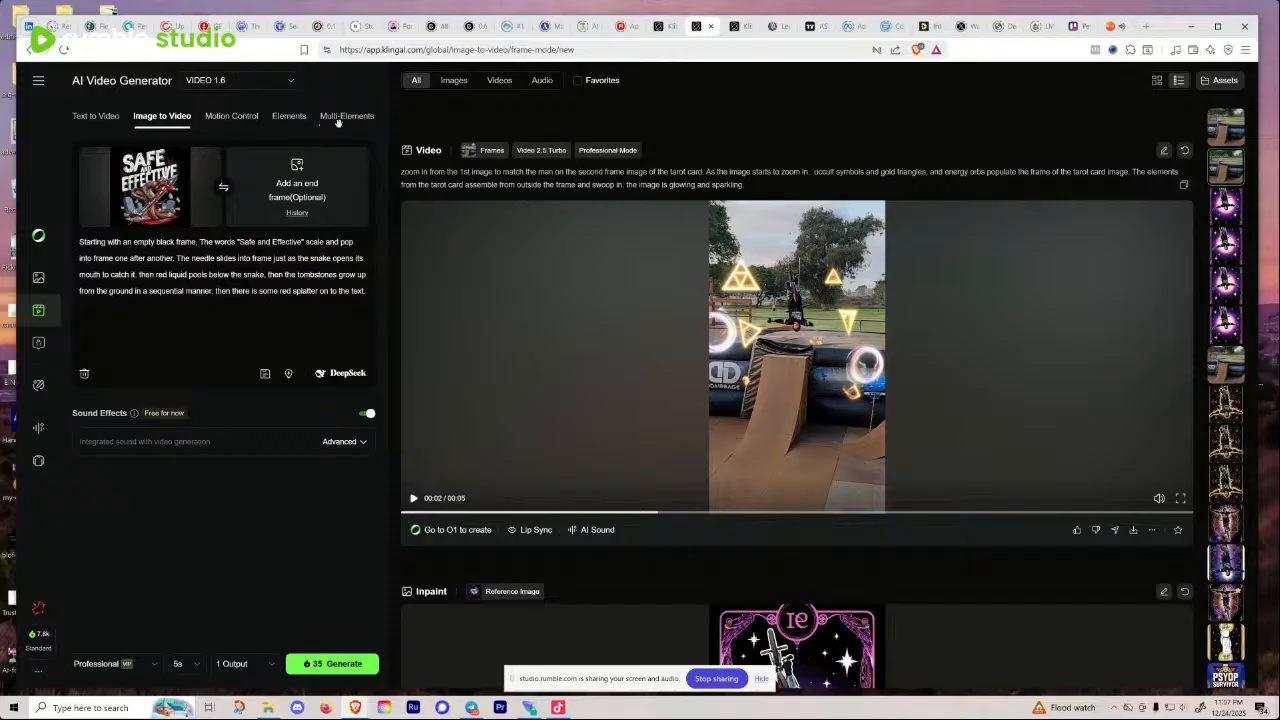
# Step: Compare the generation options of the VIDEO 2.6, VIDEO 2.5 Turbo and VIDEO 2.1 Master models by selecting each in turn
pyautogui.click(290, 84)
pyautogui.scroll(2, 302, 150)
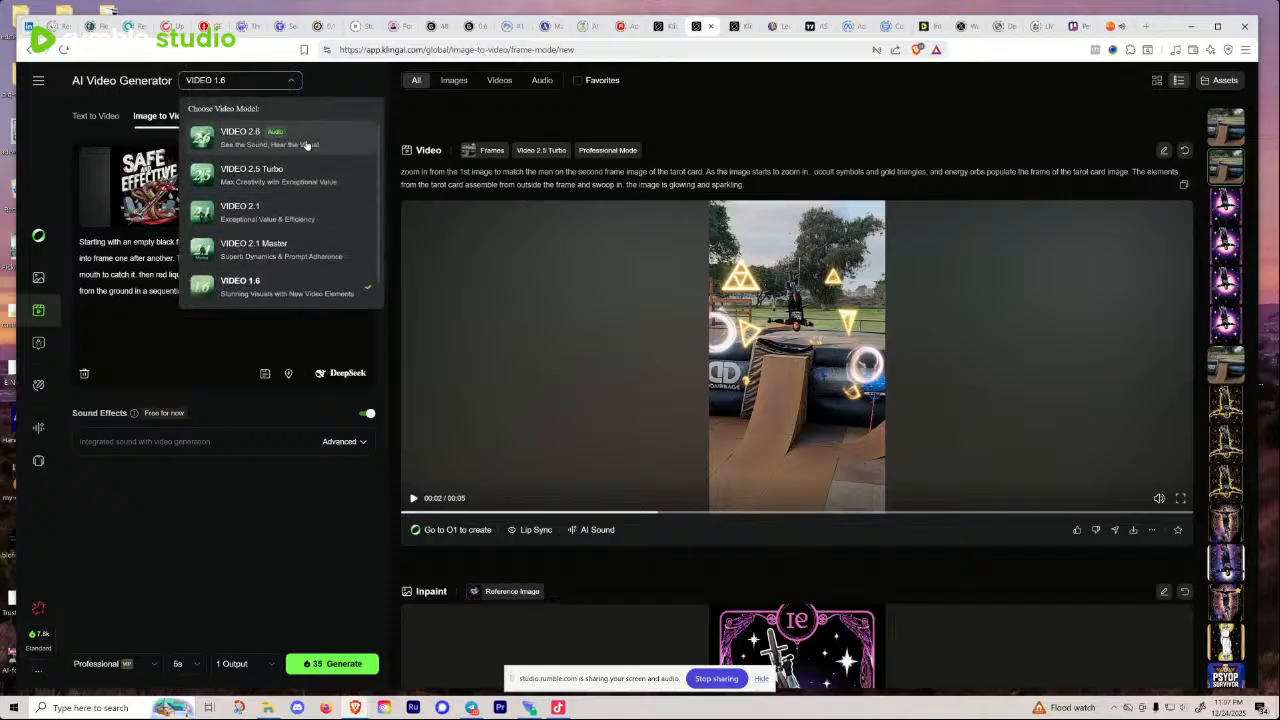
pyautogui.click(318, 145)
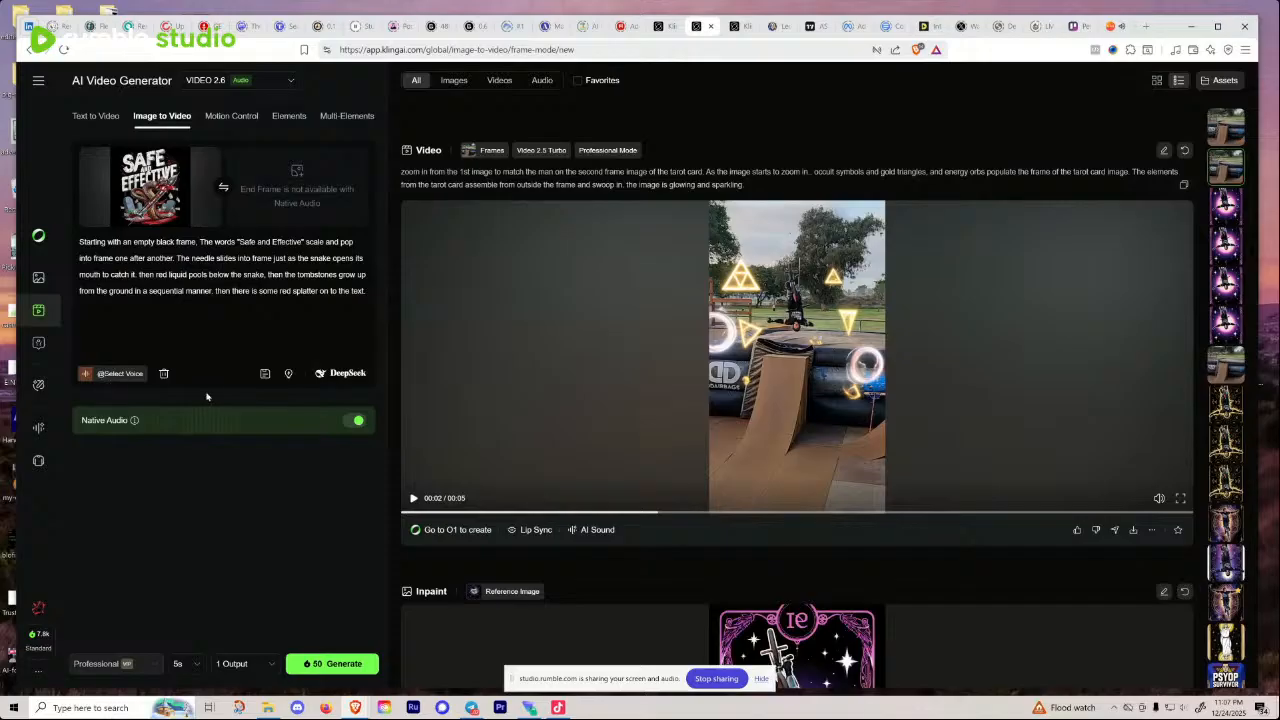
pyautogui.click(286, 91)
pyautogui.click(290, 166)
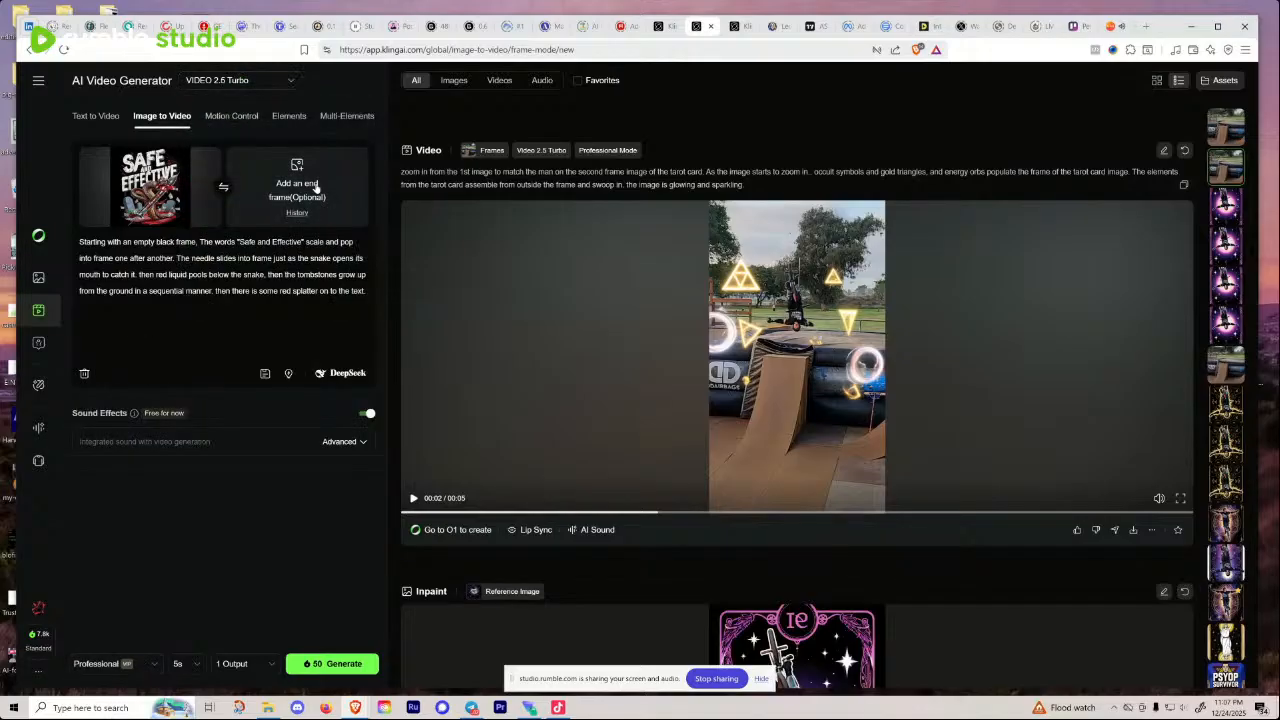
pyautogui.click(286, 91)
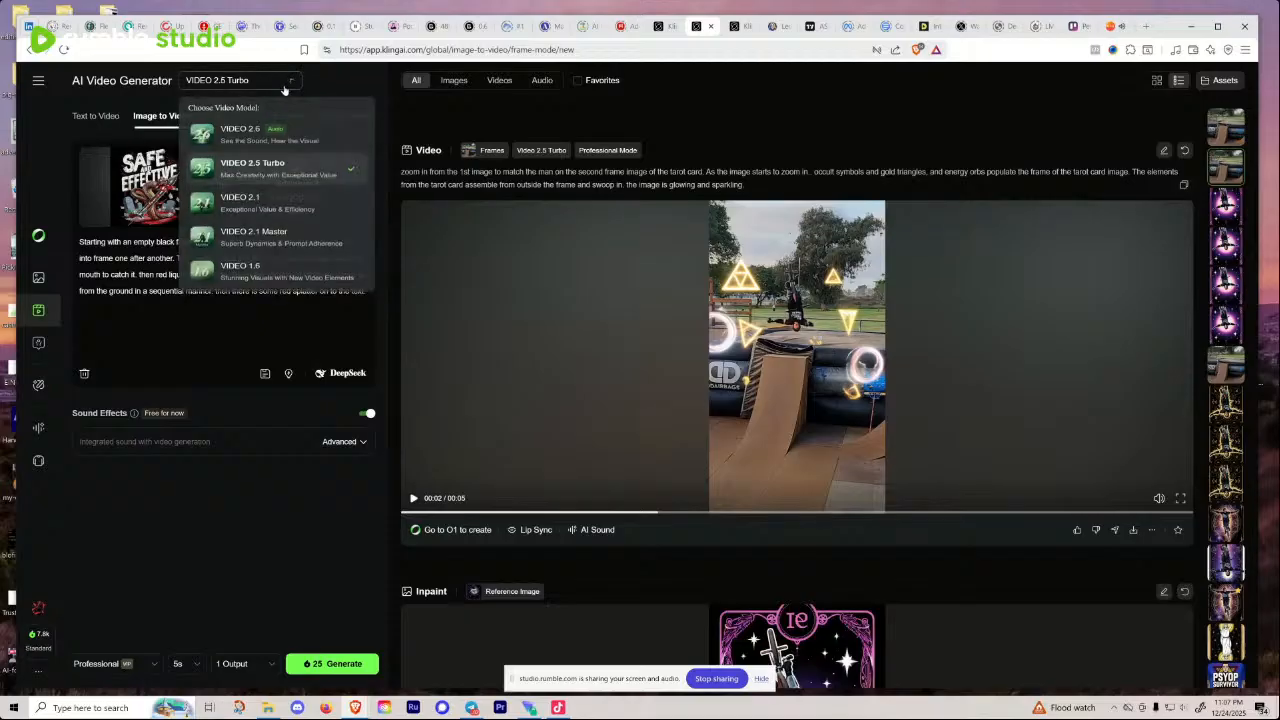
pyautogui.click(312, 249)
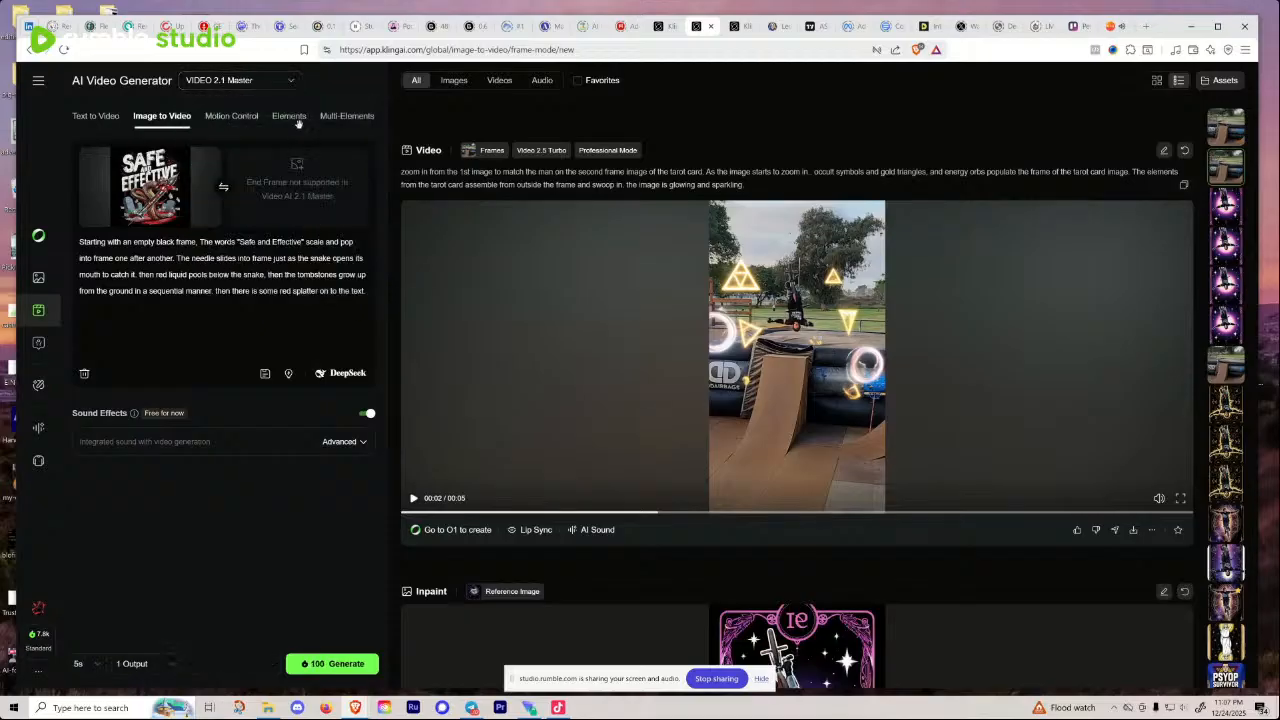
# Step: Try the VIDEO 2.1 model, and compare its options with those of VIDEO 1.6
pyautogui.click(290, 86)
pyautogui.click(314, 214)
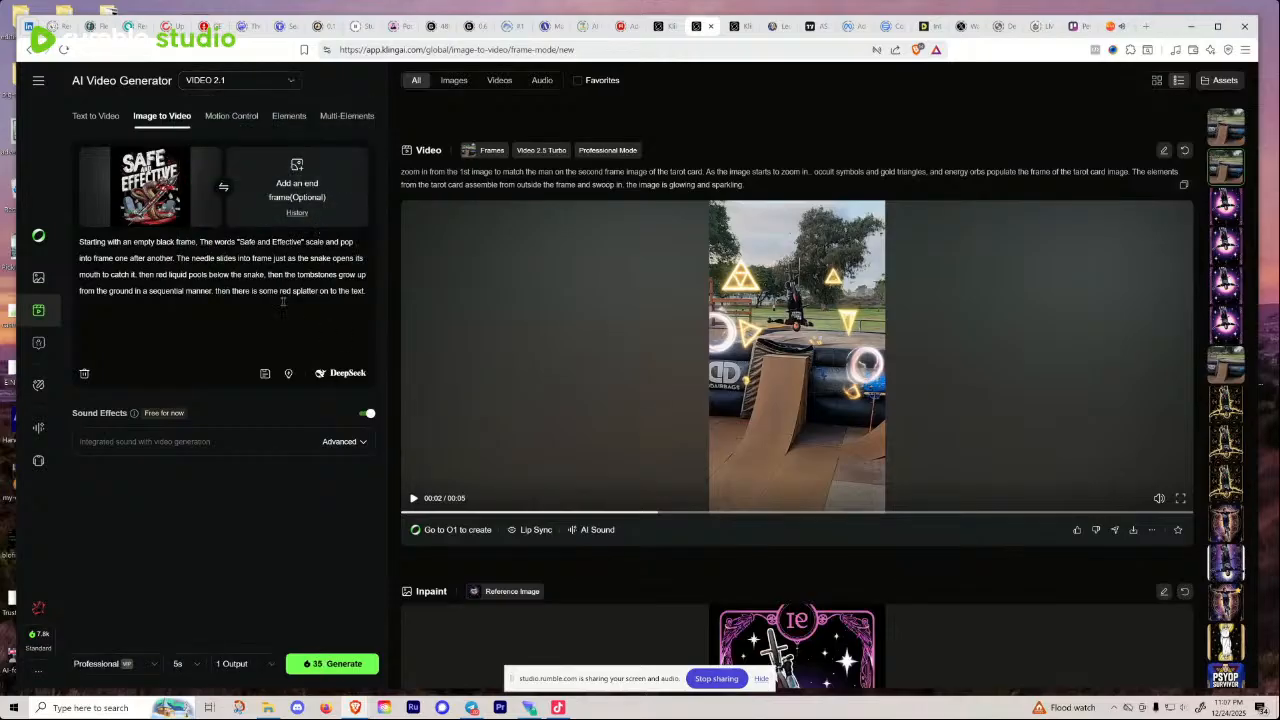
pyautogui.click(286, 82)
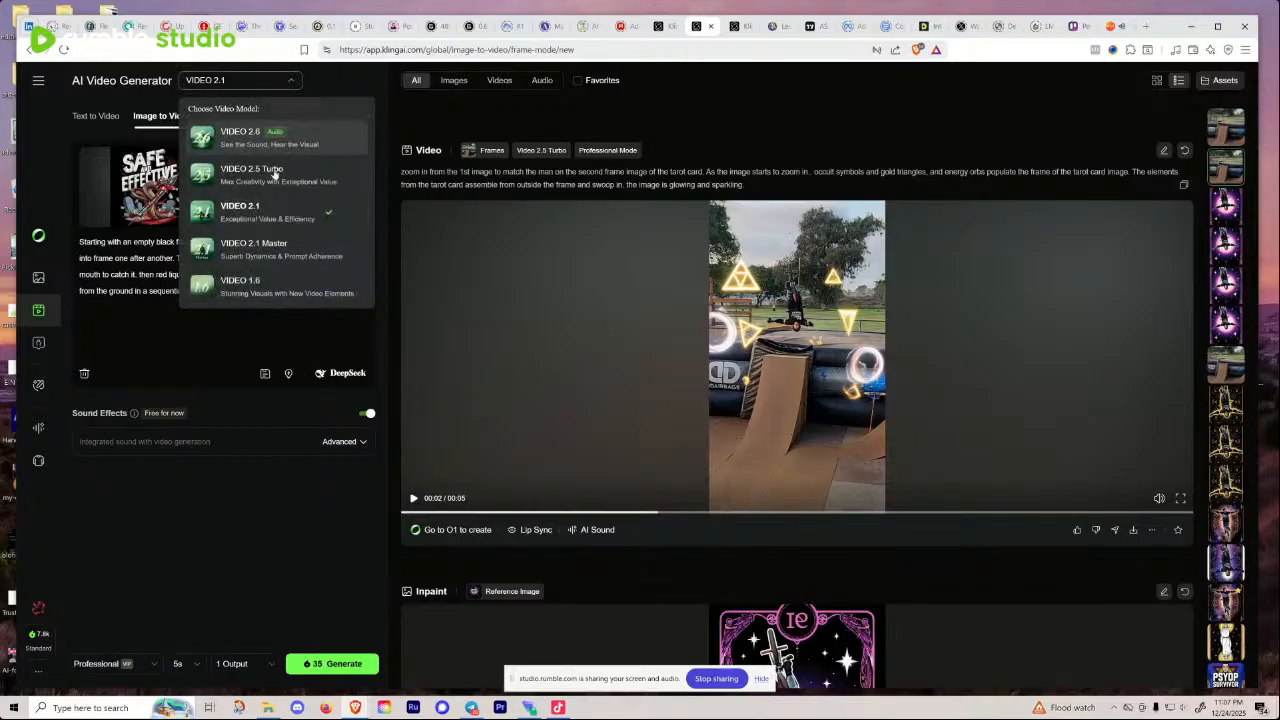
pyautogui.click(326, 261)
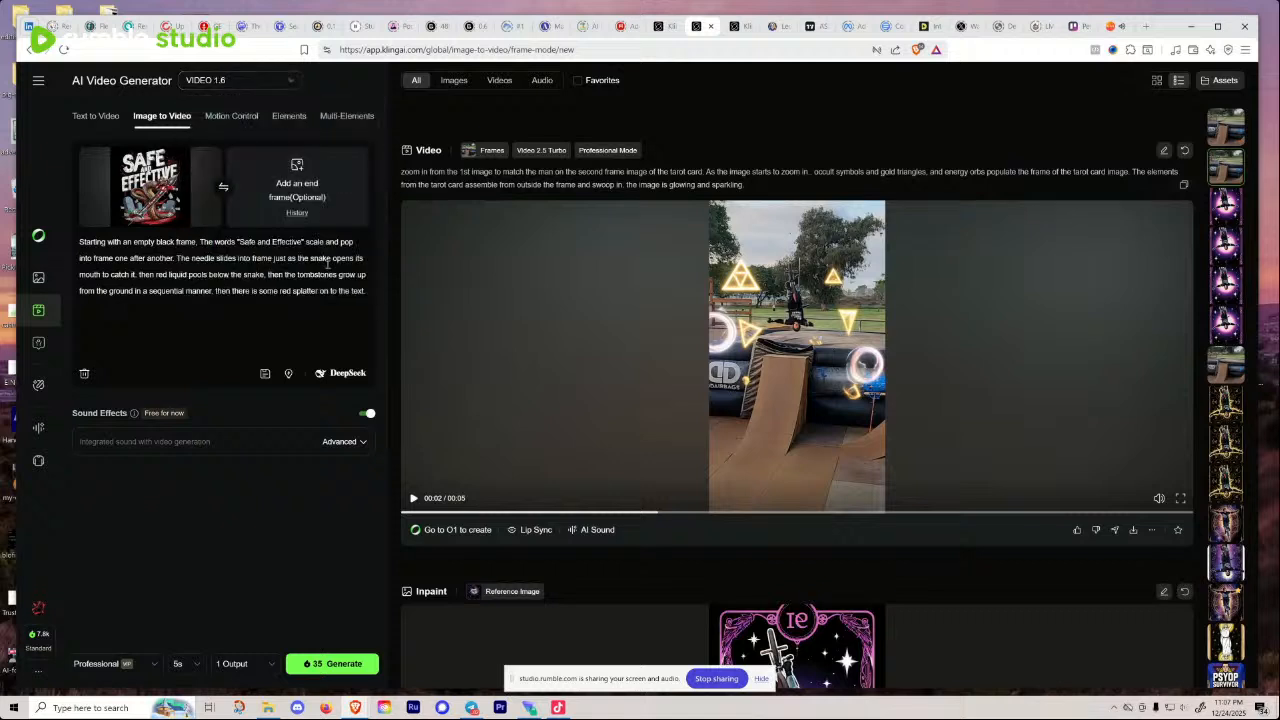
pyautogui.click(262, 82)
pyautogui.click(296, 262)
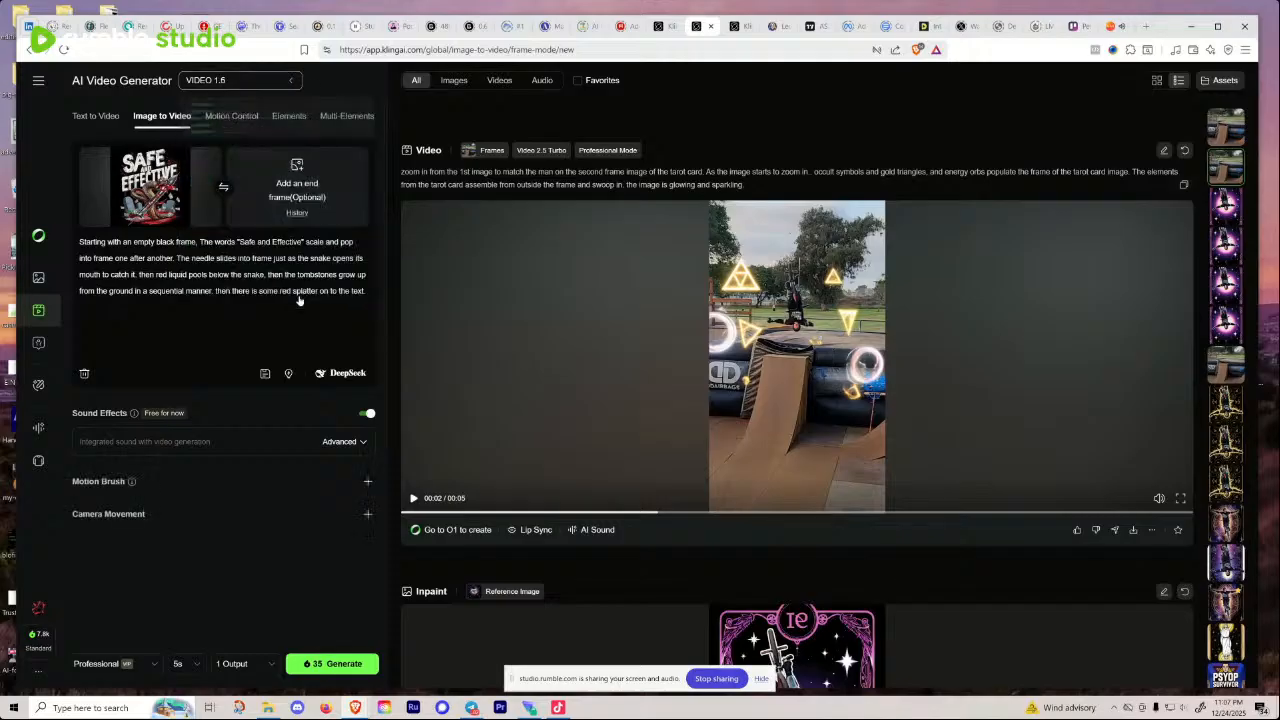
# Step: Select the VIDEO 2.1 model with Standard mode, and generate the video from the artwork and prompt
pyautogui.click(286, 81)
pyautogui.click(295, 180)
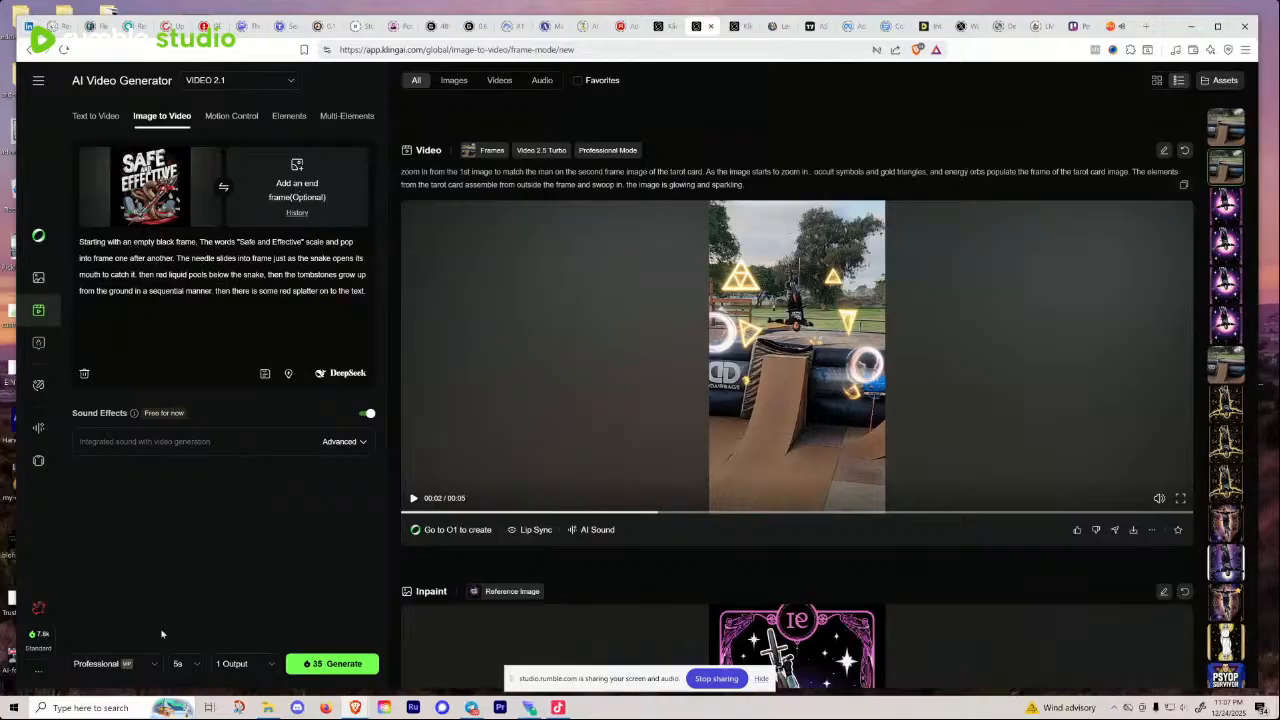
pyautogui.click(155, 667)
pyautogui.click(123, 612)
pyautogui.scroll(4, 597, 567)
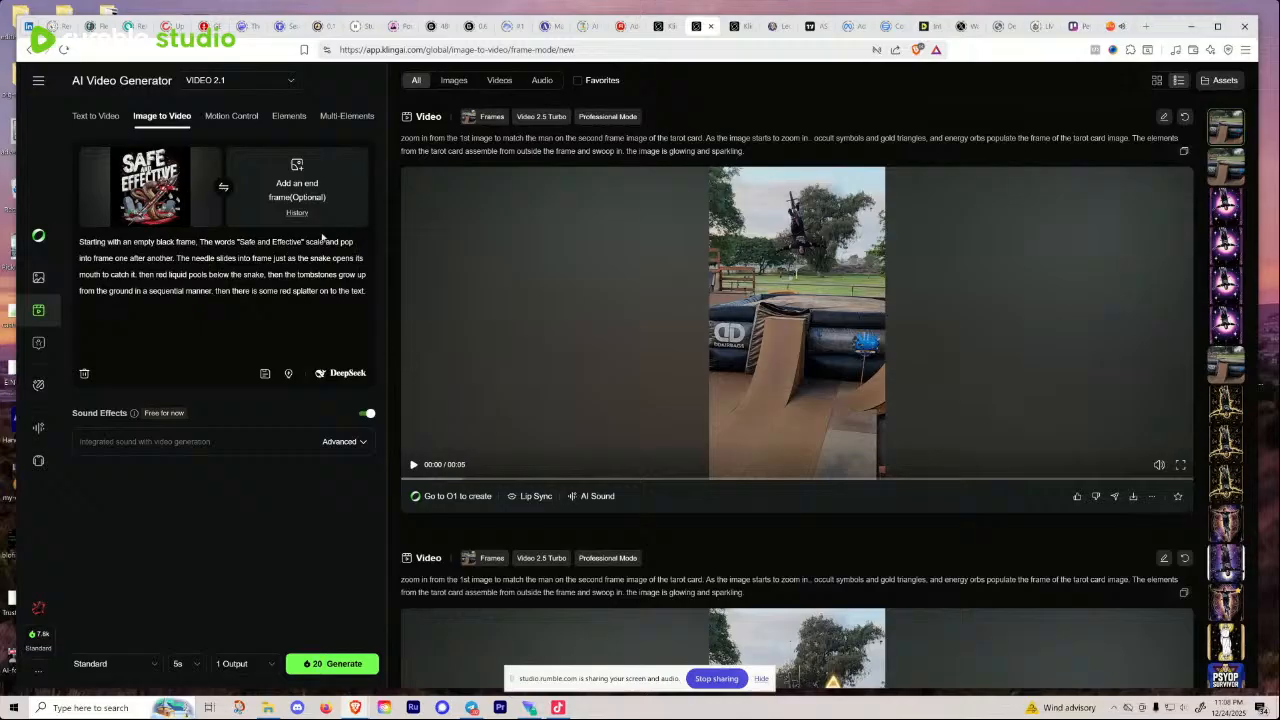
pyautogui.click(334, 666)
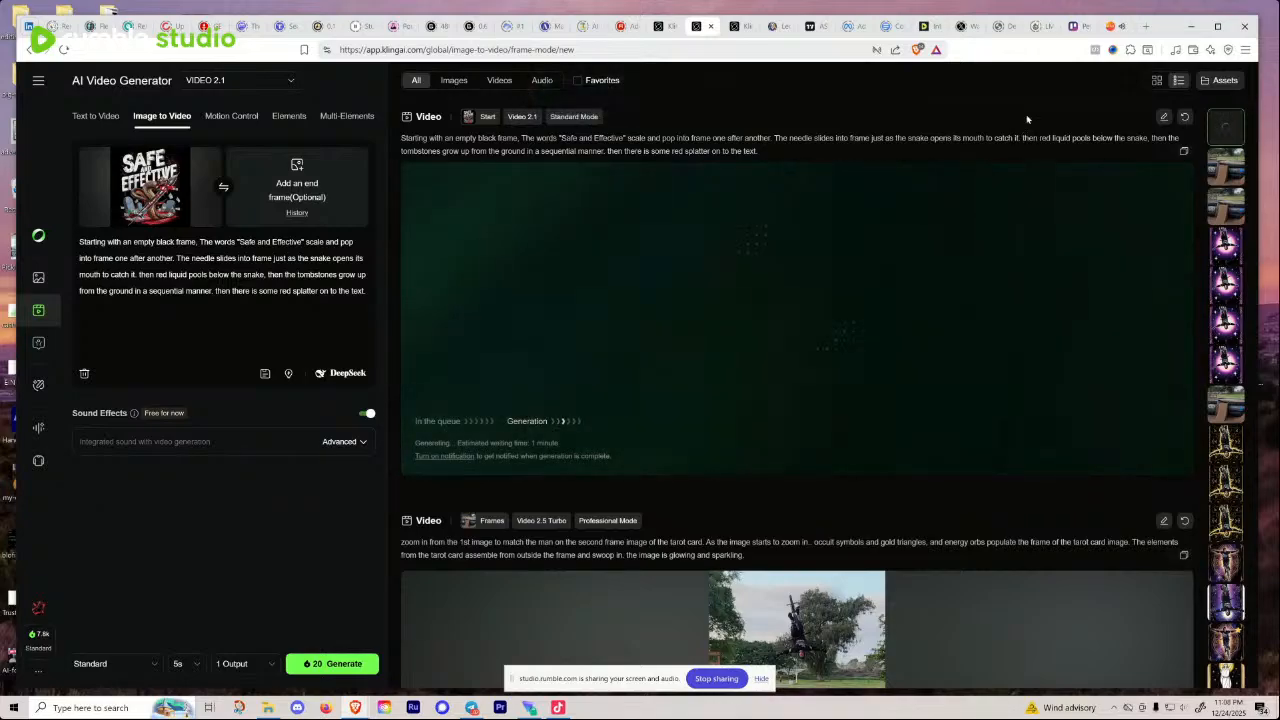
# Step: Lower the volume of the live radio in Suno, and return to the Kling AI video generator
pyautogui.click(1113, 27)
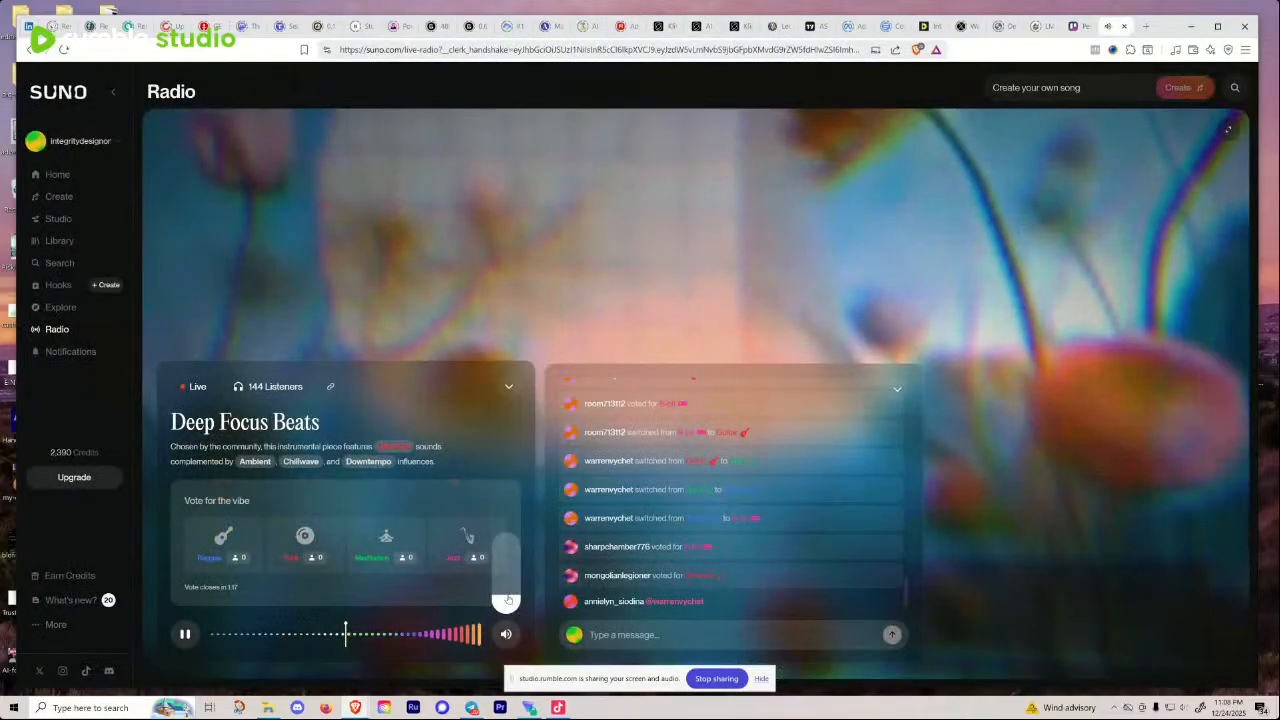
pyautogui.moveTo(508, 597); pyautogui.dragTo(510, 604)
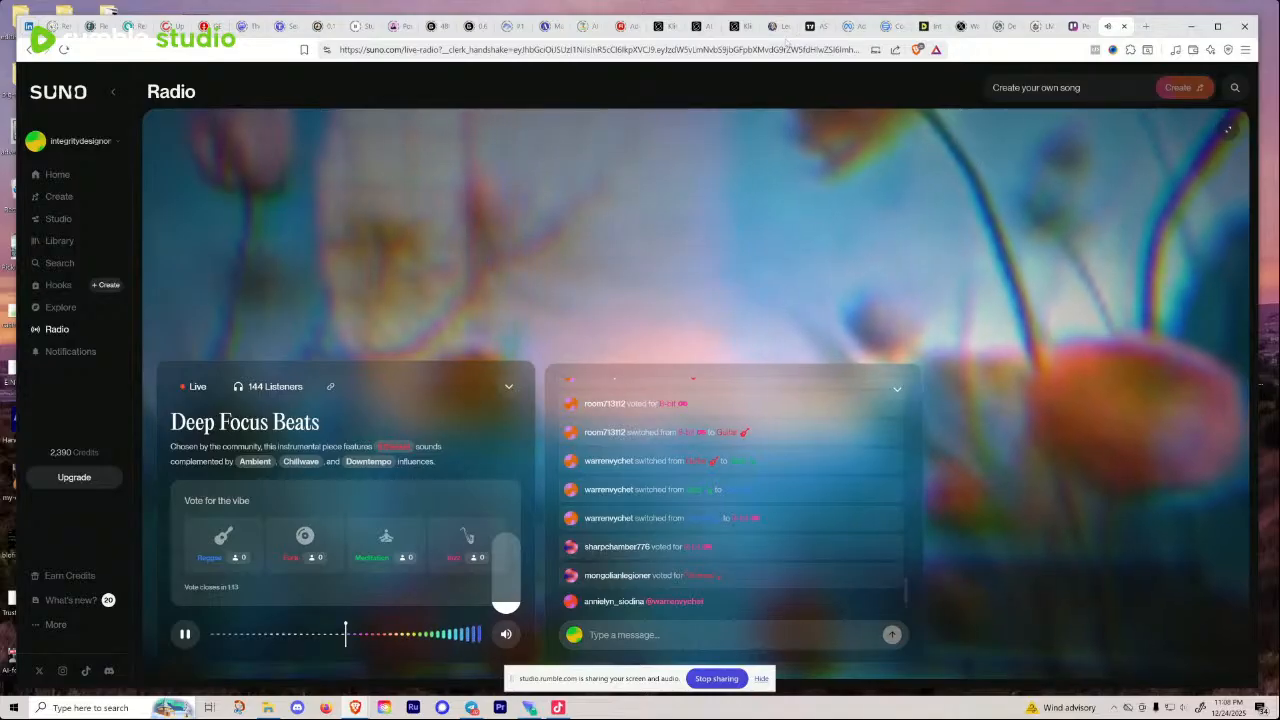
pyautogui.click(700, 26)
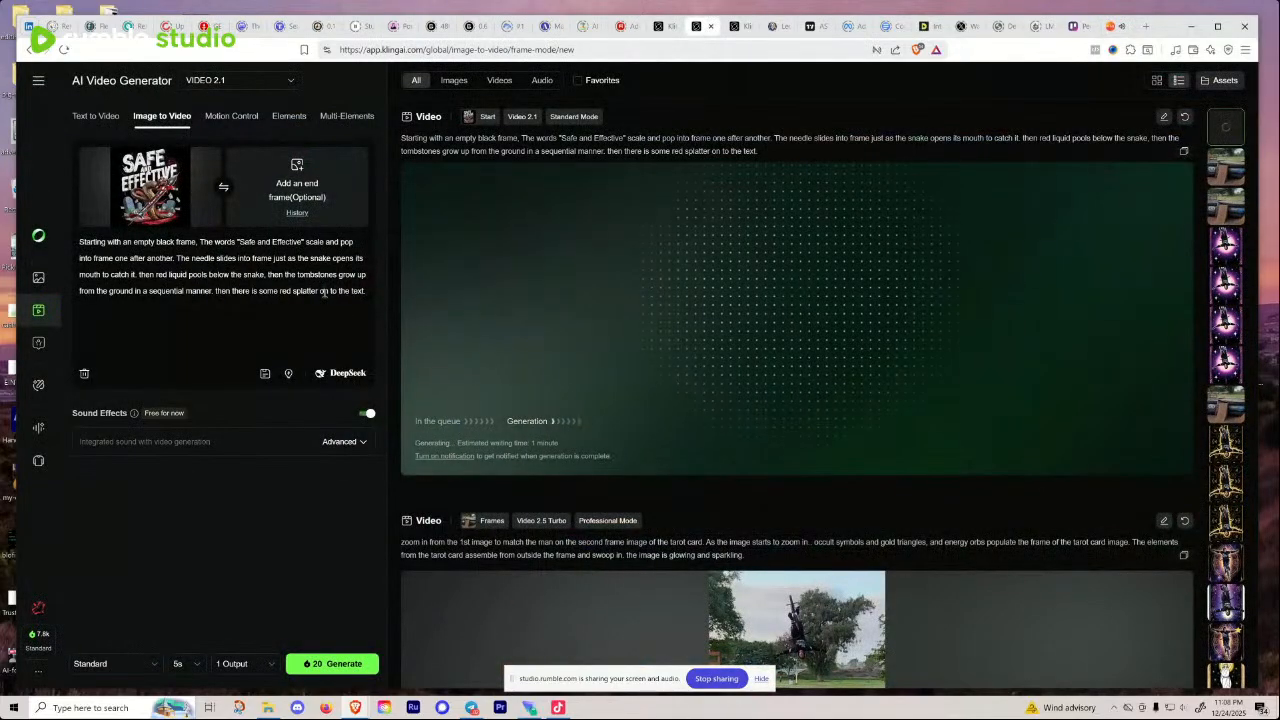
# Step: Copy the whole "Safe and Effective" animation prompt for use in another video generator
pyautogui.tripleClick(323, 291)
pyautogui.rightClick(336, 291)
pyautogui.click(378, 350)
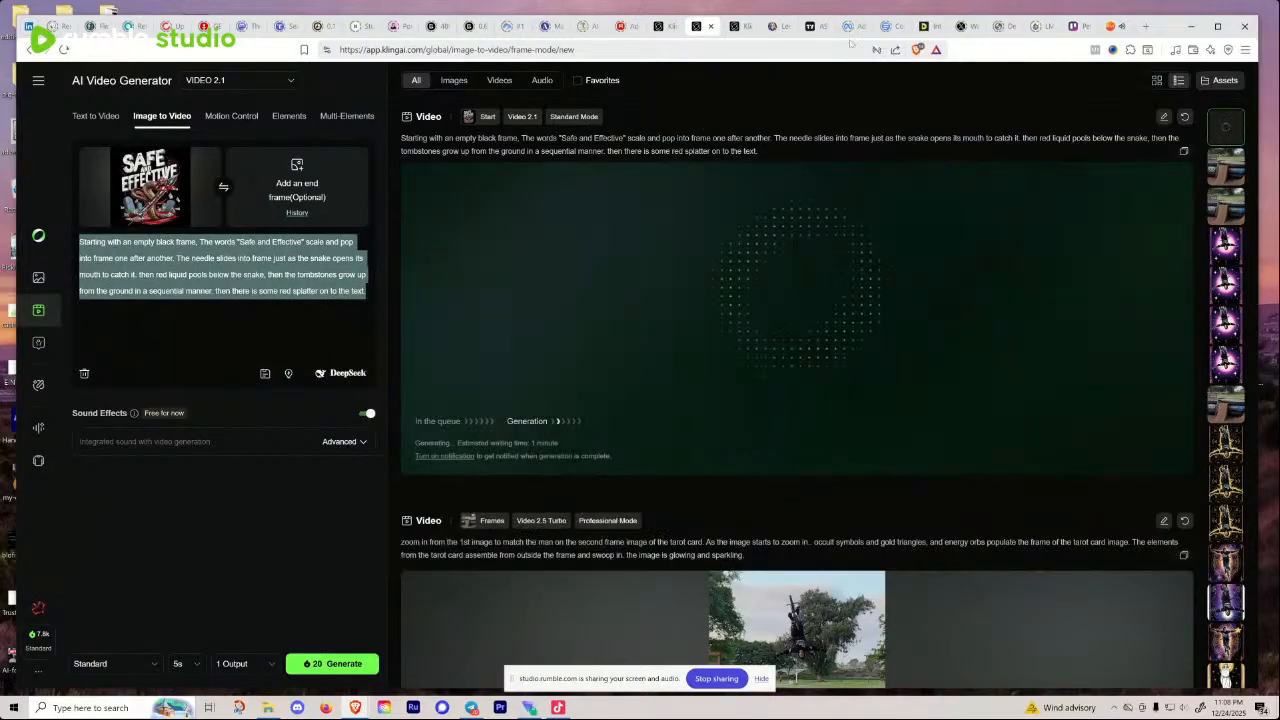
# Step: In Leonardo.Ai's video creation, remove the two attached frame images and replace the old prompt with the copied one
pyautogui.click(772, 26)
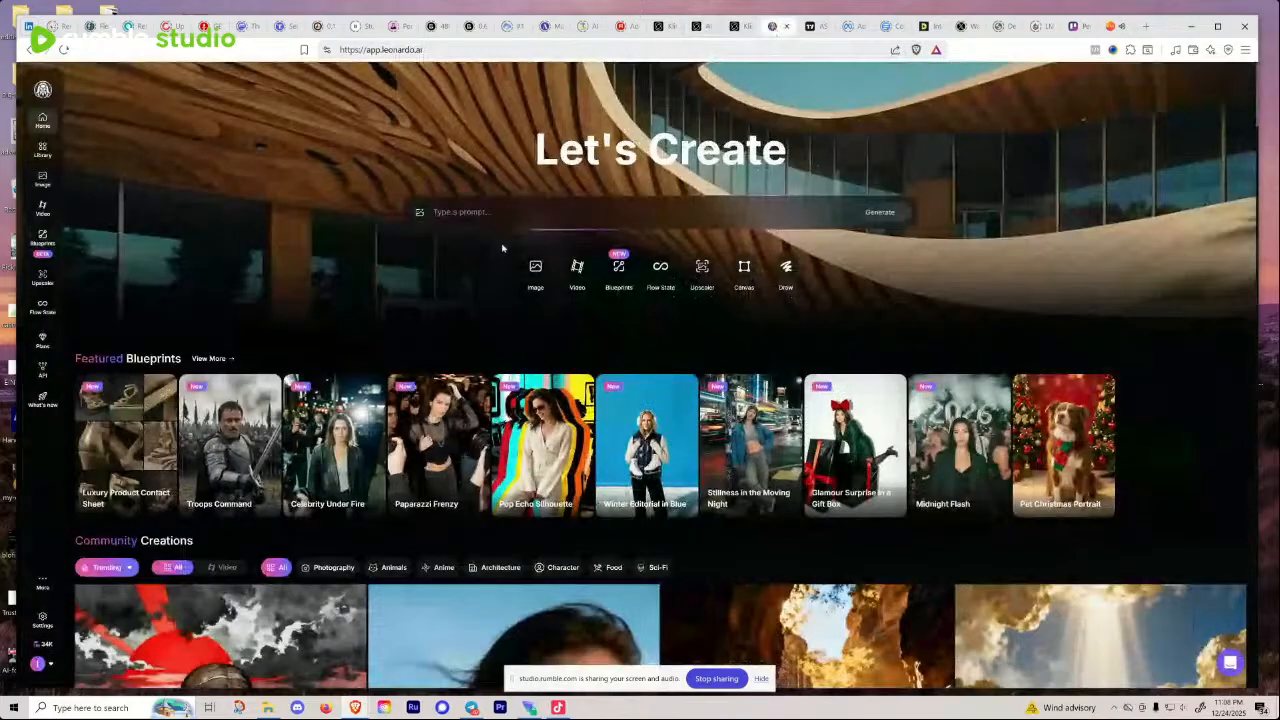
pyautogui.click(578, 268)
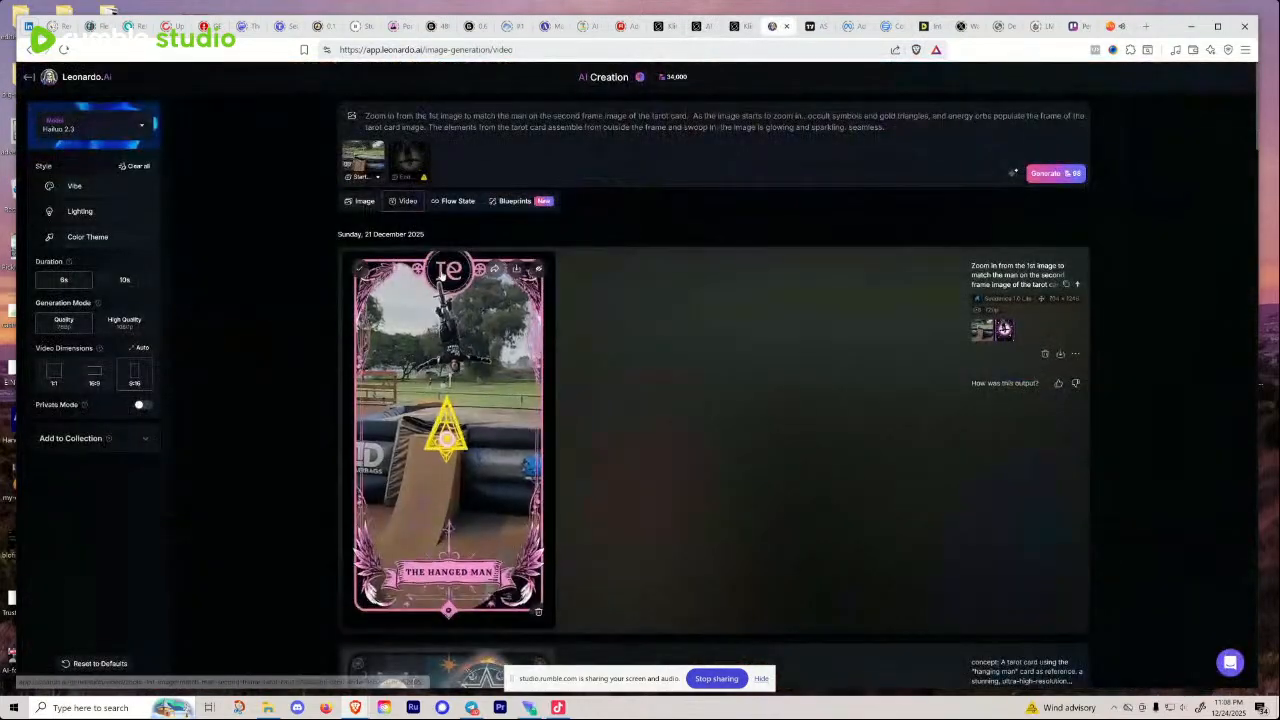
pyautogui.click(423, 150)
pyautogui.click(377, 148)
pyautogui.tripleClick(398, 117)
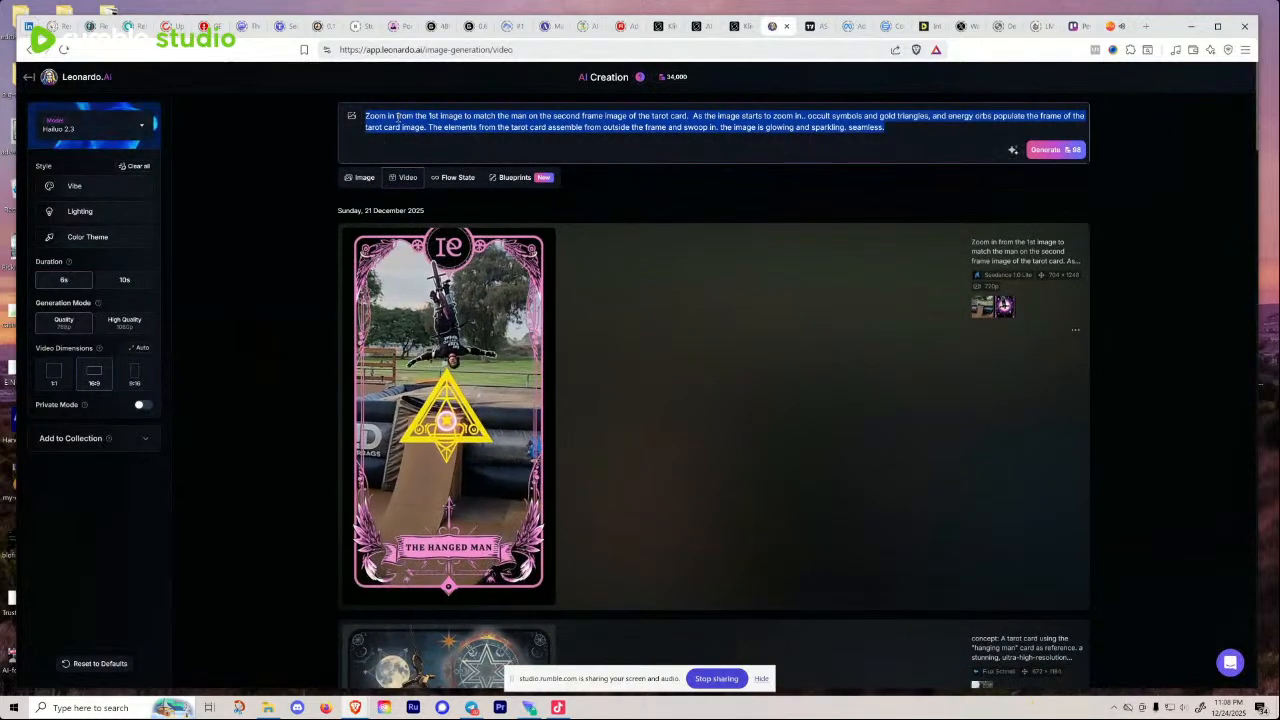
pyautogui.hotkey('ctrl', 'v')
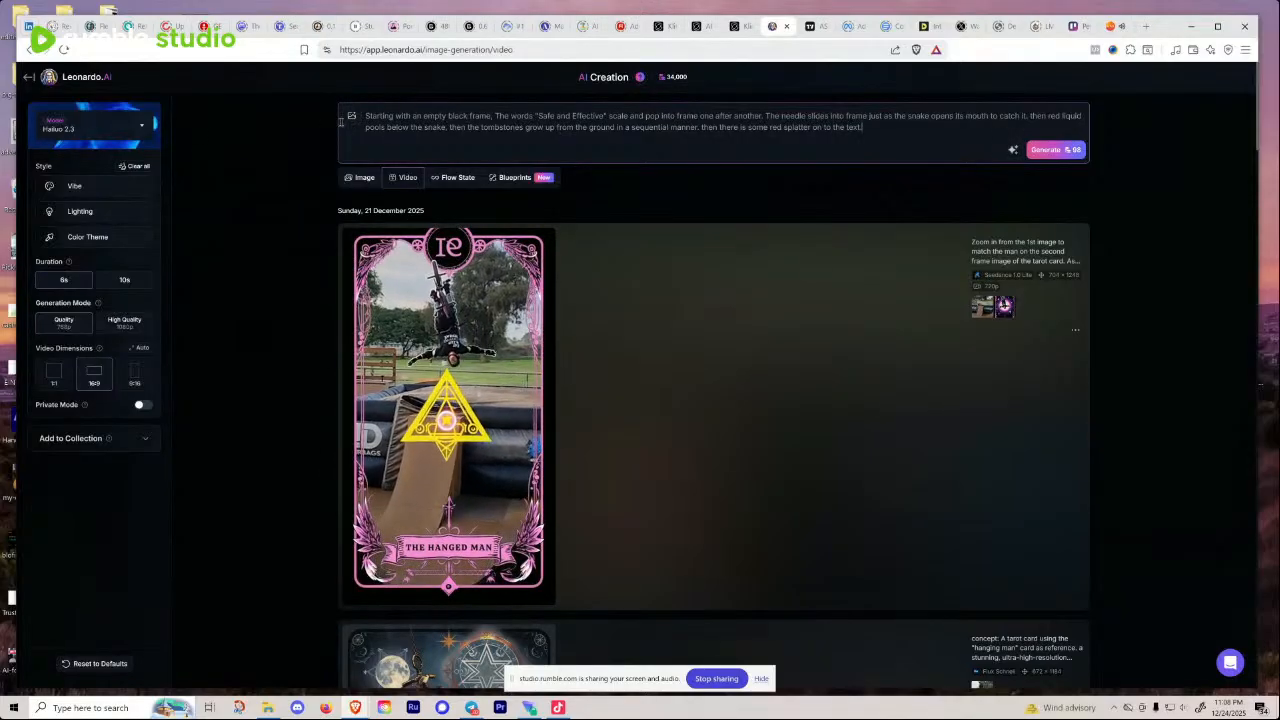
# Step: Review the video models offered in Leonardo.Ai, from Kling 2.6 through Motion 1.0
pyautogui.click(130, 127)
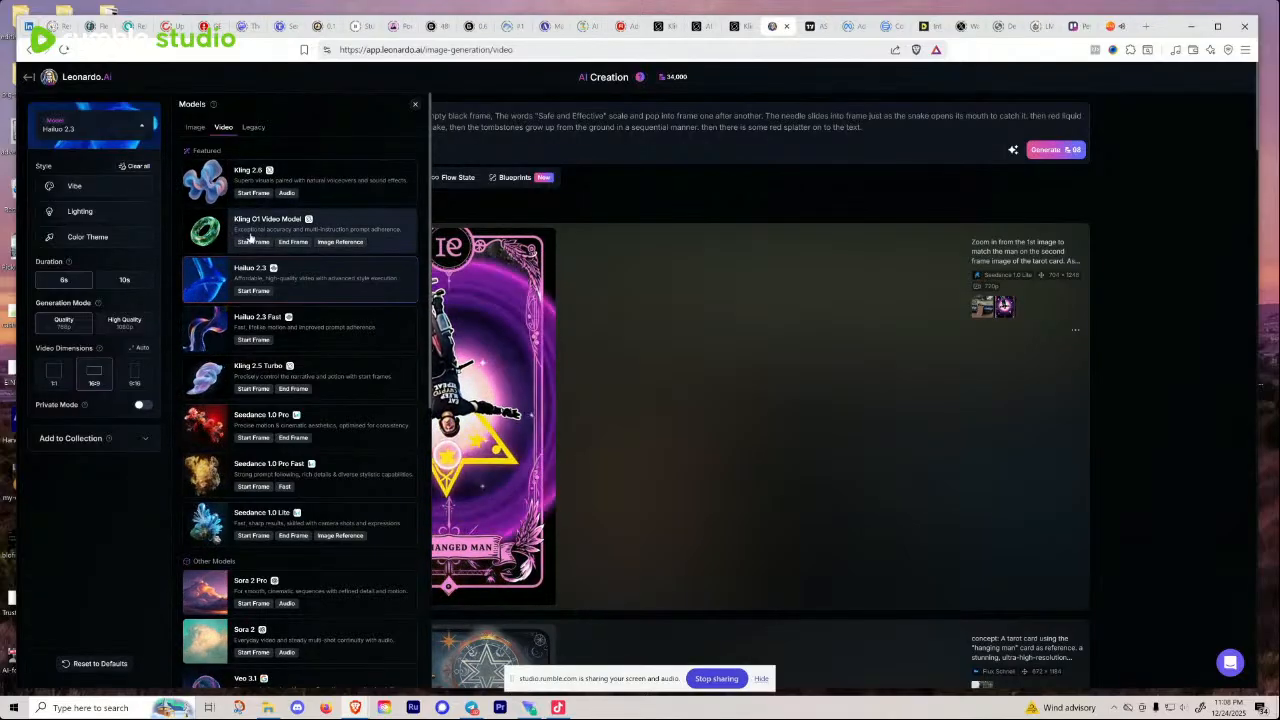
pyautogui.scroll(-3, 320, 400)
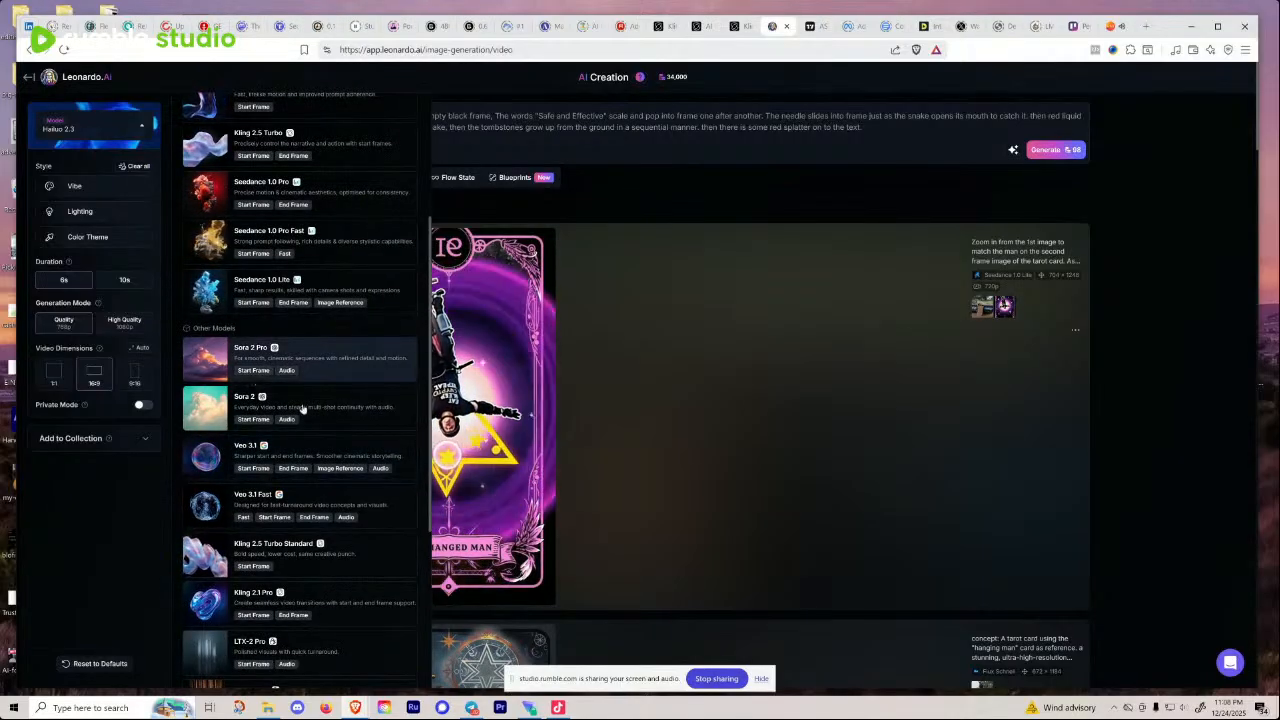
pyautogui.scroll(-3, 320, 400)
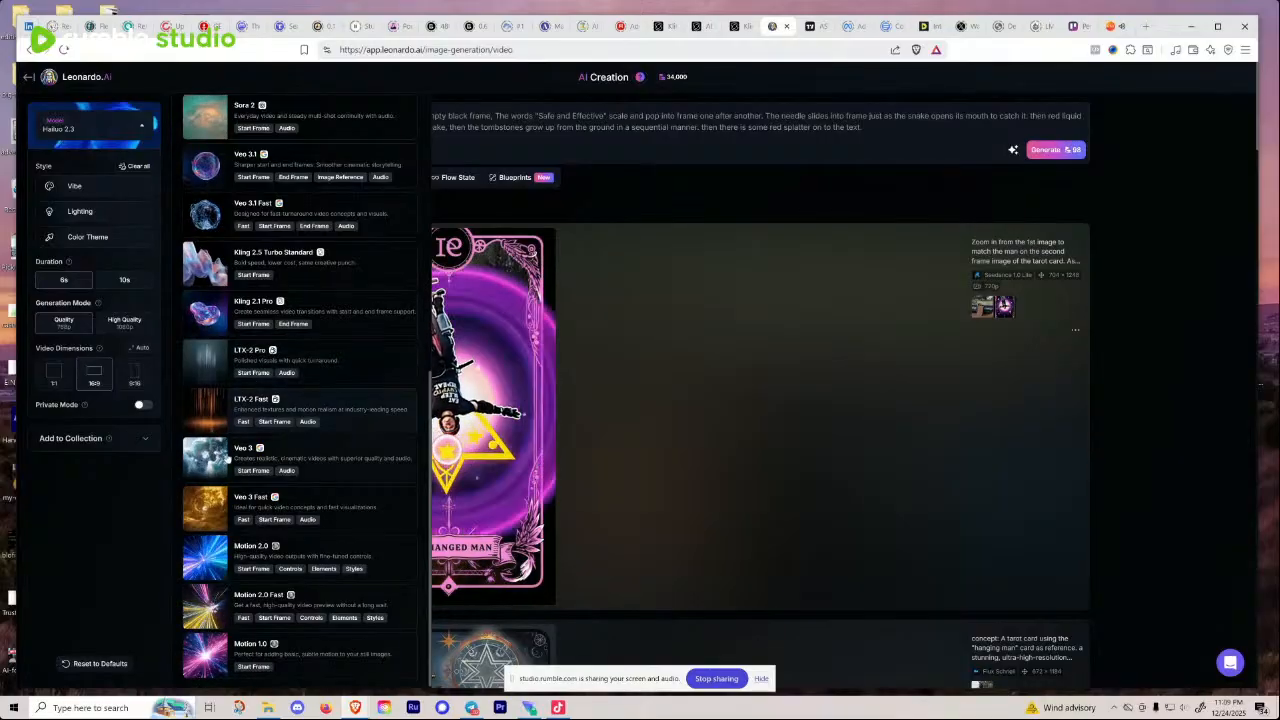
pyautogui.scroll(-1, 350, 471)
pyautogui.scroll(10, 336, 551)
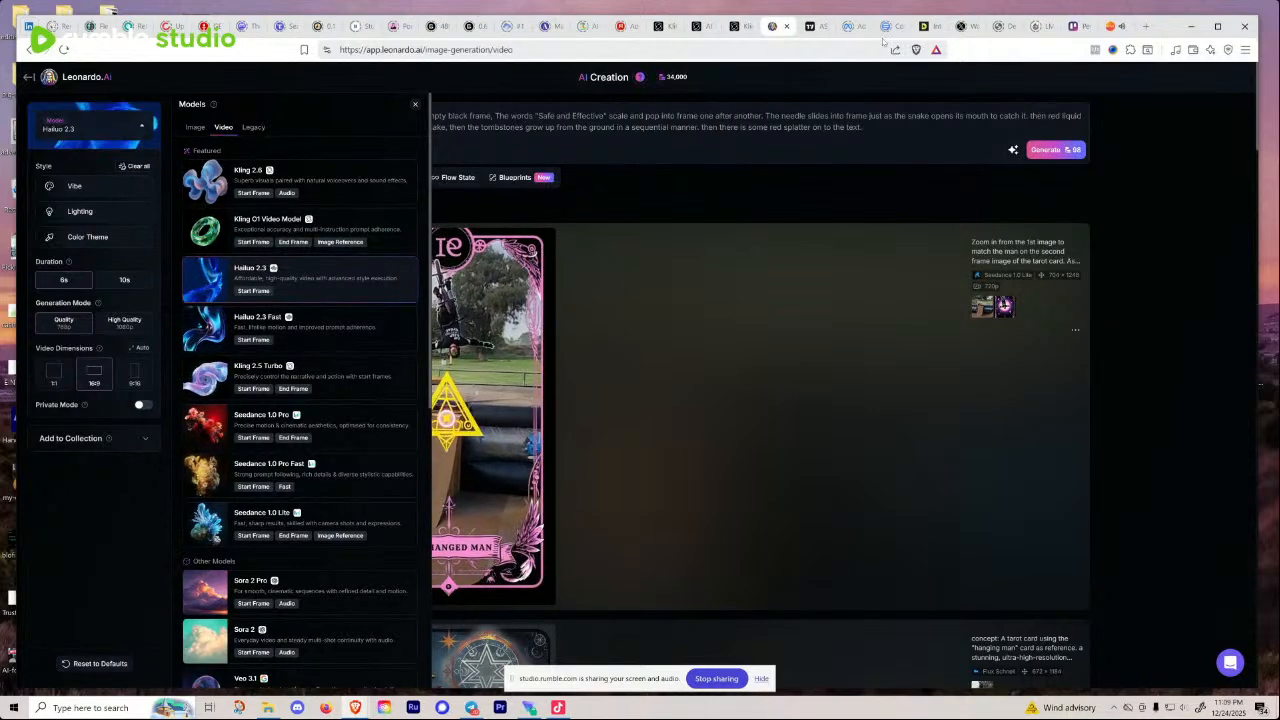
# Step: Return to the Kling AI video generator and play the generated "Safe and Effective" video, pausing to examine the motion
pyautogui.click(676, 32)
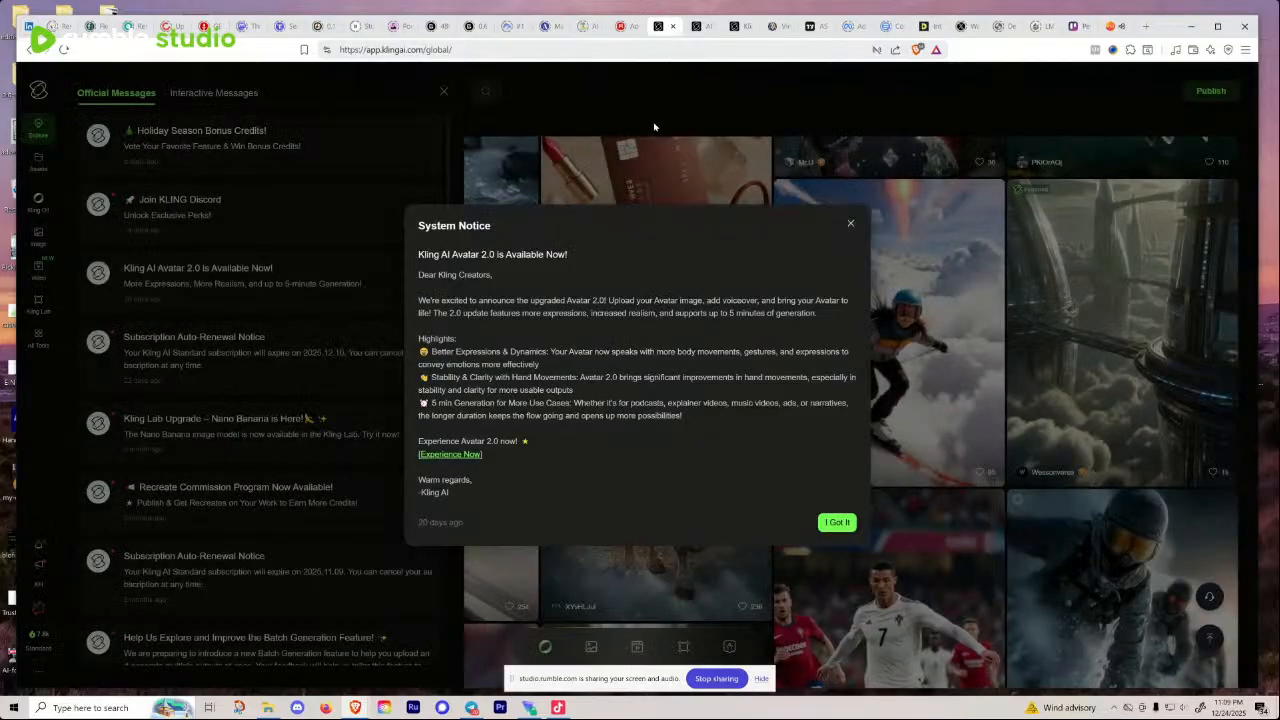
pyautogui.click(700, 30)
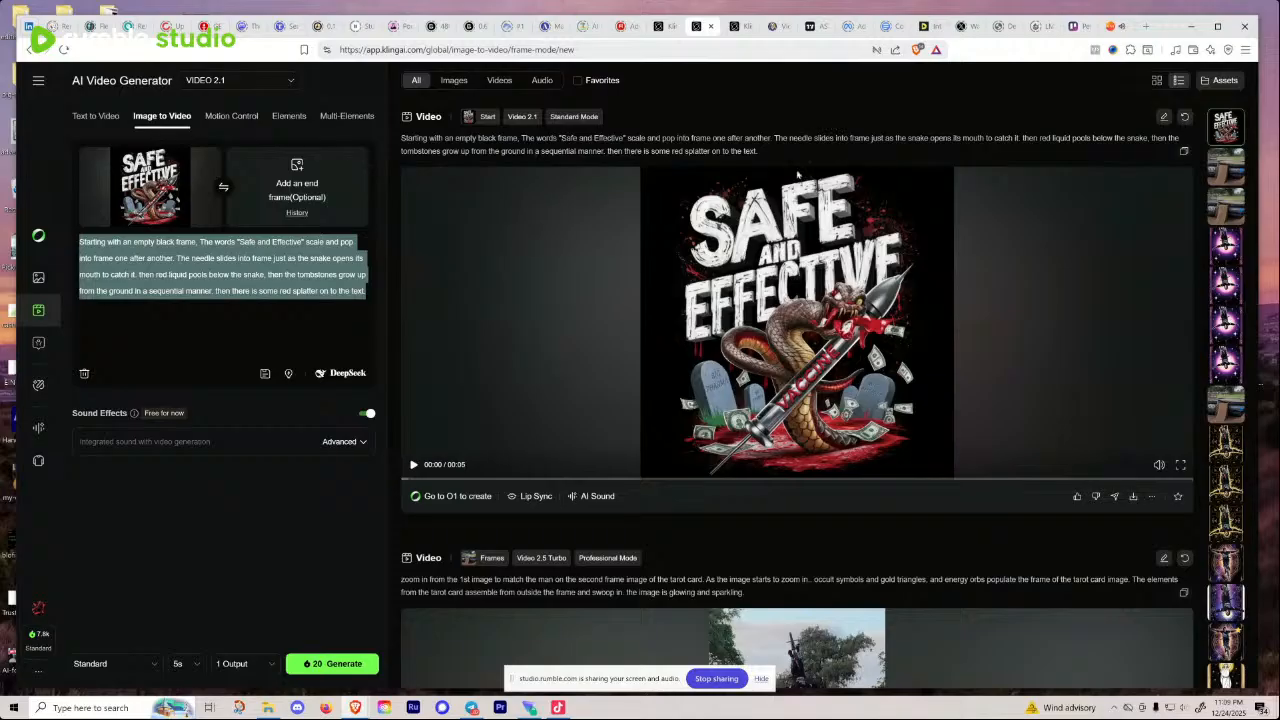
pyautogui.click(504, 380)
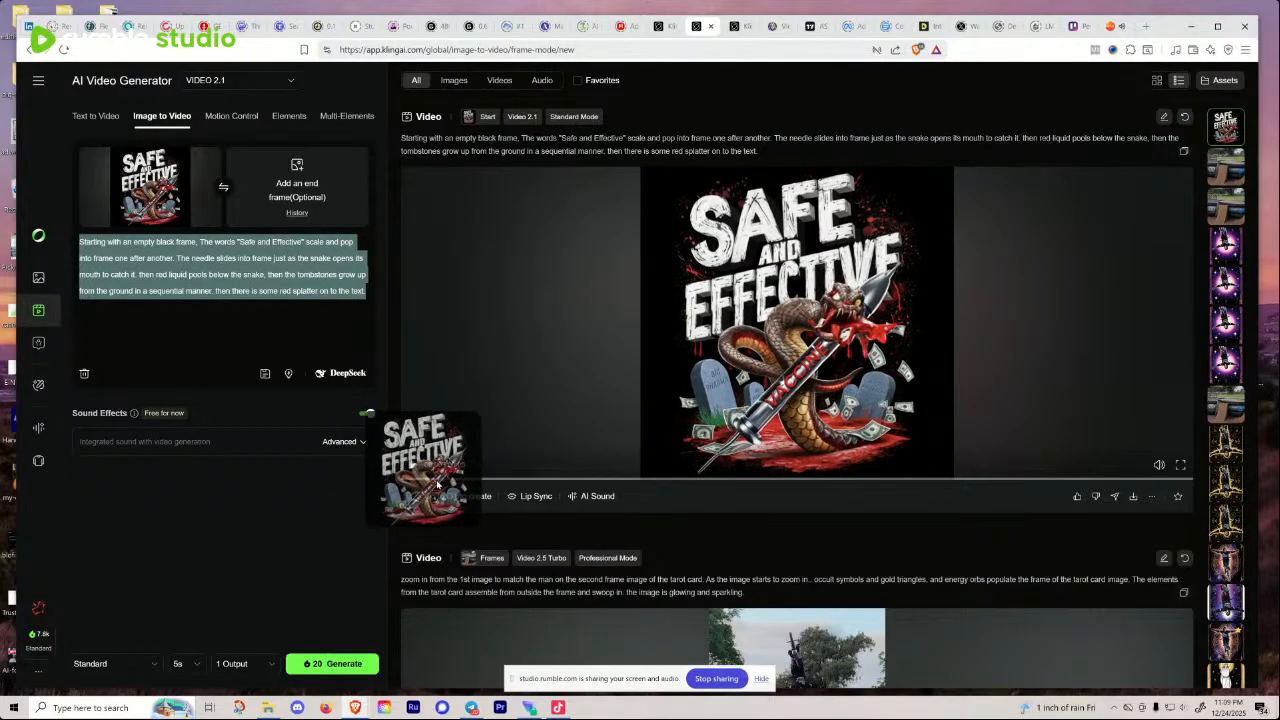
pyautogui.moveTo(441, 481); pyautogui.dragTo(420, 479)
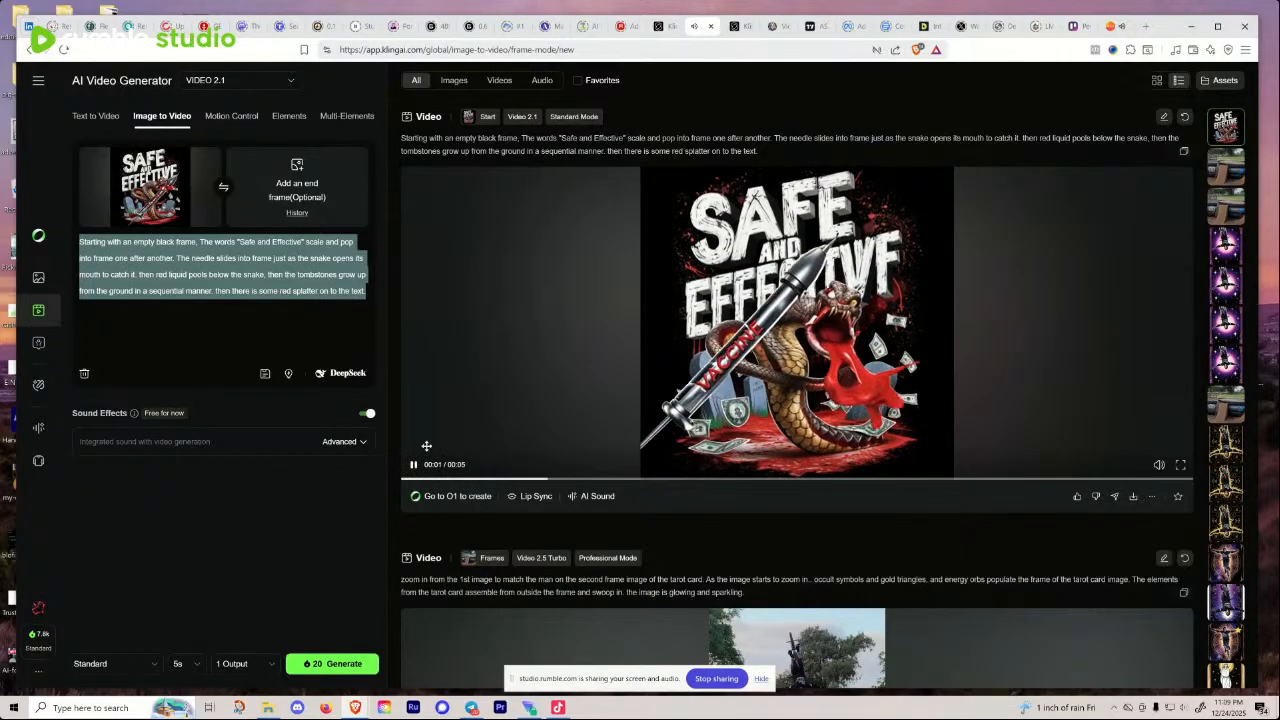
pyautogui.click(413, 465)
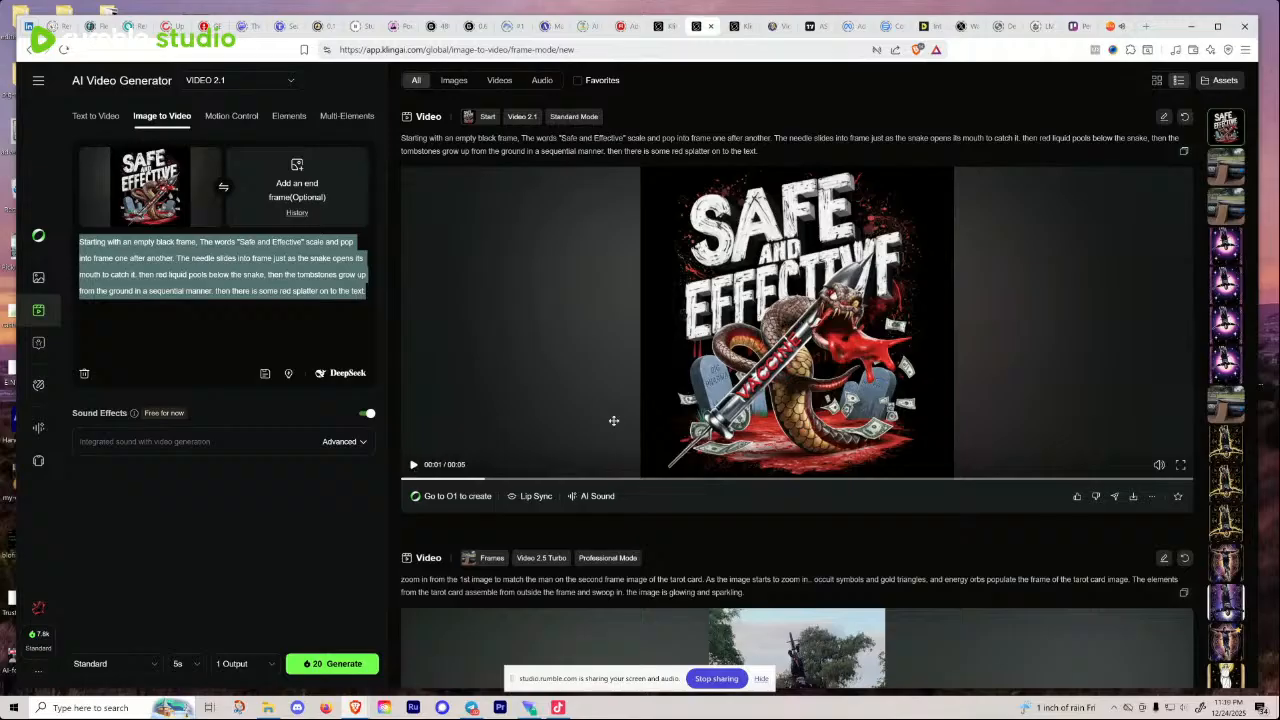
pyautogui.click(413, 466)
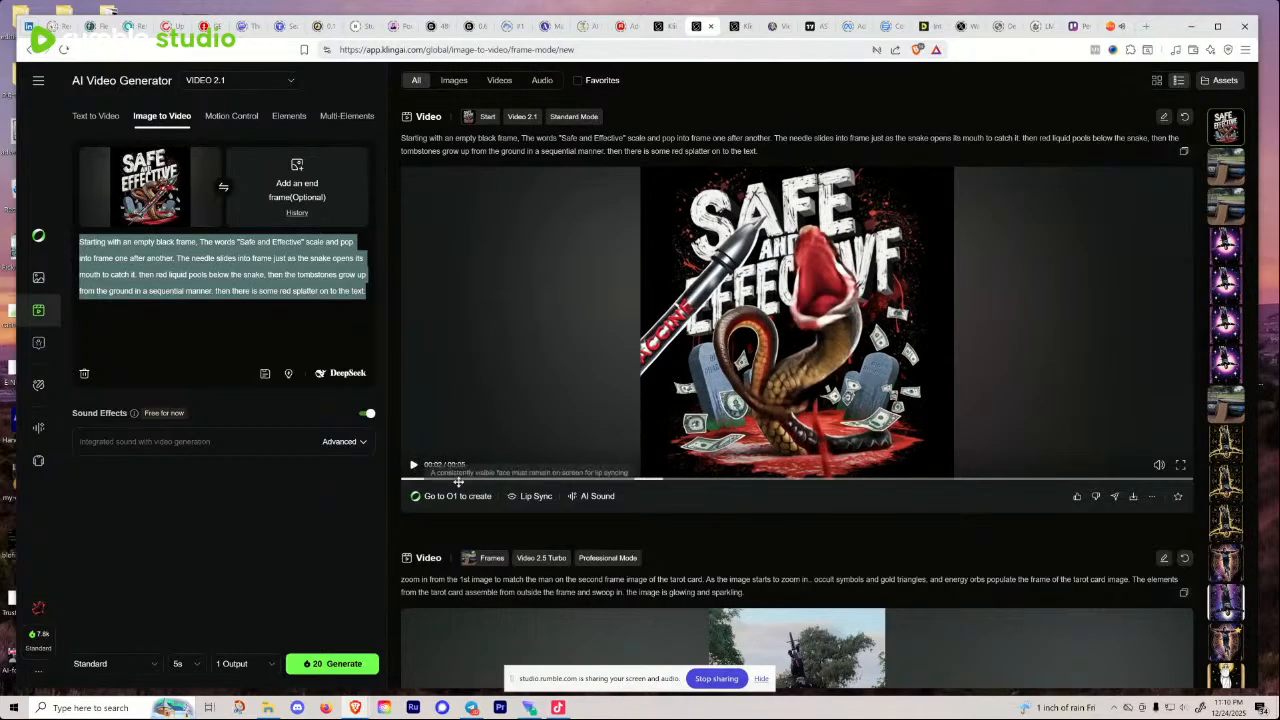
pyautogui.click(413, 466)
pyautogui.click(413, 466)
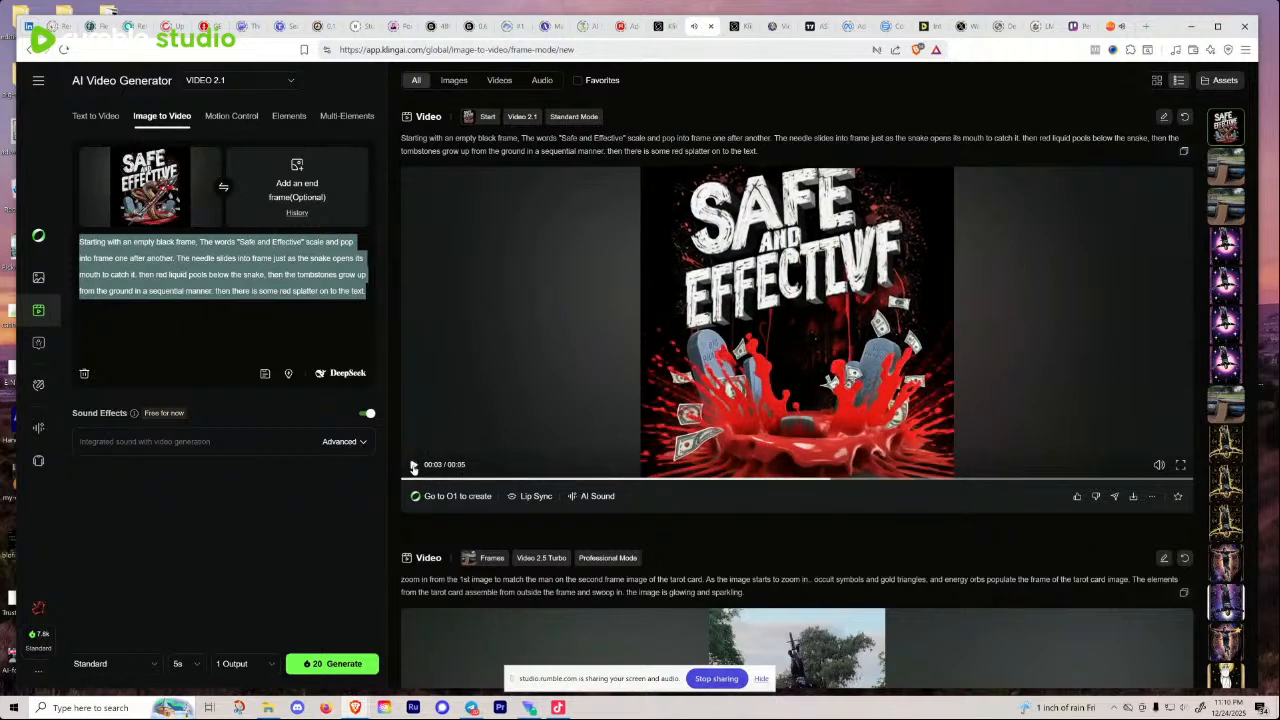
pyautogui.click(796, 482)
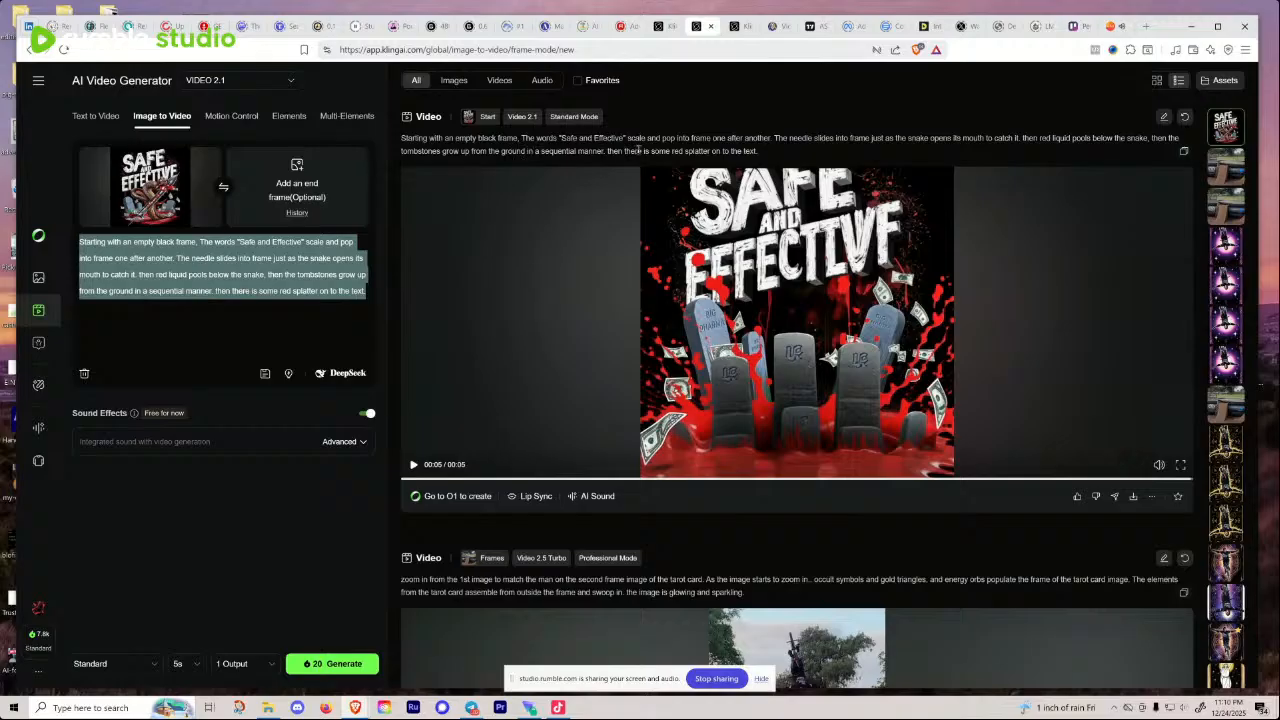
# Step: In the prompt, end the sentence after "below the snake" with a period and start a new paragraph at "the tombstones", removing "then"
pyautogui.click(310, 290)
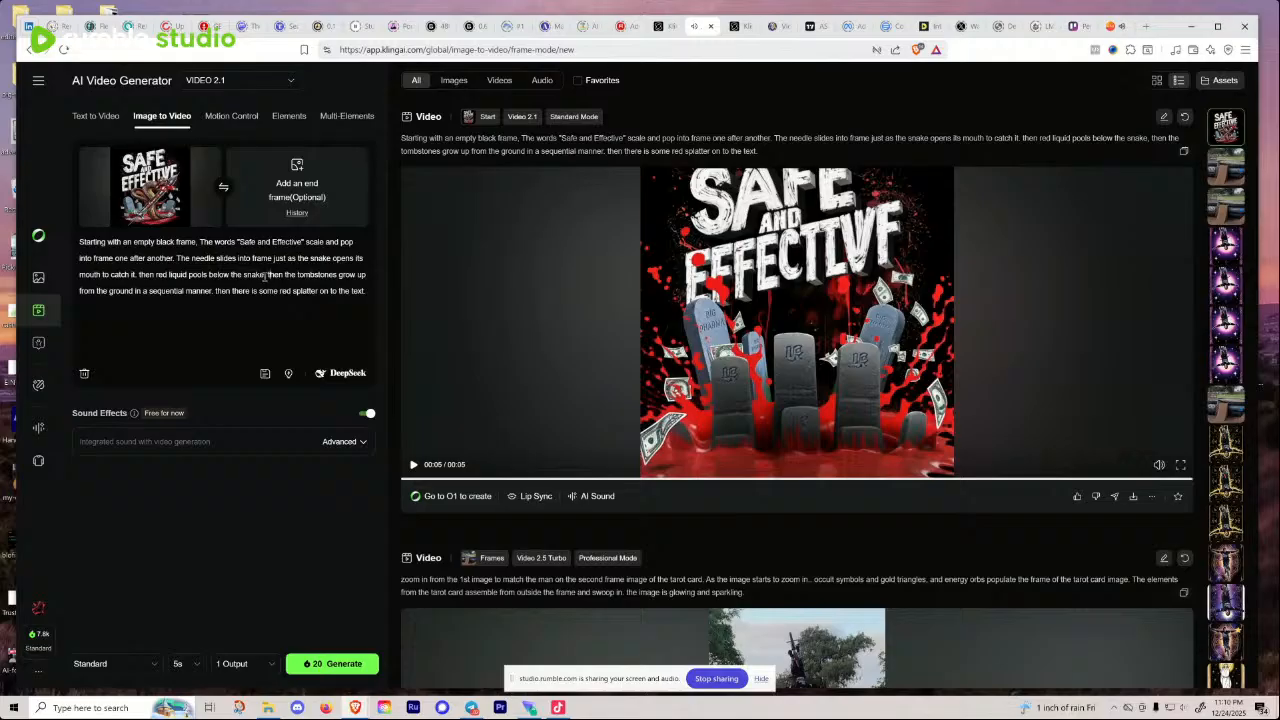
pyautogui.press('BackSpace')
pyautogui.write('.')
pyautogui.press('Return')
pyautogui.press('Return')
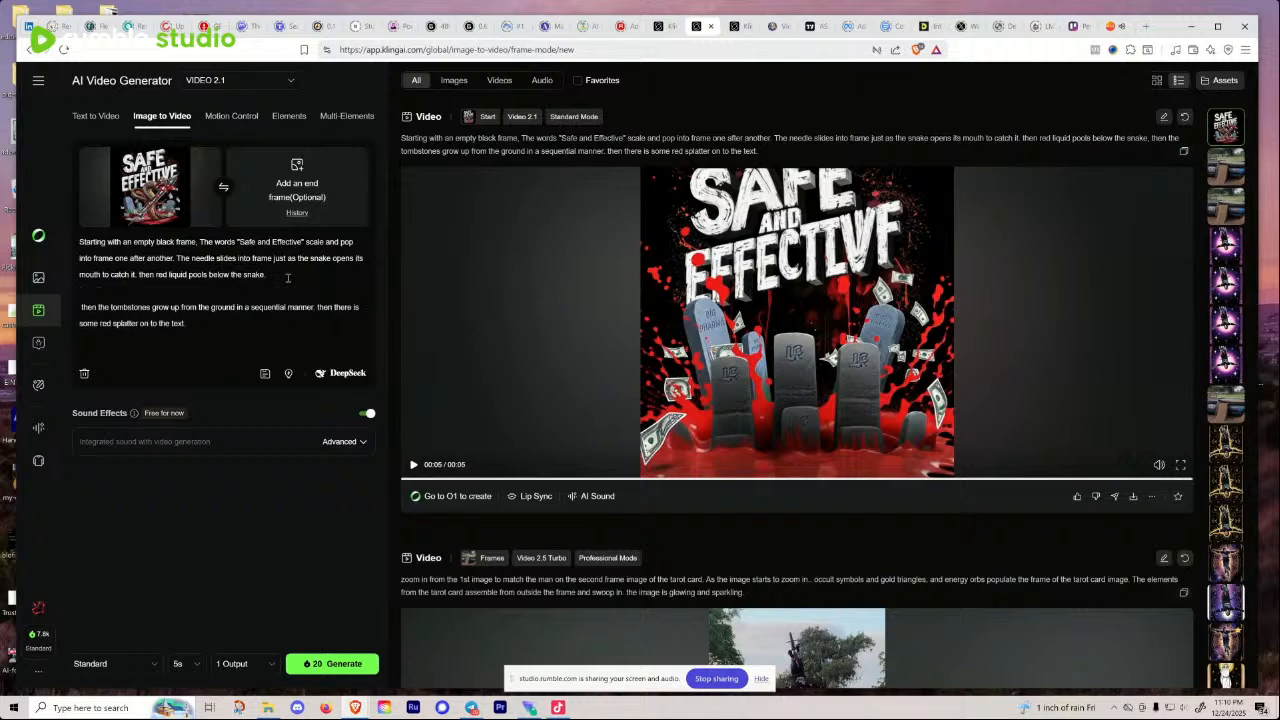
pyautogui.press('Delete')
pyautogui.press('Delete')
pyautogui.press('Delete')
pyautogui.press('Delete')
pyautogui.press('Delete')
pyautogui.press('Delete')
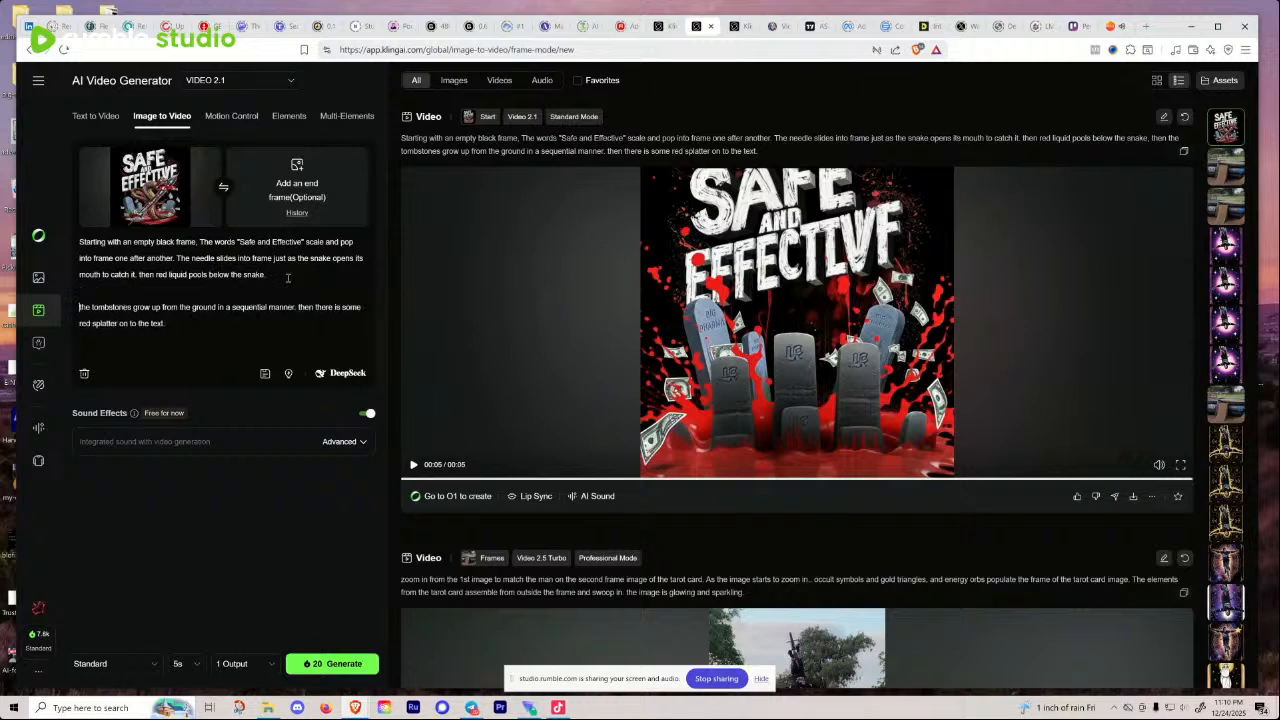
# Step: Capitalize "The" at the start of the second prompt paragraph and add "in the background behind the snake" after "tombstones"
pyautogui.write('T')
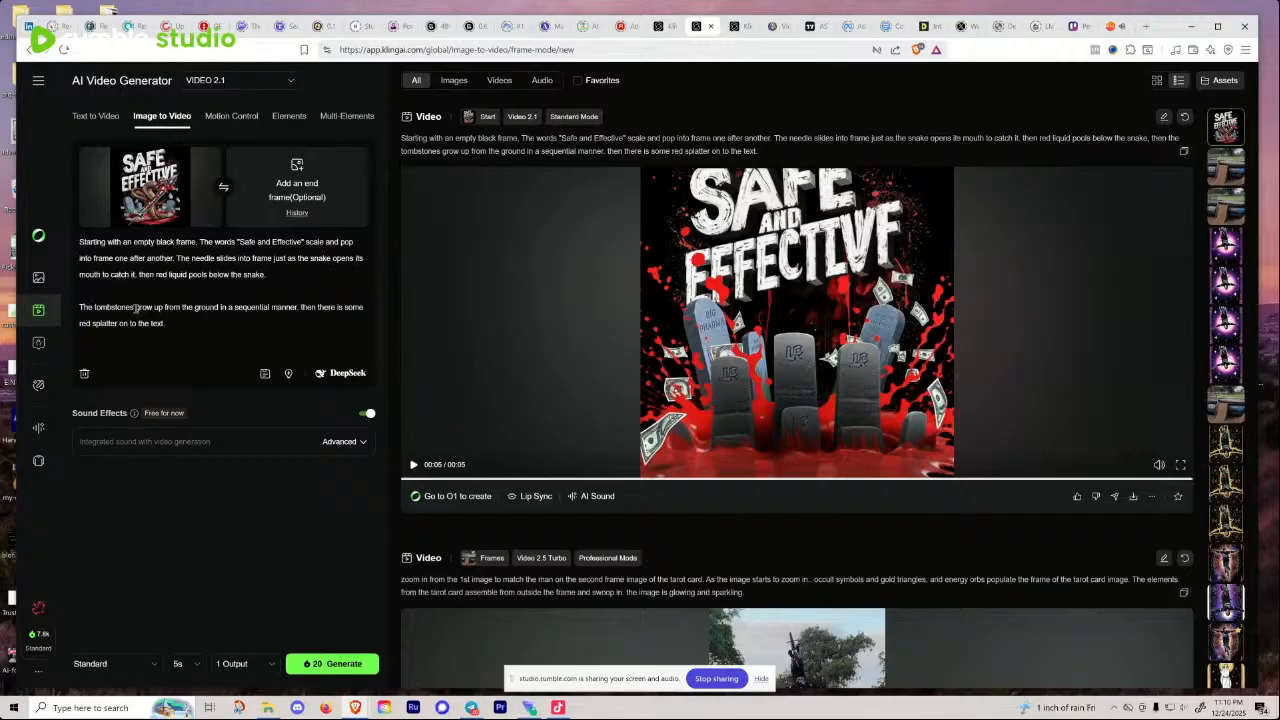
pyautogui.write('in the background behinds')
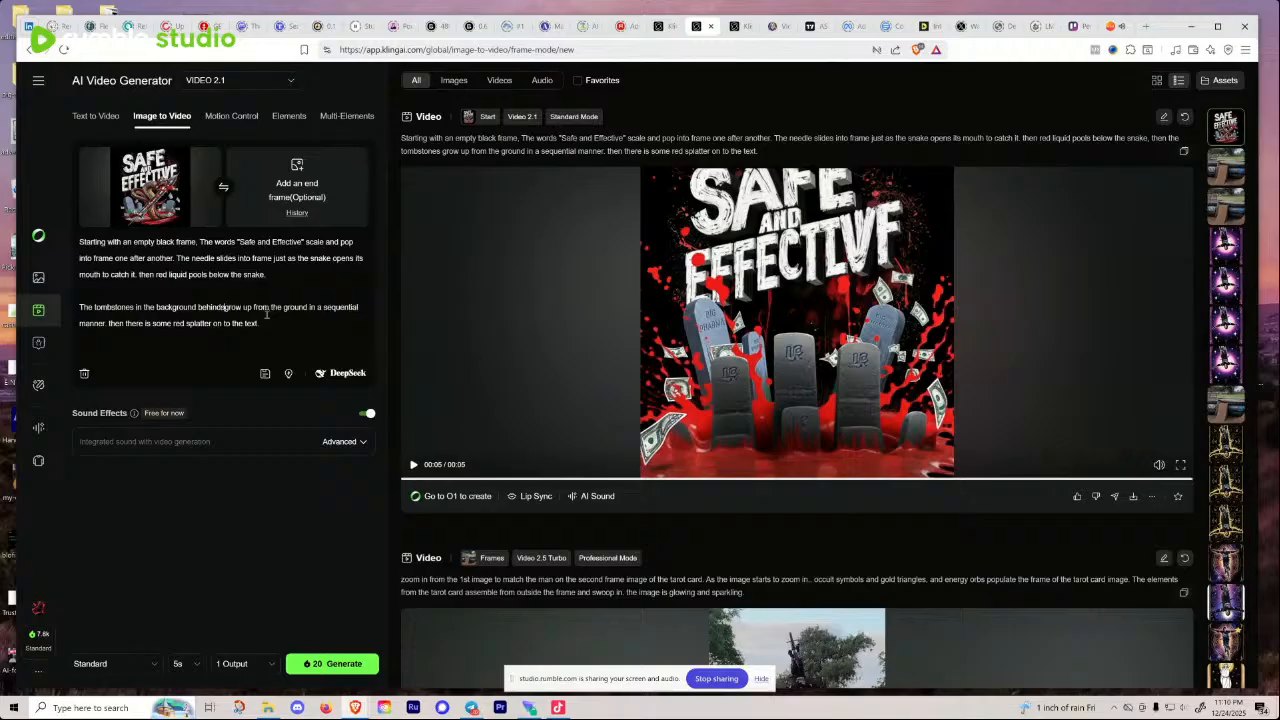
pyautogui.write('the snake')
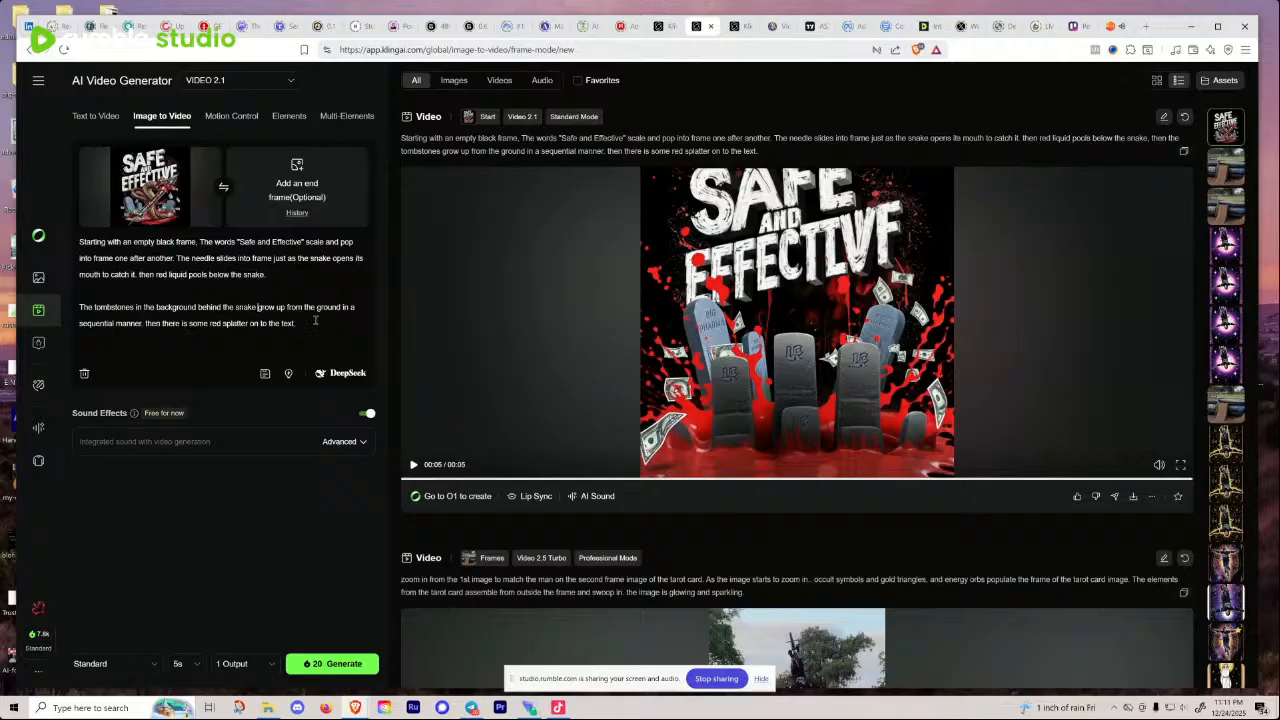
# Step: Replay and scrub through the generated video to compare the needle and snake motion with the needle sentence in the prompt
pyautogui.click(596, 370)
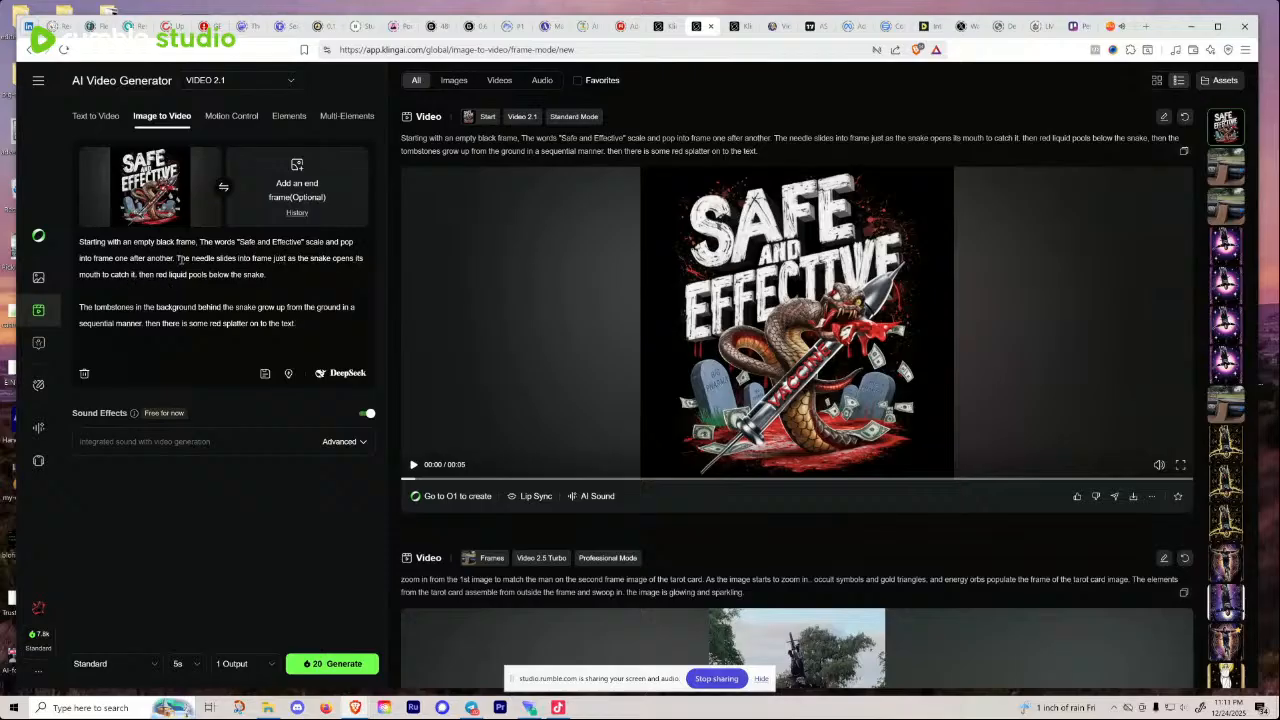
pyautogui.moveTo(177, 258); pyautogui.dragTo(135, 284)
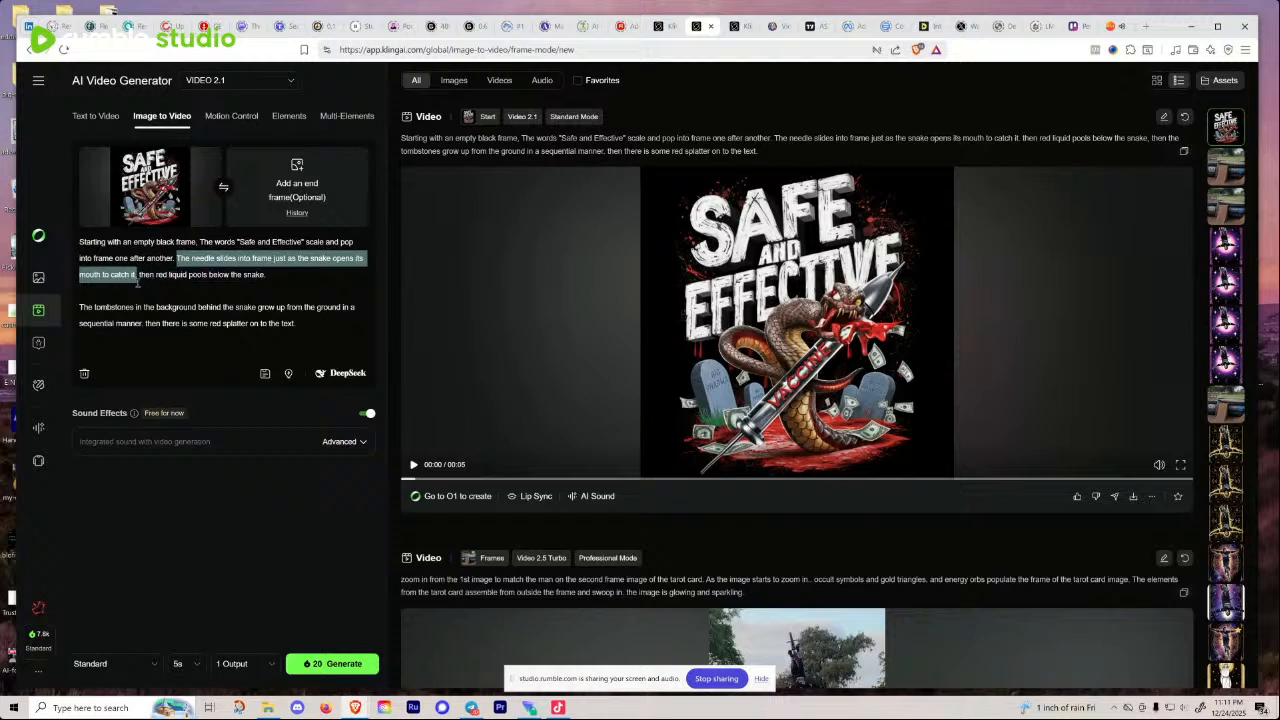
pyautogui.click(413, 465)
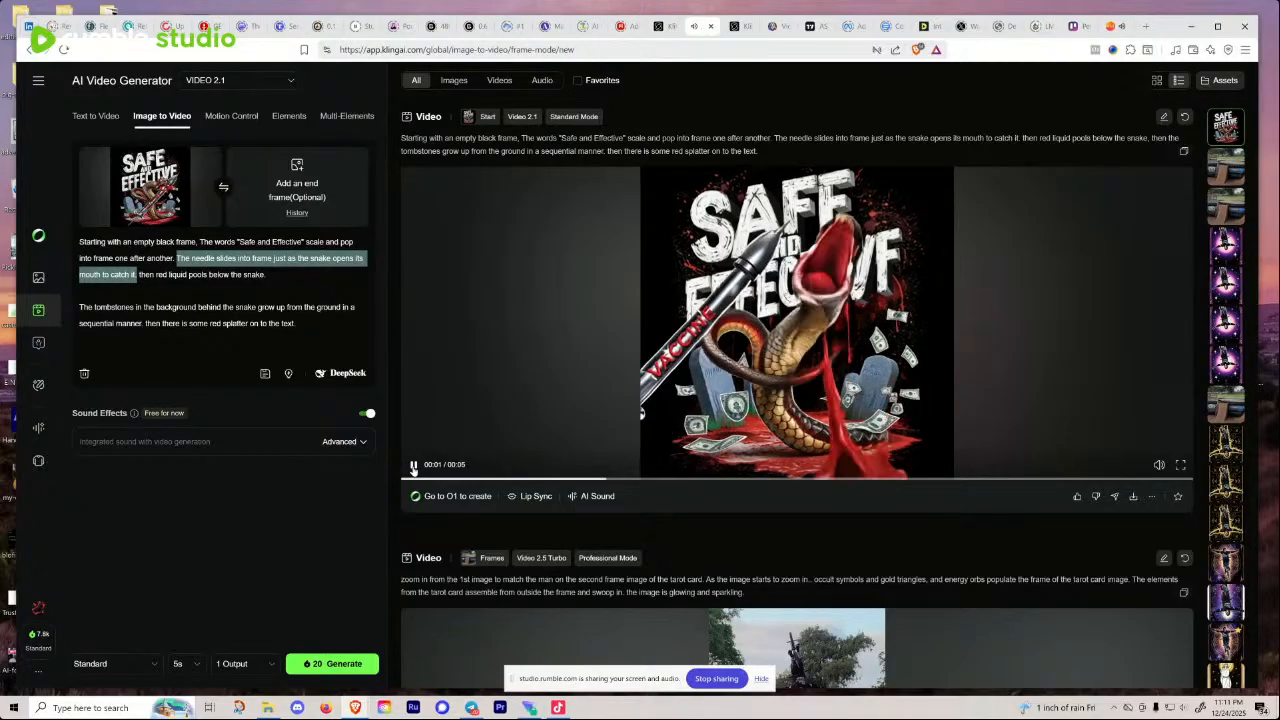
pyautogui.click(413, 468)
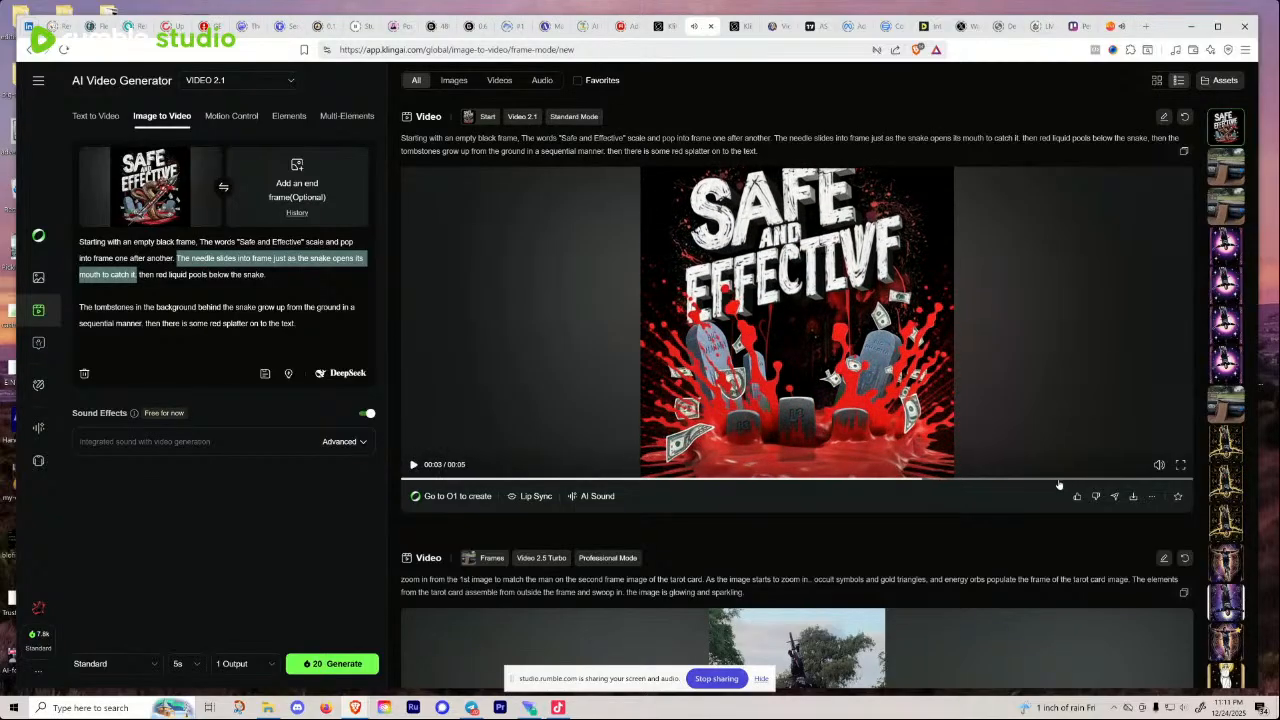
pyautogui.moveTo(950, 480); pyautogui.dragTo(1140, 481)
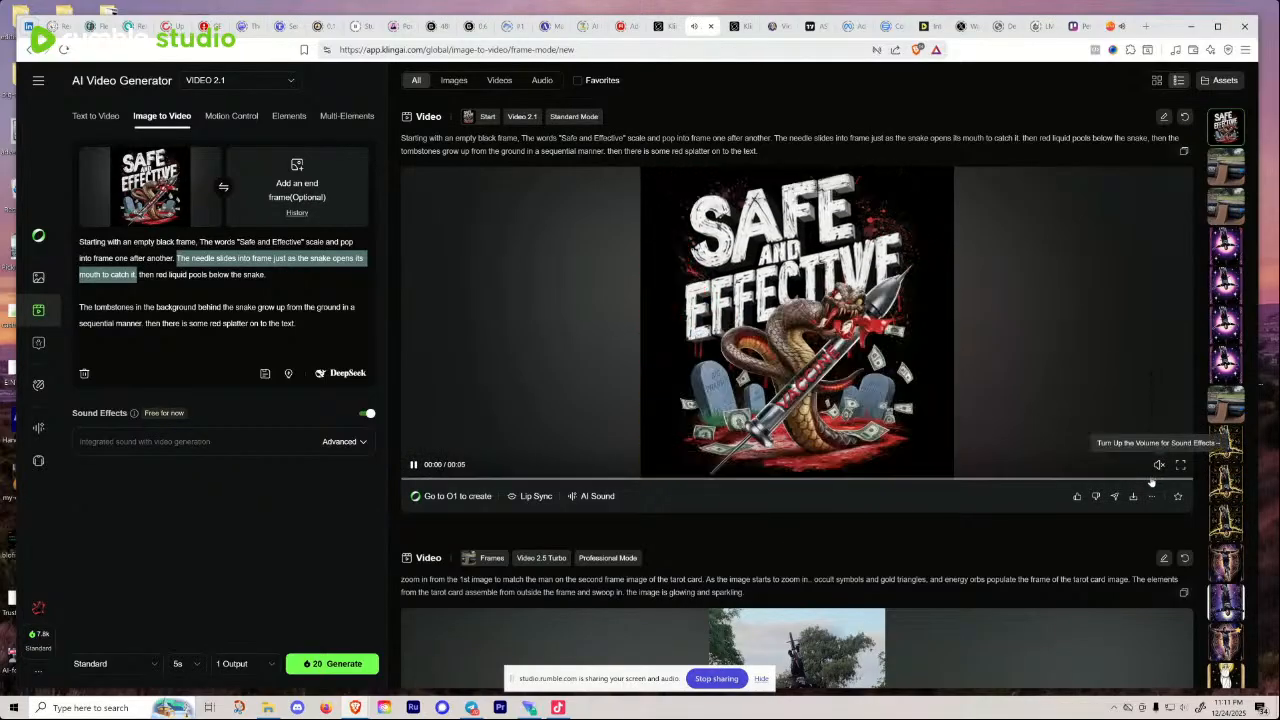
pyautogui.click(1145, 482)
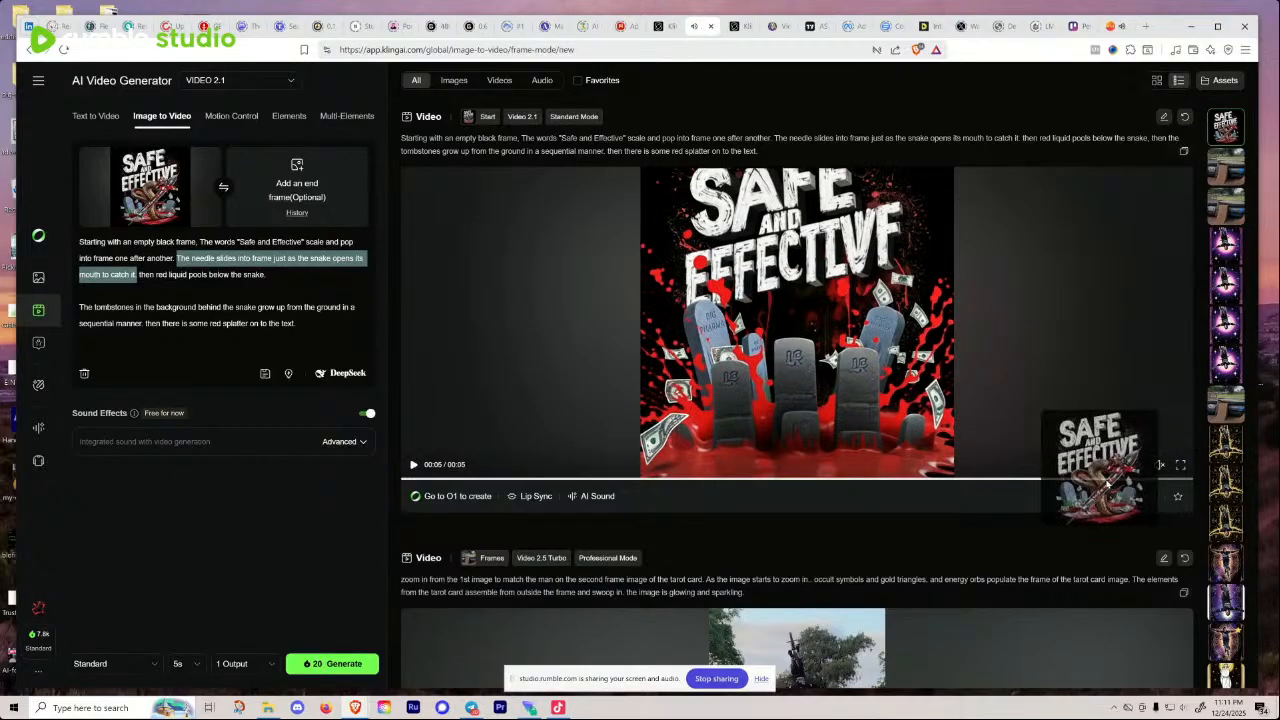
pyautogui.moveTo(1036, 480); pyautogui.dragTo(656, 482)
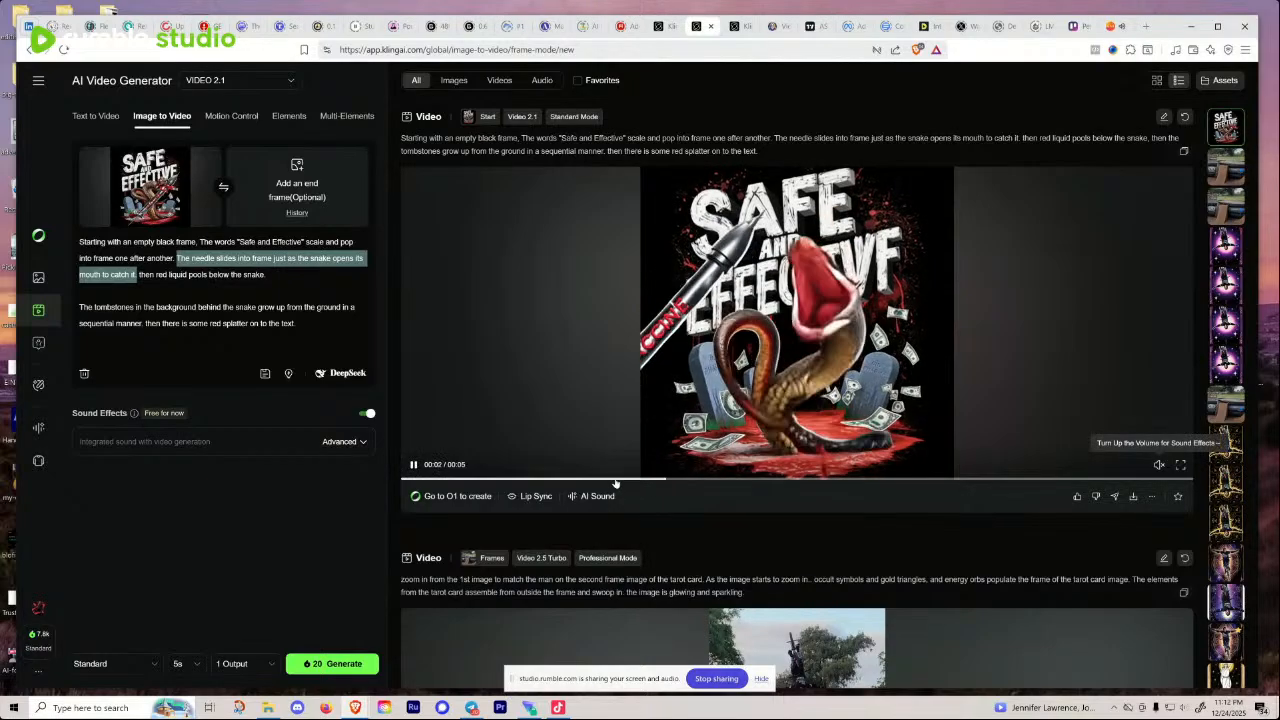
pyautogui.click(612, 483)
pyautogui.click(526, 484)
pyautogui.click(500, 483)
pyautogui.click(456, 483)
pyautogui.click(443, 483)
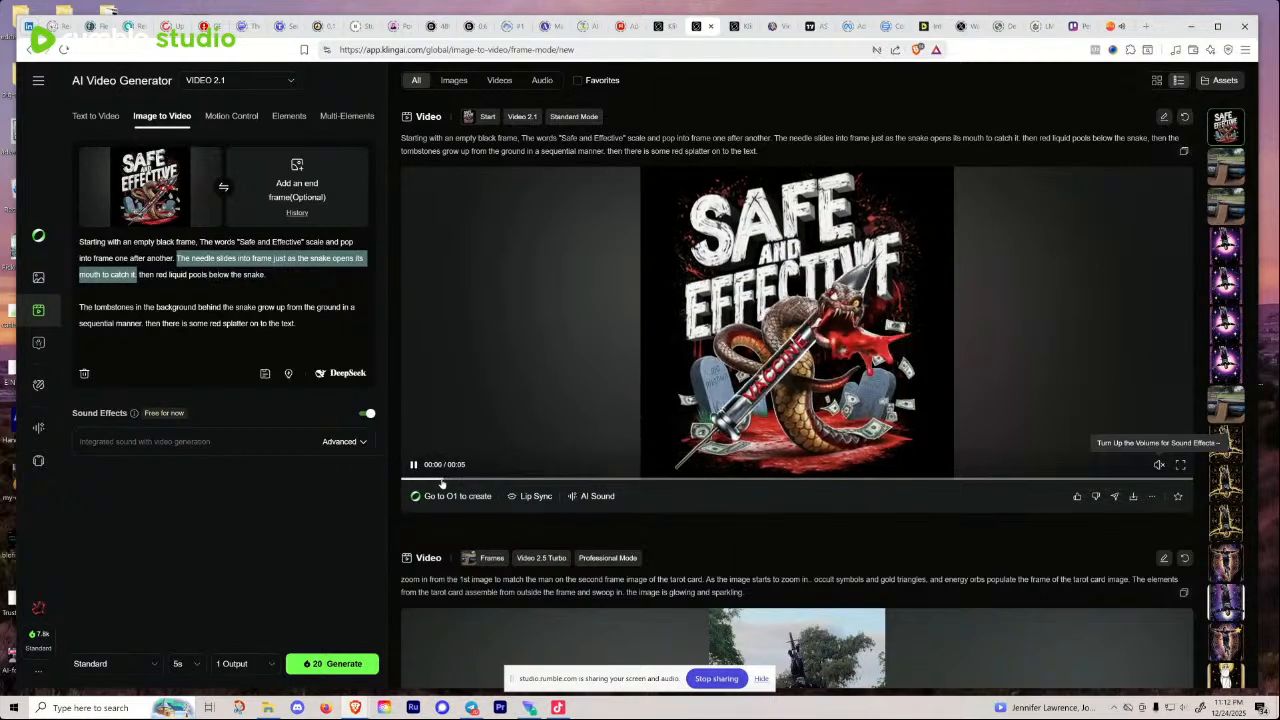
pyautogui.click(414, 466)
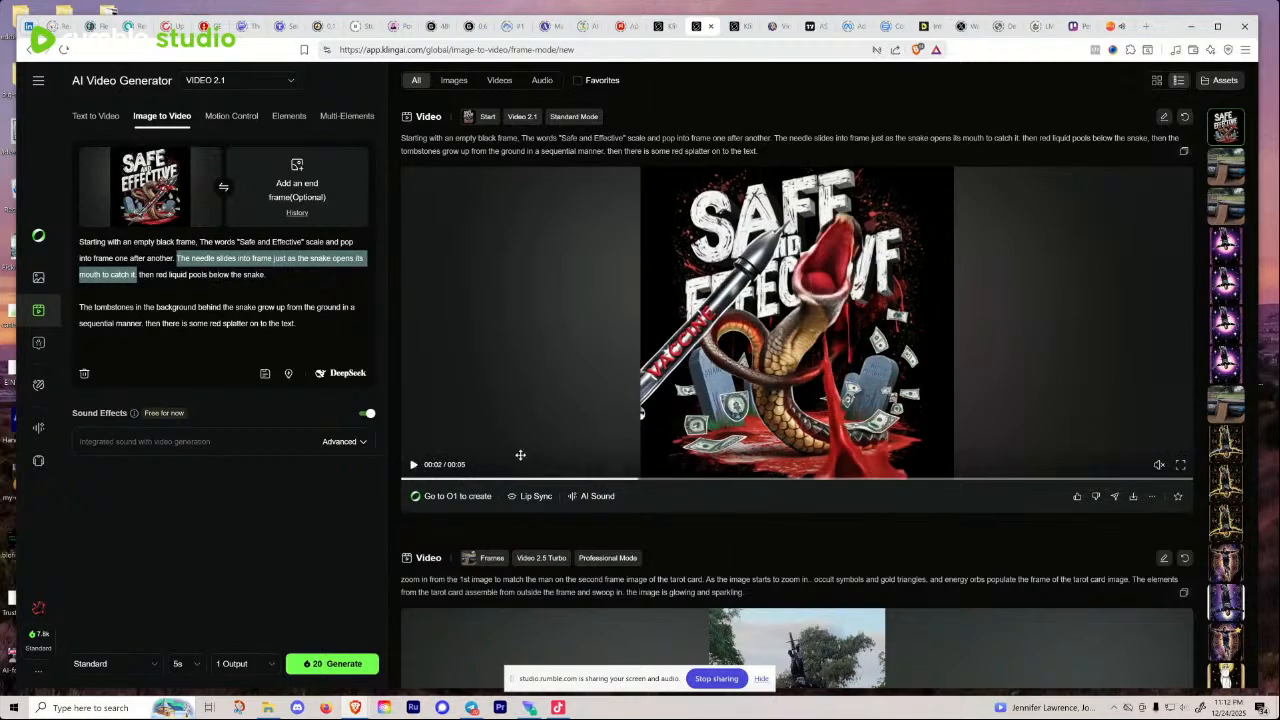
# Step: Delete the prompt text "The needle slides into frame just as the snake opens its mouth to catch it,"
pyautogui.click(281, 280)
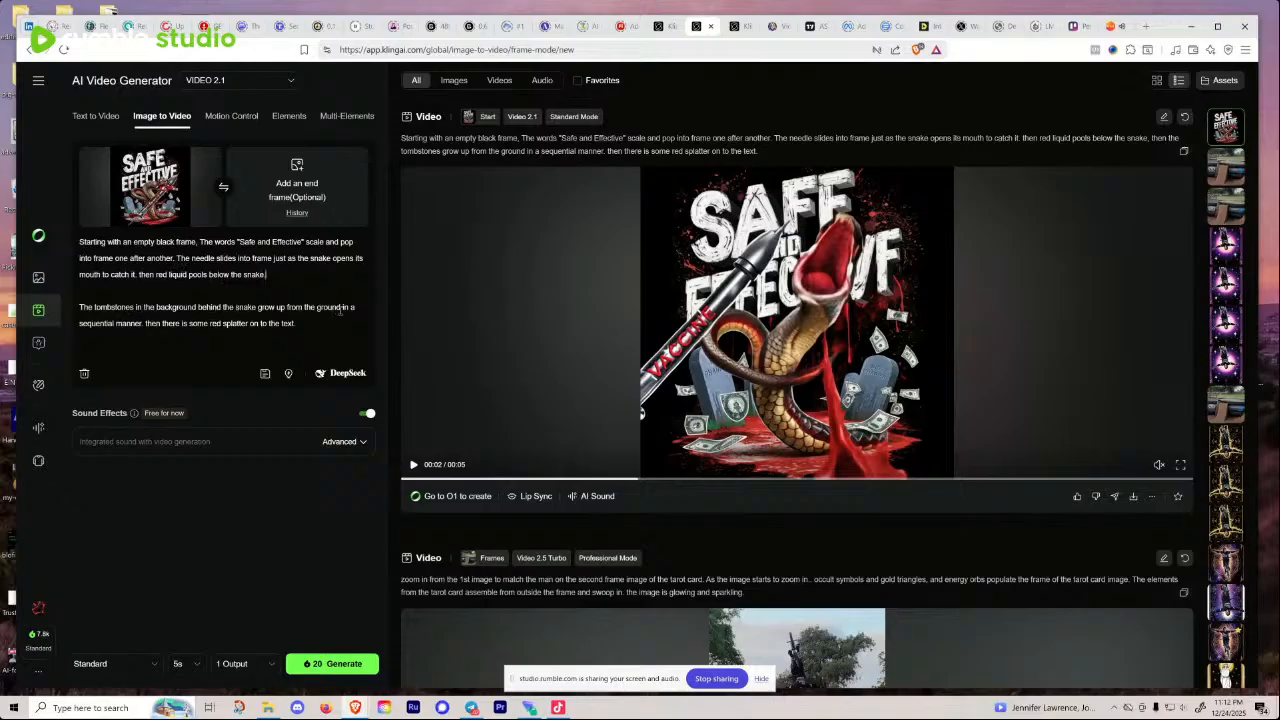
pyautogui.click(145, 325)
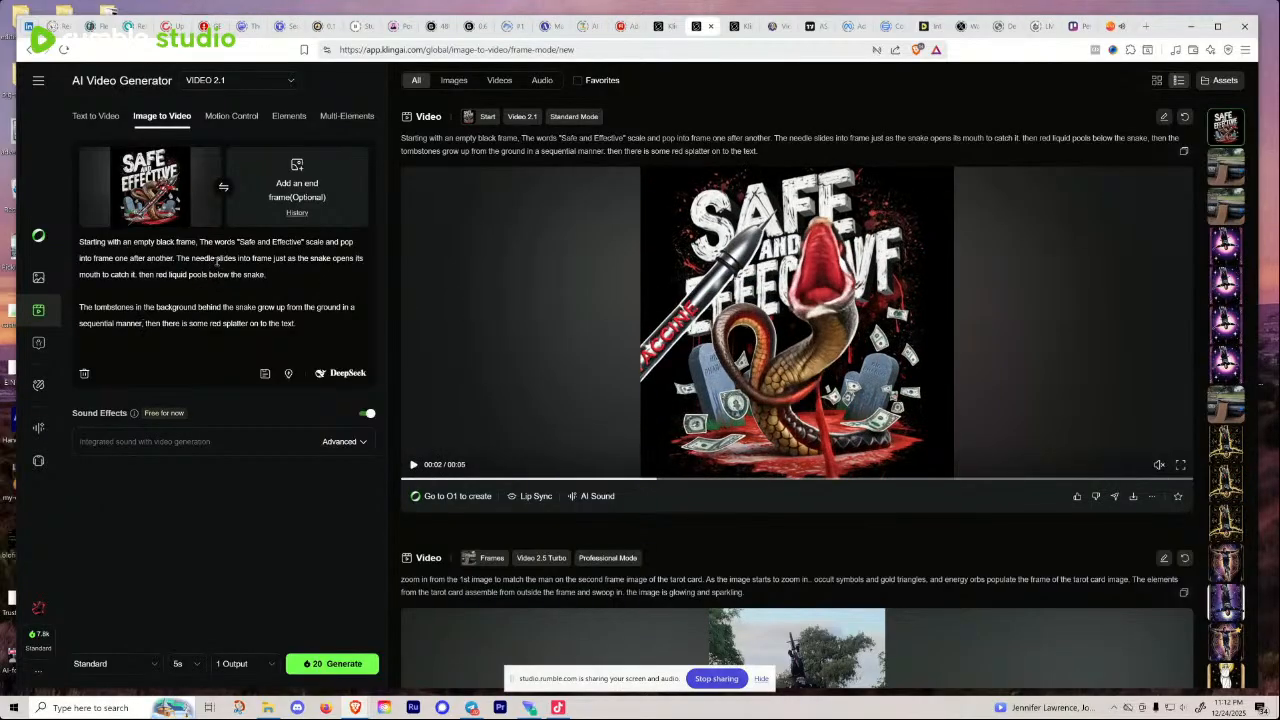
pyautogui.moveTo(217, 258); pyautogui.dragTo(364, 259)
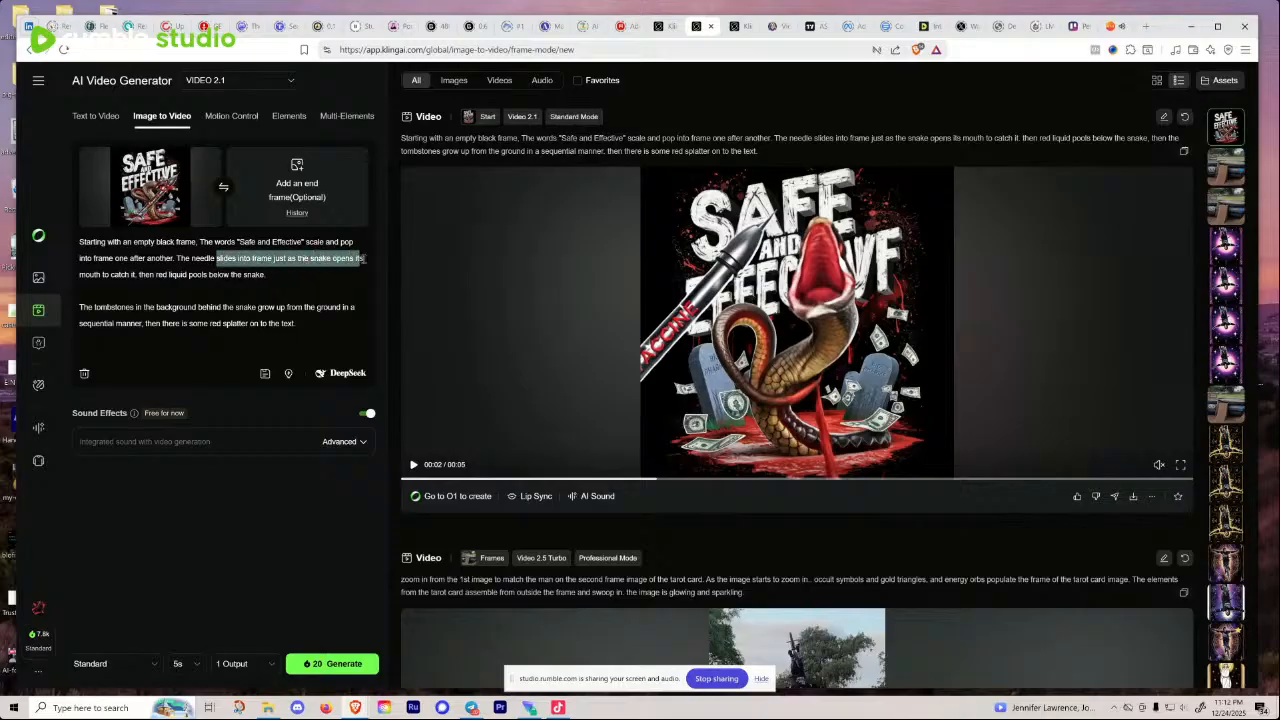
pyautogui.moveTo(176, 258); pyautogui.dragTo(367, 258)
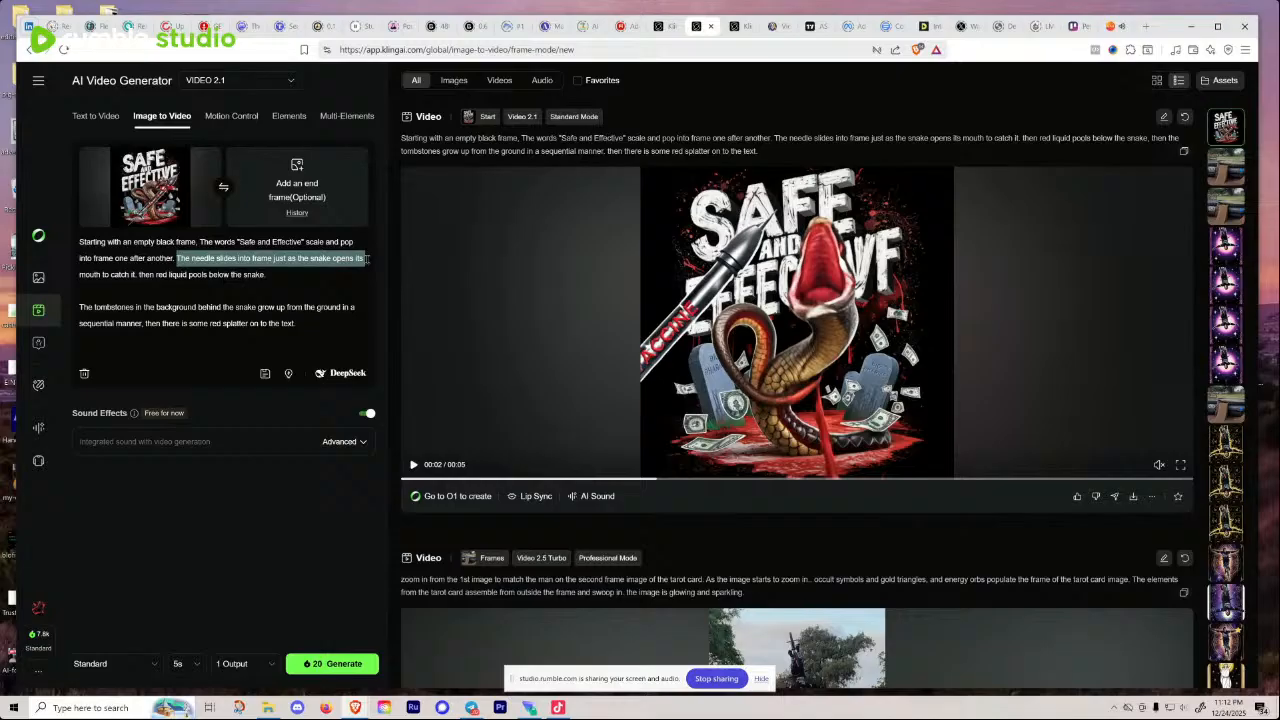
pyautogui.press('BackSpace')
pyautogui.press('Delete')
pyautogui.press('Delete')
pyautogui.press('Delete')
pyautogui.press('Delete')
pyautogui.press('Delete')
pyautogui.press('Delete')
pyautogui.press('Delete')
pyautogui.press('Delete')
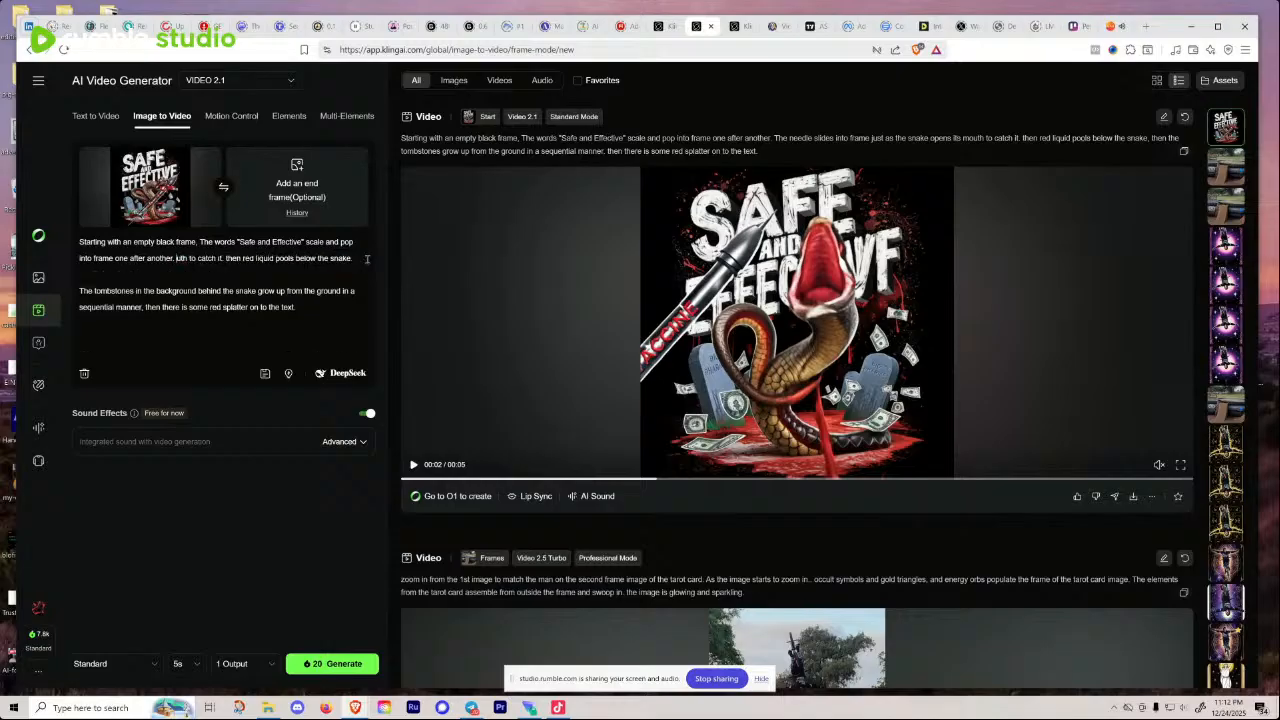
pyautogui.press('Delete')
pyautogui.press('Delete')
pyautogui.press('Delete')
pyautogui.press('Delete')
pyautogui.press('Delete')
pyautogui.press('Delete')
pyautogui.press('Delete')
pyautogui.press('Delete')
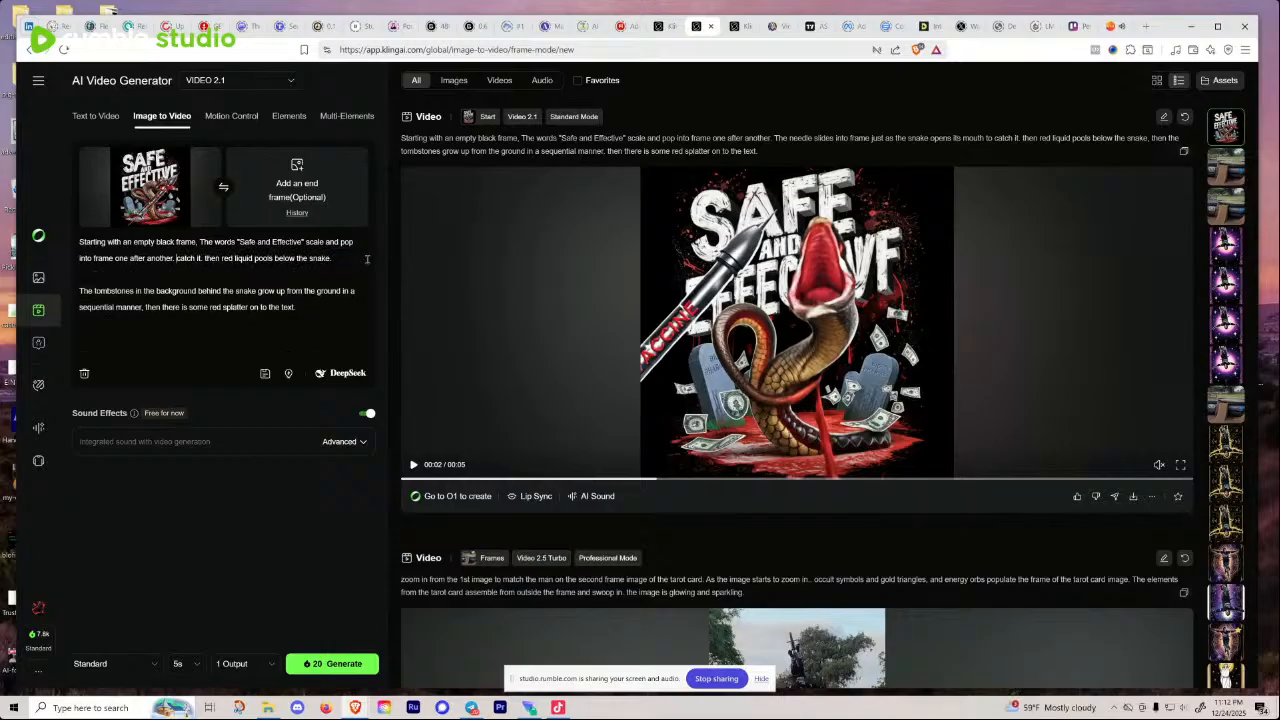
pyautogui.press('Delete')
pyautogui.press('Delete')
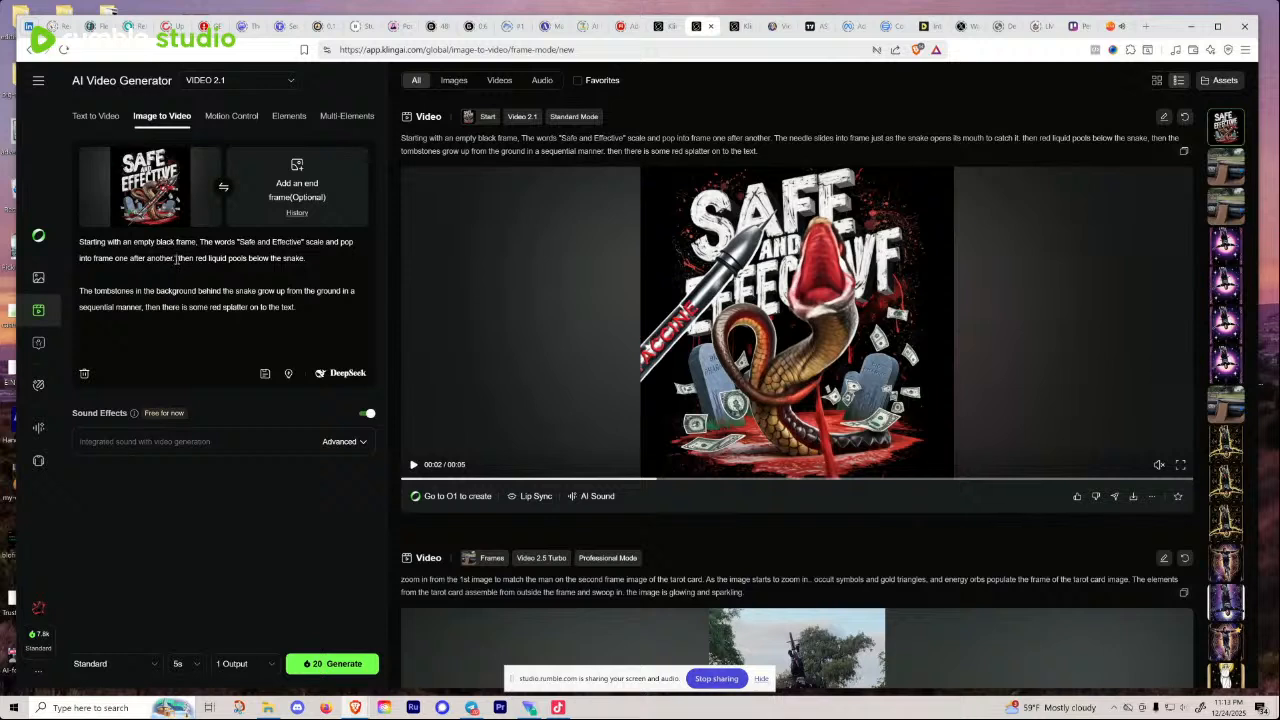
# Step: Before "then red liquid pools", write "The snake slides into frame and wraps itself around the needle in the center,"
pyautogui.write('The snmai')
pyautogui.press('BackSpace')
pyautogui.press('BackSpace')
pyautogui.press('BackSpace')
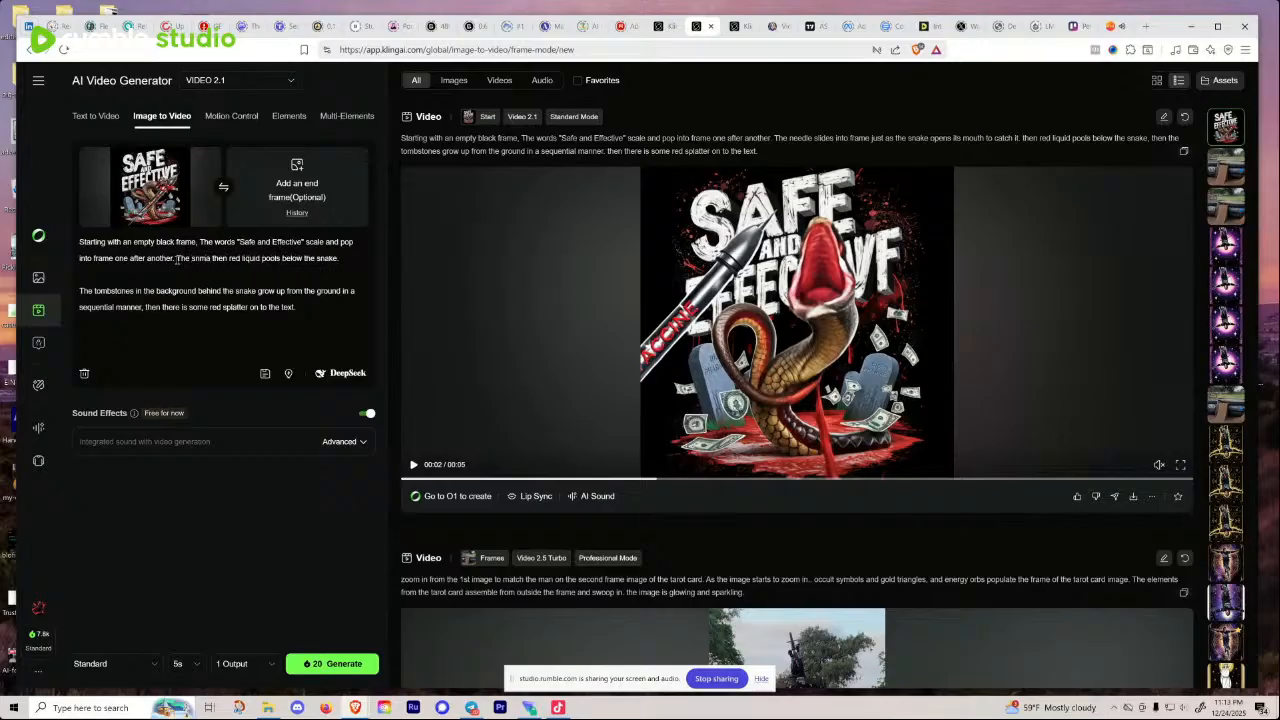
pyautogui.write('ake slides into ')
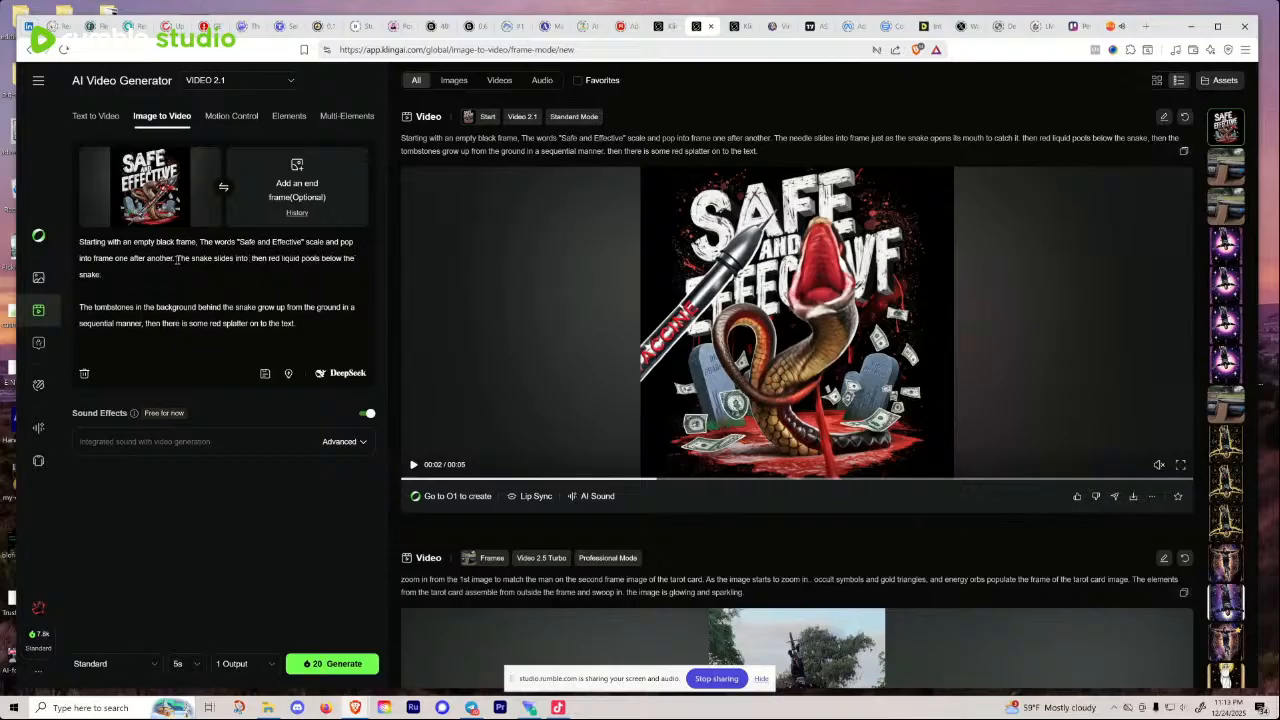
pyautogui.write('frame and w')
pyautogui.write('raps itself a')
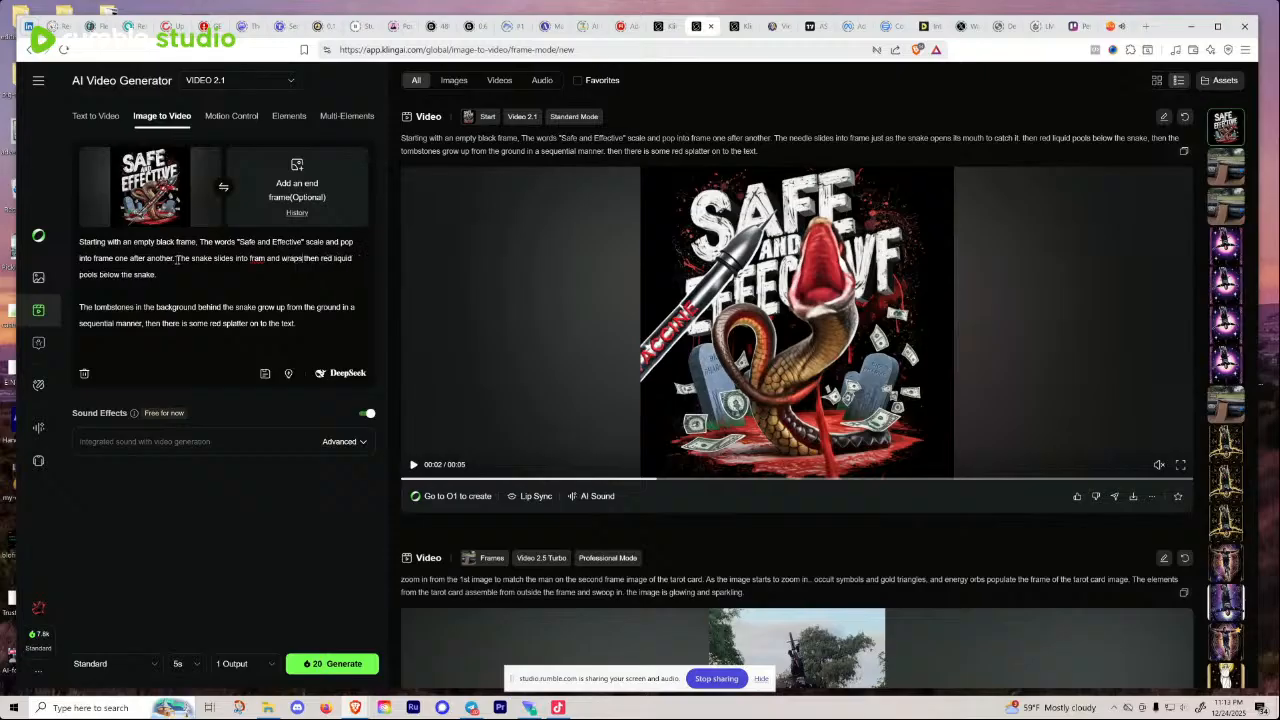
pyautogui.write('round t')
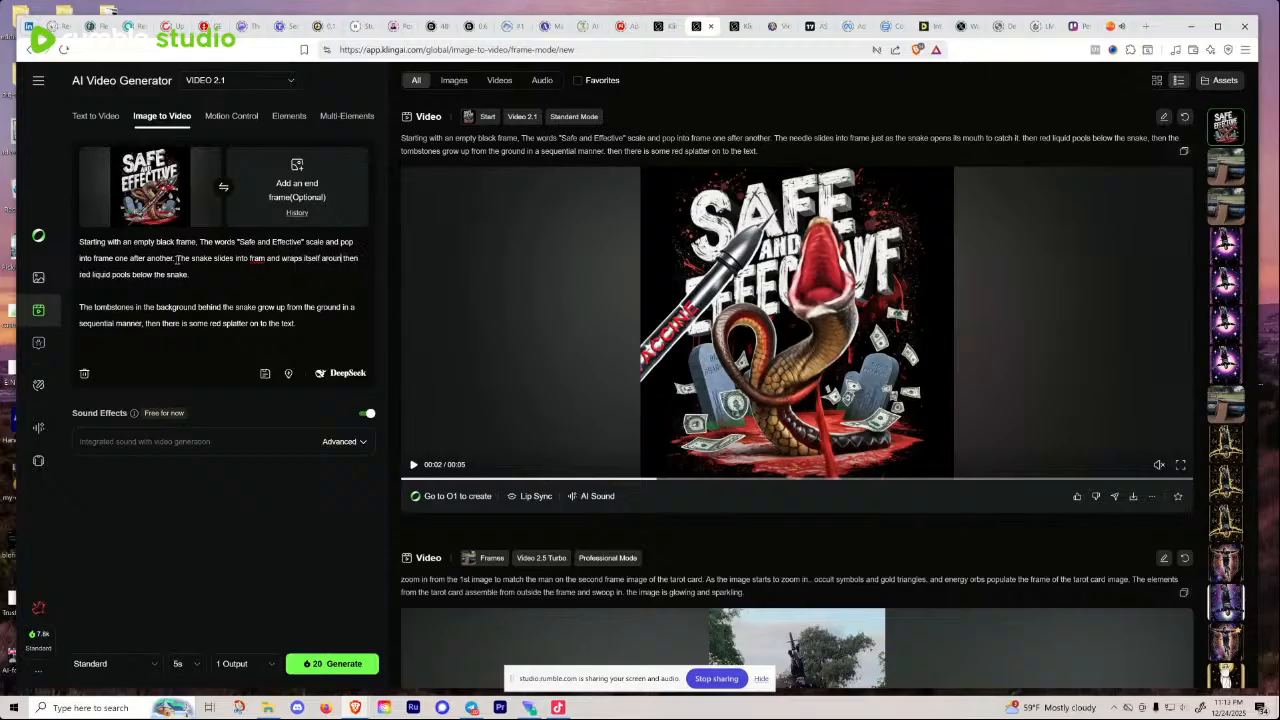
pyautogui.write('he needle in the ')
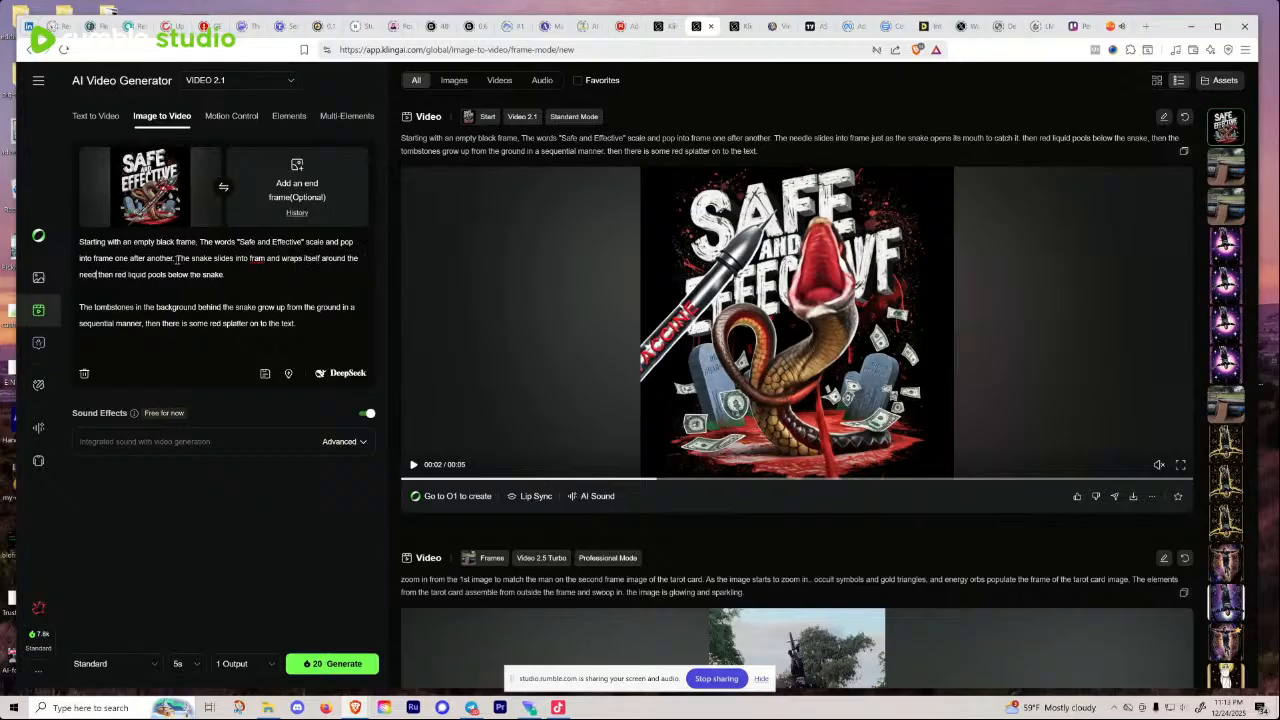
pyautogui.write('center.')
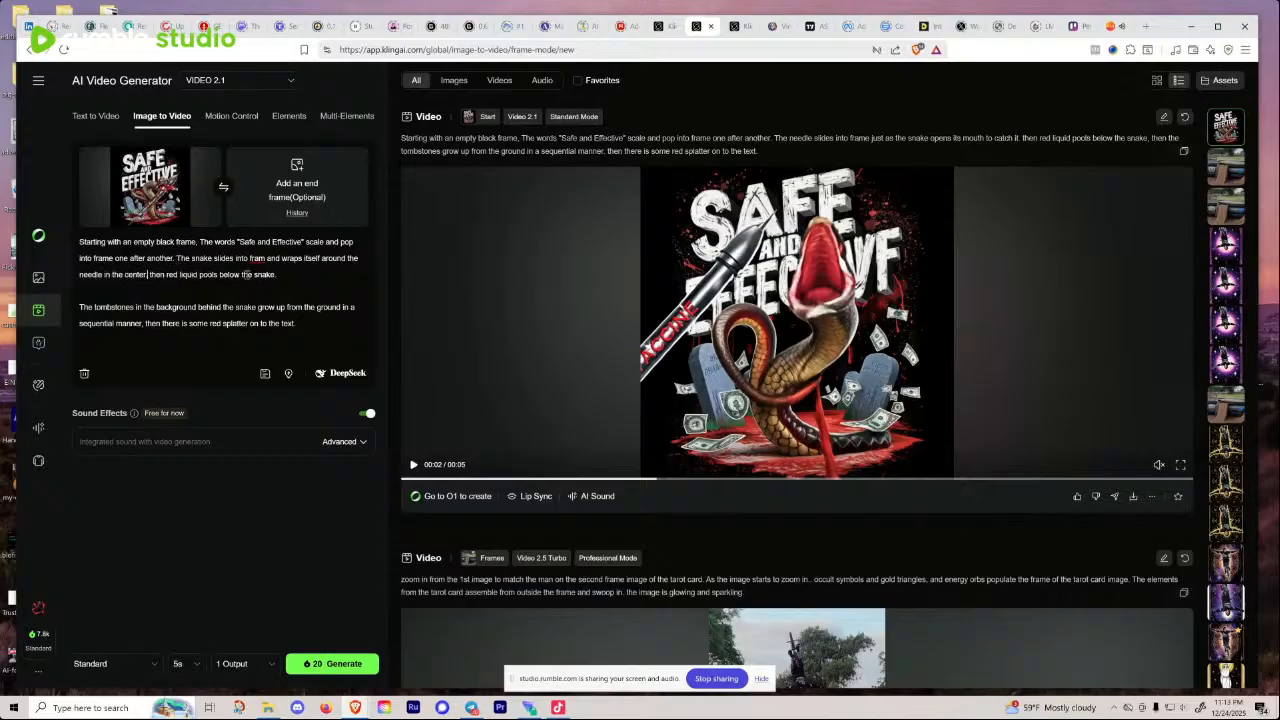
pyautogui.write(' the')
pyautogui.moveTo(151, 274); pyautogui.dragTo(278, 275)
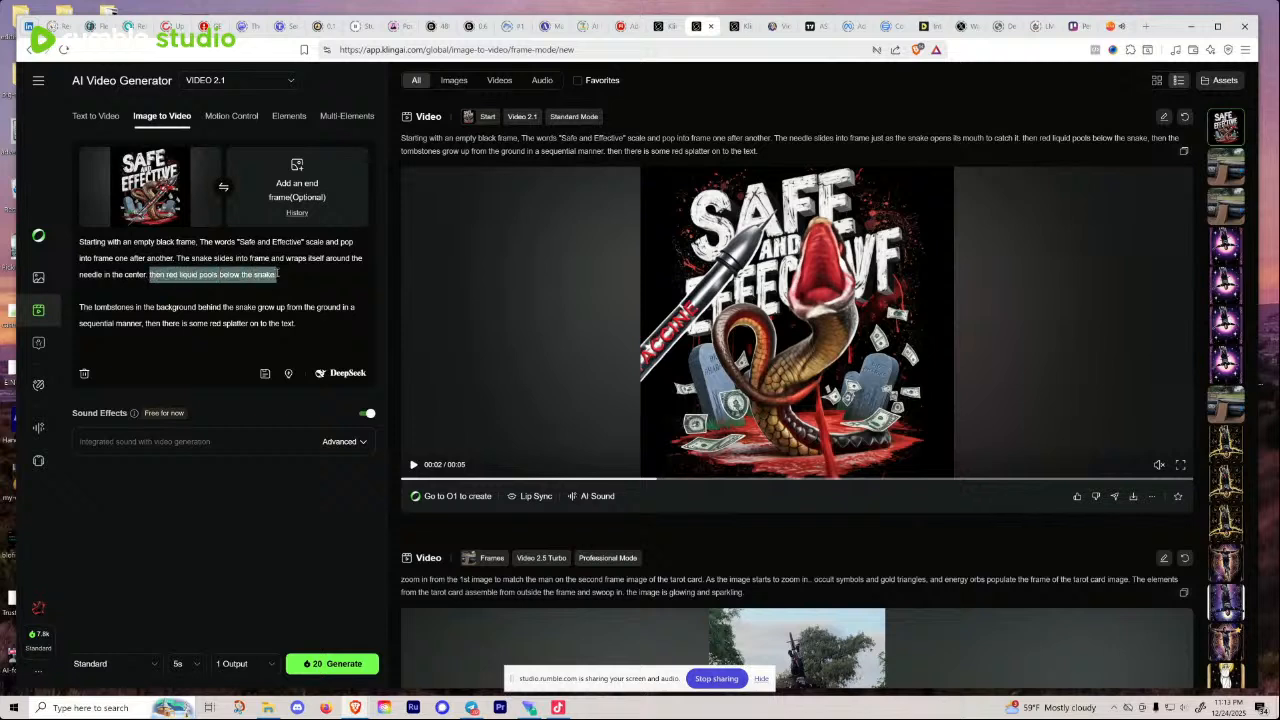
pyautogui.click(288, 274)
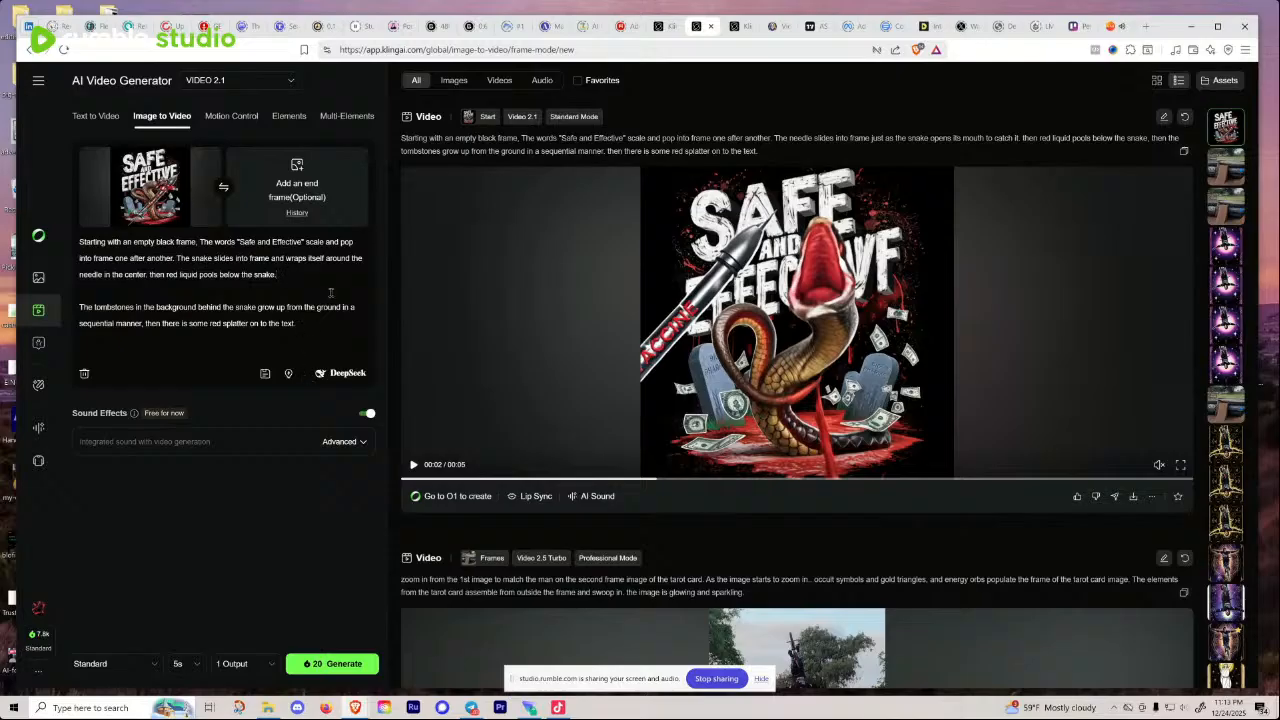
# Step: Generate a new video from the revised prompt in Standard mode with a 5s duration and 1 output
pyautogui.moveTo(170, 188)
pyautogui.moveTo(301, 244); pyautogui.dragTo(239, 243)
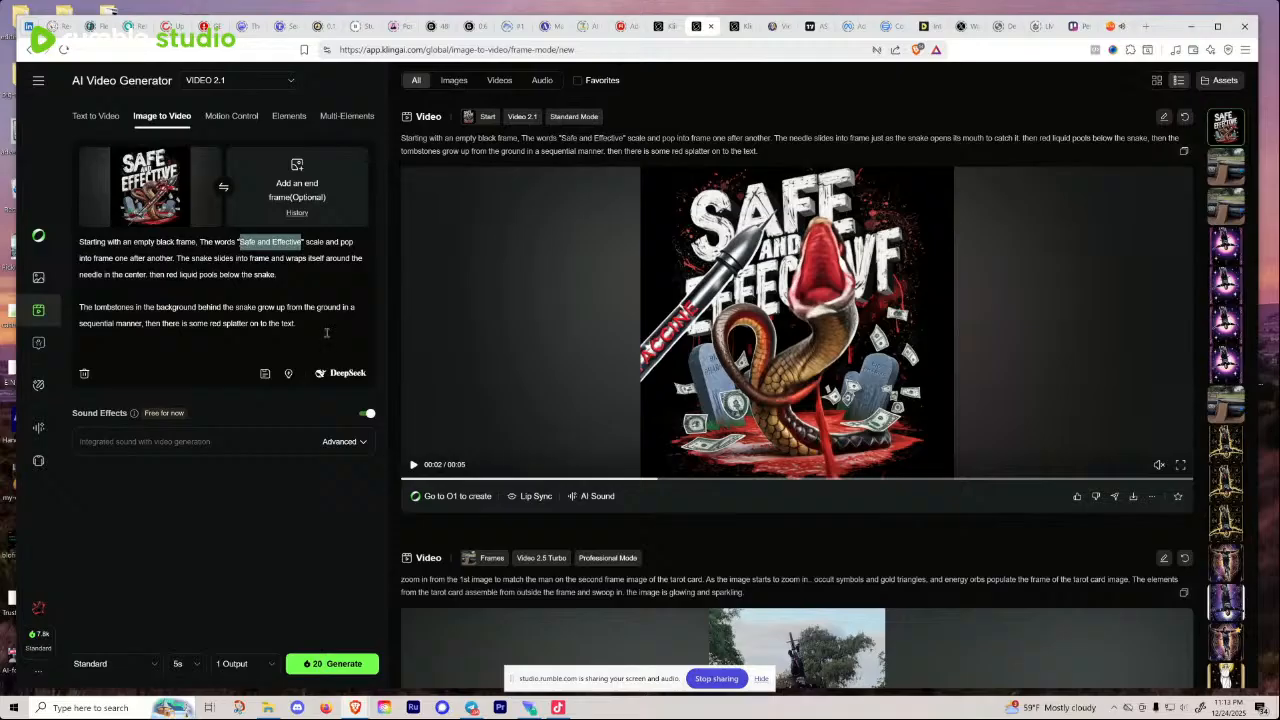
pyautogui.click(153, 665)
pyautogui.click(100, 614)
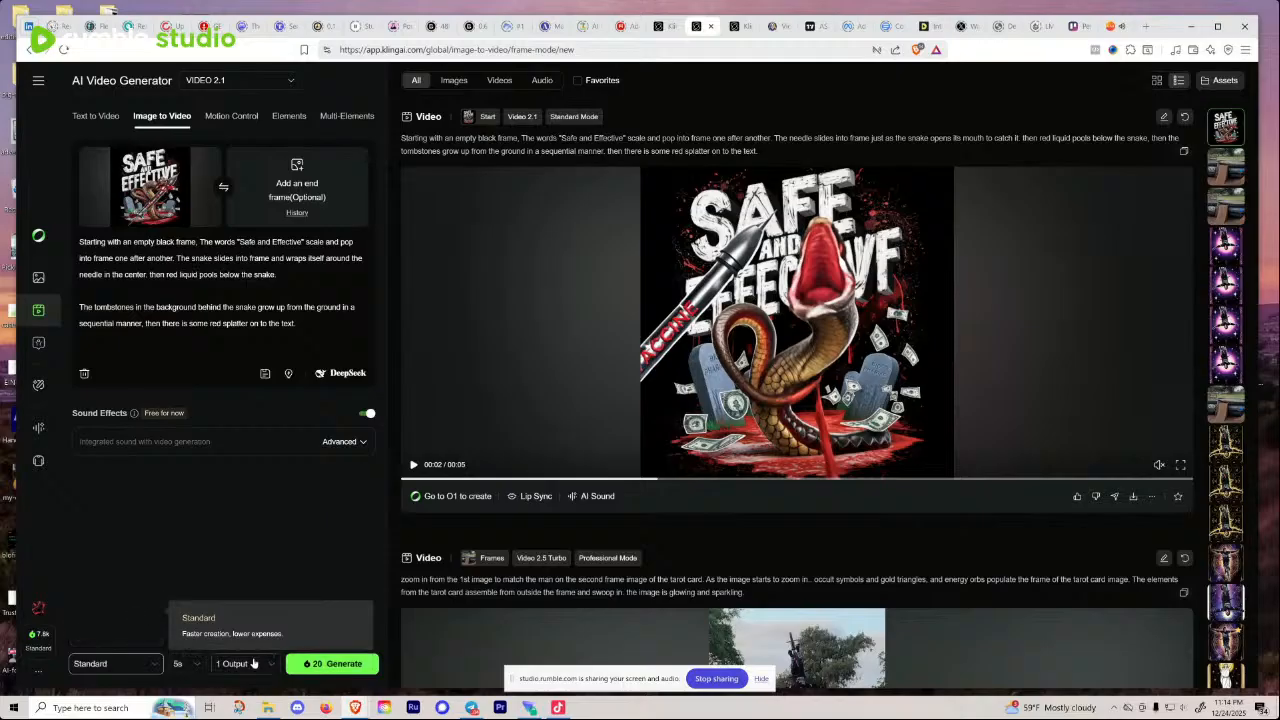
pyautogui.click(198, 669)
pyautogui.click(198, 669)
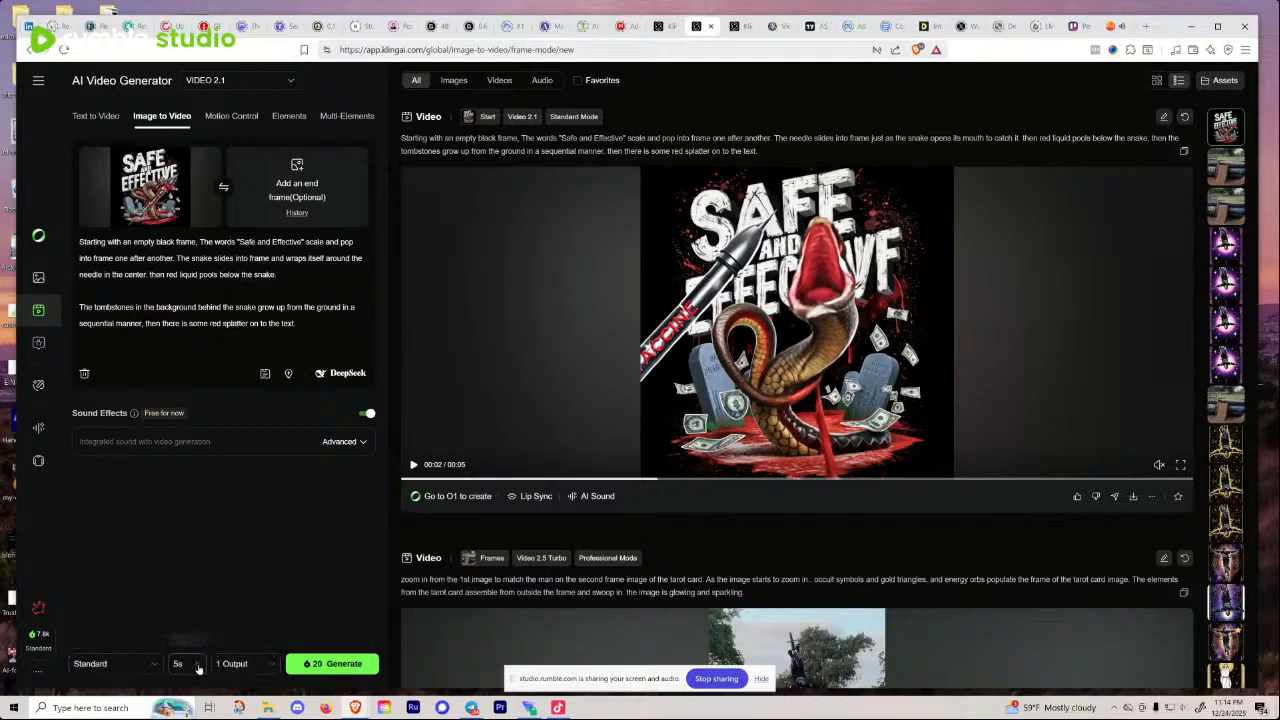
pyautogui.click(332, 667)
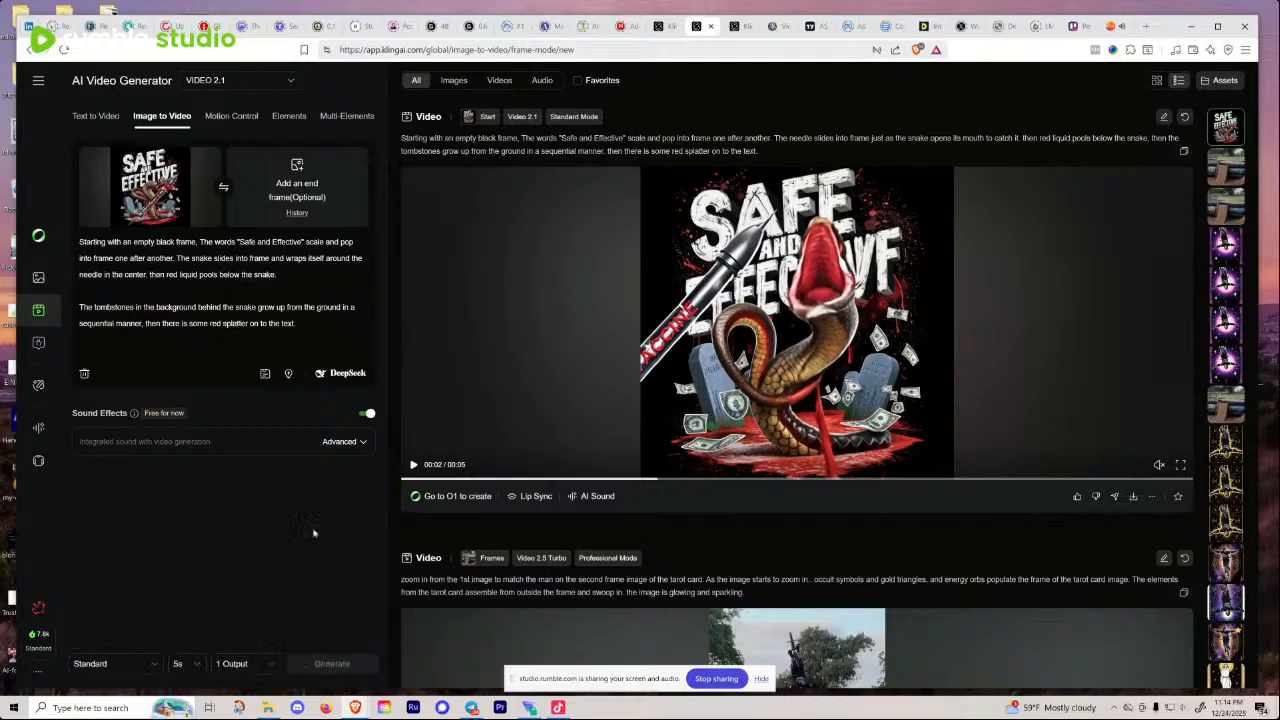
# Step: Copy the full revised prompt, switch to Leonardo.Ai's video creation, and replace the old prompt there with it
pyautogui.moveTo(296, 324); pyautogui.dragTo(73, 249)
pyautogui.rightClick(83, 243)
pyautogui.click(124, 297)
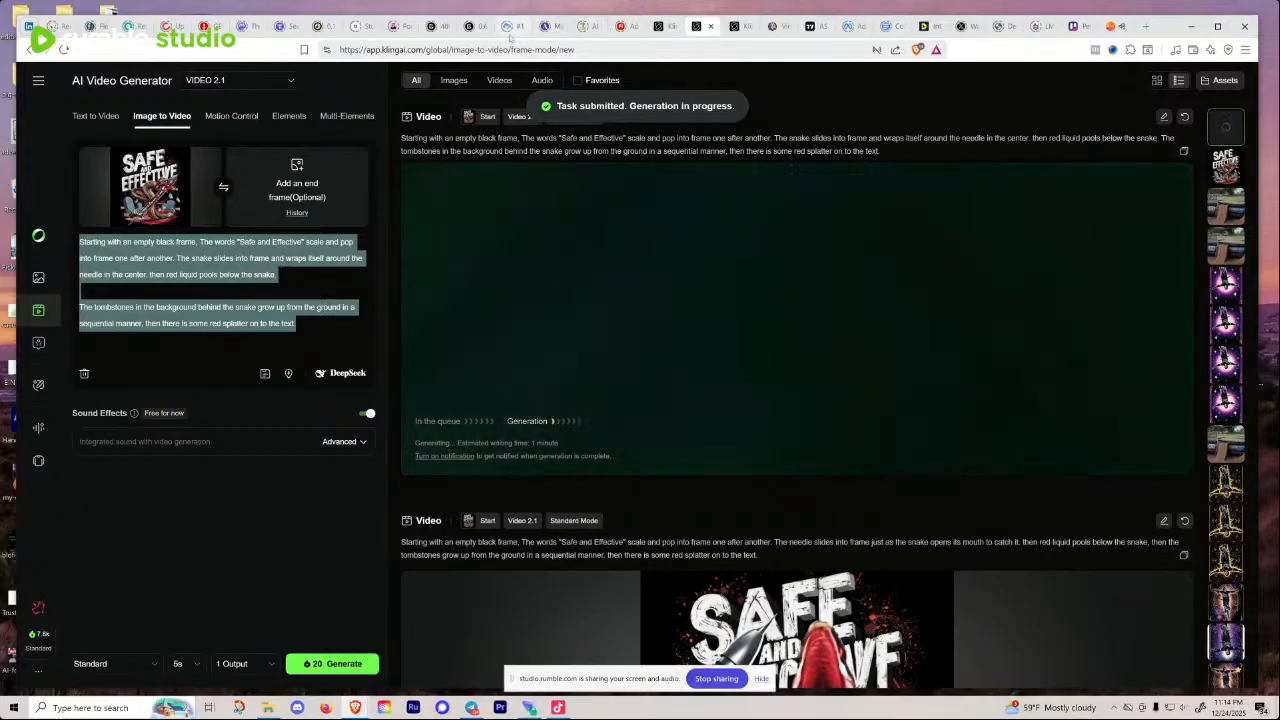
pyautogui.click(777, 30)
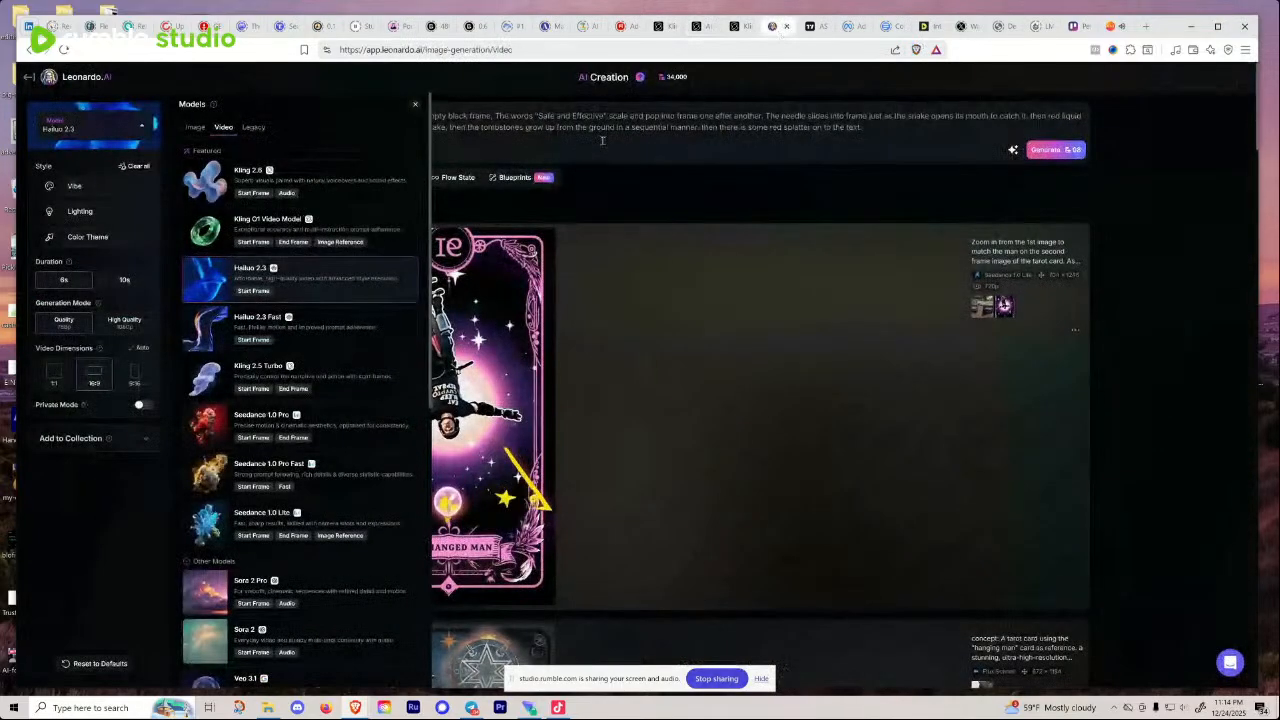
pyautogui.click(415, 104)
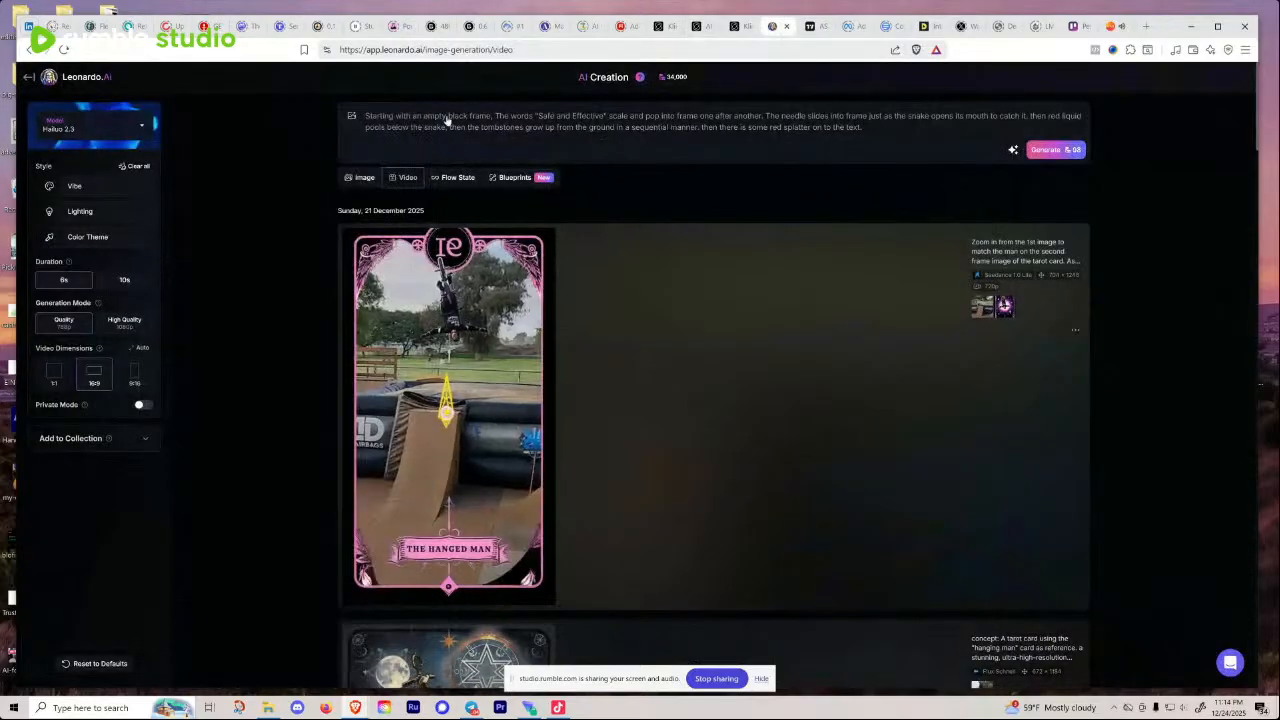
pyautogui.click(540, 125)
pyautogui.hotkey('ctrl', 'a')
pyautogui.hotkey('ctrl', 'v')
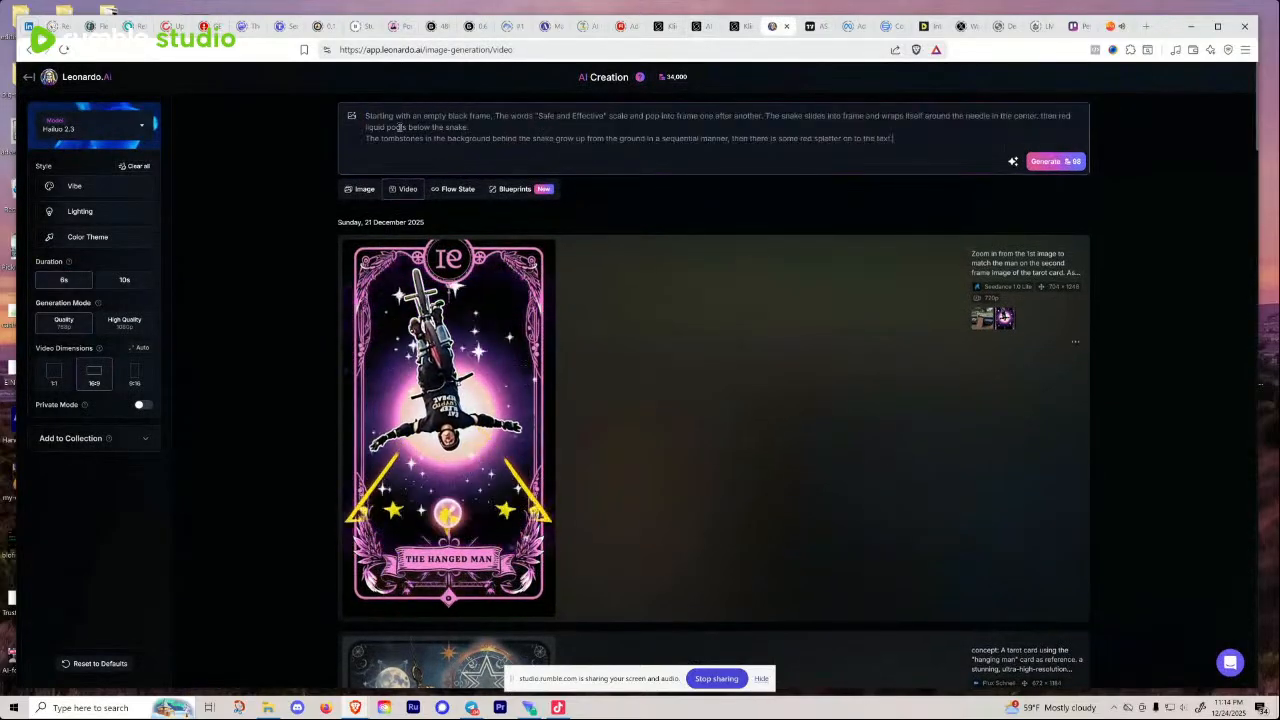
# Step: Upload the "Safe and Effective" artwork as the start frame for the video prompt
pyautogui.click(351, 116)
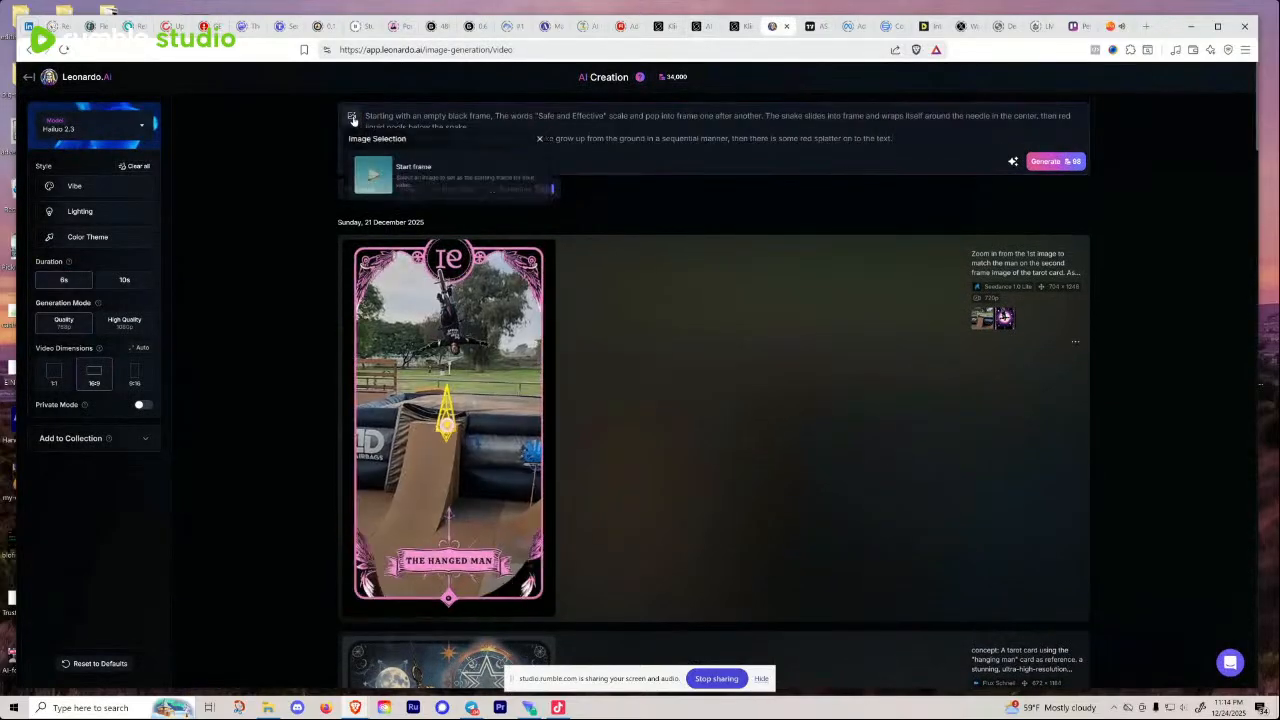
pyautogui.click(453, 180)
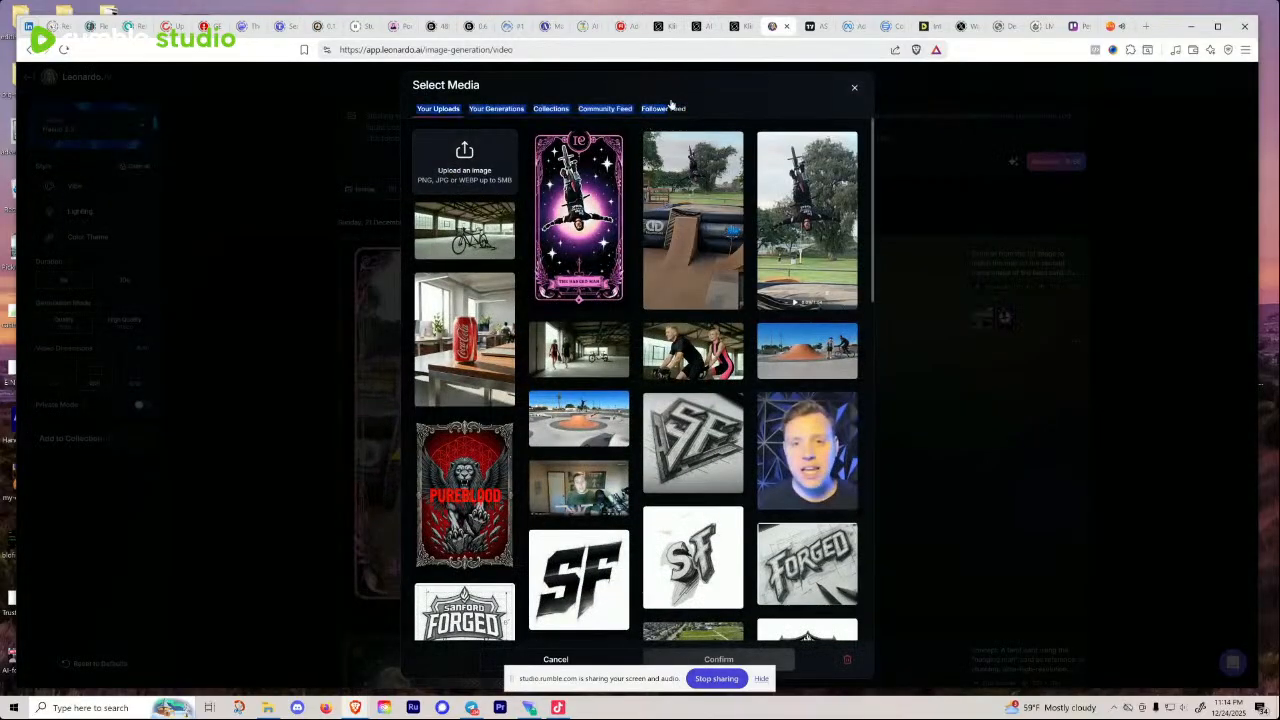
pyautogui.click(716, 88)
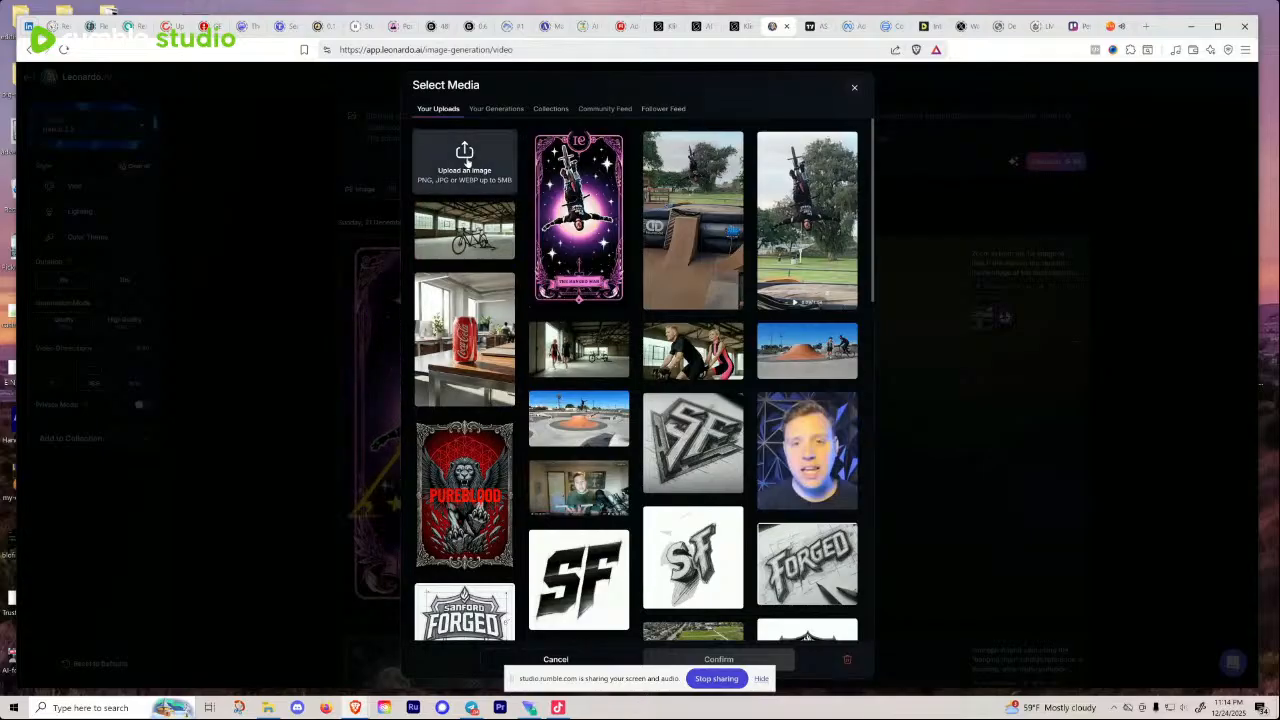
pyautogui.click(465, 160)
pyautogui.moveTo(494, 35); pyautogui.dragTo(0, 330)
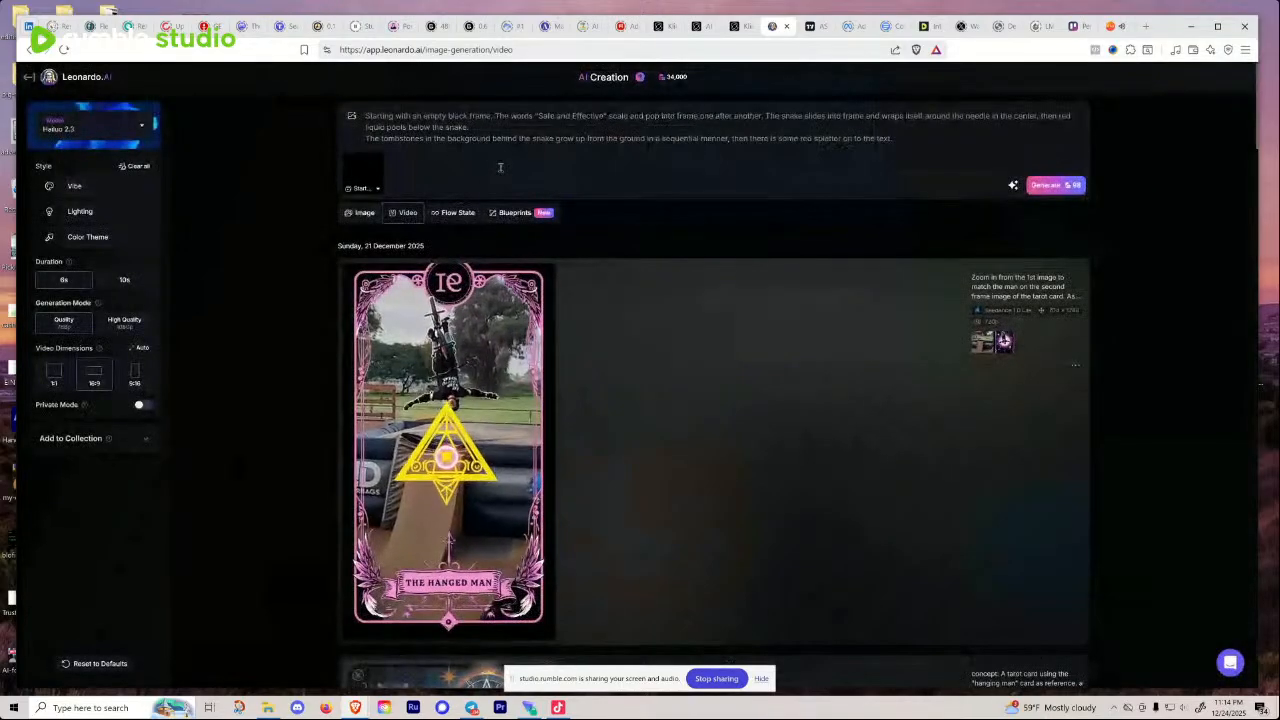
pyautogui.moveTo(377, 191)
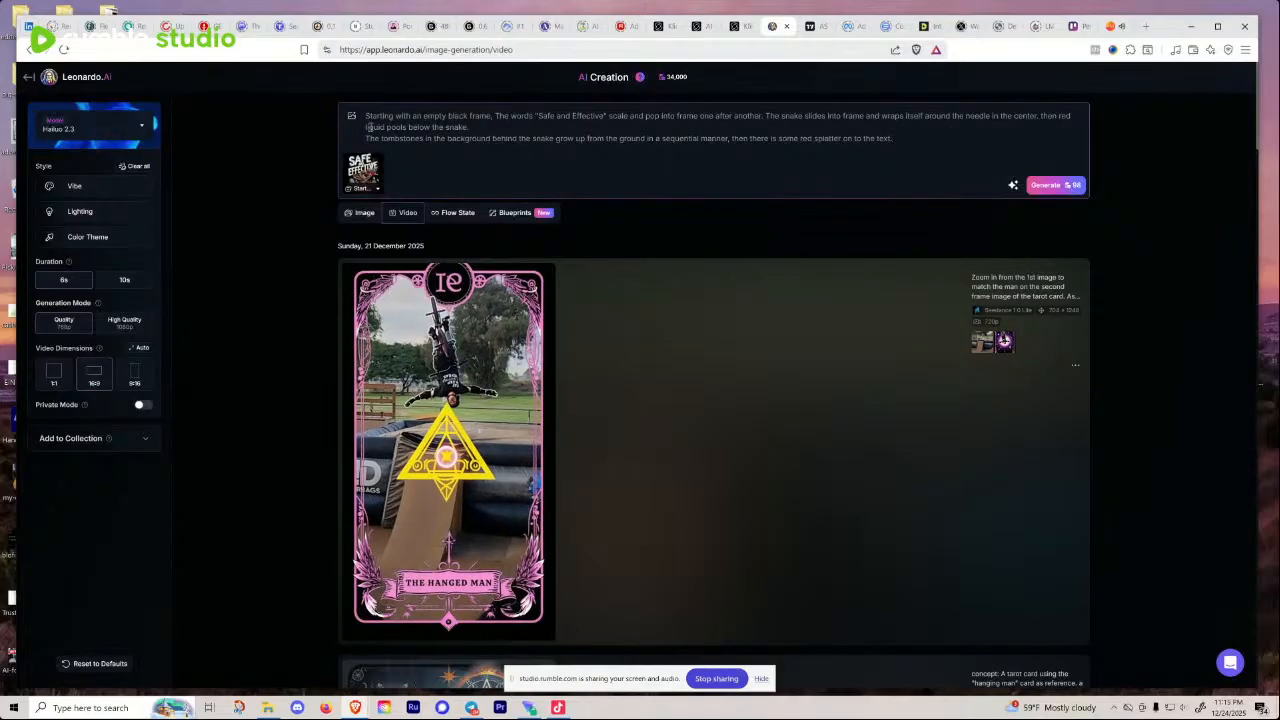
# Step: Switch the video model from Hailuo 2.3 to Seedance 1.0 Pro after trying Seedance 1.0 Pro Fast
pyautogui.click(144, 132)
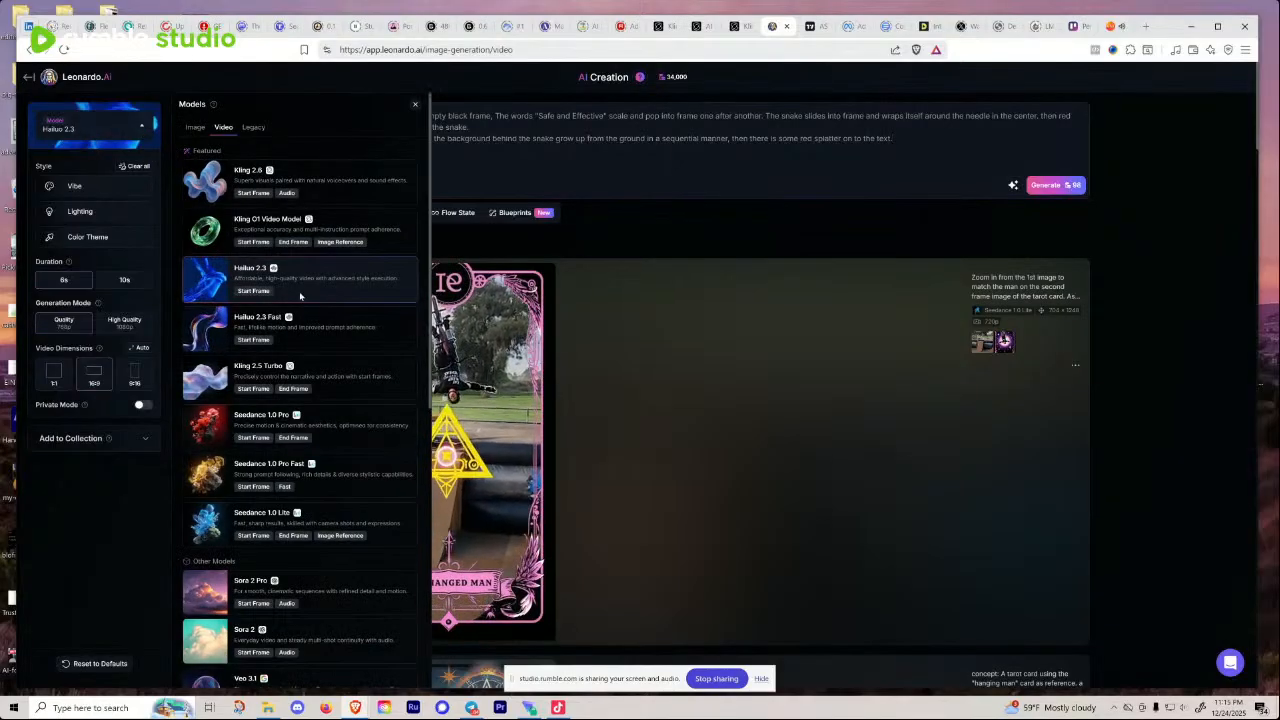
pyautogui.scroll(-2, 376, 331)
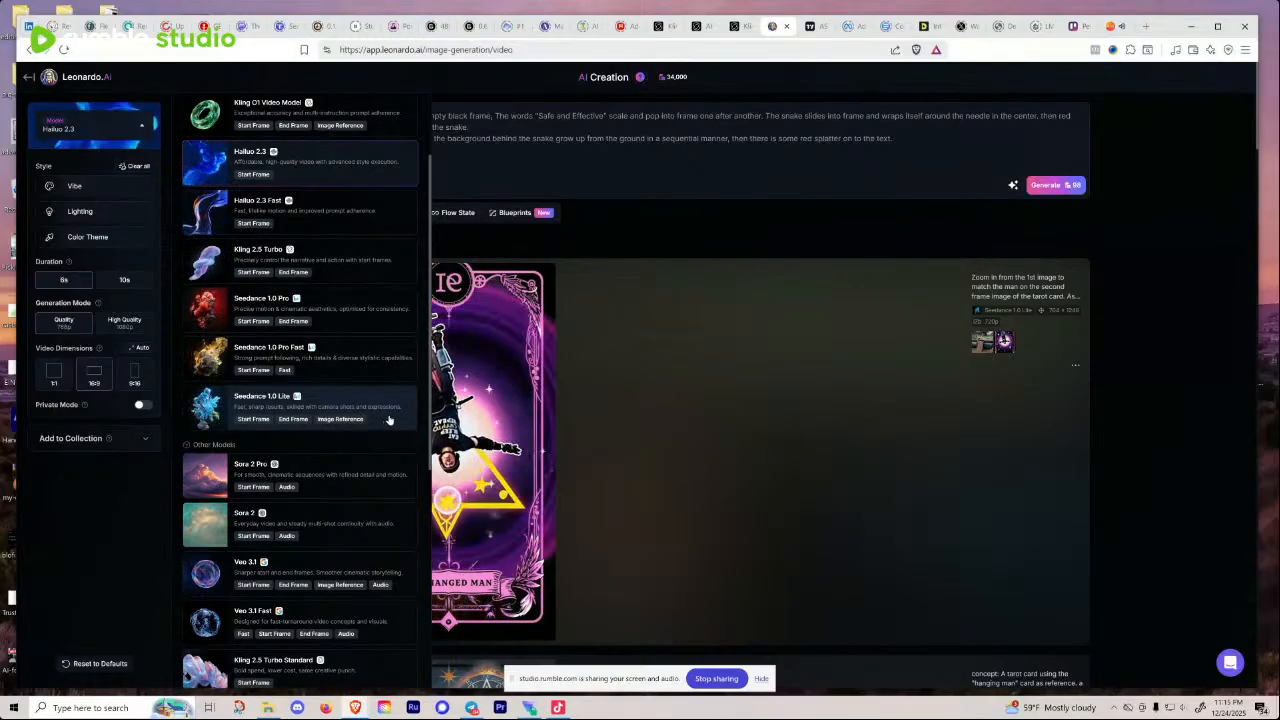
pyautogui.click(375, 371)
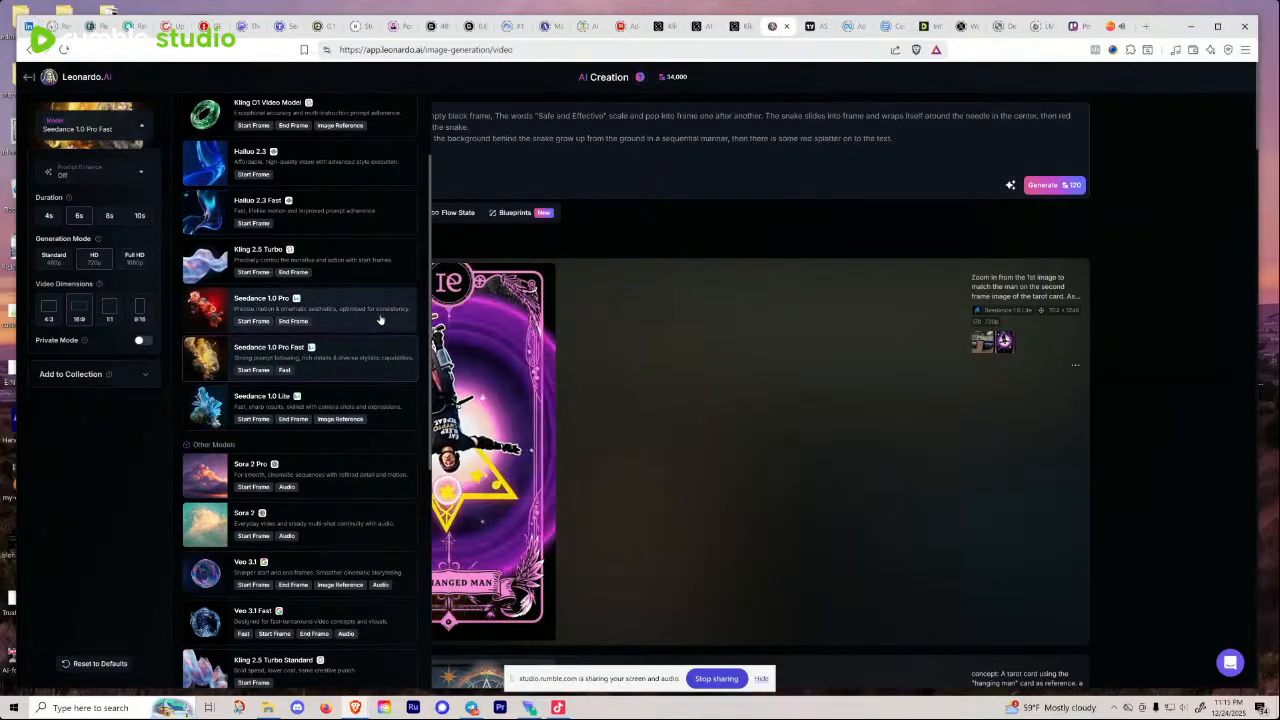
pyautogui.click(380, 322)
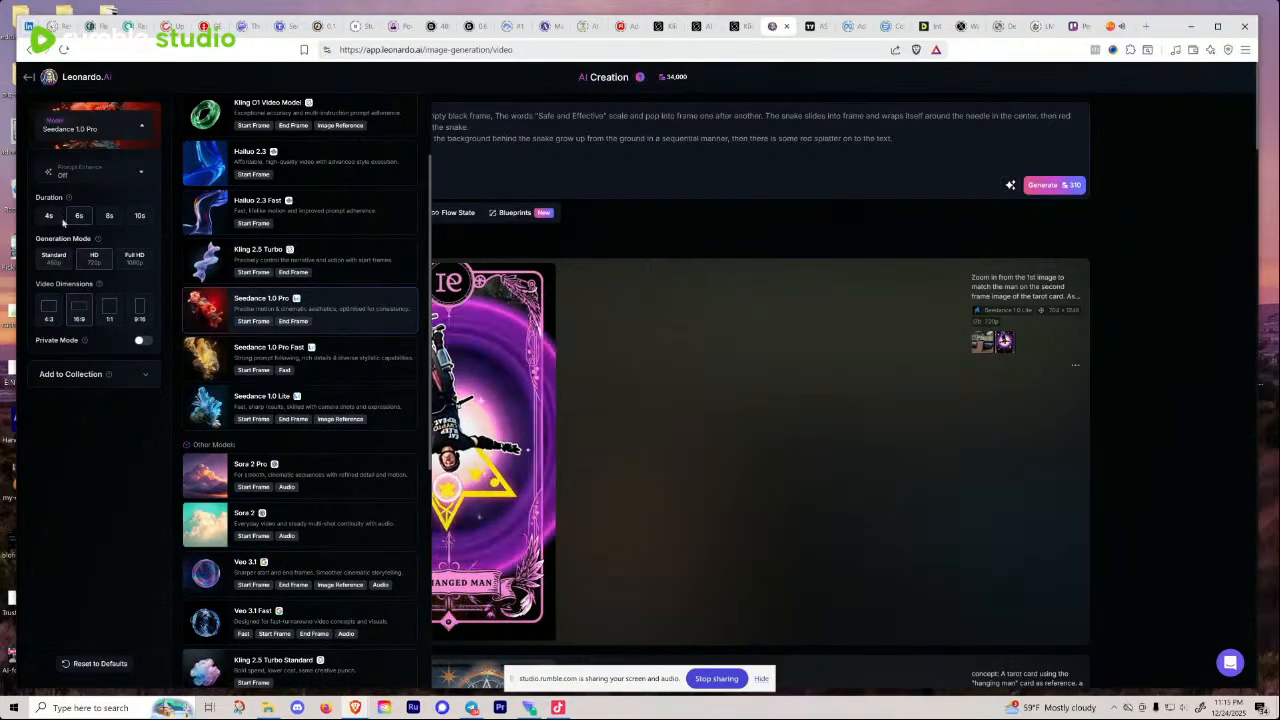
# Step: Set the video duration to 4s, try the 4:3 dimensions, and set them to 9:16
pyautogui.click(140, 217)
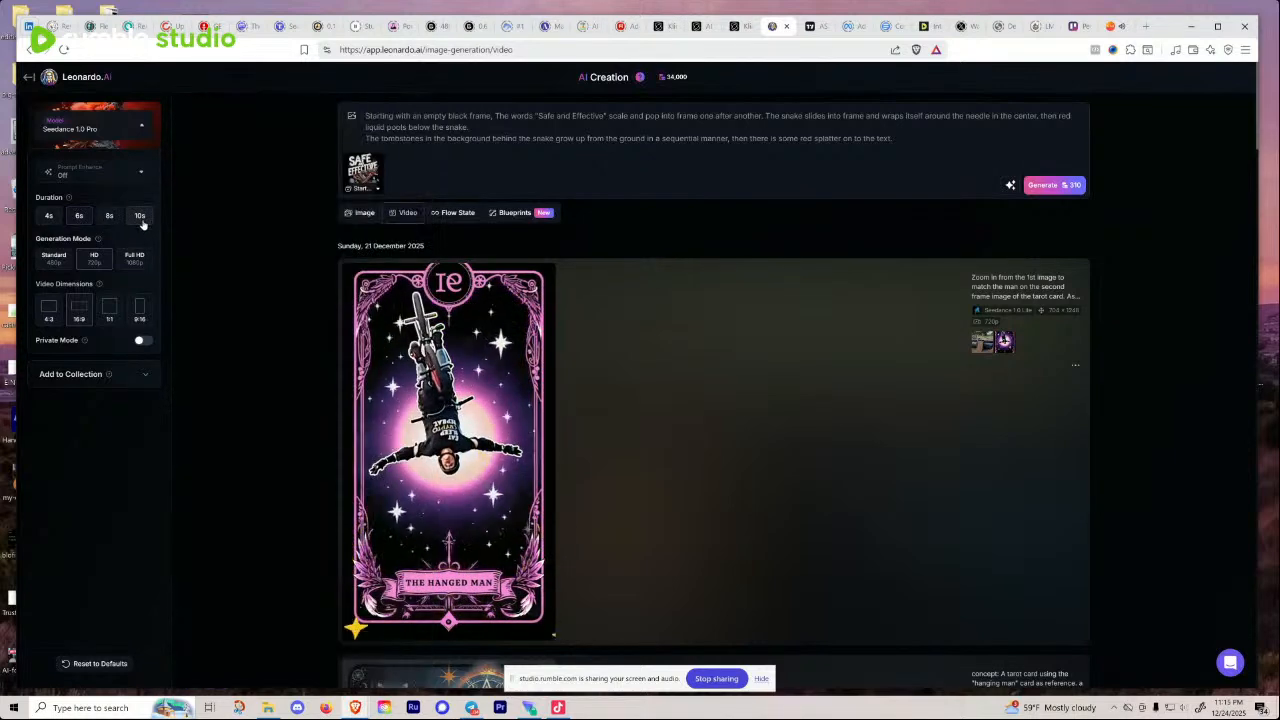
pyautogui.click(47, 218)
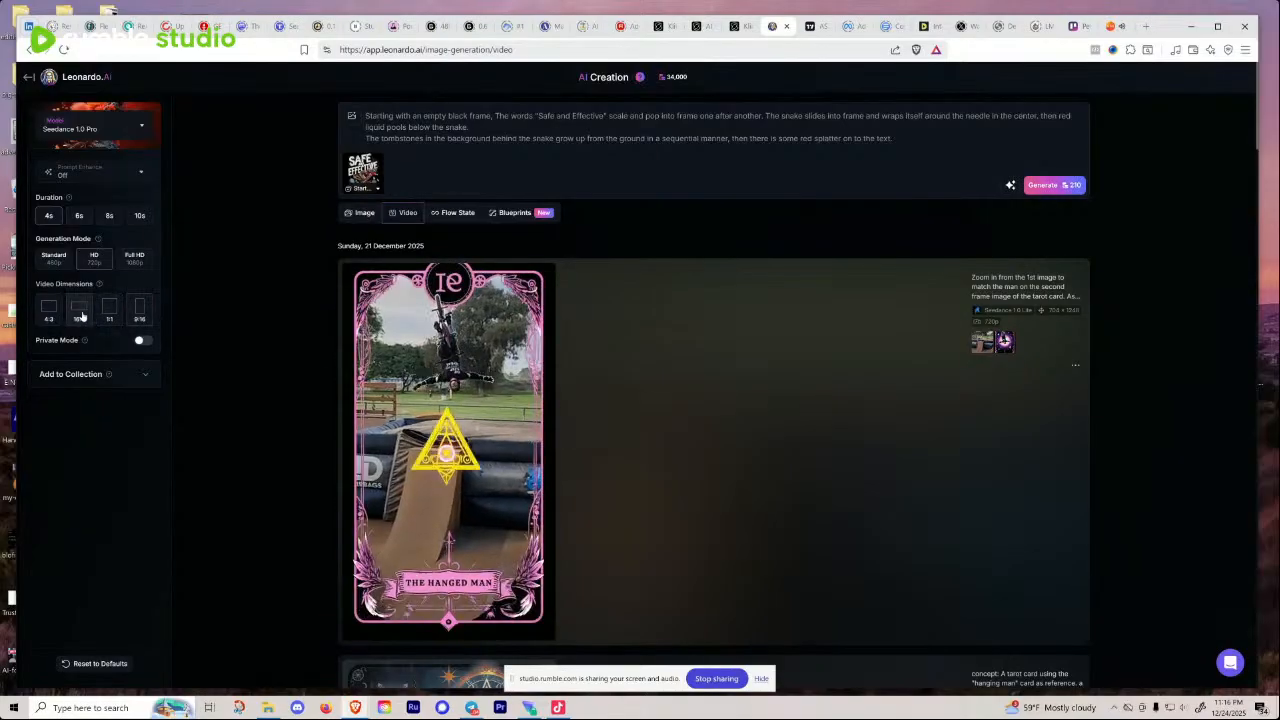
pyautogui.click(51, 316)
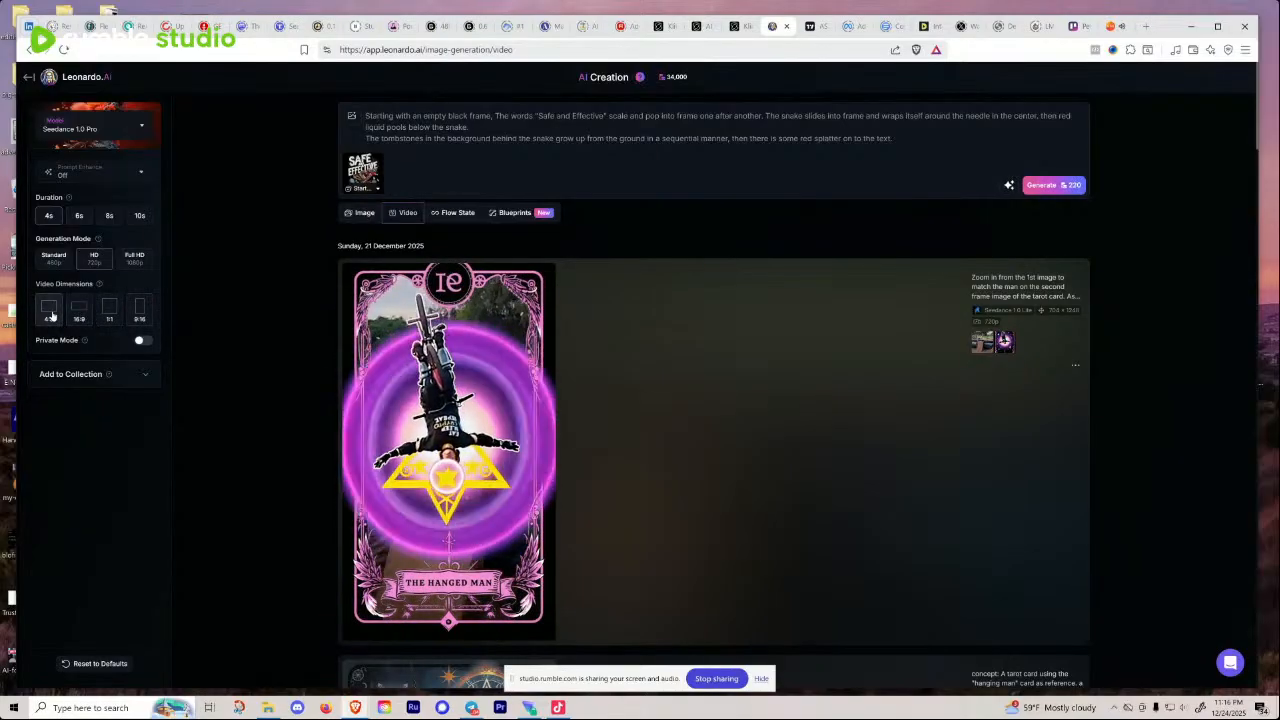
pyautogui.click(139, 312)
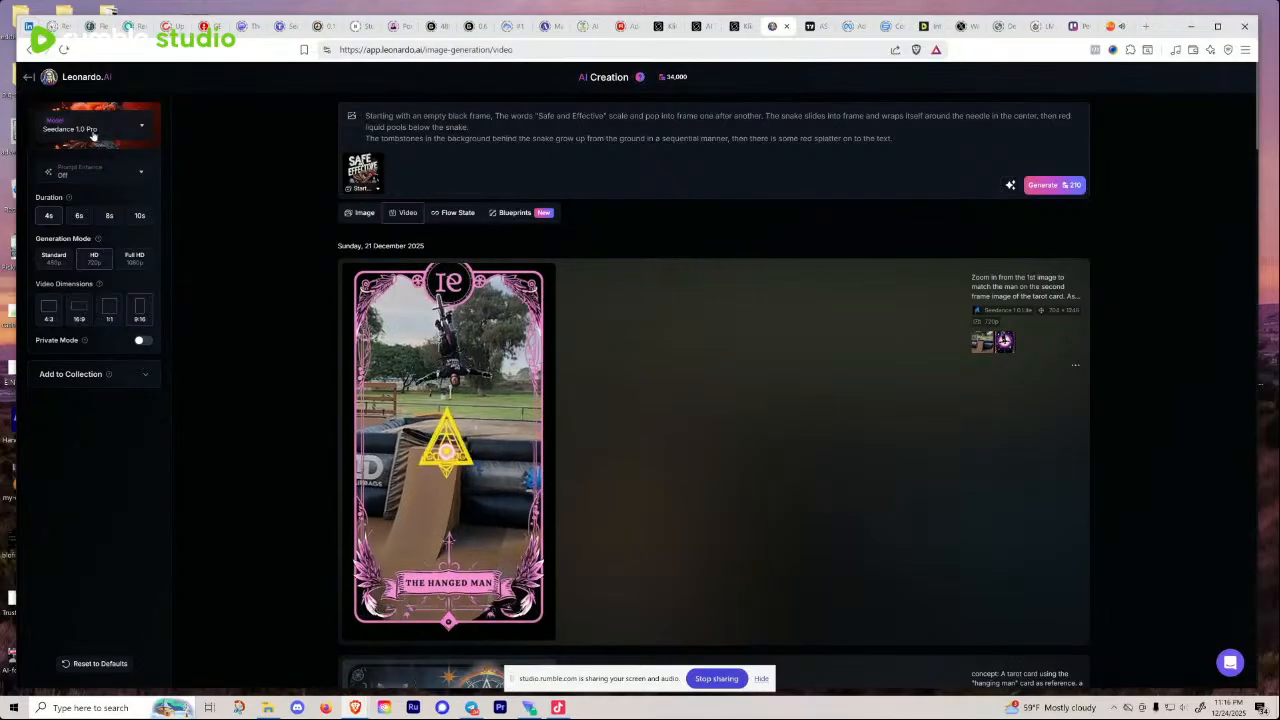
# Step: Compare the generation costs of the LTX-2, Veo 3 and Motion 2.0 video models by selecting them in turn
pyautogui.click(141, 130)
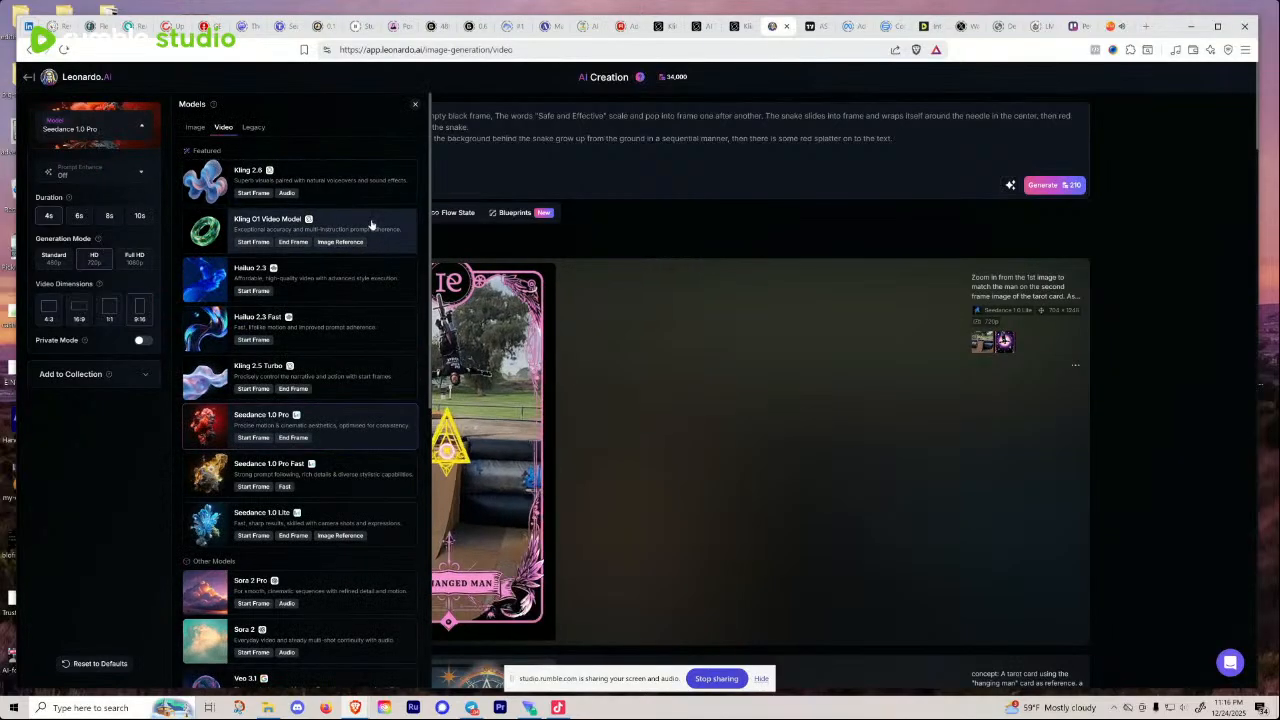
pyautogui.scroll(-5, 376, 245)
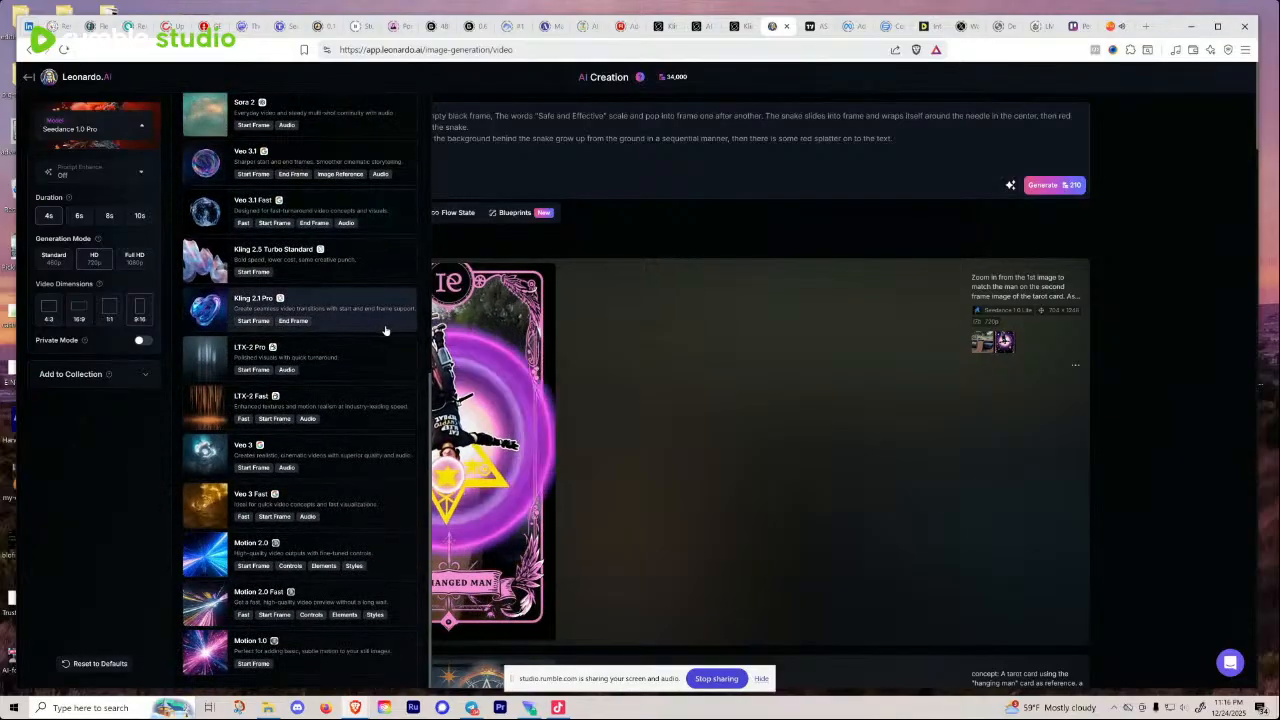
pyautogui.scroll(-3, 374, 357)
pyautogui.click(372, 369)
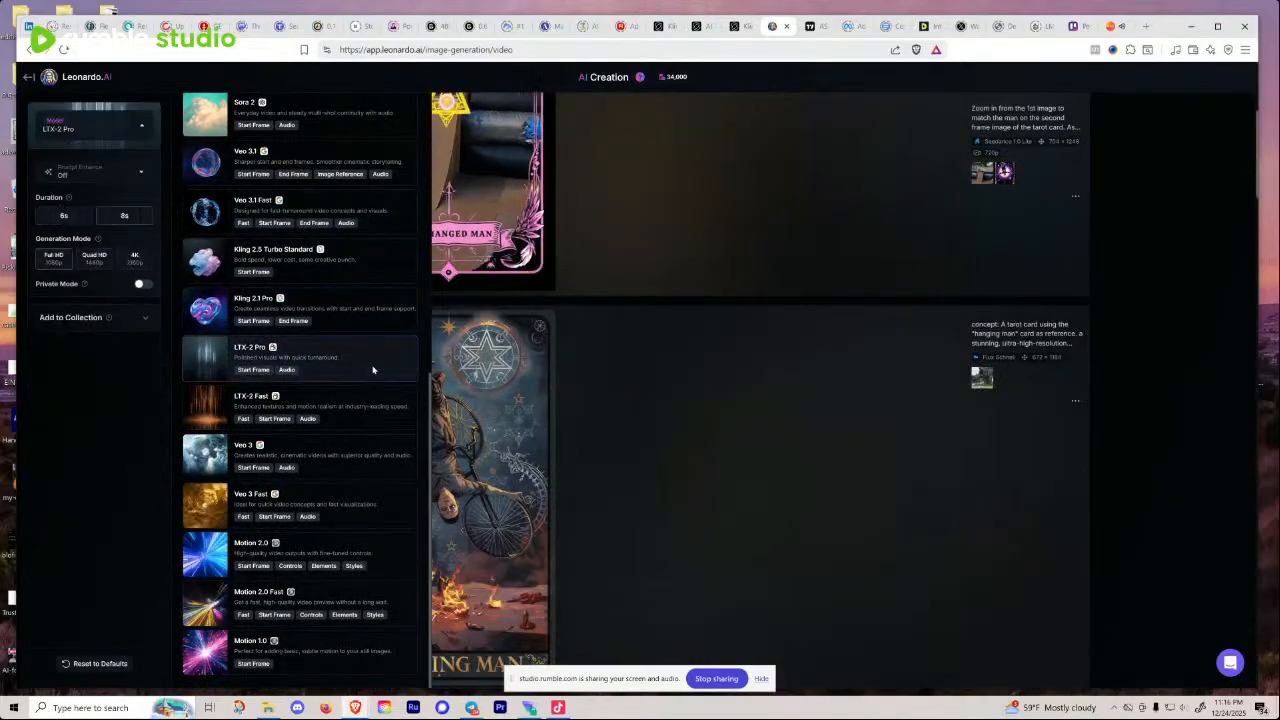
pyautogui.scroll(3, 615, 375)
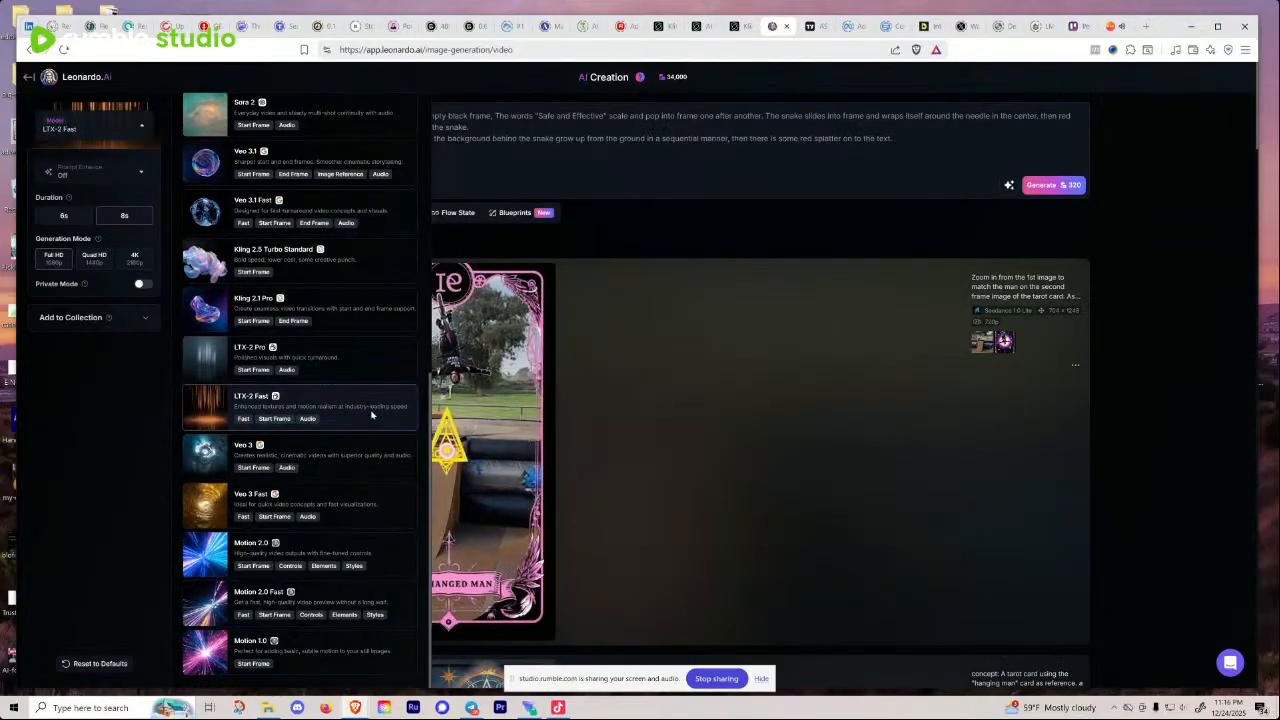
pyautogui.click(366, 474)
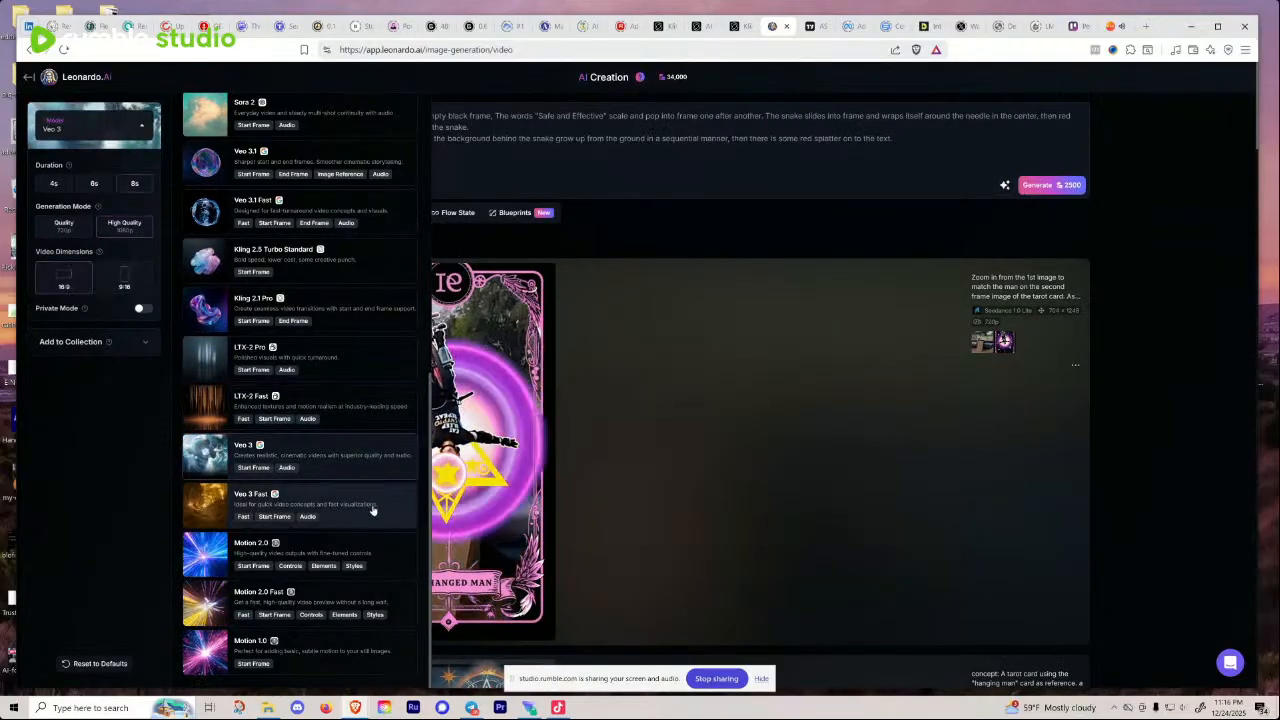
pyautogui.click(371, 510)
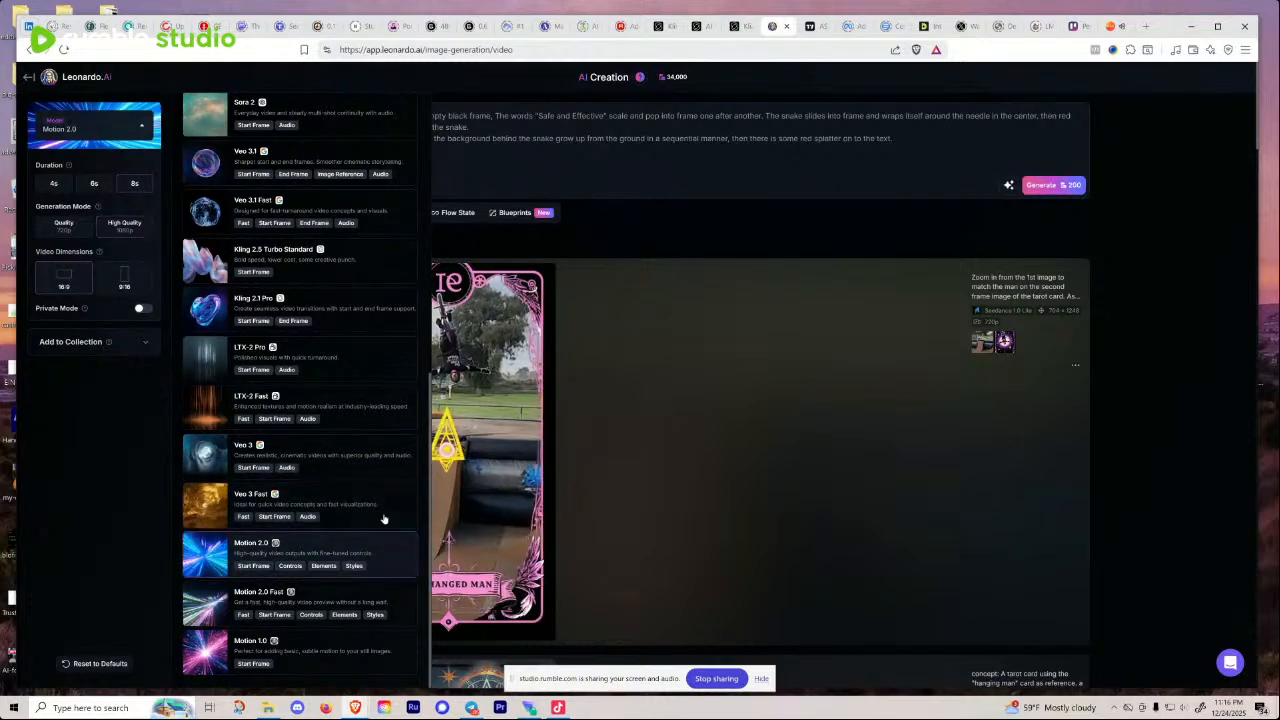
pyautogui.click(378, 558)
# Step: Compare the generation costs of the Kling 2.1 Pro, Kling 2.5 Turbo Standard, Sora 2 Pro and Sora 2 models
pyautogui.scroll(2, 382, 556)
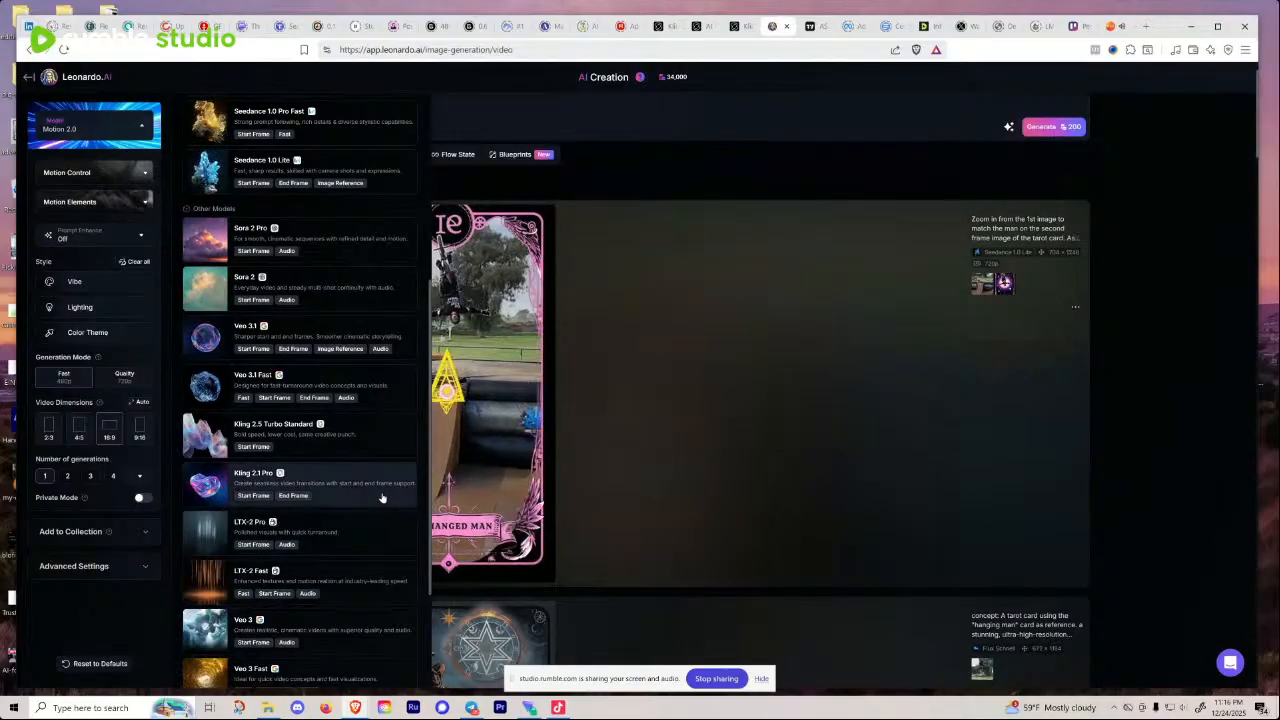
pyautogui.click(384, 494)
pyautogui.click(374, 437)
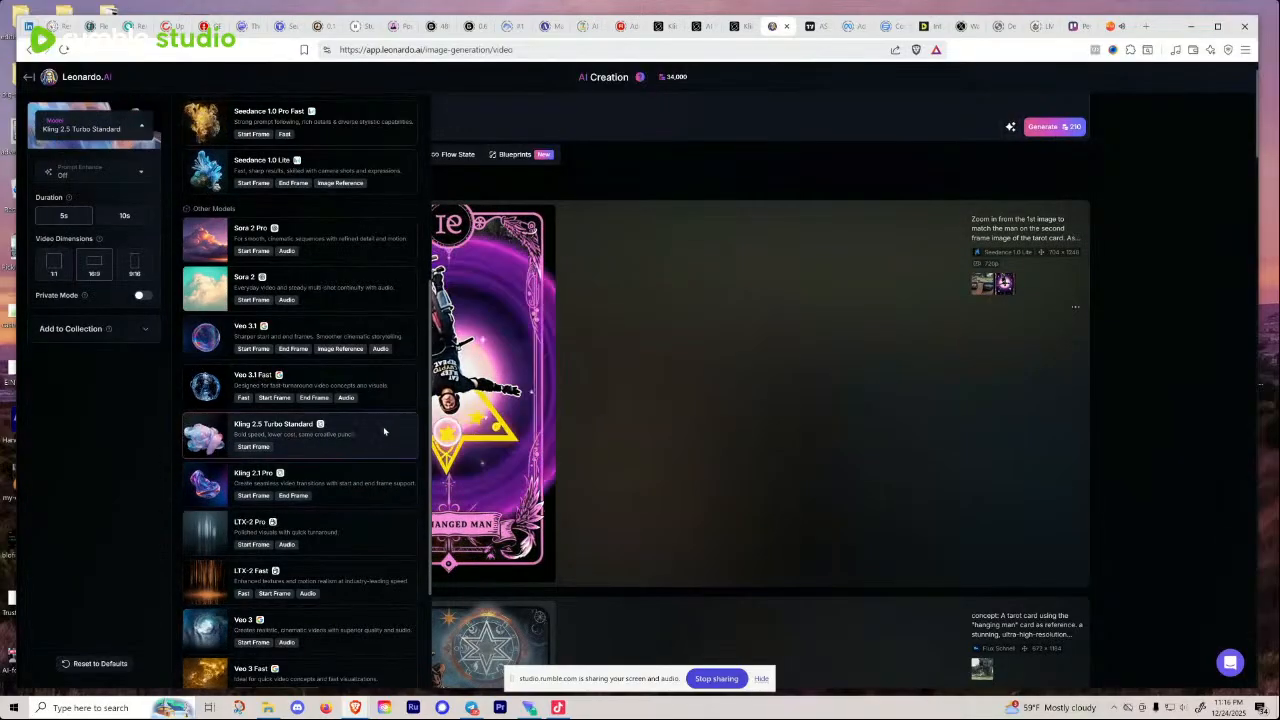
pyautogui.click(378, 292)
pyautogui.click(362, 252)
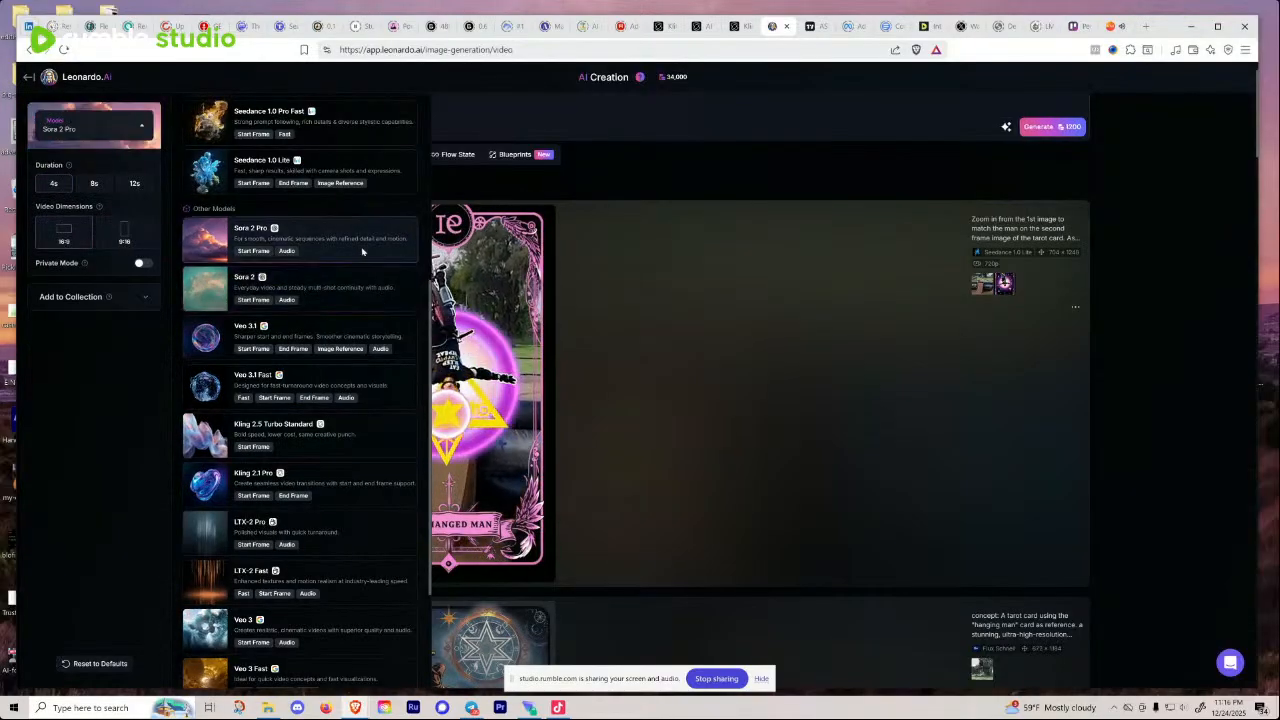
pyautogui.click(365, 302)
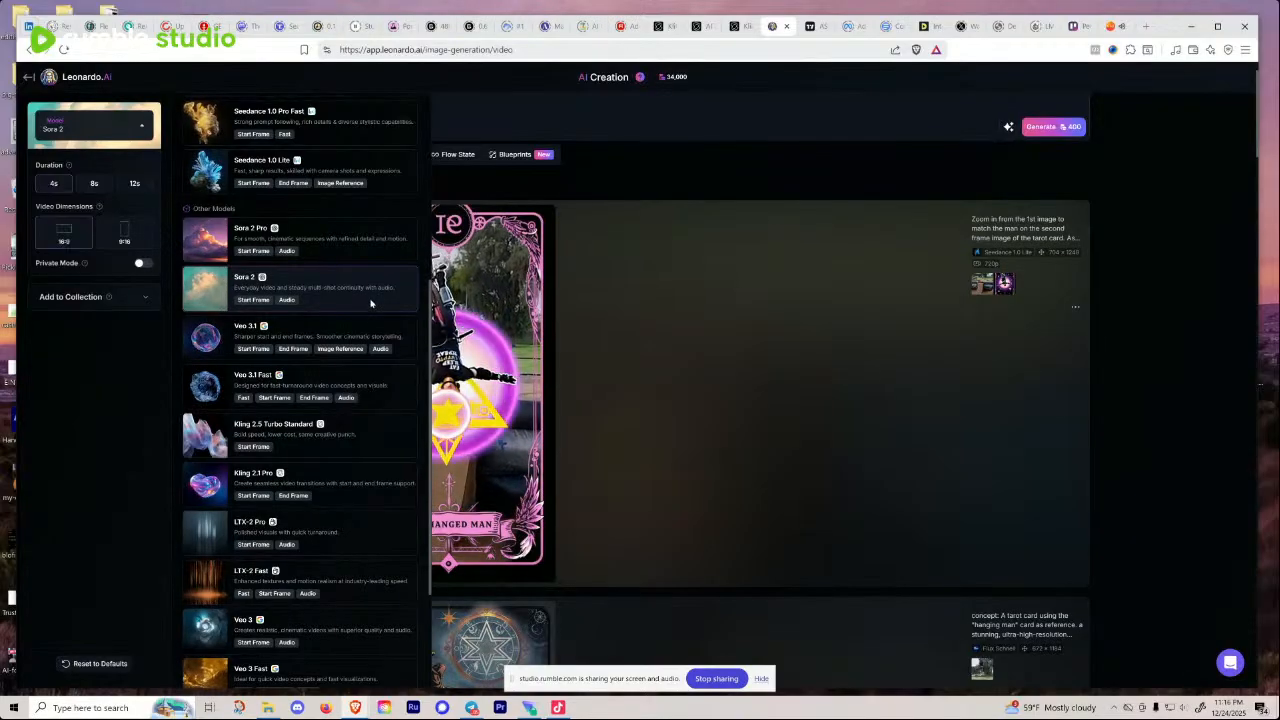
# Step: Compare the costs of the Seedance 1.0 Lite, Pro Fast and Pro models and choose Seedance 1.0 Pro Fast
pyautogui.scroll(3, 372, 335)
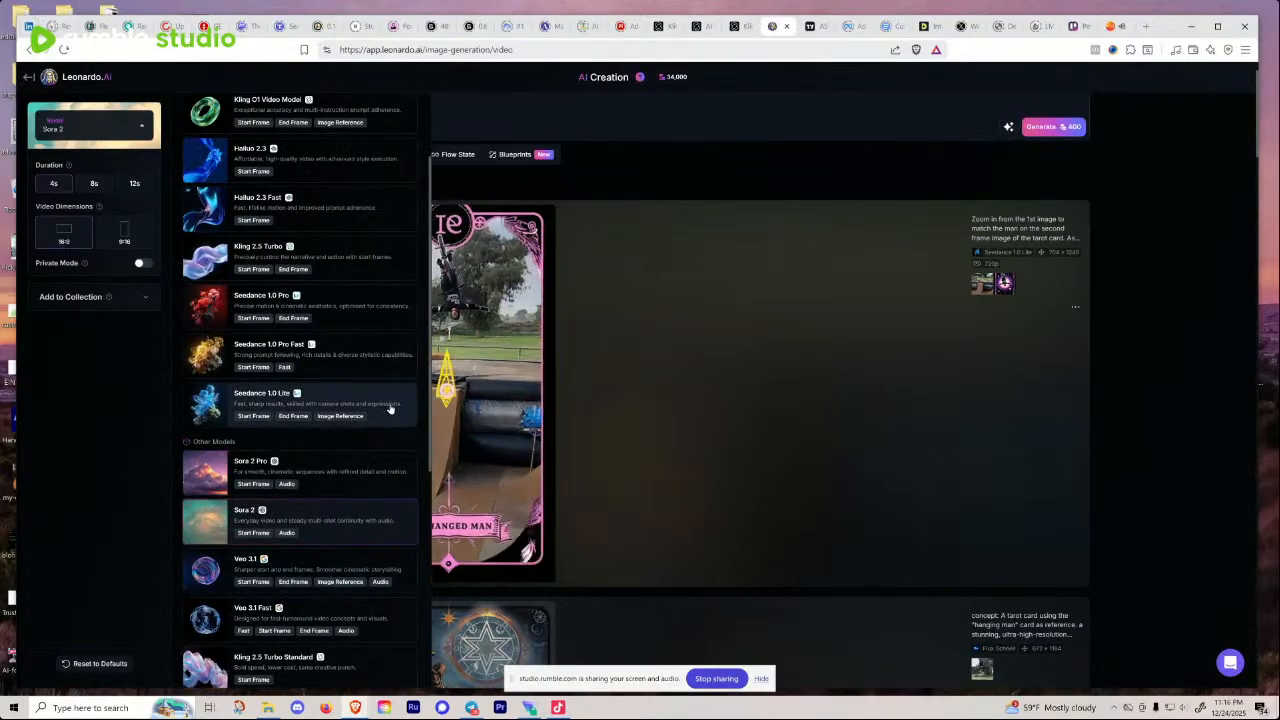
pyautogui.click(388, 410)
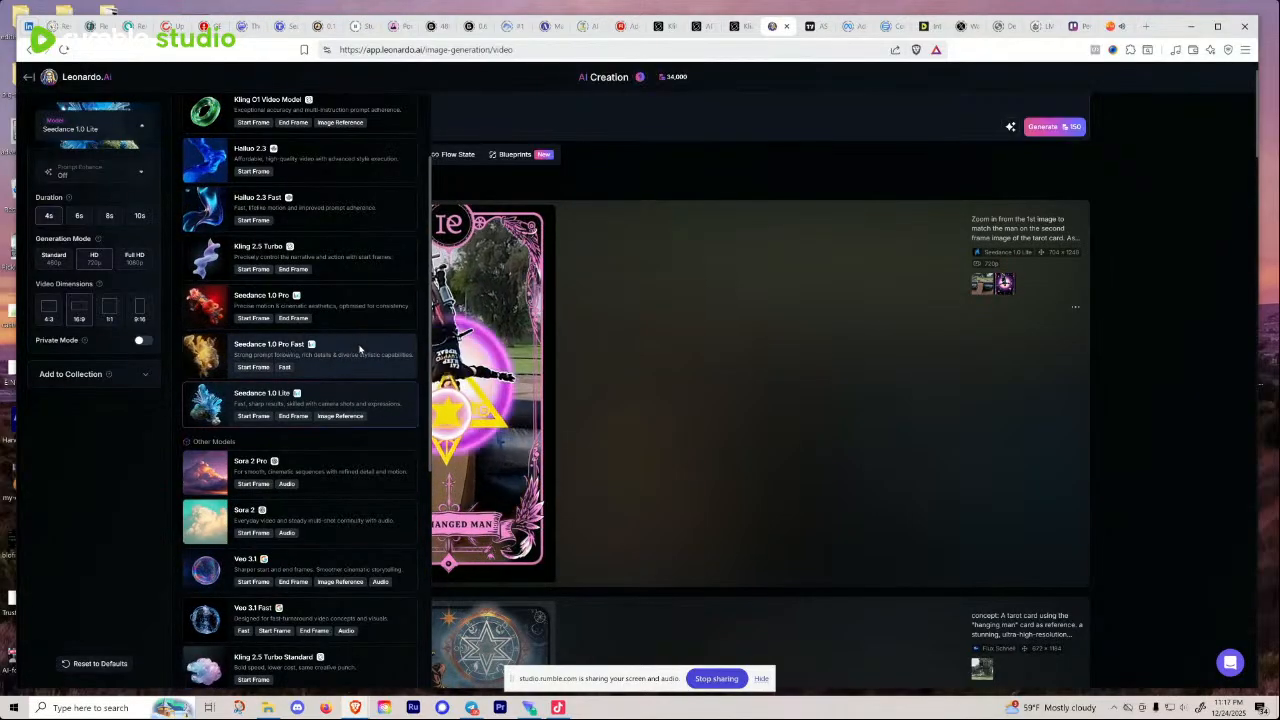
pyautogui.click(359, 350)
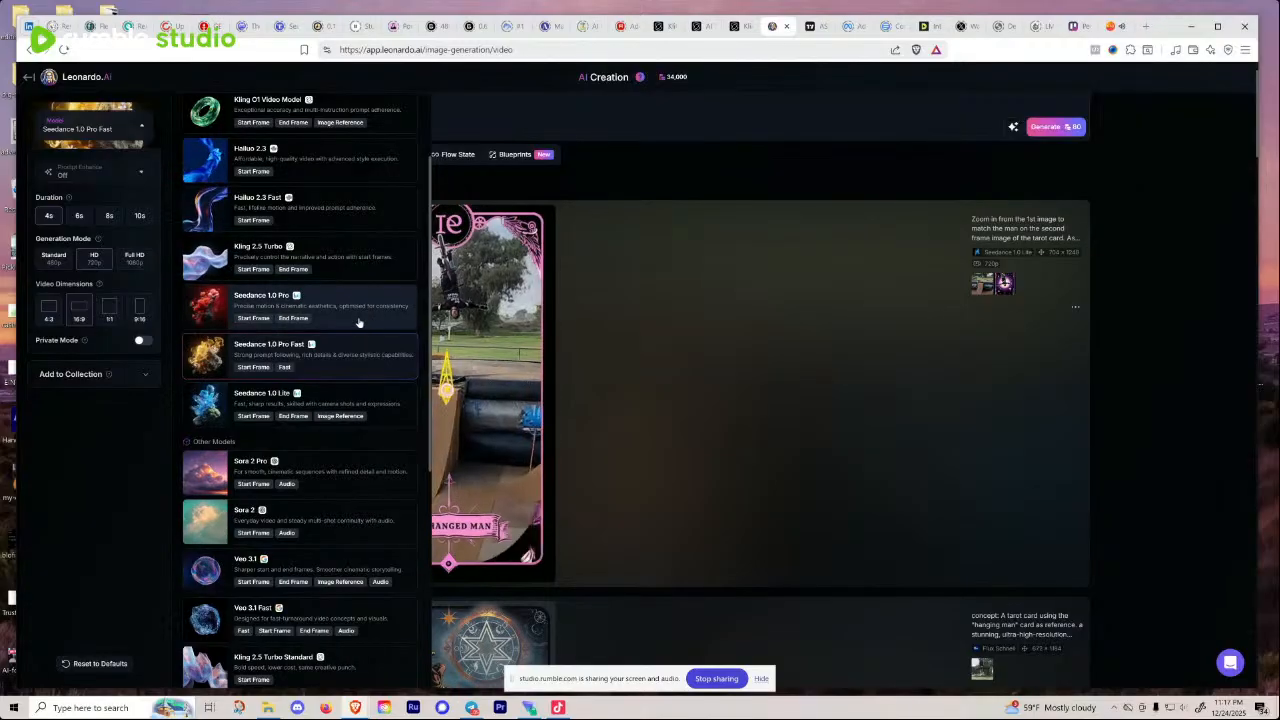
pyautogui.click(358, 318)
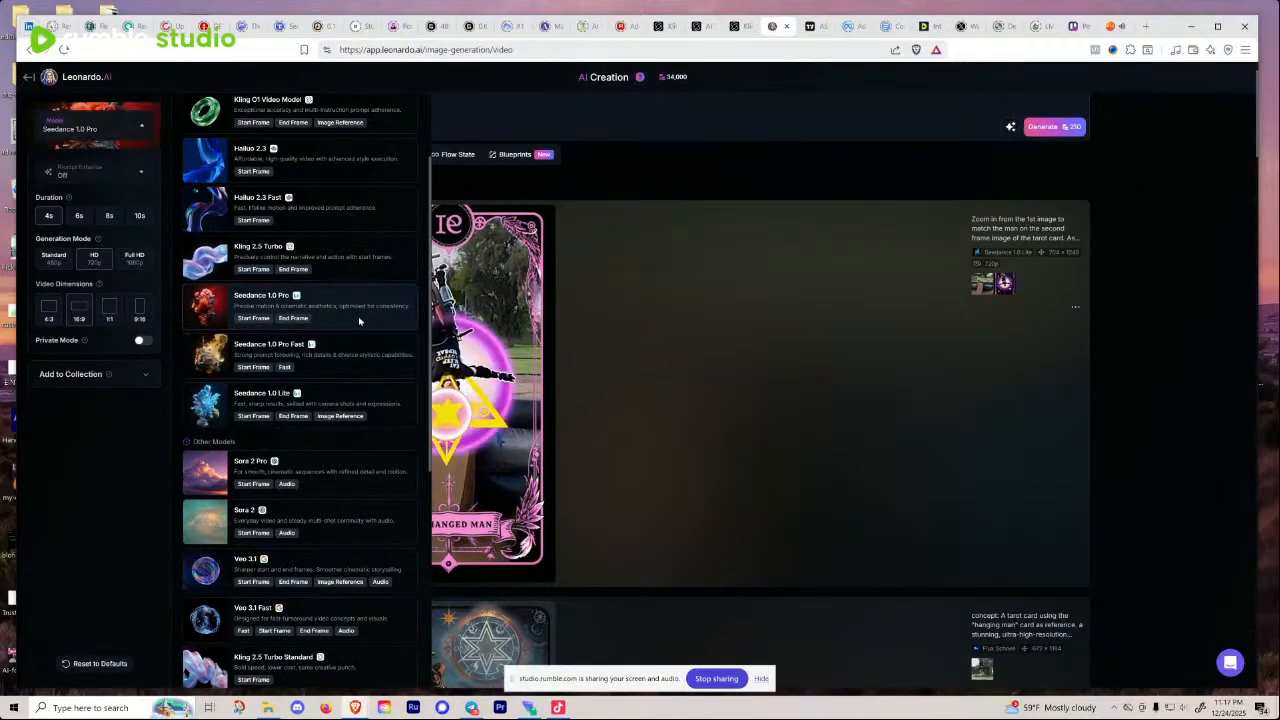
pyautogui.click(370, 363)
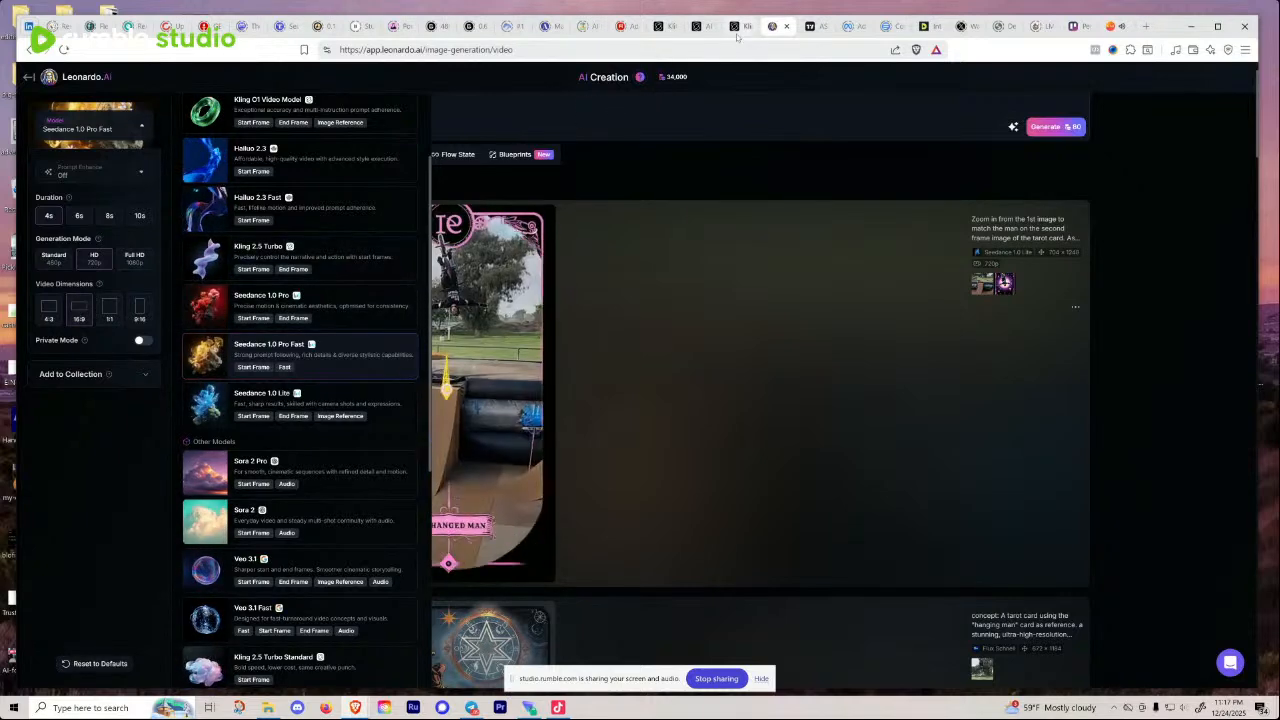
# Step: Switch to Kling AI and submit the same snake-and-needle prompt for generation again
pyautogui.click(700, 27)
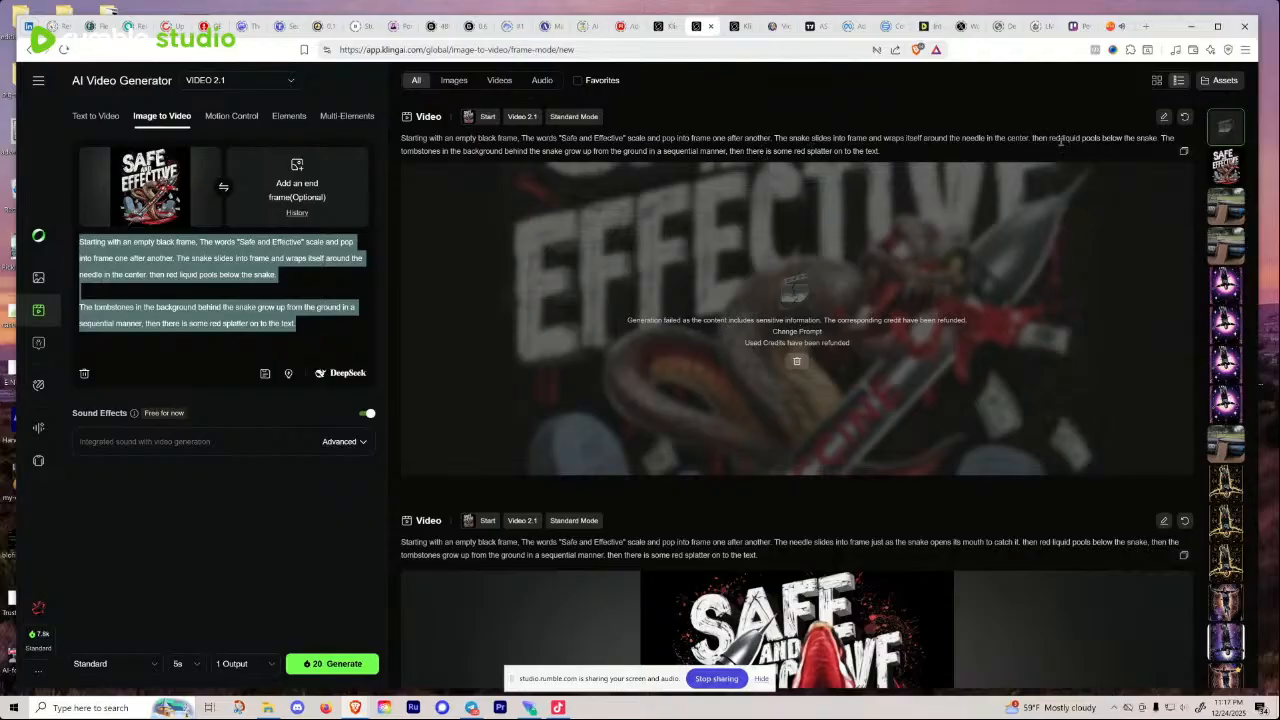
pyautogui.click(565, 152)
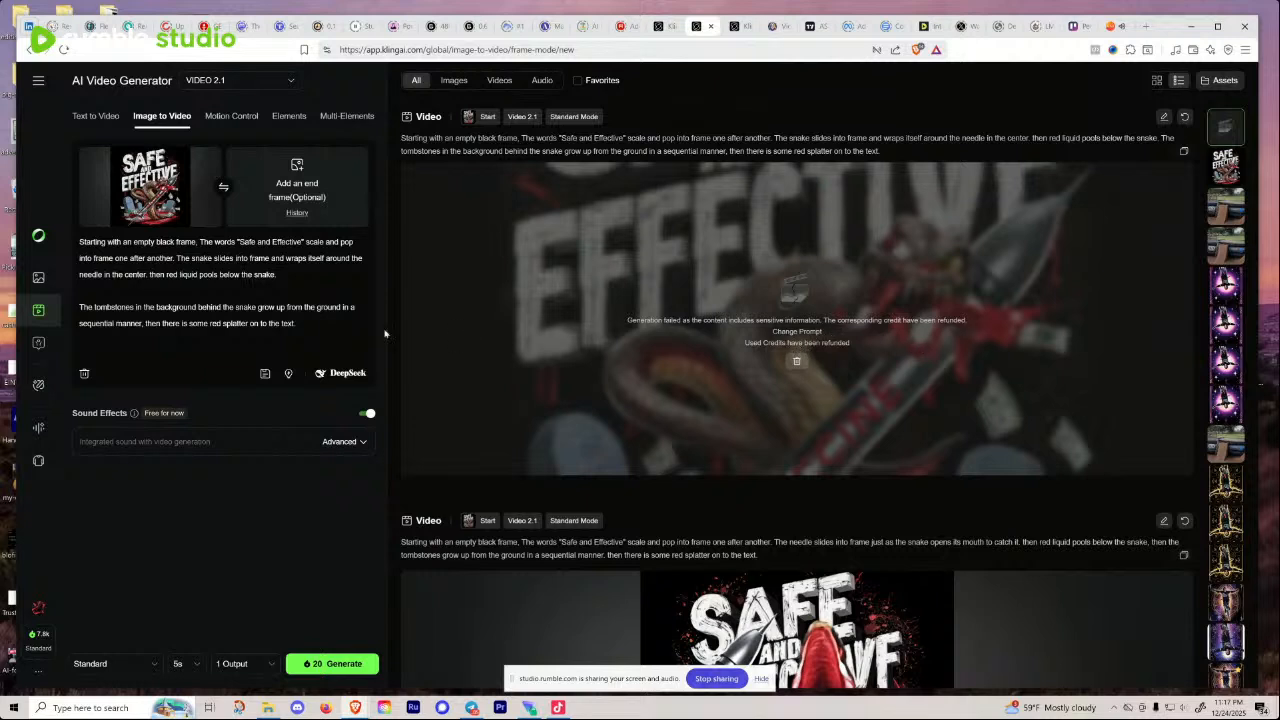
pyautogui.scroll(-2, 510, 335)
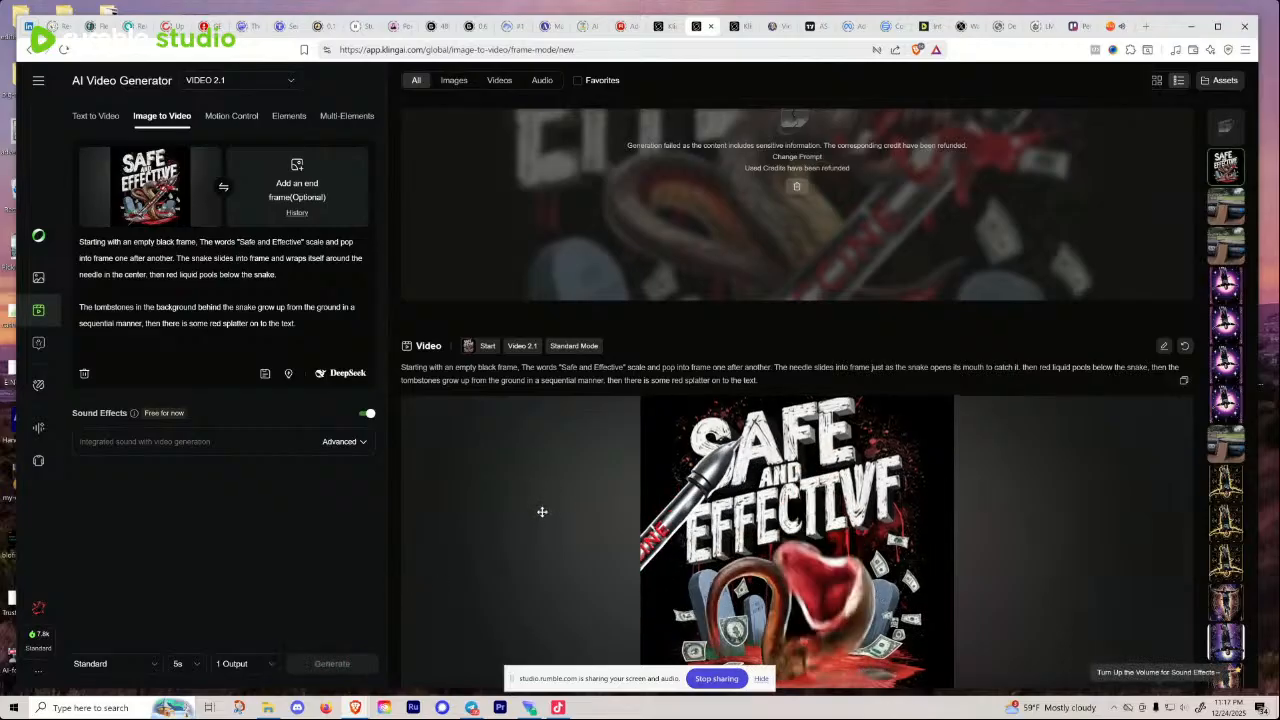
pyautogui.scroll(2, 543, 514)
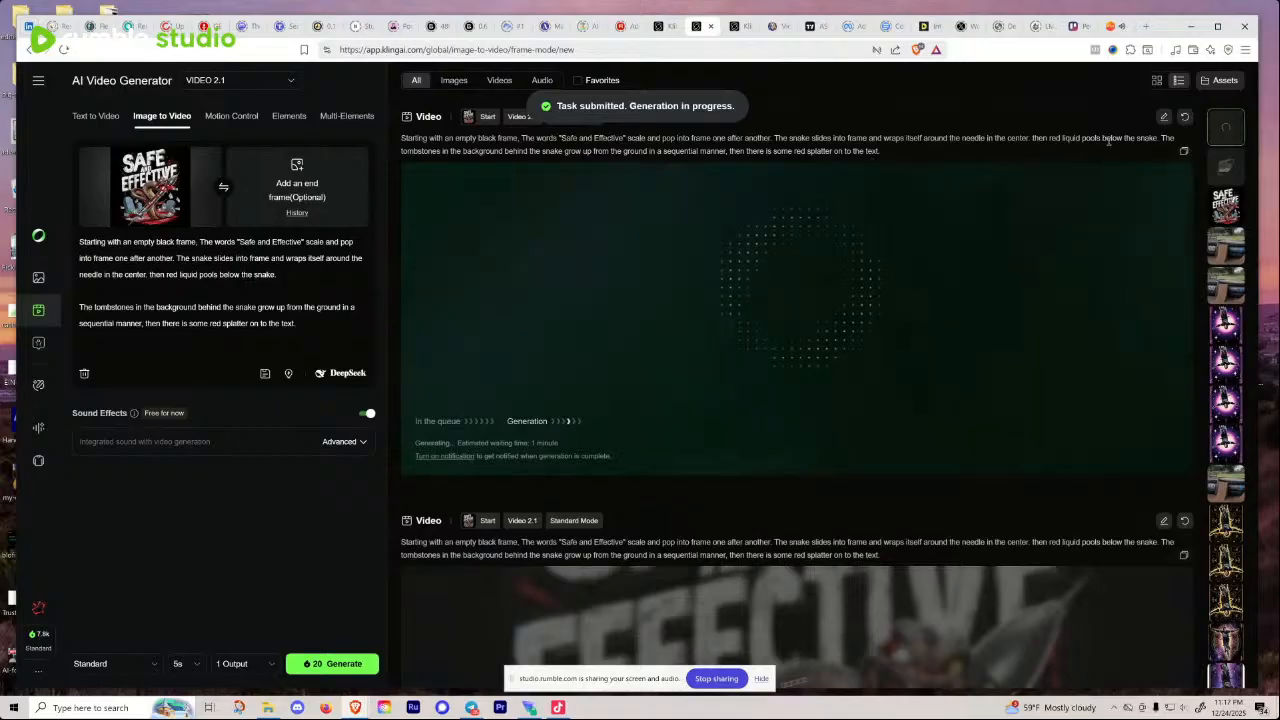
# Step: Review the earlier needle-and-snake video and the new generation's progress, and return to Leonardo.Ai
pyautogui.scroll(-3, 979, 346)
pyautogui.scroll(-3, 975, 355)
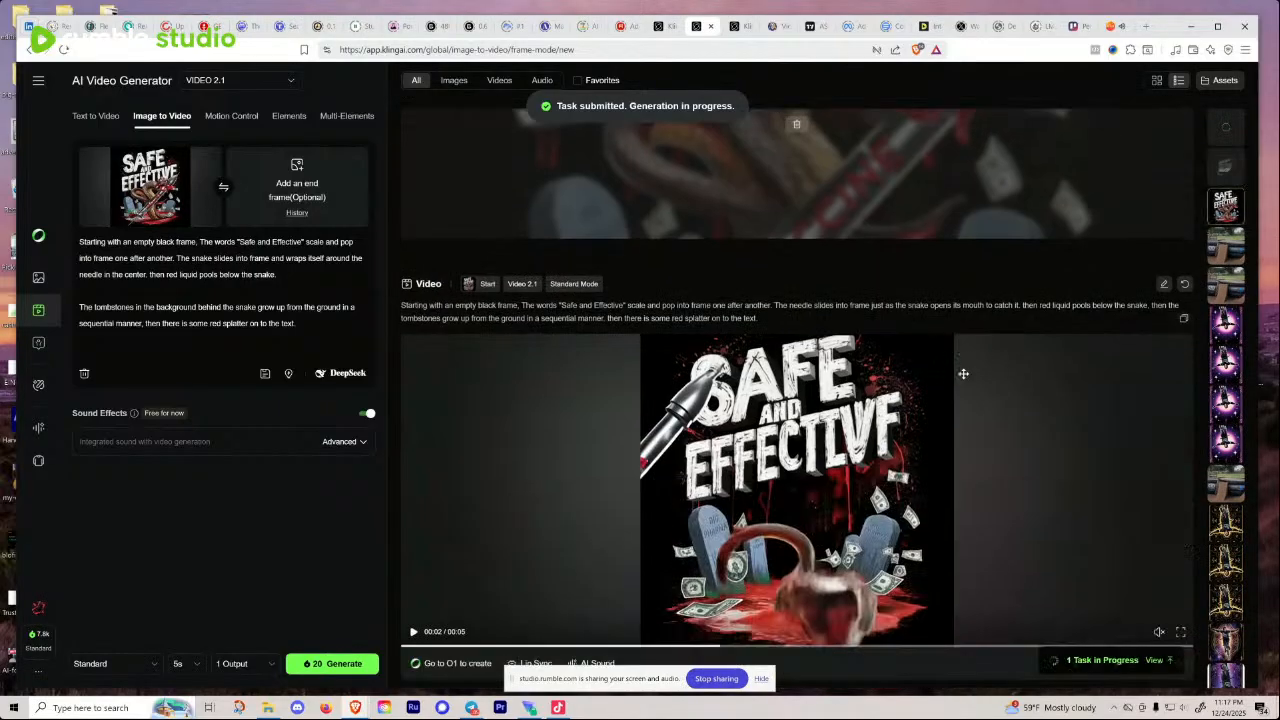
pyautogui.scroll(6, 968, 361)
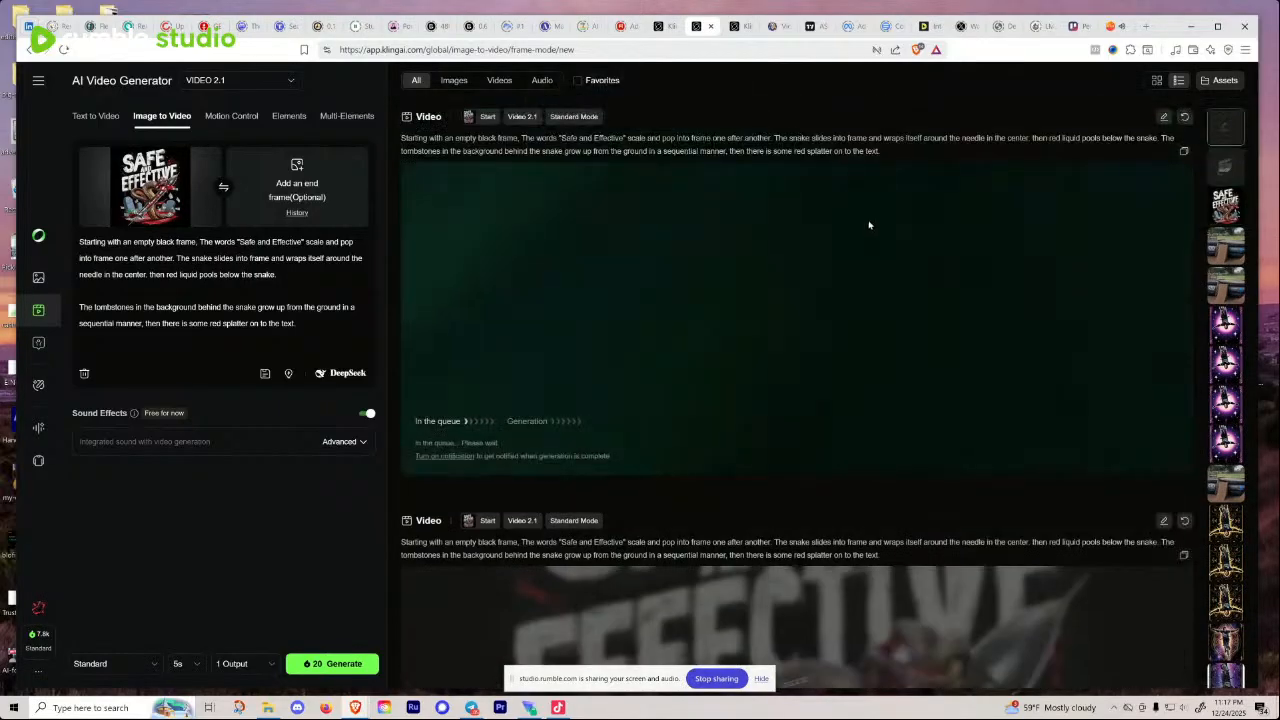
pyautogui.click(778, 28)
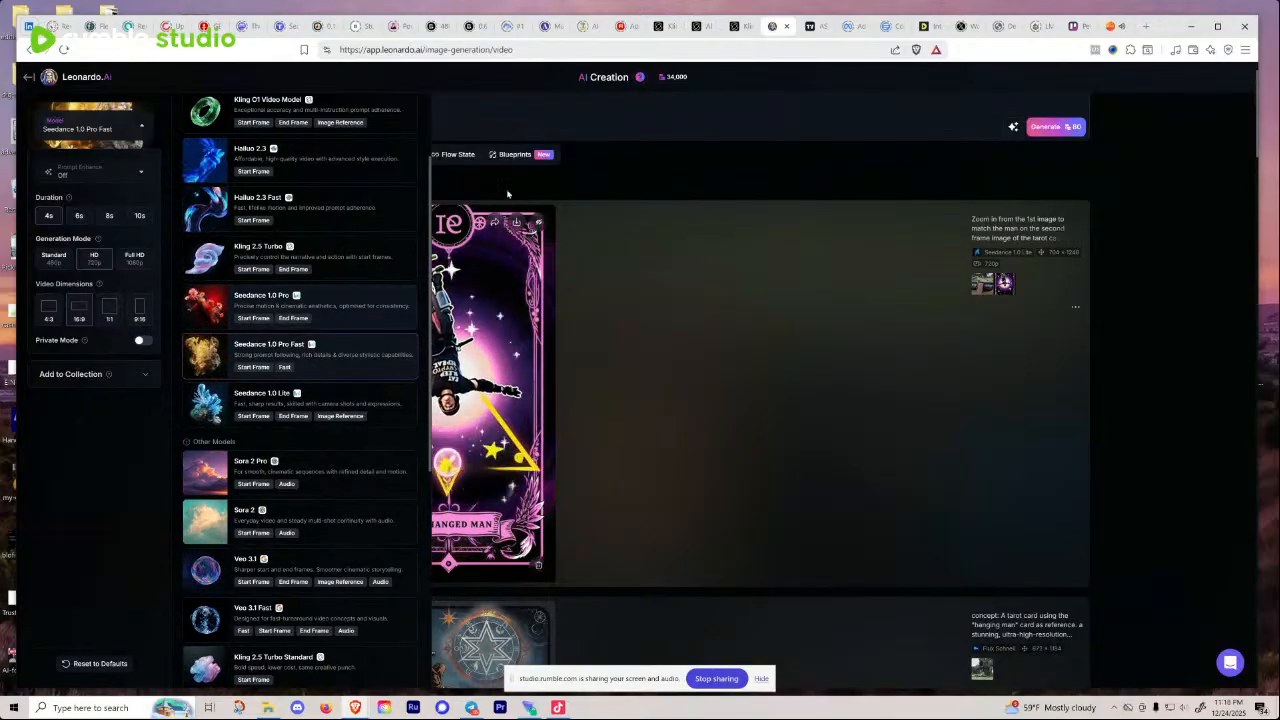
# Step: Set the video dimensions to 9:16 and generate the "Safe and Effective" video with Seedance 1.0 Pro Fast
pyautogui.click(606, 132)
pyautogui.click(367, 190)
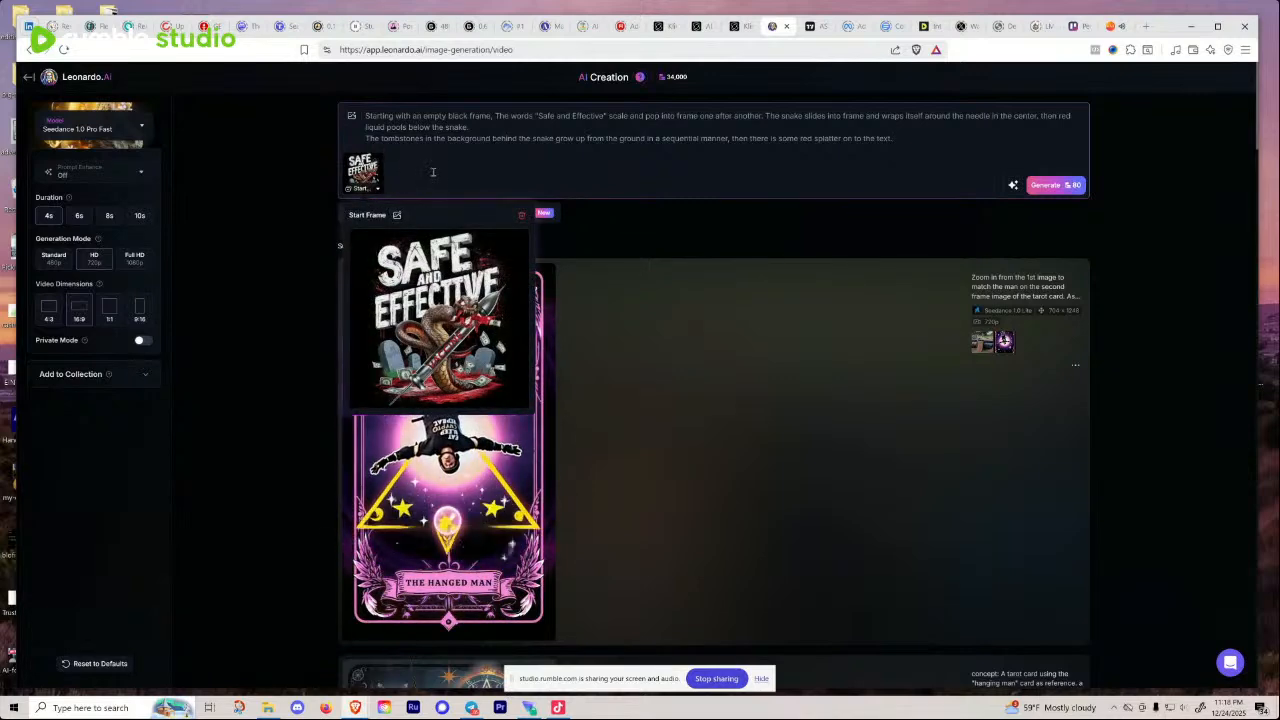
pyautogui.click(141, 316)
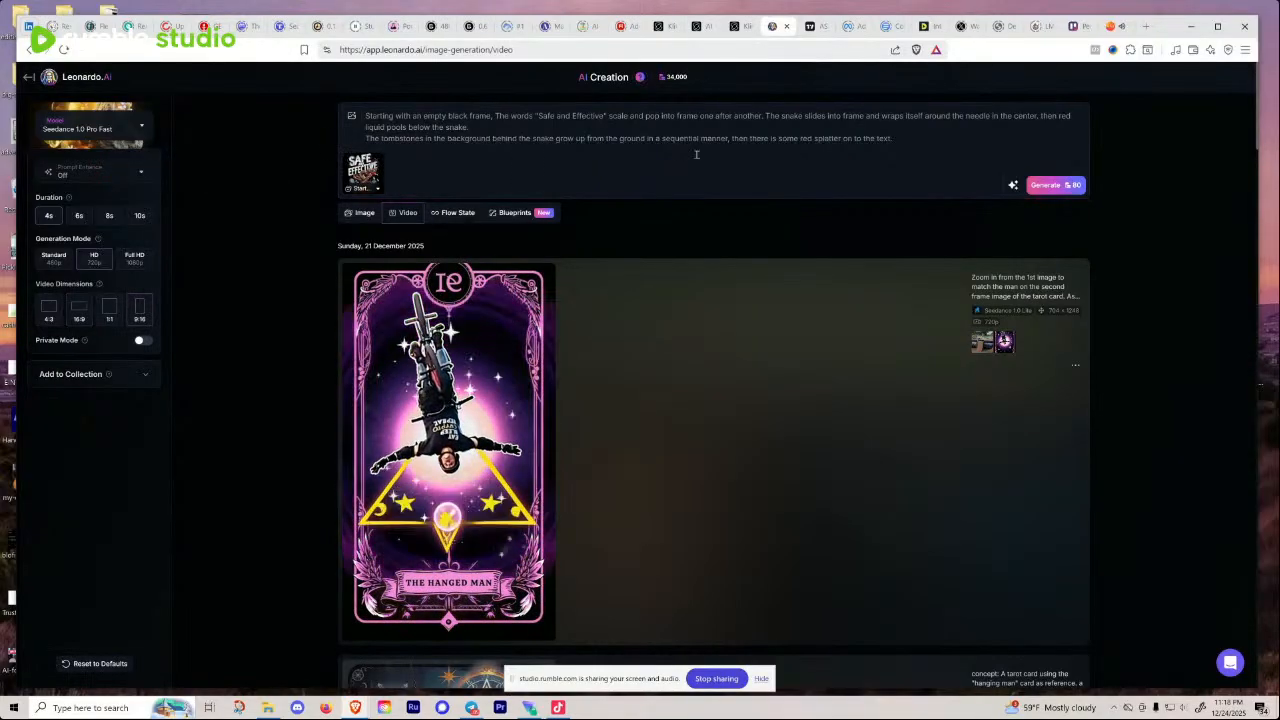
pyautogui.click(1057, 189)
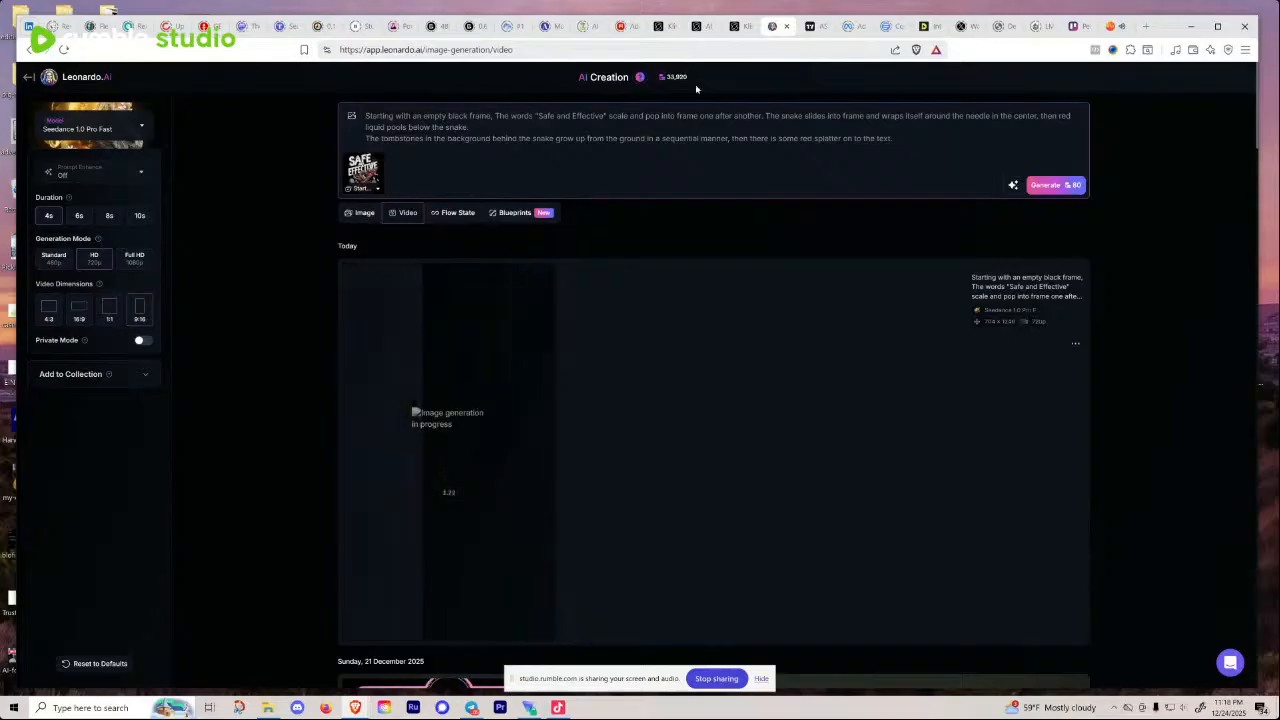
# Step: Check the progress of the snake-and-needle generations in Kling AI and Leonardo.Ai, ending in Kling AI's video generator
pyautogui.click(741, 27)
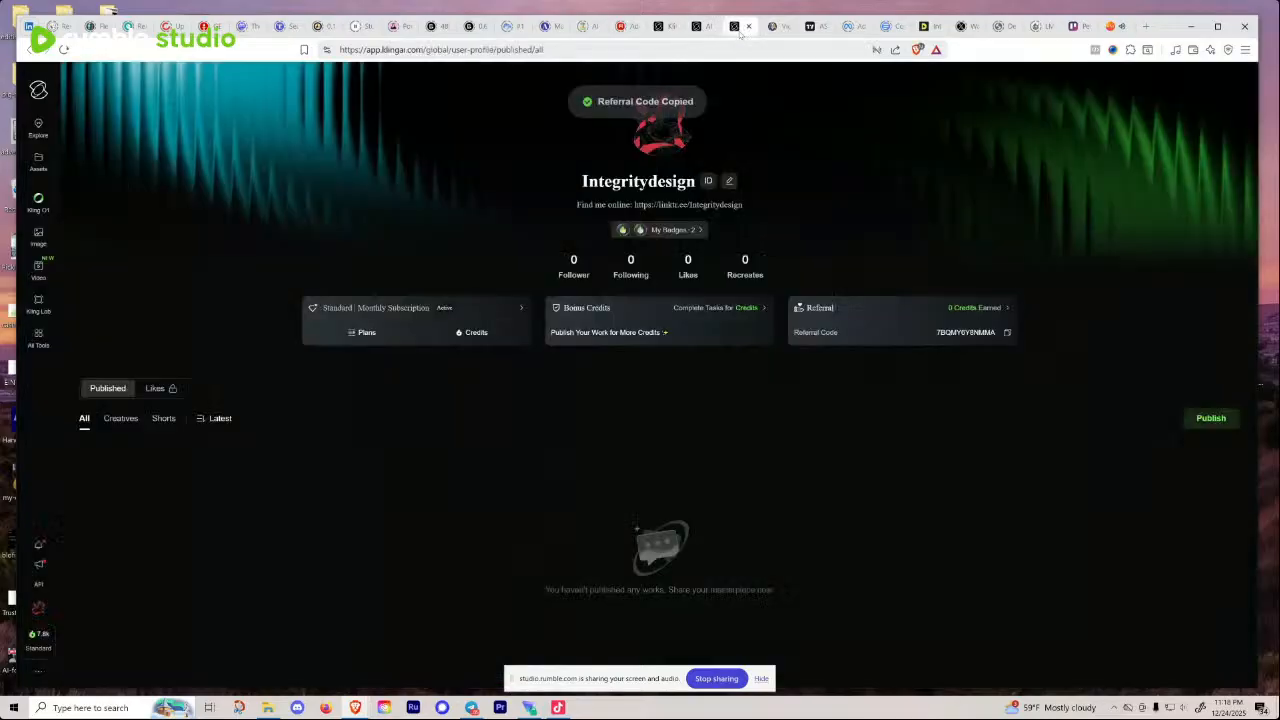
pyautogui.click(699, 27)
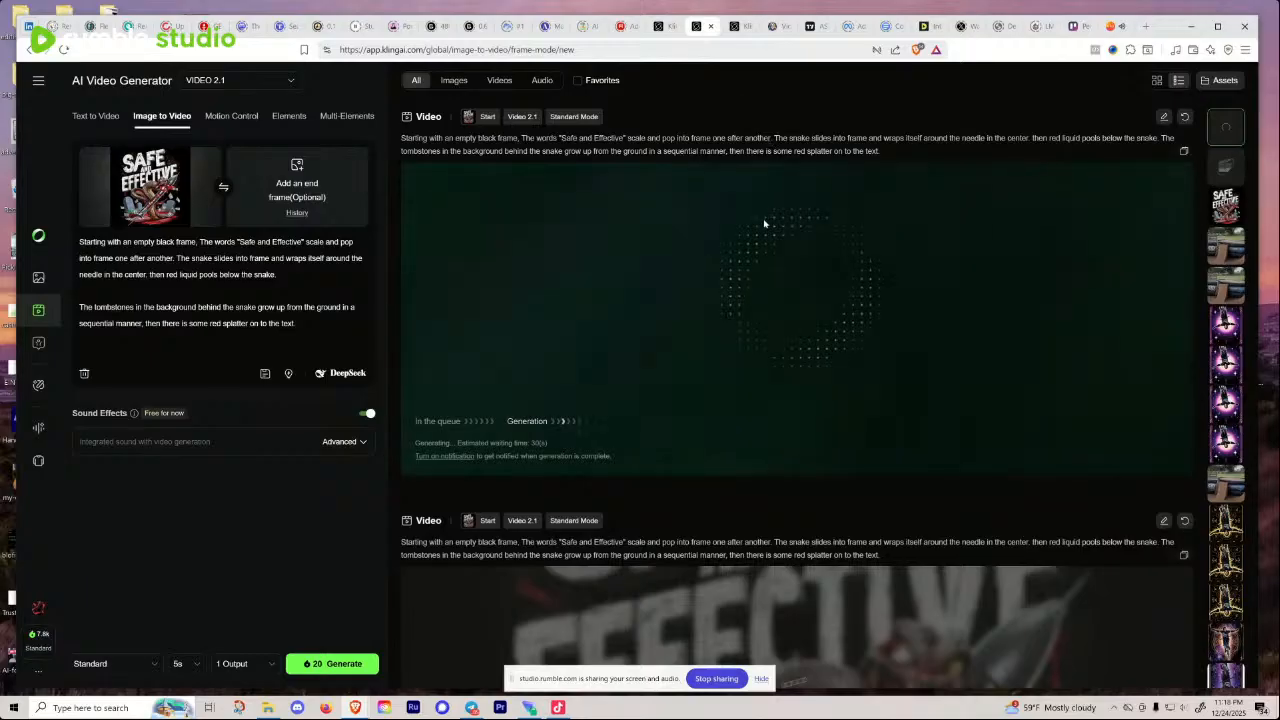
pyautogui.scroll(-2, 770, 240)
pyautogui.click(774, 26)
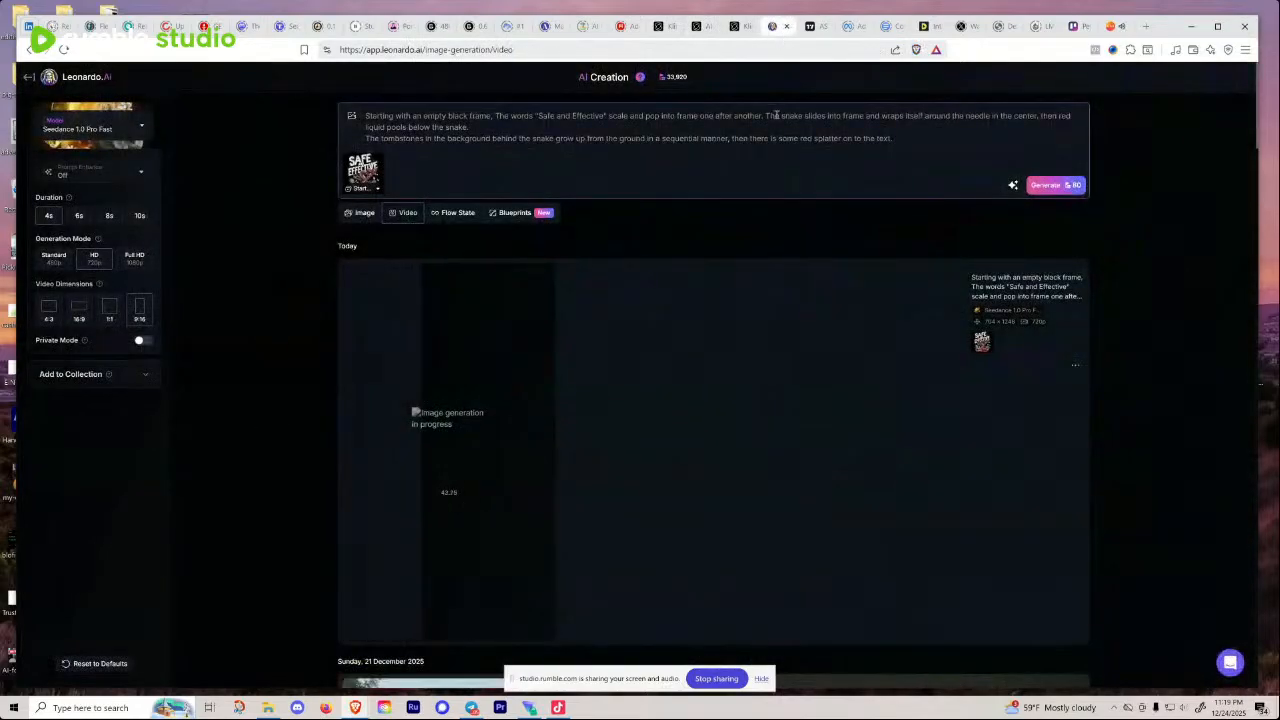
pyautogui.scroll(-1, 792, 180)
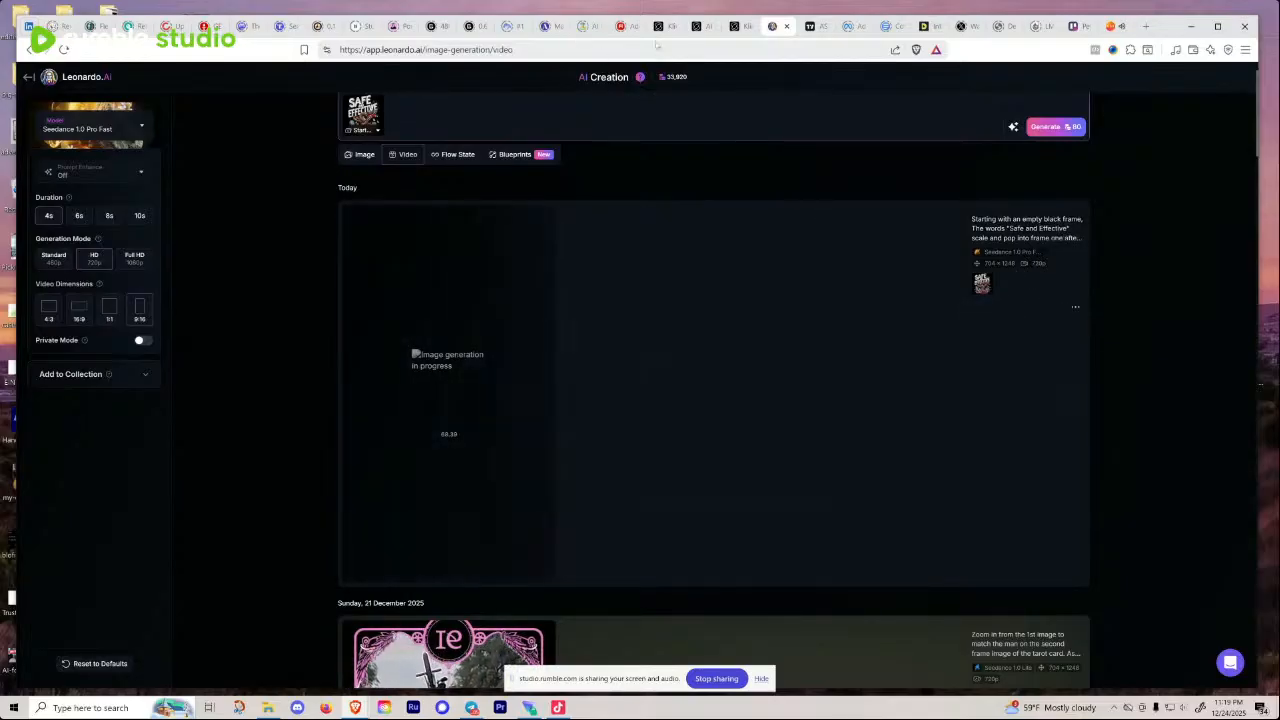
pyautogui.click(738, 30)
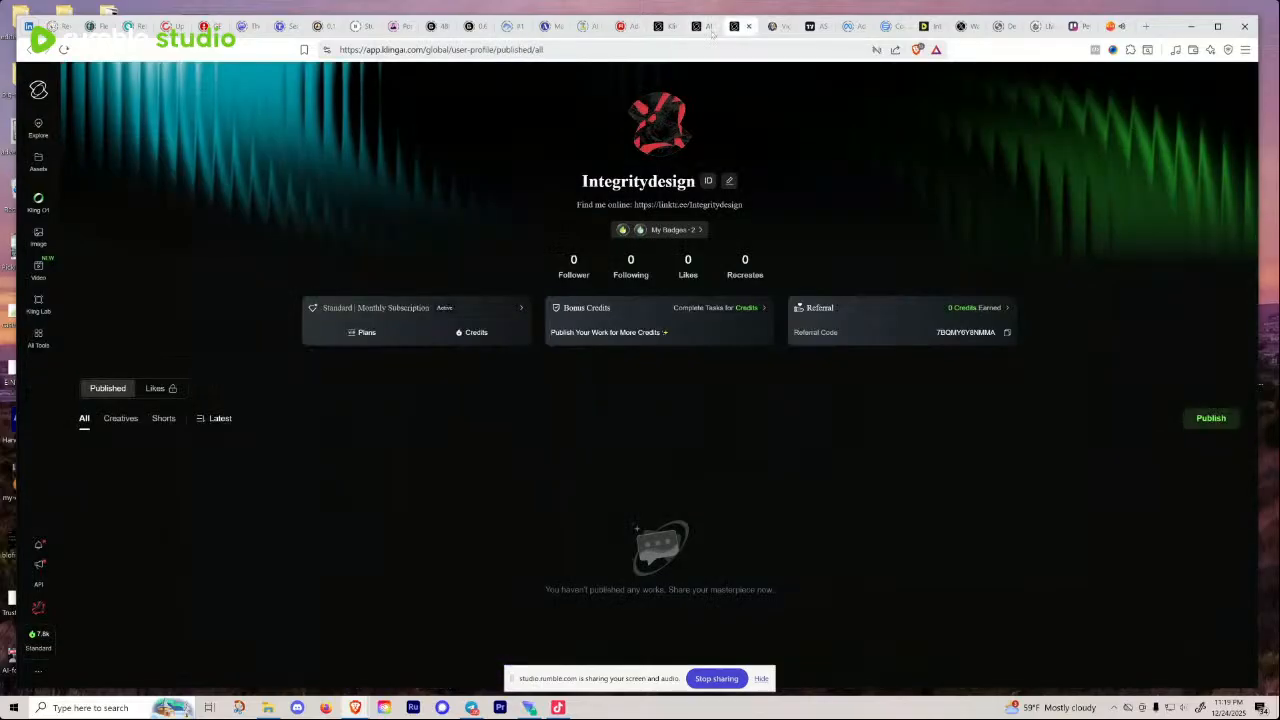
pyautogui.click(703, 30)
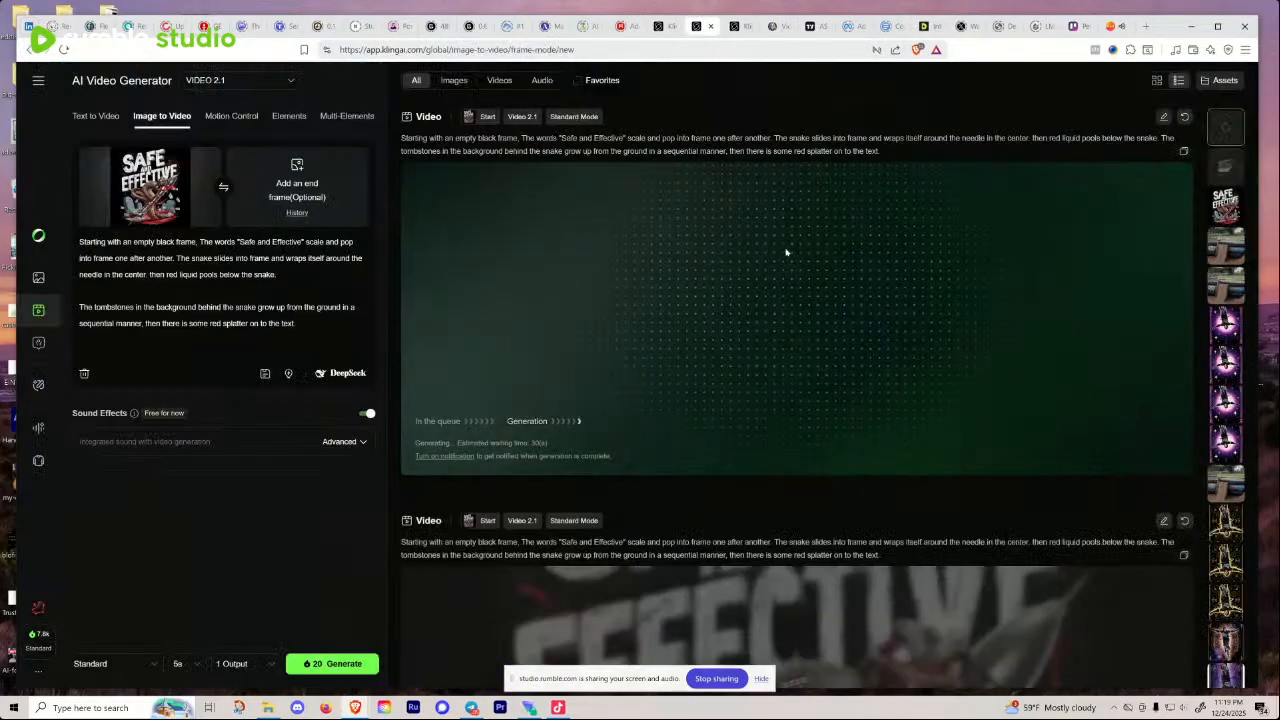
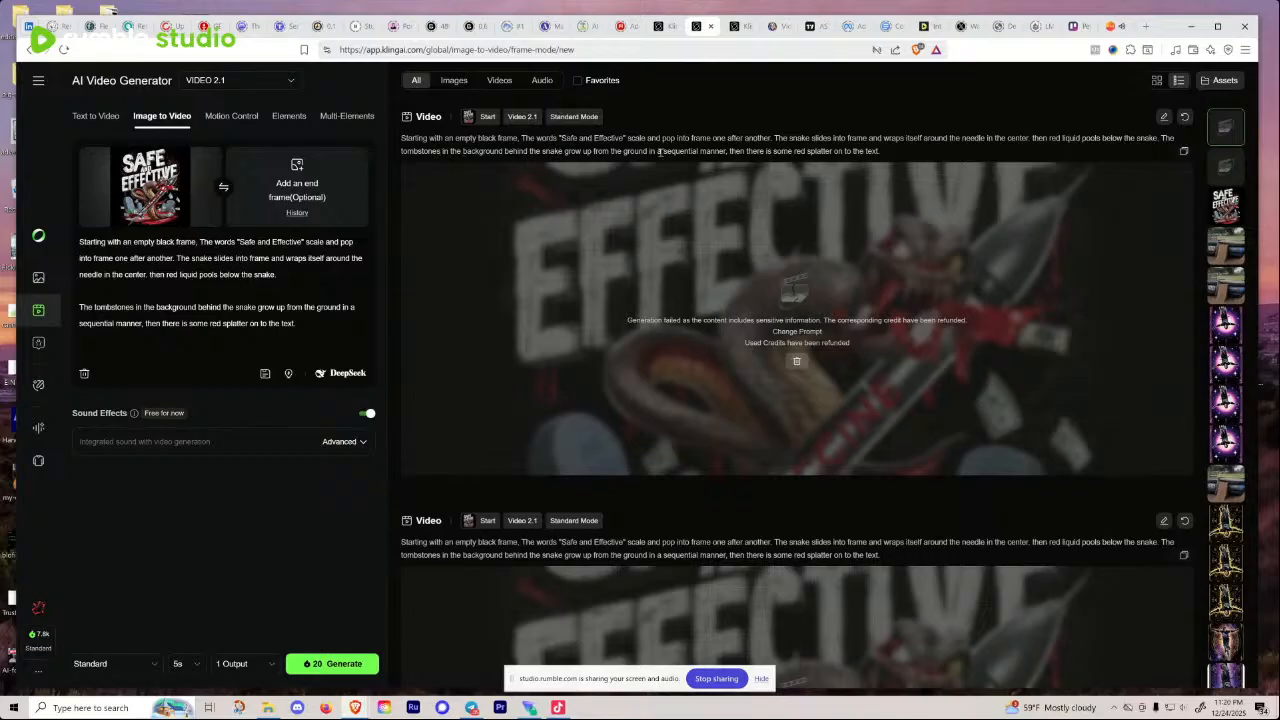
# Step: Compare the prompts of the two newest snake generations with the earlier needle-and-snake video's prompt
pyautogui.scroll(-5, 916, 220)
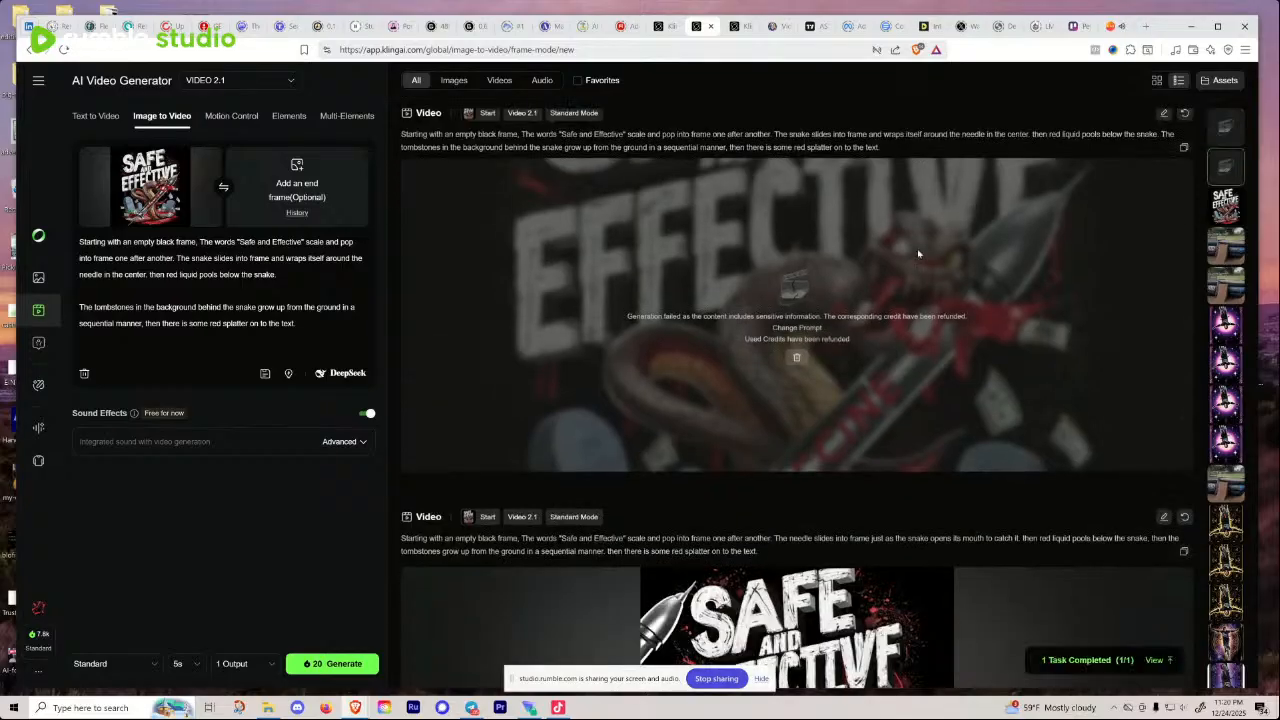
pyautogui.scroll(1, 906, 256)
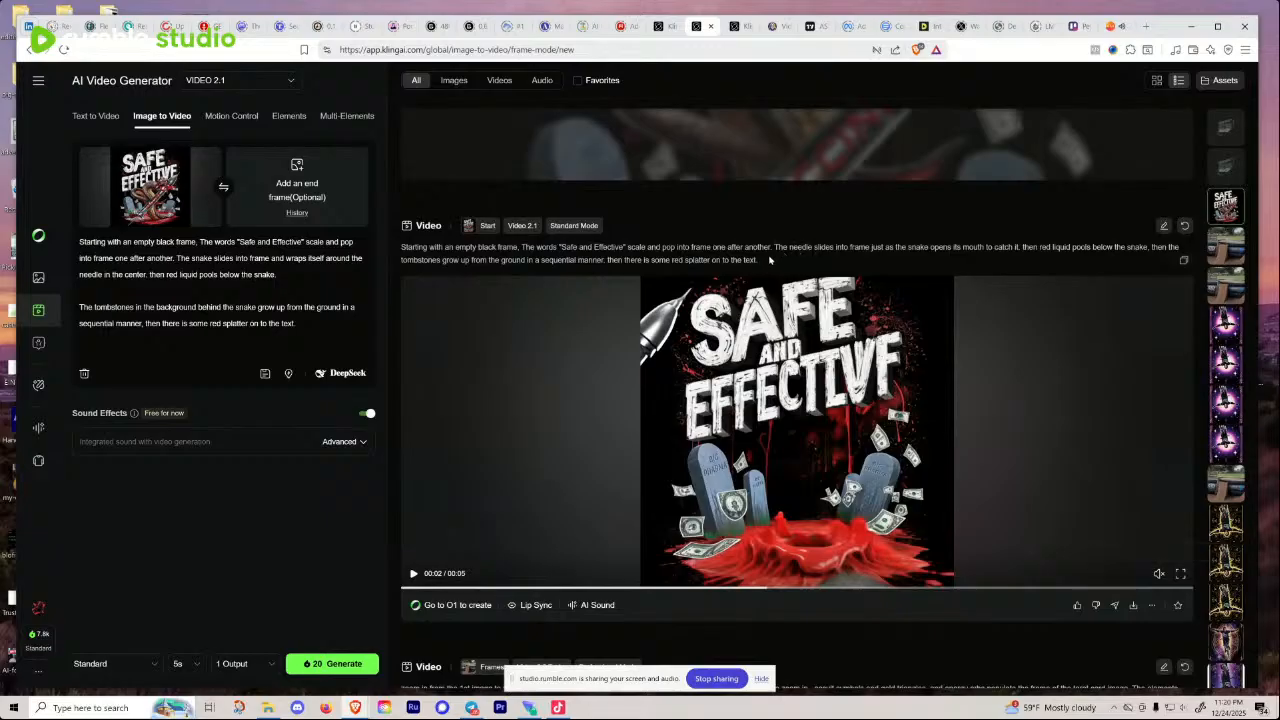
pyautogui.moveTo(763, 261); pyautogui.dragTo(560, 261)
pyautogui.scroll(5, 700, 222)
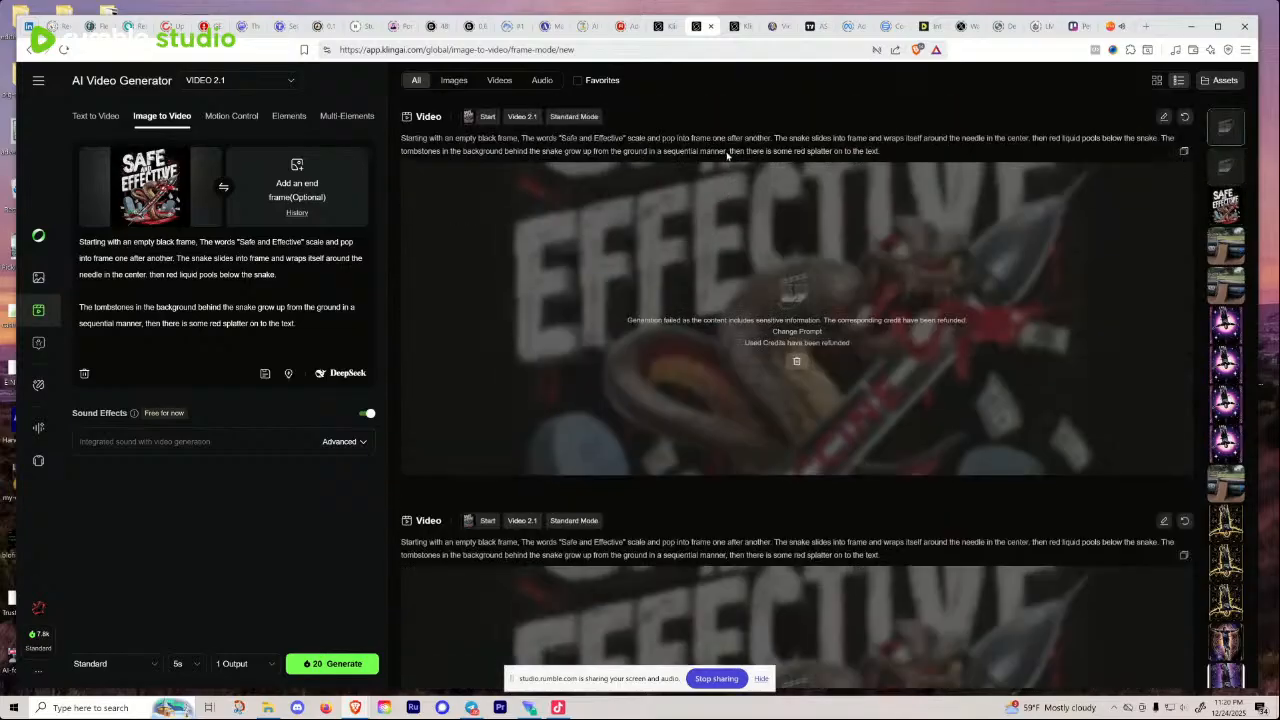
pyautogui.scroll(-5, 728, 155)
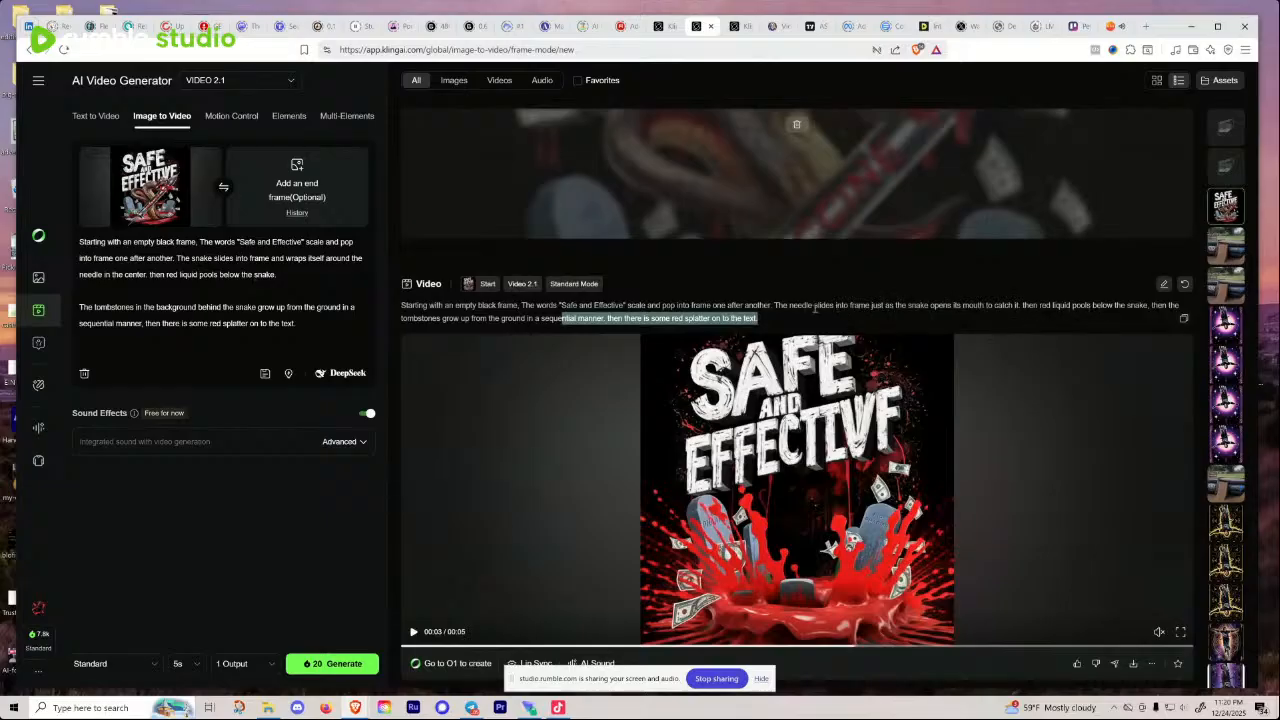
pyautogui.scroll(5, 792, 308)
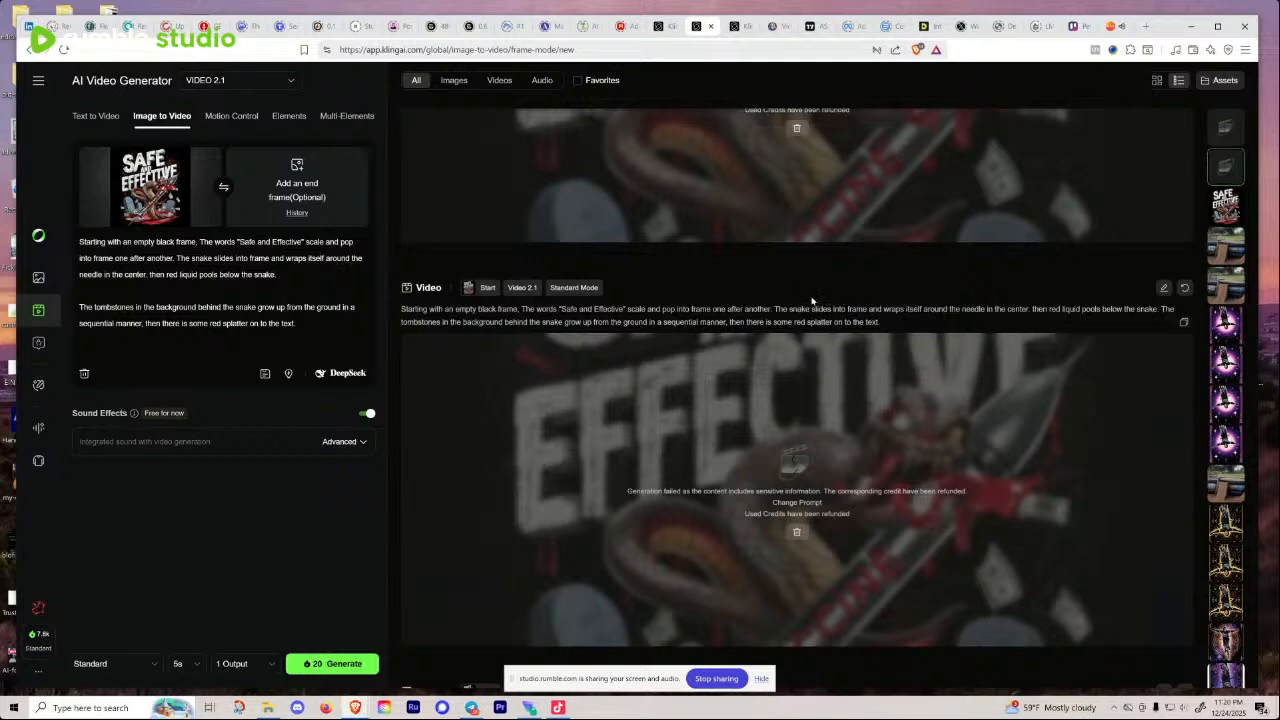
pyautogui.scroll(-2, 812, 300)
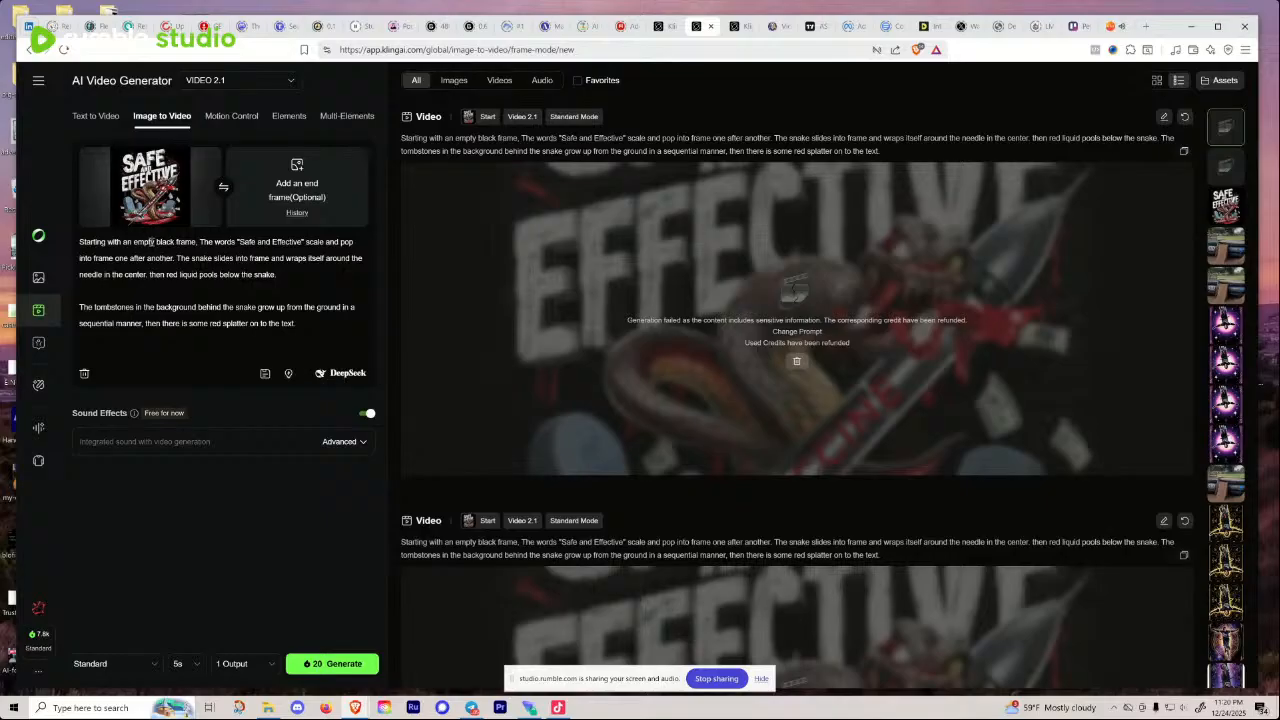
# Step: Have DeepSeek suggest rewritten versions of the snake-and-needle prompt and compare its recommendations with the original prompt
pyautogui.click(344, 374)
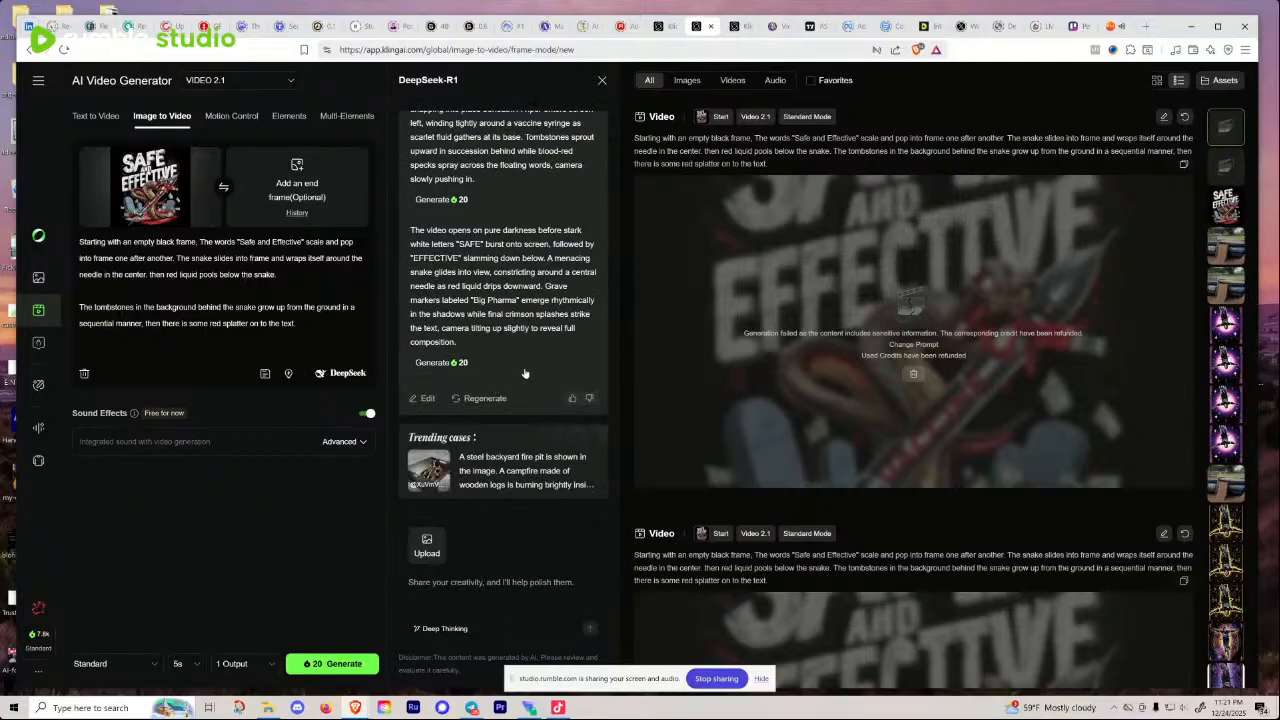
pyautogui.moveTo(462, 458)
pyautogui.scroll(3, 500, 434)
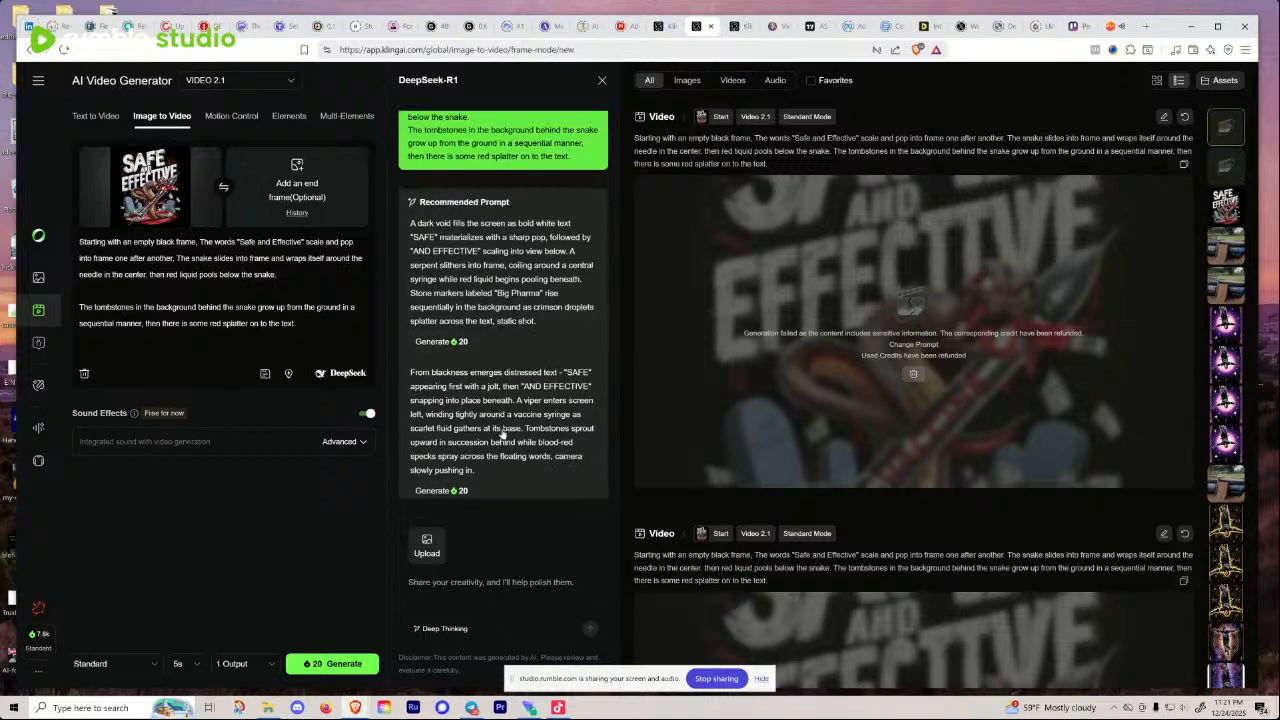
pyautogui.scroll(3, 522, 398)
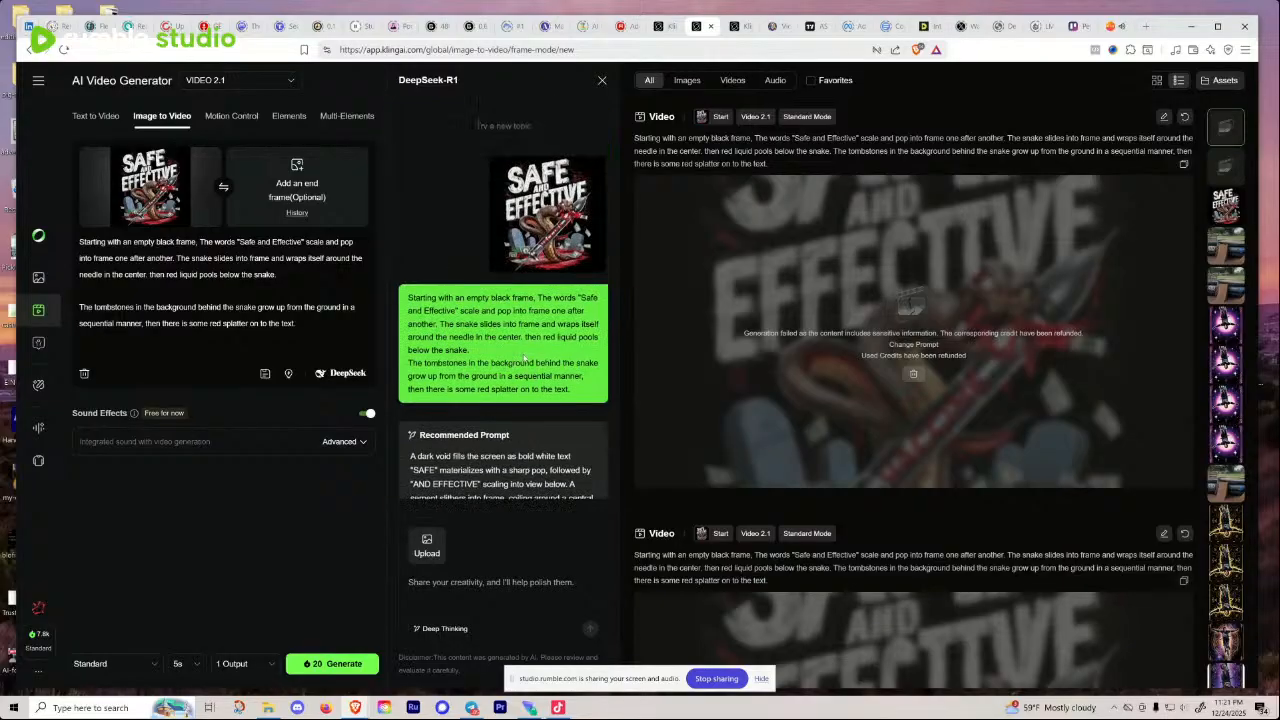
pyautogui.scroll(-2, 524, 357)
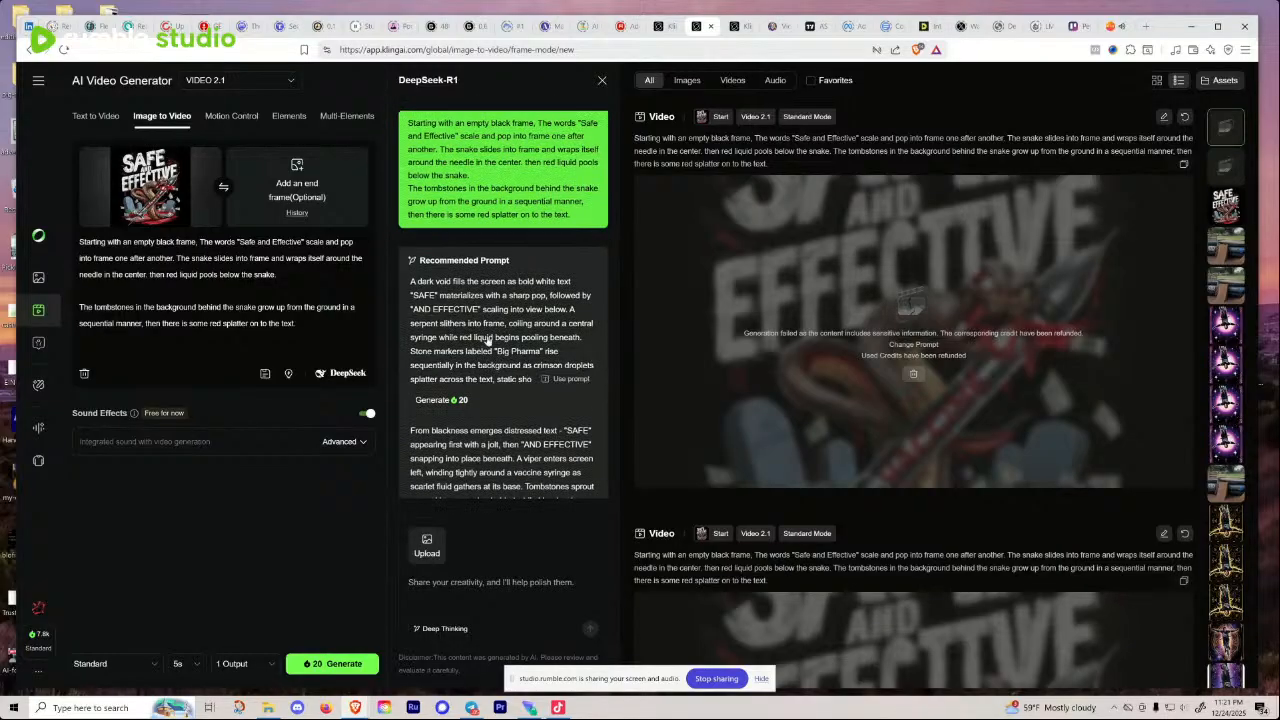
pyautogui.scroll(3, 486, 295)
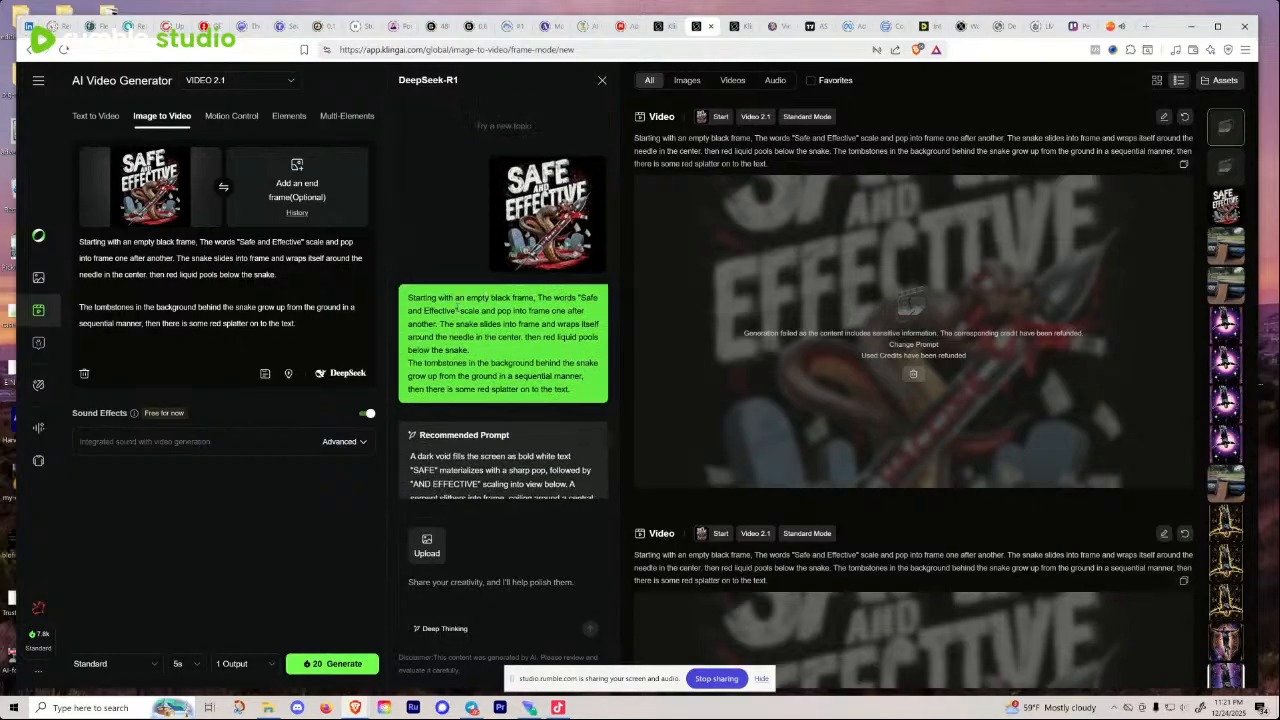
pyautogui.scroll(-1, 520, 280)
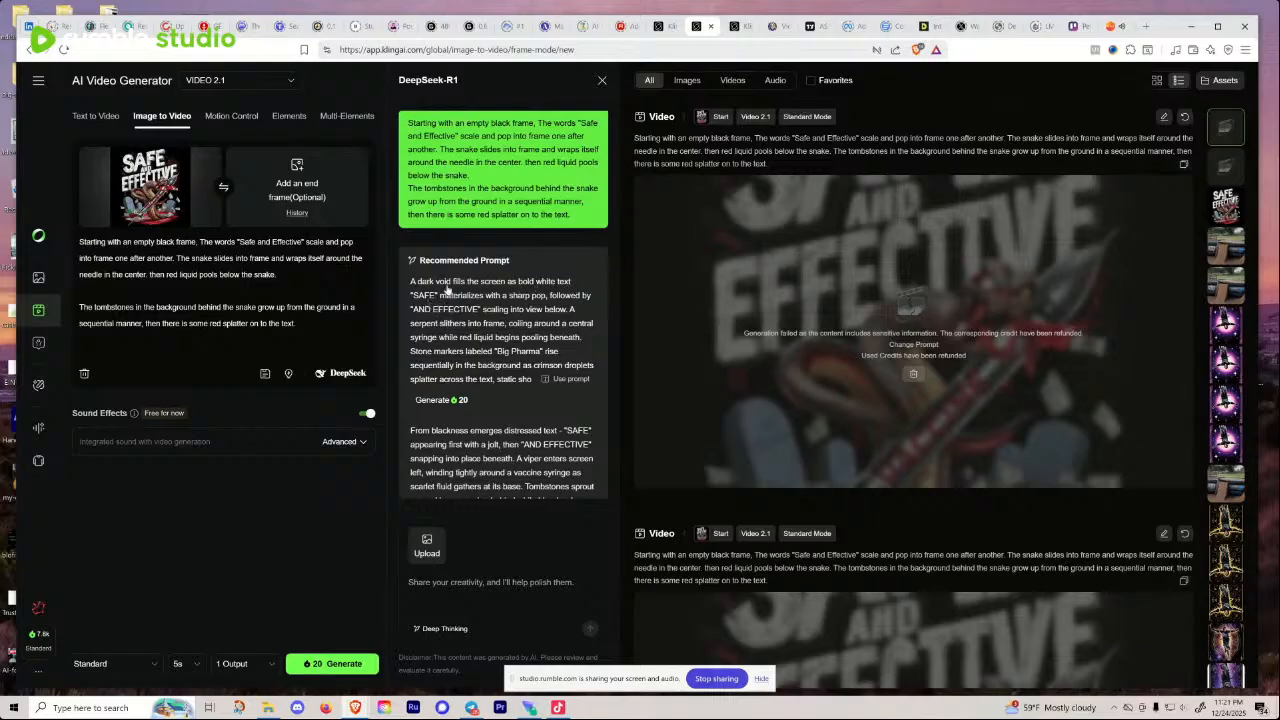
pyautogui.scroll(3, 435, 305)
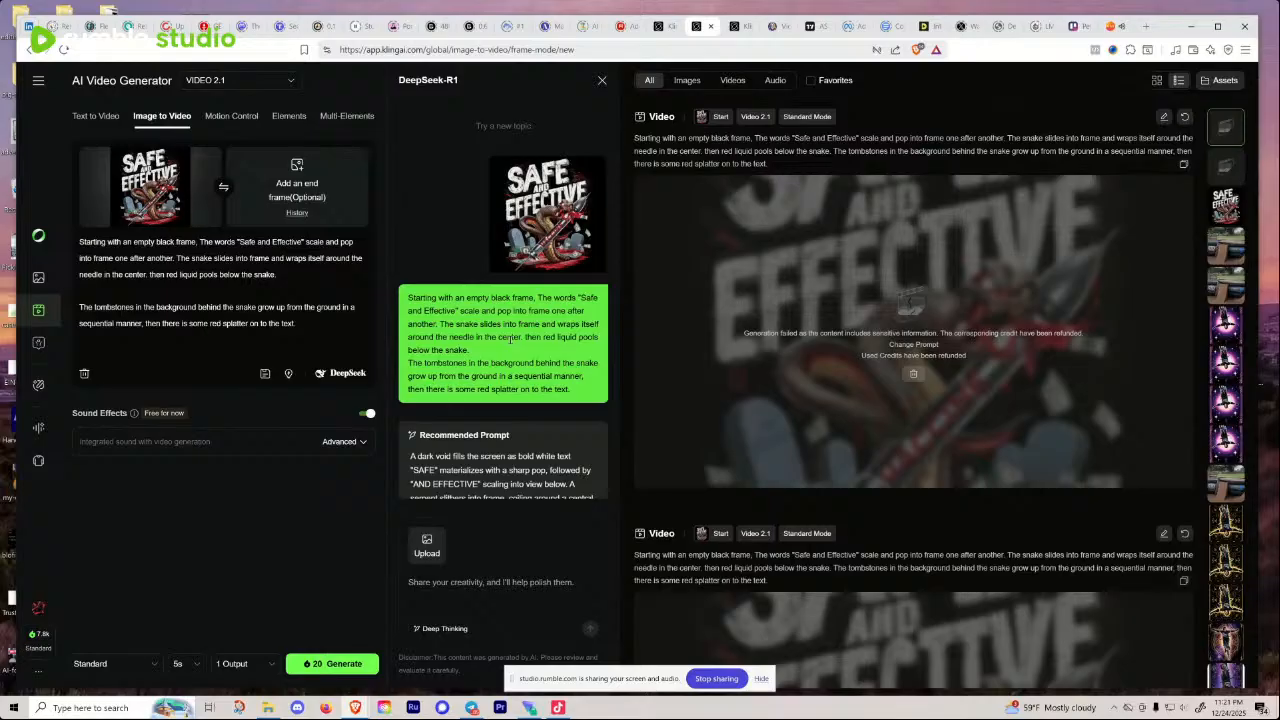
pyautogui.scroll(-2, 496, 325)
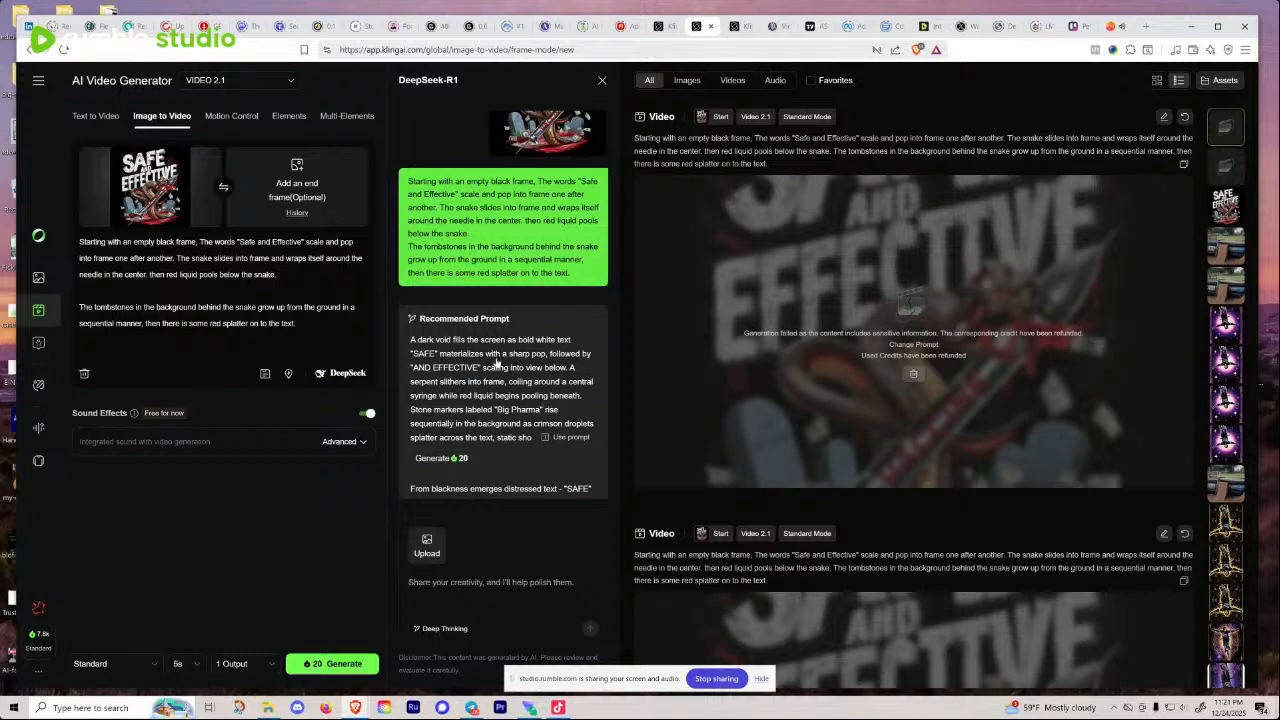
pyautogui.scroll(-3, 528, 360)
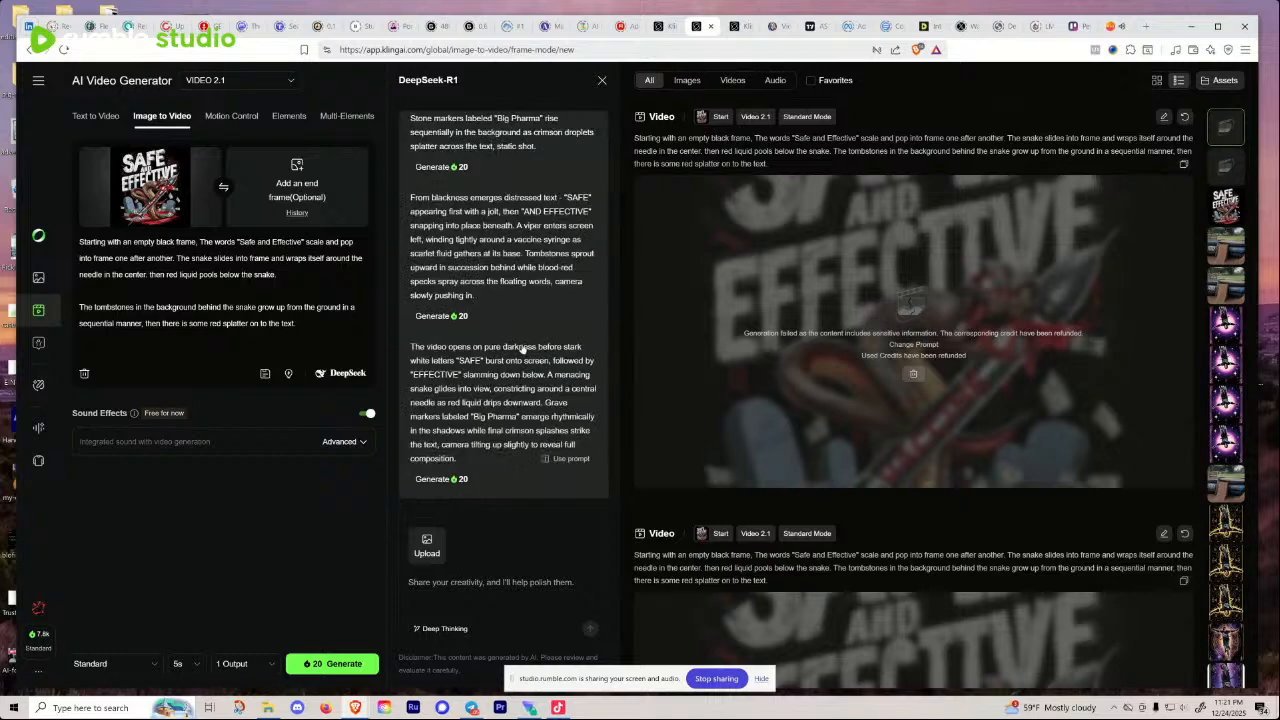
pyautogui.scroll(1, 521, 348)
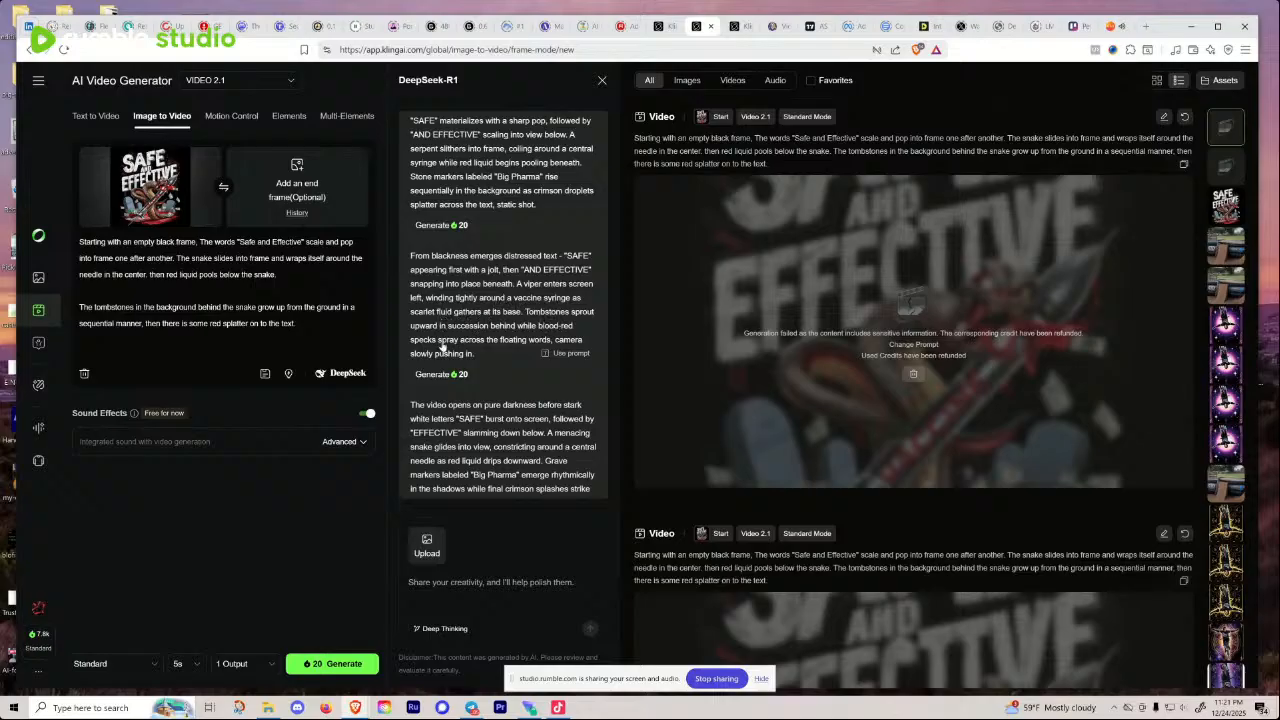
# Step: Use DeepSeek's recommended prompt beginning "From blackness emerges distressed text" and generate the video from it
pyautogui.click(570, 355)
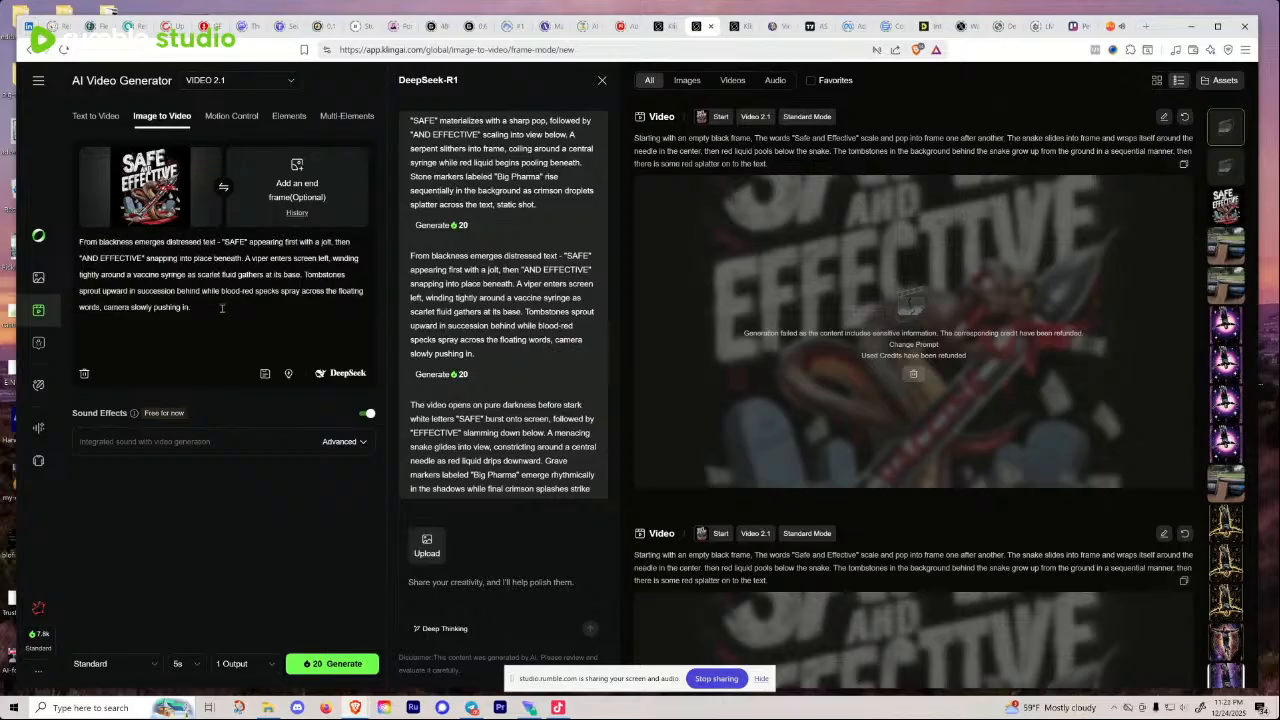
pyautogui.click(209, 308)
pyautogui.moveTo(196, 309); pyautogui.dragTo(77, 252)
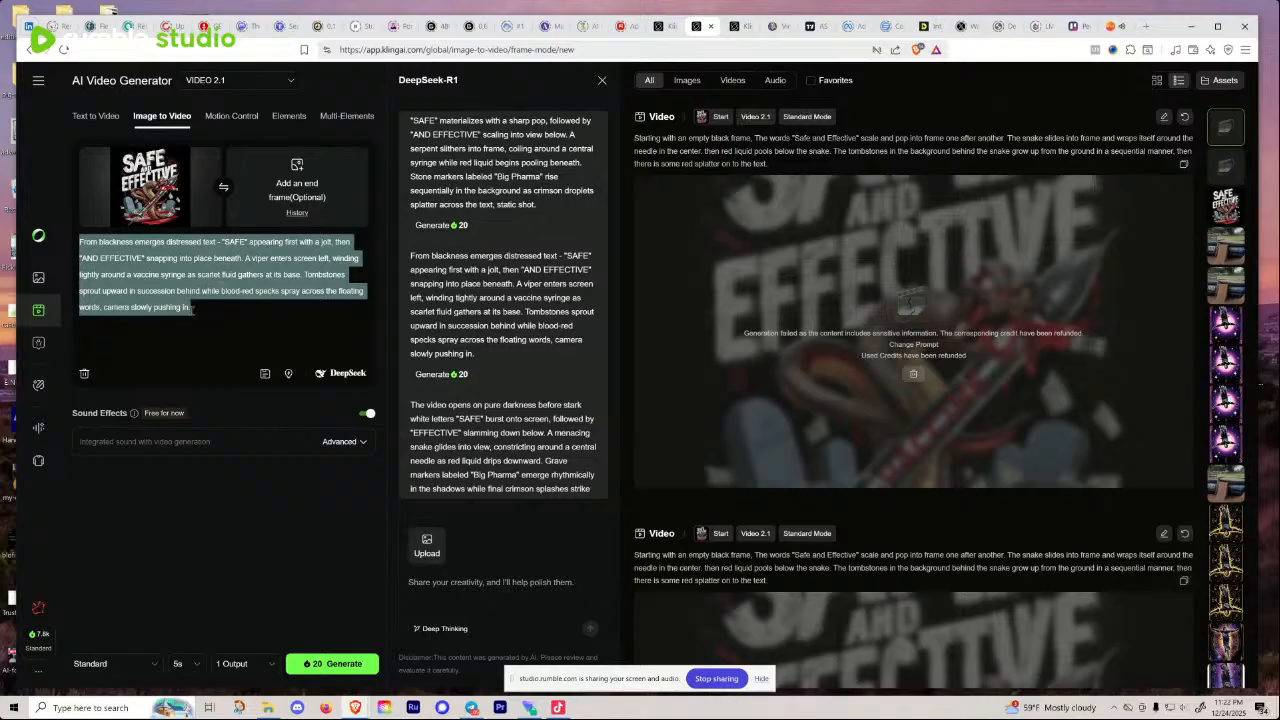
pyautogui.click(335, 665)
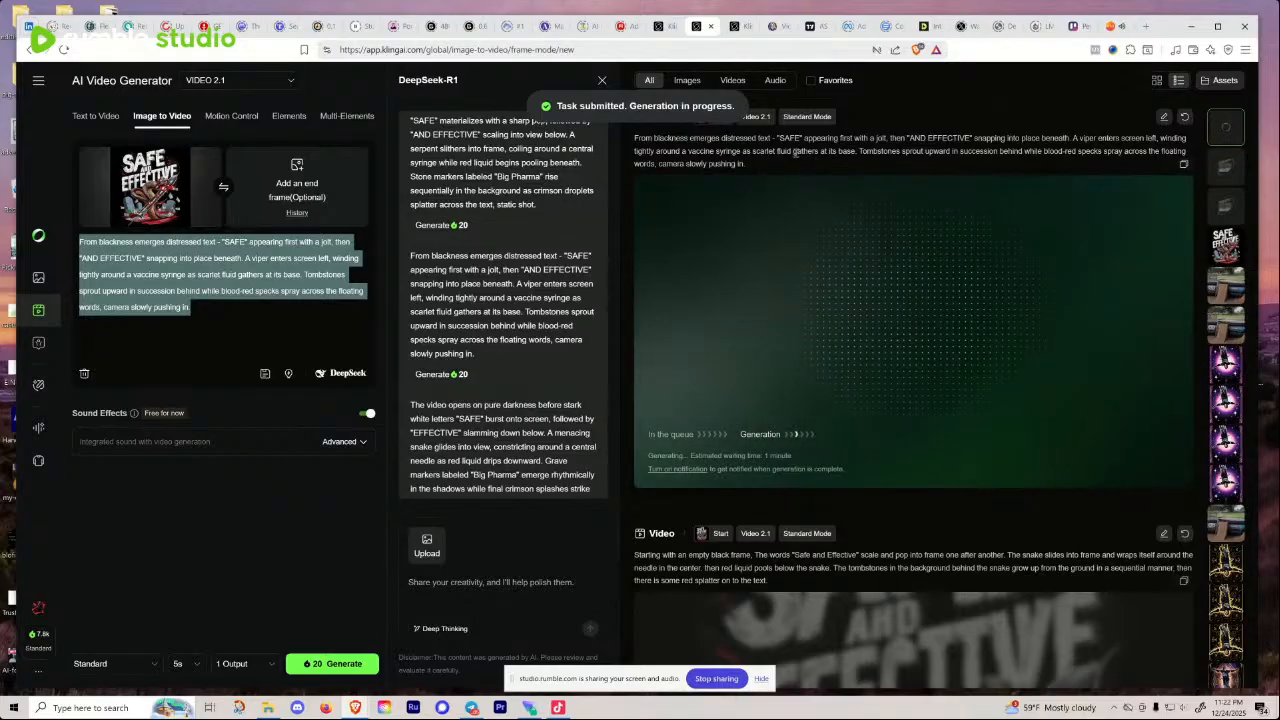
# Step: Review the "Safe and Effective" video in Leonardo.Ai, and return to Kling AI to check the DeepSeek-prompt generation against the earlier ones
pyautogui.click(772, 27)
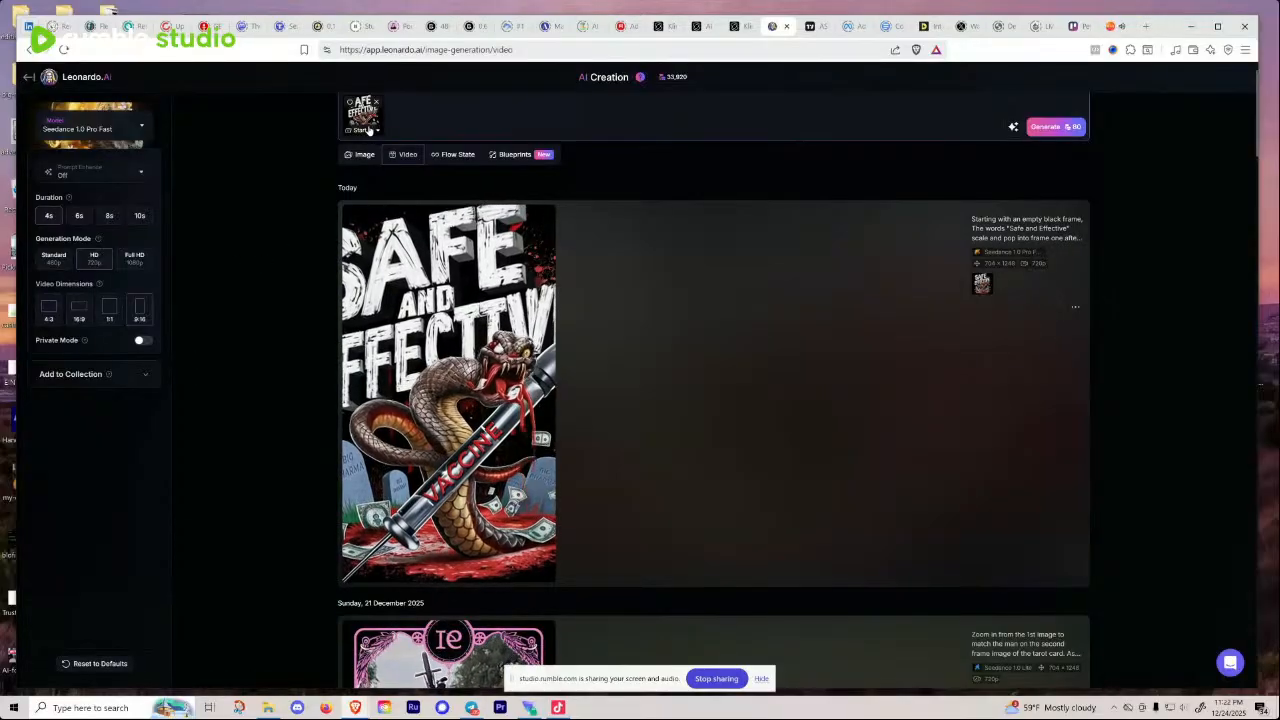
pyautogui.scroll(1, 376, 220)
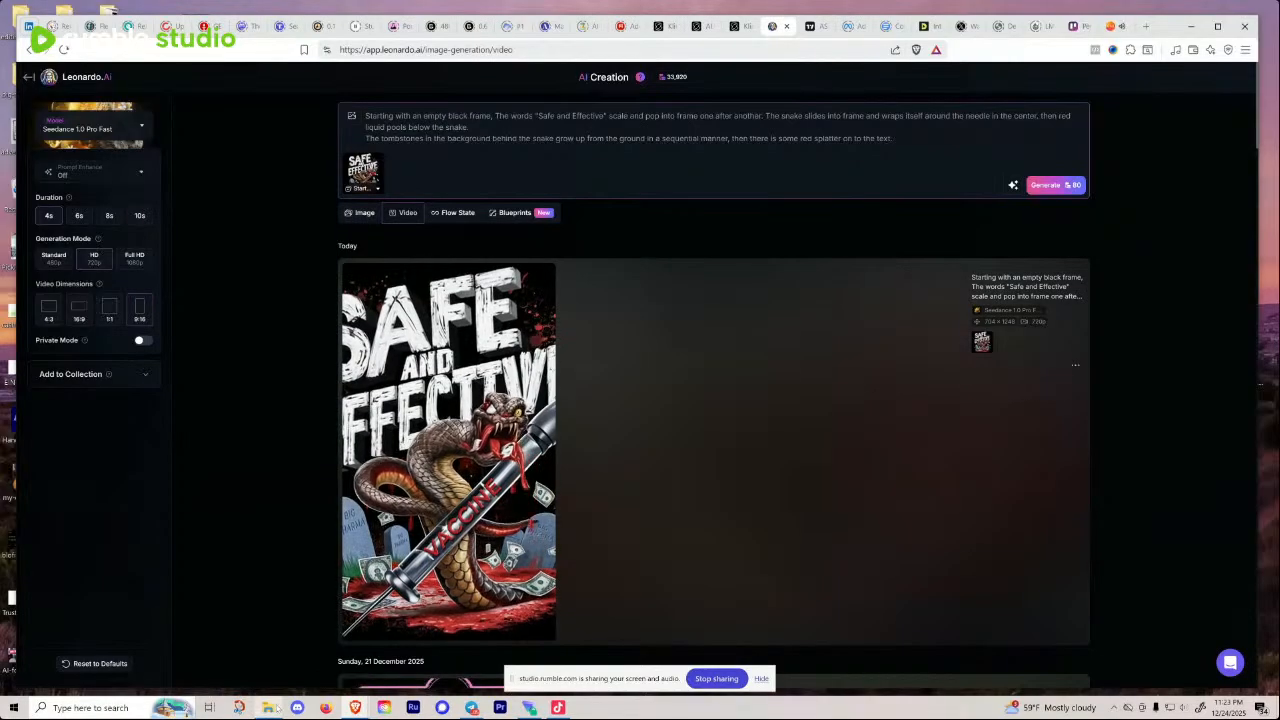
pyautogui.moveTo(268, 708)
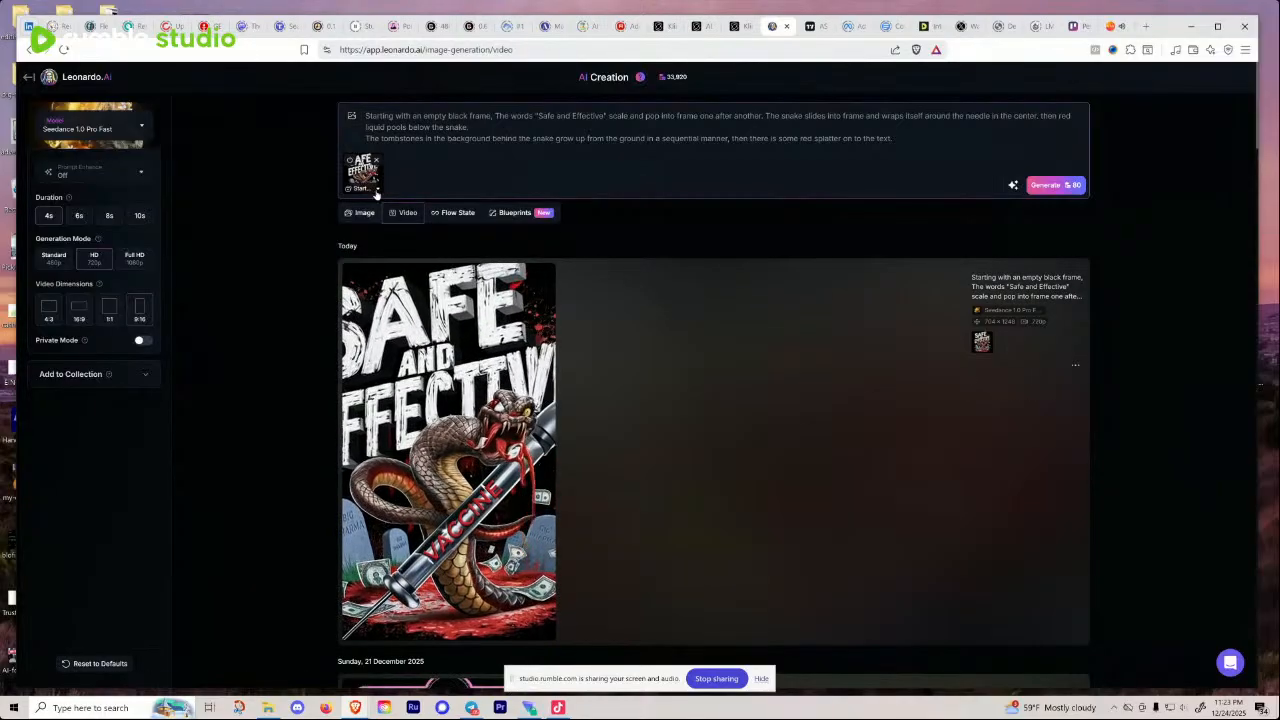
pyautogui.moveTo(376, 194)
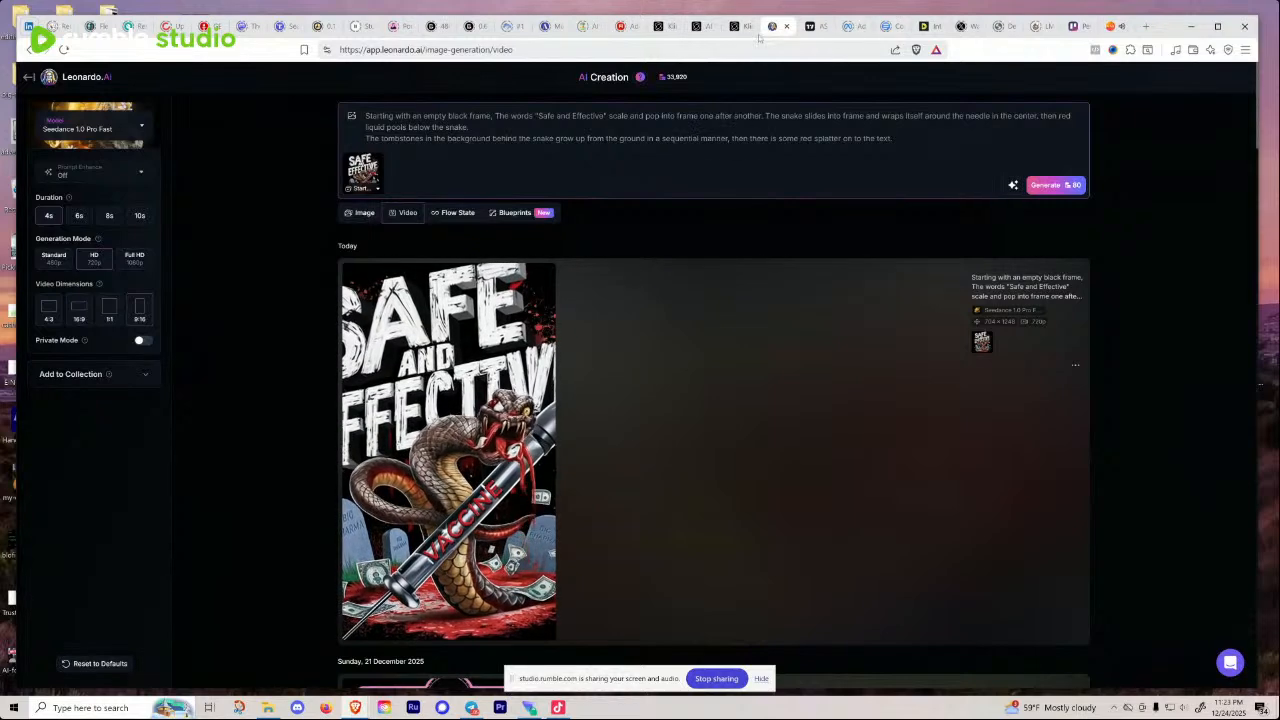
pyautogui.click(712, 33)
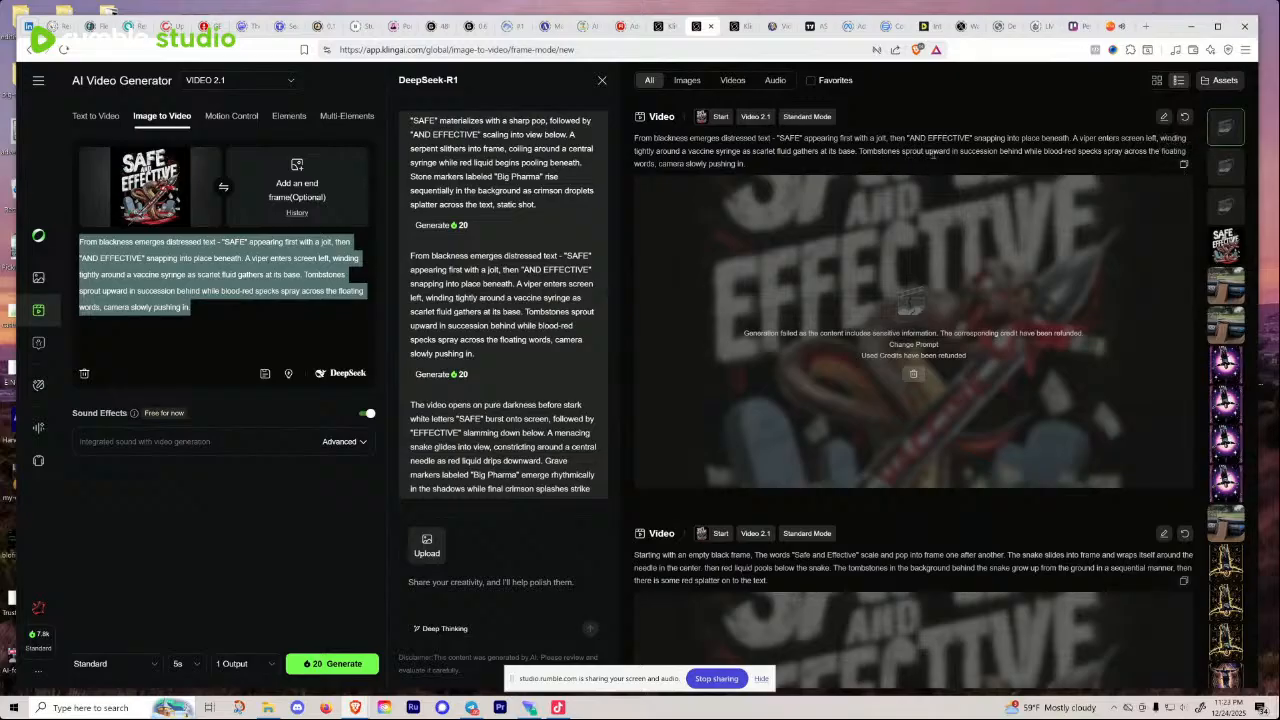
pyautogui.scroll(-4, 1072, 160)
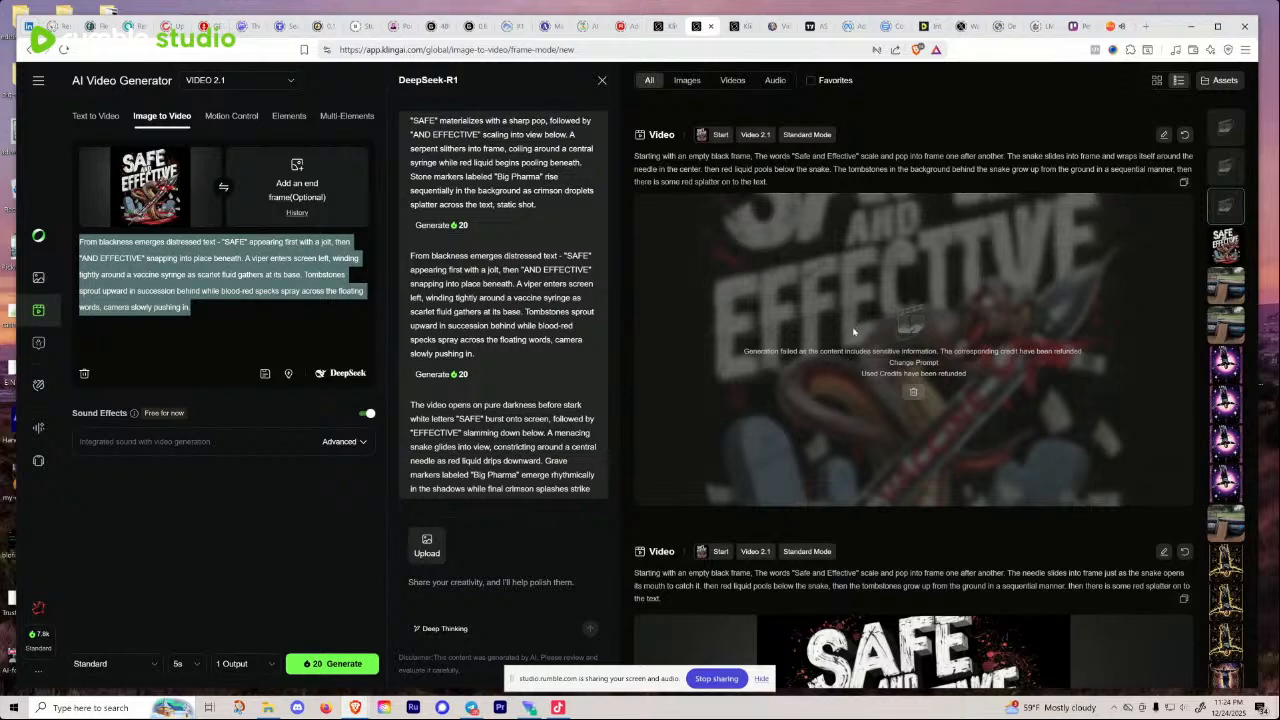
# Step: Check the latest Kling AI generations, and switch to Adobe Firefly's image generator, dismissing its introduction
pyautogui.scroll(5, 852, 336)
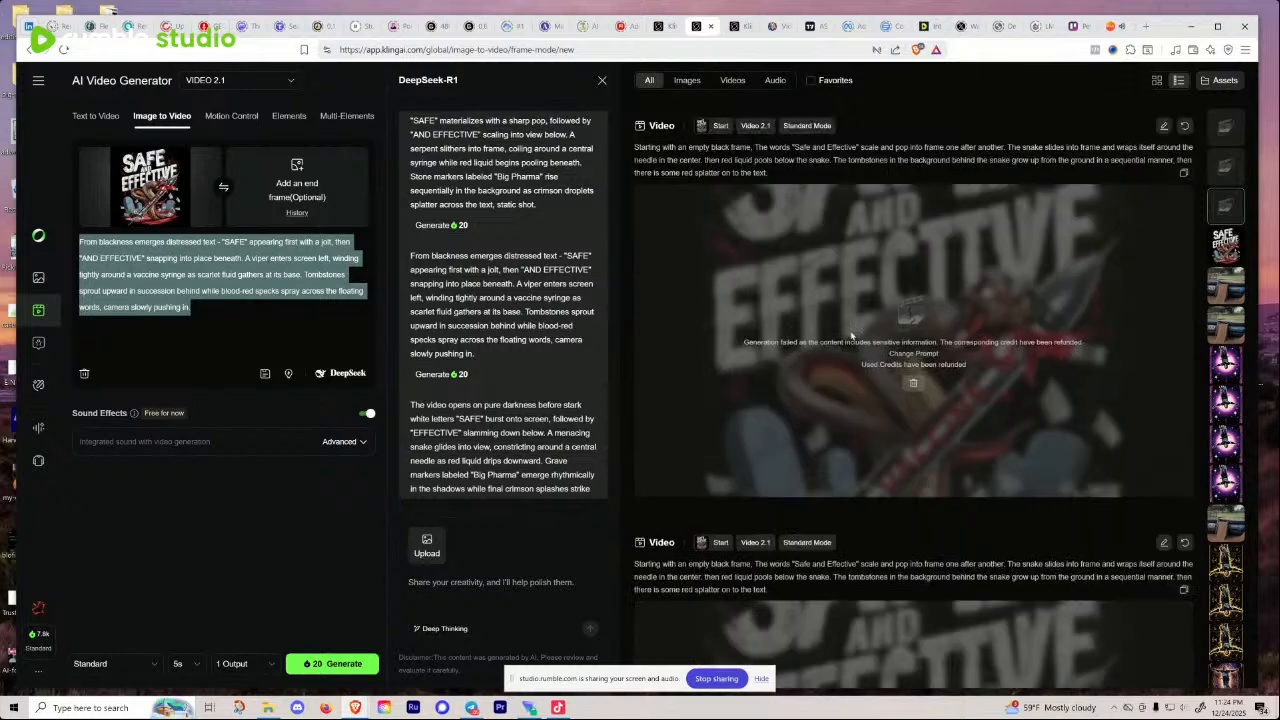
pyautogui.scroll(3, 720, 226)
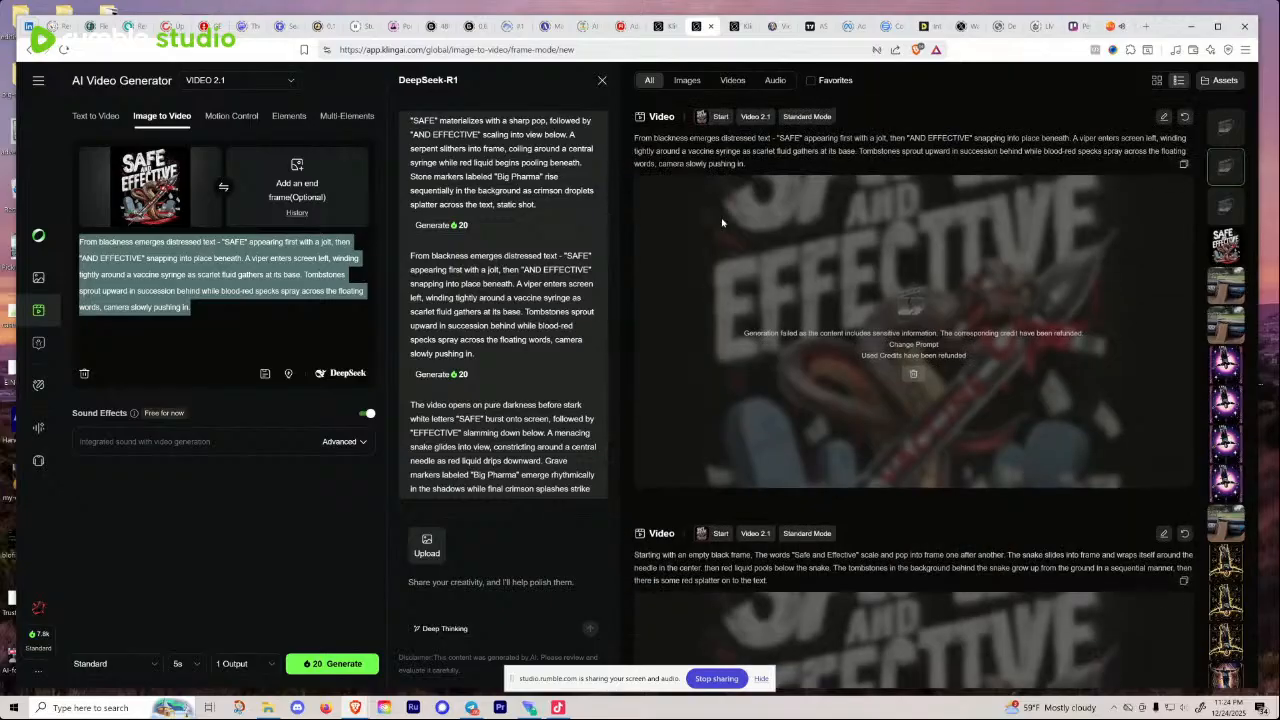
pyautogui.click(623, 28)
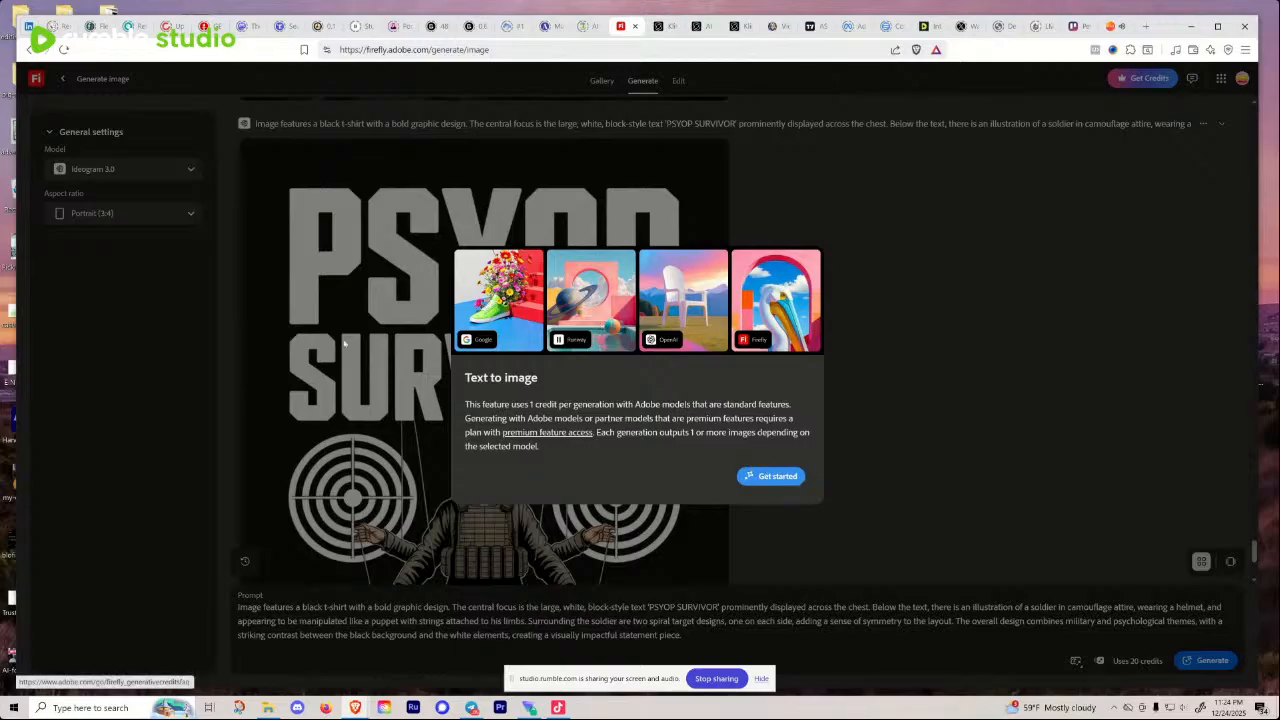
pyautogui.click(778, 476)
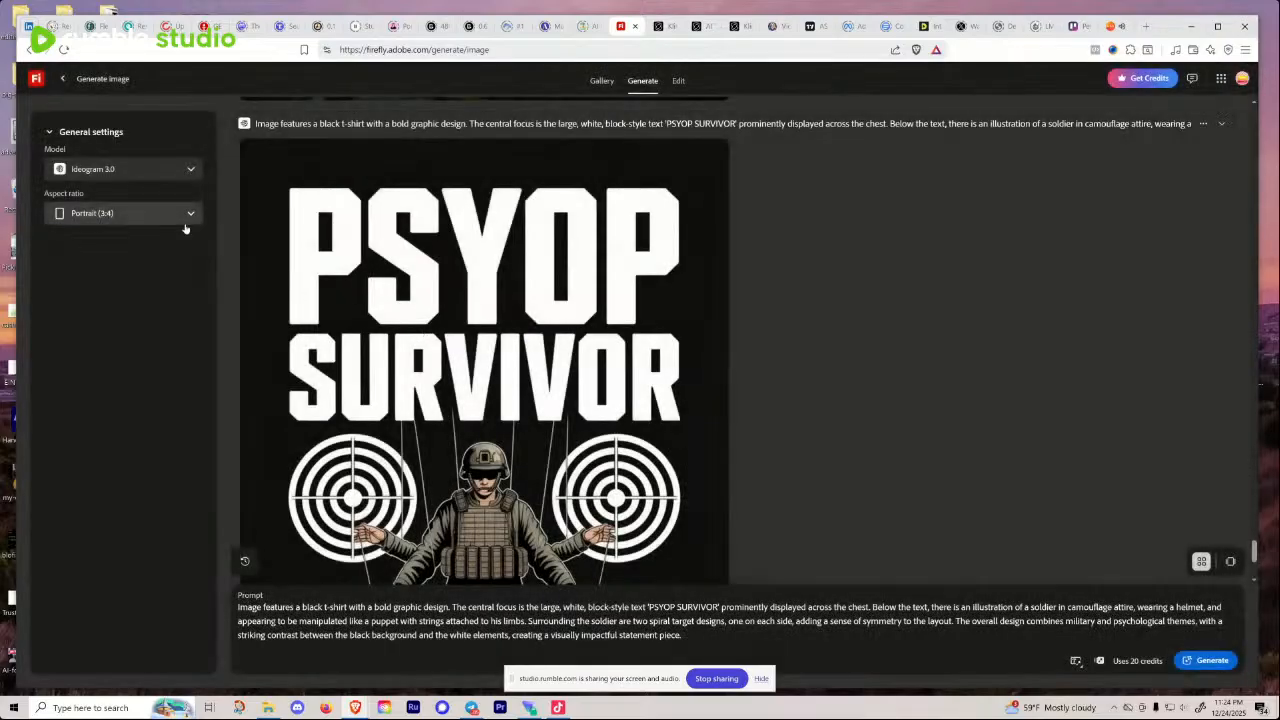
# Step: Look through the image models Firefly offers, and return to the Firefly home page
pyautogui.click(168, 172)
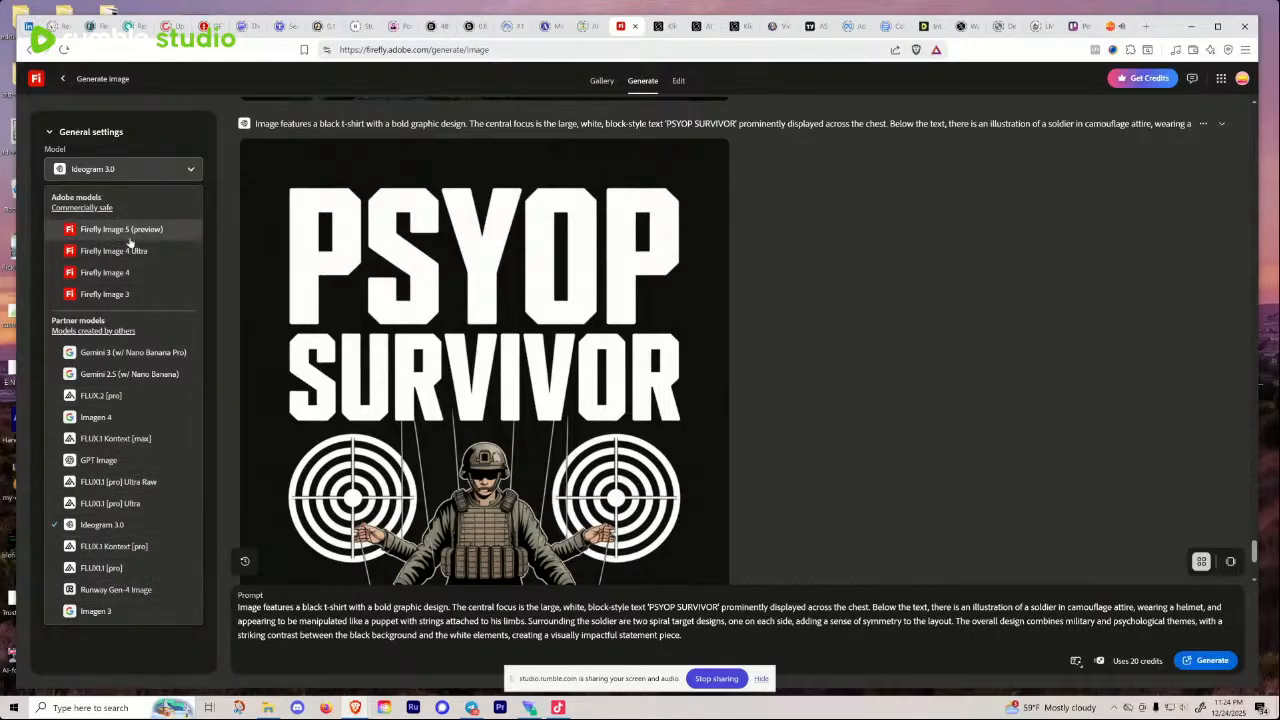
pyautogui.click(150, 176)
pyautogui.click(50, 134)
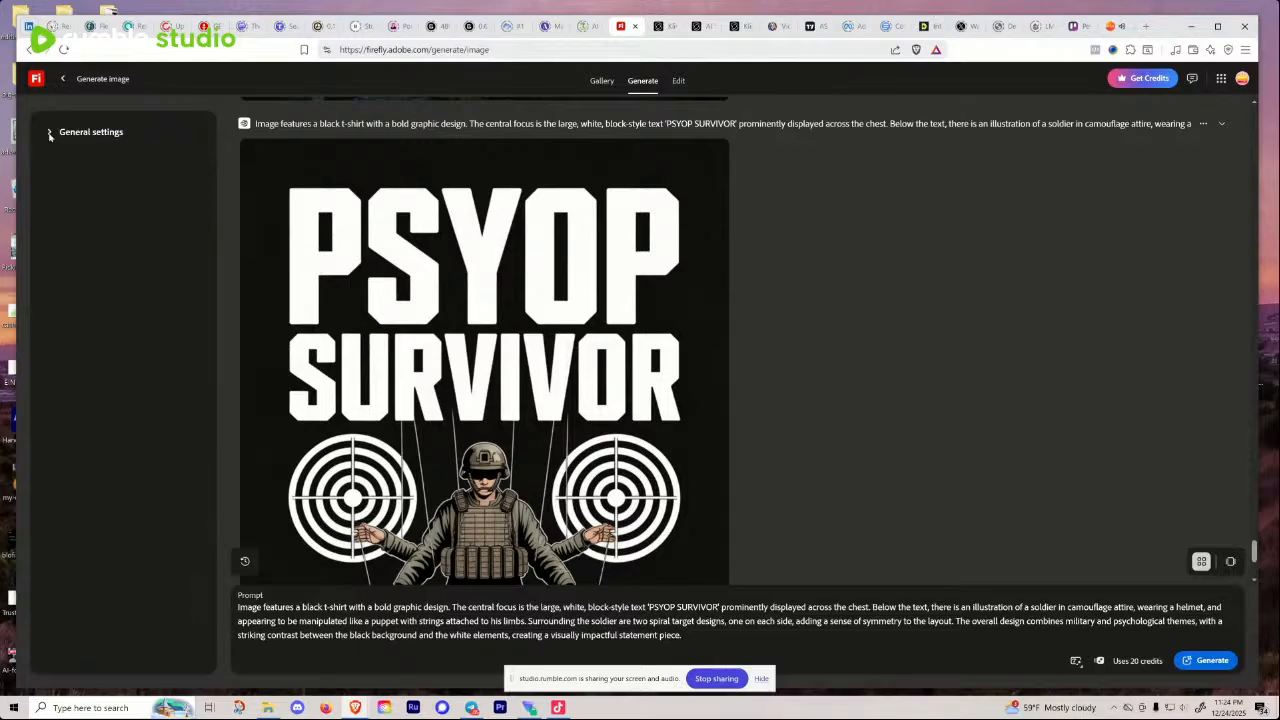
pyautogui.click(63, 80)
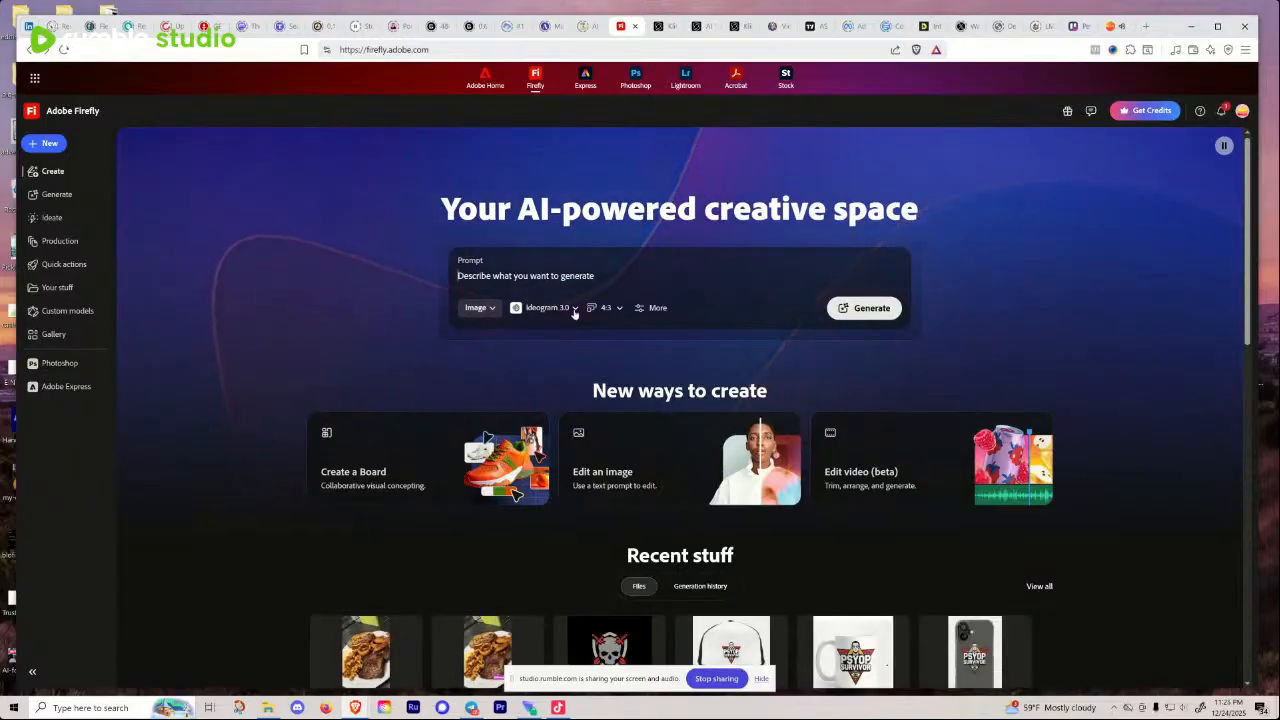
# Step: Switch Firefly's generation type from image to Video and open the full Generate video settings, dismissing the introduction
pyautogui.click(574, 310)
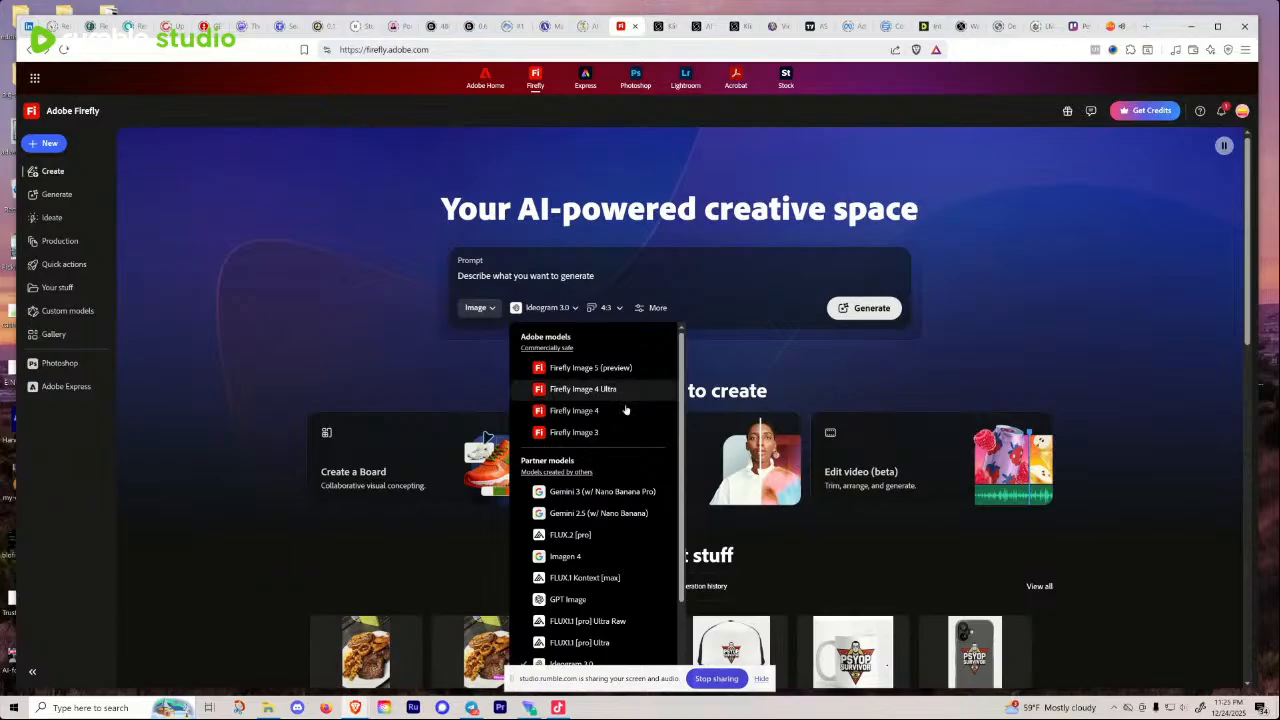
pyautogui.click(484, 310)
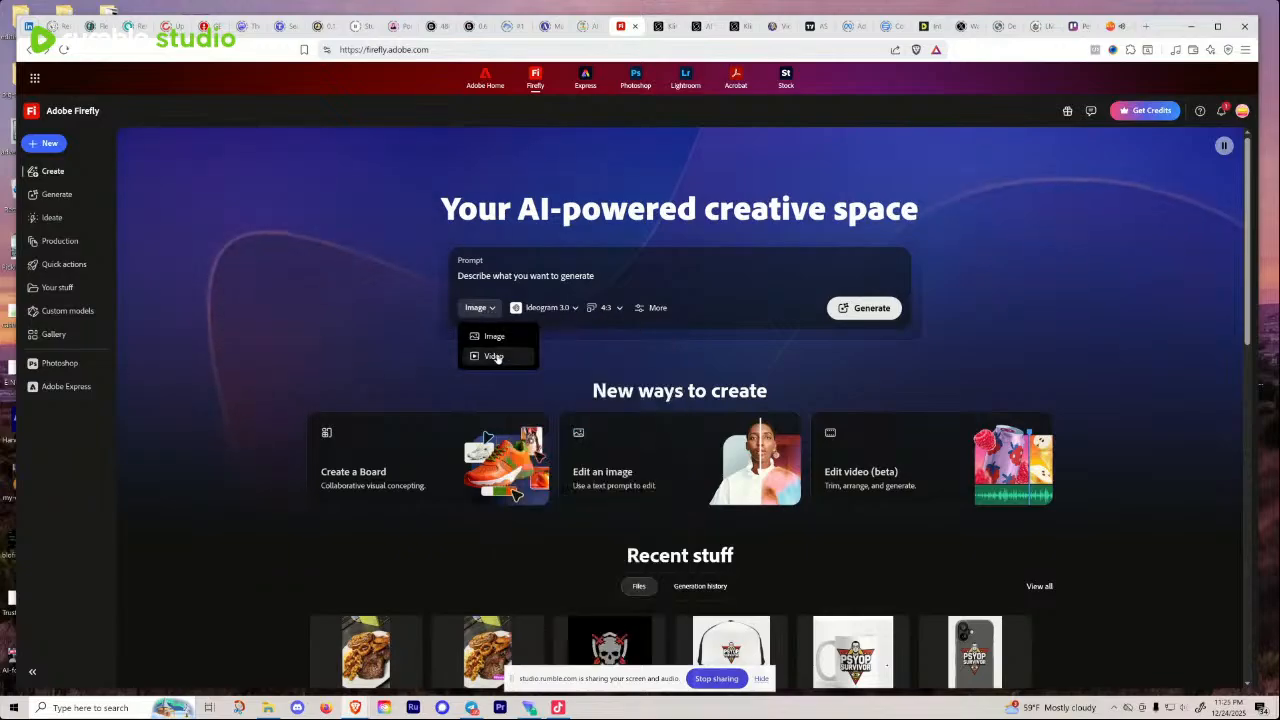
pyautogui.click(494, 356)
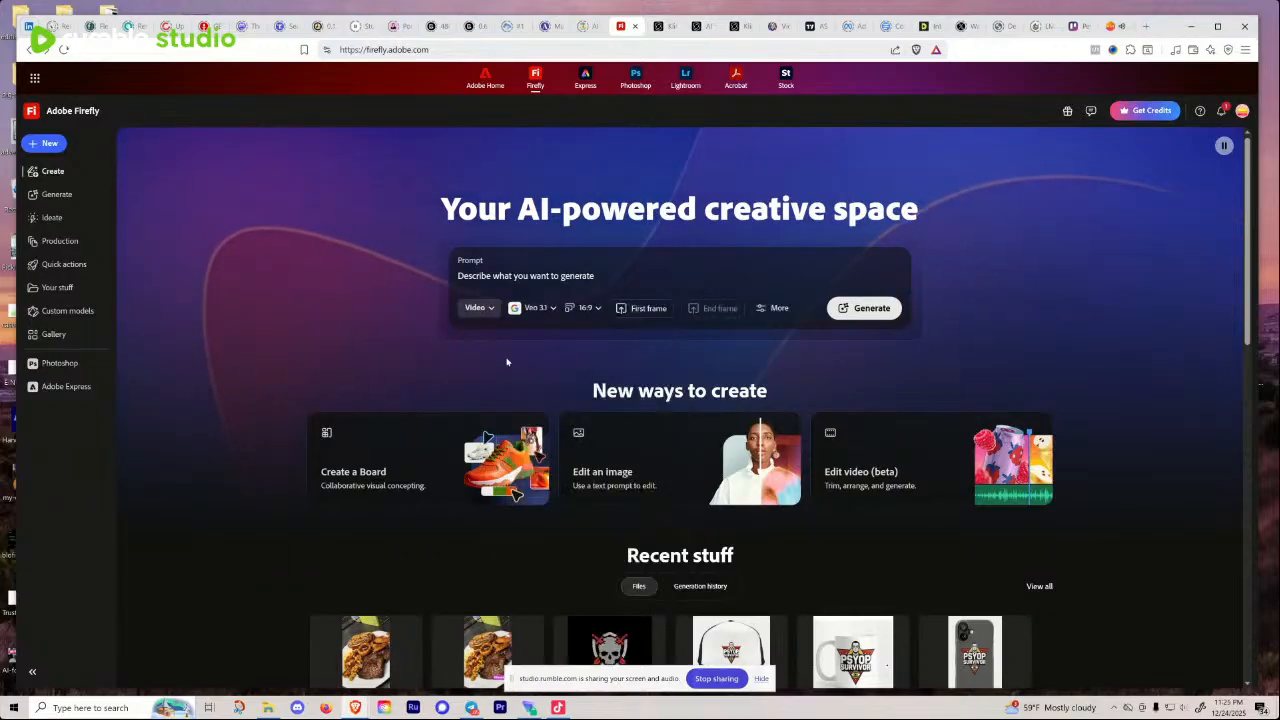
pyautogui.click(553, 310)
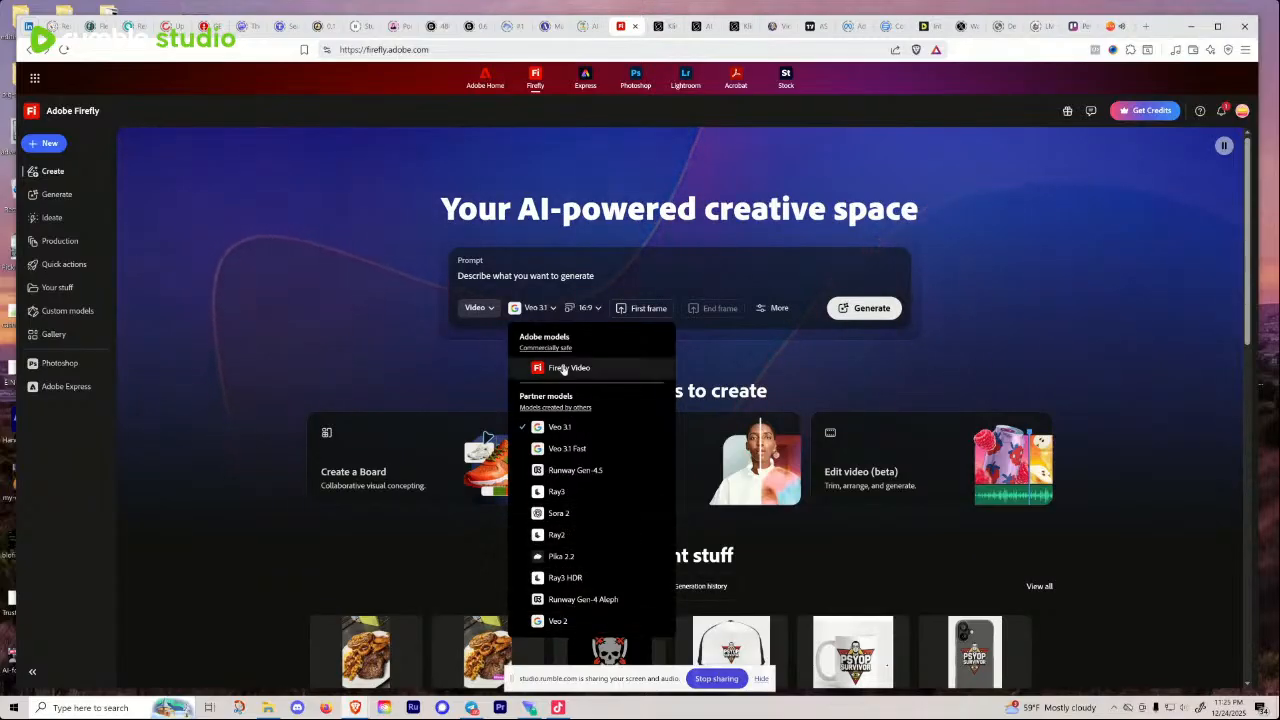
pyautogui.click(776, 311)
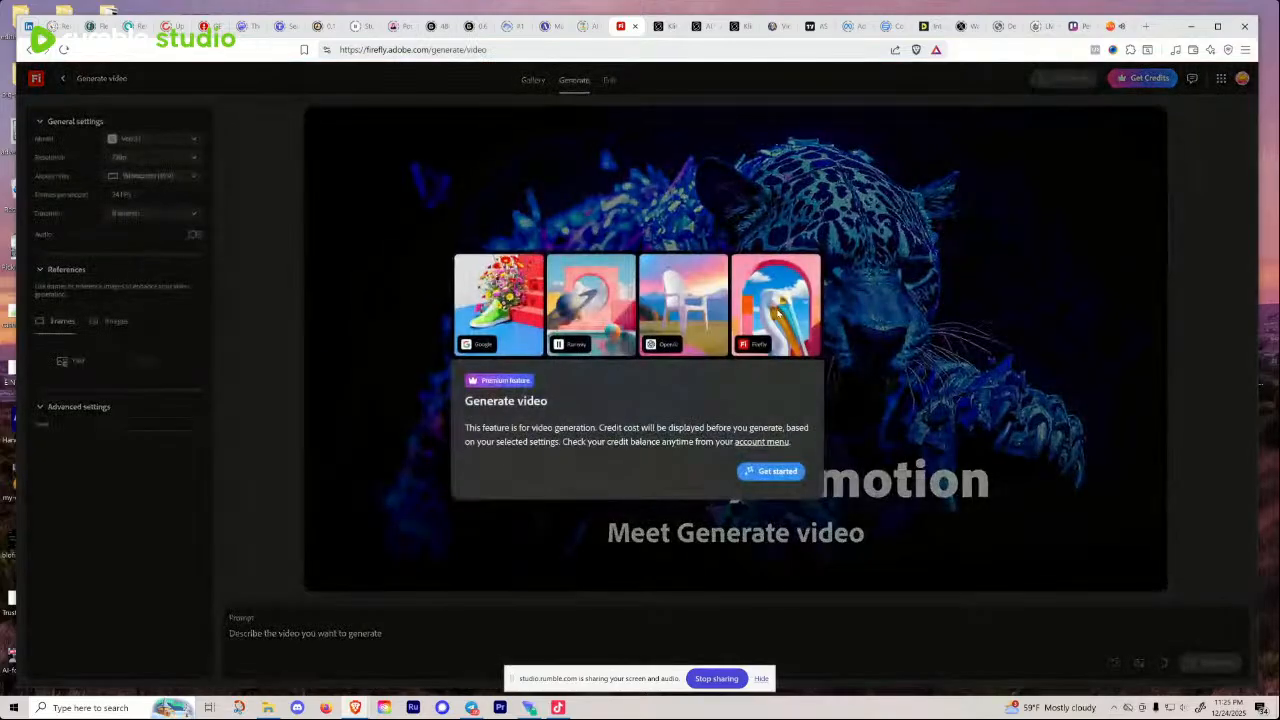
pyautogui.click(771, 471)
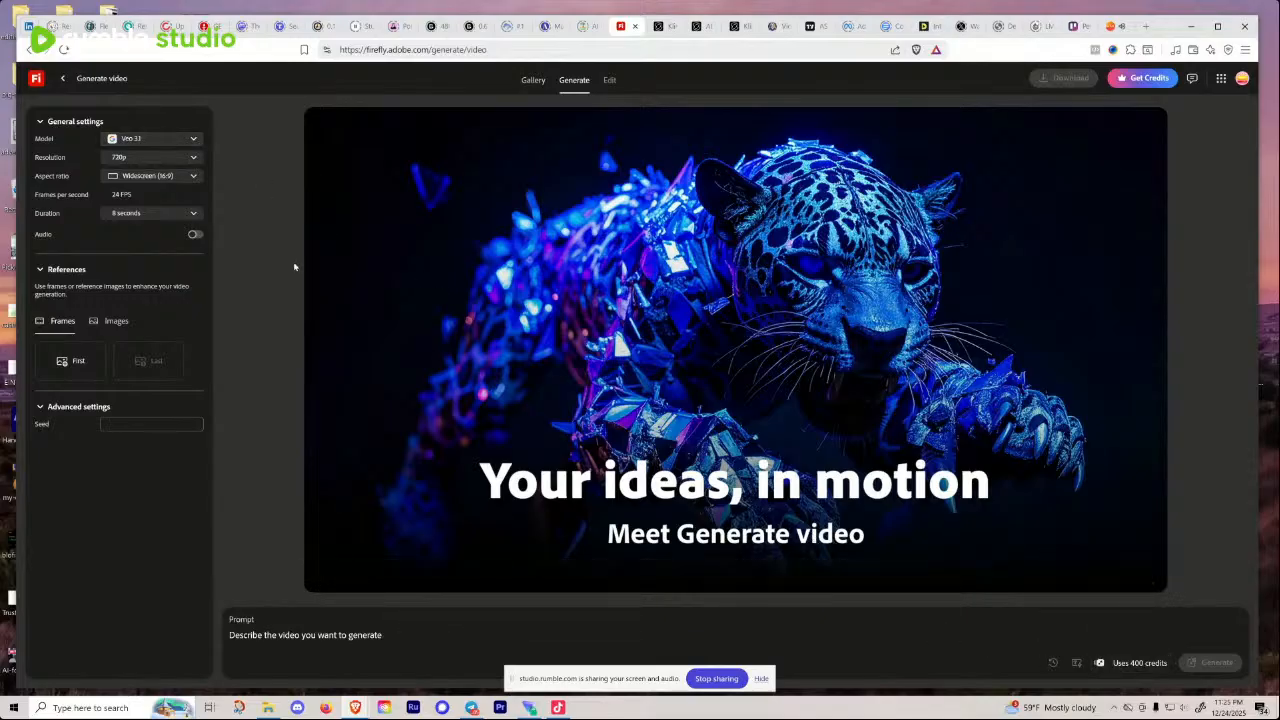
# Step: Try the Veo 3.1 Fast, Runway Gen-4.5, Ray3 and Sora 2 video models to compare their settings and credit costs
pyautogui.click(194, 140)
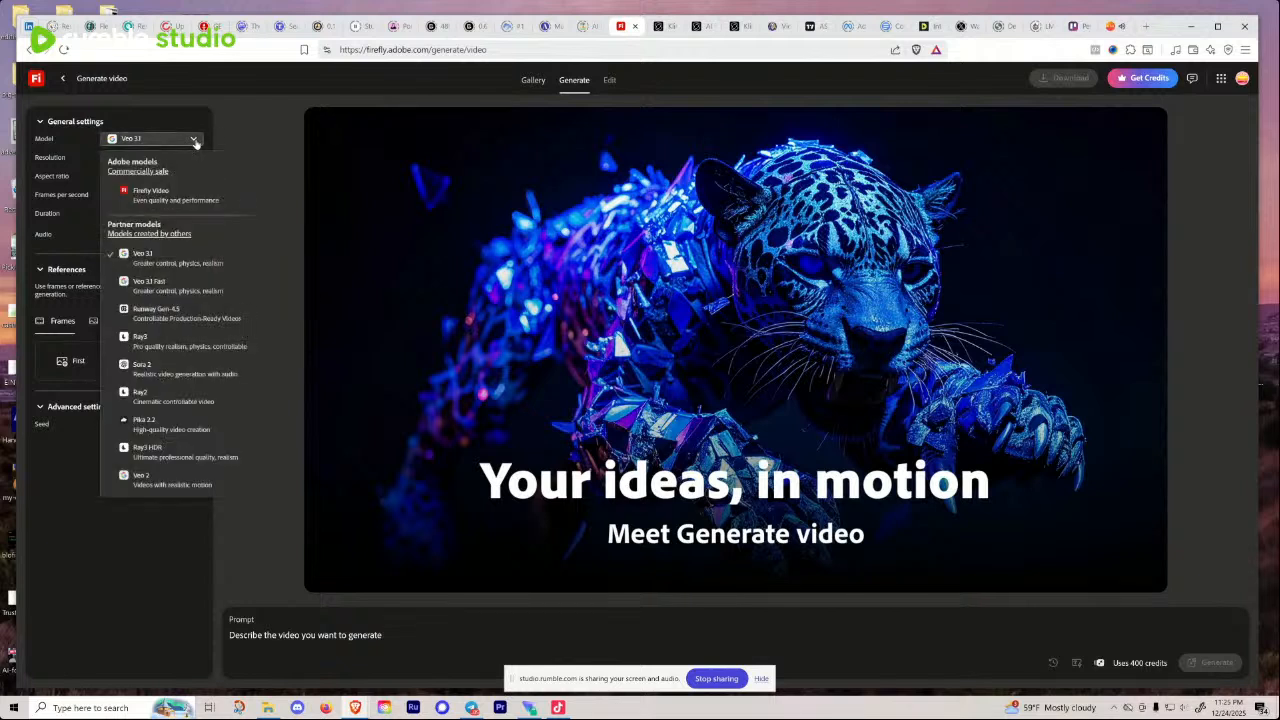
pyautogui.click(185, 288)
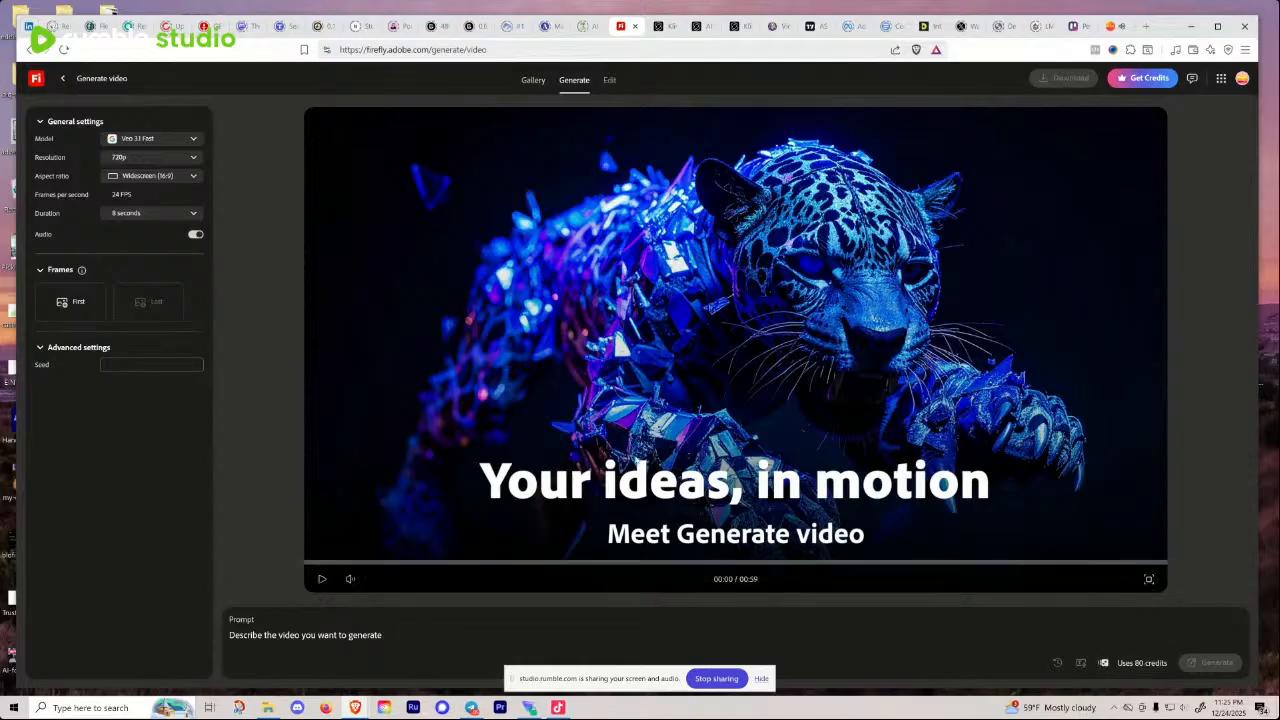
pyautogui.click(195, 140)
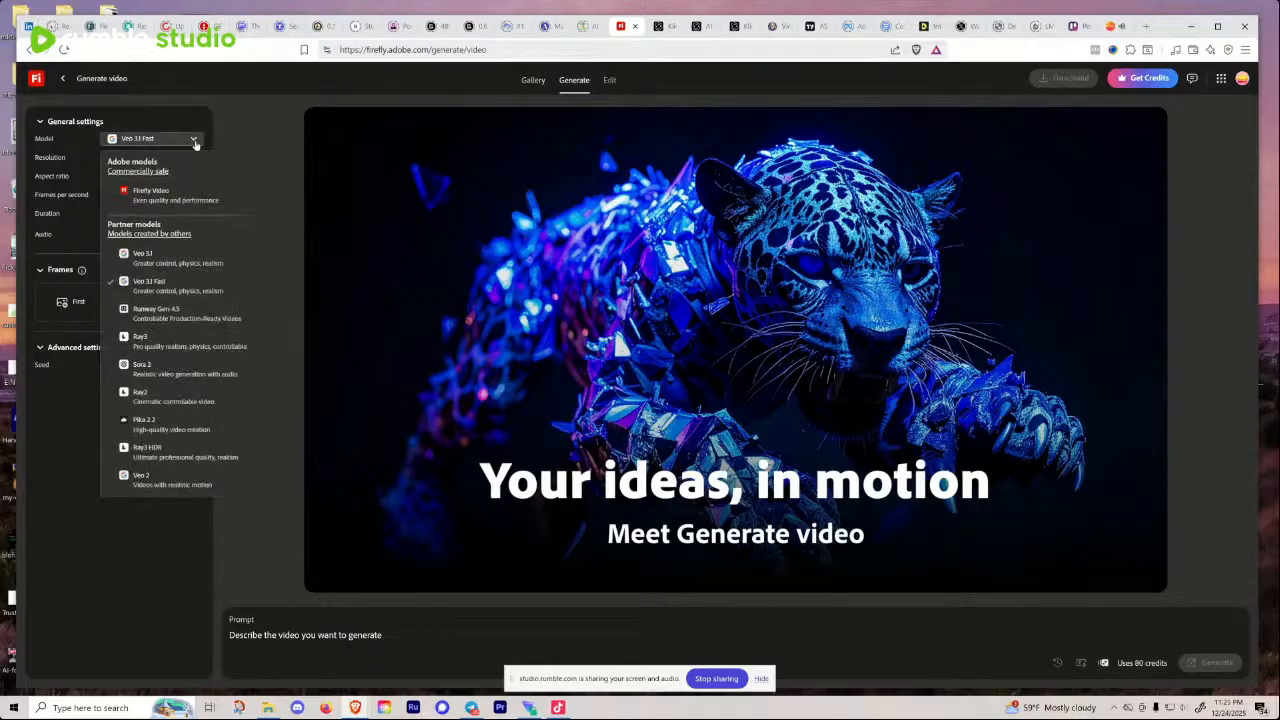
pyautogui.click(202, 318)
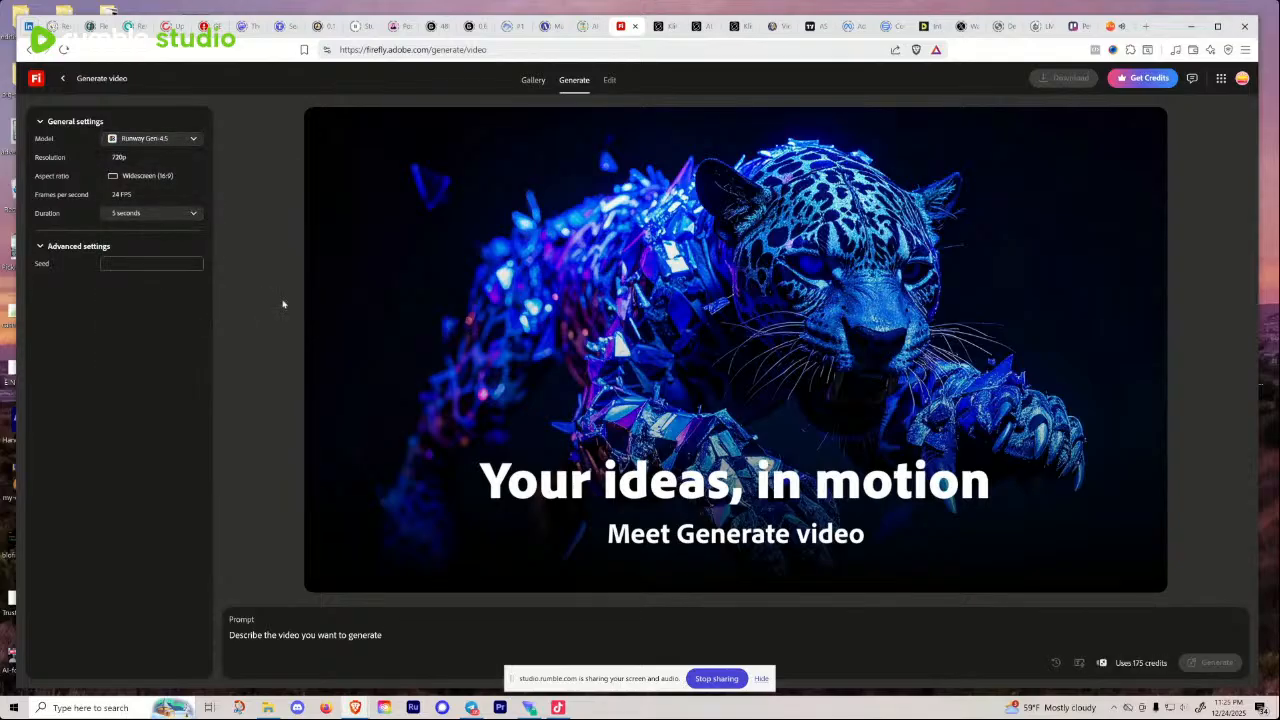
pyautogui.click(191, 142)
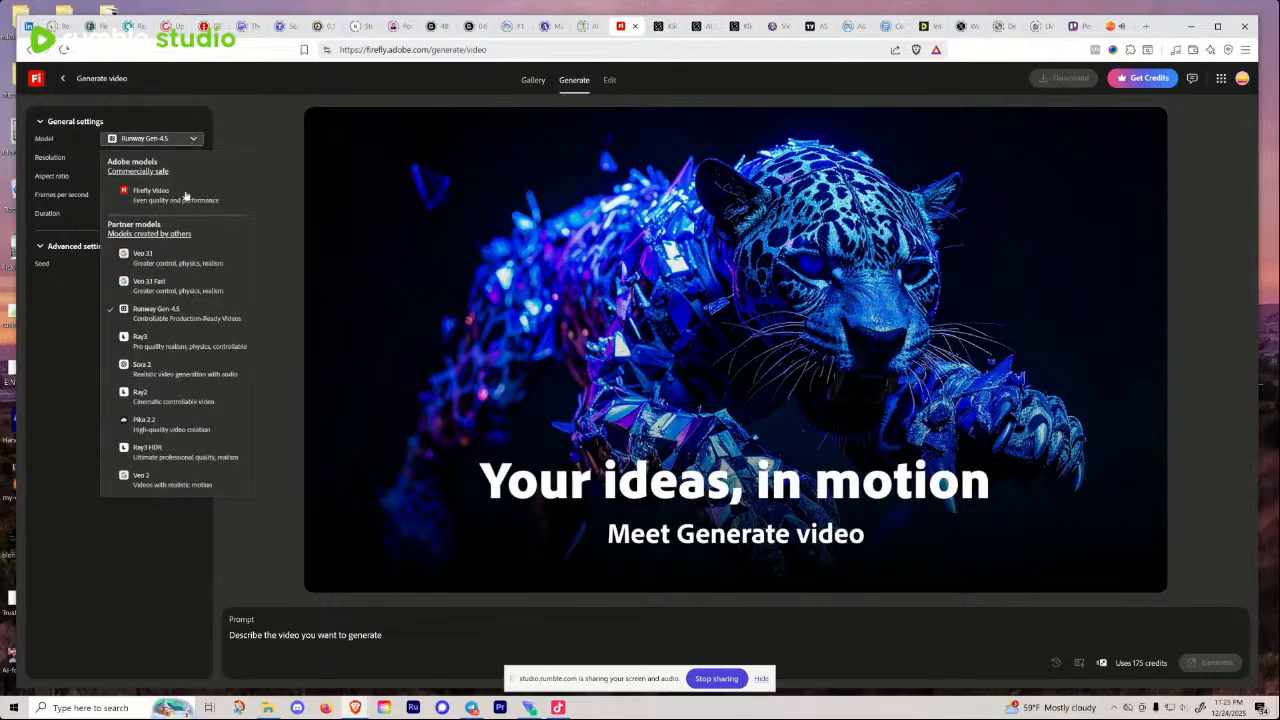
pyautogui.click(190, 349)
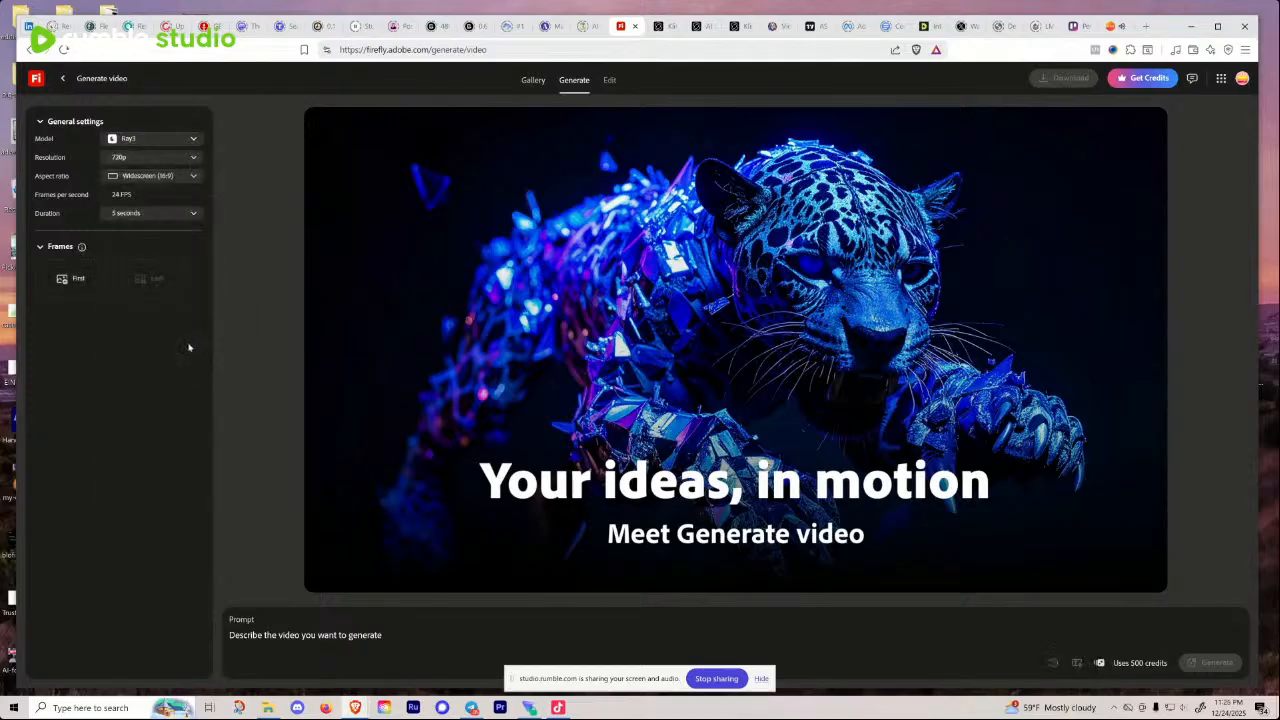
pyautogui.click(194, 146)
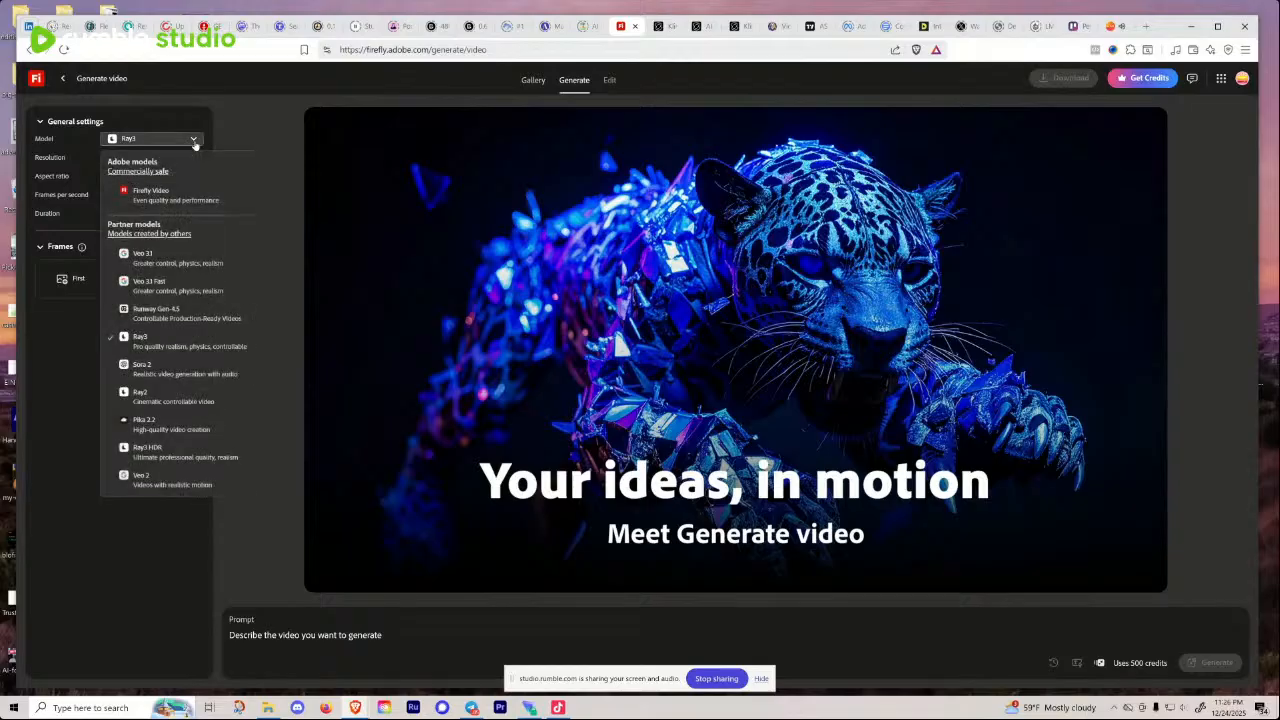
pyautogui.click(177, 369)
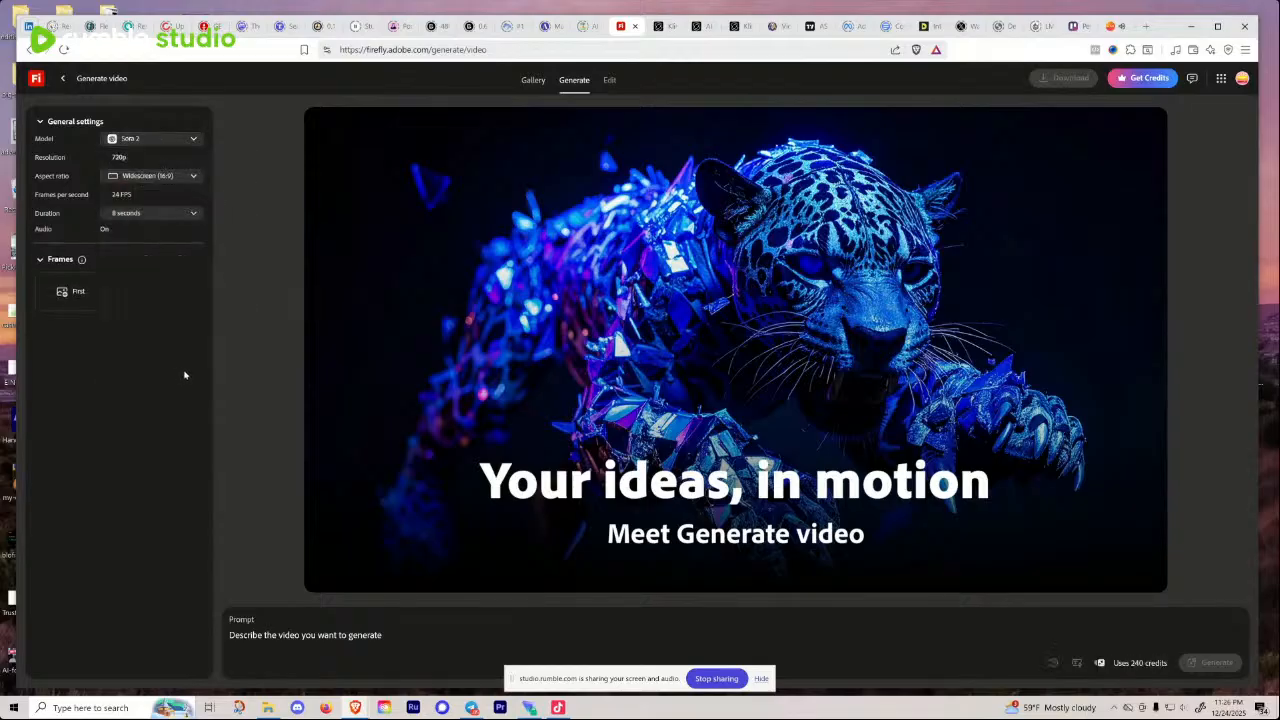
# Step: Check the settings and credit costs of the Ray2, Veo 2 and Ray3 HDR video models
pyautogui.click(192, 139)
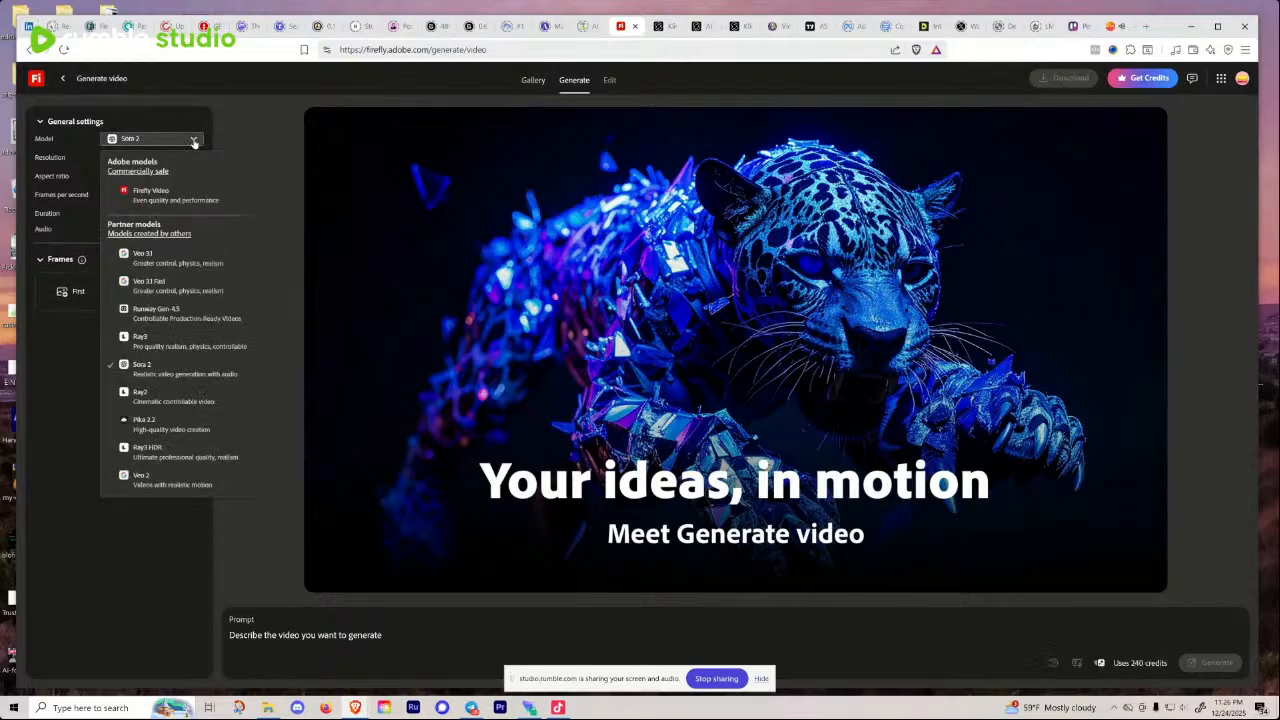
pyautogui.click(186, 398)
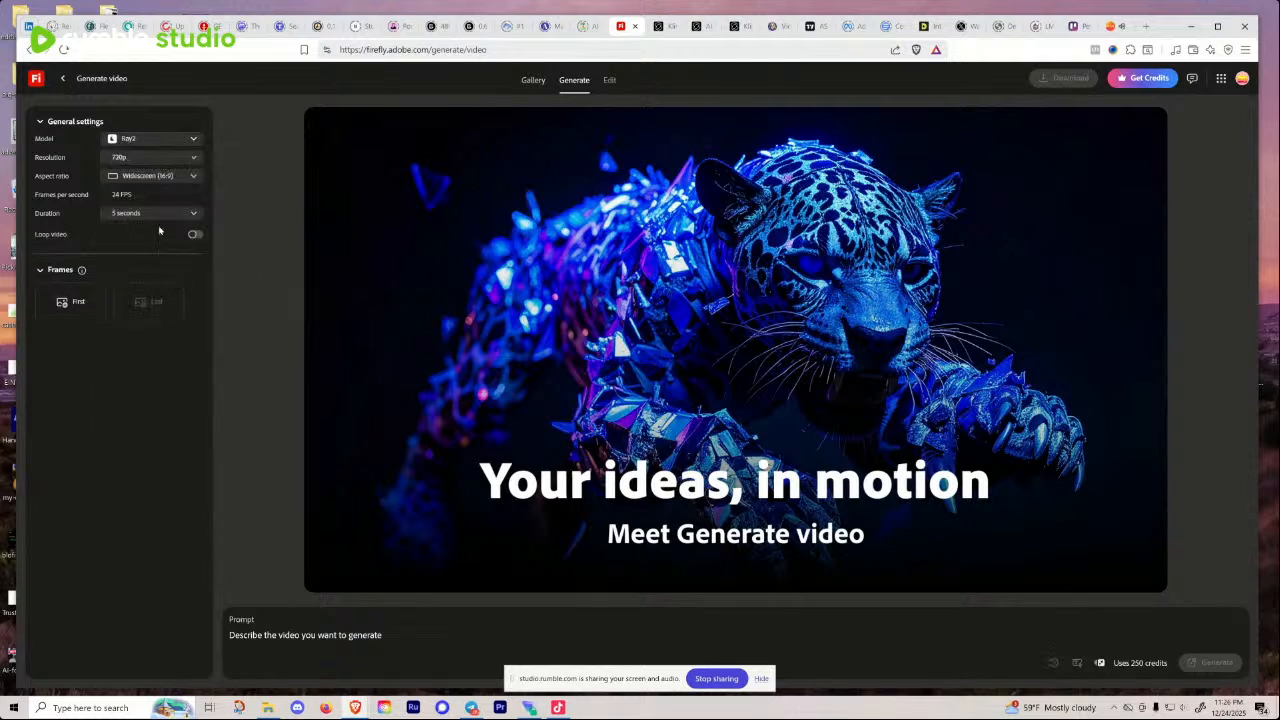
pyautogui.click(194, 140)
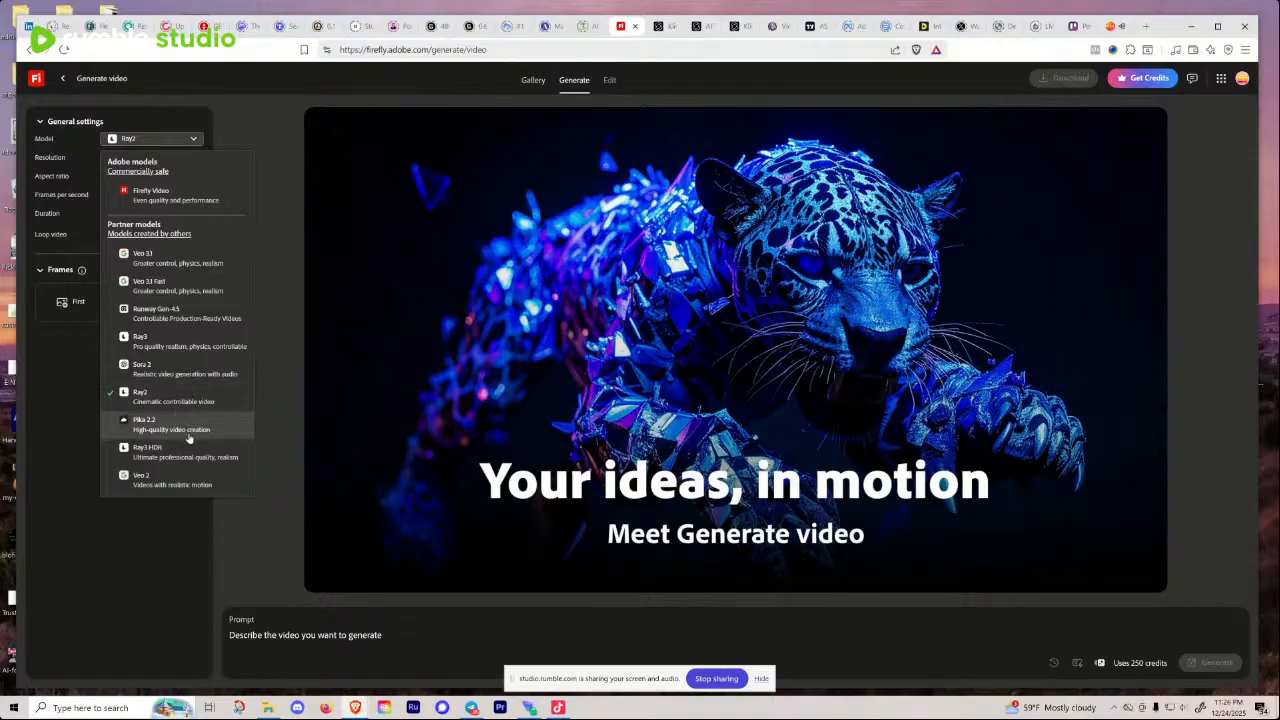
pyautogui.click(195, 488)
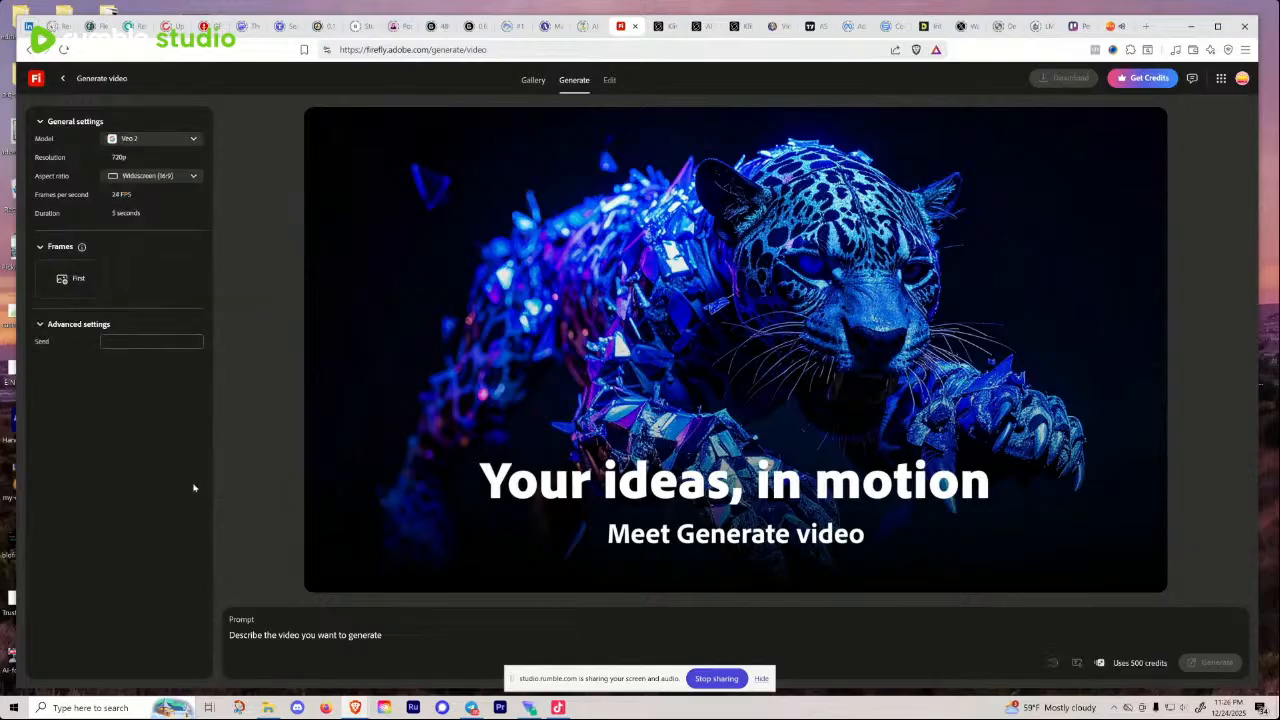
pyautogui.click(172, 140)
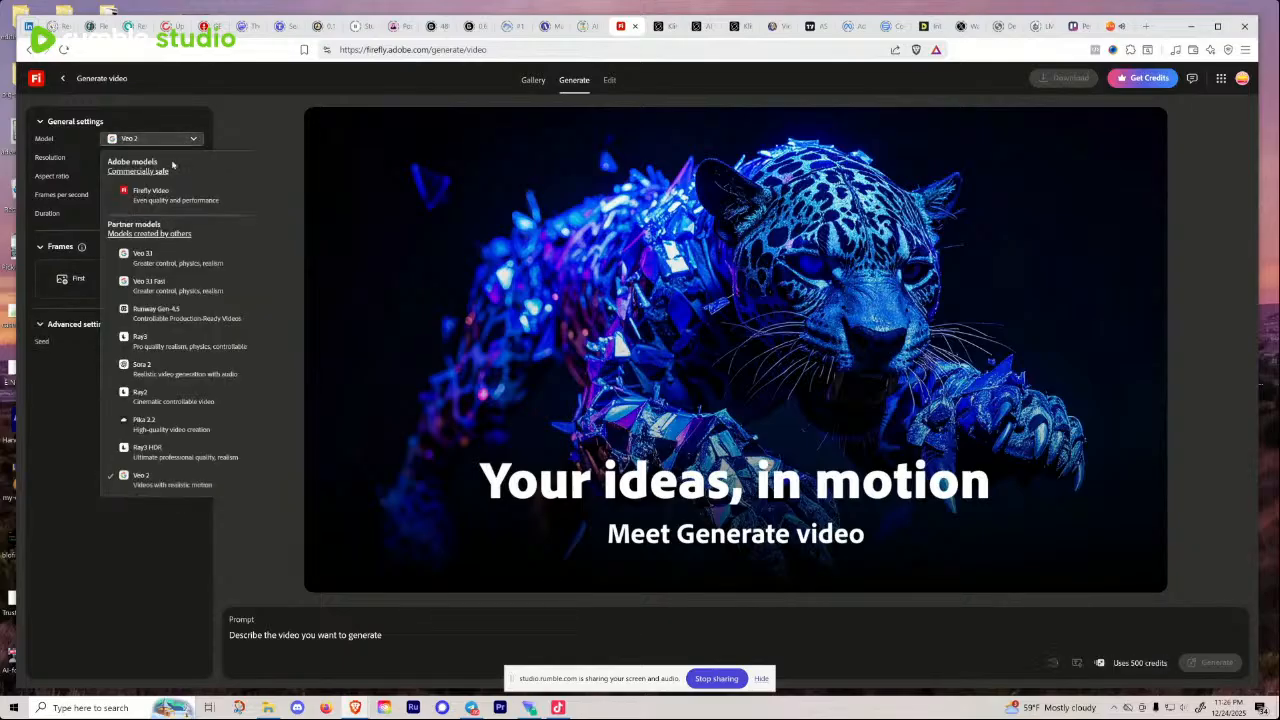
pyautogui.click(166, 452)
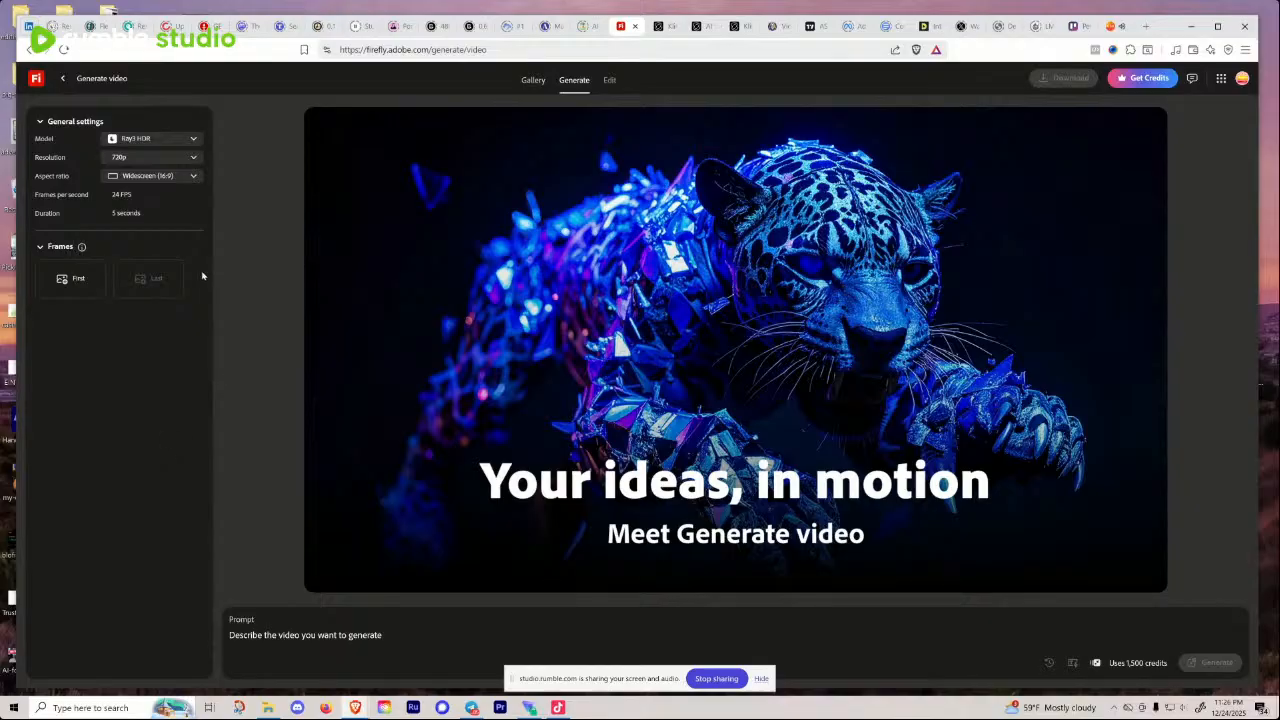
# Step: Choose the Ray3 video model, set its aspect ratio to Vertical (9:16), and check the available durations
pyautogui.click(190, 141)
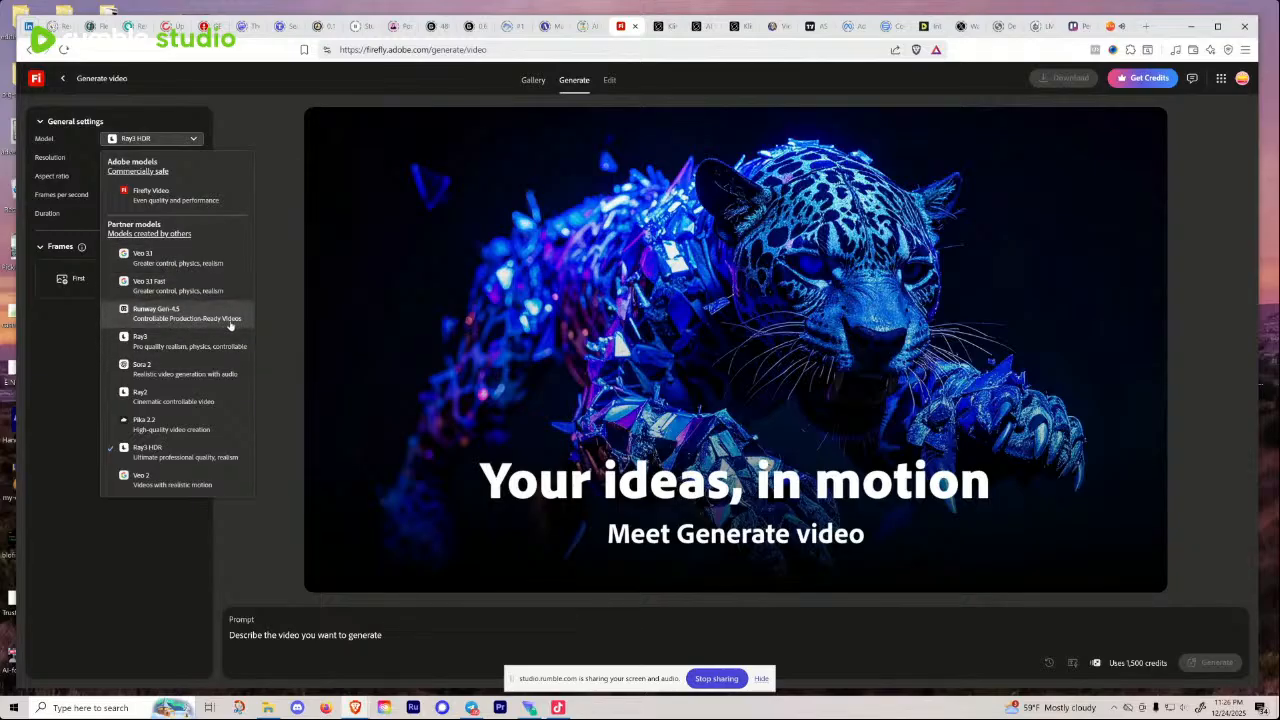
pyautogui.click(166, 352)
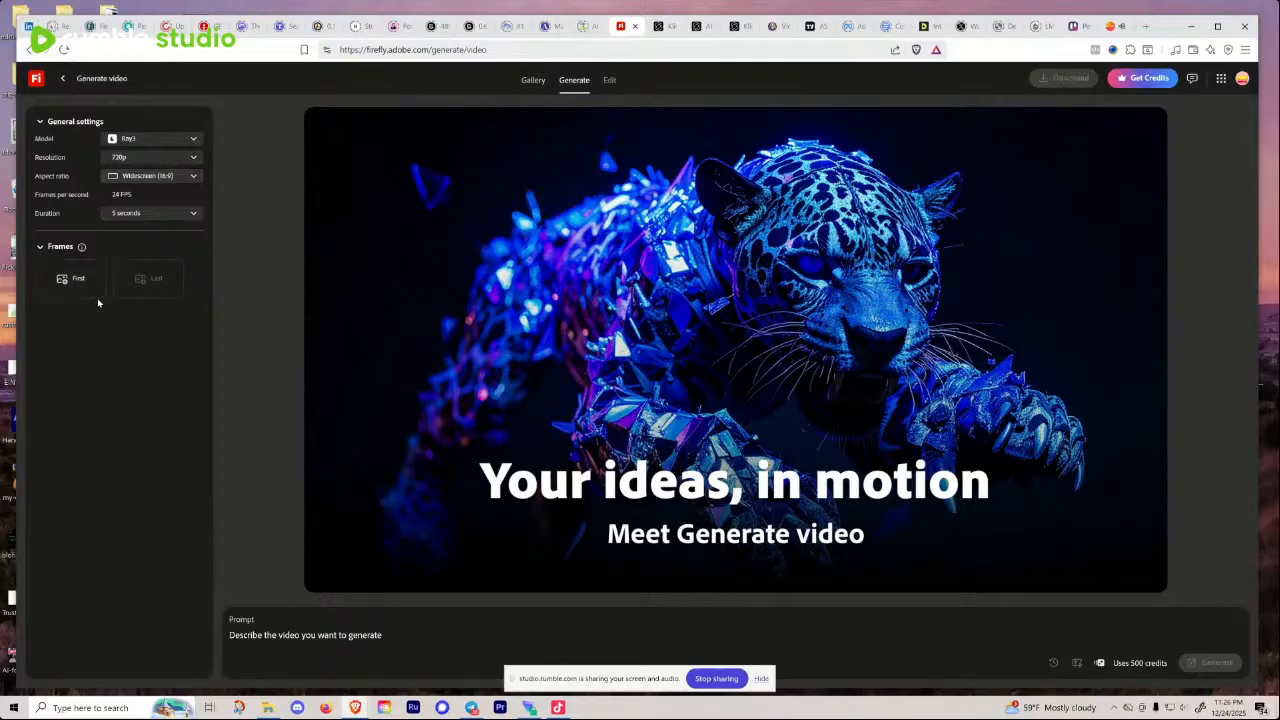
pyautogui.click(190, 177)
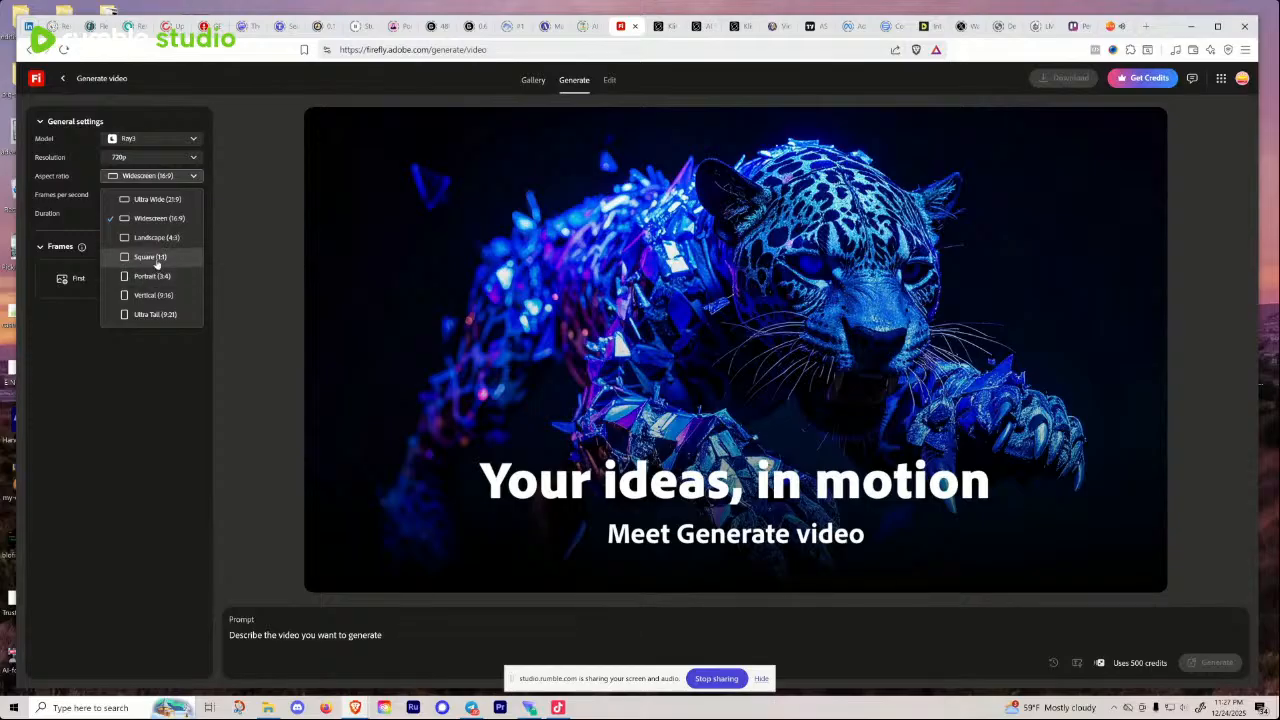
pyautogui.click(150, 257)
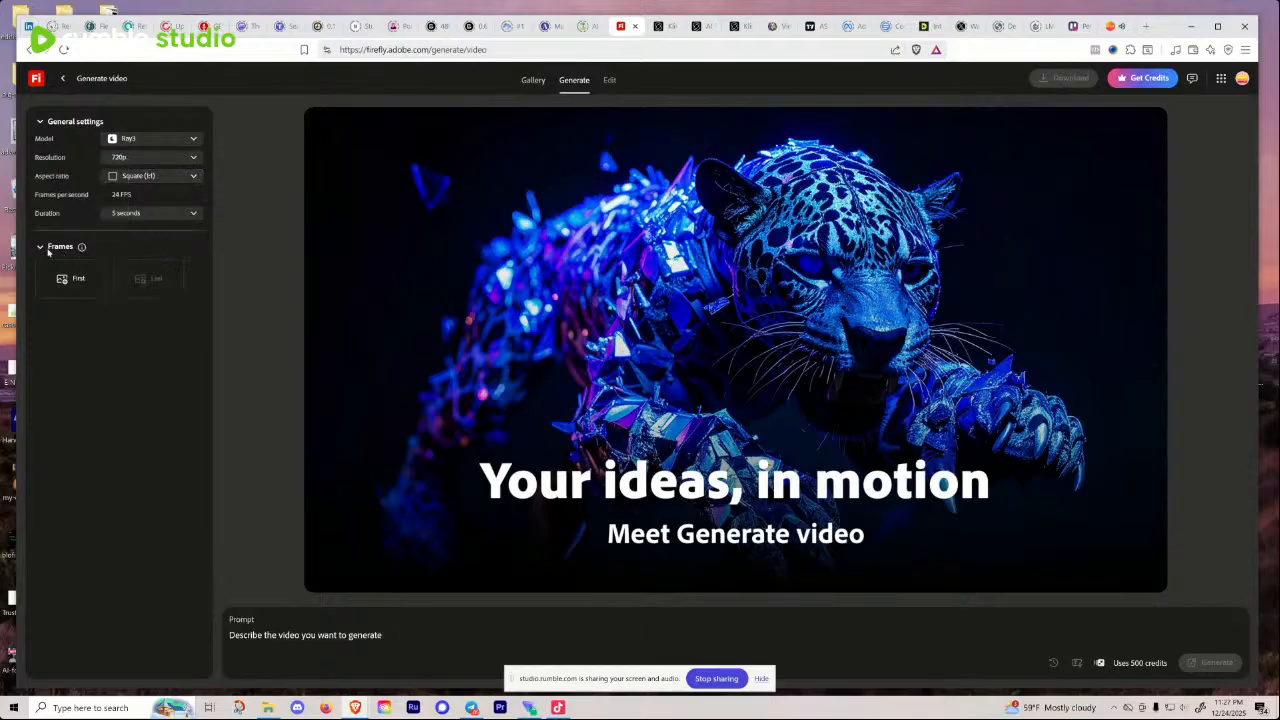
pyautogui.click(194, 176)
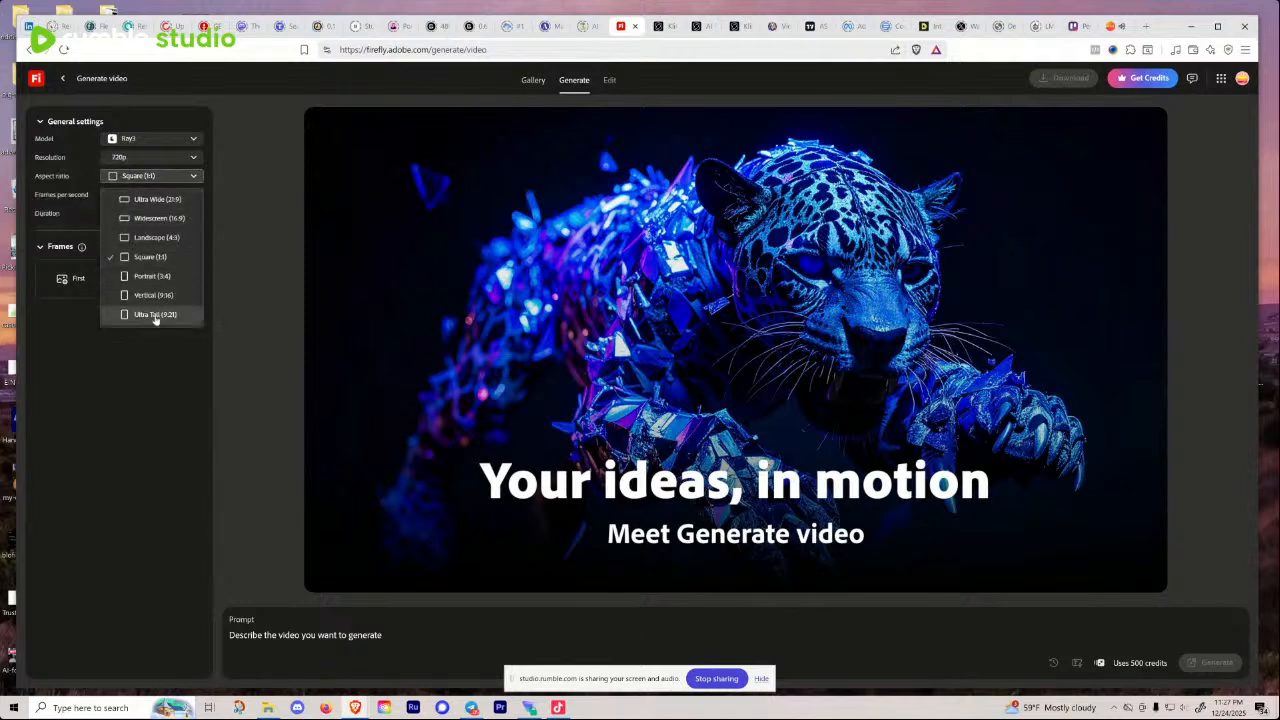
pyautogui.click(153, 295)
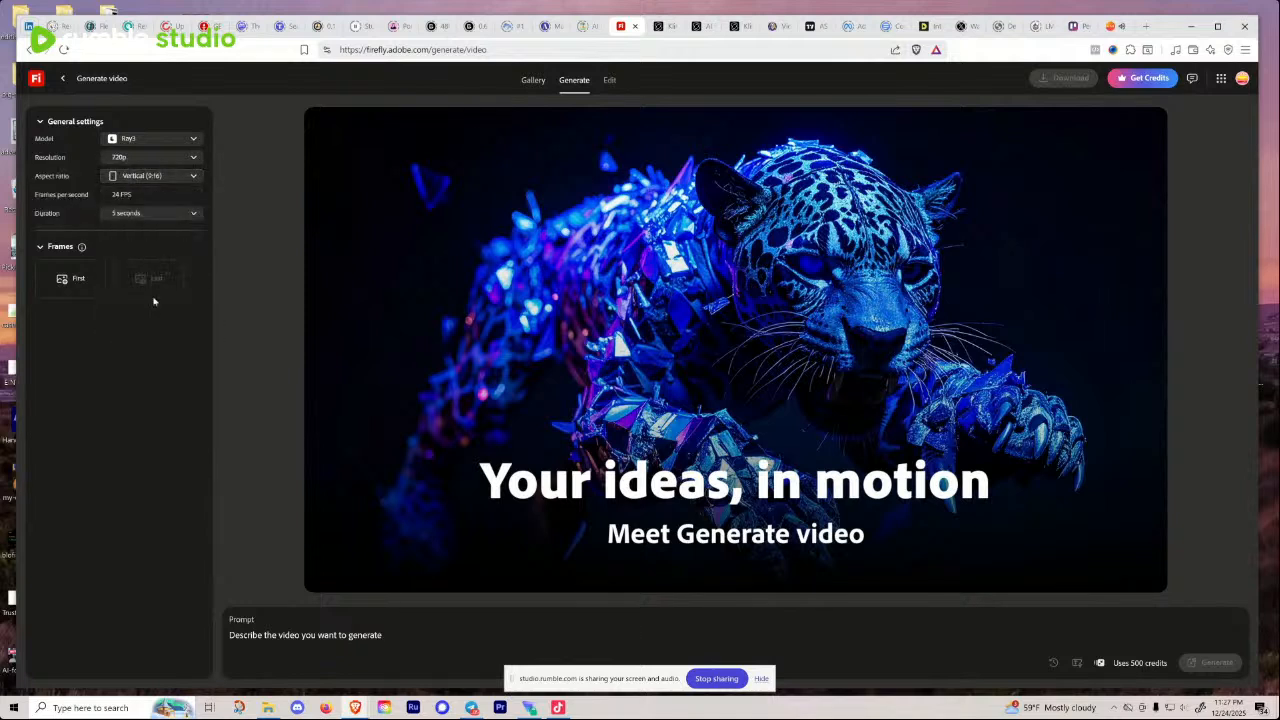
pyautogui.click(158, 213)
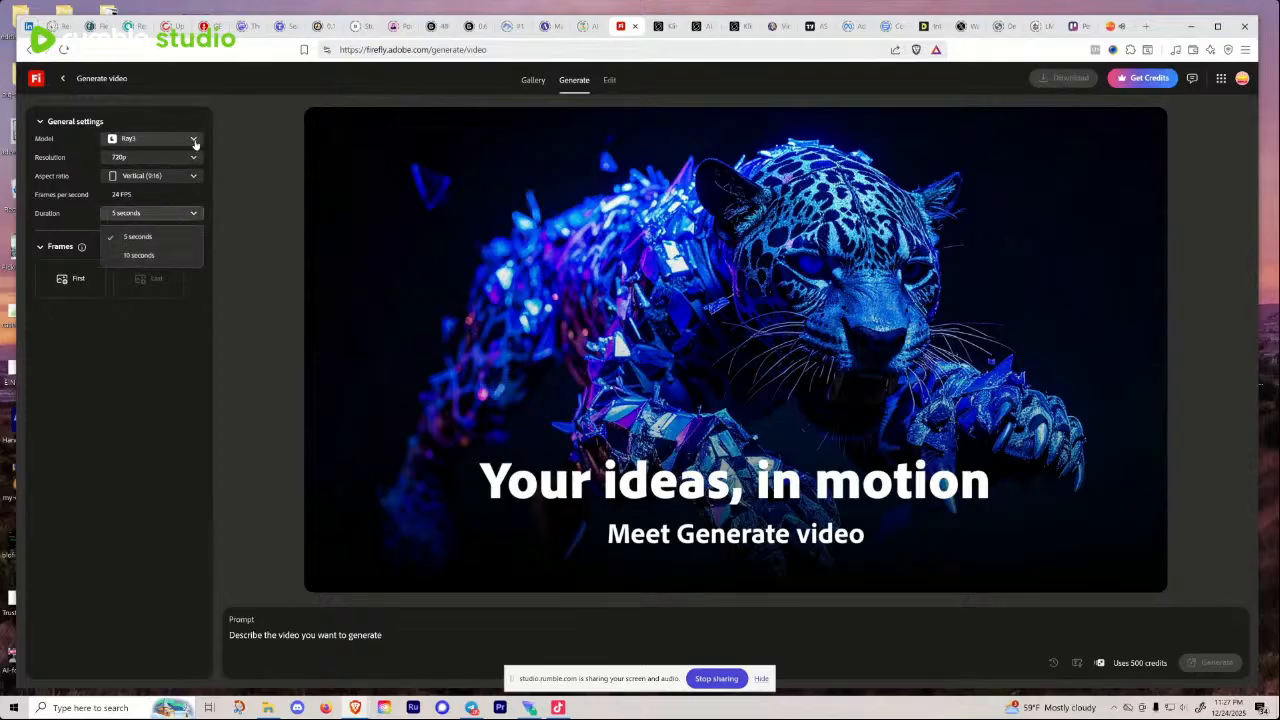
pyautogui.click(82, 247)
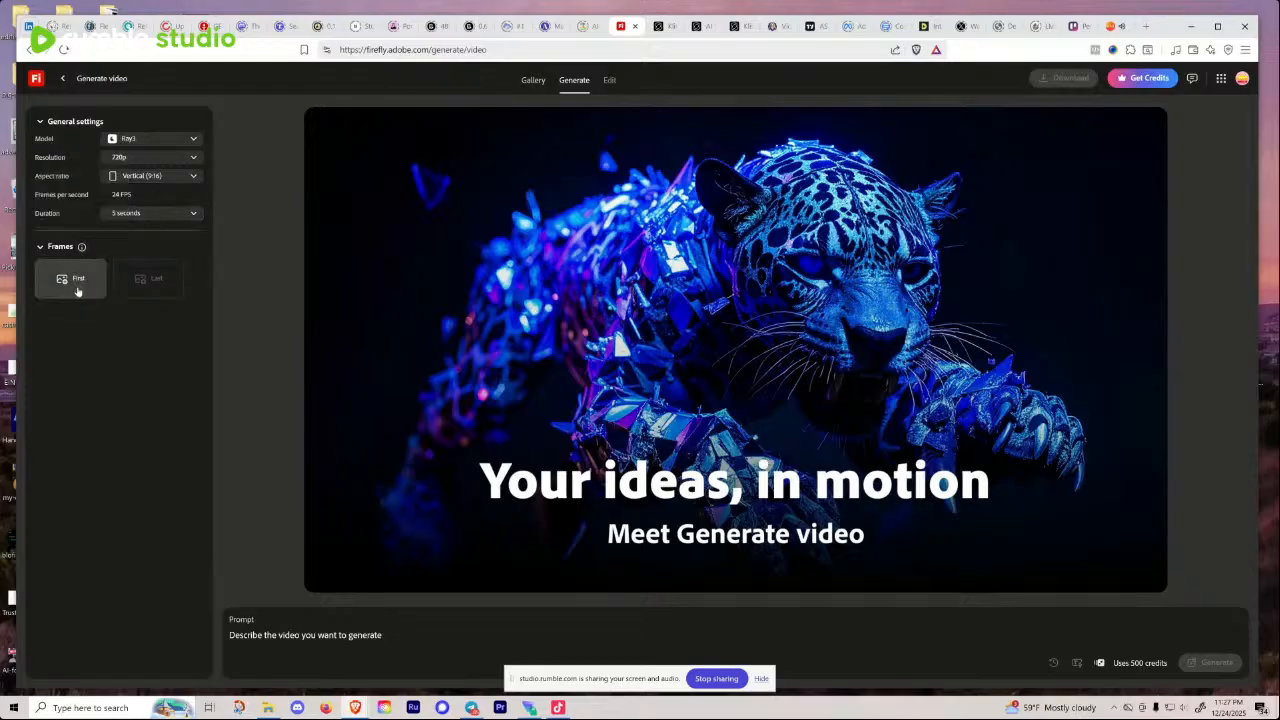
# Step: Check Ray3's first-frame image sources and the settings and credit cost of the Runway Gen-4.5 model
pyautogui.click(78, 289)
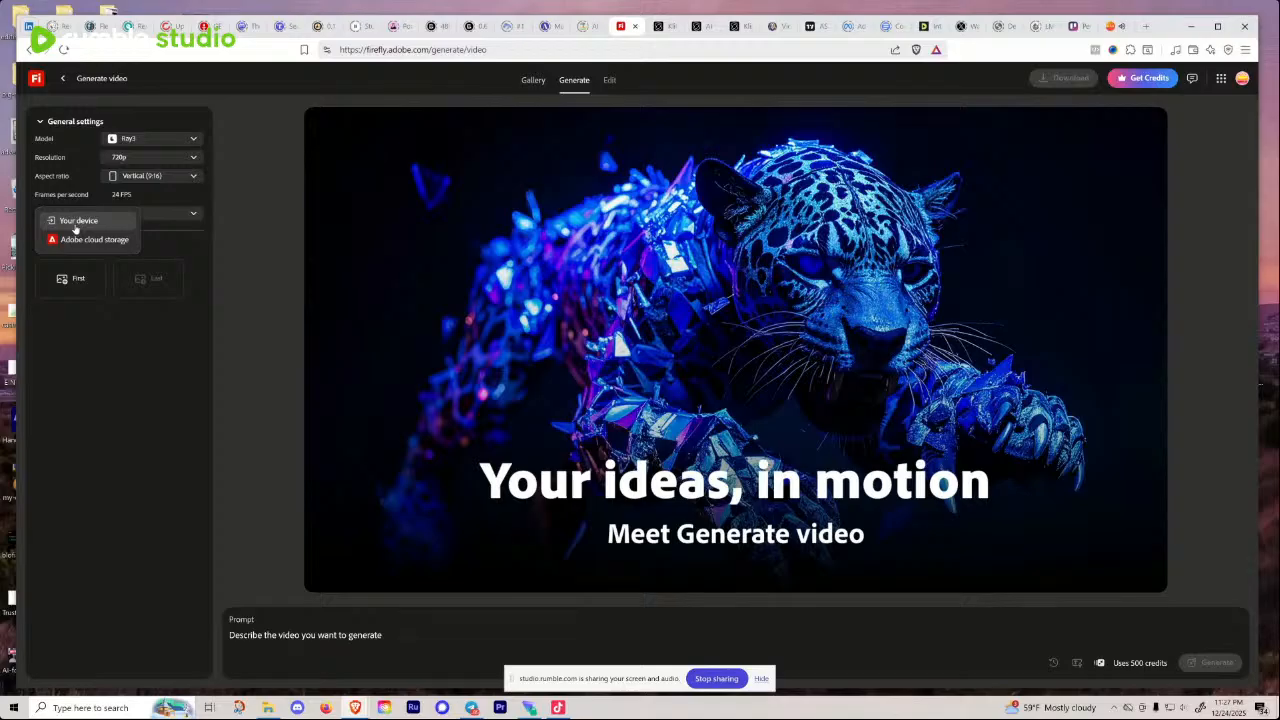
pyautogui.click(181, 141)
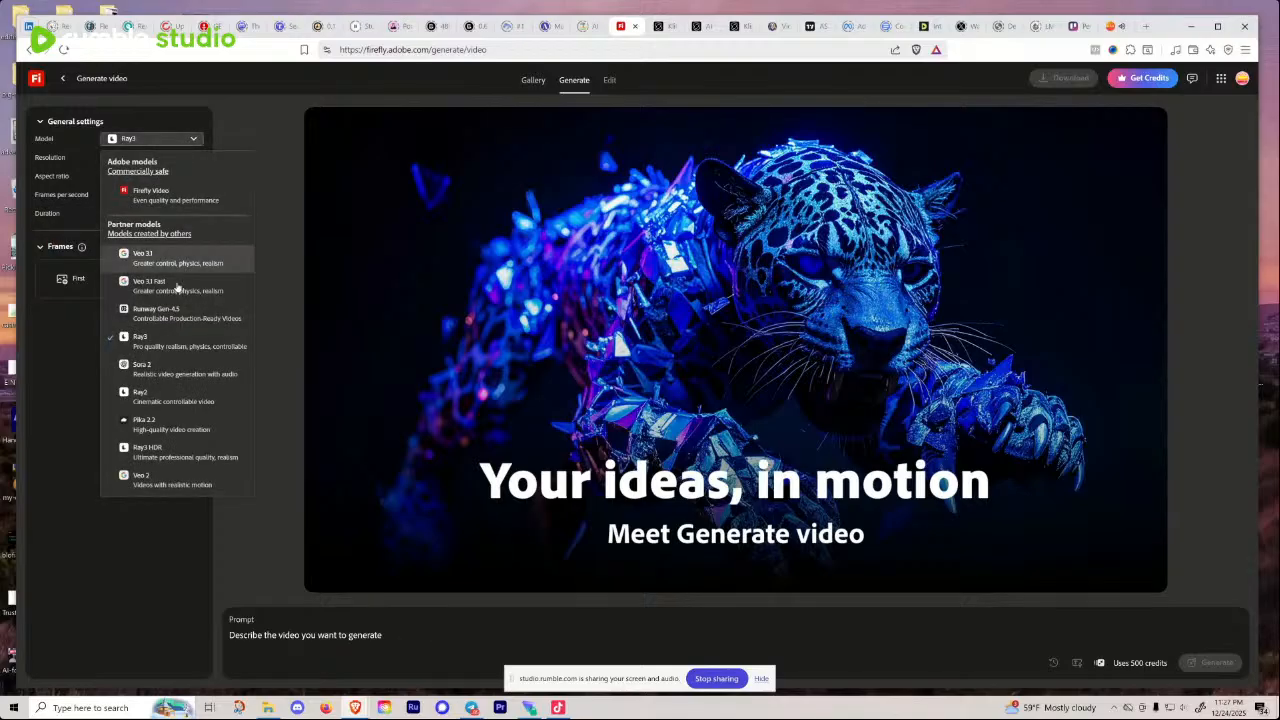
pyautogui.click(180, 318)
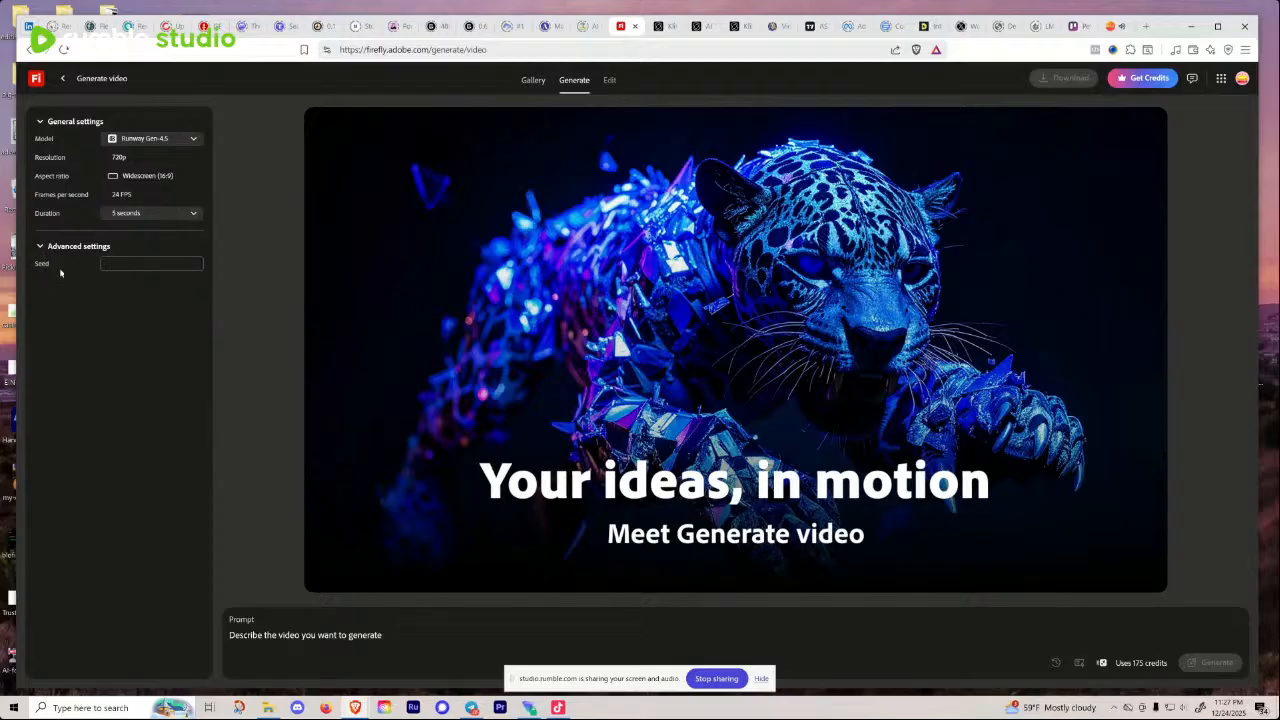
pyautogui.click(135, 265)
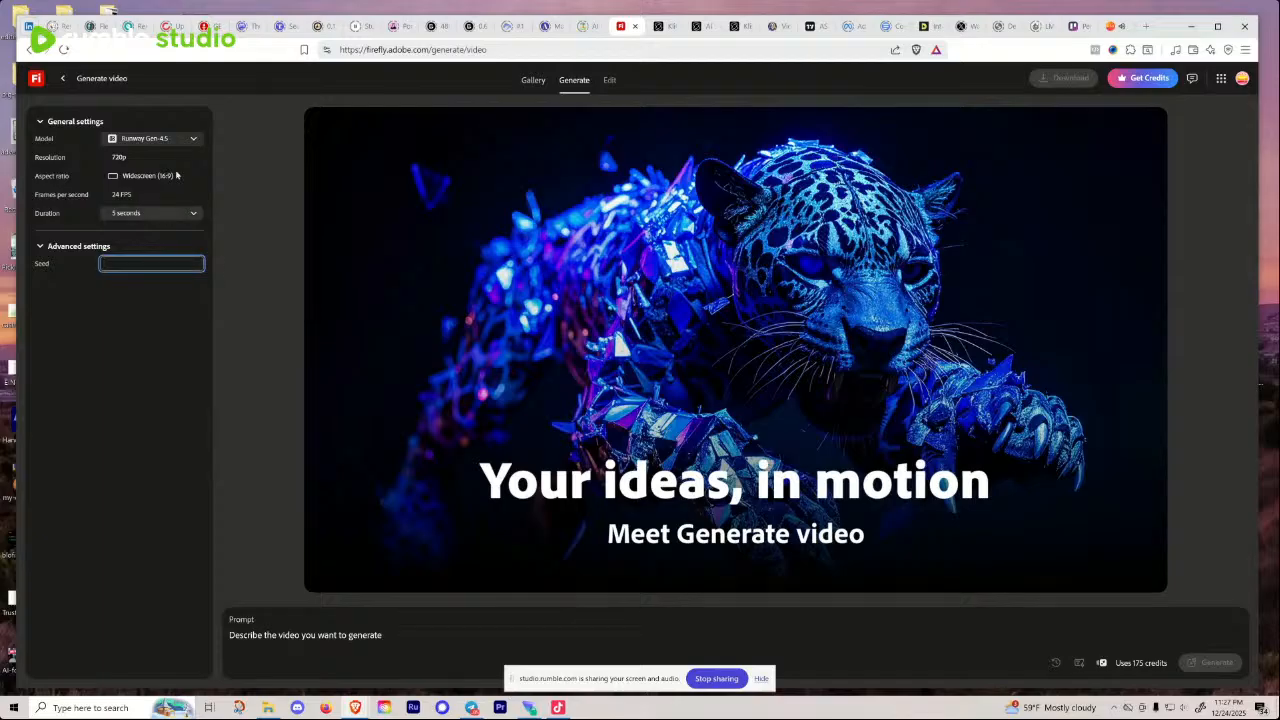
# Step: Choose the Pika 2.2 video model and keep its resolution at 720p
pyautogui.click(188, 140)
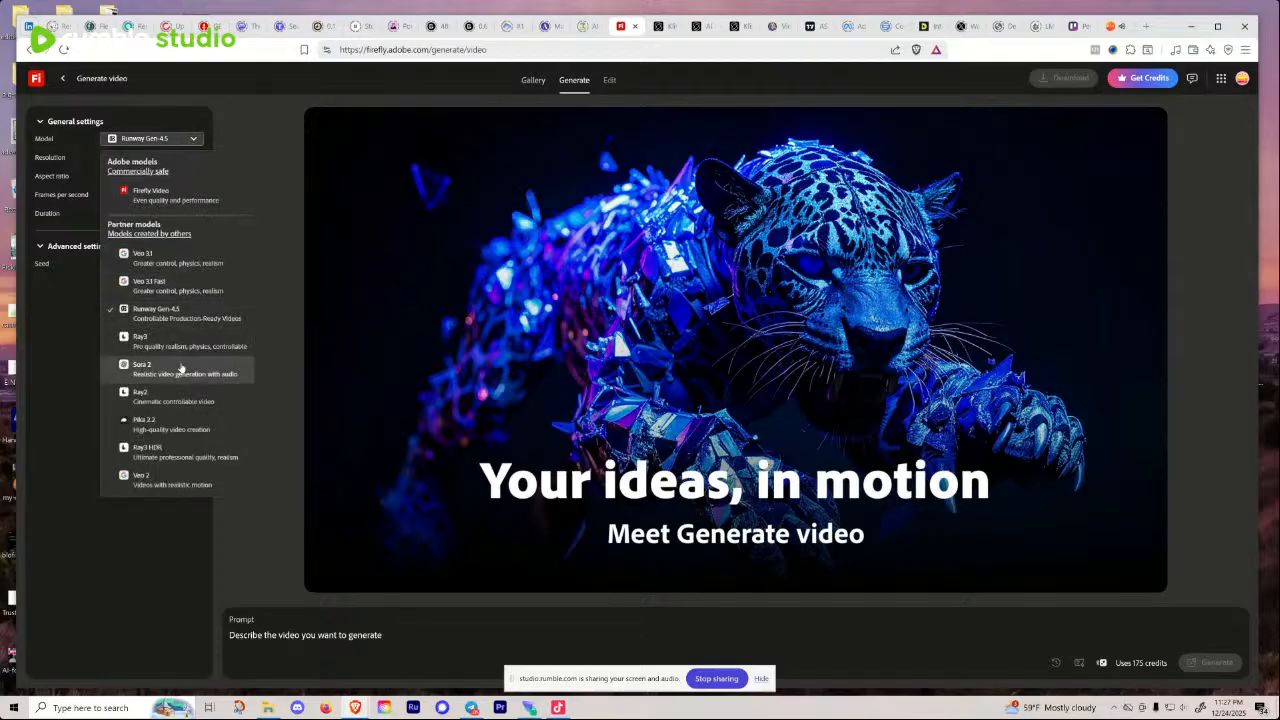
pyautogui.click(176, 426)
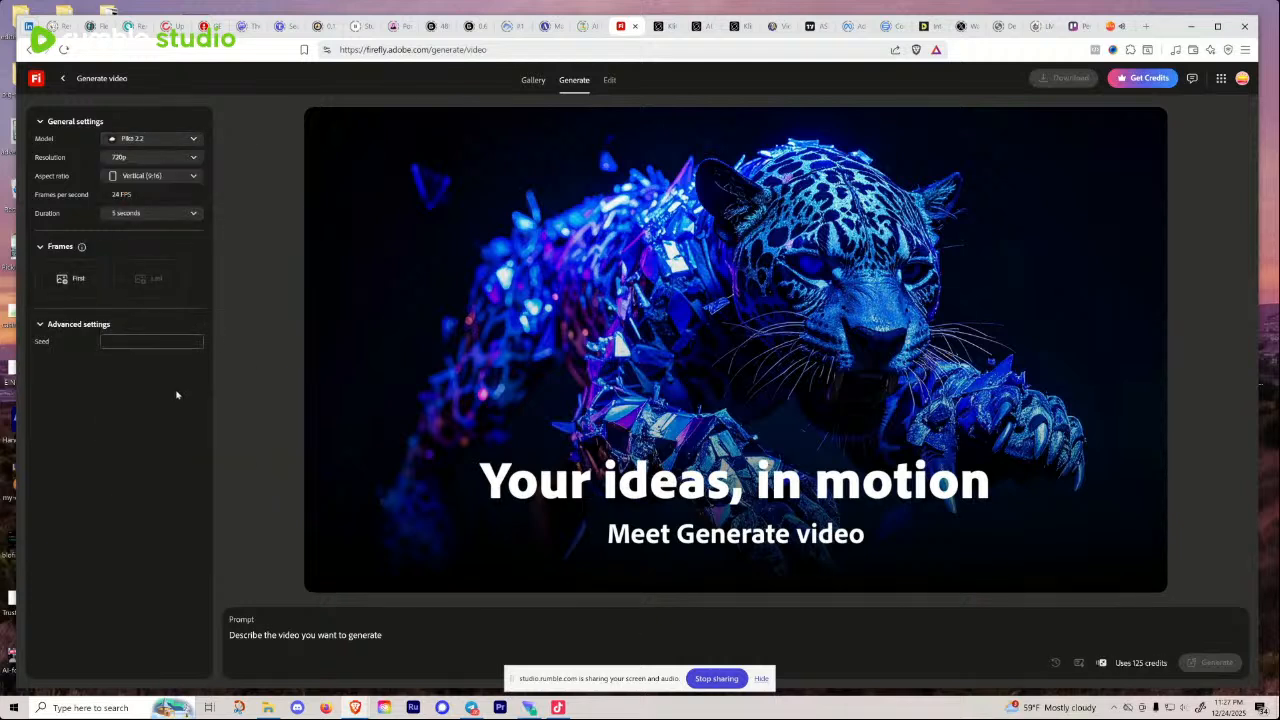
pyautogui.click(193, 157)
pyautogui.click(181, 191)
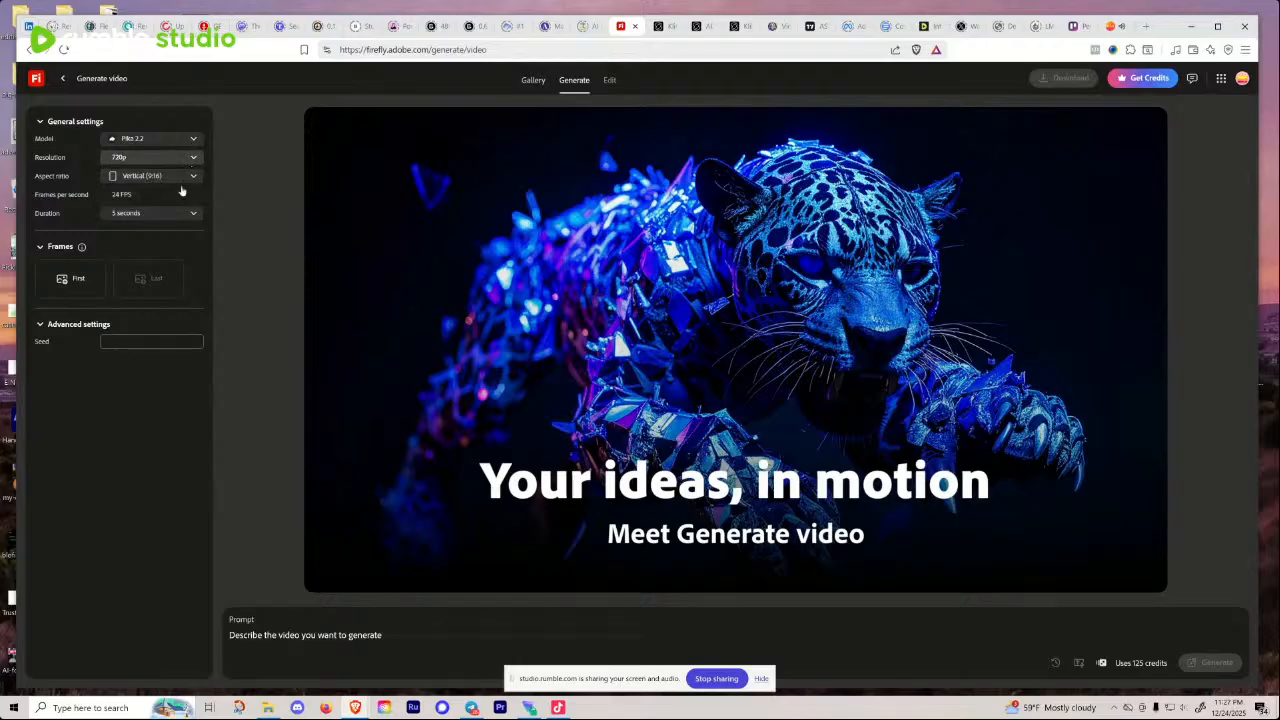
# Step: Upload the square "Safe and Effective" artwork from the device as the video's first frame
pyautogui.click(82, 283)
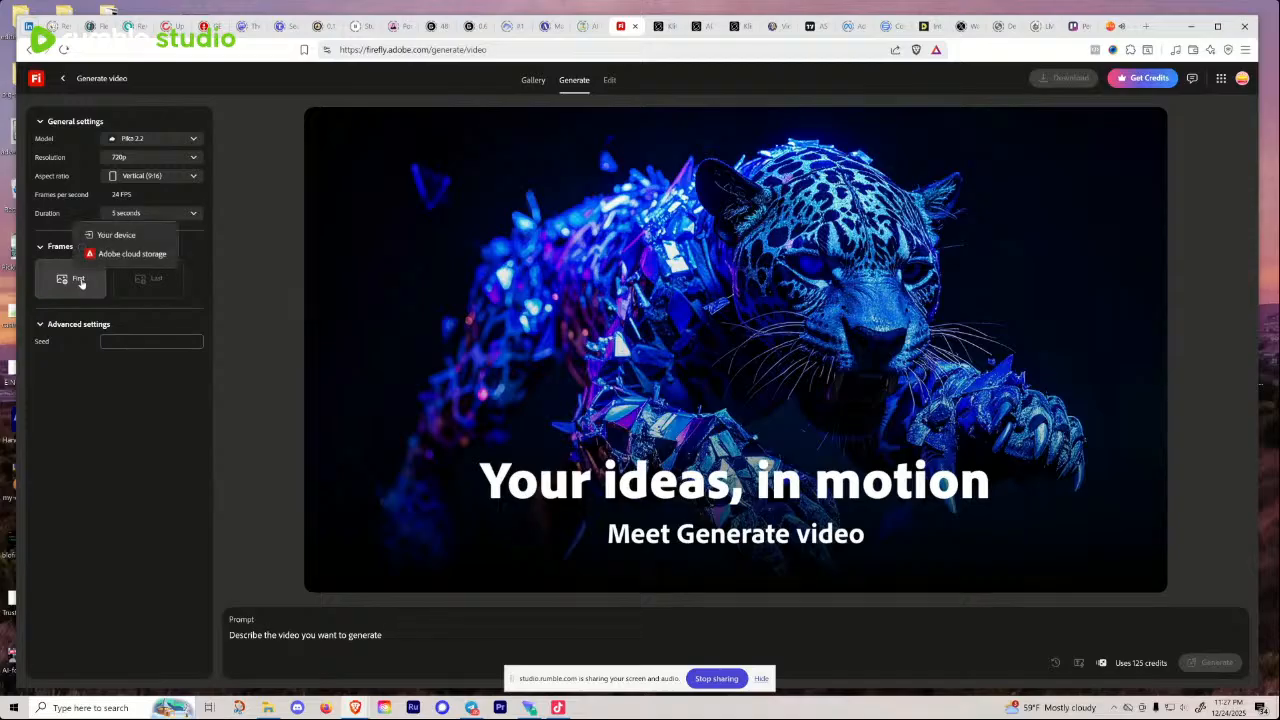
pyautogui.click(114, 249)
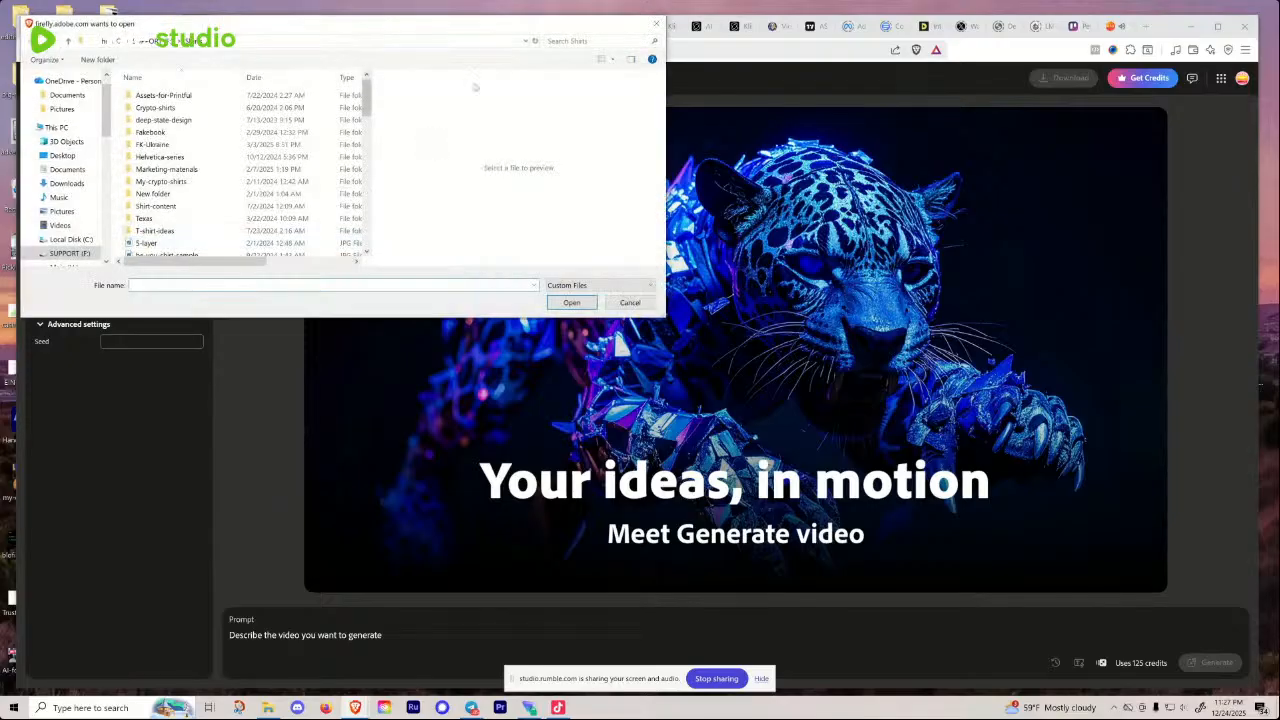
pyautogui.moveTo(502, 27); pyautogui.dragTo(0, 340)
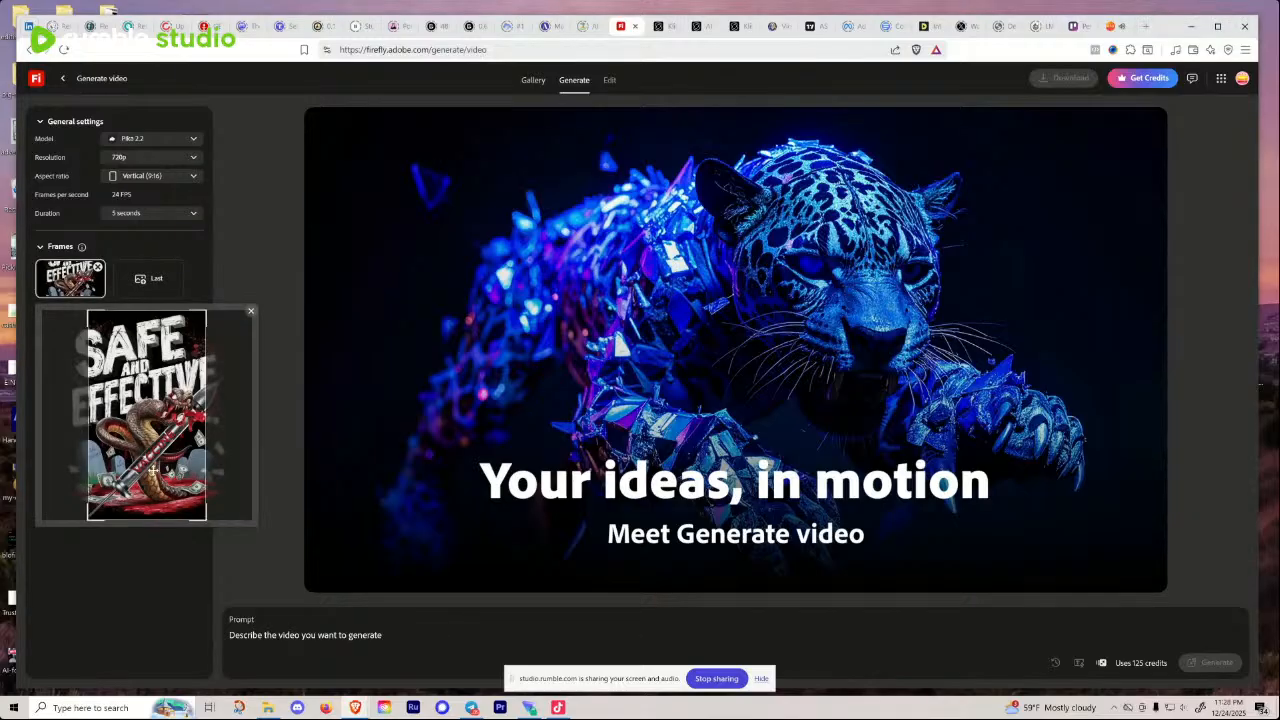
# Step: Try different horizontal positions of the vertical crop over the first-frame artwork to fit the lettering
pyautogui.moveTo(160, 453)
pyautogui.mouseDown()
pyautogui.moveTo(117, 453)
pyautogui.moveTo(218, 453)
pyautogui.moveTo(102, 447)
pyautogui.moveTo(192, 446)
pyautogui.moveTo(160, 444)
pyautogui.mouseUp()
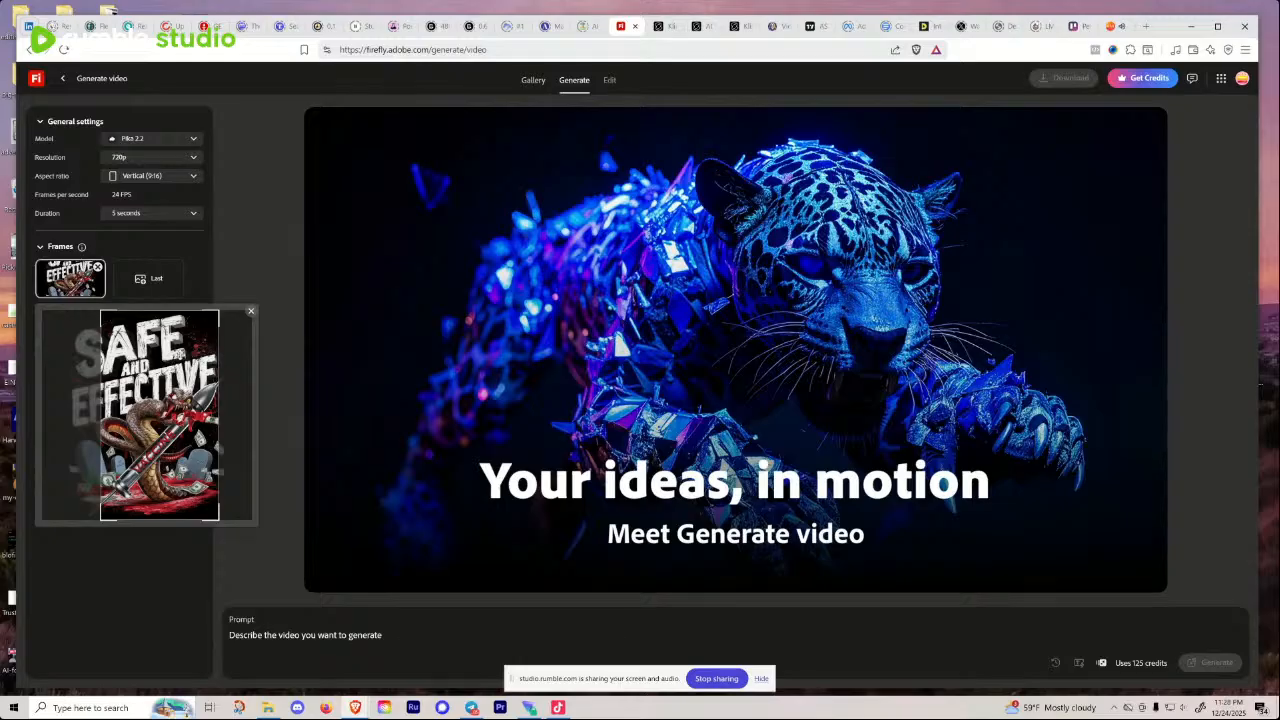
pyautogui.moveTo(162, 400); pyautogui.dragTo(156, 401)
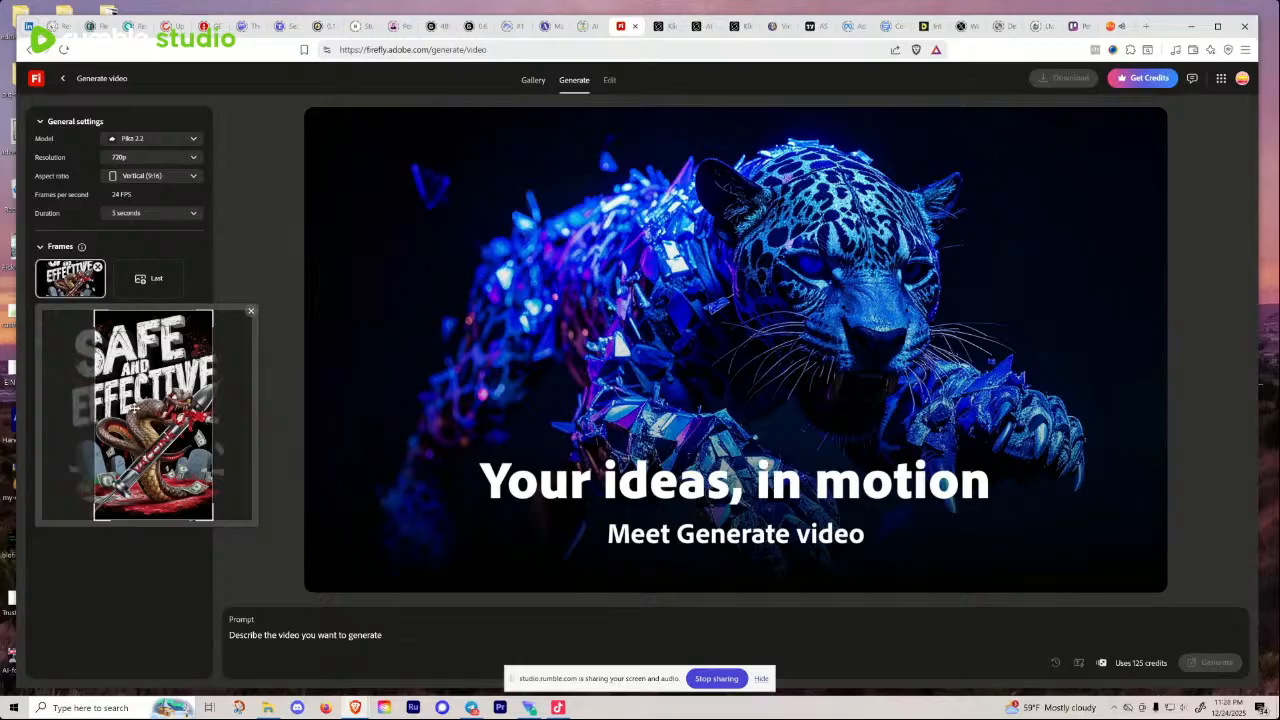
pyautogui.moveTo(168, 424)
pyautogui.mouseDown()
pyautogui.moveTo(150, 427)
pyautogui.moveTo(178, 428)
pyautogui.moveTo(133, 428)
pyautogui.moveTo(172, 427)
pyautogui.mouseUp()
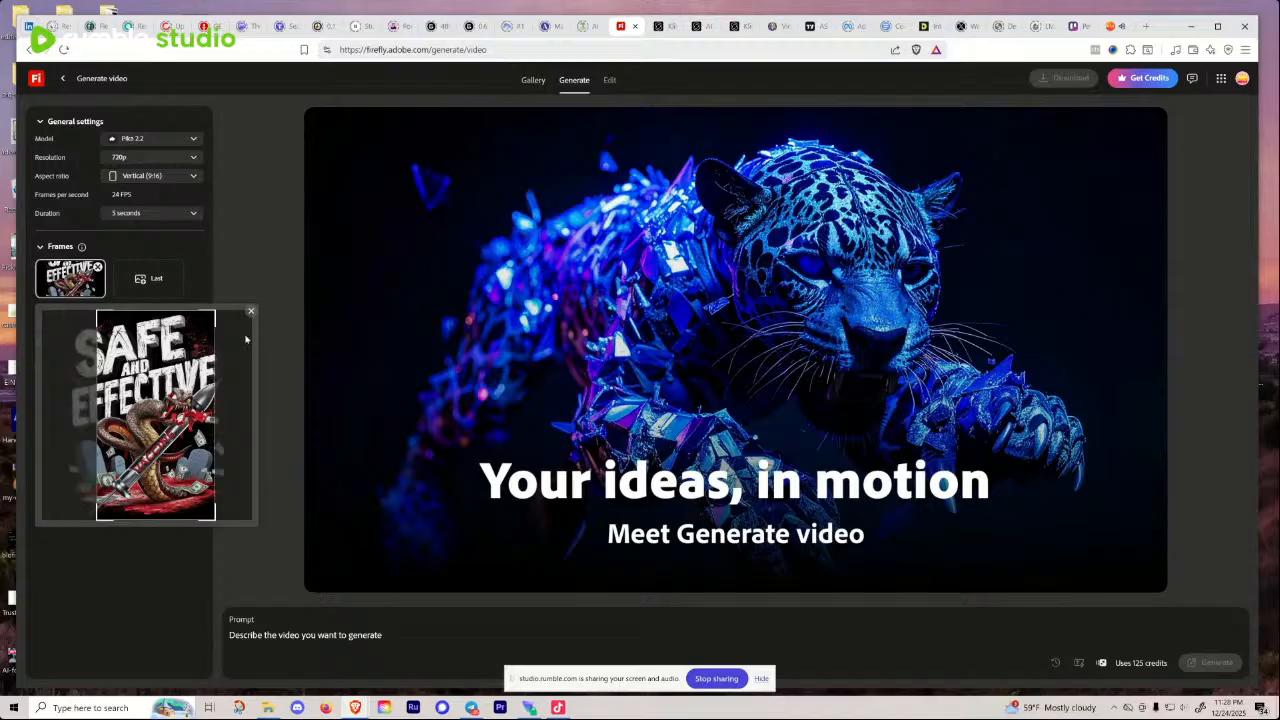
pyautogui.moveTo(170, 372)
pyautogui.mouseDown()
pyautogui.moveTo(117, 372)
pyautogui.moveTo(214, 374)
pyautogui.moveTo(161, 377)
pyautogui.mouseUp()
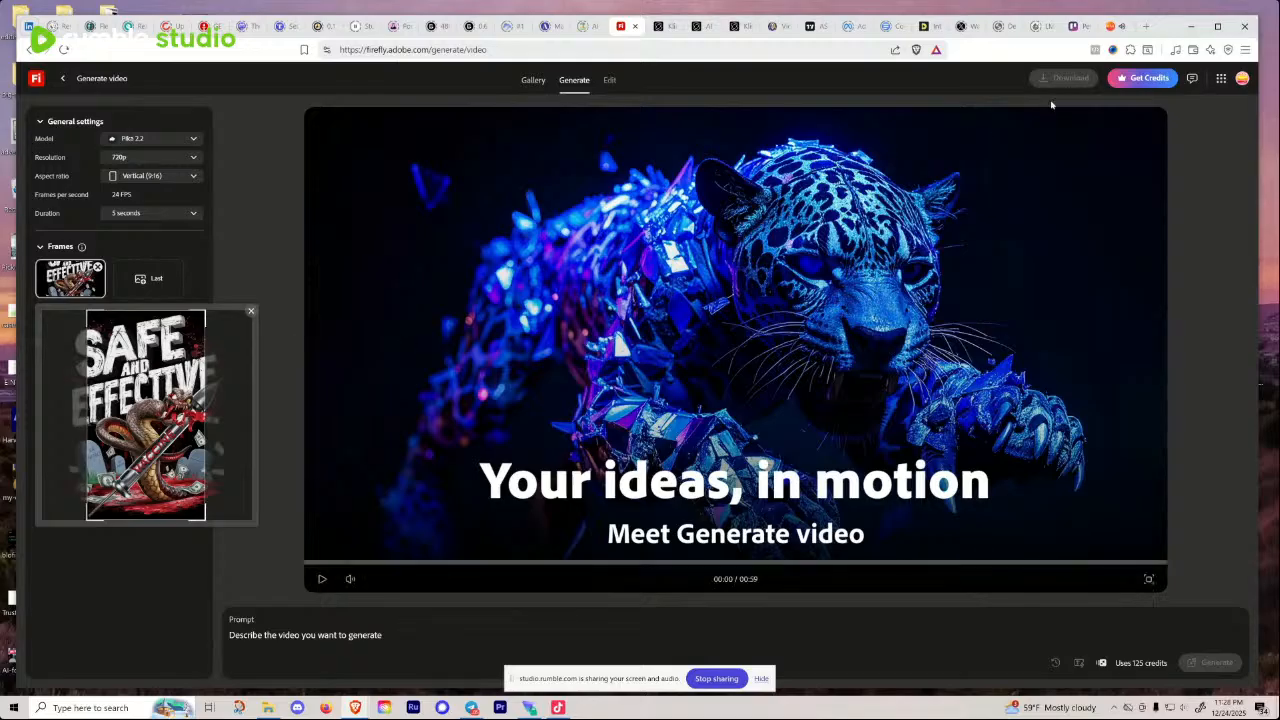
# Step: Open Adobe Express in a new browser tab and create a blank Portrait (9:16) design
pyautogui.click(1147, 27)
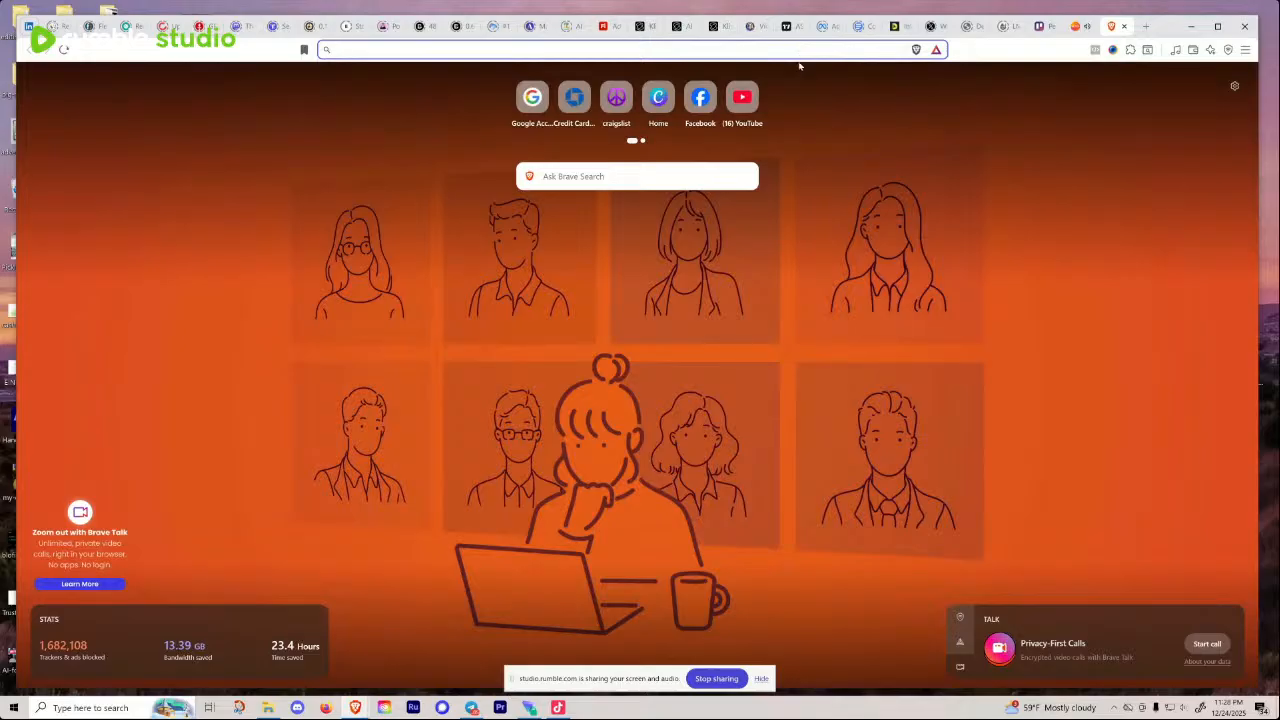
pyautogui.write('ad')
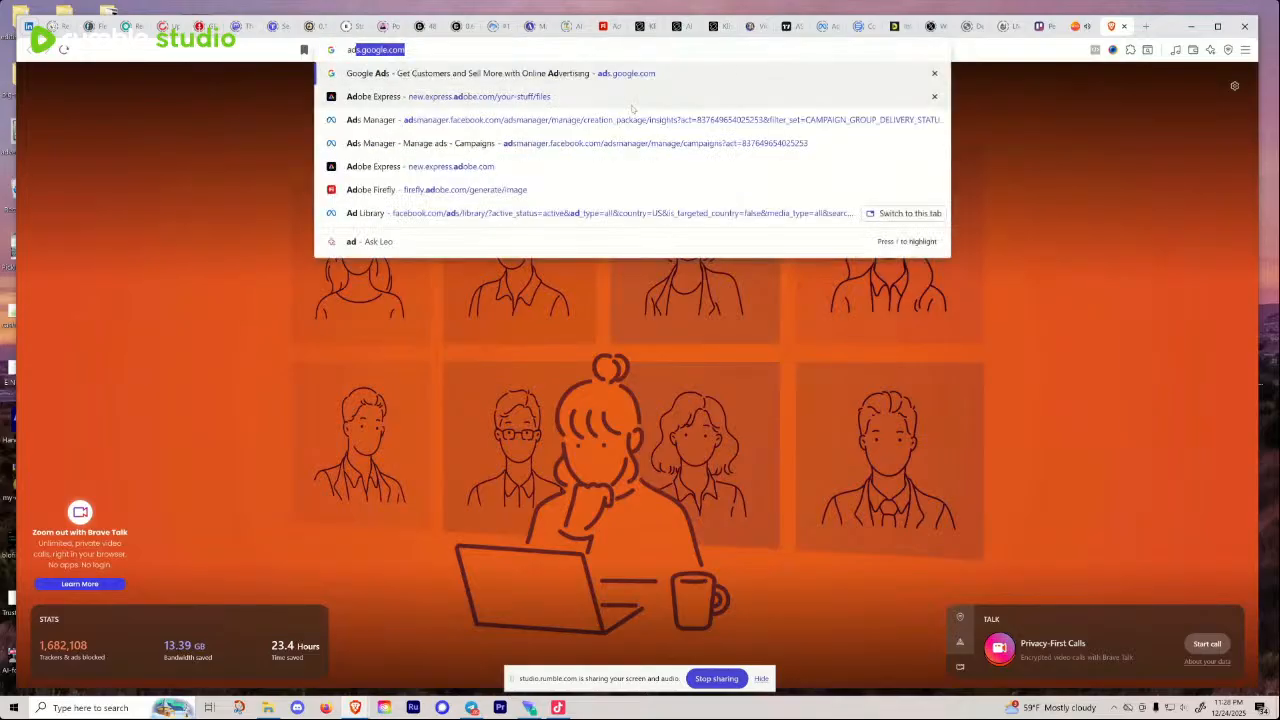
pyautogui.click(534, 99)
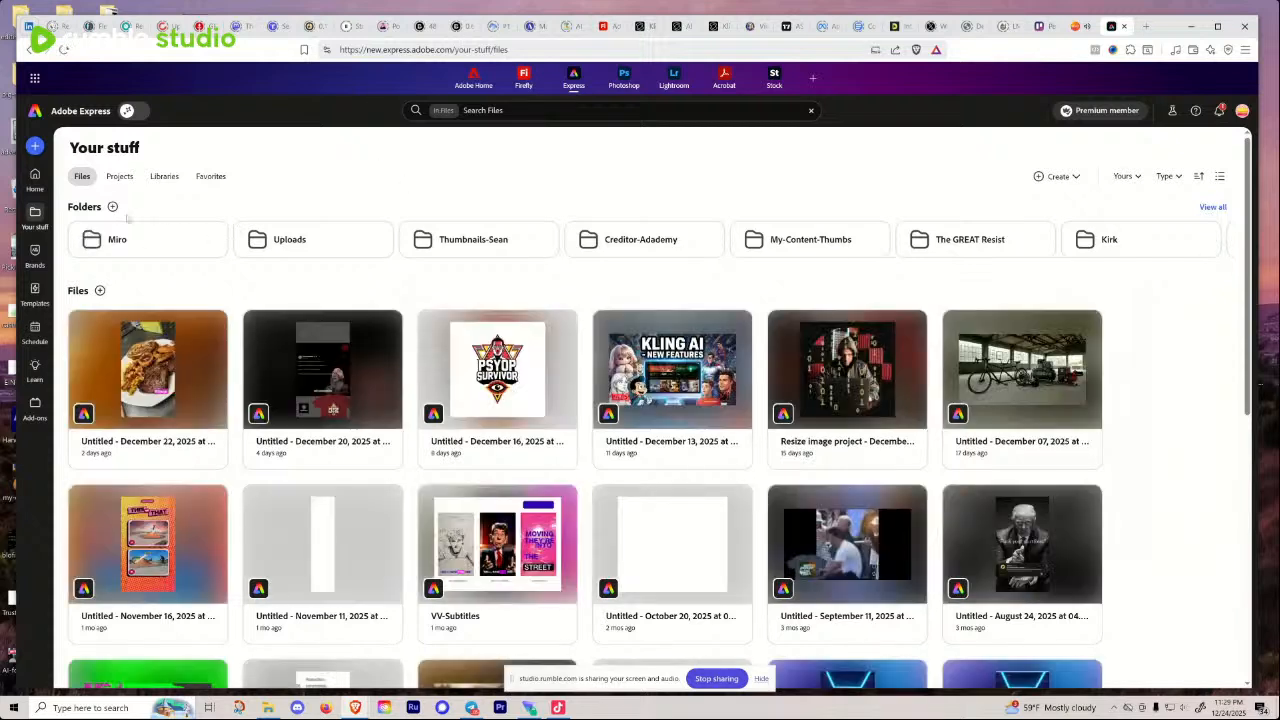
pyautogui.click(37, 152)
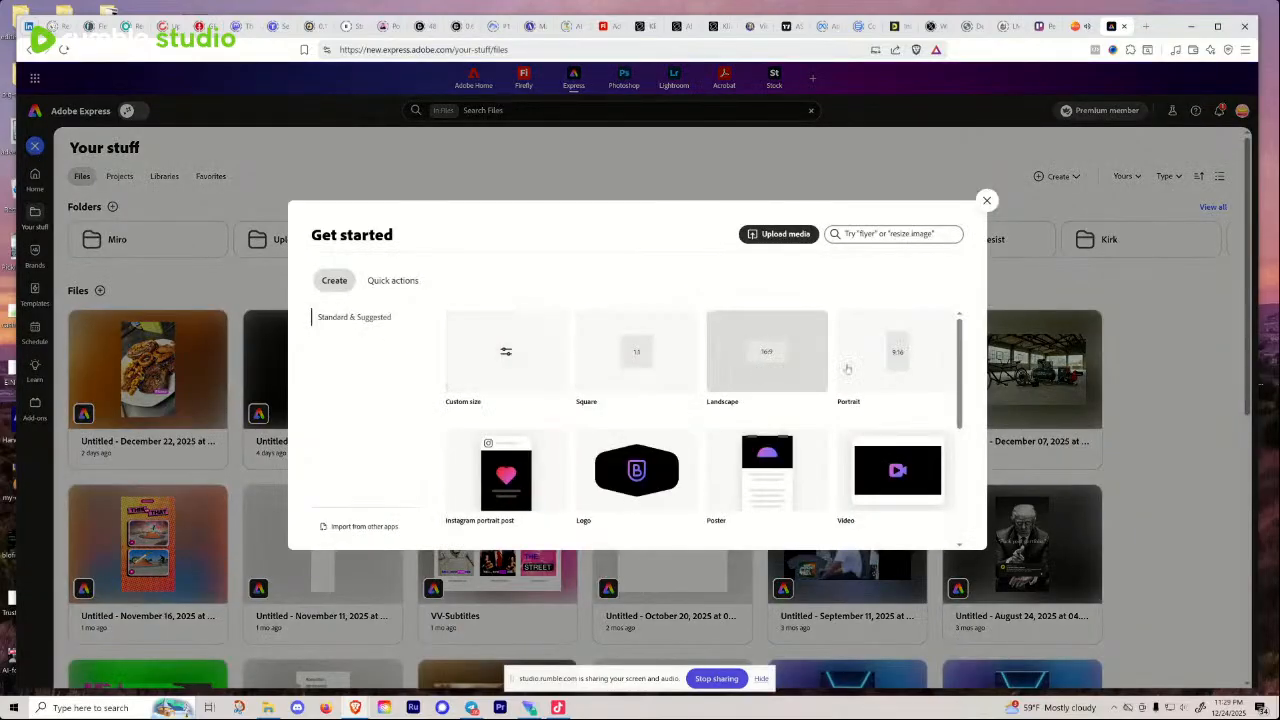
pyautogui.click(898, 364)
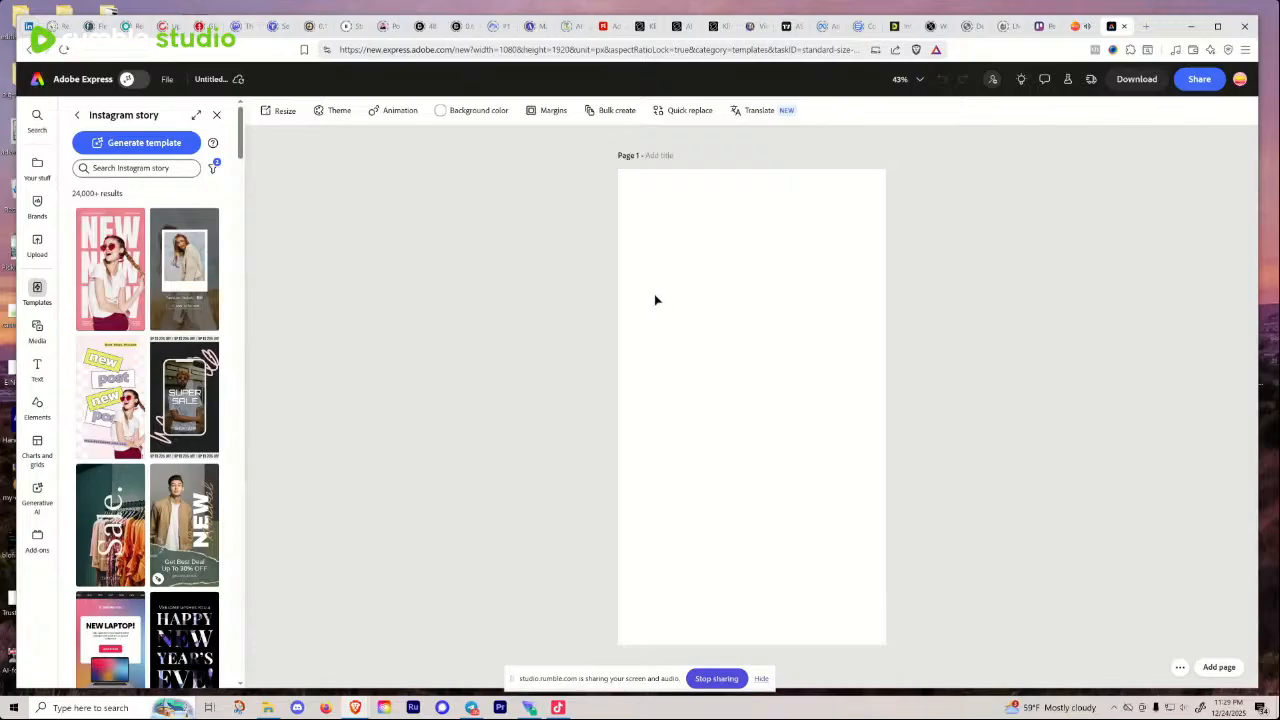
# Step: Title the blank page "Safe-And-Effective-Snake"
pyautogui.click(673, 155)
pyautogui.write('Safe-And-Effective-Snake')
pyautogui.click(691, 242)
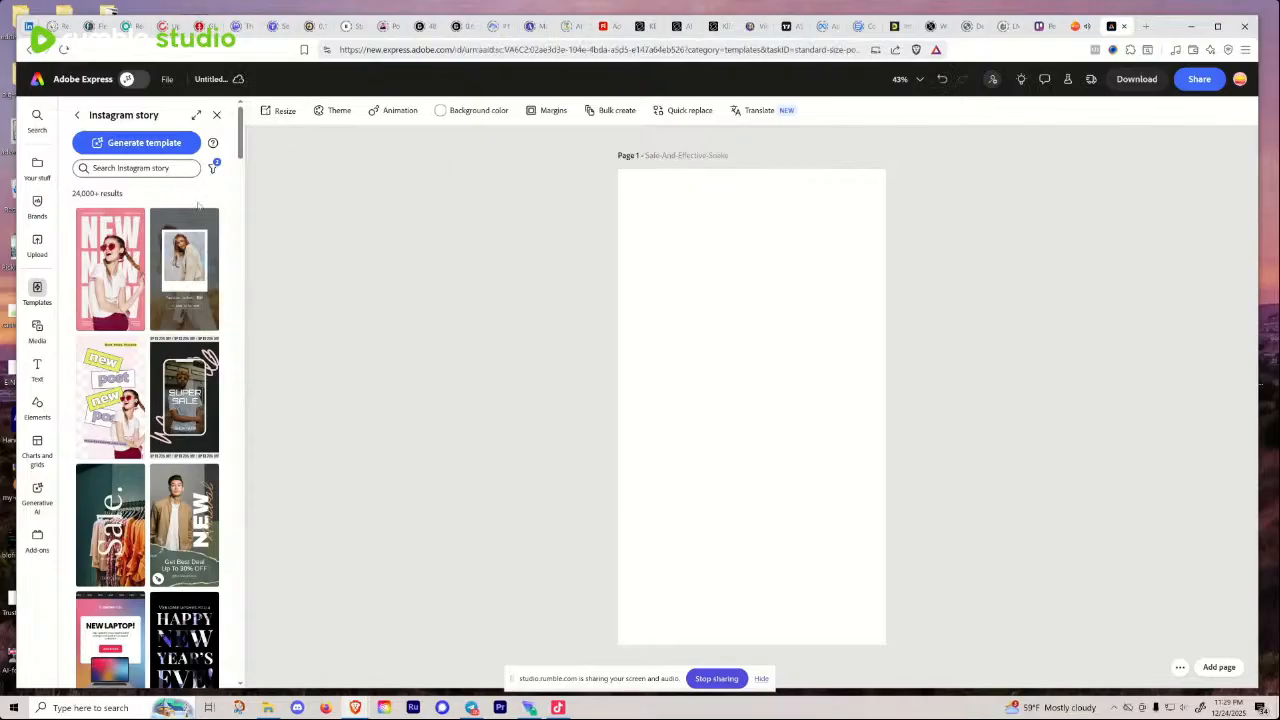
# Step: Upload the square "Safe and Effective" artwork from the device and place it across the middle of the page
pyautogui.click(37, 245)
pyautogui.moveTo(465, 26); pyautogui.dragTo(0, 368)
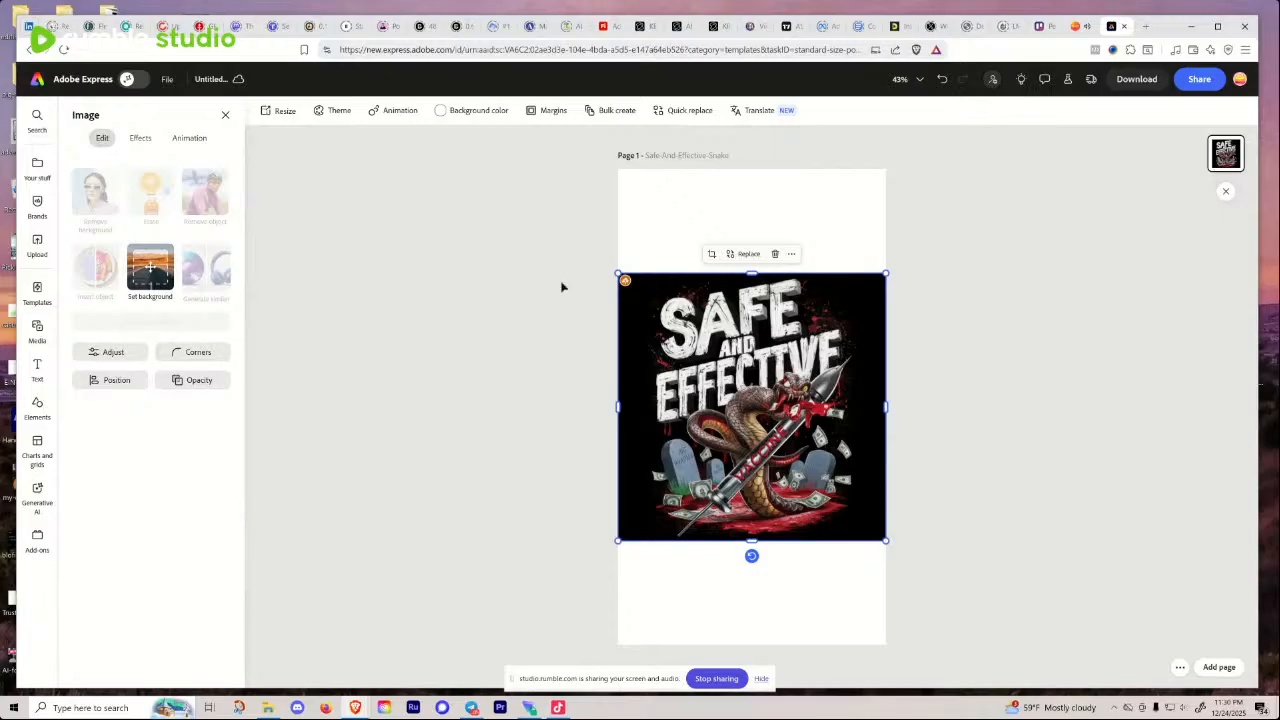
pyautogui.click(655, 238)
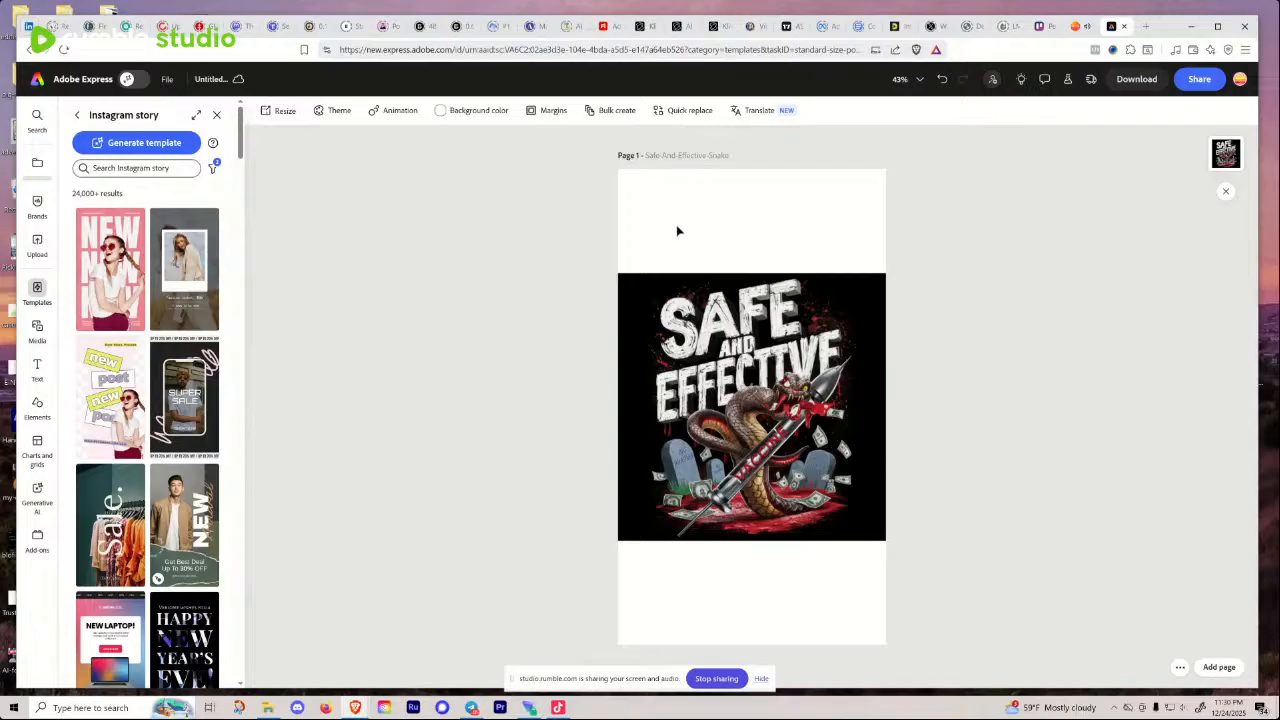
# Step: Set the page's background color to the black sampled from the artwork's edge
pyautogui.click(446, 112)
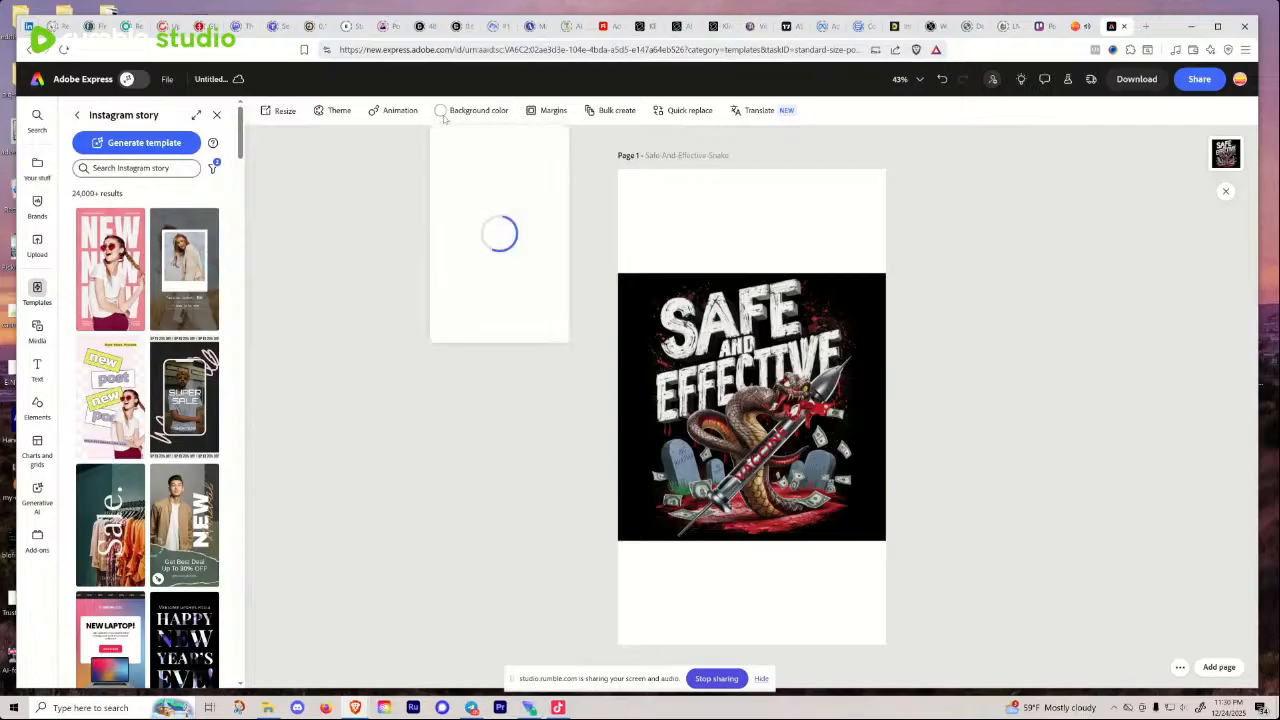
pyautogui.click(536, 141)
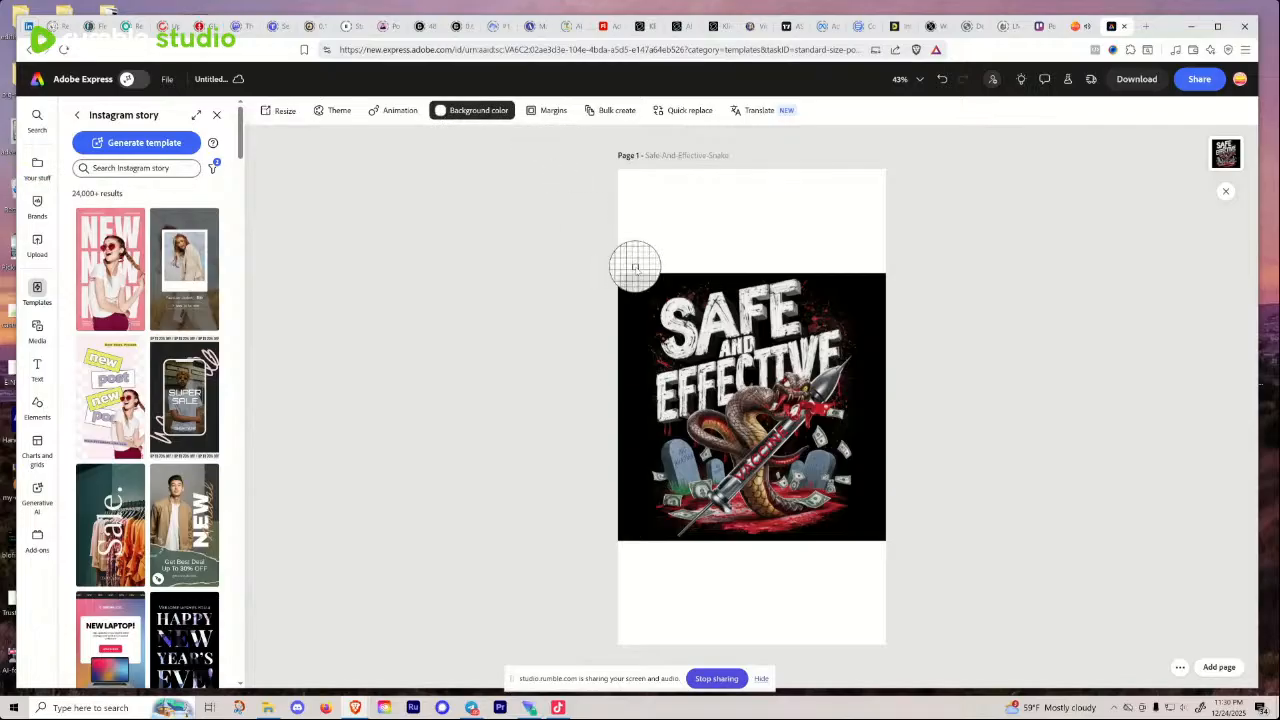
pyautogui.click(632, 280)
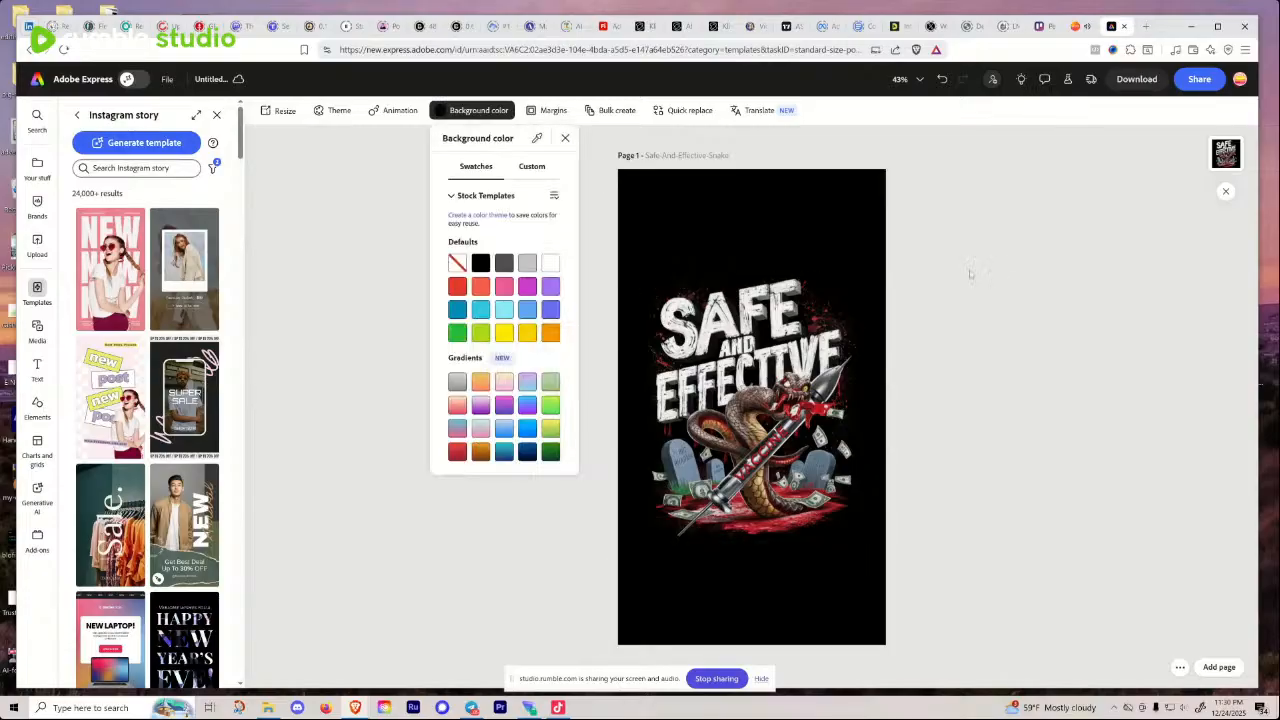
pyautogui.click(1005, 273)
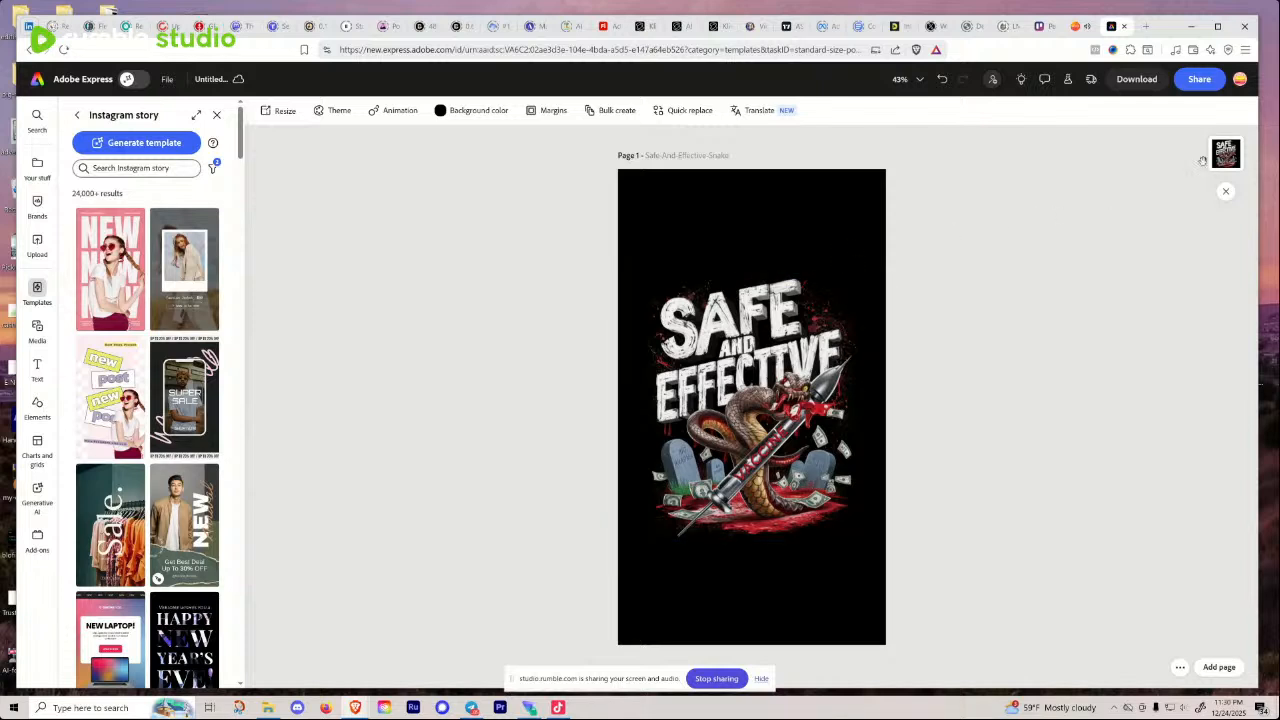
# Step: Download the page as a 1080 x 1920 px PNG named SAFE-and-Effective-final-Shirt-9X16
pyautogui.click(1136, 79)
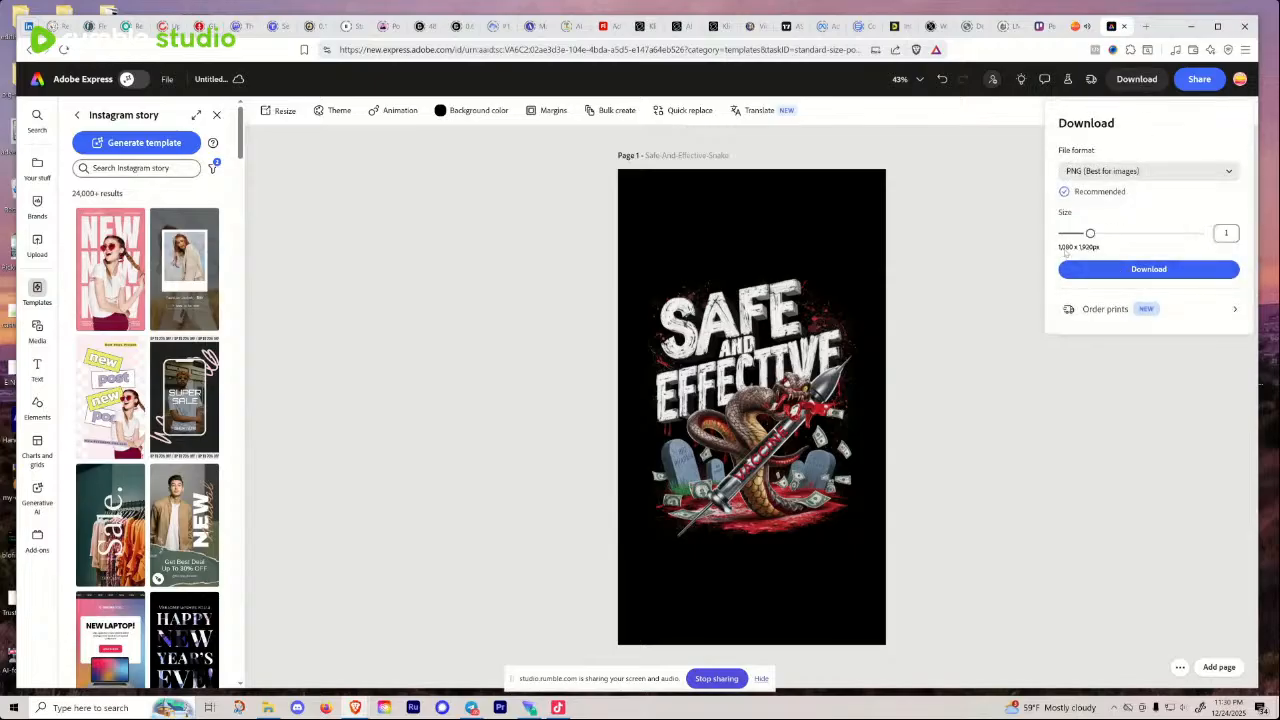
pyautogui.click(1125, 270)
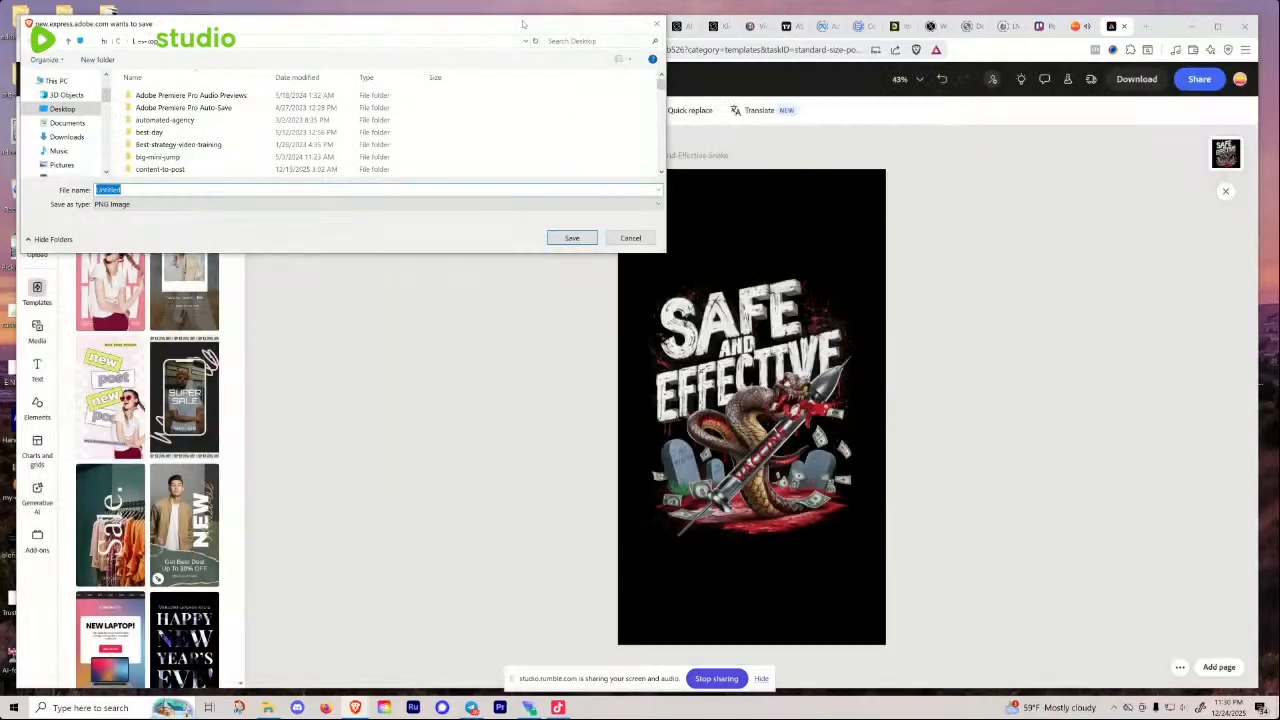
pyautogui.moveTo(523, 24); pyautogui.dragTo(0, 385)
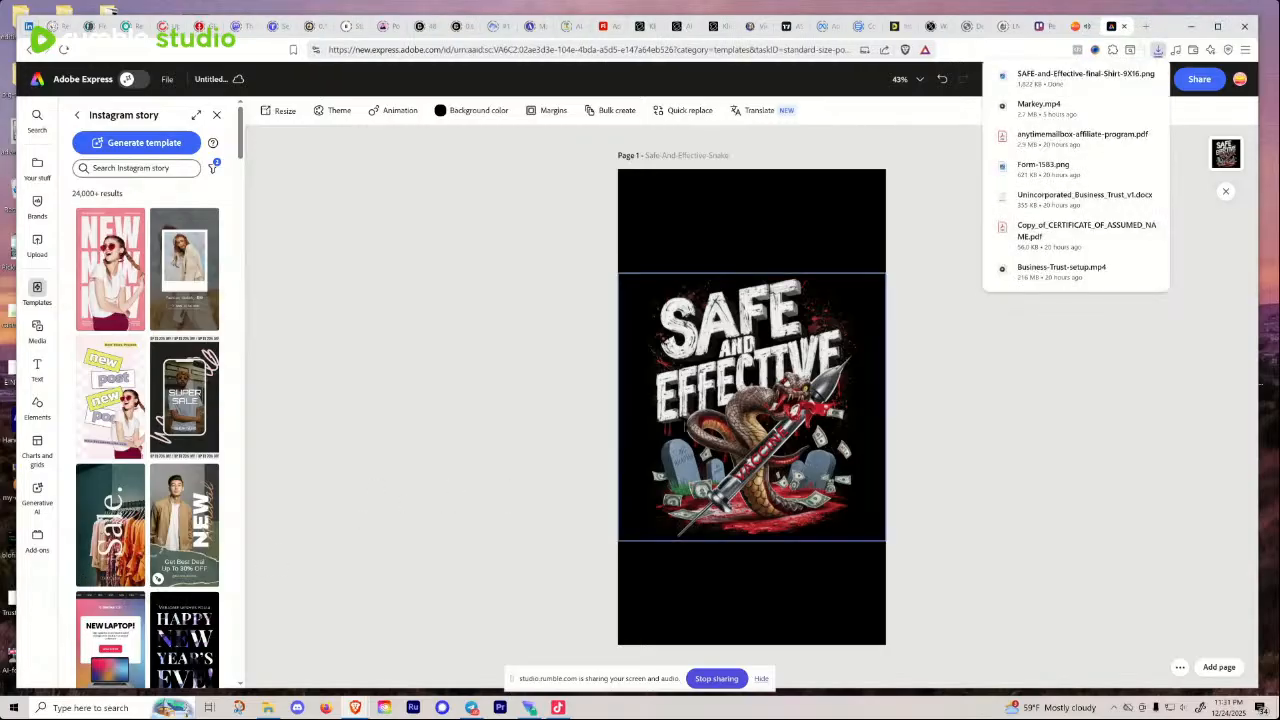
pyautogui.click(990, 339)
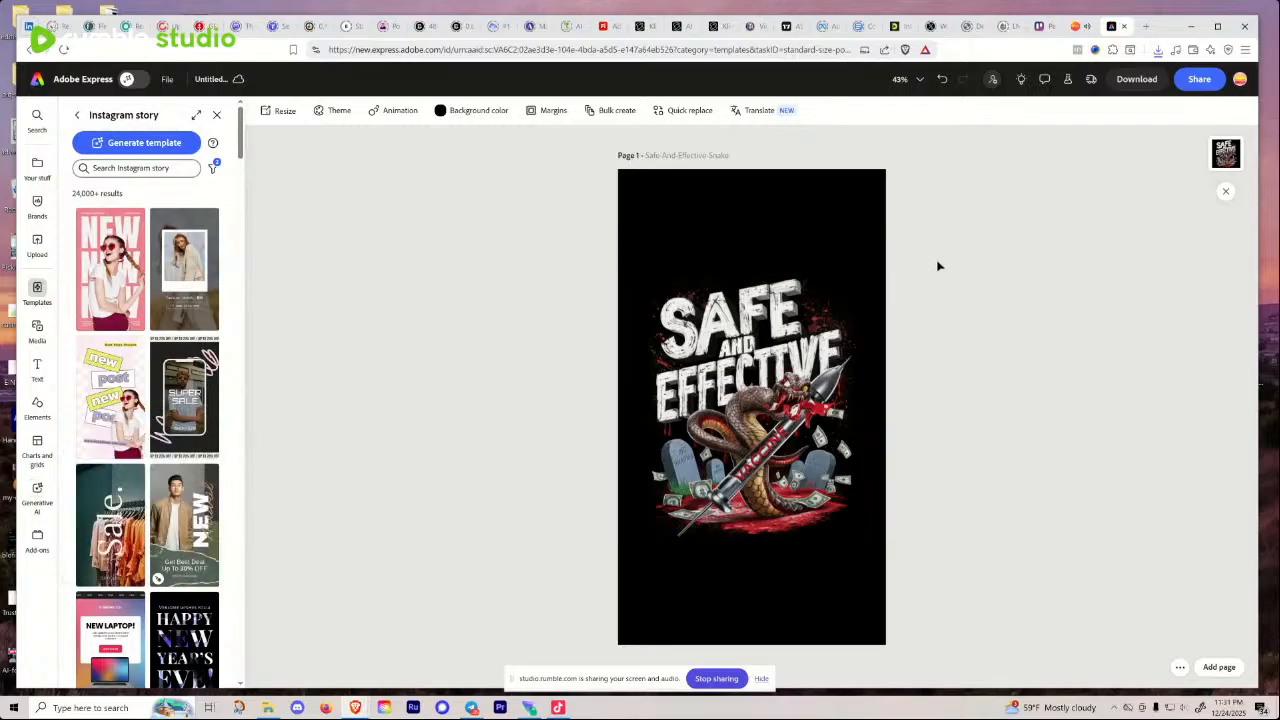
# Step: Switch to Adobe Firefly and replace the cropped first frame with the downloaded SAFE-and-Effective-final-Shirt-9X16 image from the device
pyautogui.click(1124, 27)
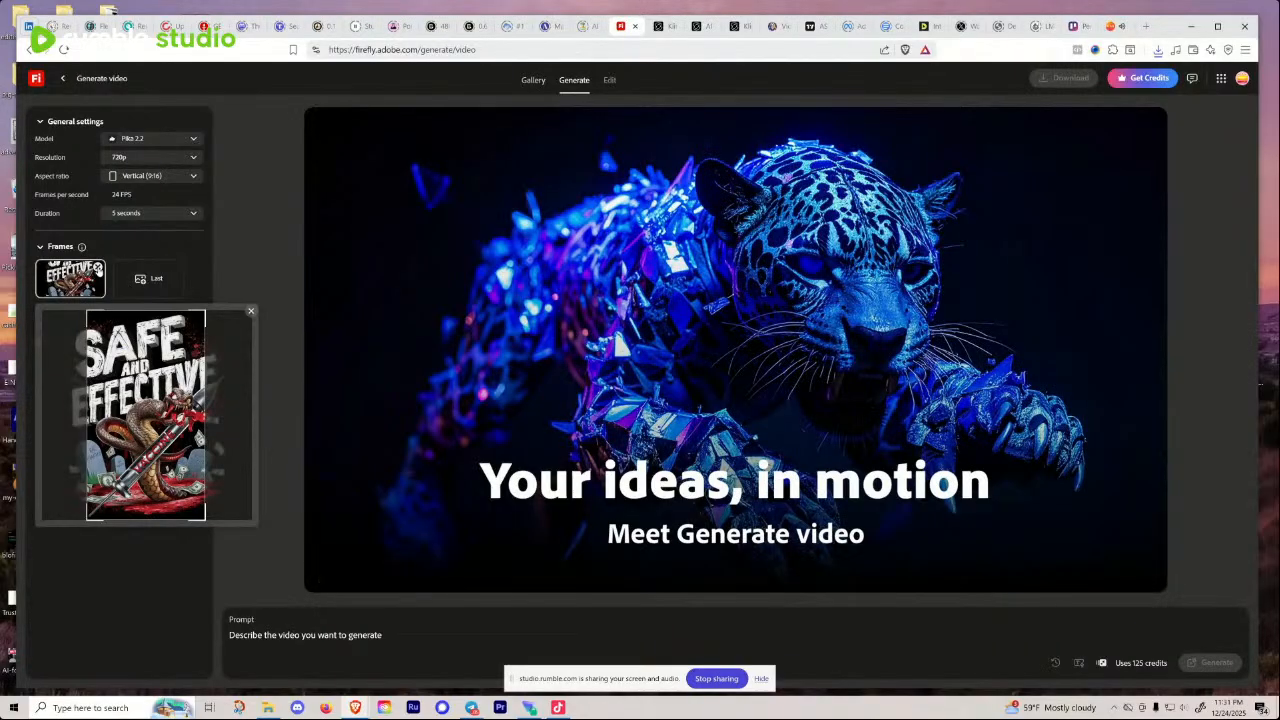
pyautogui.click(97, 268)
pyautogui.click(77, 284)
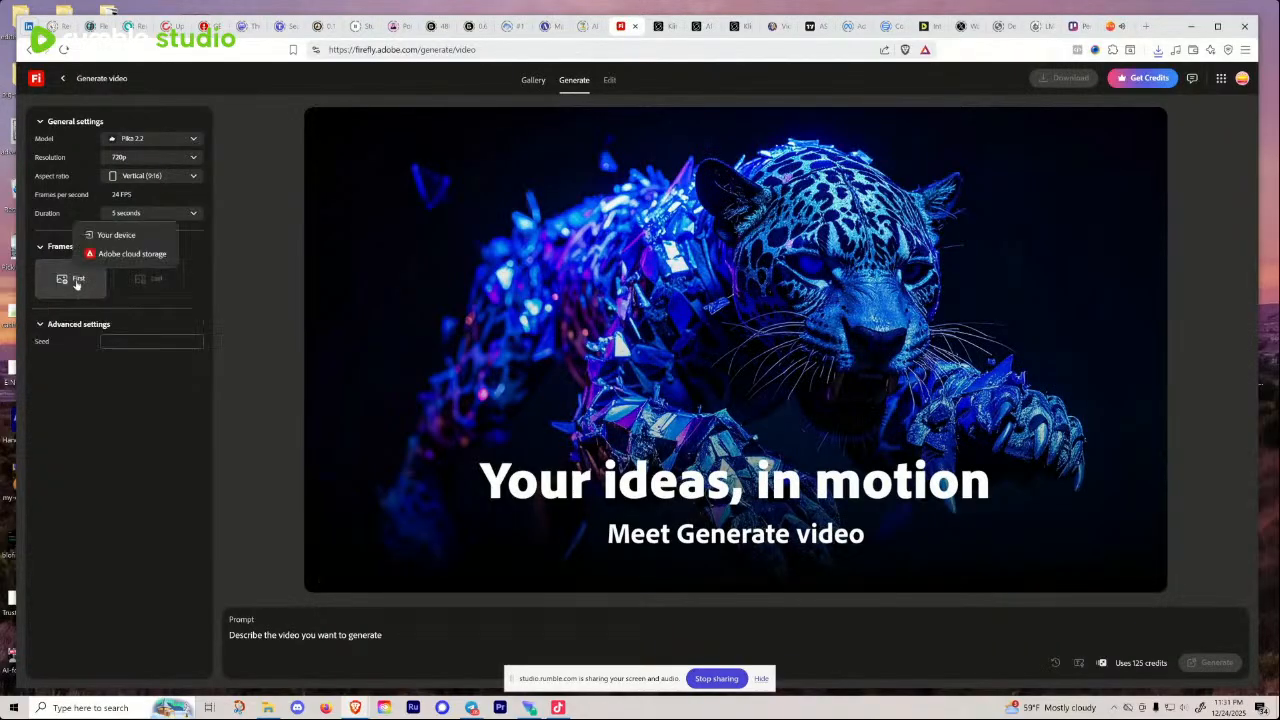
pyautogui.click(112, 239)
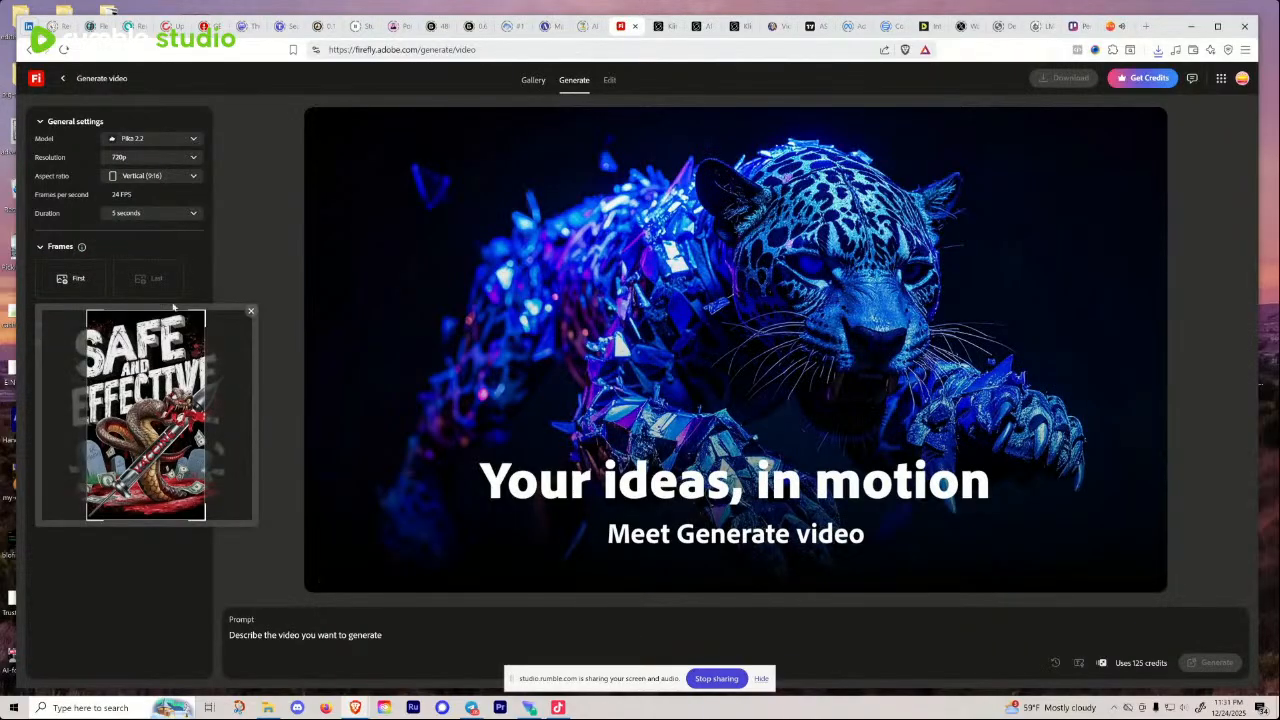
pyautogui.click(249, 313)
pyautogui.click(79, 284)
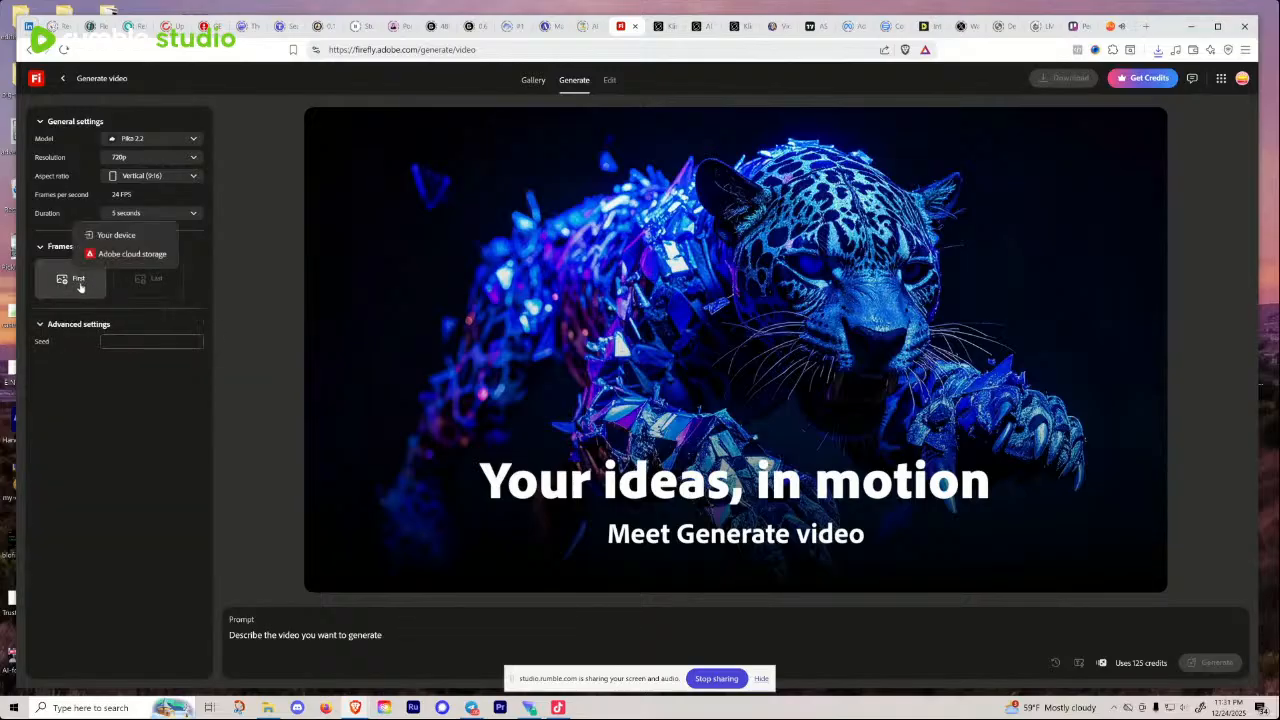
pyautogui.click(114, 236)
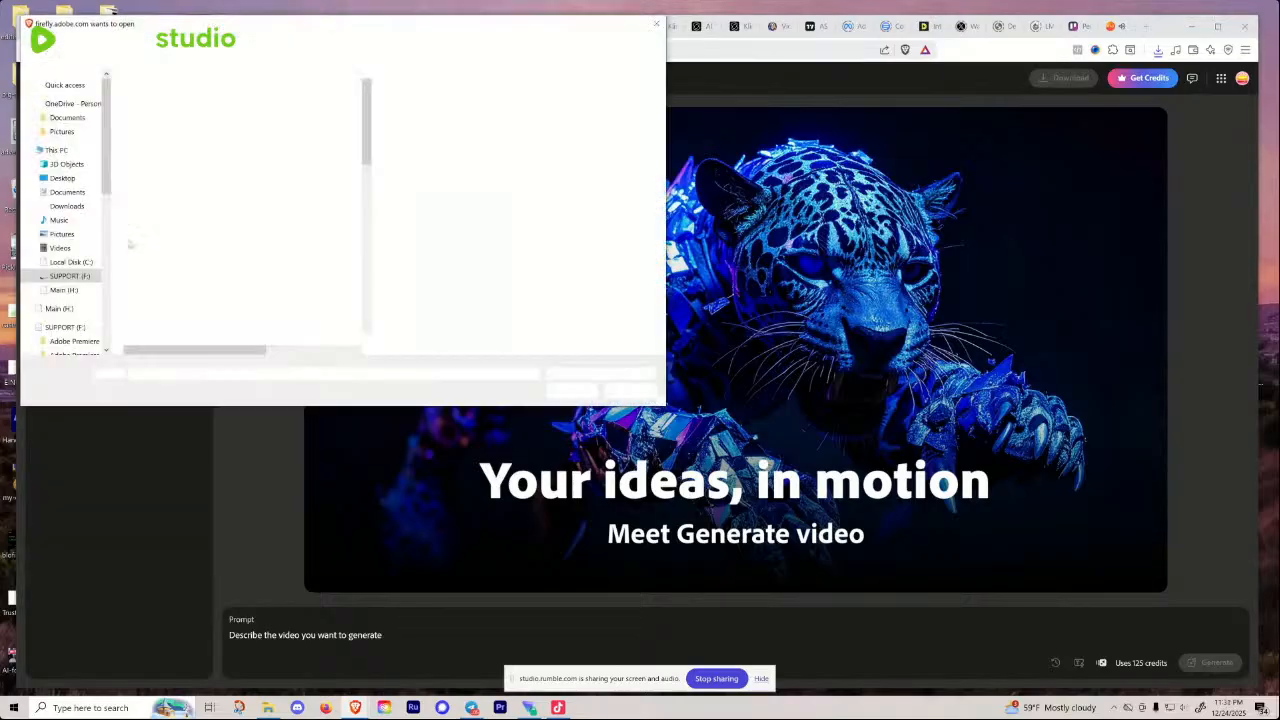
pyautogui.moveTo(388, 30); pyautogui.dragTo(0, 390)
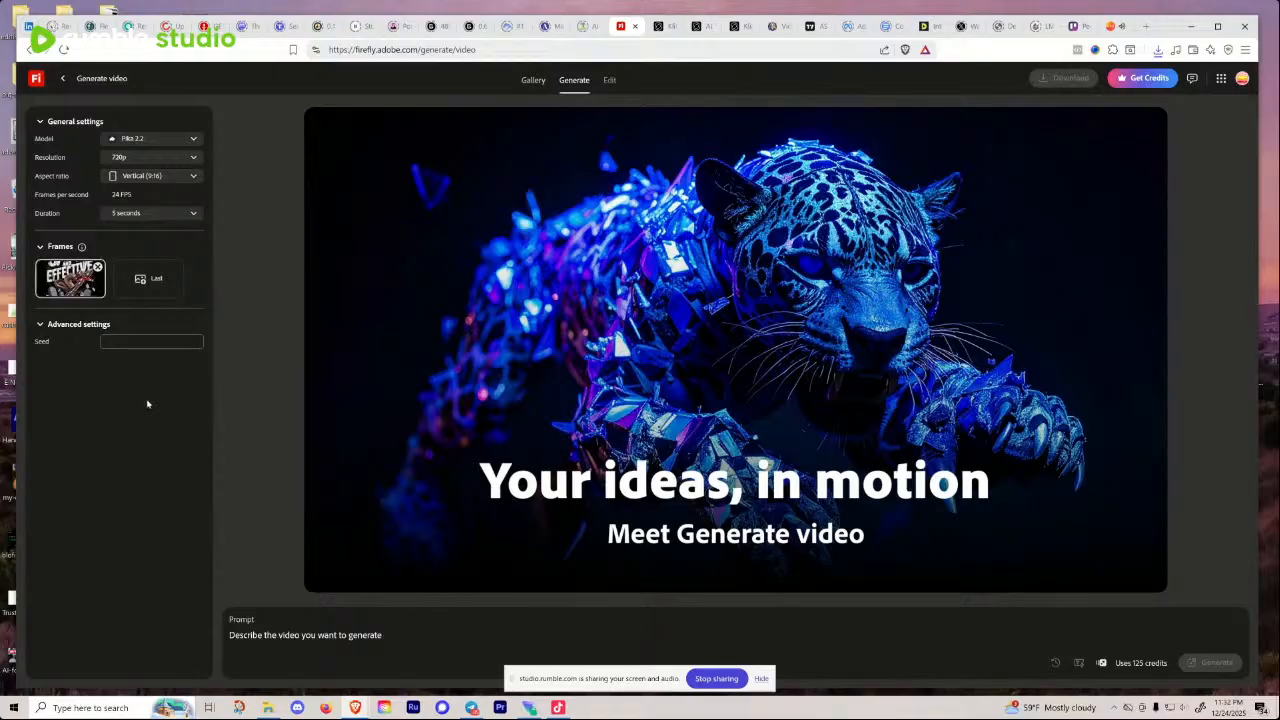
# Step: Check the available aspect ratios and preview how the new first frame fits the vertical 9:16 crop
pyautogui.click(190, 177)
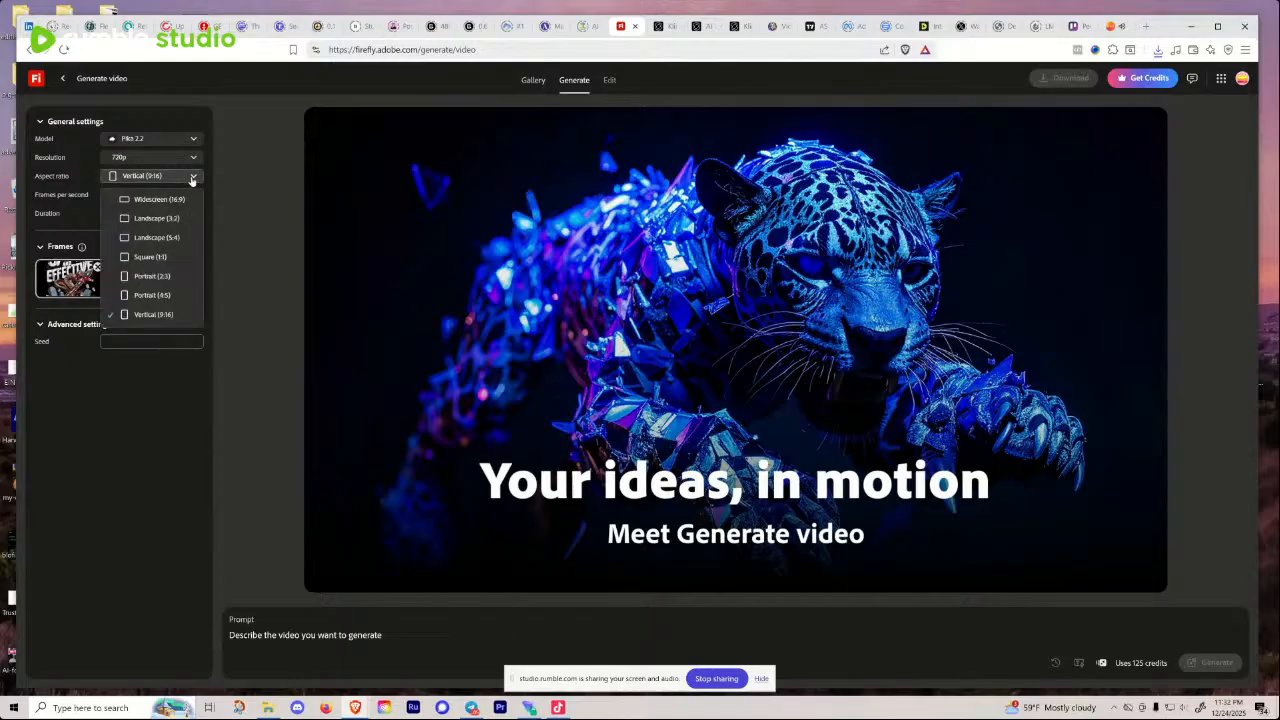
pyautogui.click(164, 380)
pyautogui.moveTo(72, 280)
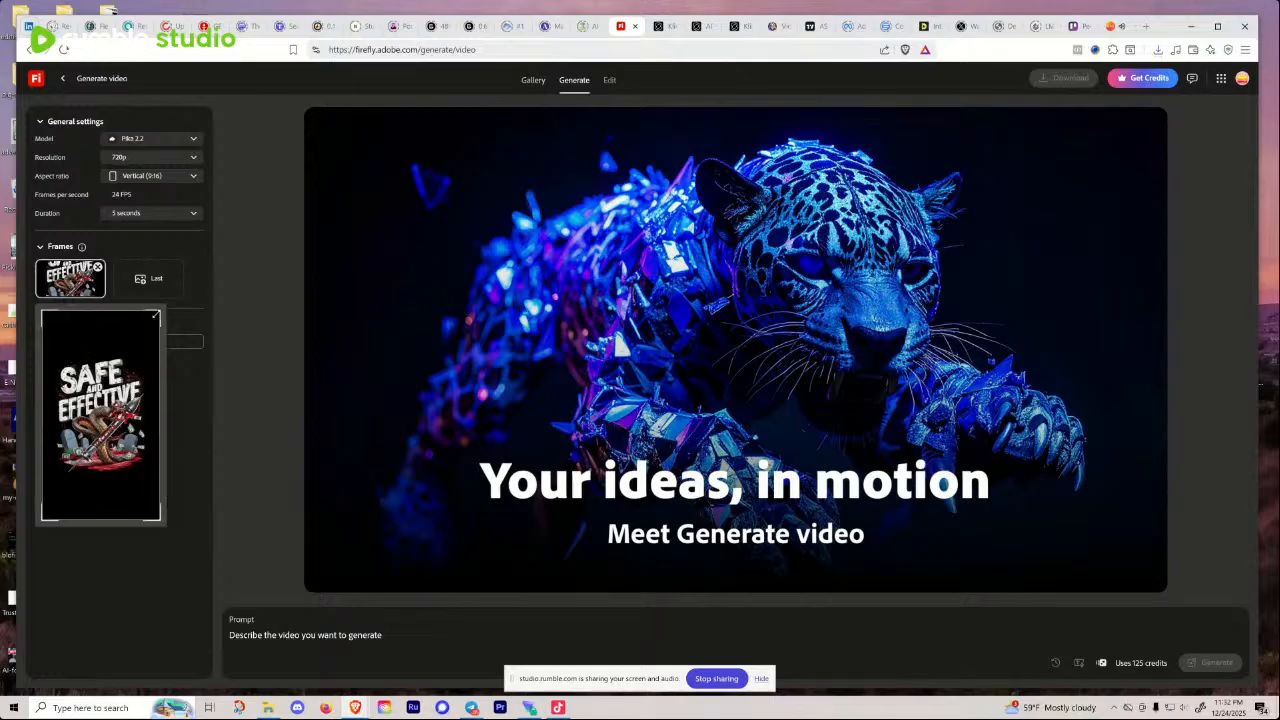
pyautogui.moveTo(156, 315); pyautogui.dragTo(181, 293)
pyautogui.click(195, 406)
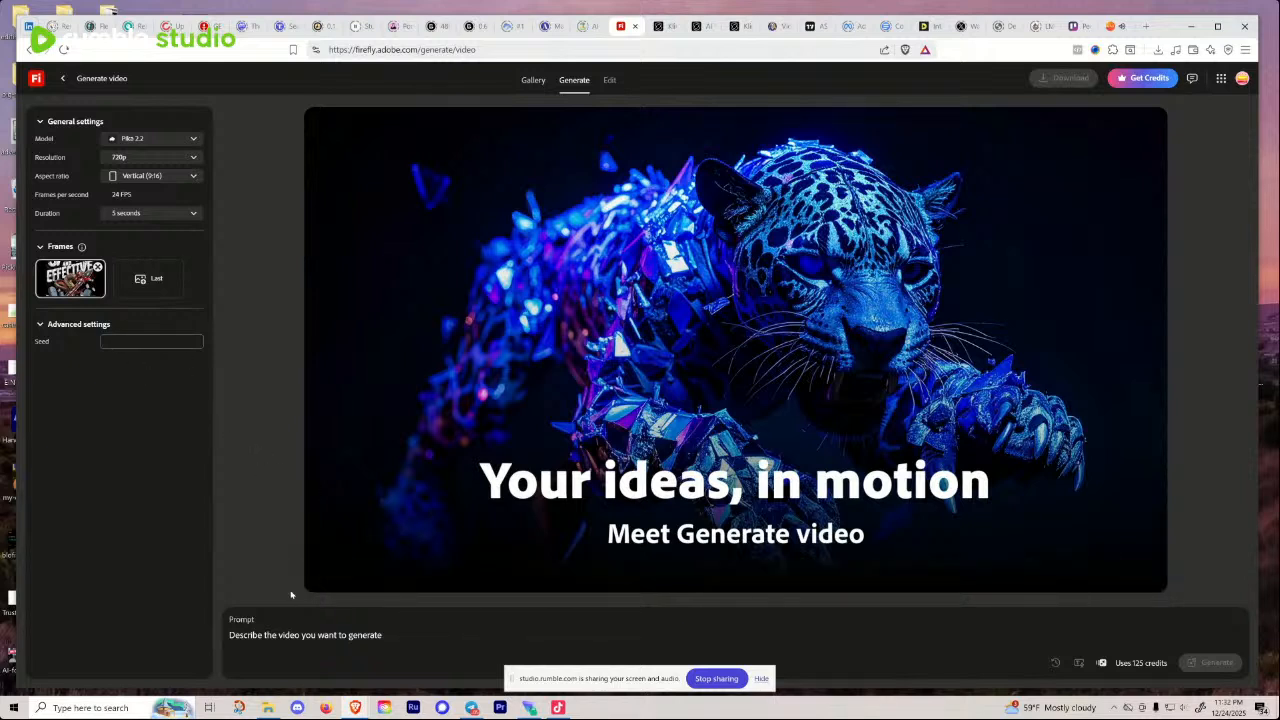
pyautogui.click(259, 629)
pyautogui.rightClick(258, 636)
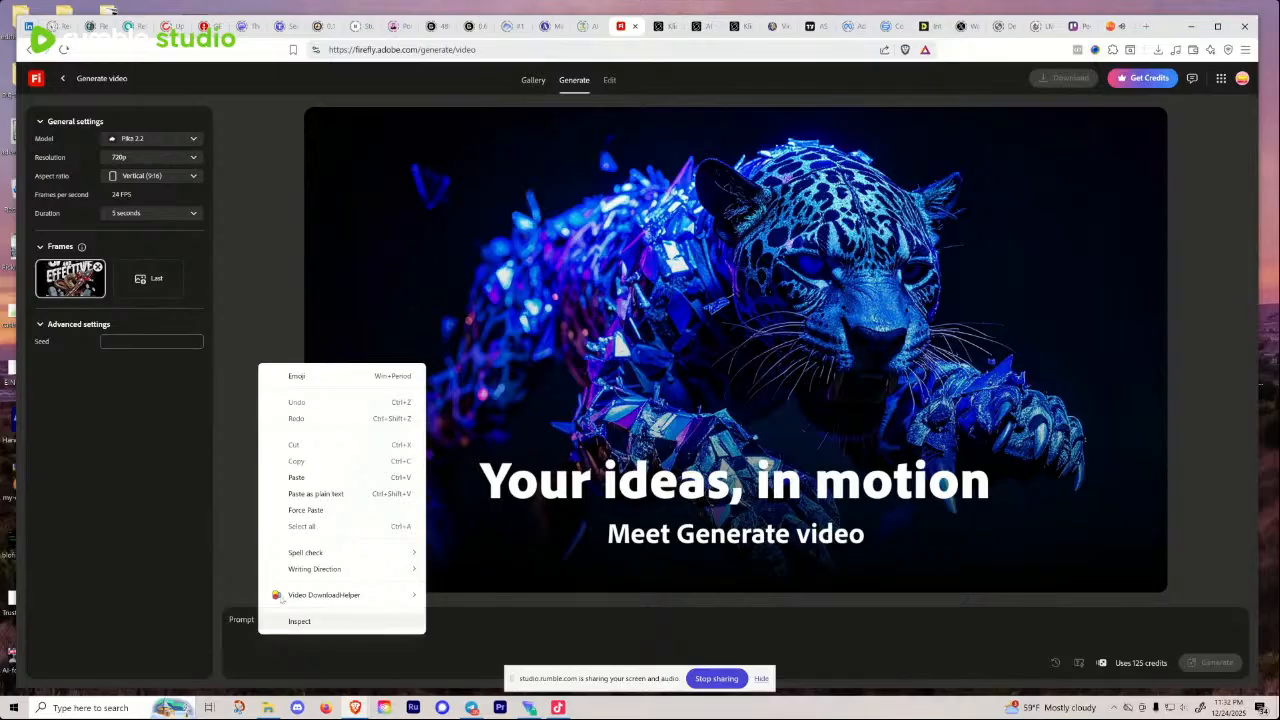
pyautogui.click(302, 484)
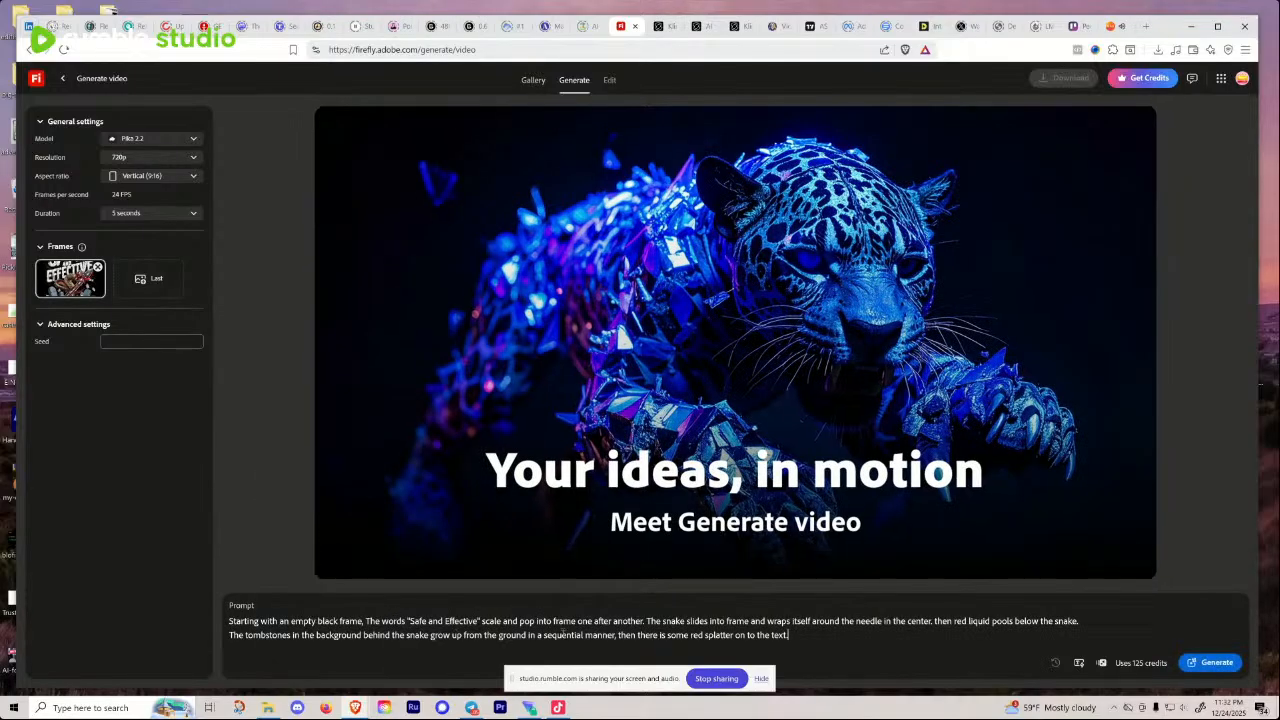
pyautogui.moveTo(797, 637); pyautogui.dragTo(224, 627)
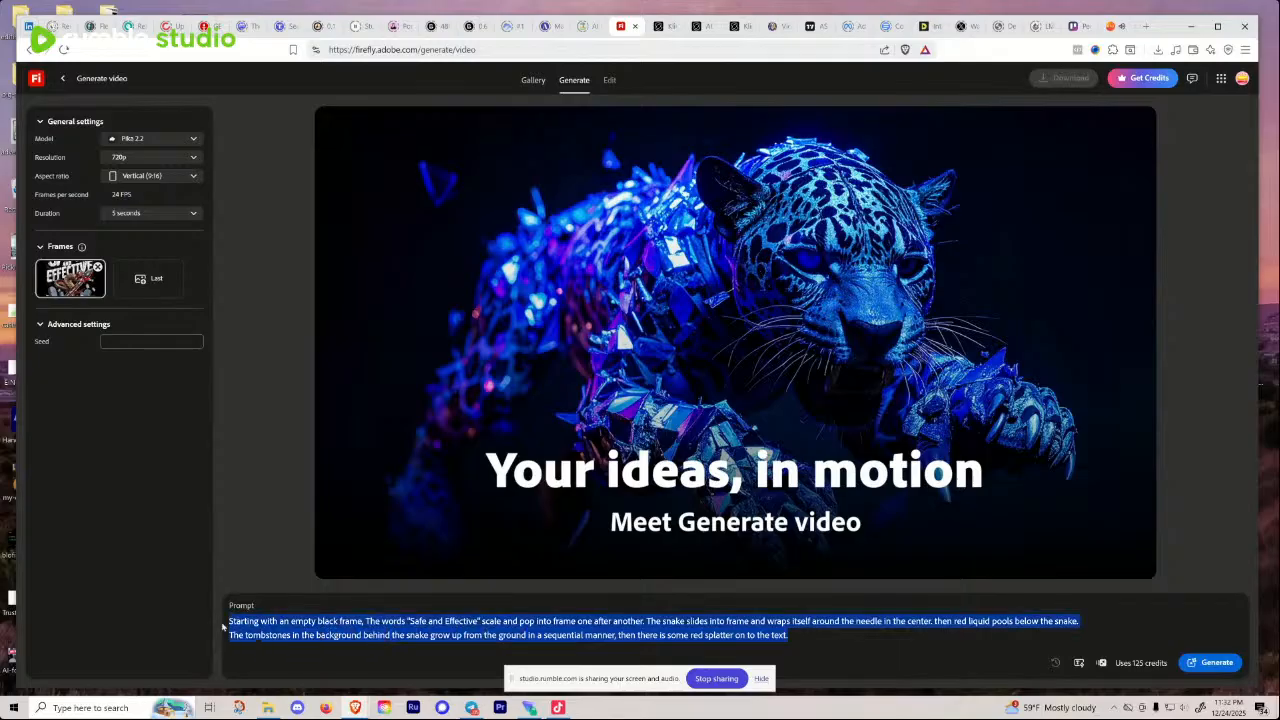
pyautogui.press('BackSpace')
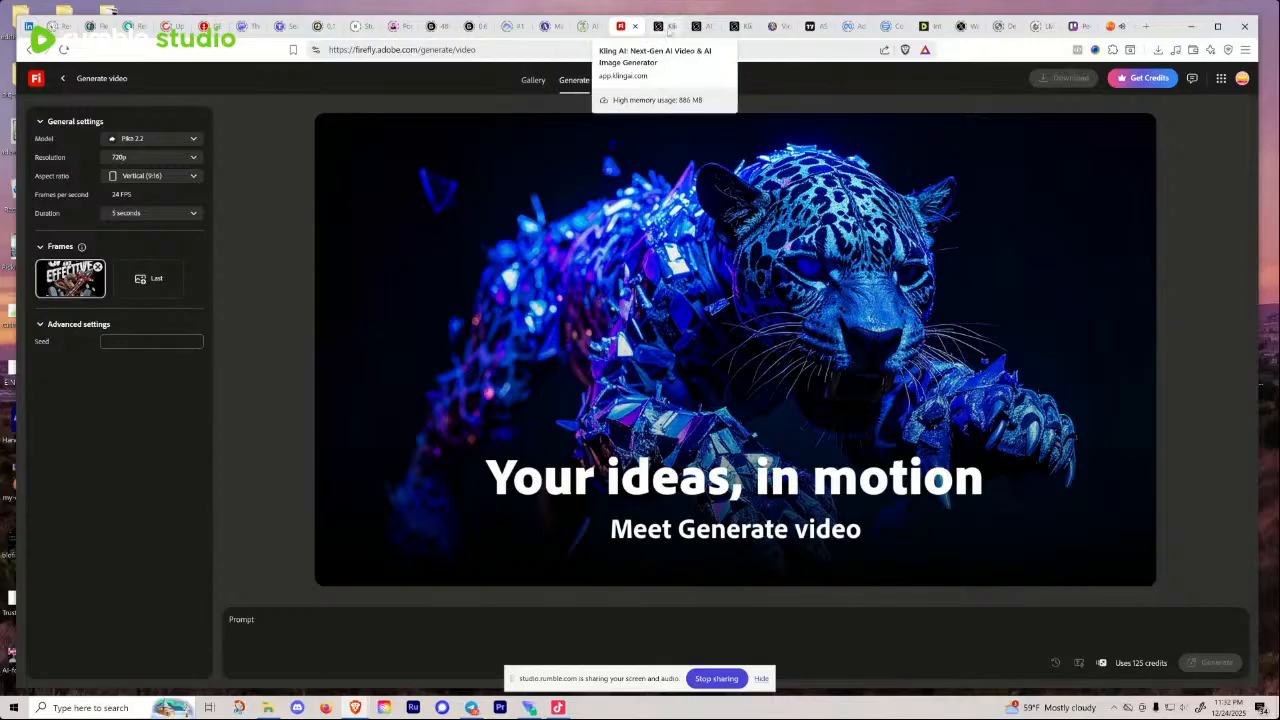
# Step: Copy the "From blackness emerges distressed text" viper prompt from Kling AI and paste it as the video prompt in Adobe Firefly
pyautogui.click(700, 26)
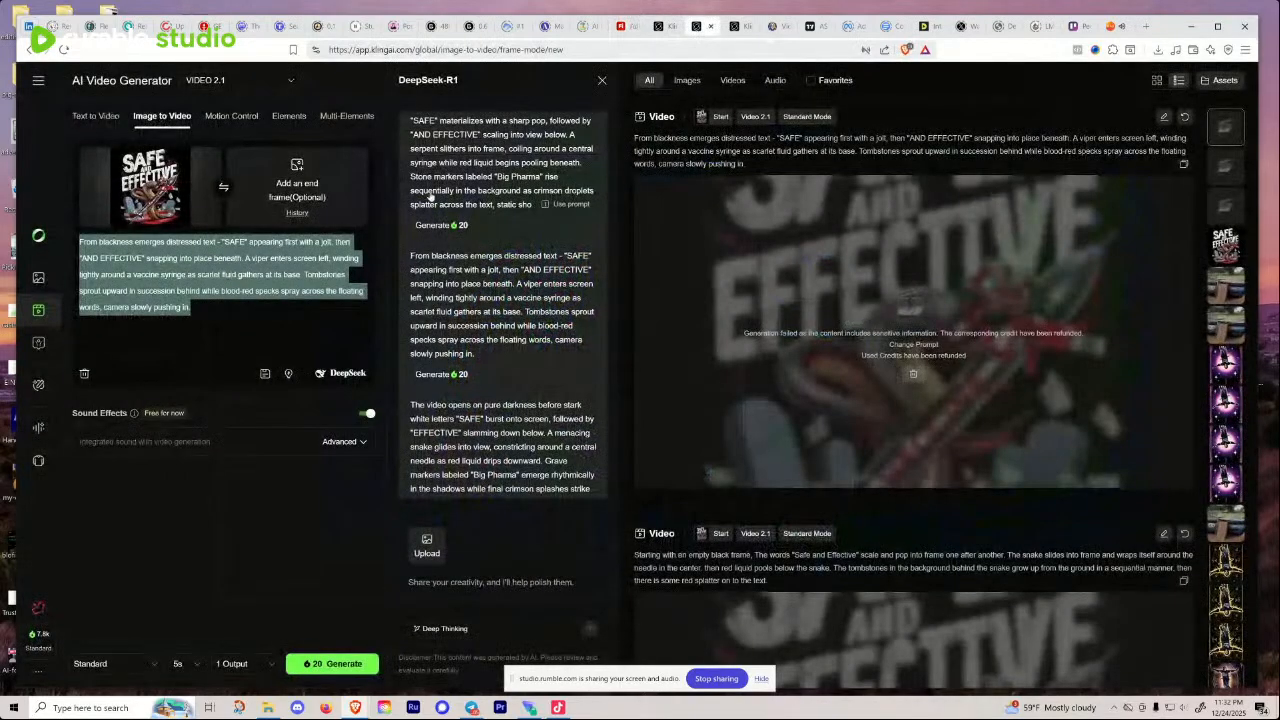
pyautogui.rightClick(266, 291)
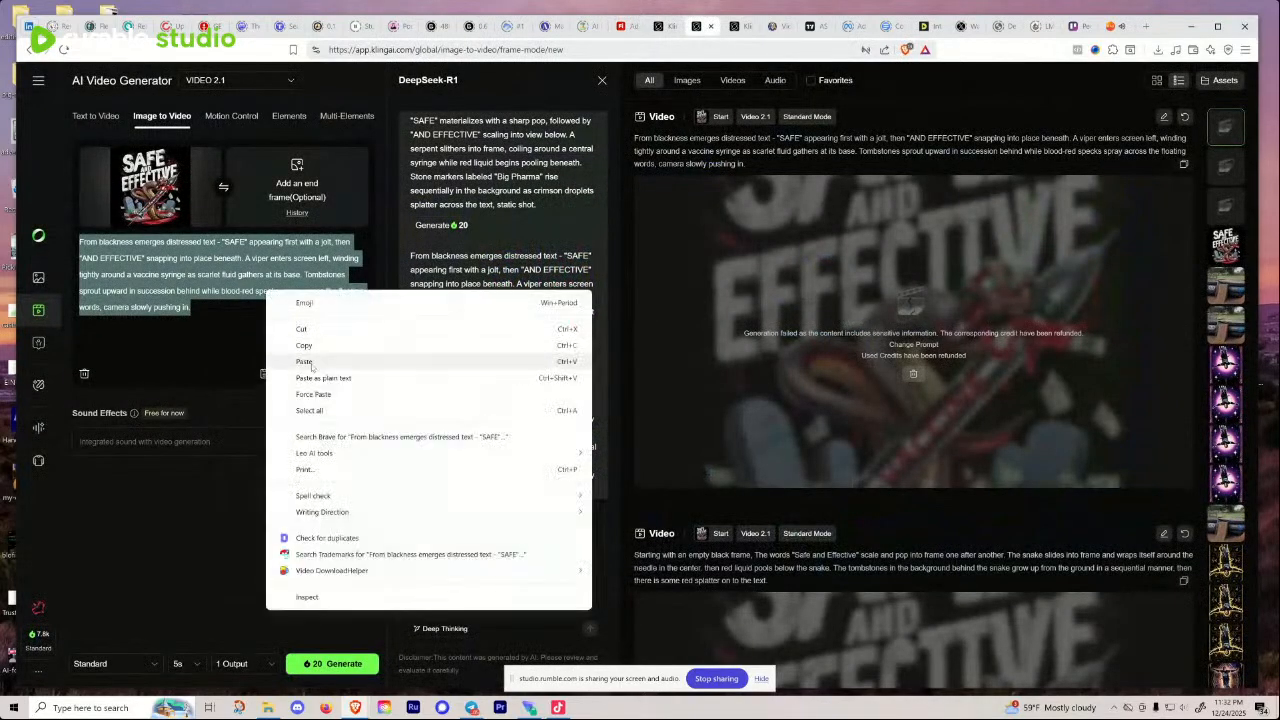
pyautogui.click(306, 346)
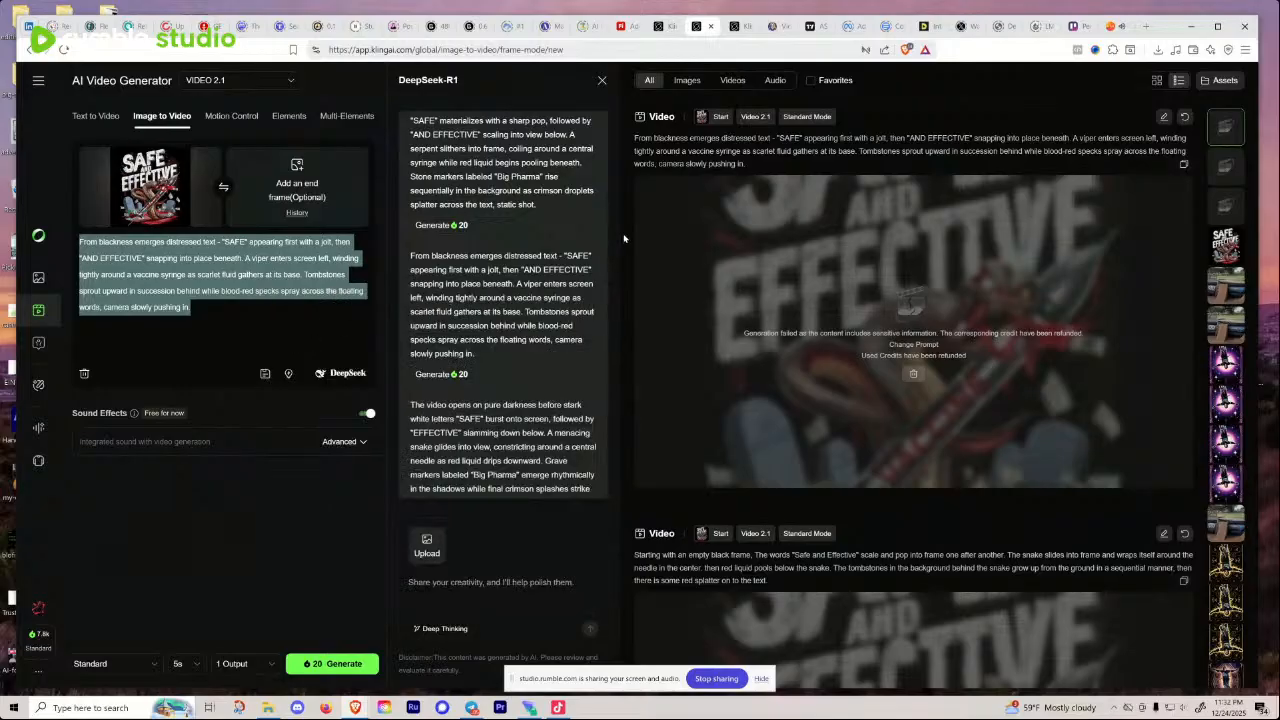
pyautogui.click(625, 28)
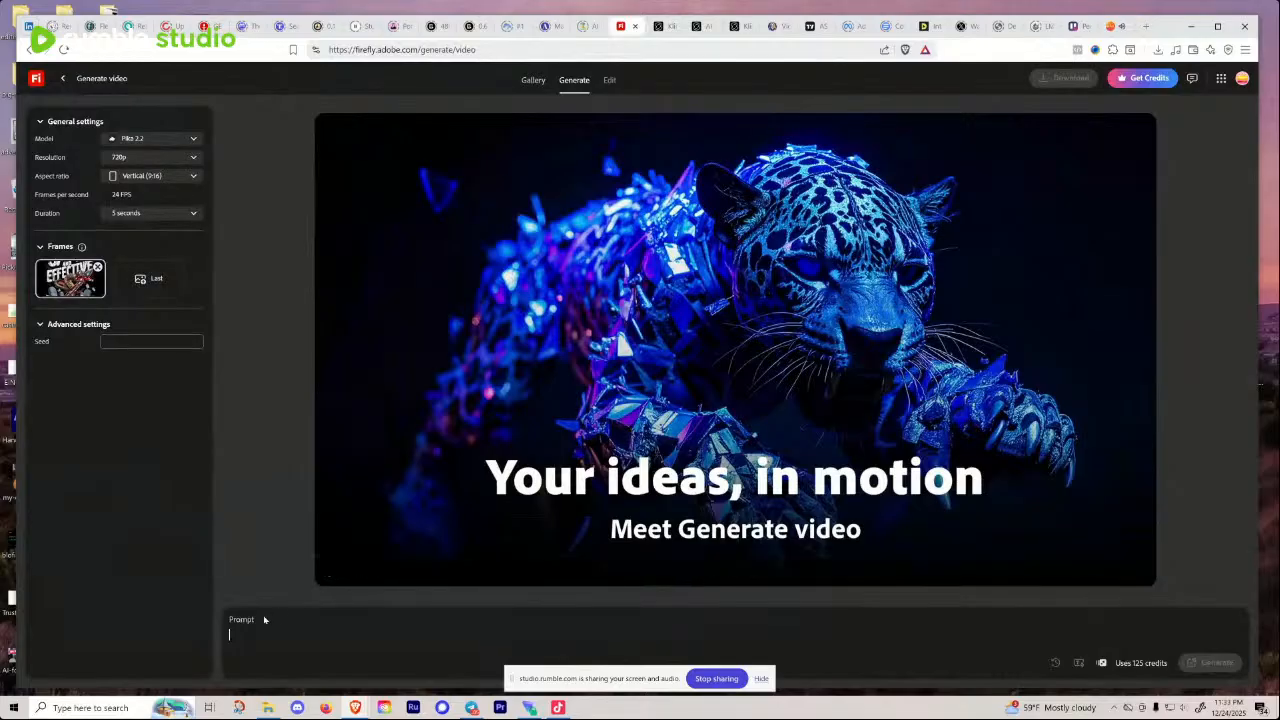
pyautogui.click(248, 628)
pyautogui.hotkey('ctrl', 'v')
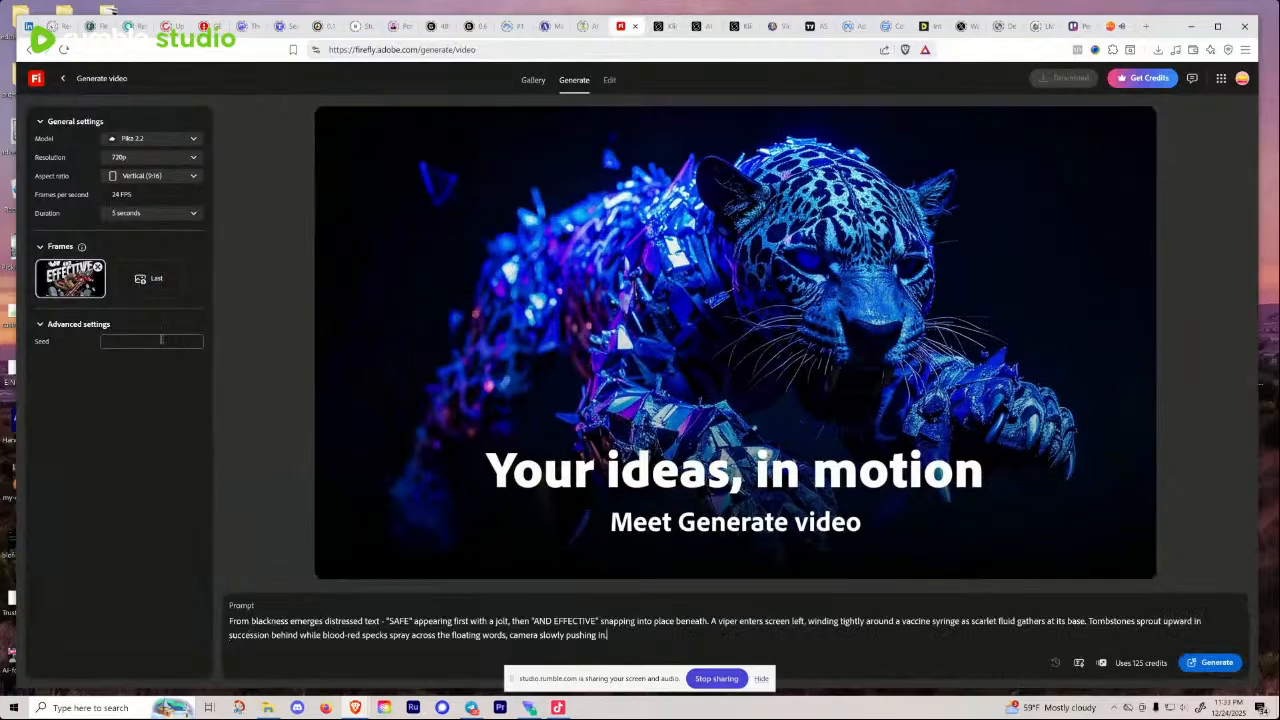
# Step: Compare the settings and credit costs of Firefly Video, Veo 3.1, Runway Gen-4.5, Ray3 and Veo 2, then return to Pika 2.2
pyautogui.click(186, 140)
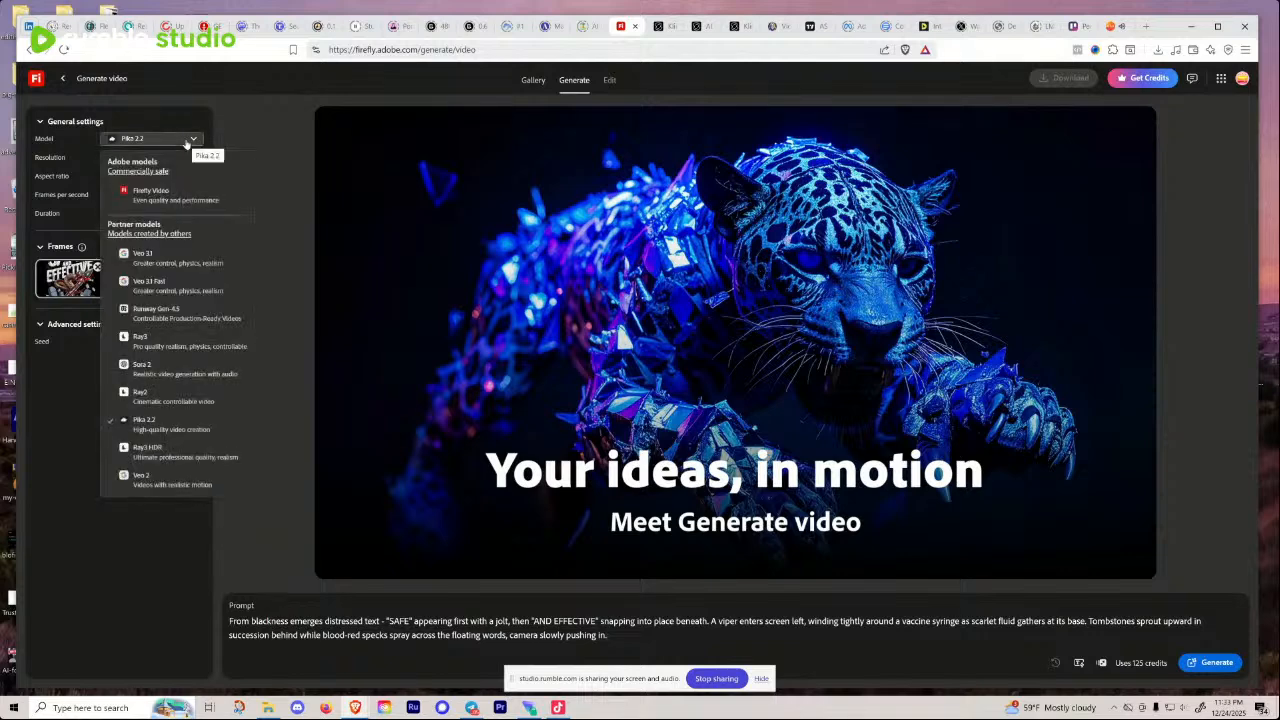
pyautogui.click(175, 196)
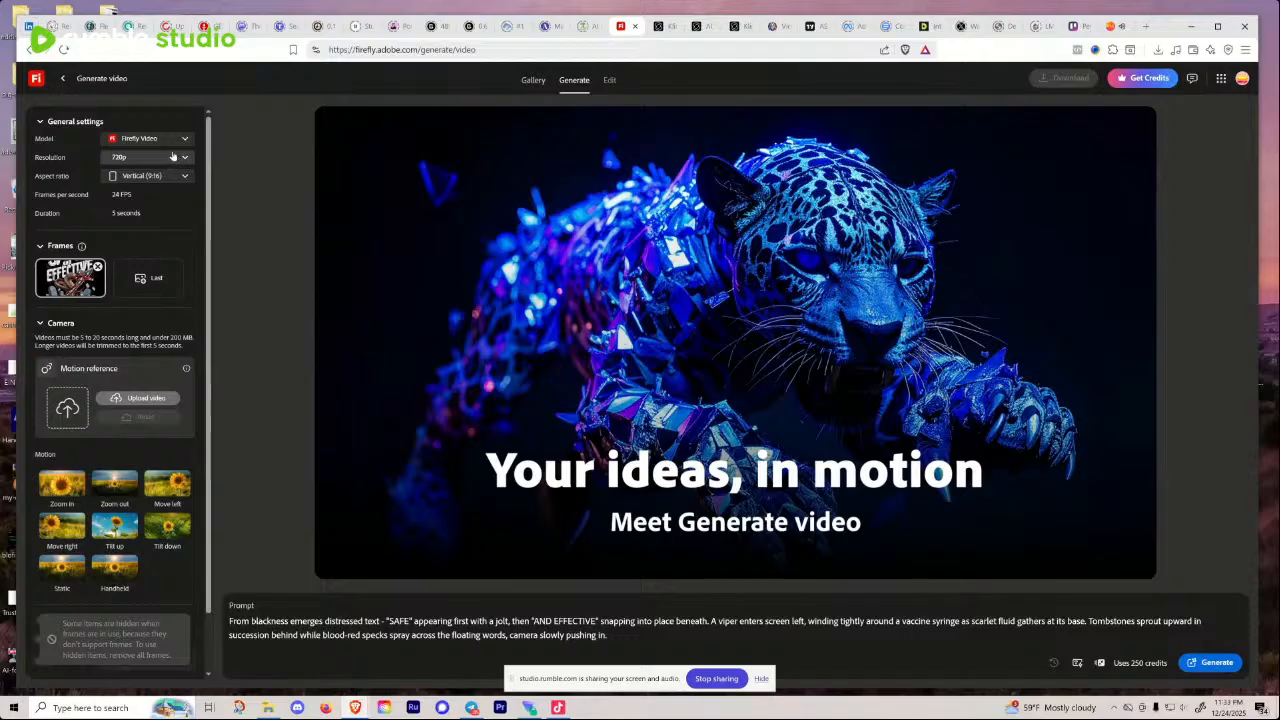
pyautogui.click(172, 148)
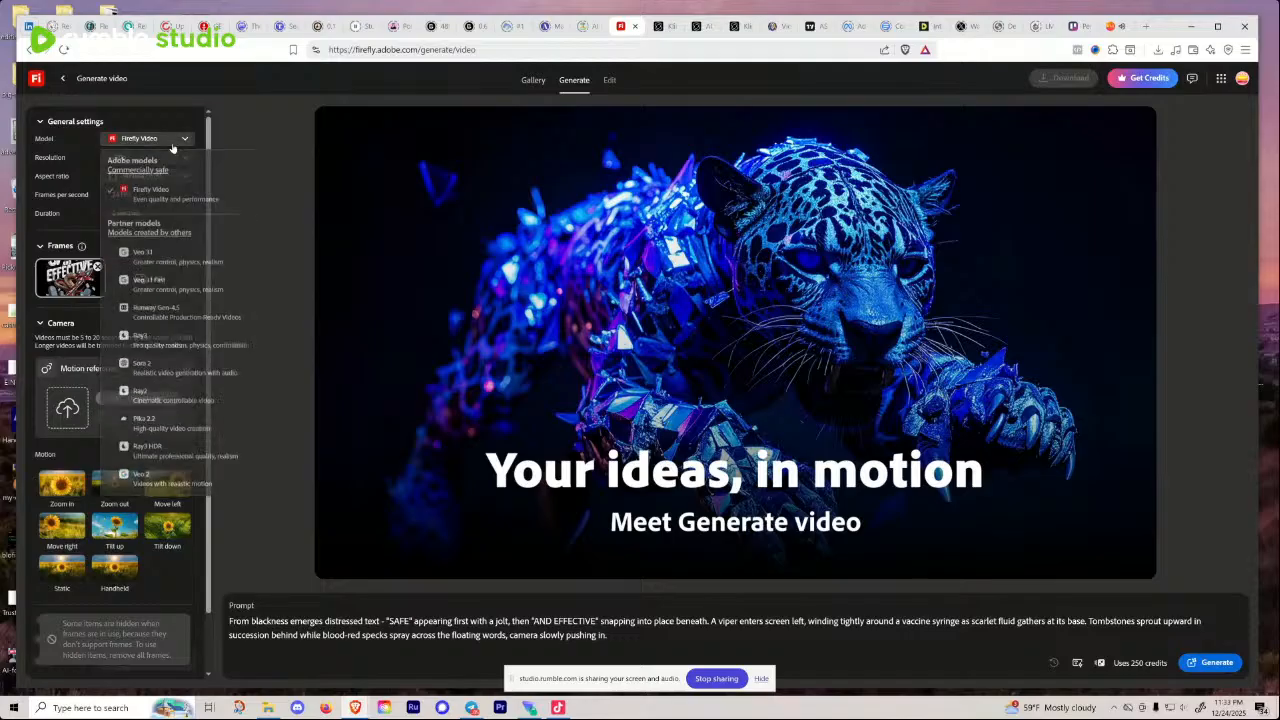
pyautogui.click(180, 262)
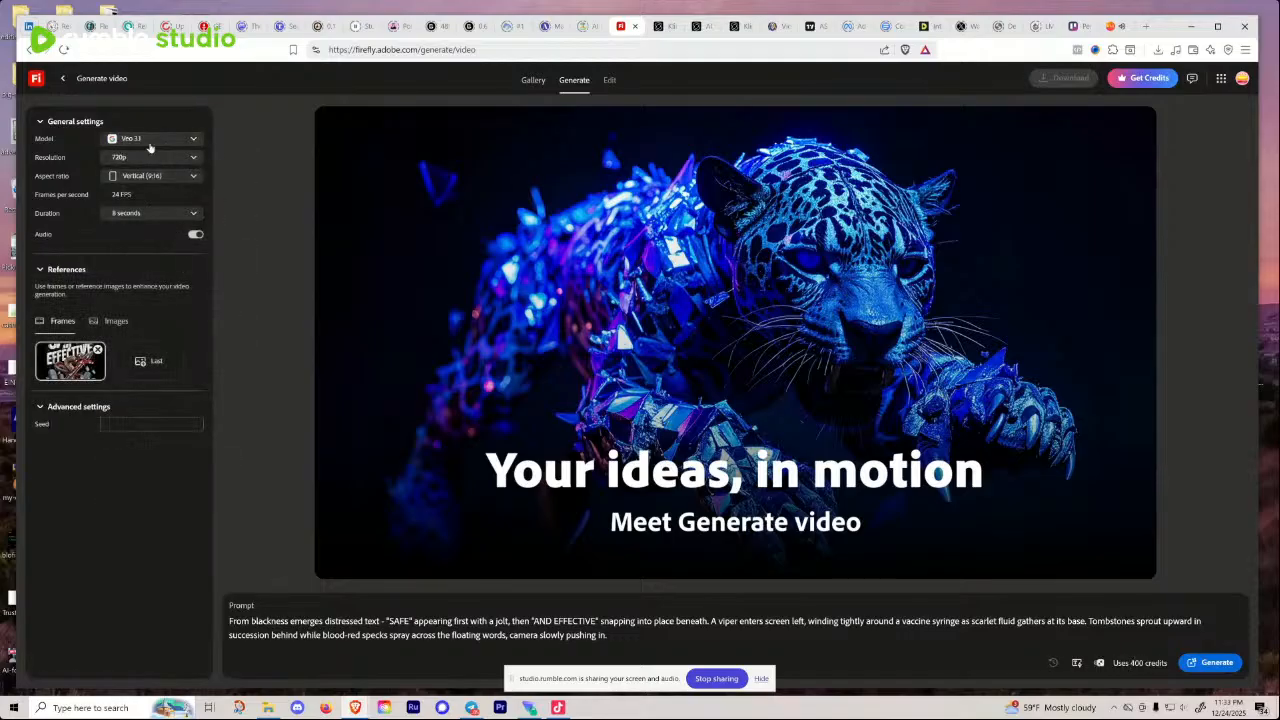
pyautogui.click(152, 142)
pyautogui.click(164, 314)
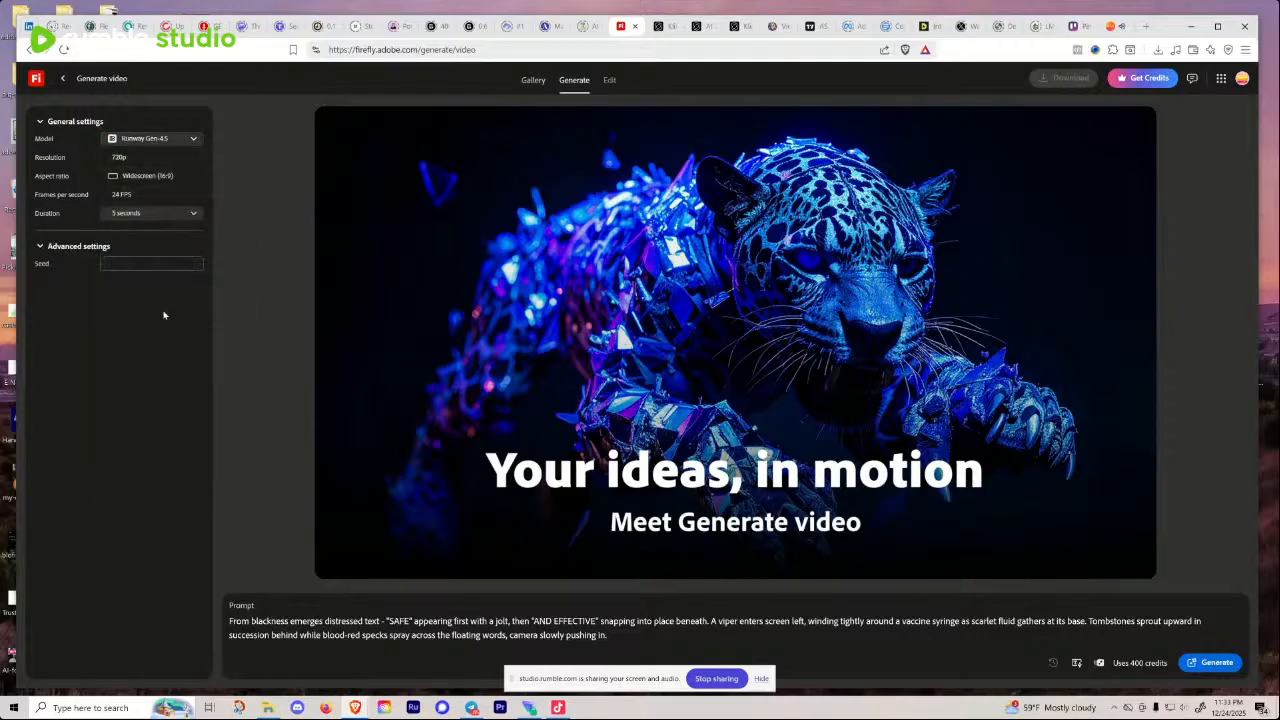
pyautogui.click(186, 144)
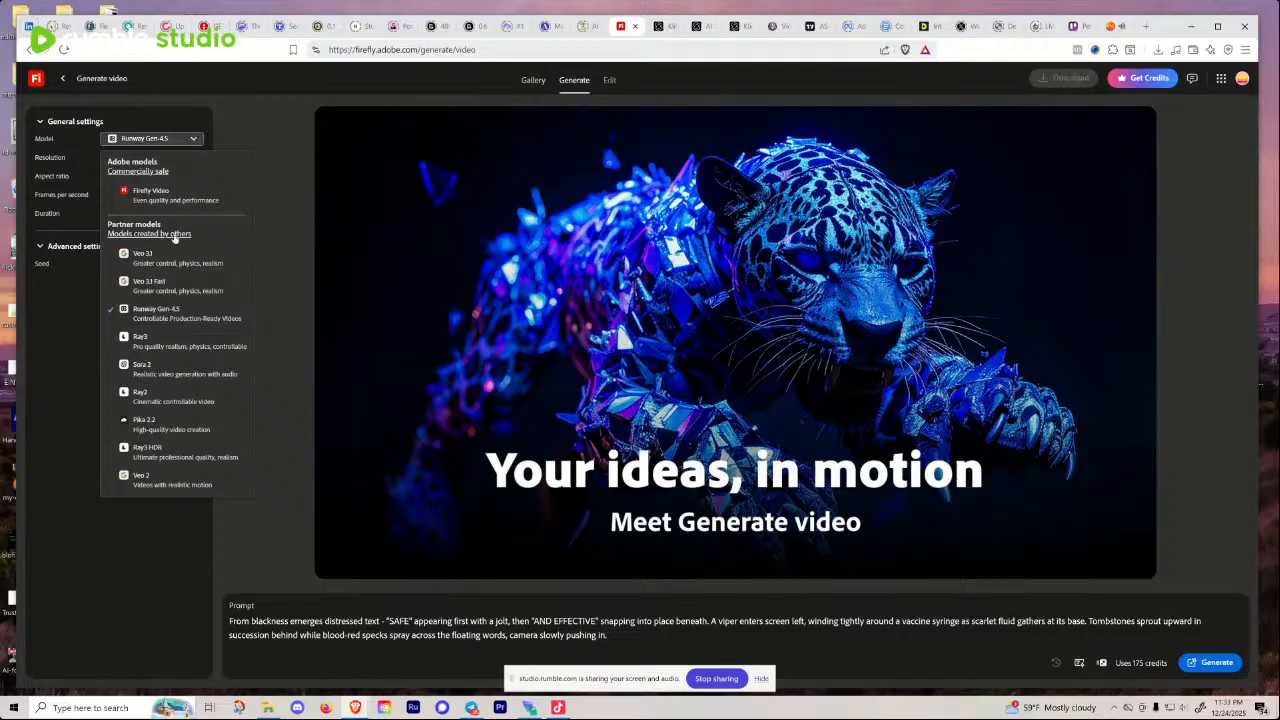
pyautogui.click(178, 344)
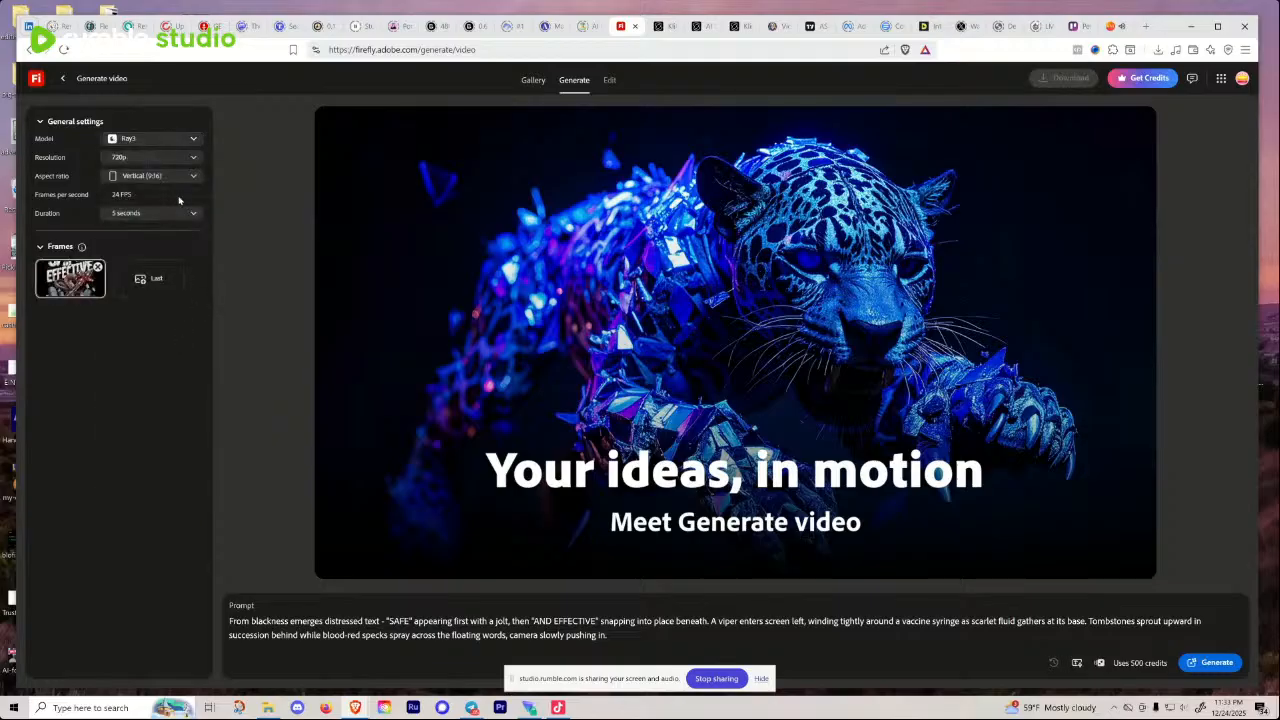
pyautogui.click(180, 147)
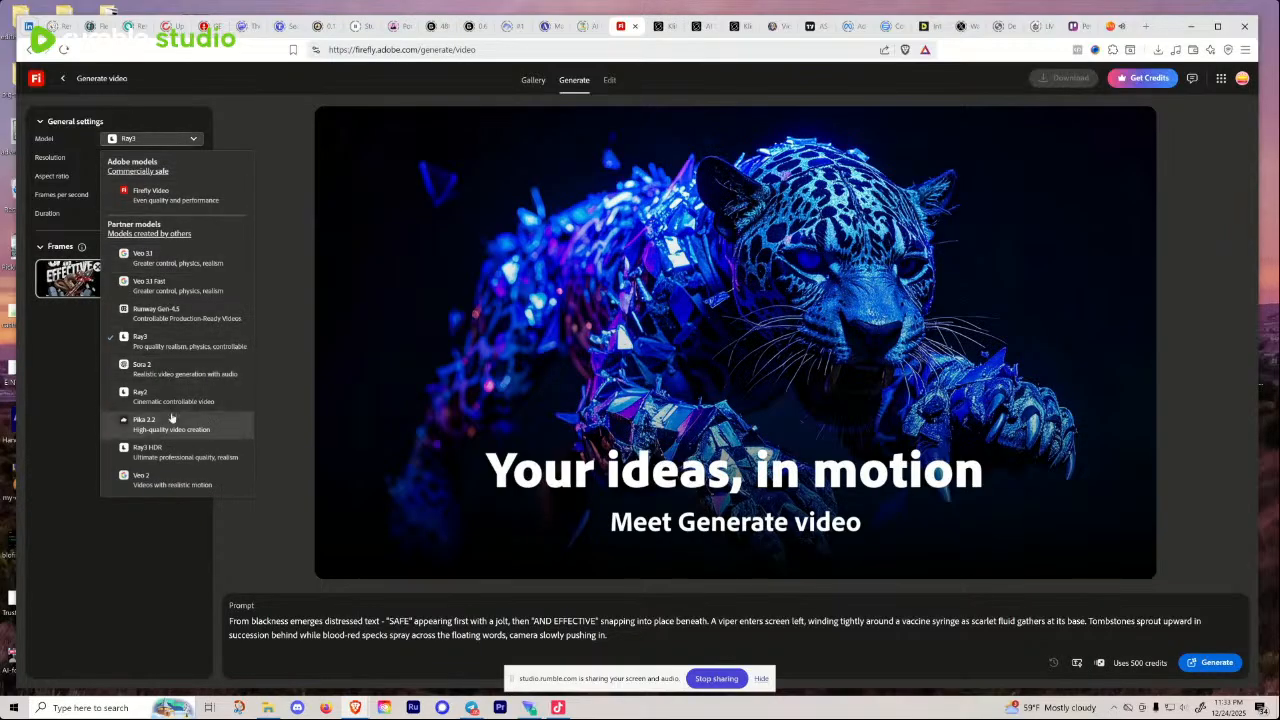
pyautogui.click(172, 484)
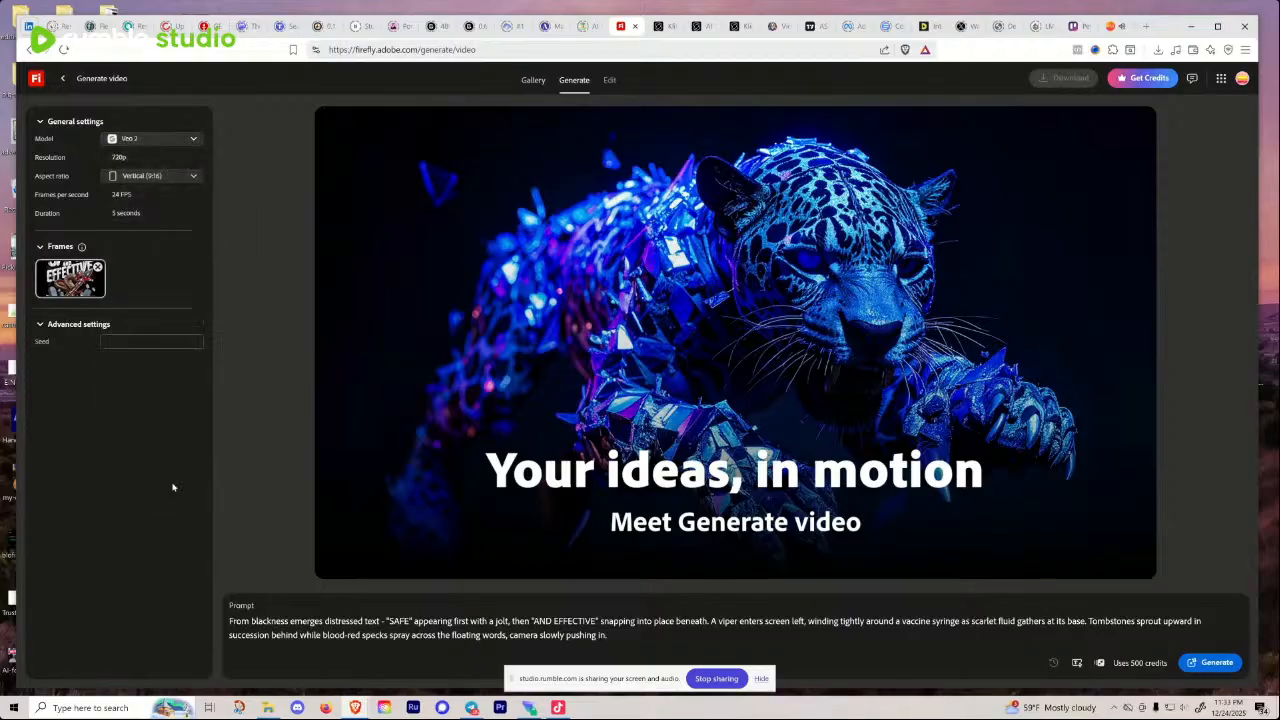
pyautogui.click(167, 145)
pyautogui.click(167, 425)
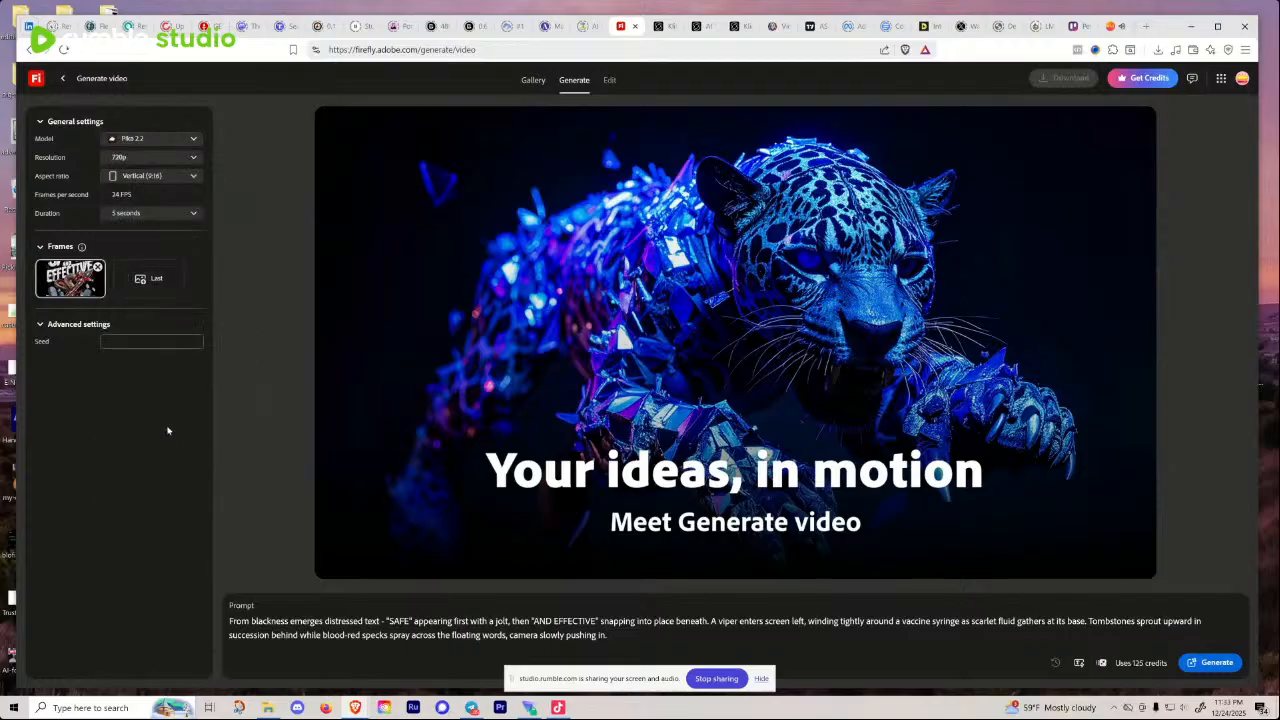
# Step: Check the seed field and the duration and resolution options offered for Pika 2.2
pyautogui.click(136, 342)
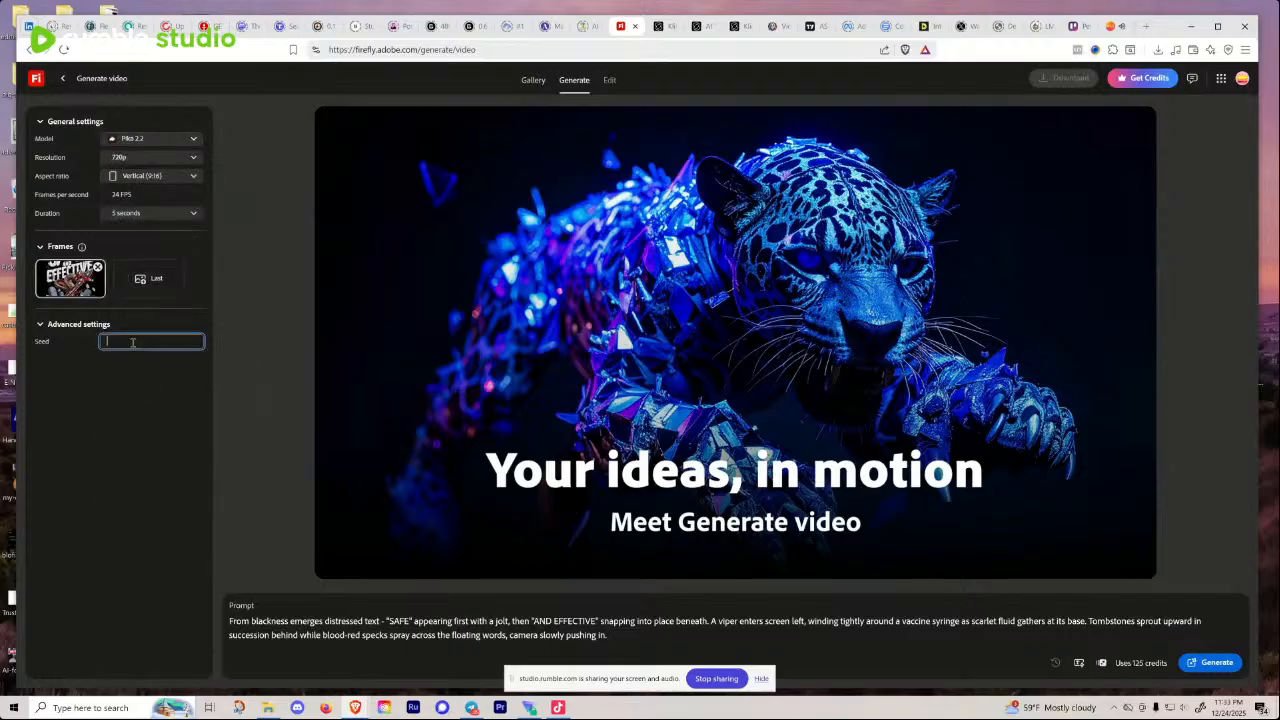
pyautogui.click(41, 328)
pyautogui.click(41, 327)
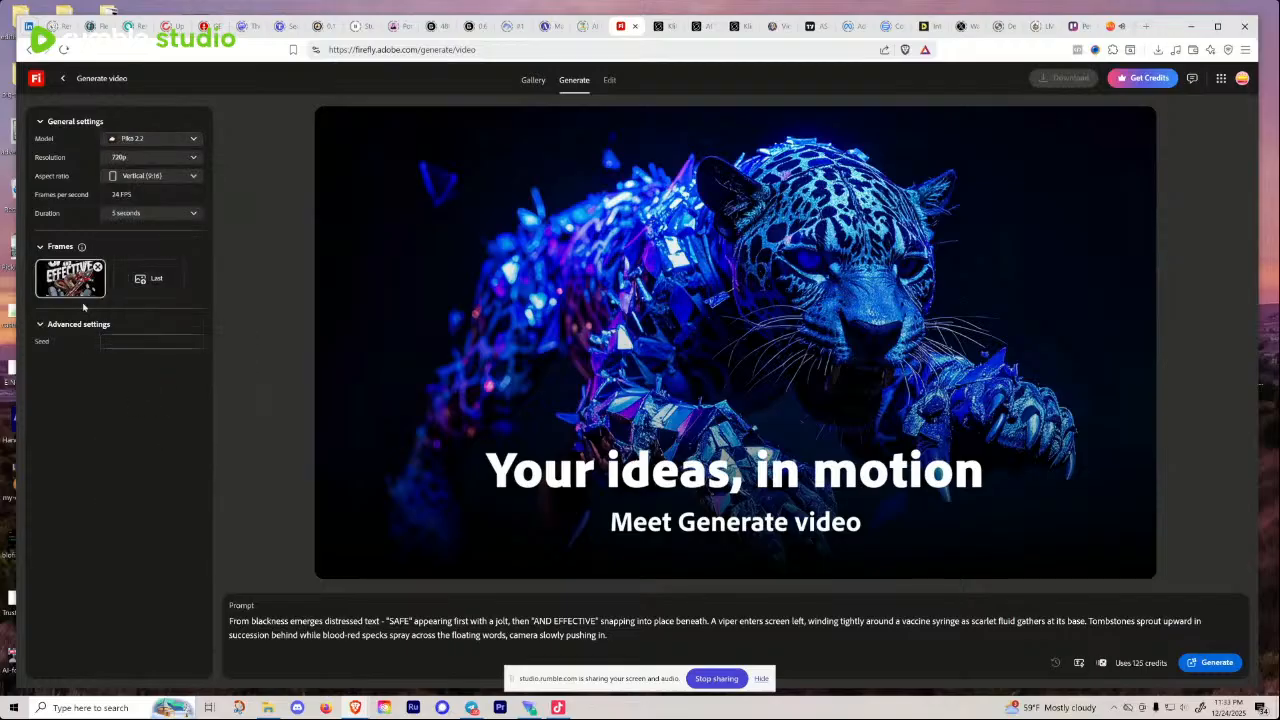
pyautogui.click(191, 214)
pyautogui.click(191, 213)
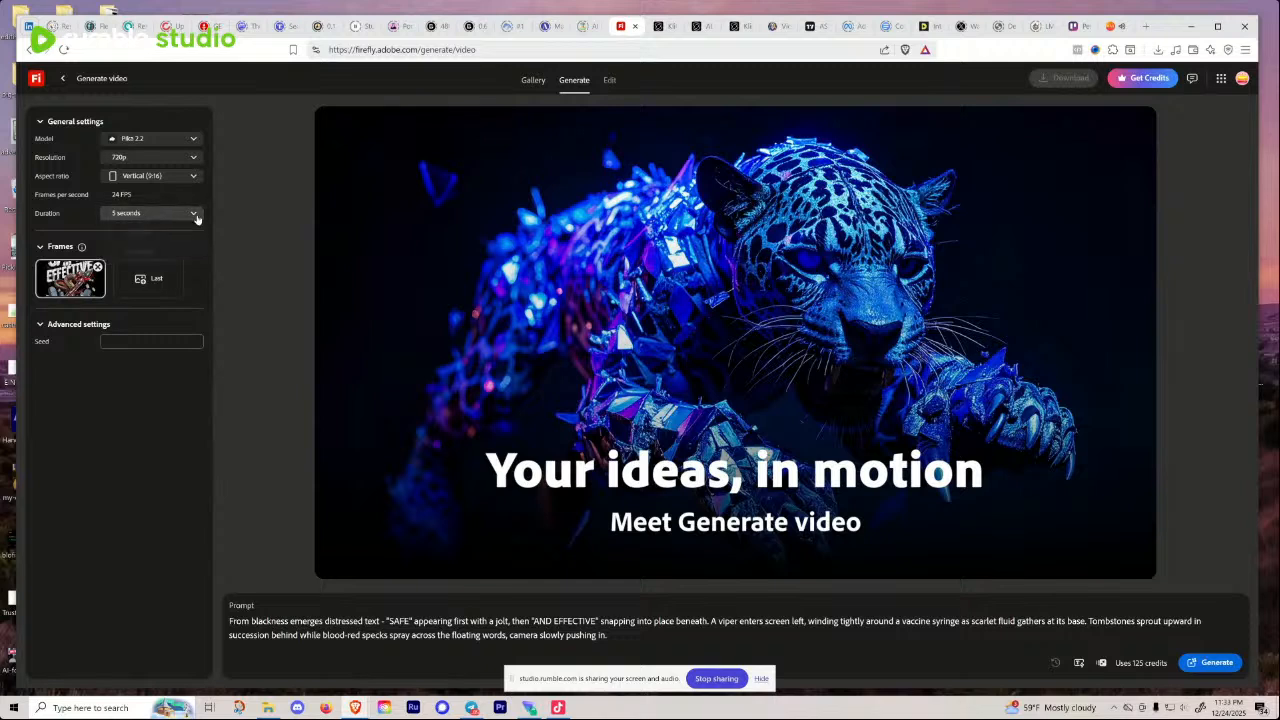
pyautogui.click(193, 160)
pyautogui.click(193, 161)
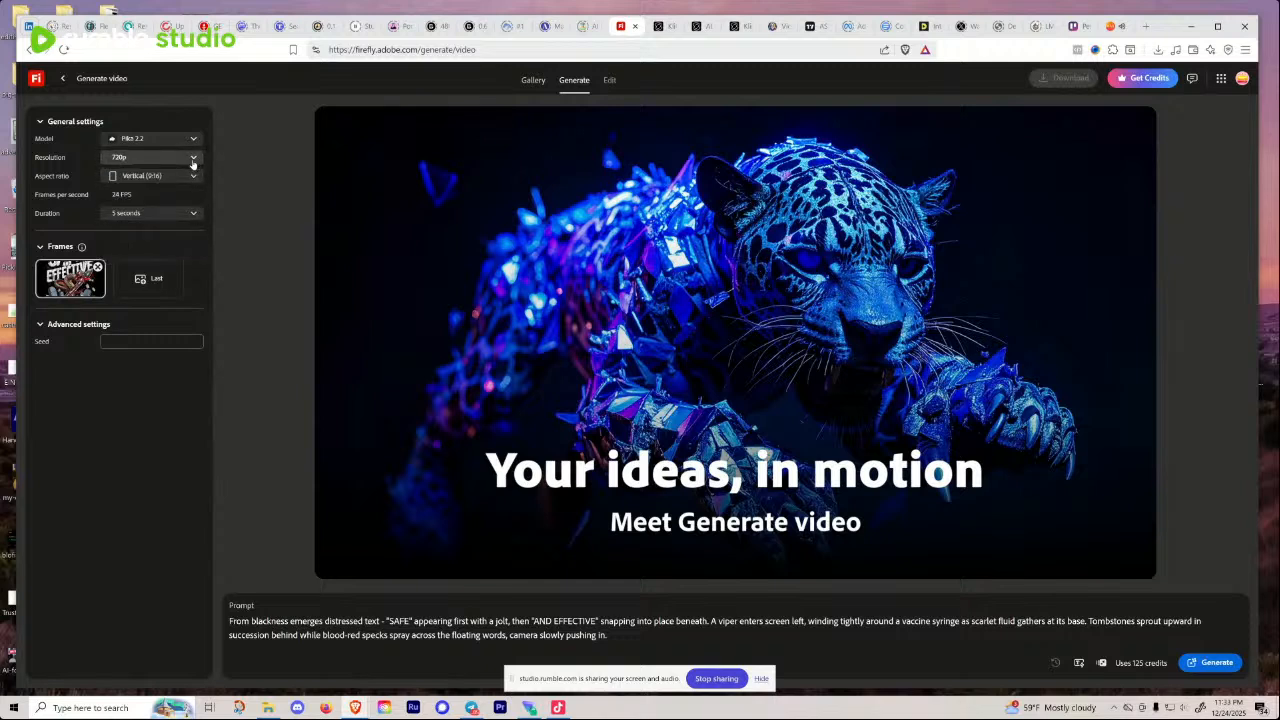
# Step: Hide the screen-sharing bar, remove the dash before "SAFE" in the prompt and generate the video
pyautogui.click(761, 679)
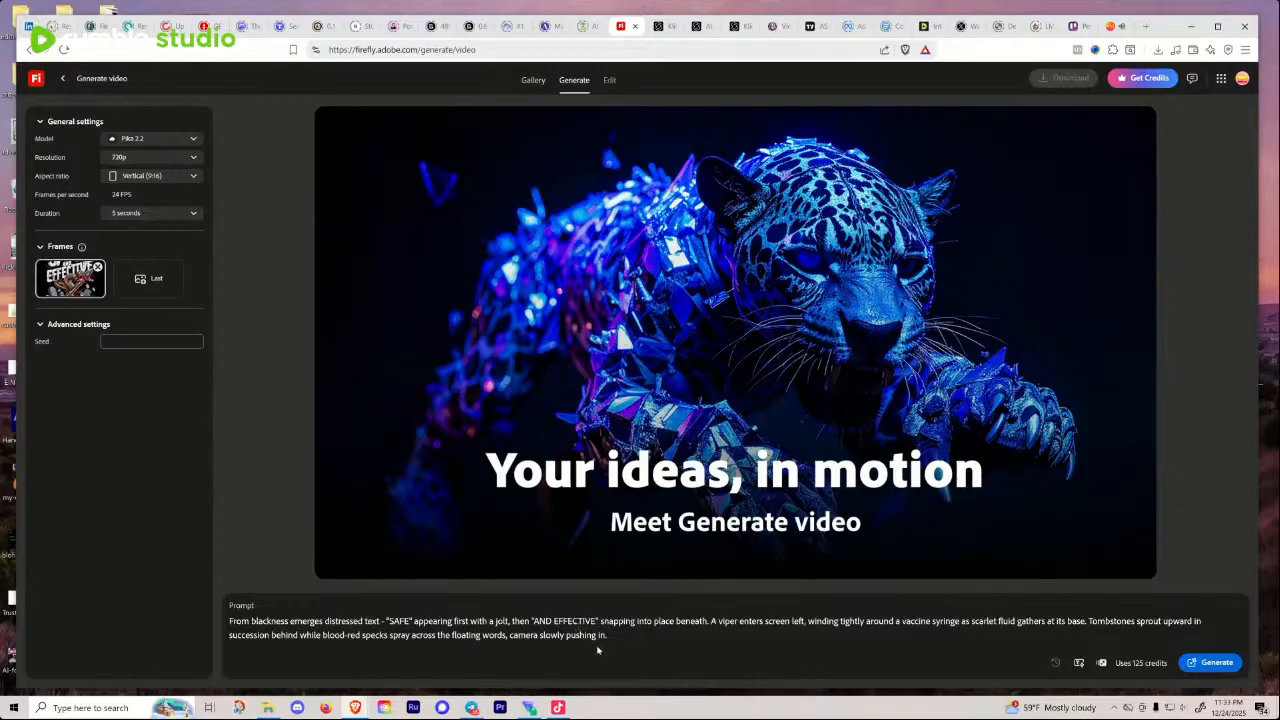
pyautogui.click(387, 621)
pyautogui.press('BackSpace')
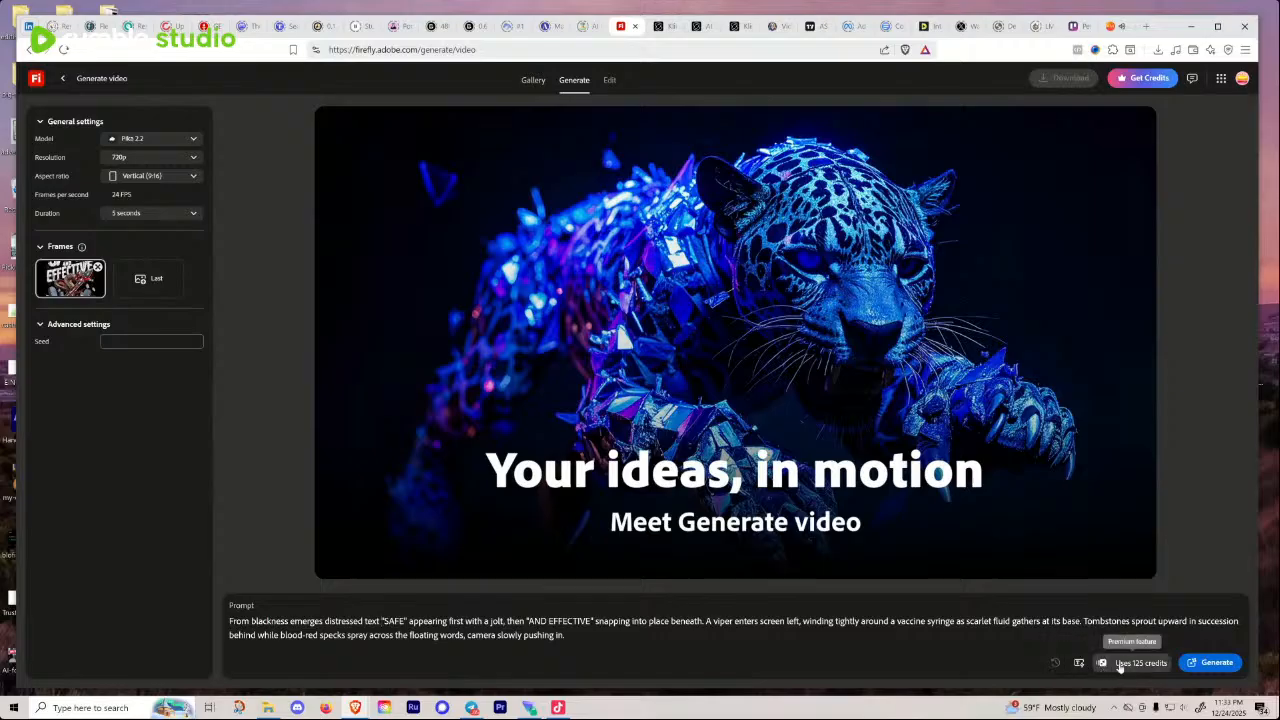
pyautogui.click(1214, 662)
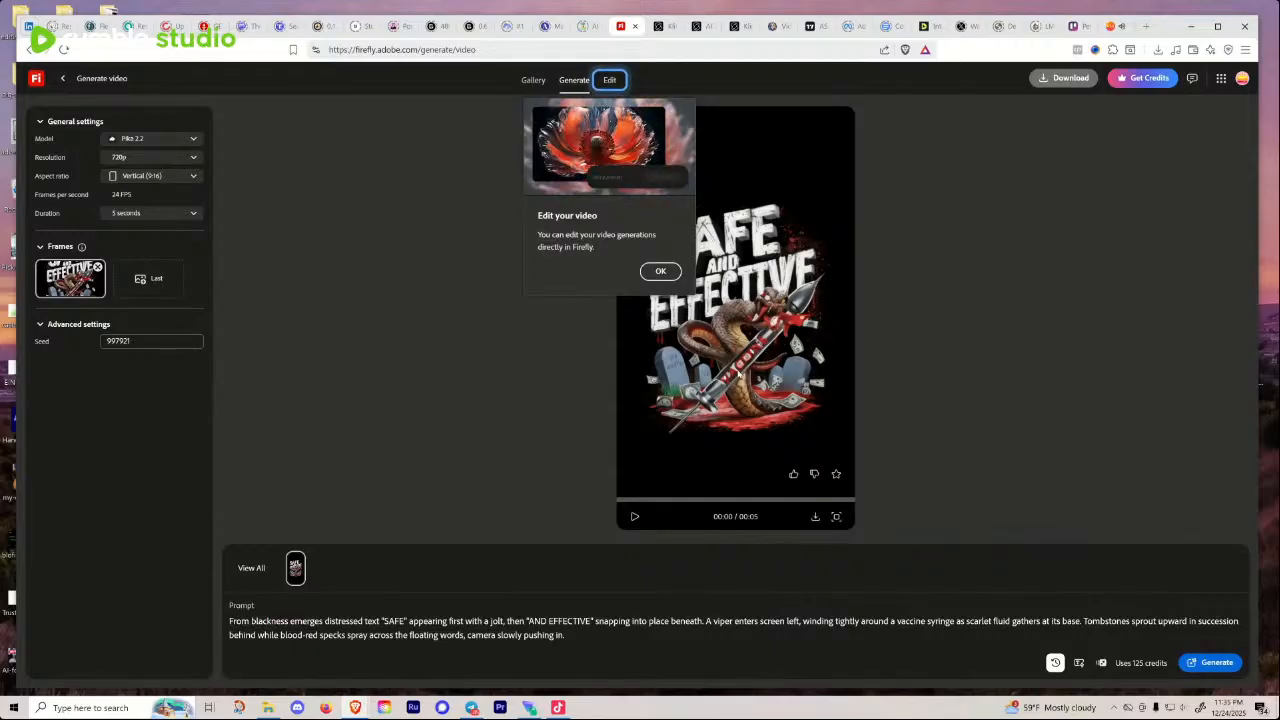
# Step: Dismiss the video editing tip, play the generated 5-second clip and scrub through its final second
pyautogui.click(660, 271)
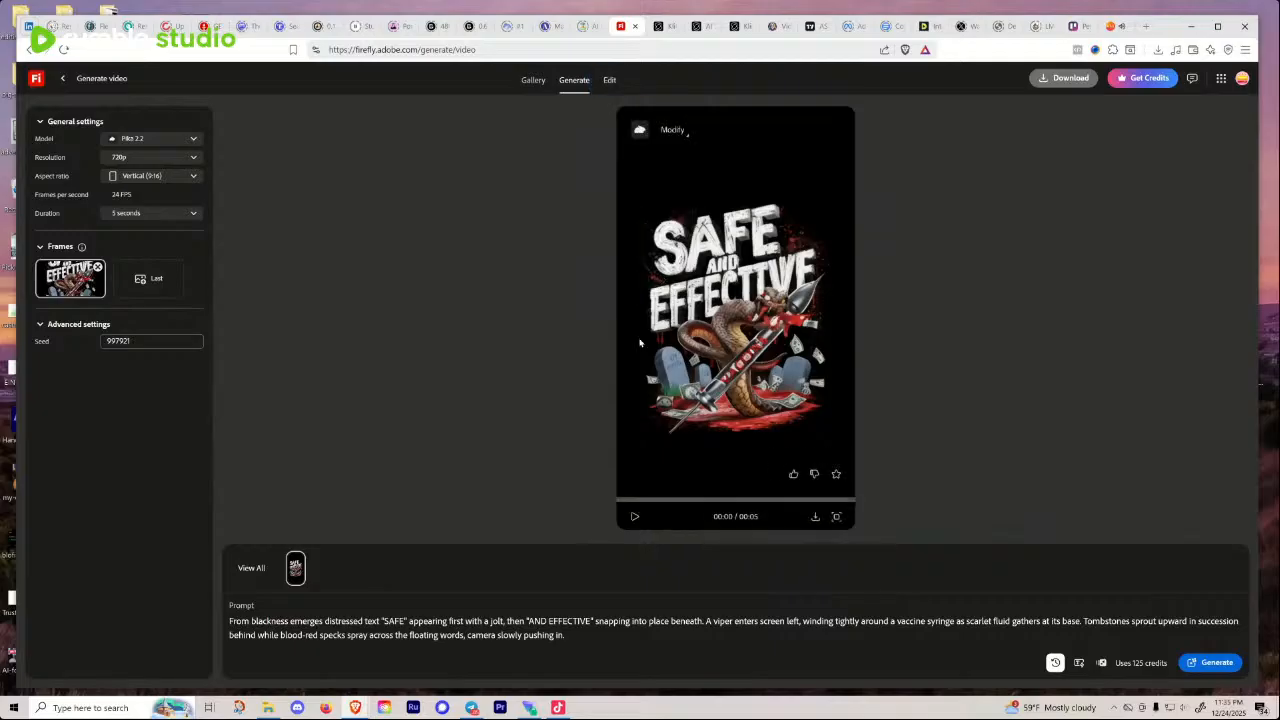
pyautogui.click(634, 517)
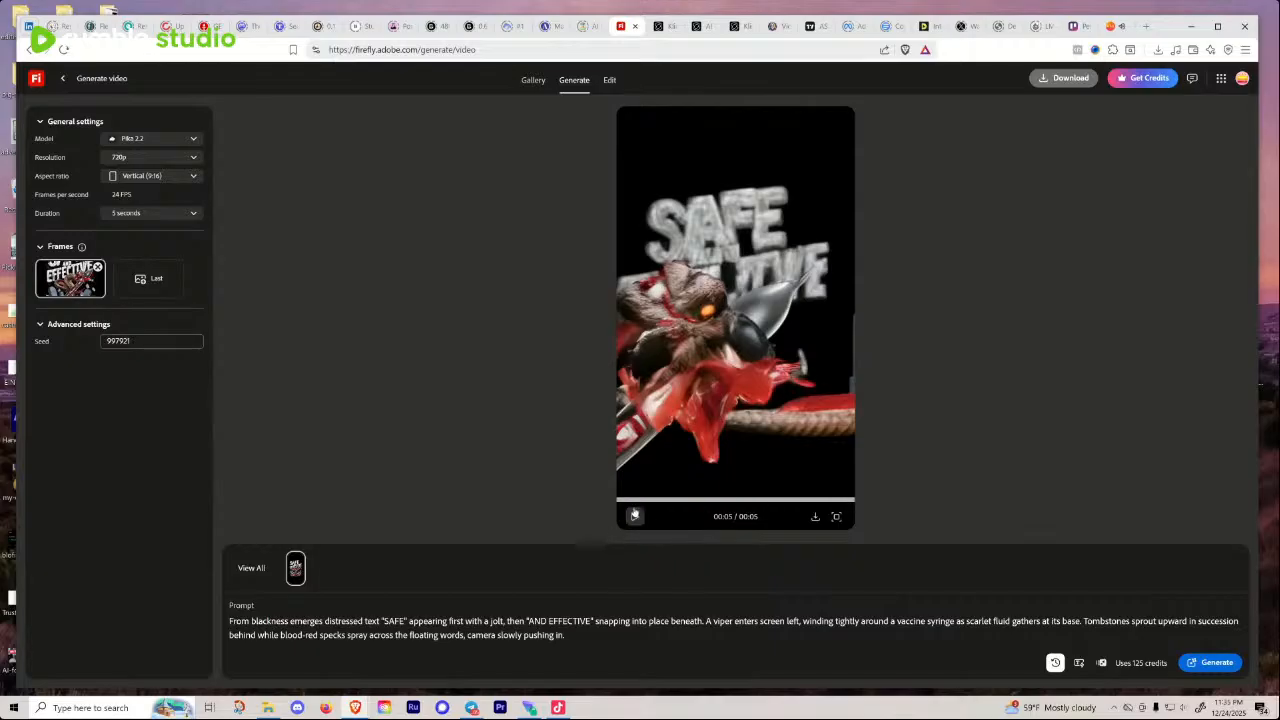
pyautogui.click(624, 500)
pyautogui.click(841, 501)
pyautogui.click(823, 501)
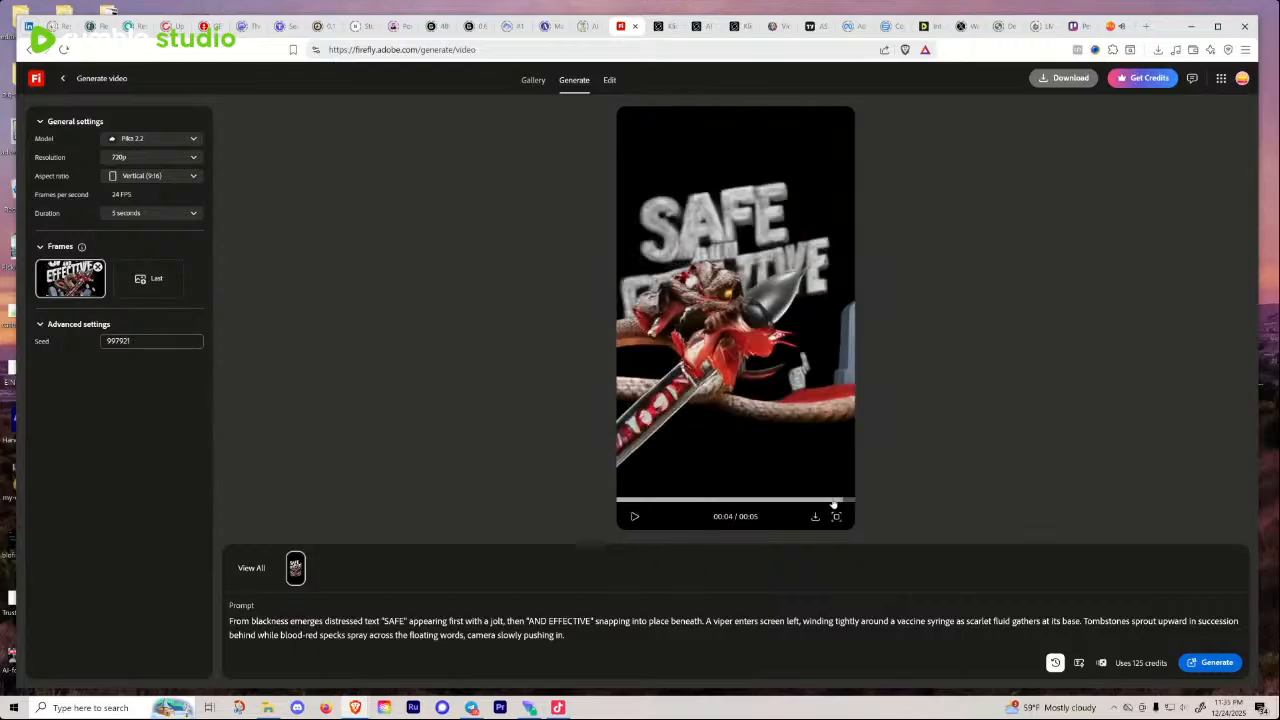
# Step: Scrub backwards through the generated clip to its first frame to examine how the text, snake and tombstones animate
pyautogui.click(777, 501)
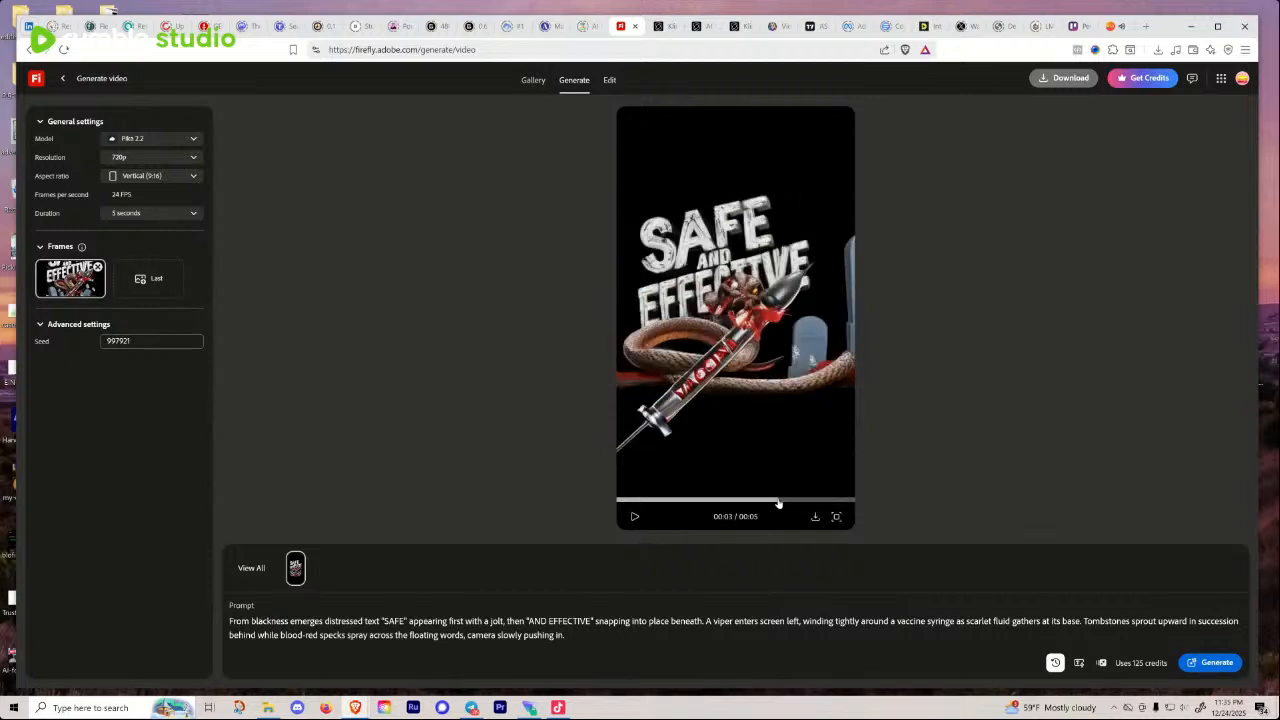
pyautogui.click(753, 501)
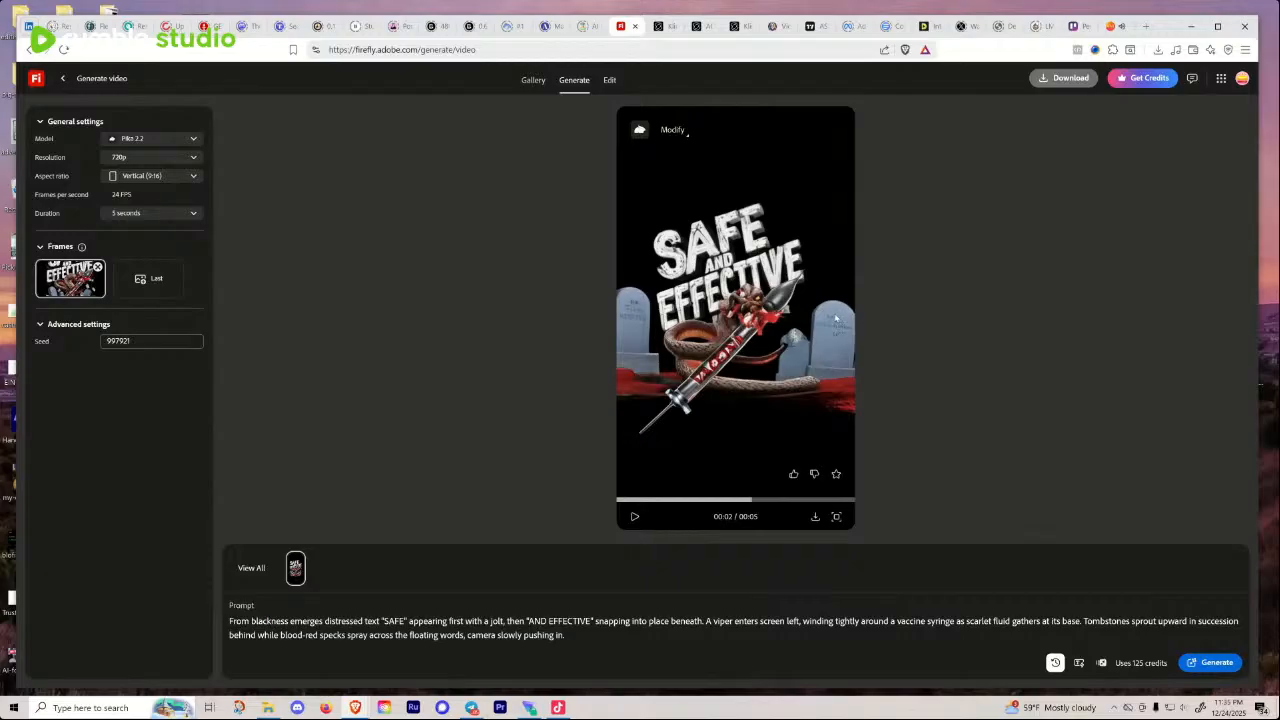
pyautogui.click(723, 501)
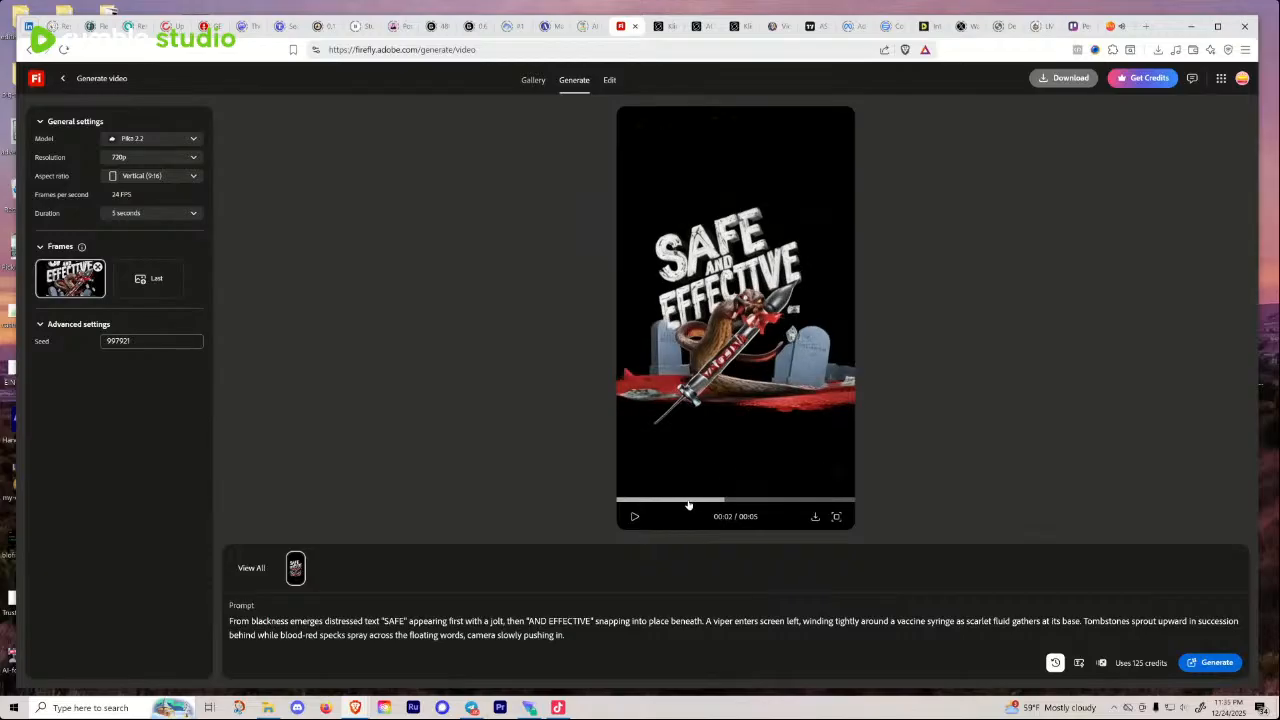
pyautogui.click(688, 501)
pyautogui.click(651, 500)
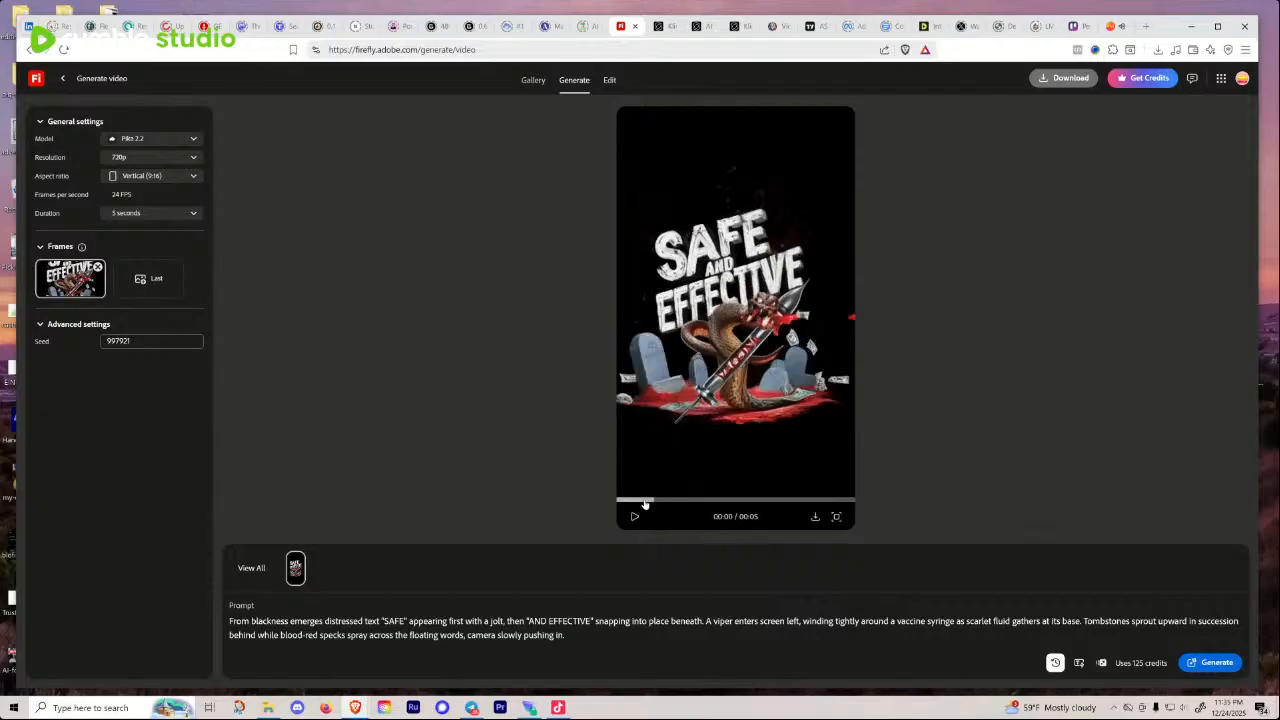
pyautogui.click(636, 501)
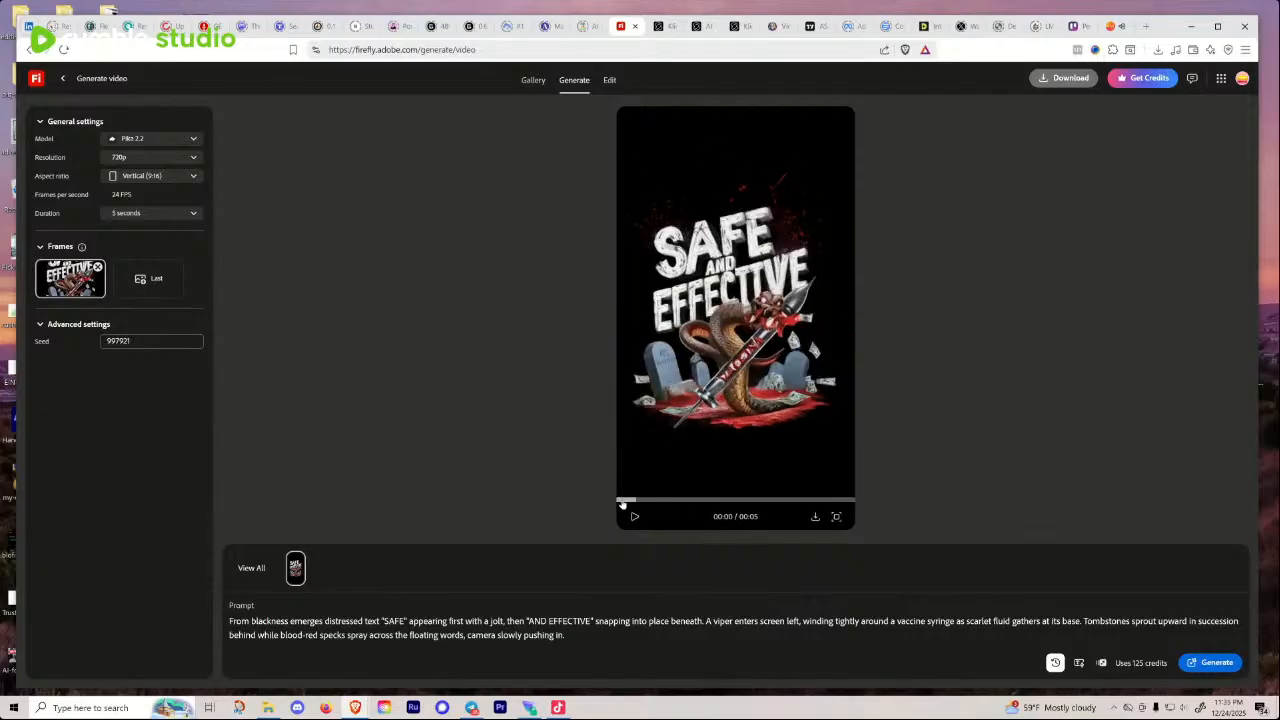
pyautogui.click(622, 501)
pyautogui.click(616, 503)
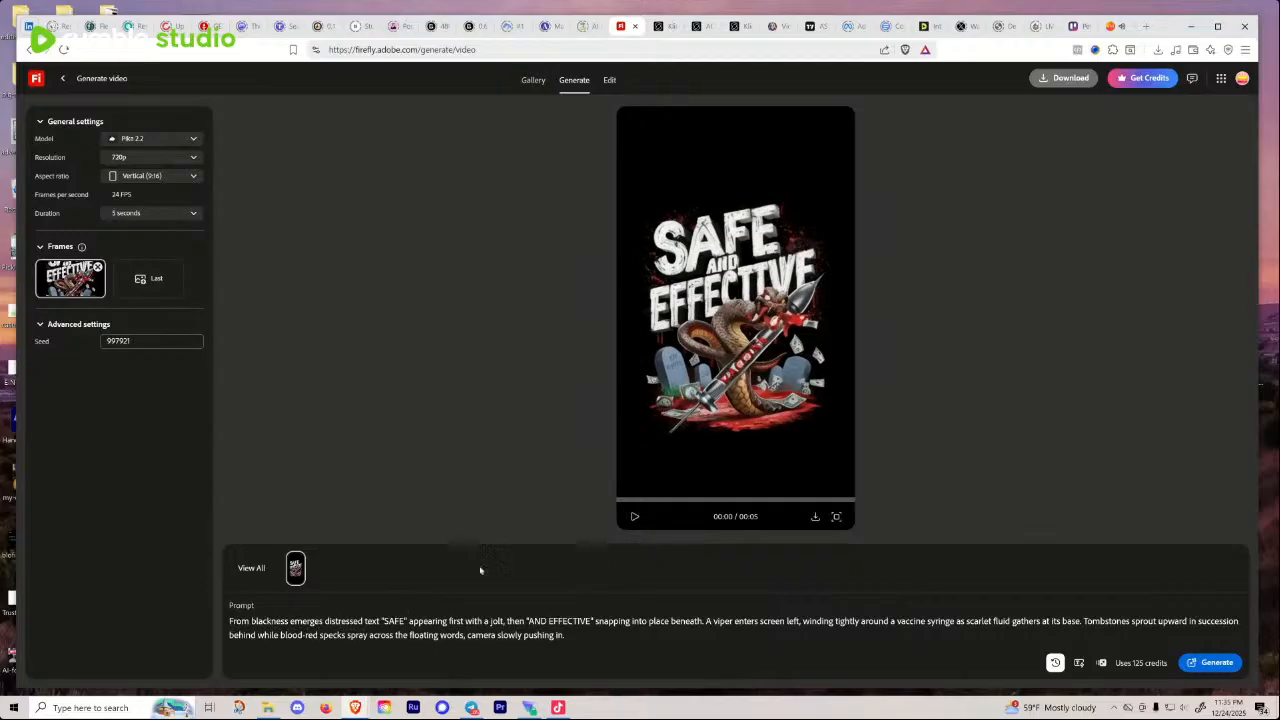
# Step: Play the generated clip, pause it near the end and return it to the start
pyautogui.click(634, 517)
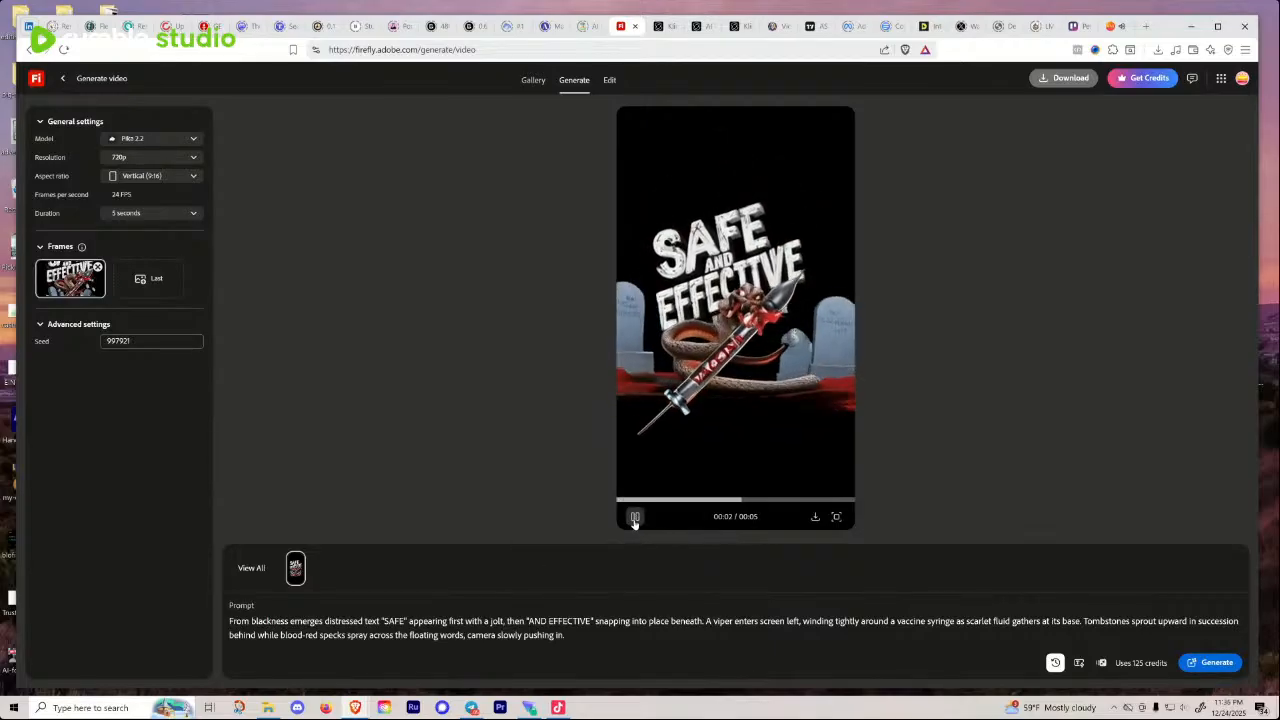
pyautogui.click(634, 519)
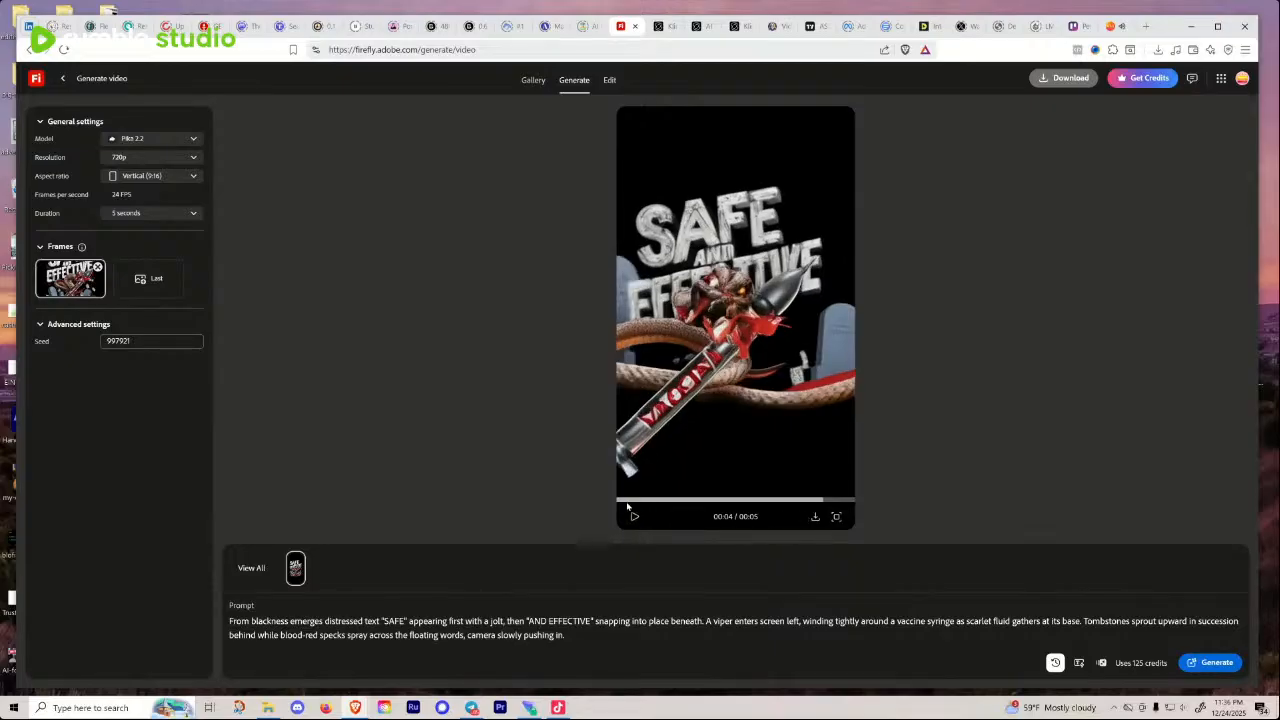
pyautogui.moveTo(622, 505); pyautogui.dragTo(613, 506)
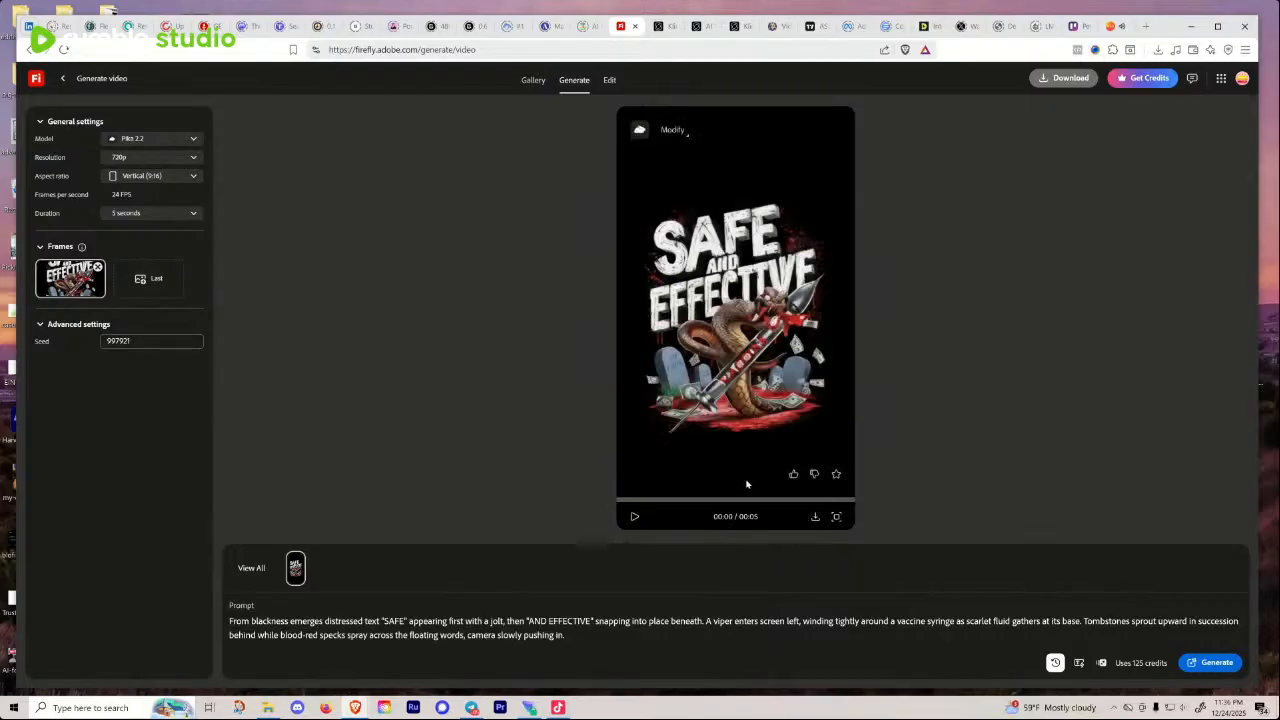
# Step: Review the clip's modification options and read its Content Credentials
pyautogui.click(684, 132)
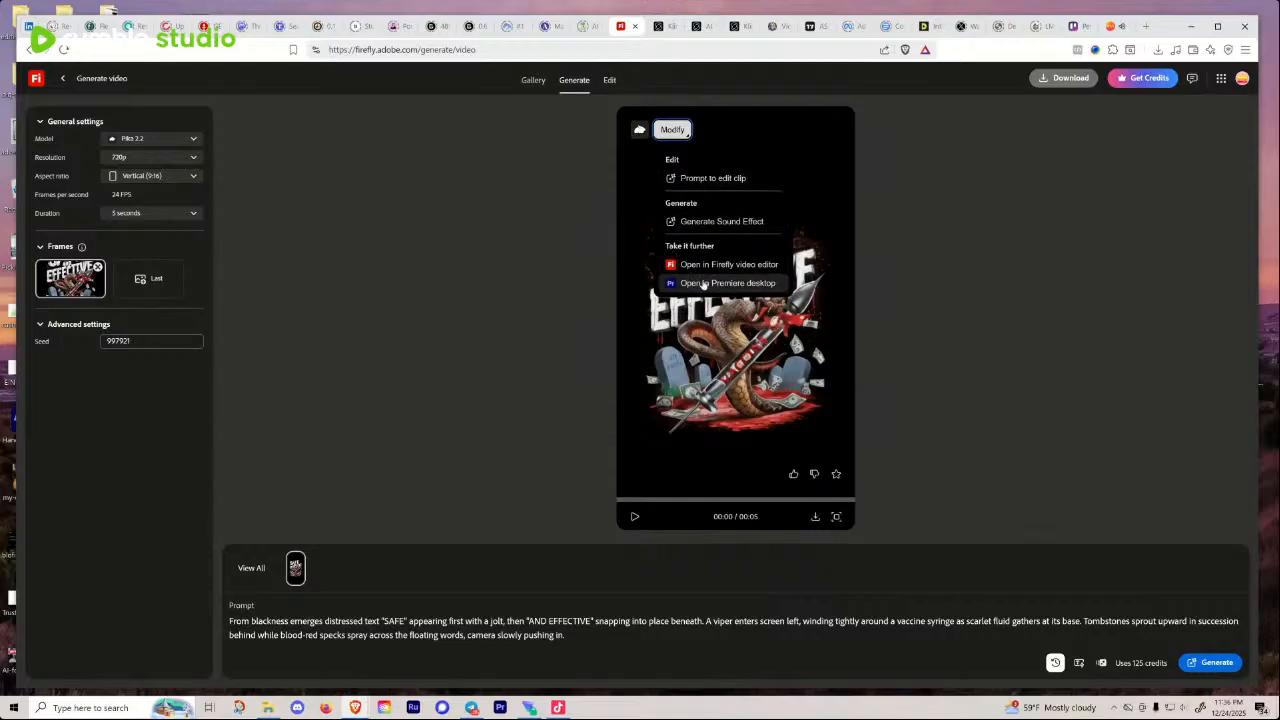
pyautogui.click(639, 131)
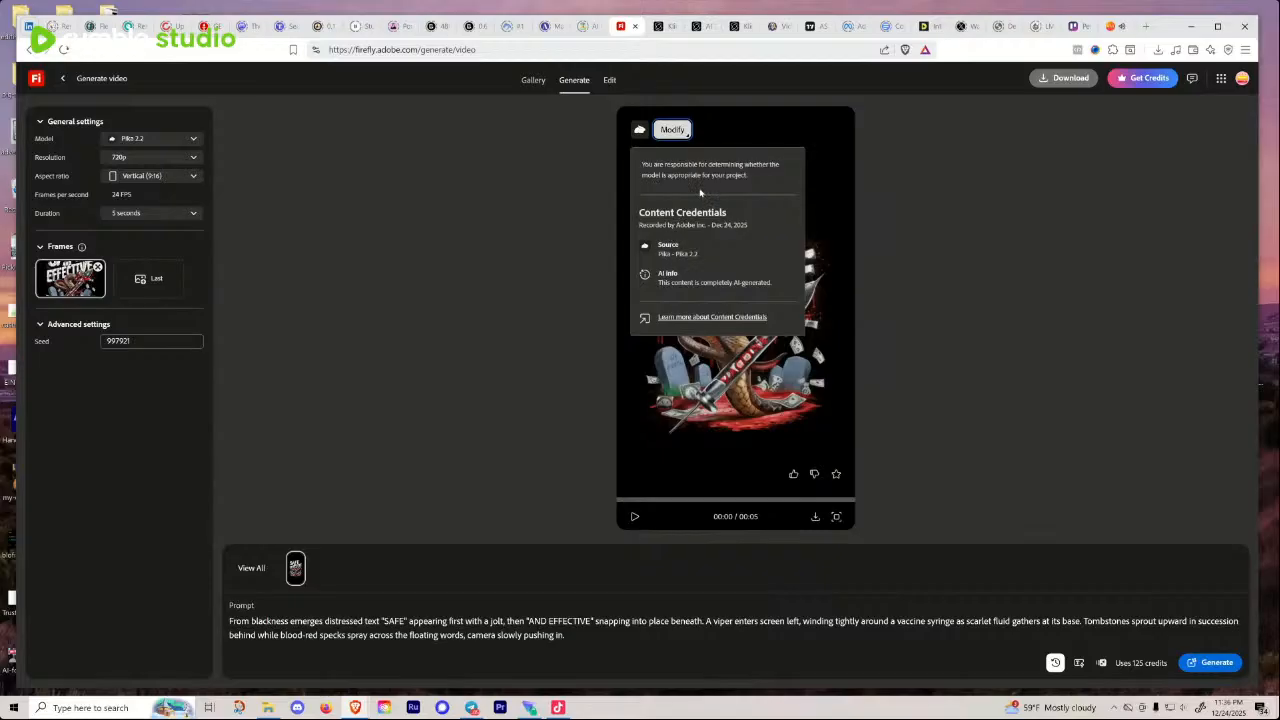
pyautogui.moveTo(748, 179); pyautogui.dragTo(638, 169)
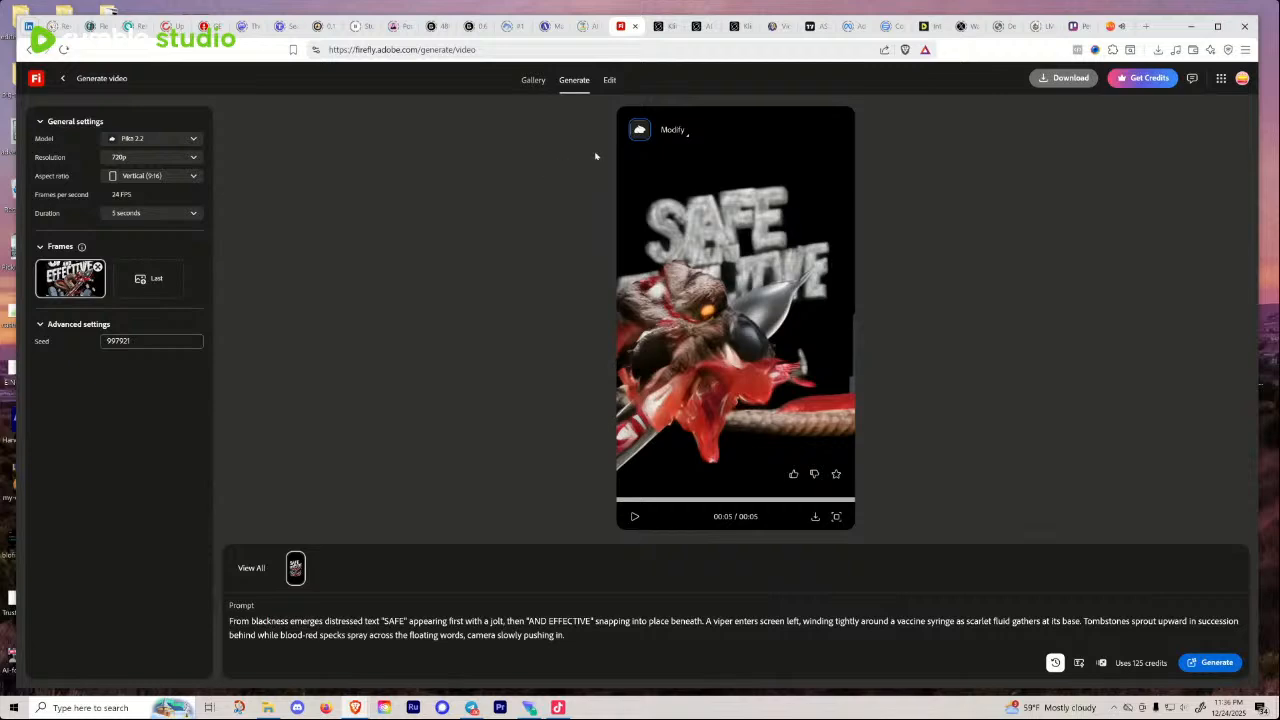
# Step: Switch to the Leonardo.Ai video generator and select the Hailuo 2.3 model
pyautogui.click(665, 27)
pyautogui.click(700, 27)
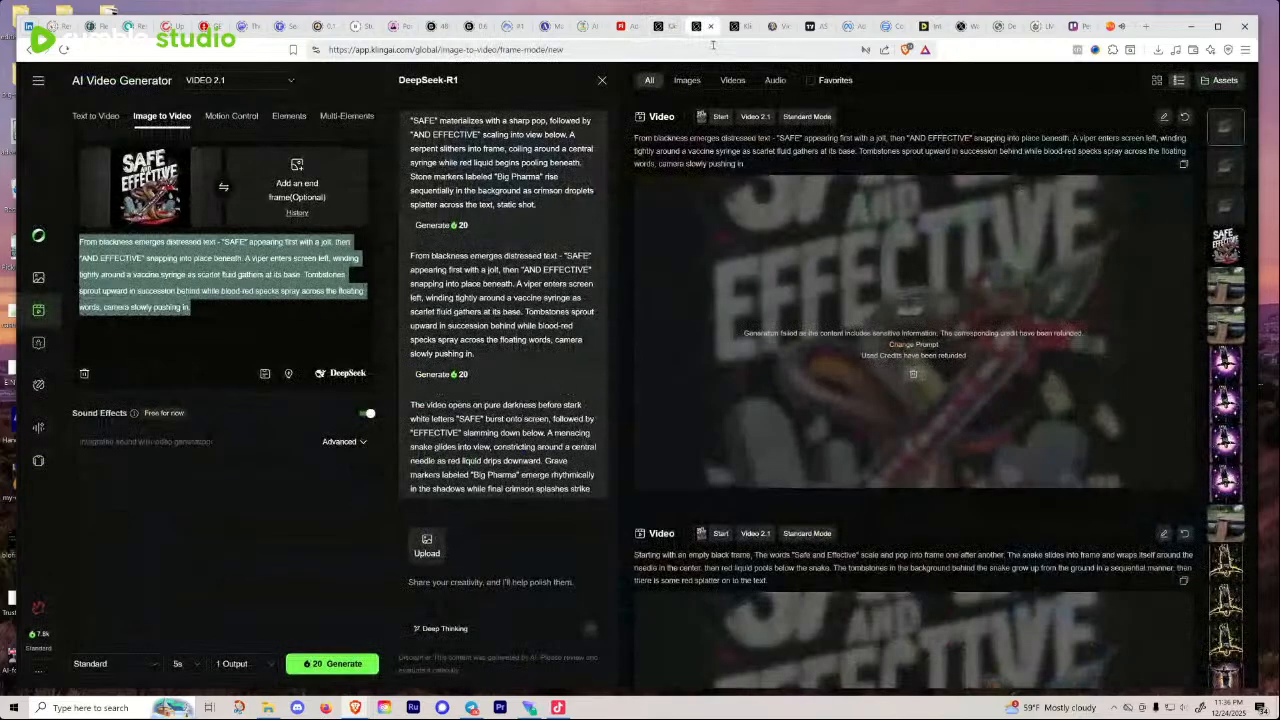
pyautogui.click(773, 28)
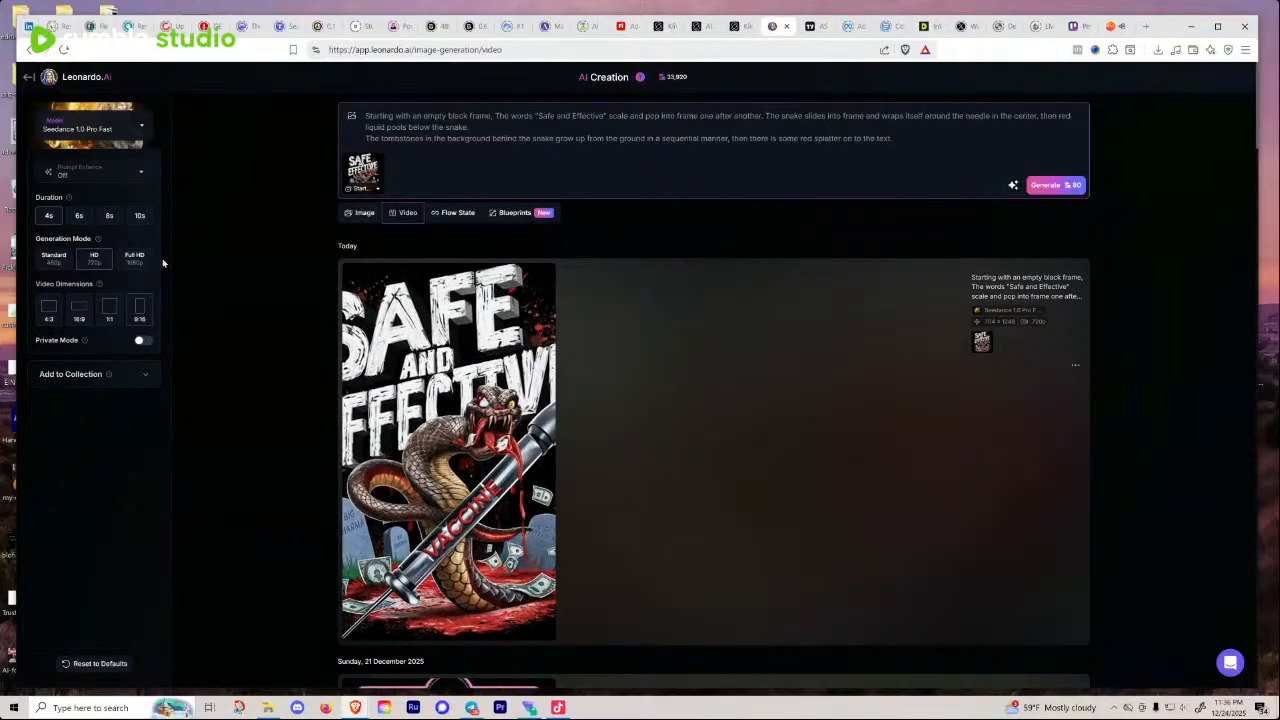
pyautogui.click(128, 128)
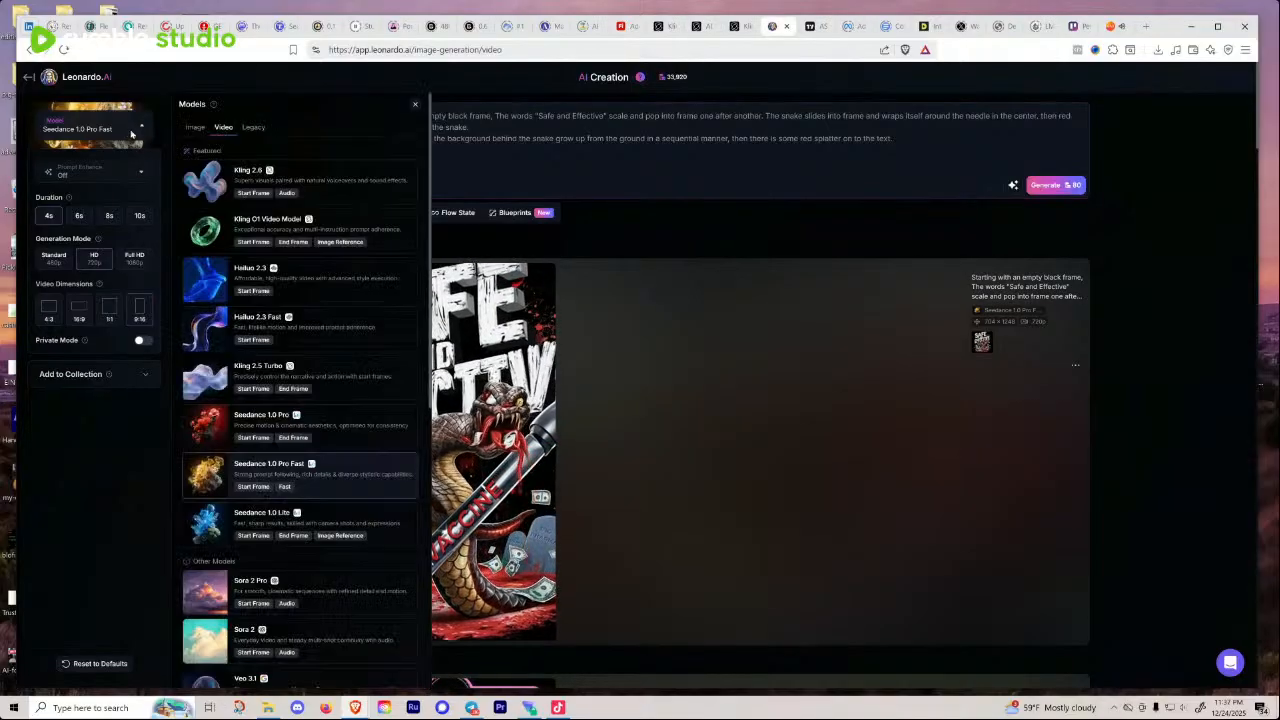
pyautogui.click(357, 290)
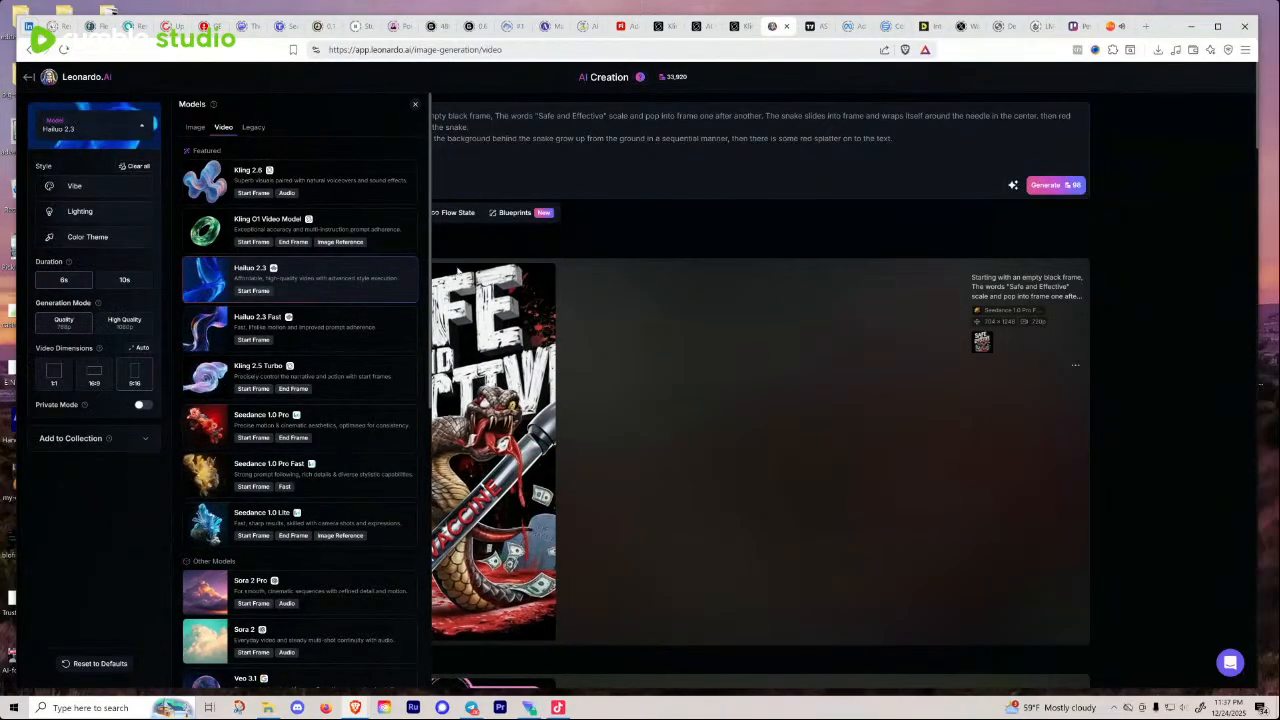
pyautogui.click(594, 223)
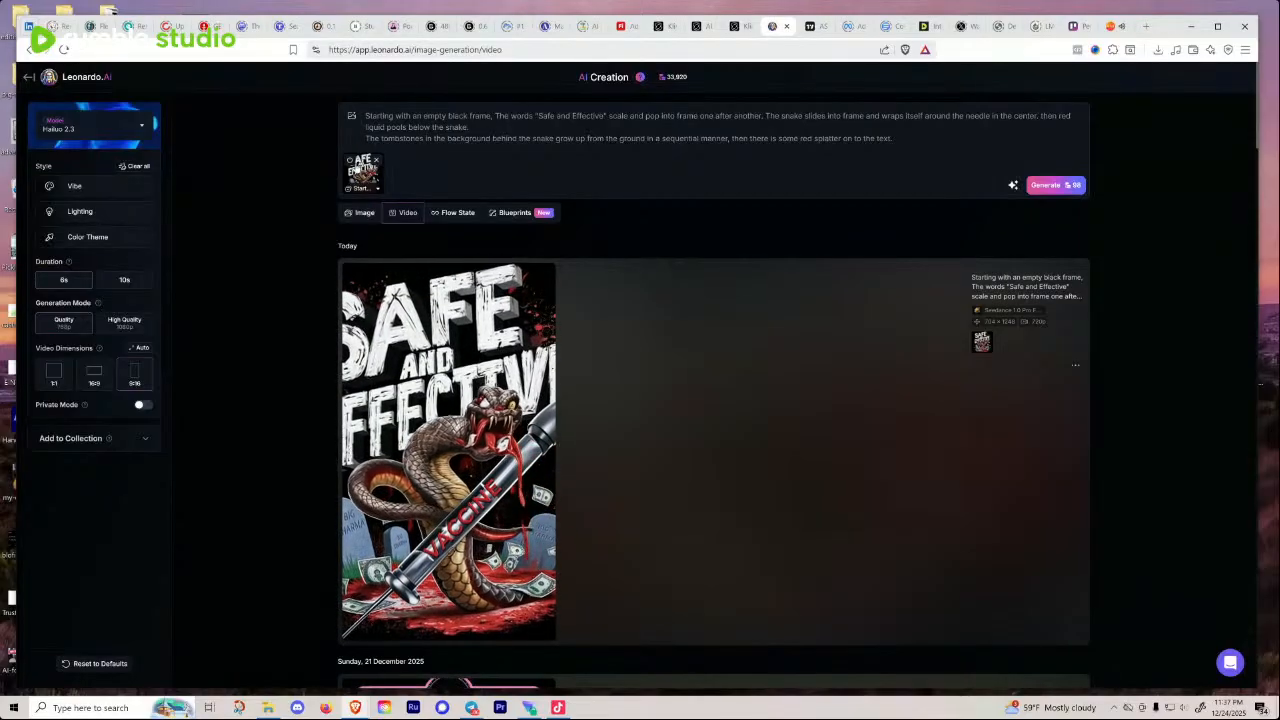
# Step: Open the start frame's media selection and begin uploading a replacement image
pyautogui.click(363, 175)
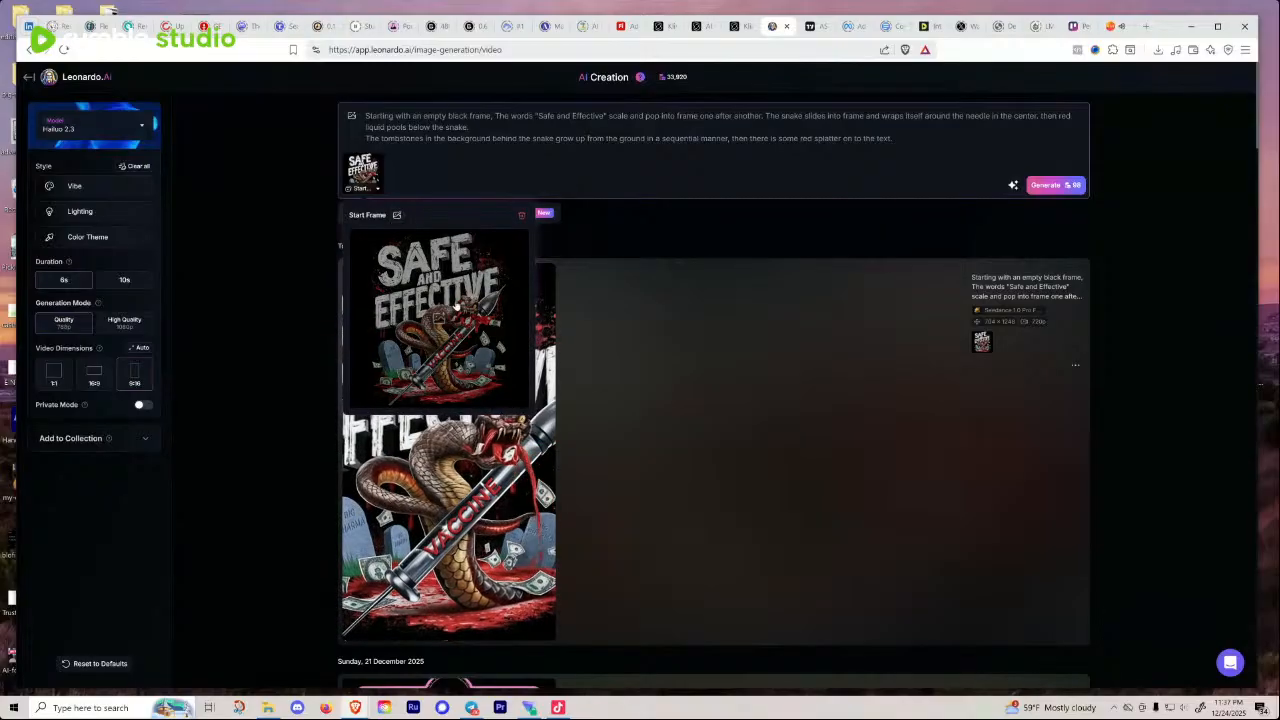
pyautogui.click(396, 215)
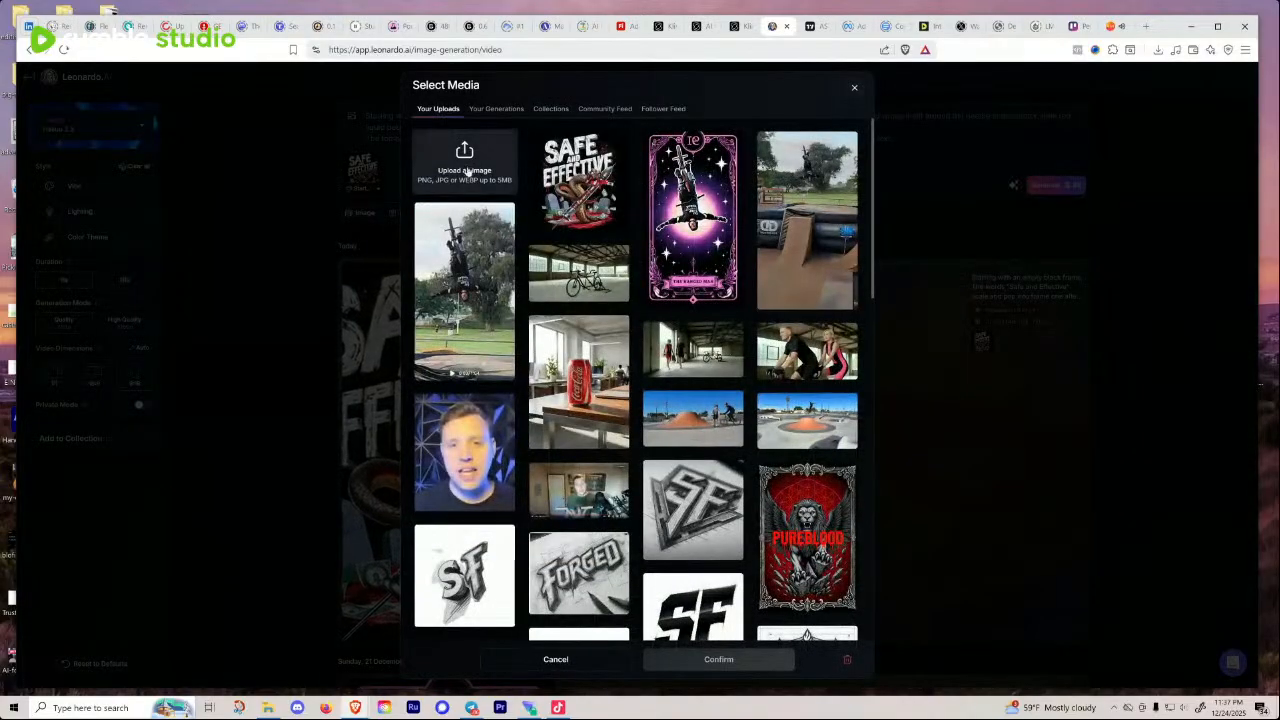
pyautogui.click(464, 157)
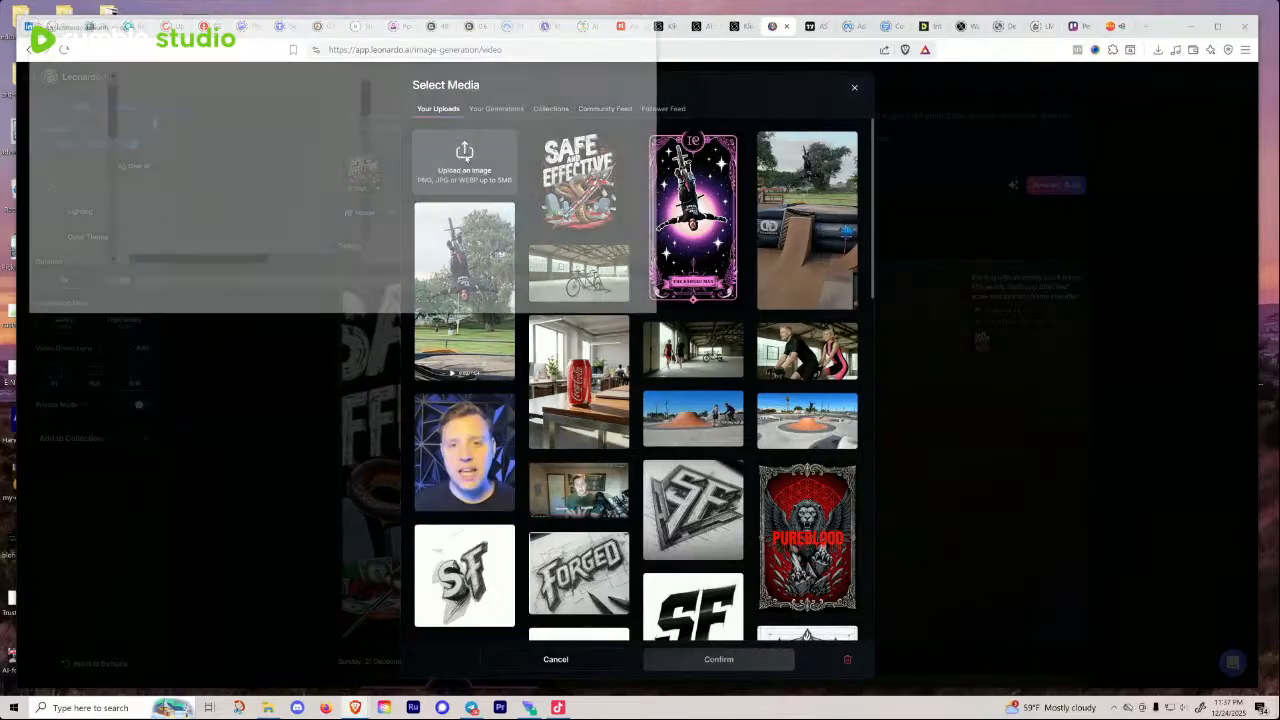
pyautogui.moveTo(469, 27); pyautogui.dragTo(0, 380)
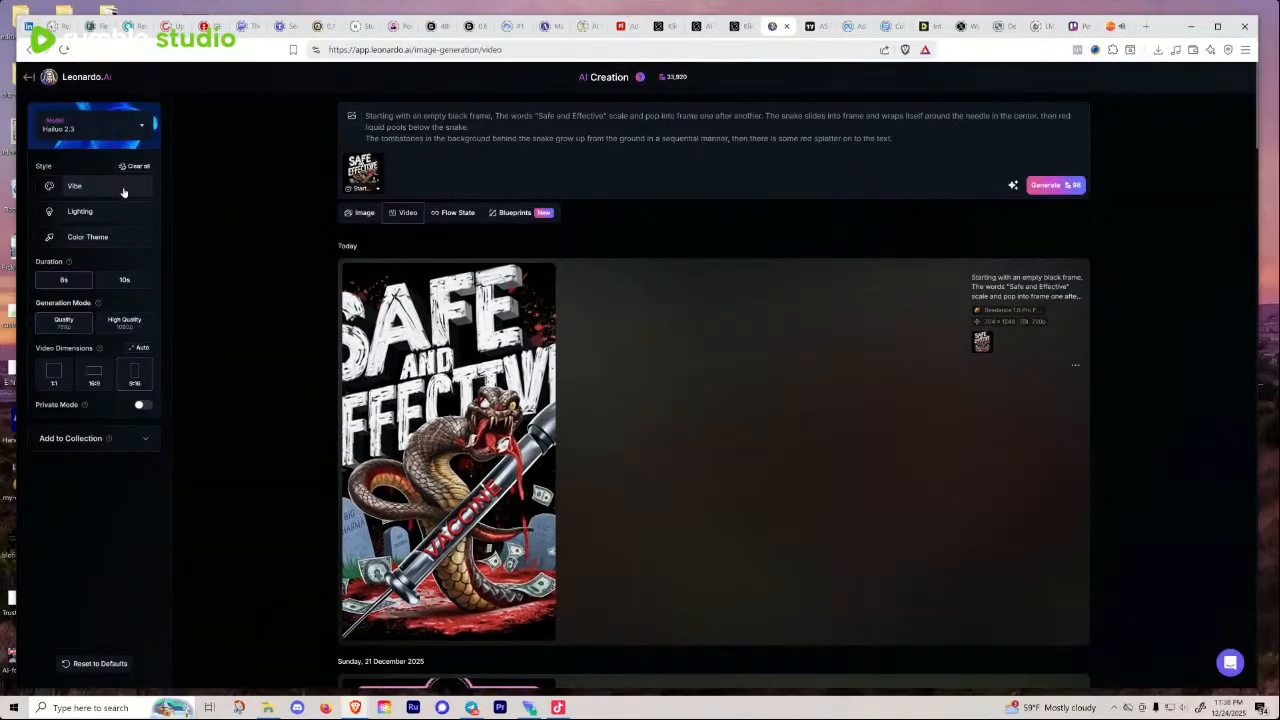
# Step: Compare the settings and generation costs of Seedance 1.0 Pro, Kling 2.5 Turbo, Seedance 1.0 Pro Fast and Seedance 1.0 Lite by selecting each model
pyautogui.click(140, 133)
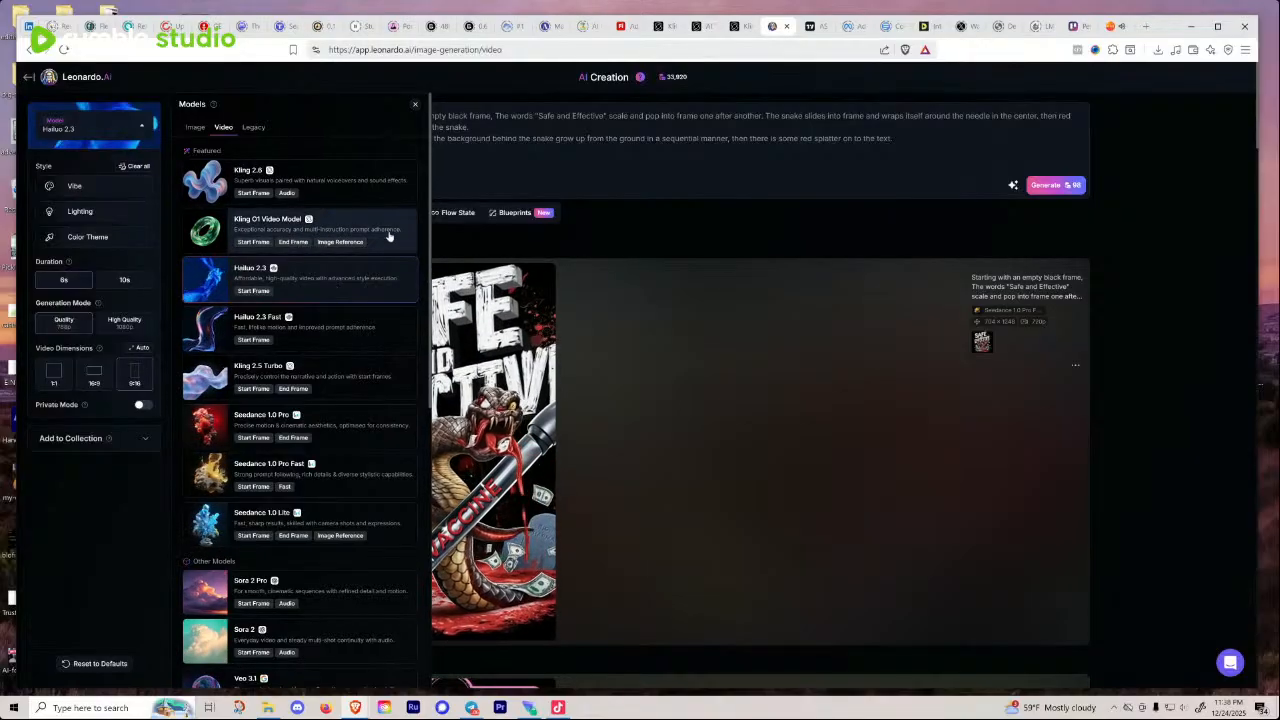
pyautogui.click(376, 432)
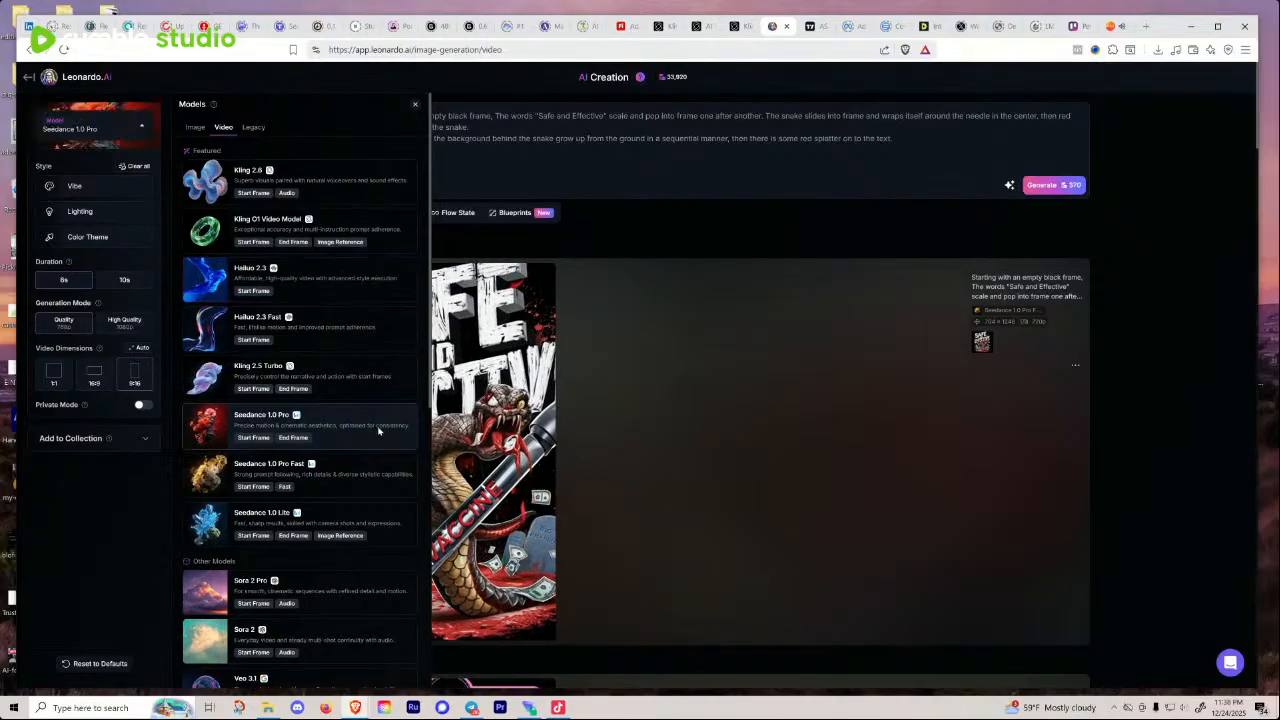
pyautogui.click(364, 385)
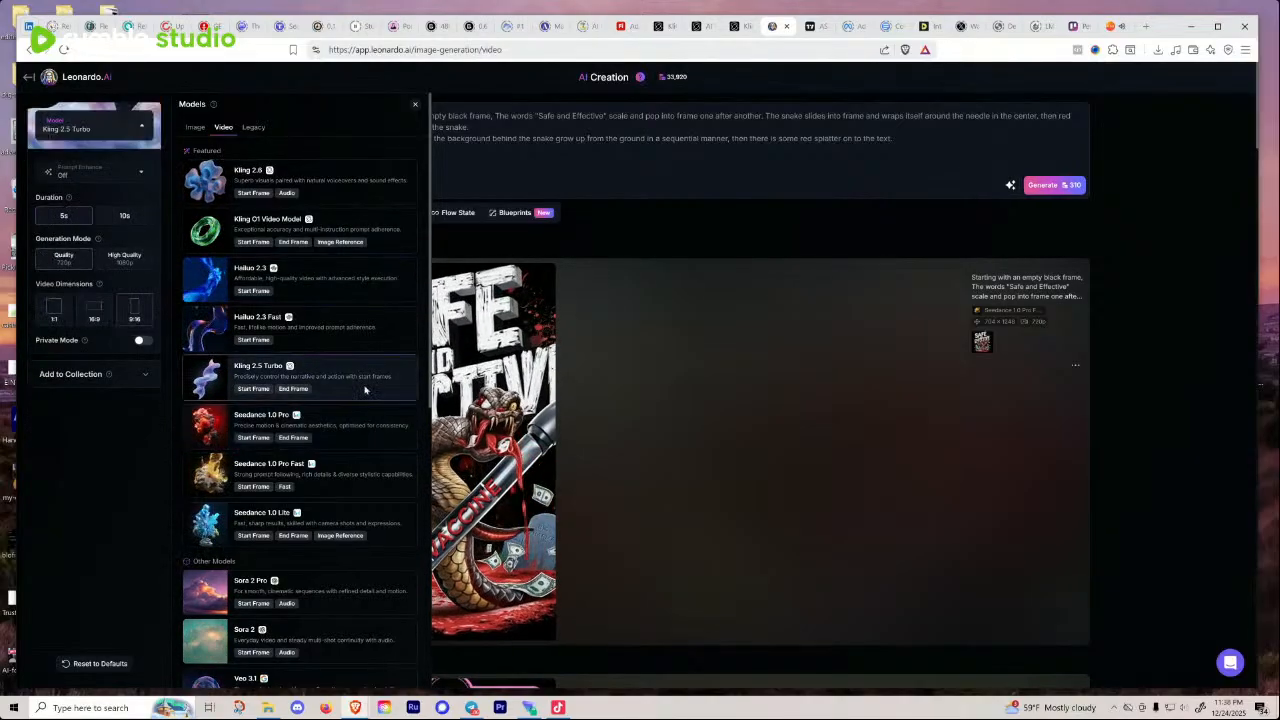
pyautogui.click(357, 481)
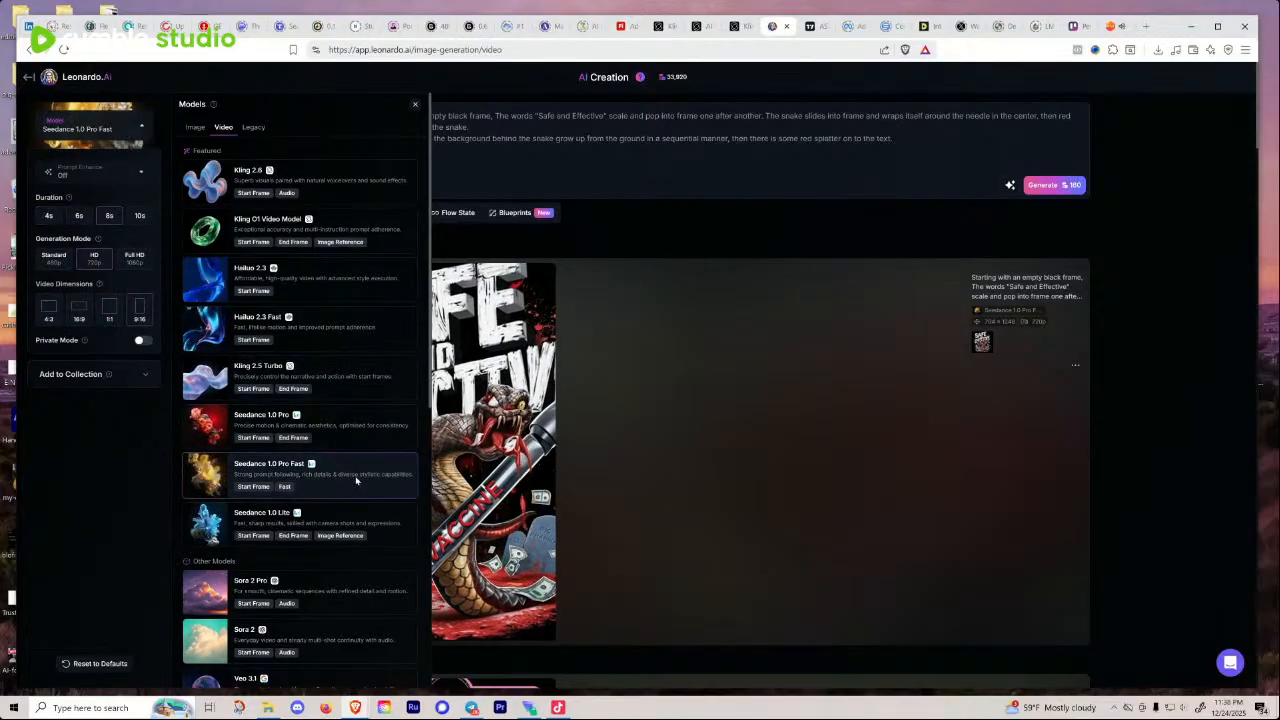
pyautogui.click(386, 529)
# Step: Compare the settings and generation costs of Sora 2 Pro, Sora 2, Veo 3.1 Fast and Veo 3.1 by selecting each model
pyautogui.scroll(-3, 378, 486)
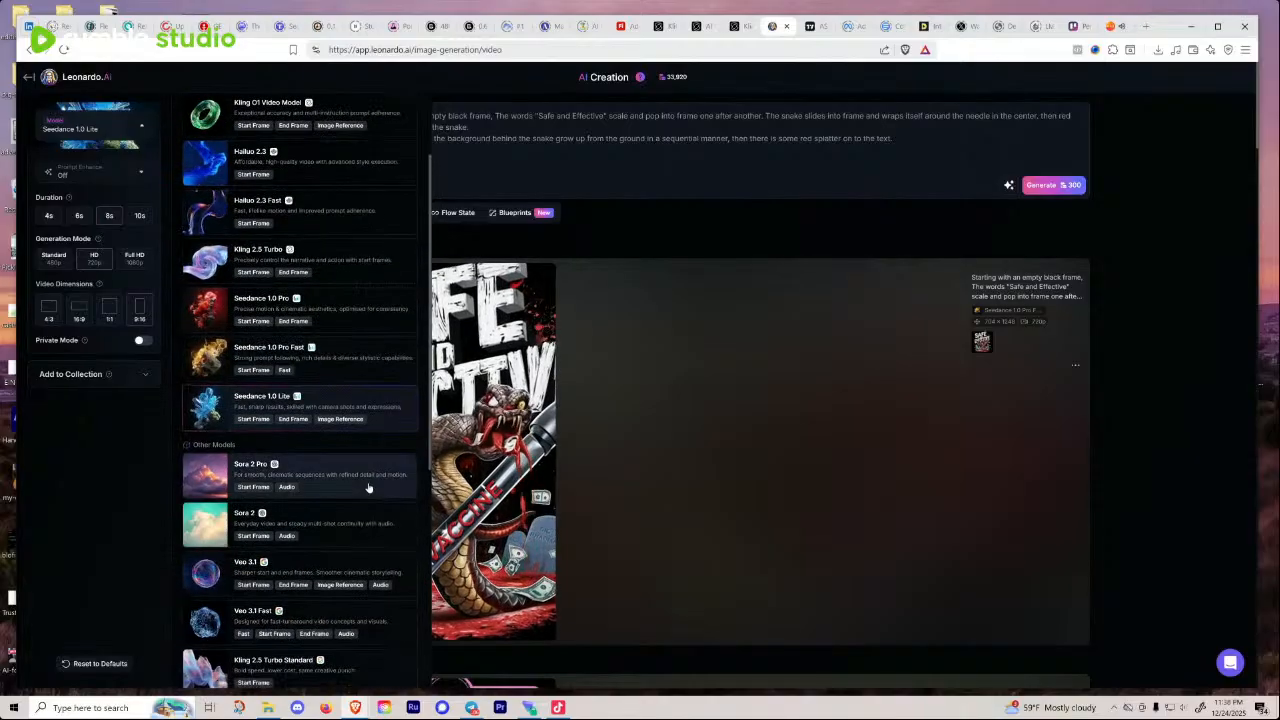
pyautogui.click(370, 485)
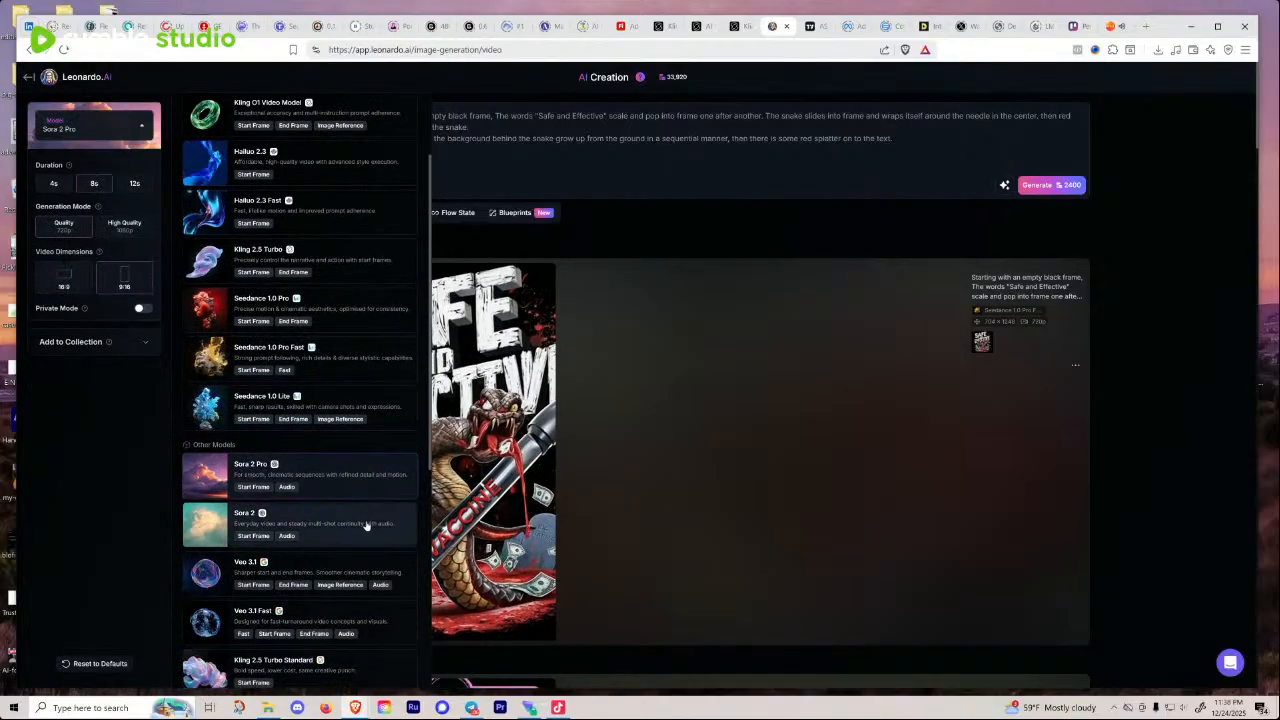
pyautogui.click(369, 525)
pyautogui.scroll(-4, 367, 510)
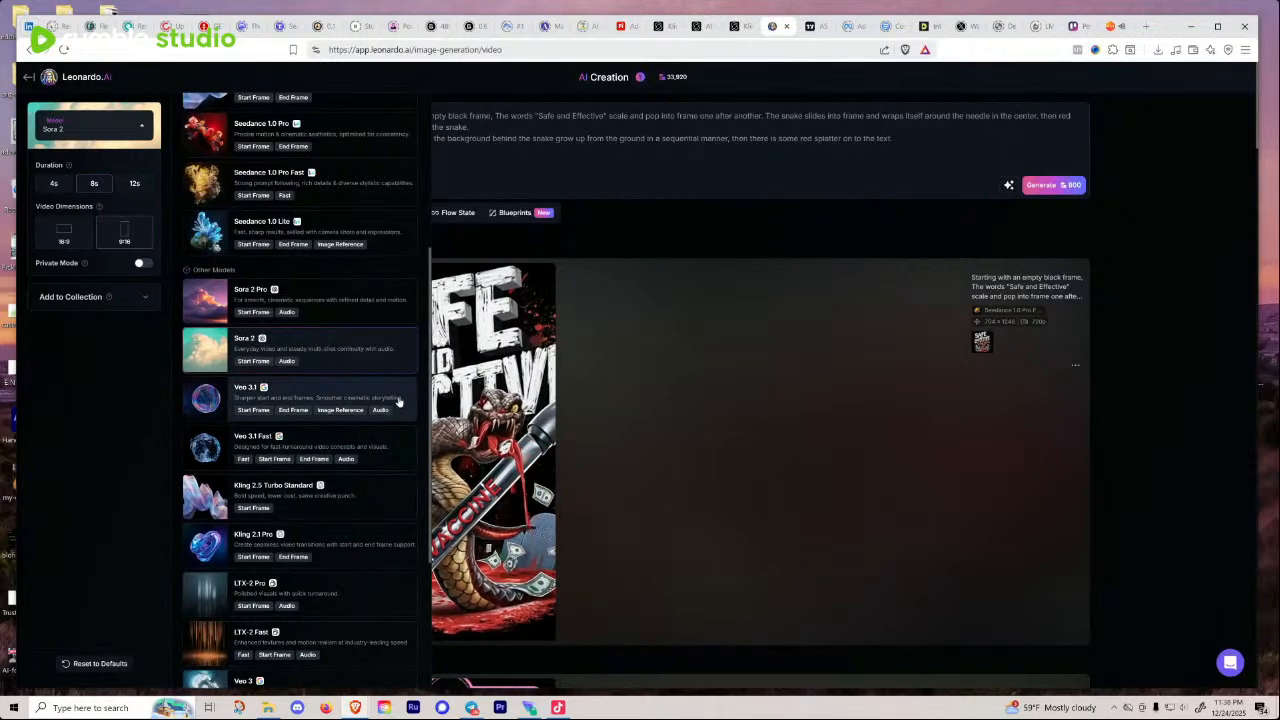
pyautogui.click(384, 450)
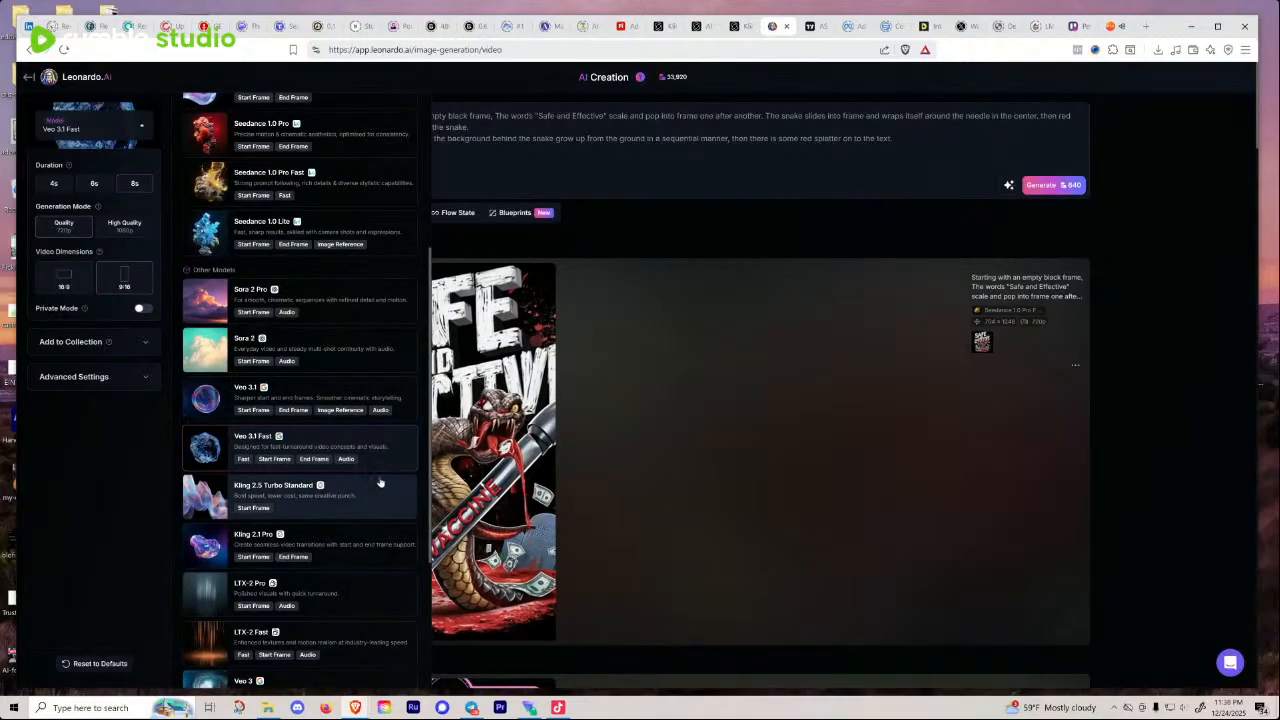
pyautogui.click(386, 405)
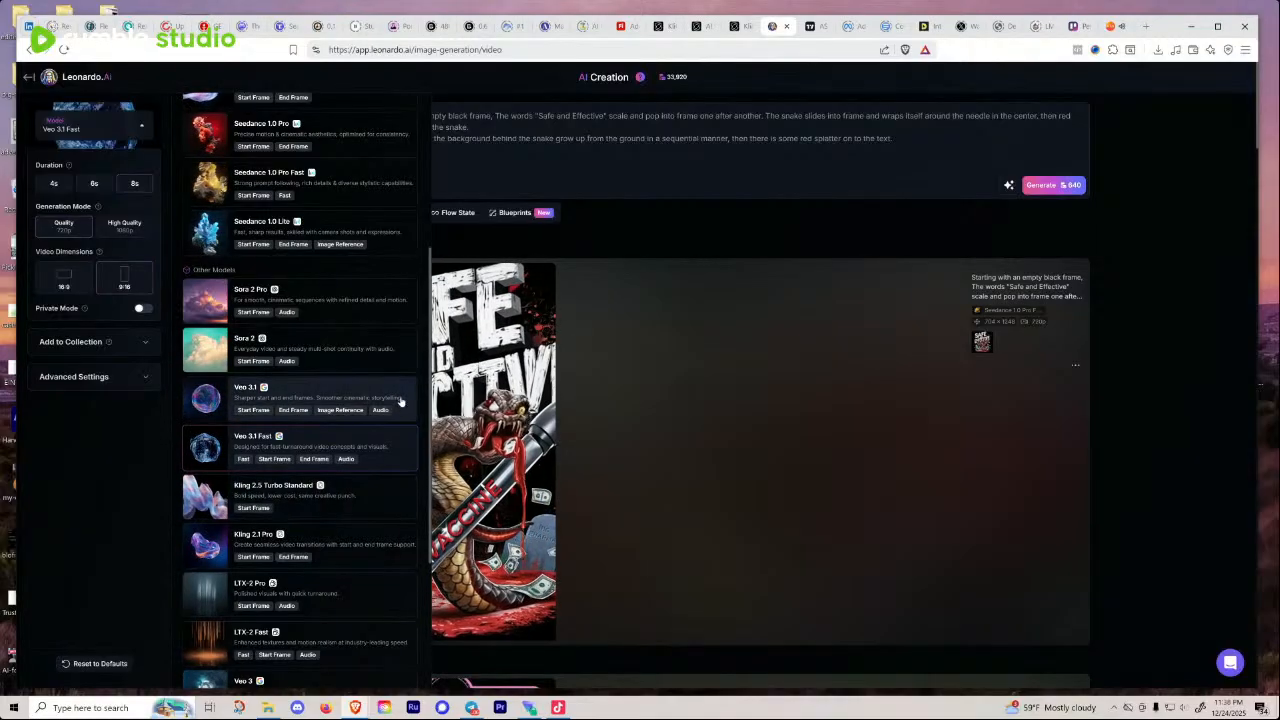
# Step: Compare the settings and generation costs of Kling 2.5 Turbo Standard, Kling 2.1 Pro, LTX-2 Pro and LTX-2 Fast by selecting each model
pyautogui.click(370, 511)
pyautogui.click(370, 545)
pyautogui.scroll(-1, 375, 546)
pyautogui.scroll(-3, 376, 549)
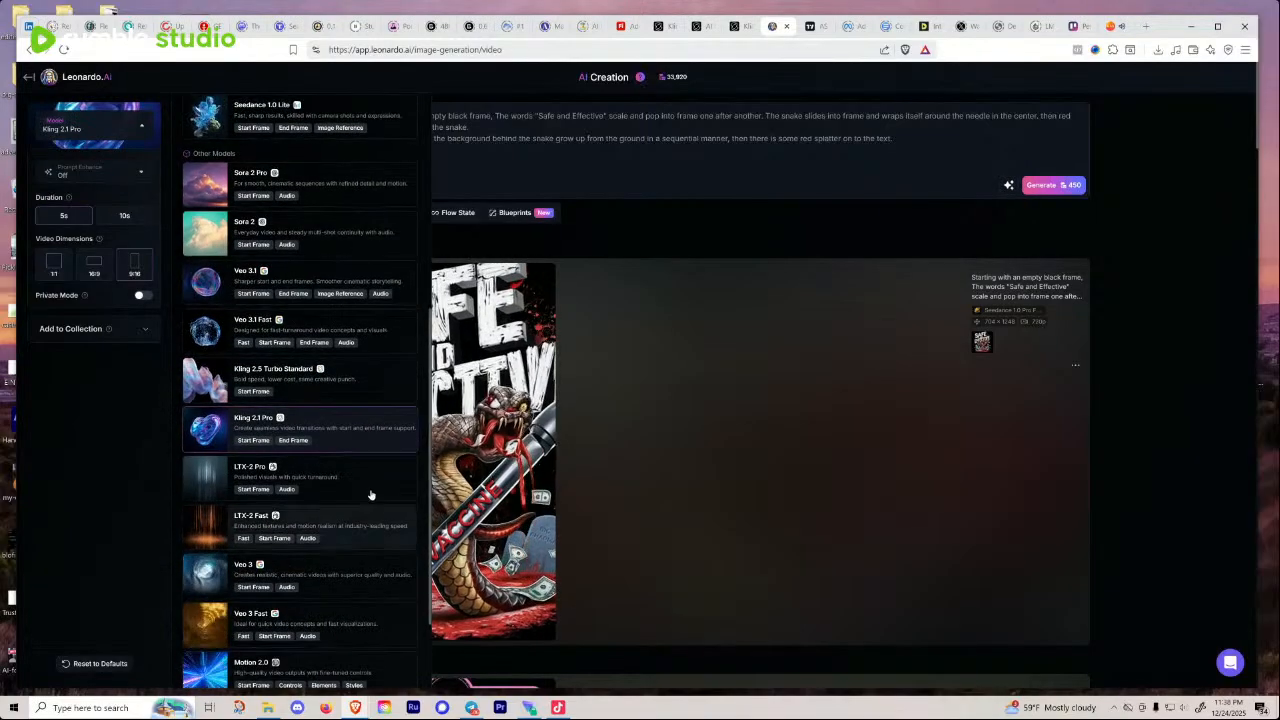
pyautogui.click(373, 500)
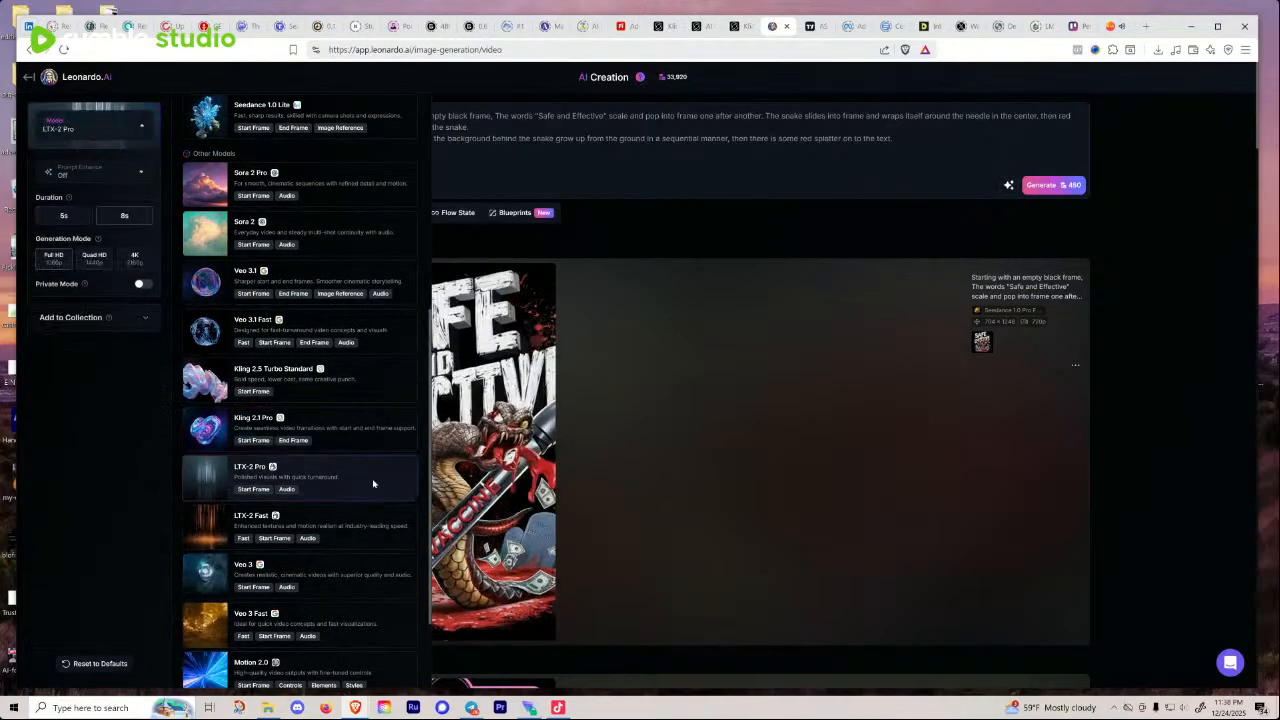
pyautogui.click(369, 535)
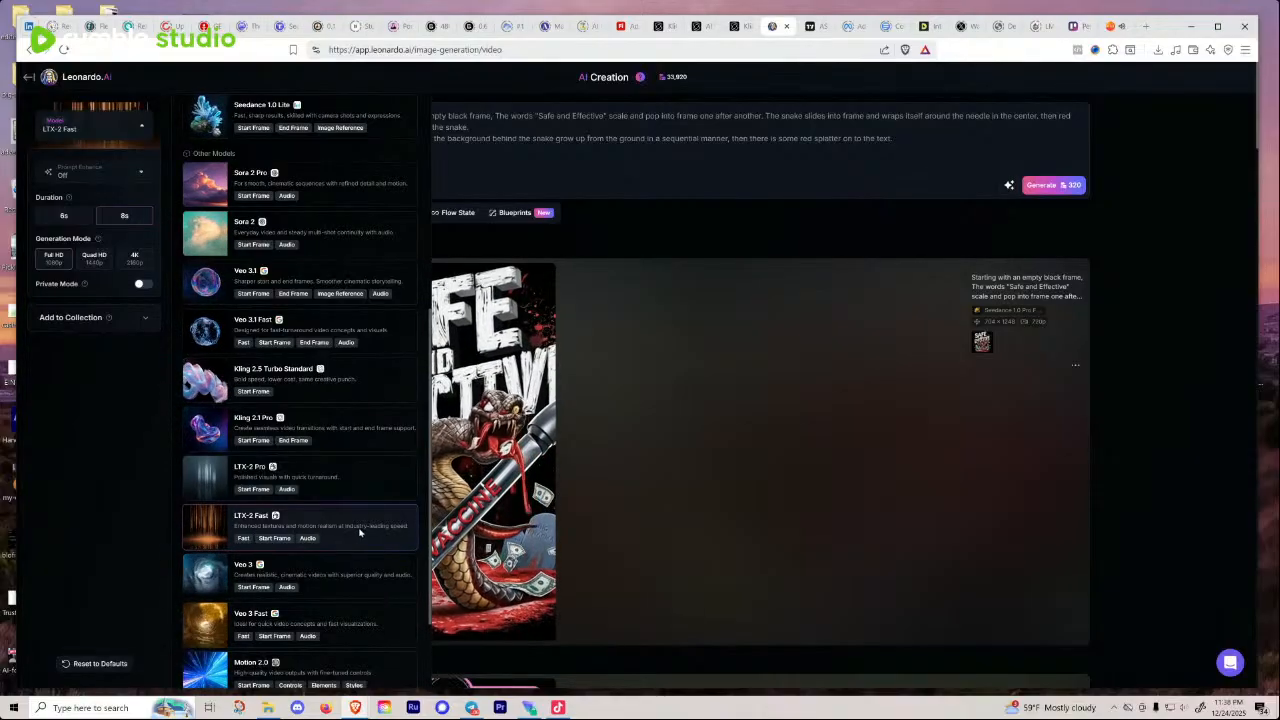
# Step: Compare the settings and generation costs of Veo 3, Veo 3 Fast, Motion 2.0, Motion 1.0 and Motion 2.0 Fast by selecting each model
pyautogui.scroll(-2, 367, 530)
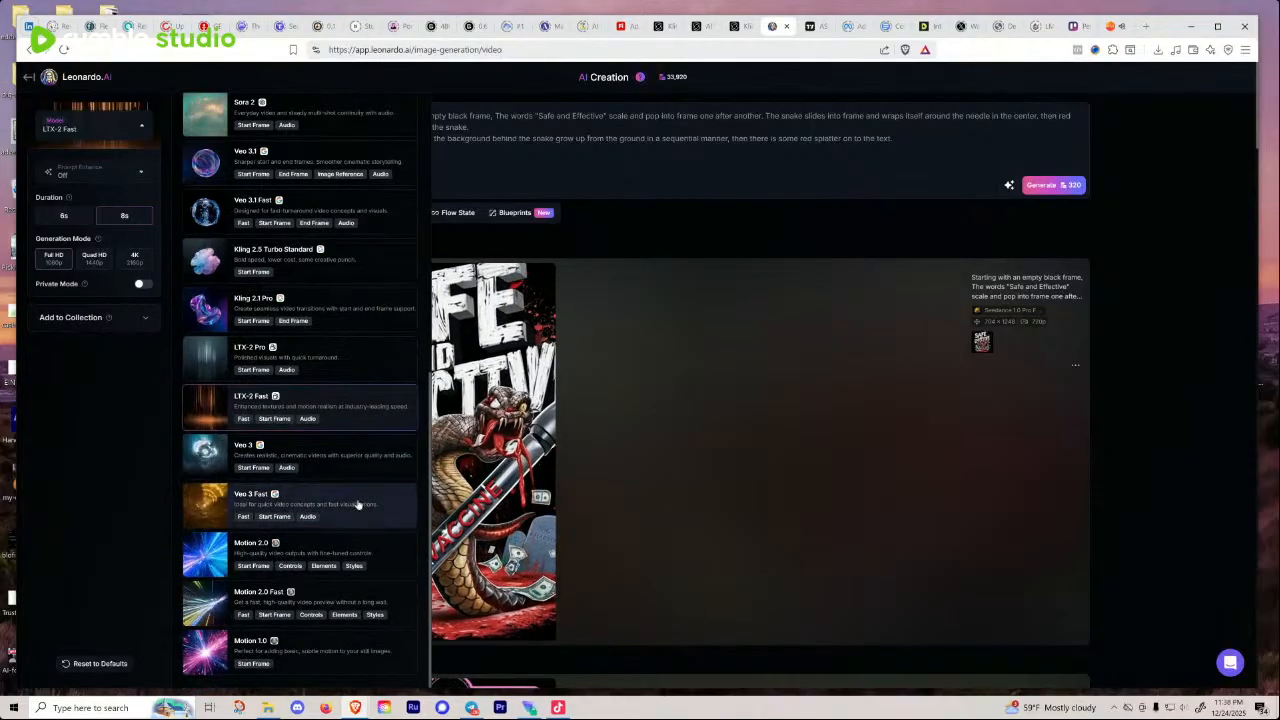
pyautogui.click(380, 466)
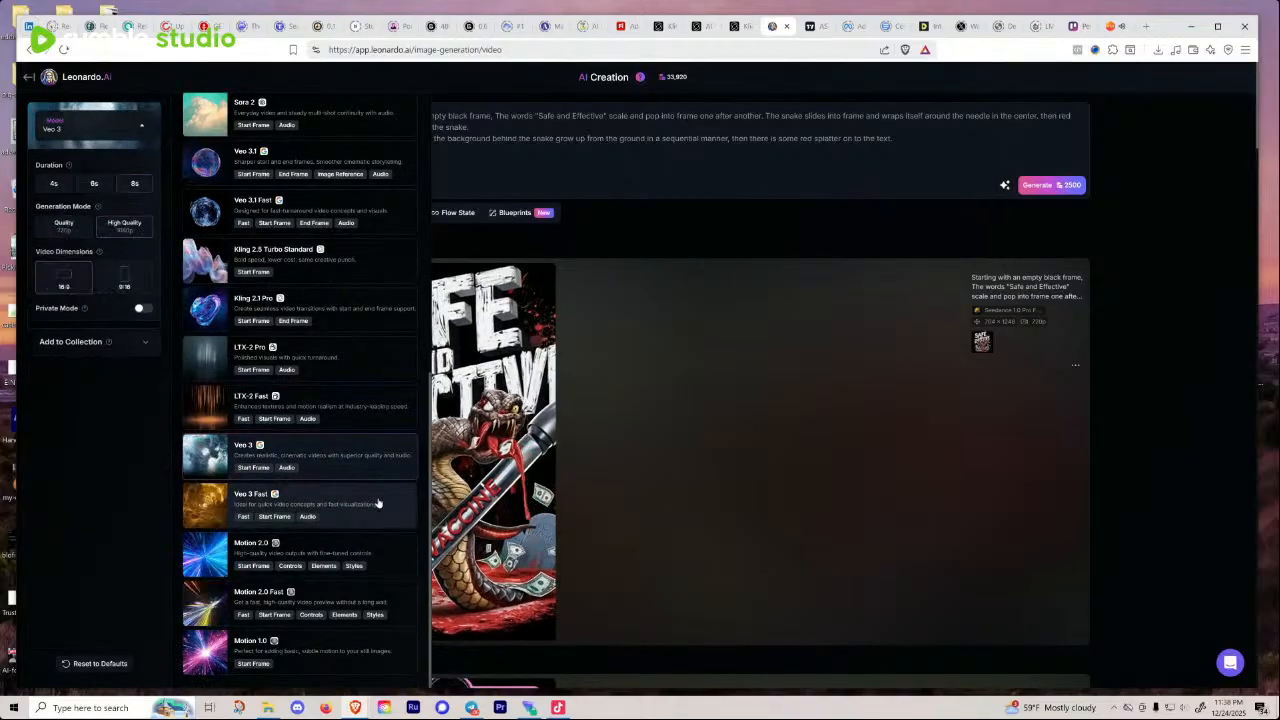
pyautogui.click(378, 503)
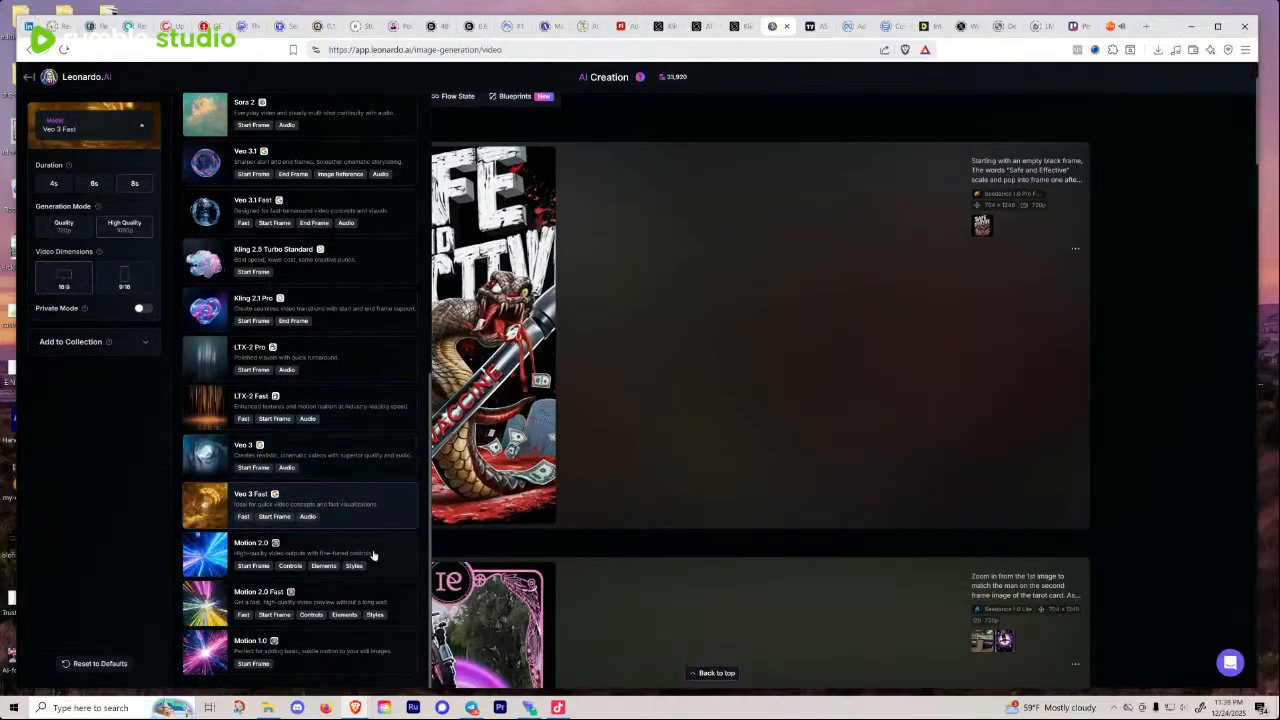
pyautogui.click(385, 560)
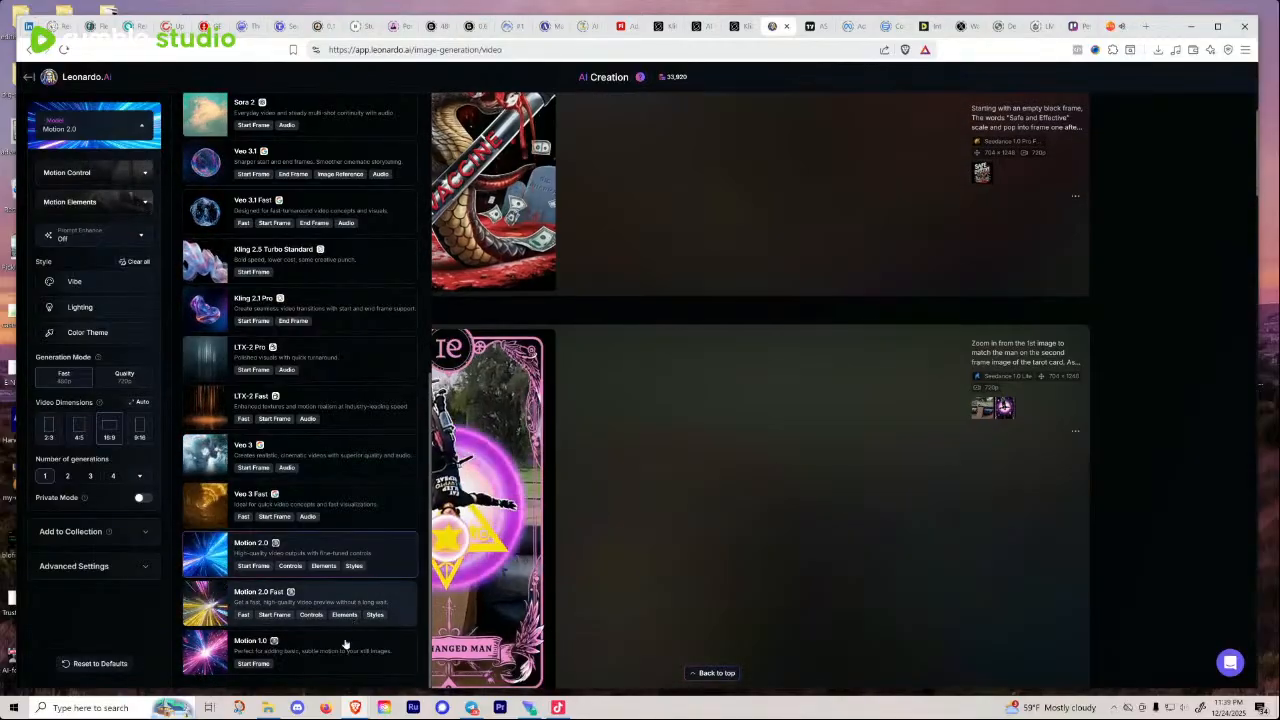
pyautogui.click(340, 650)
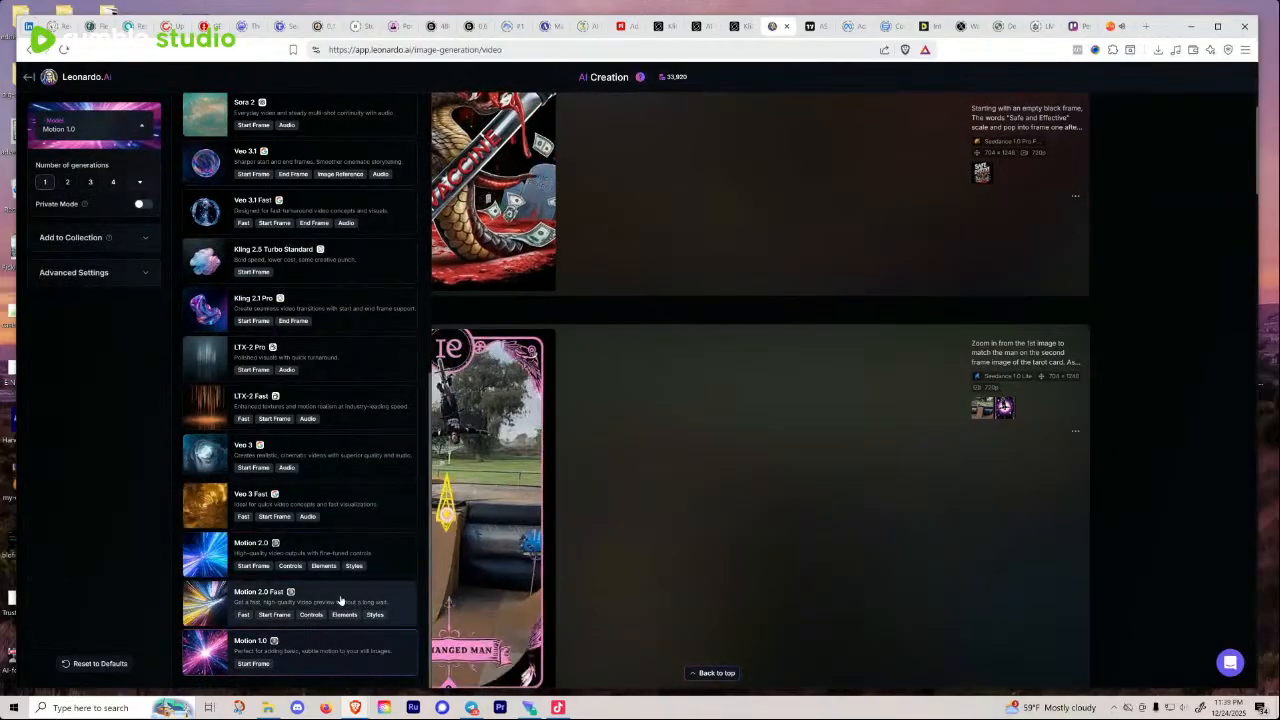
pyautogui.scroll(2, 495, 613)
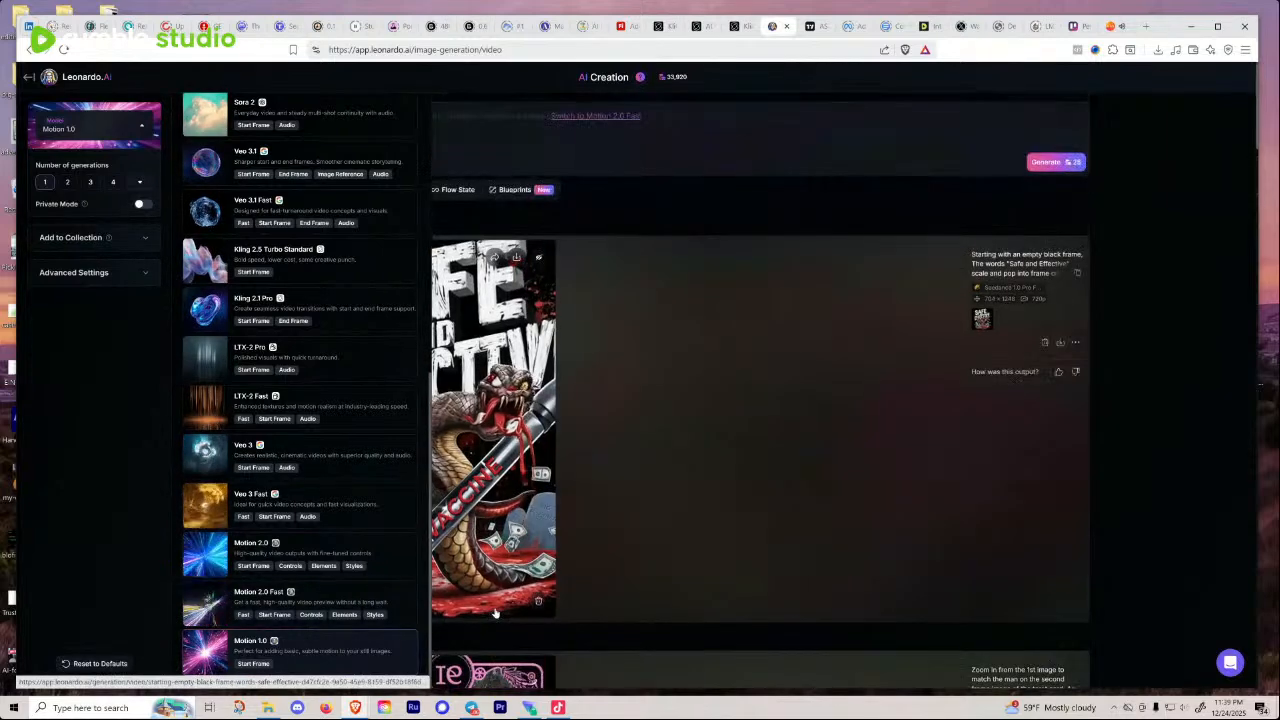
pyautogui.click(380, 600)
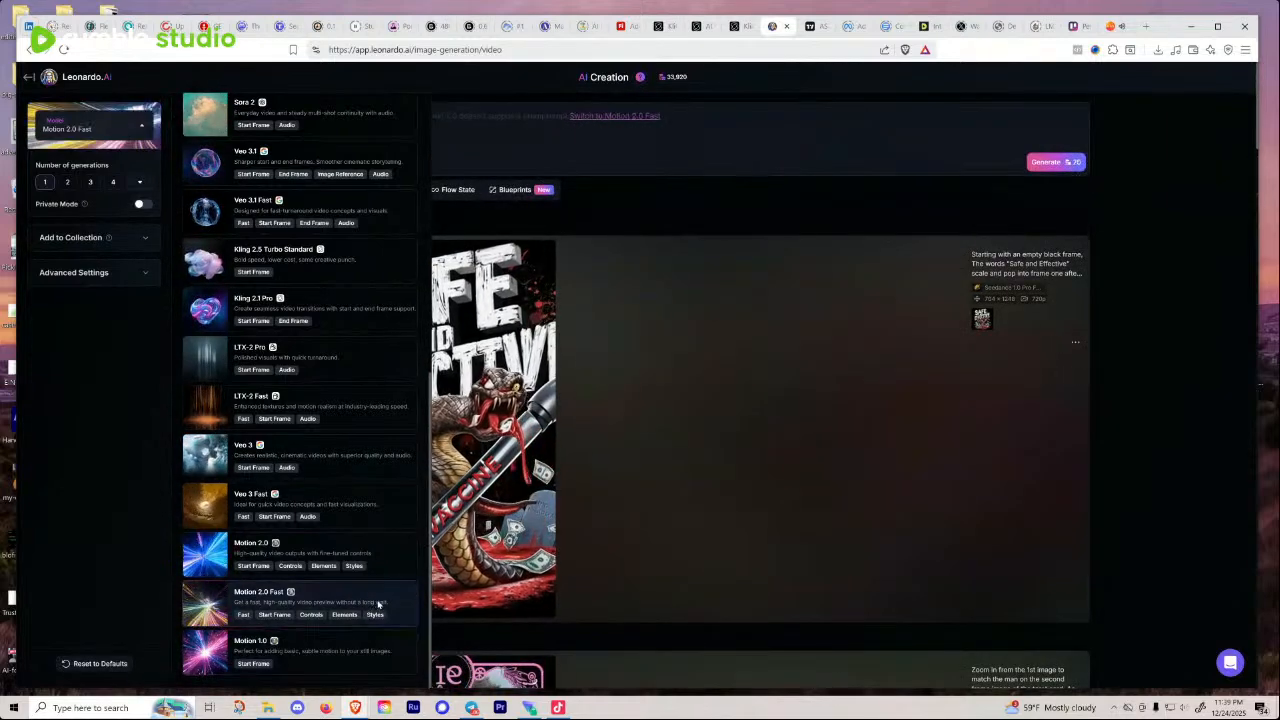
# Step: Select the Motion 2.0 model for the video generation
pyautogui.click(390, 556)
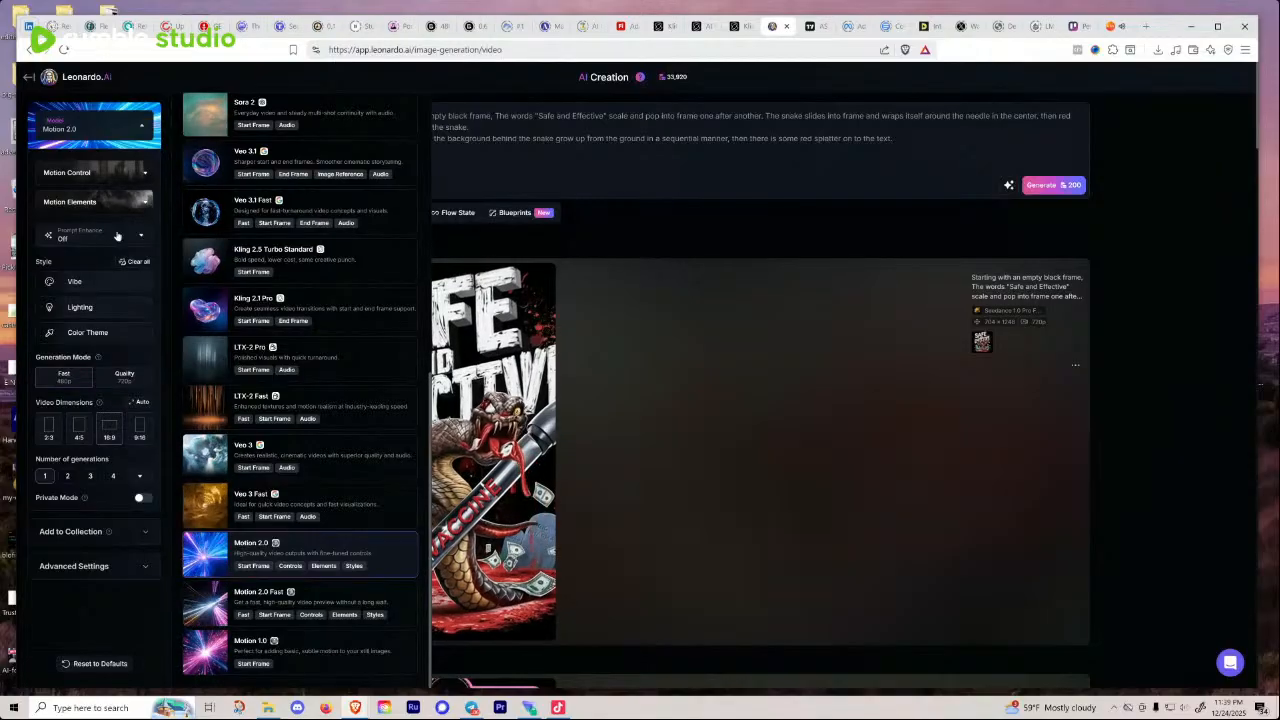
pyautogui.click(137, 205)
pyautogui.click(143, 202)
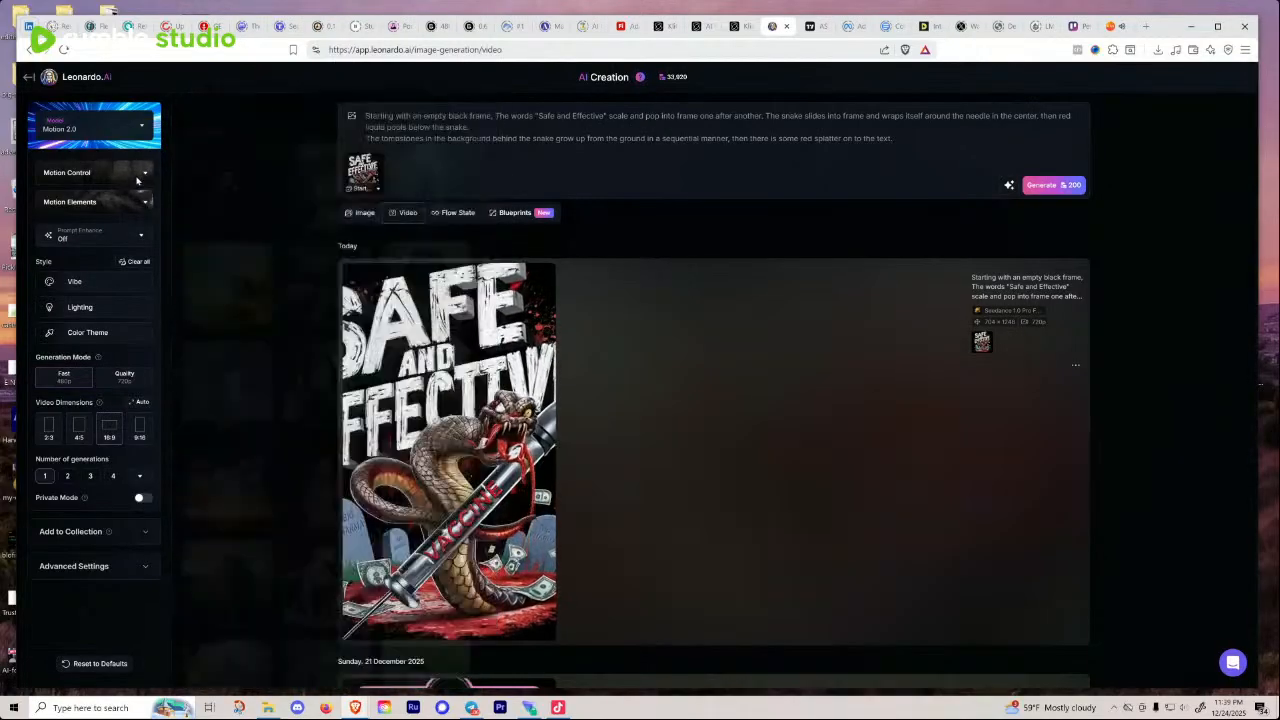
# Step: Browse the Motion Control presets and apply Mouth In to the video
pyautogui.click(138, 176)
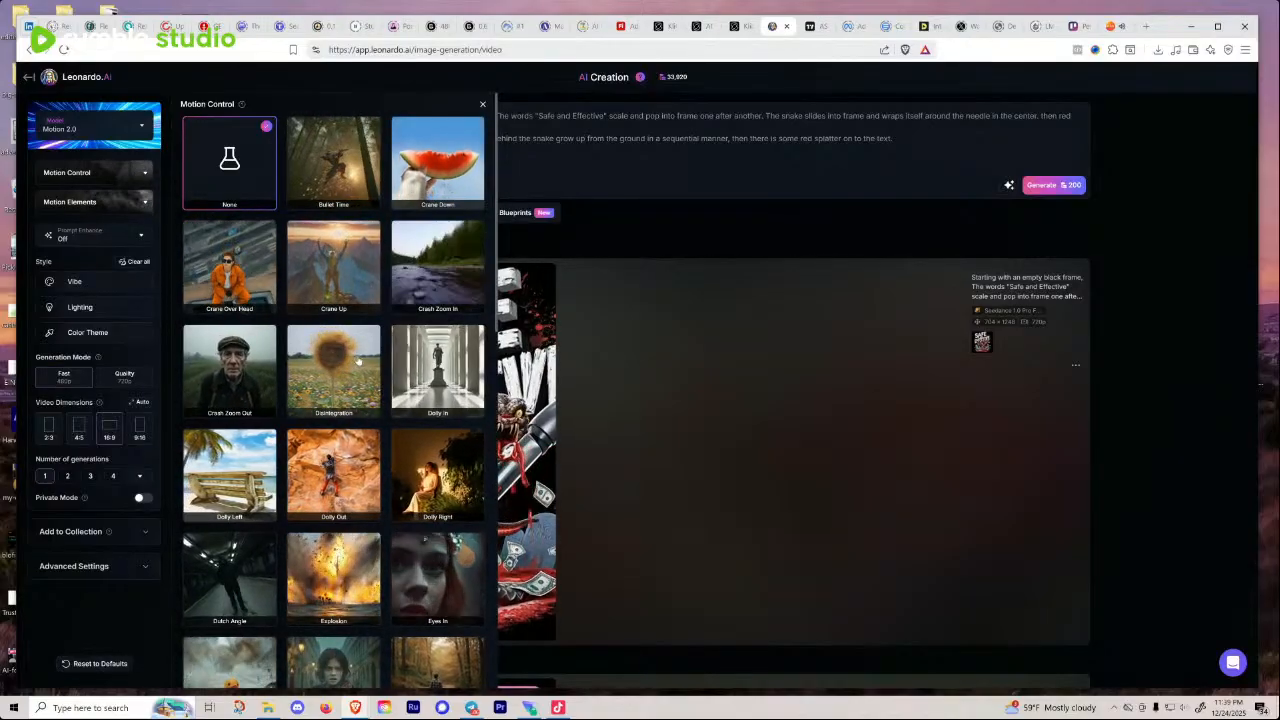
pyautogui.scroll(-1, 358, 365)
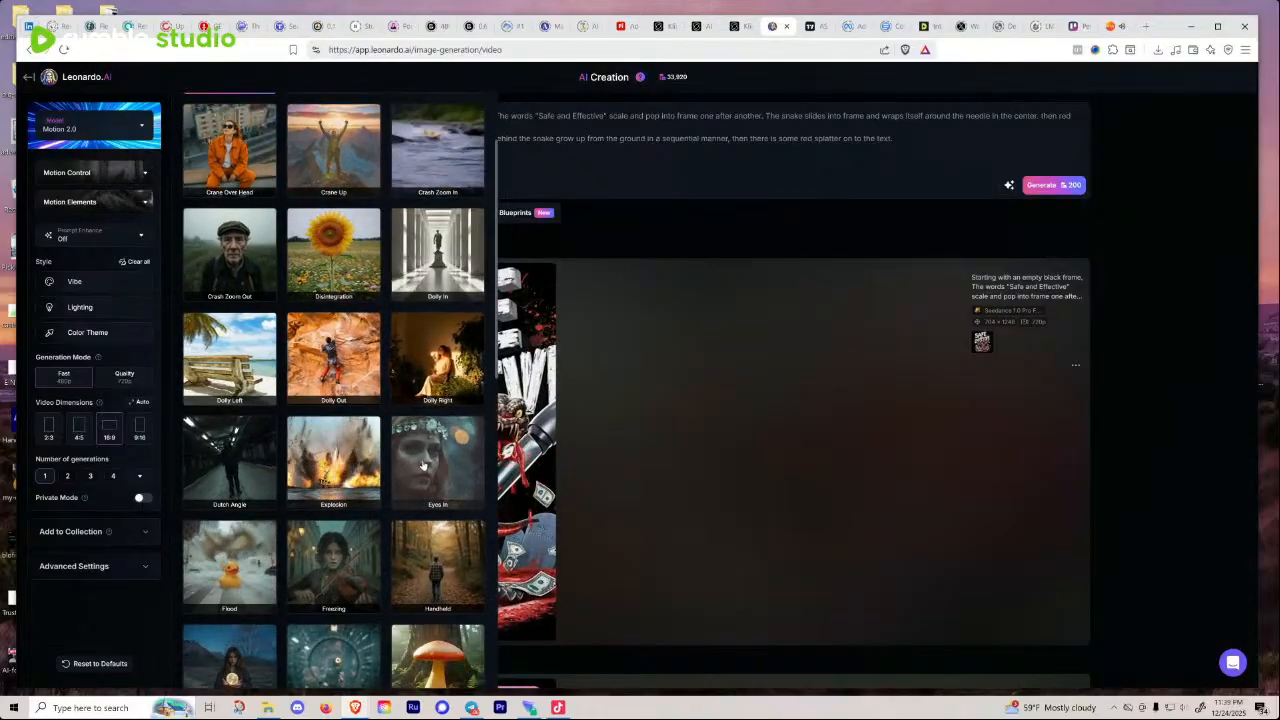
pyautogui.scroll(-2, 414, 463)
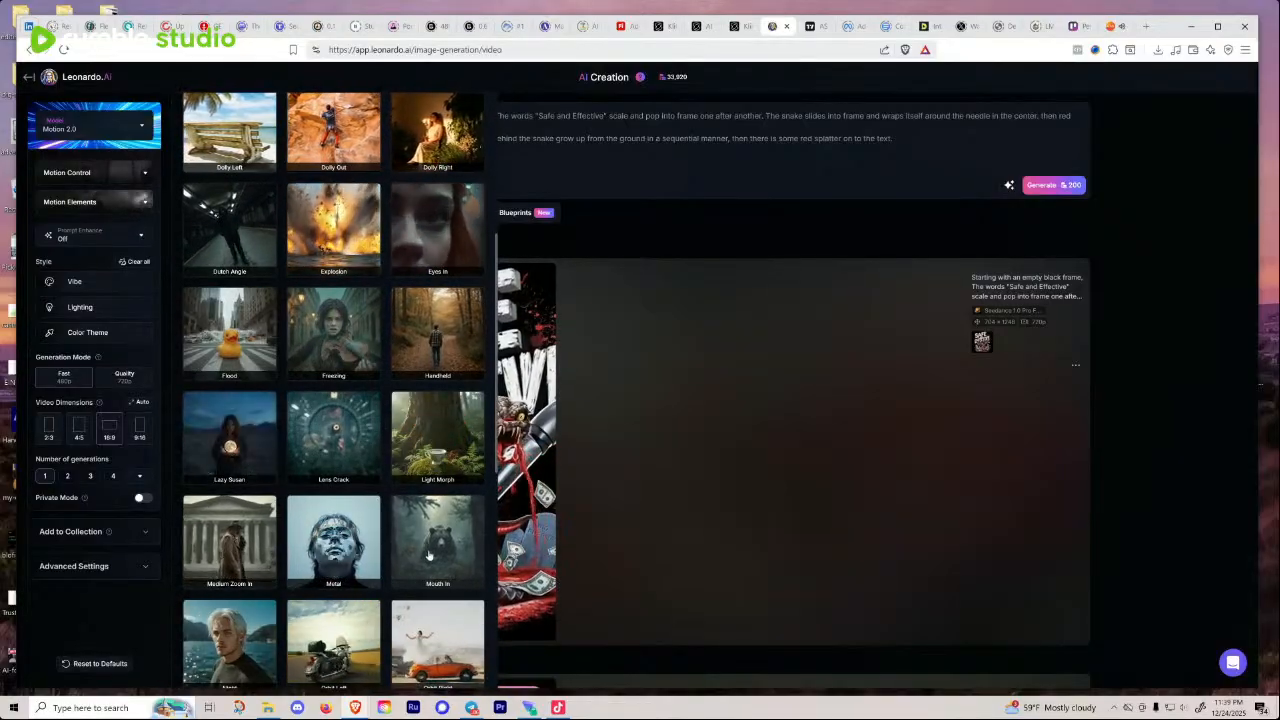
pyautogui.scroll(-3, 425, 550)
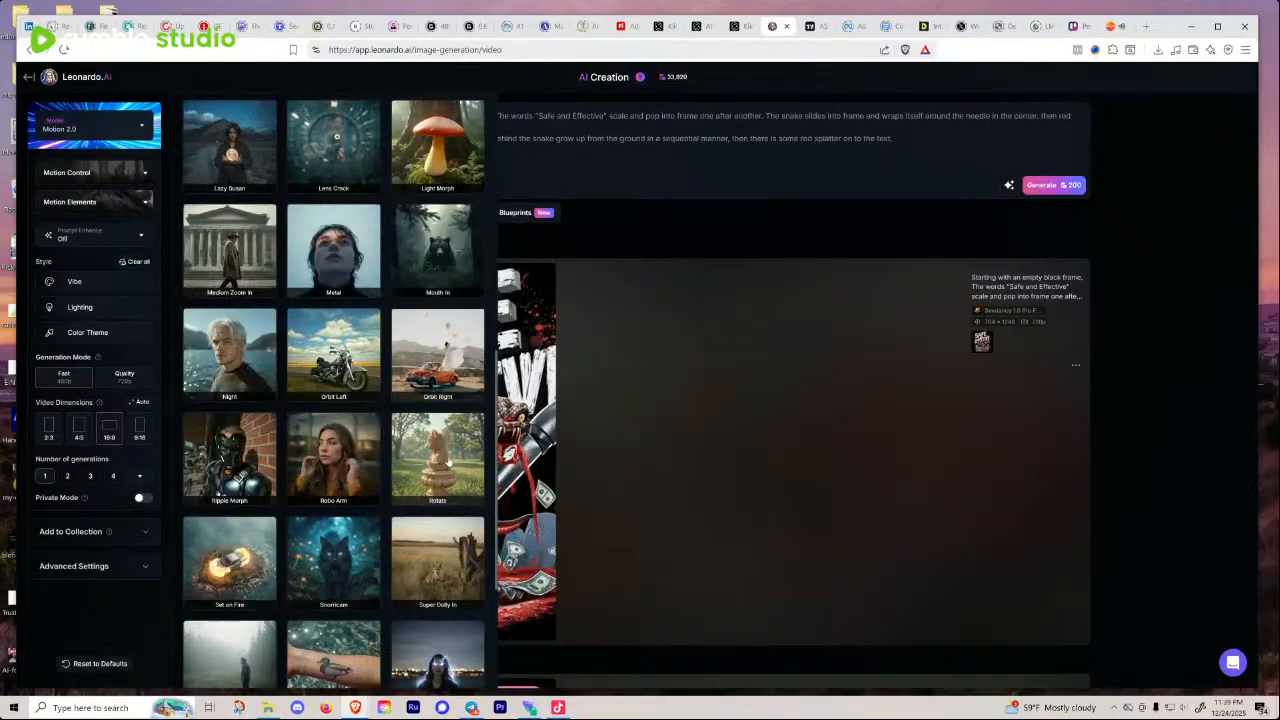
pyautogui.scroll(-3, 448, 462)
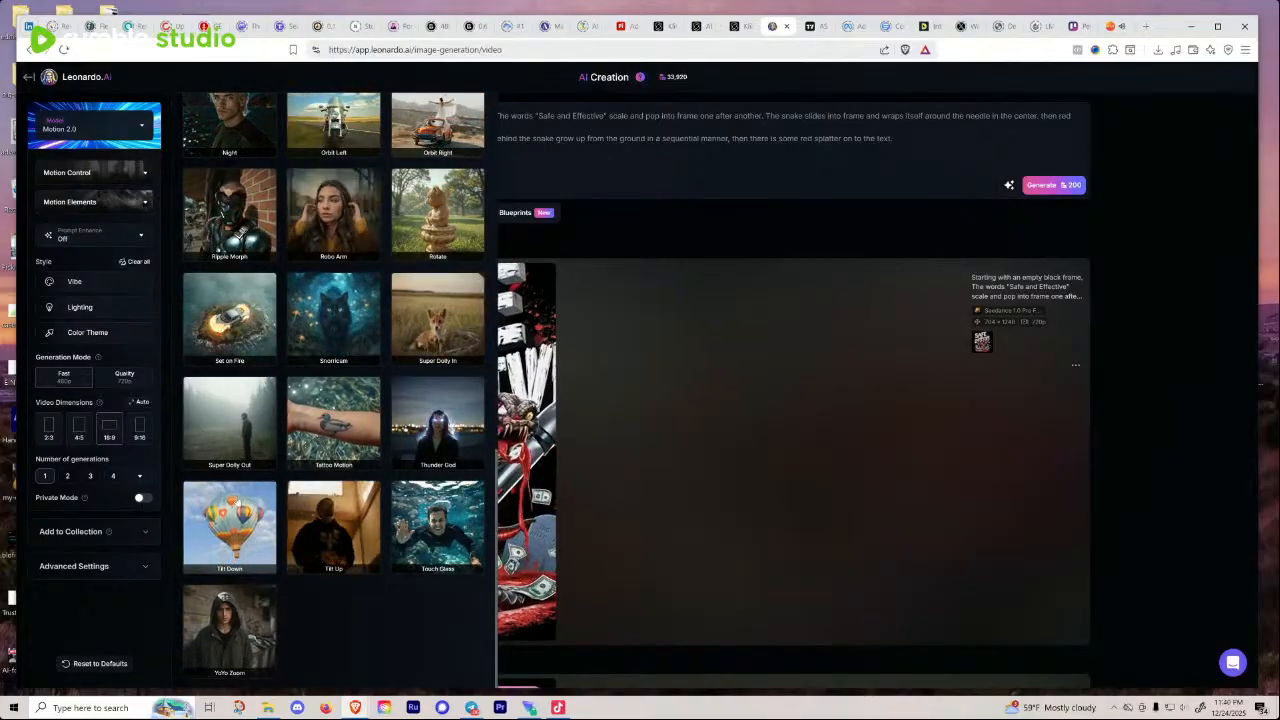
pyautogui.scroll(3, 448, 401)
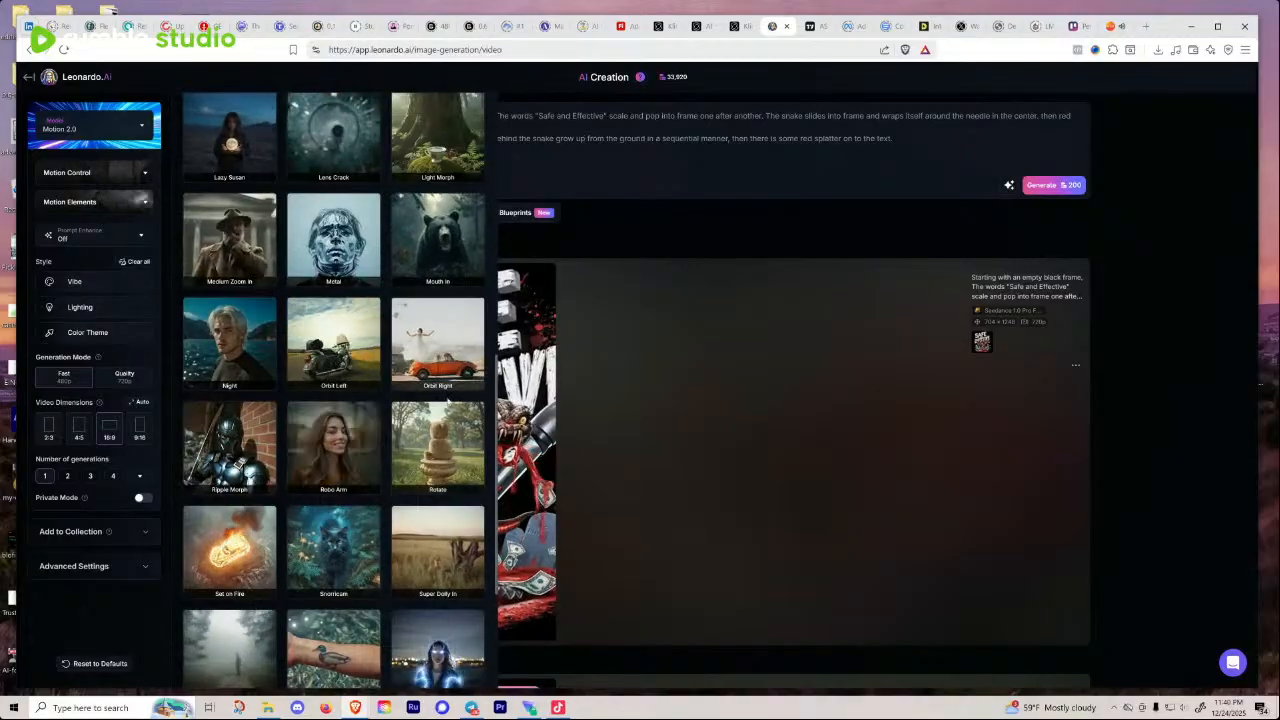
pyautogui.scroll(2, 446, 395)
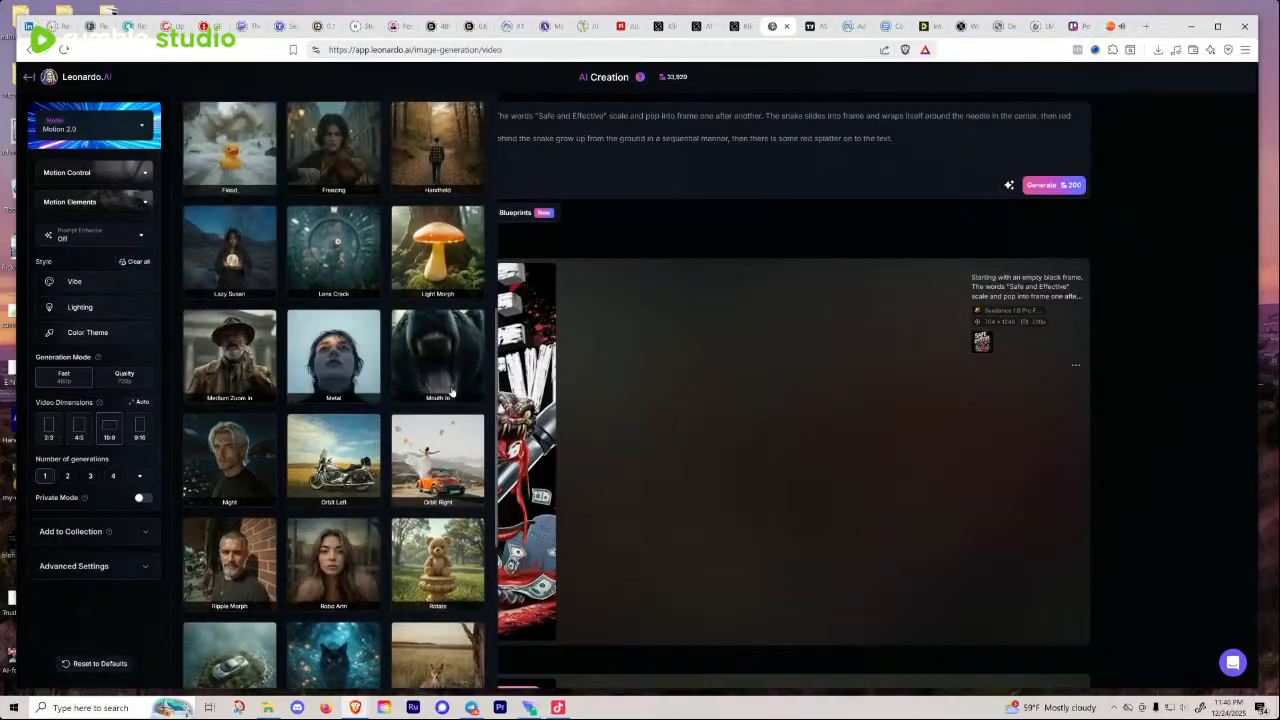
pyautogui.click(440, 360)
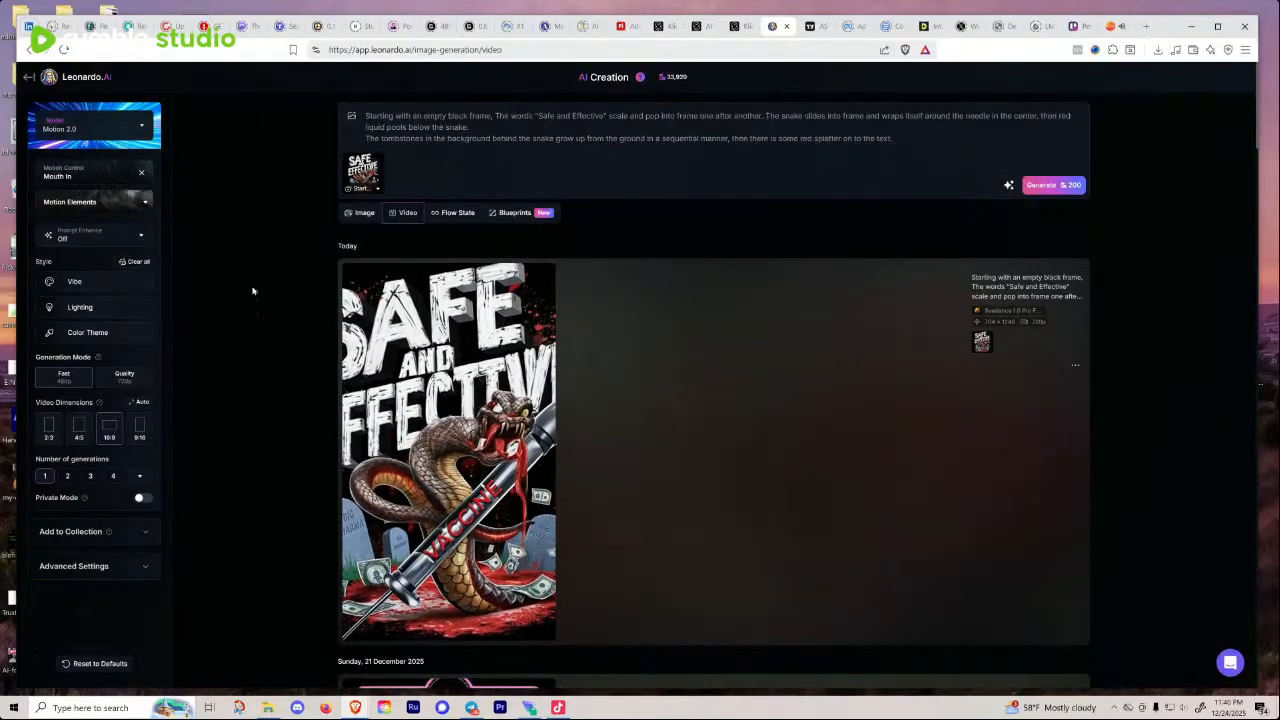
# Step: Examine the full range of Motion Elements style presets offered for Motion 2.0
pyautogui.click(138, 205)
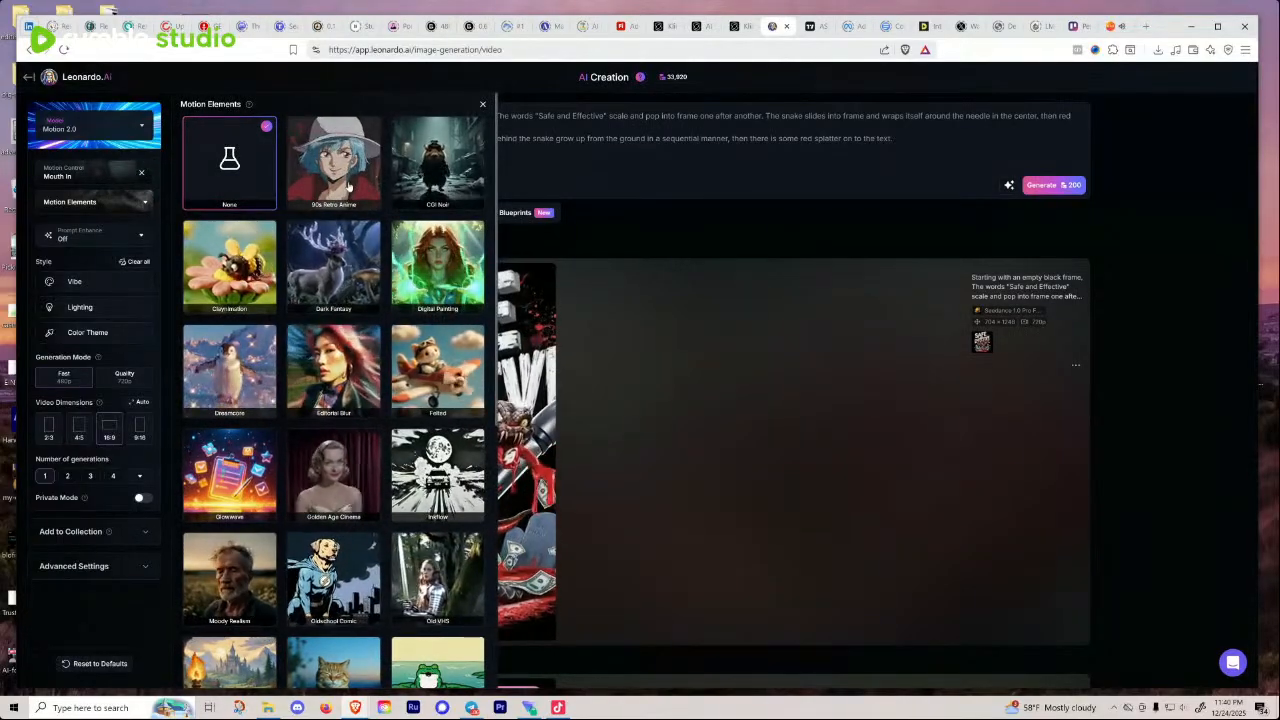
pyautogui.moveTo(250, 108)
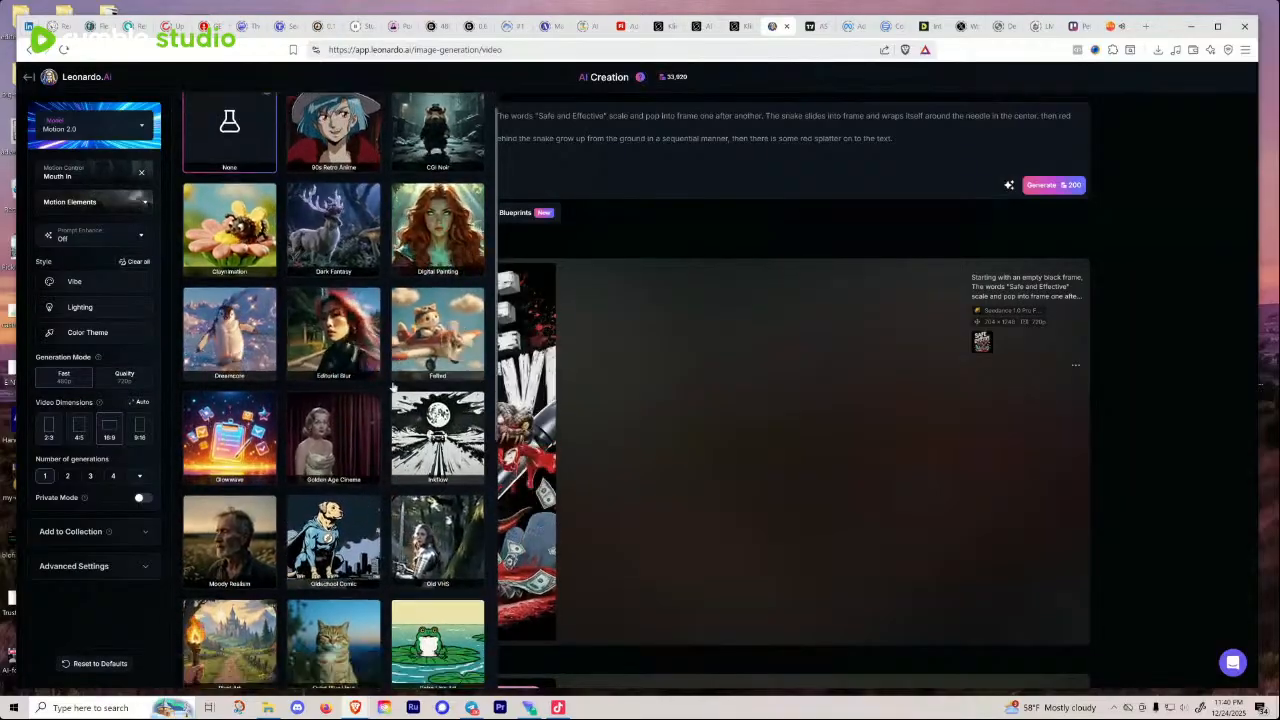
pyautogui.scroll(-1, 455, 355)
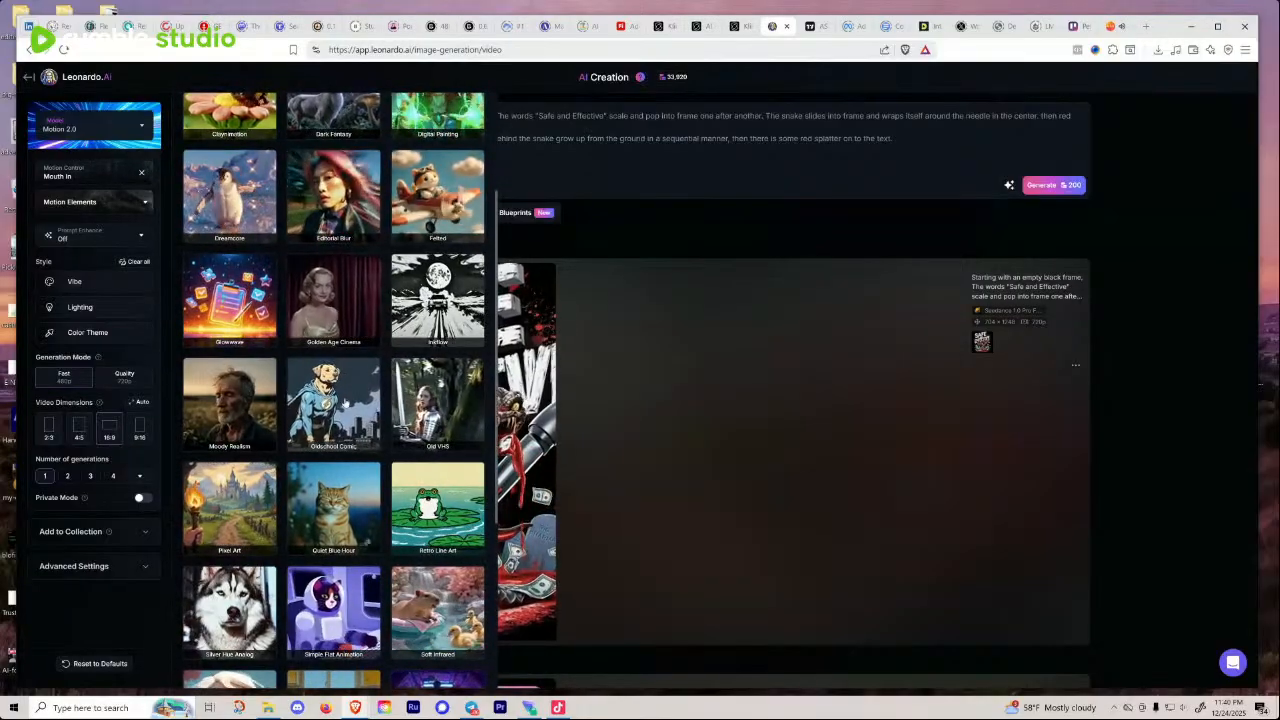
pyautogui.scroll(-2, 341, 391)
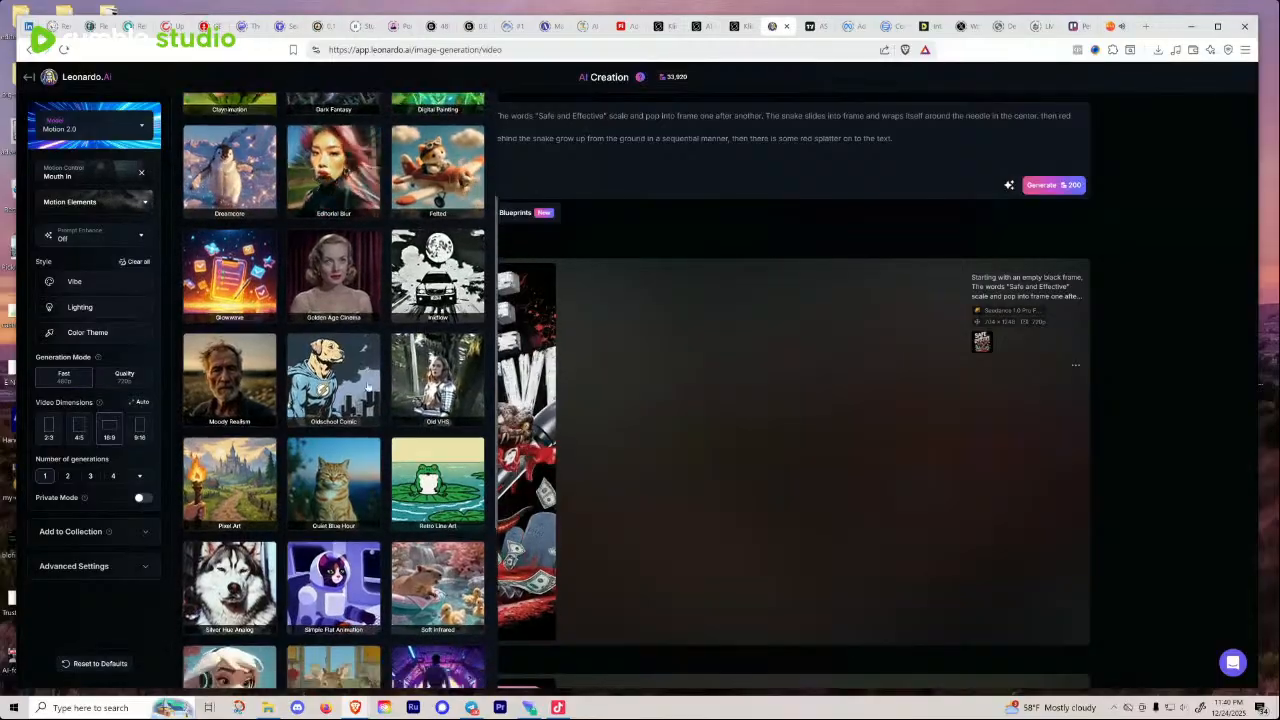
pyautogui.scroll(-1, 372, 424)
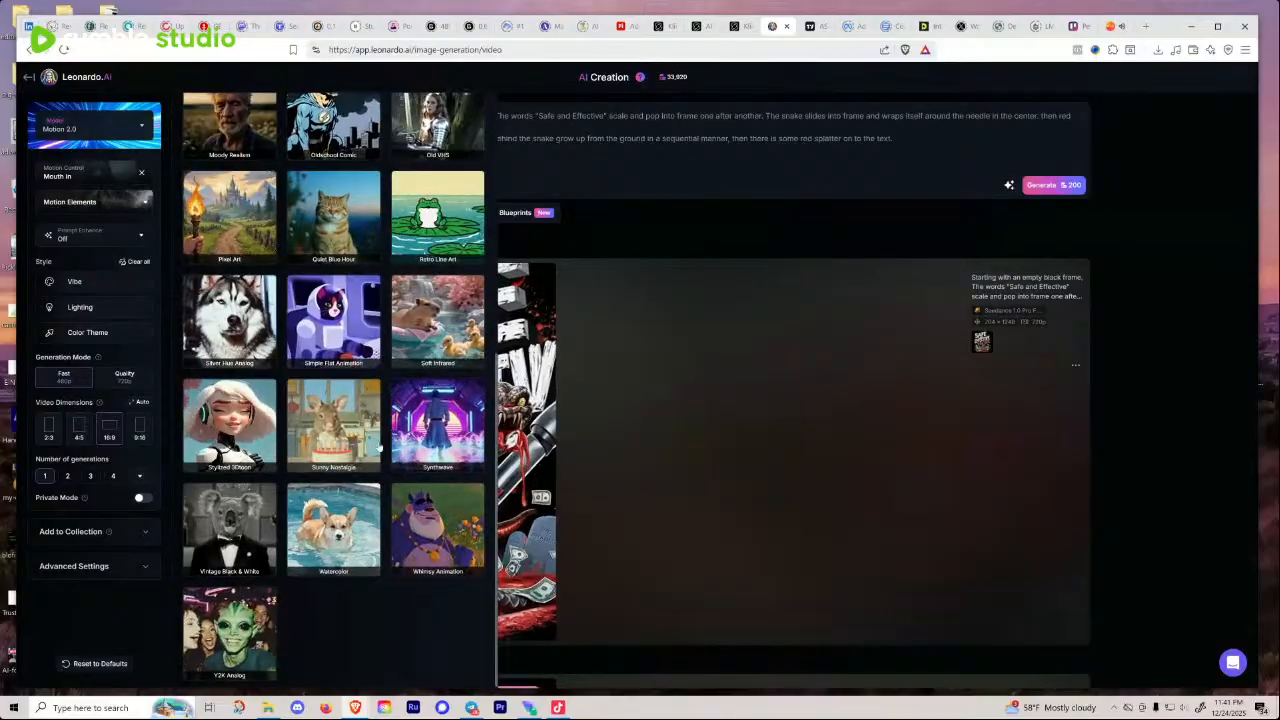
# Step: Set the video dimensions to 9:16 and check the Prompt Enhance options
pyautogui.click(140, 432)
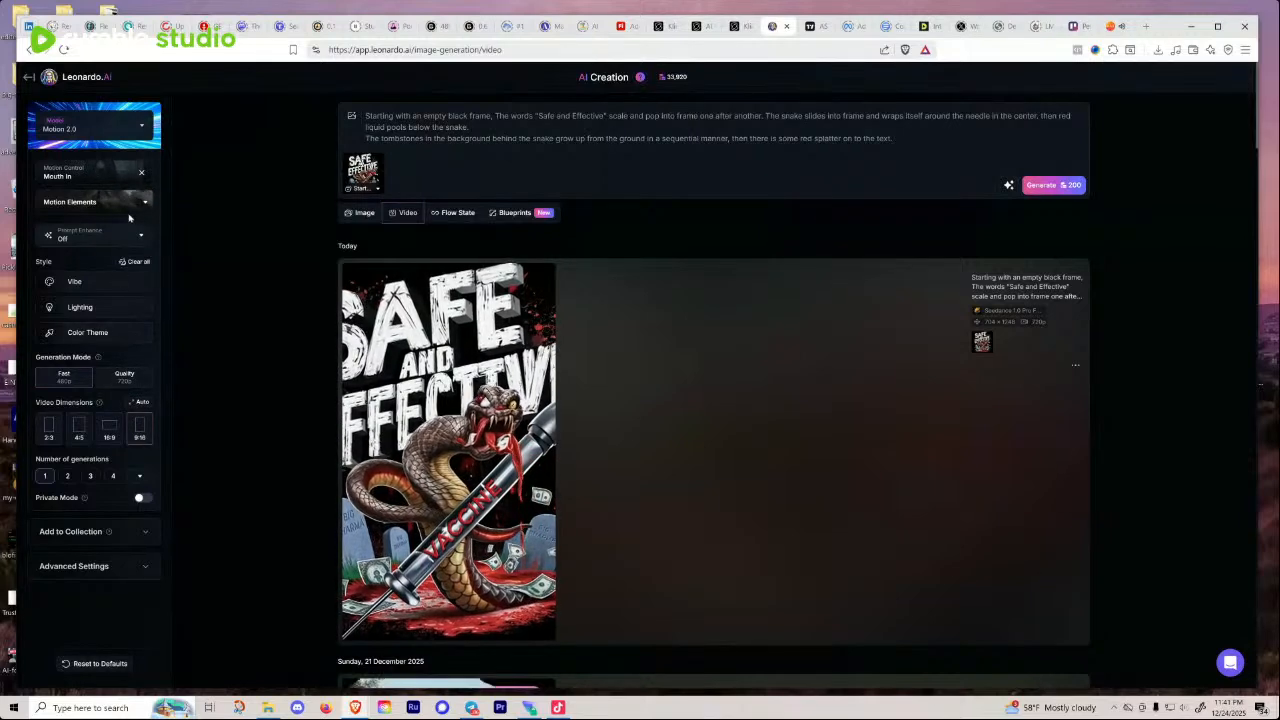
pyautogui.click(144, 241)
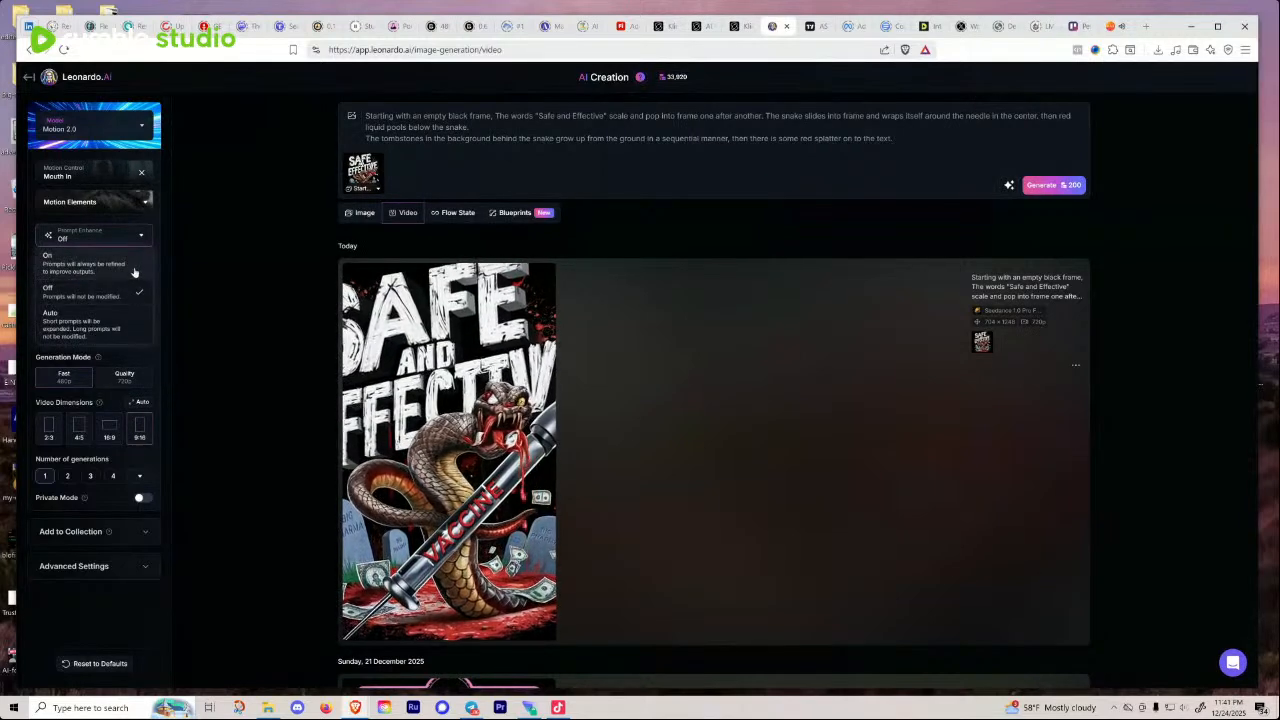
pyautogui.click(123, 243)
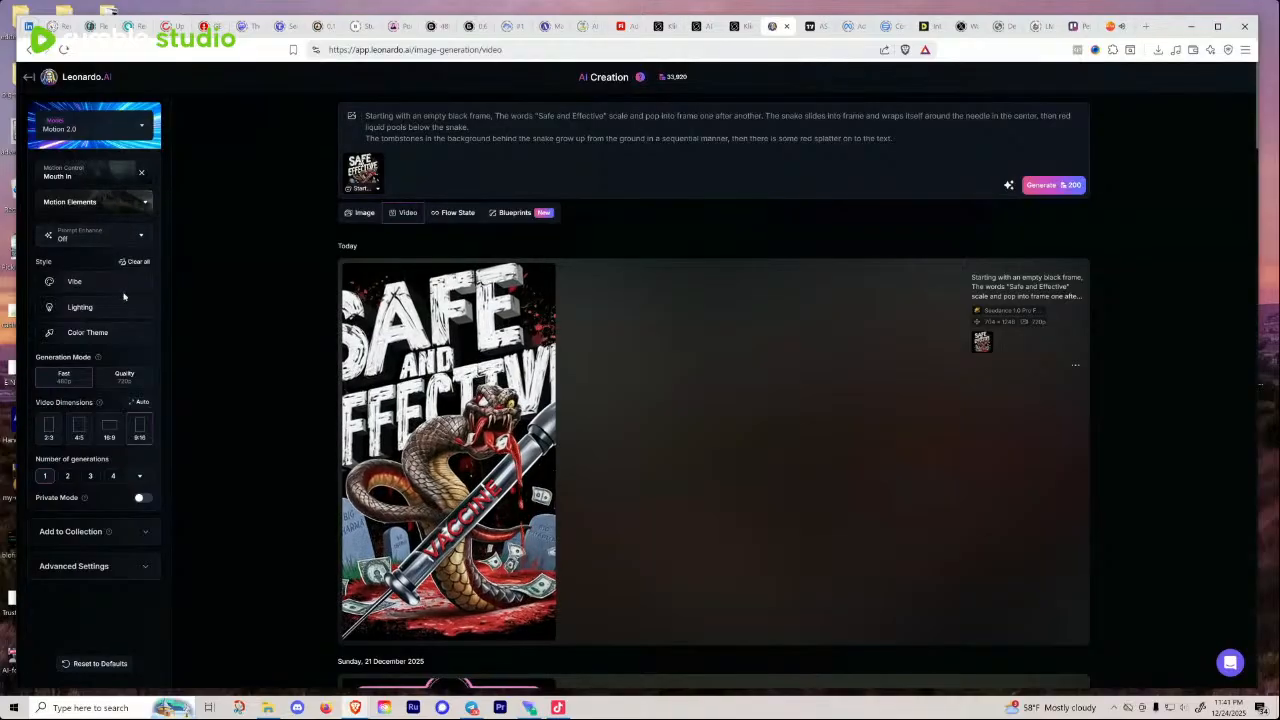
# Step: Examine the Vibe, Lighting and Color Theme style options offered for Motion 2.0
pyautogui.click(124, 288)
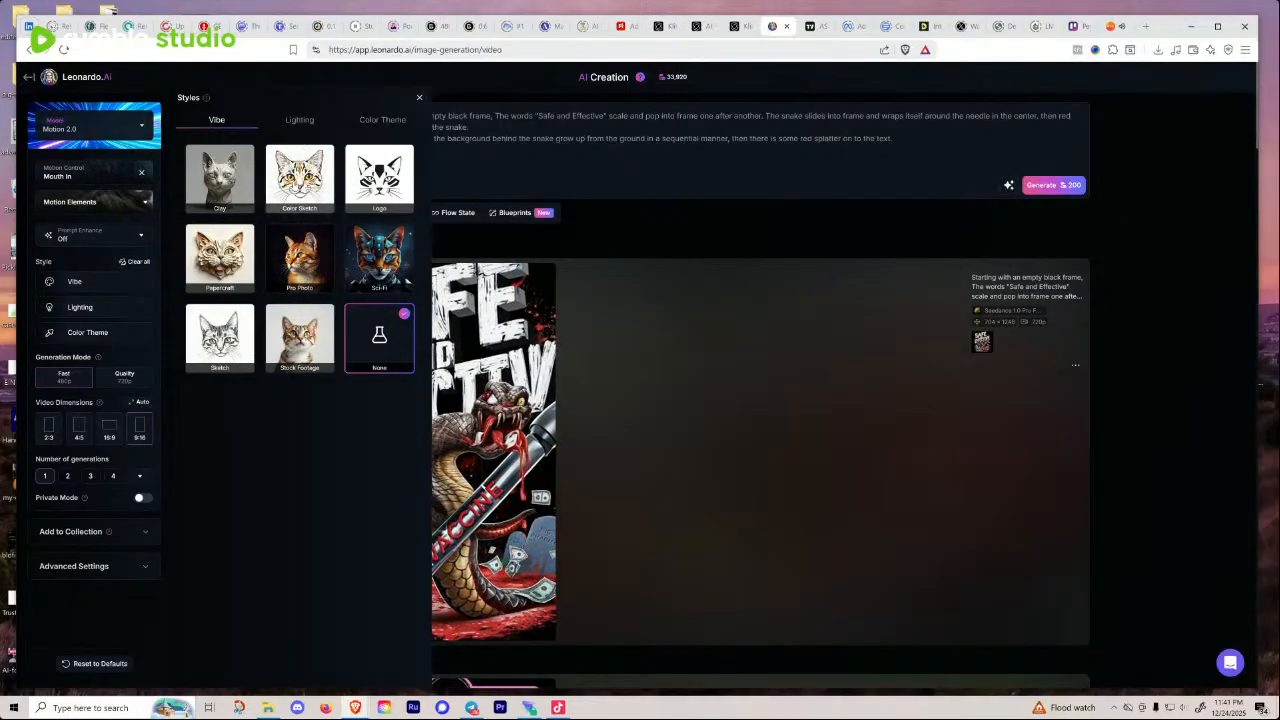
pyautogui.click(299, 120)
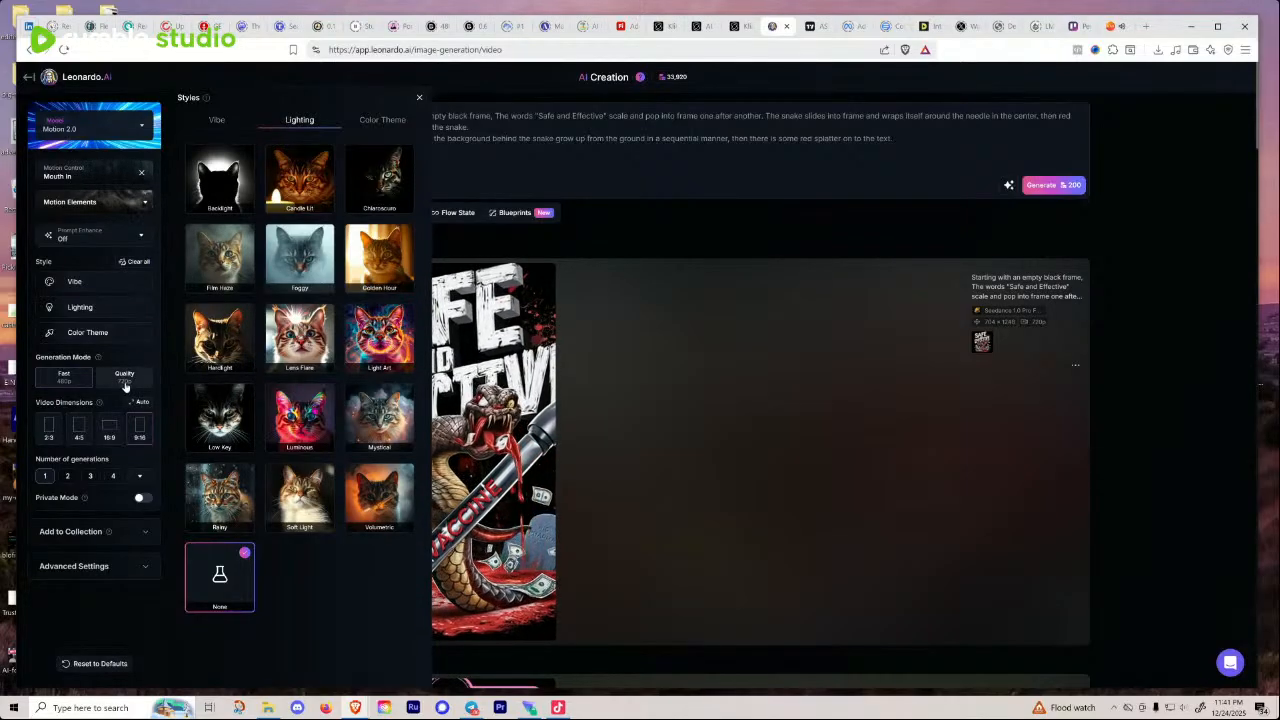
pyautogui.click(46, 477)
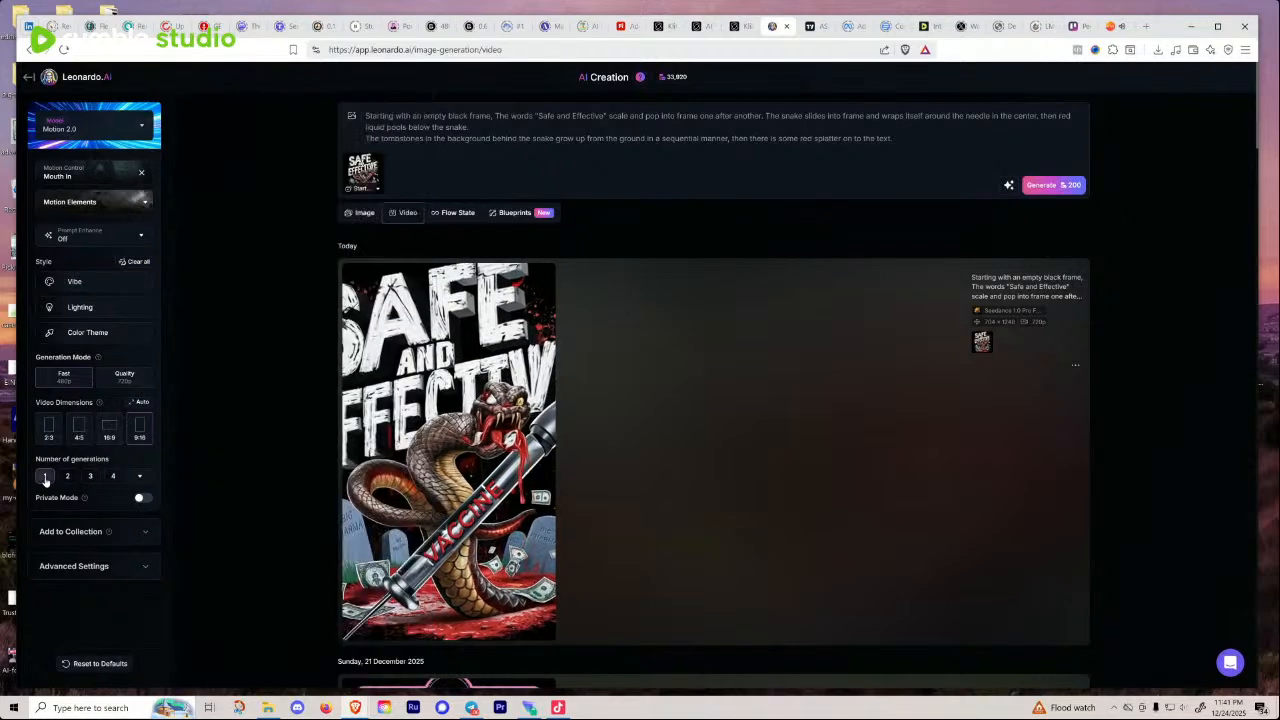
pyautogui.click(126, 339)
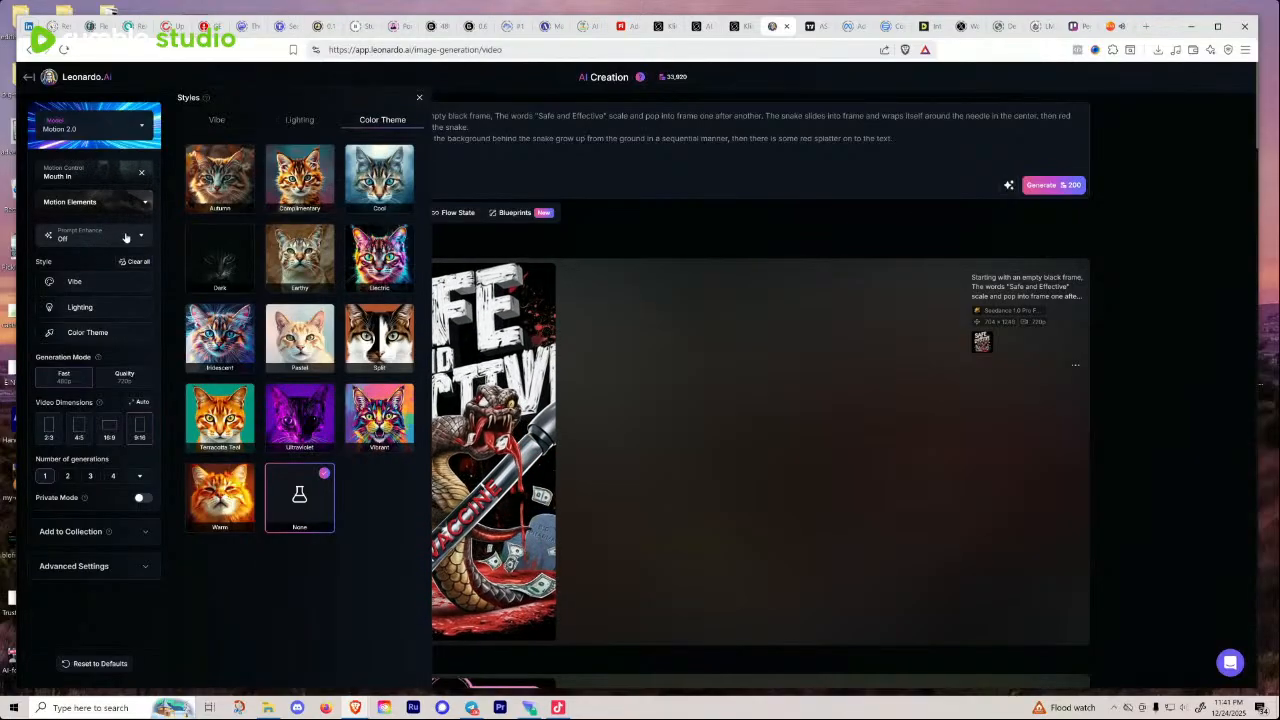
# Step: Remove the Mouth In motion control and preview the start frame image
pyautogui.click(142, 175)
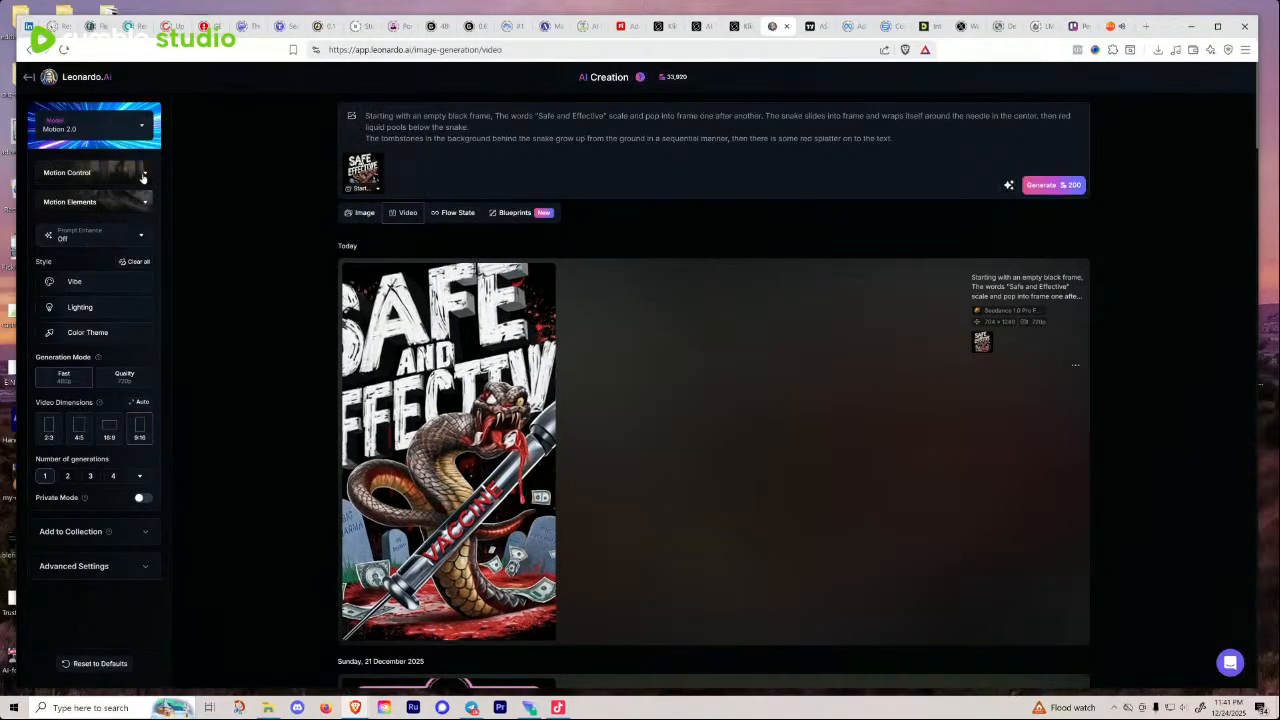
pyautogui.click(134, 384)
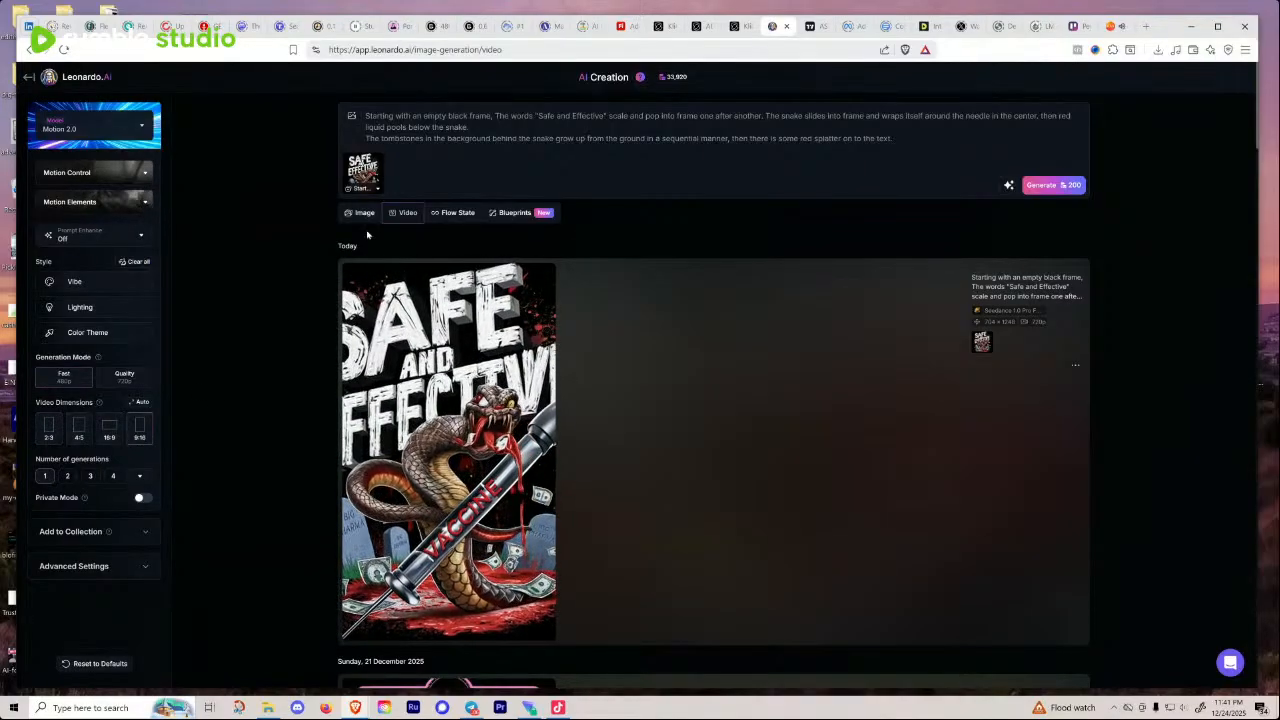
pyautogui.moveTo(368, 193)
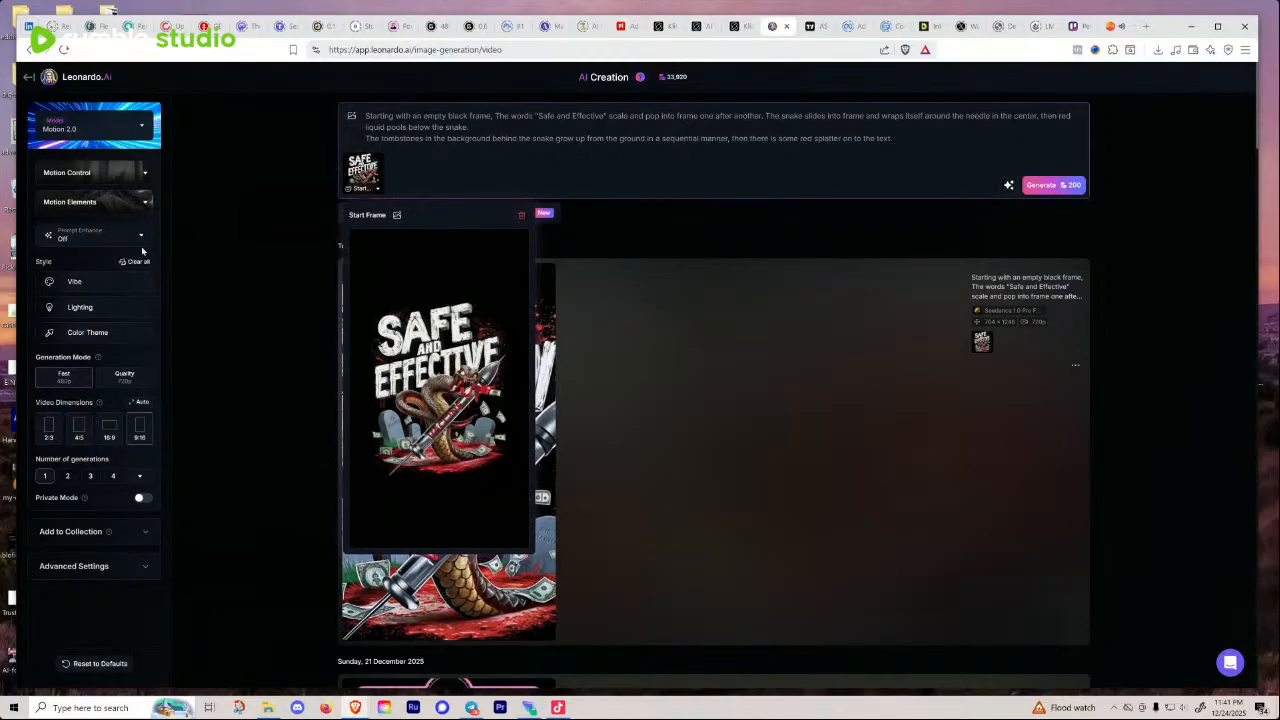
# Step: Apply the Mouth In motion control to the Motion 2.0 video
pyautogui.click(133, 176)
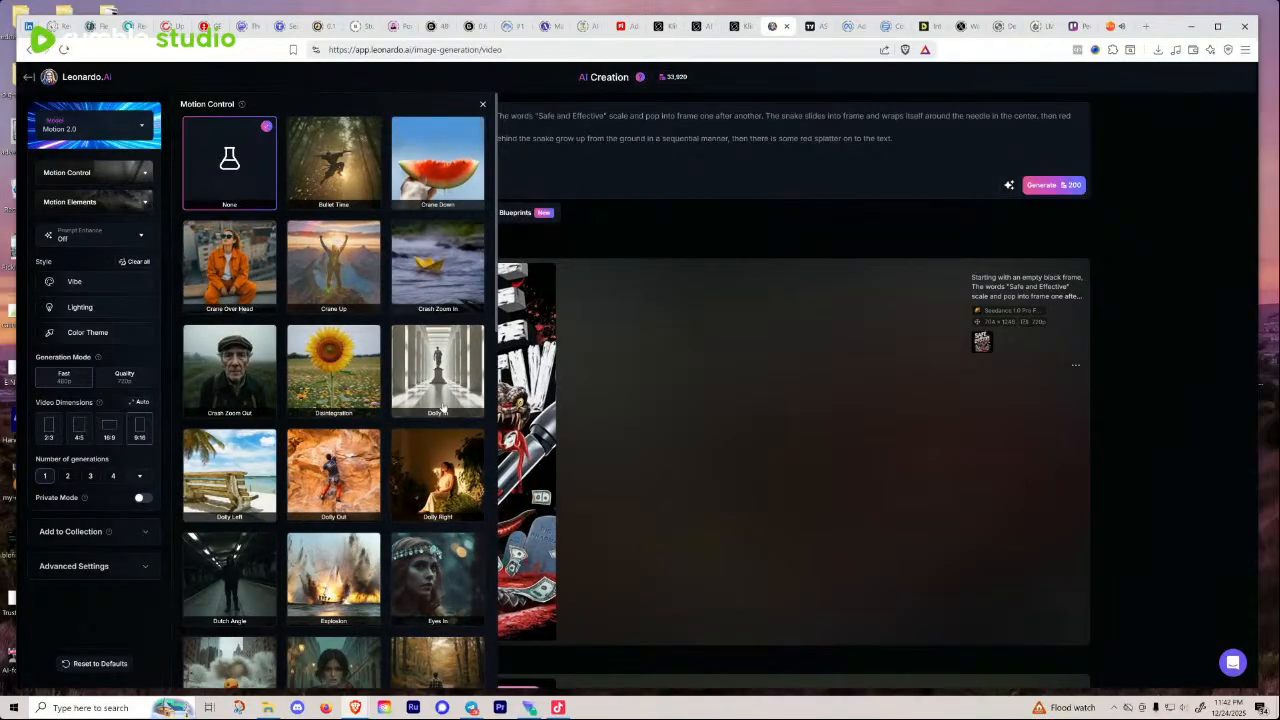
pyautogui.scroll(-2, 448, 418)
pyautogui.scroll(-3, 448, 418)
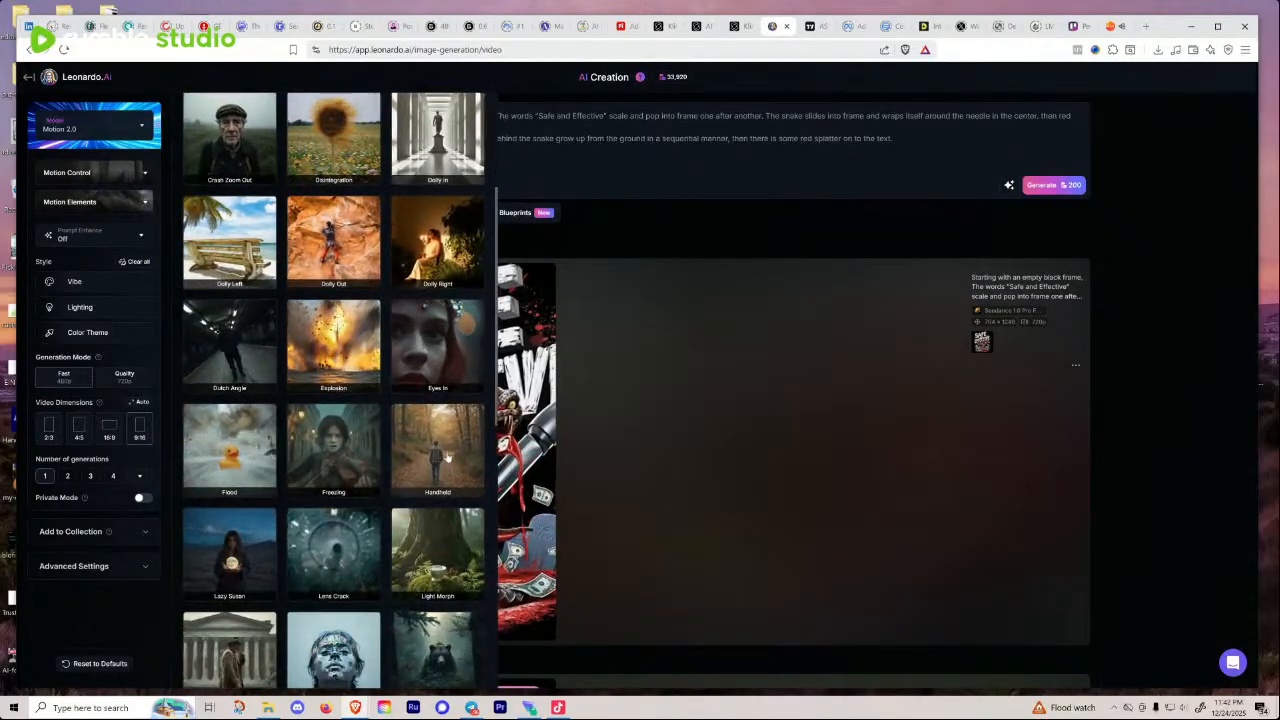
pyautogui.click(449, 490)
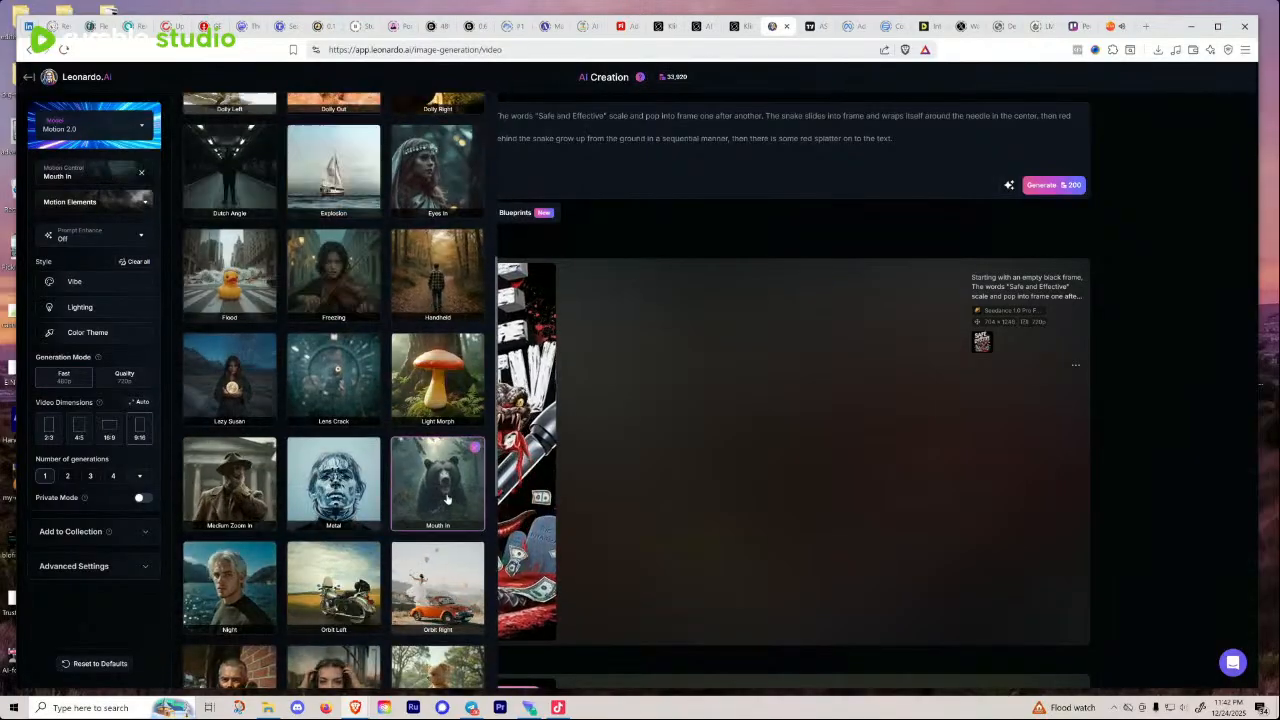
pyautogui.click(591, 457)
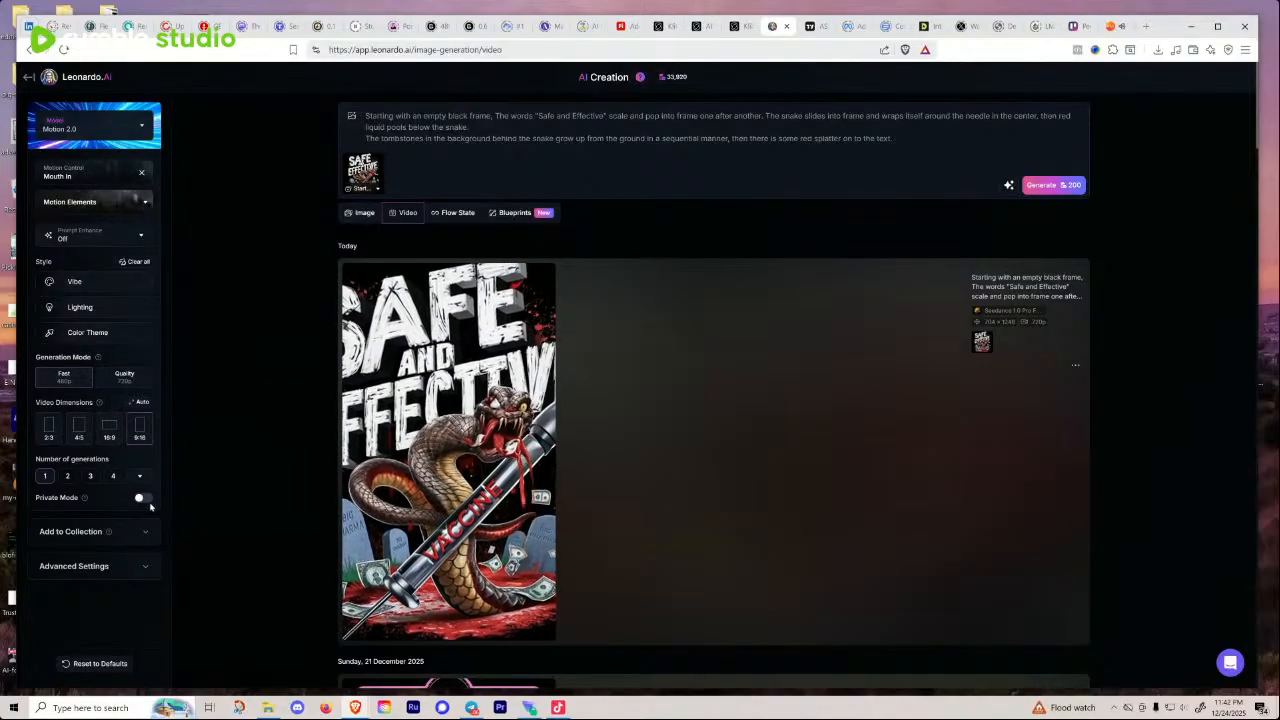
# Step: Review the collection and advanced settings, keep Smooth Video on, and generate the Motion 2.0 video
pyautogui.click(147, 535)
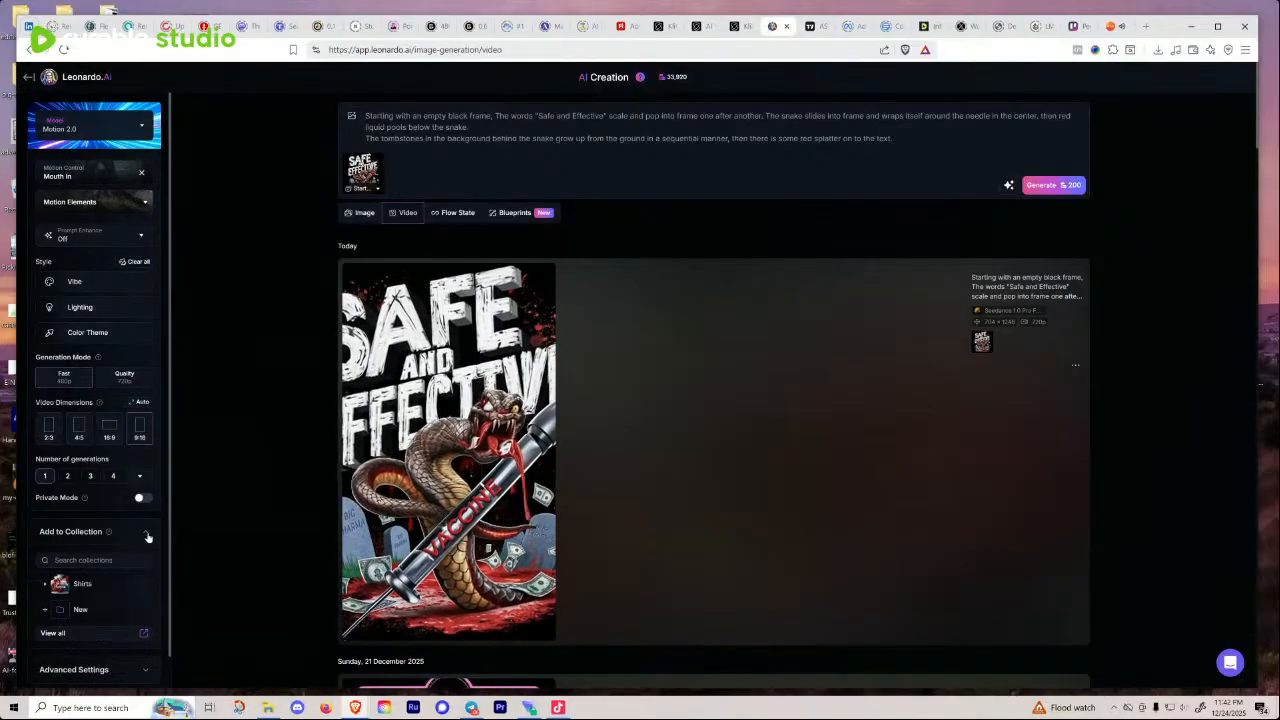
pyautogui.click(146, 533)
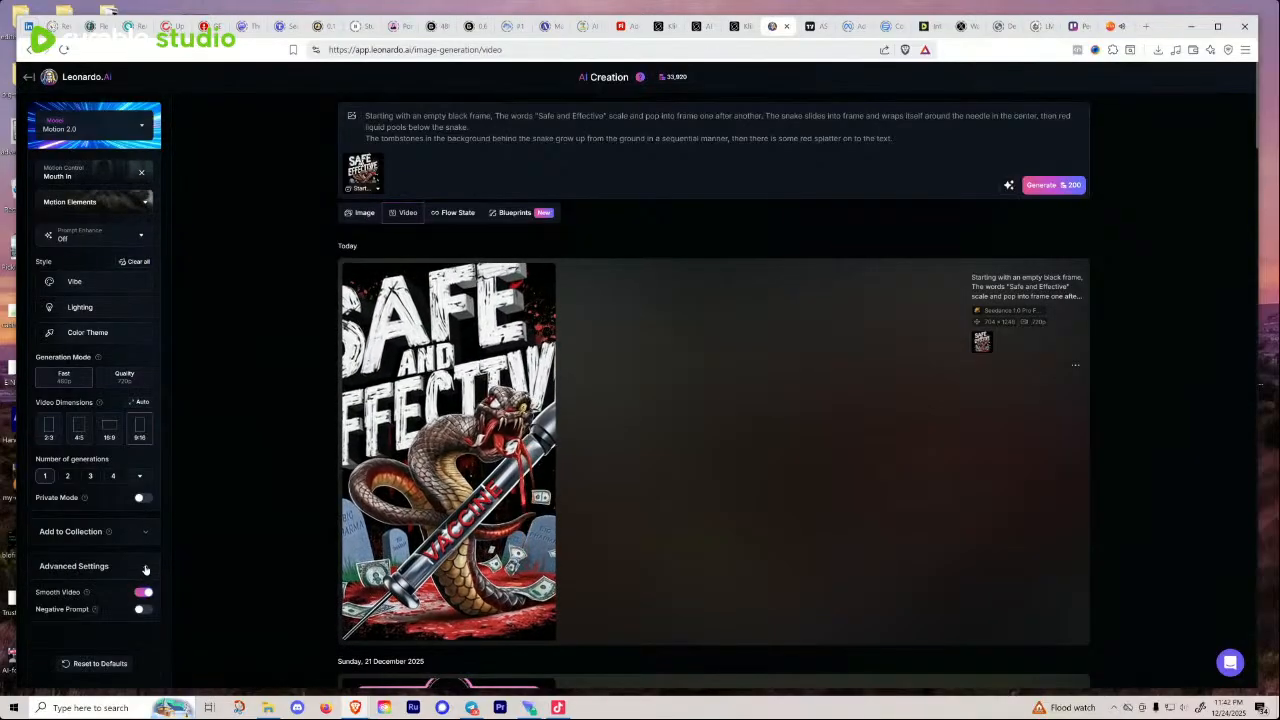
pyautogui.scroll(-1, 146, 571)
pyautogui.click(146, 569)
pyautogui.click(150, 570)
pyautogui.moveTo(88, 594)
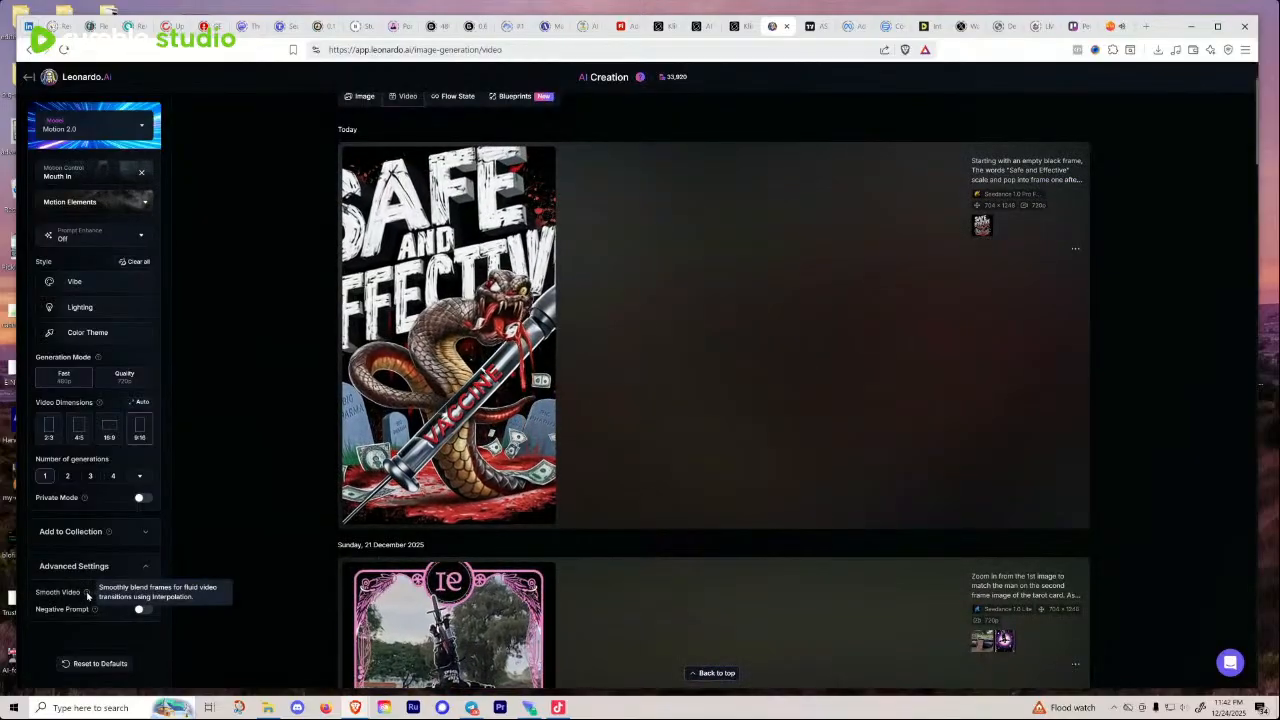
pyautogui.click(142, 592)
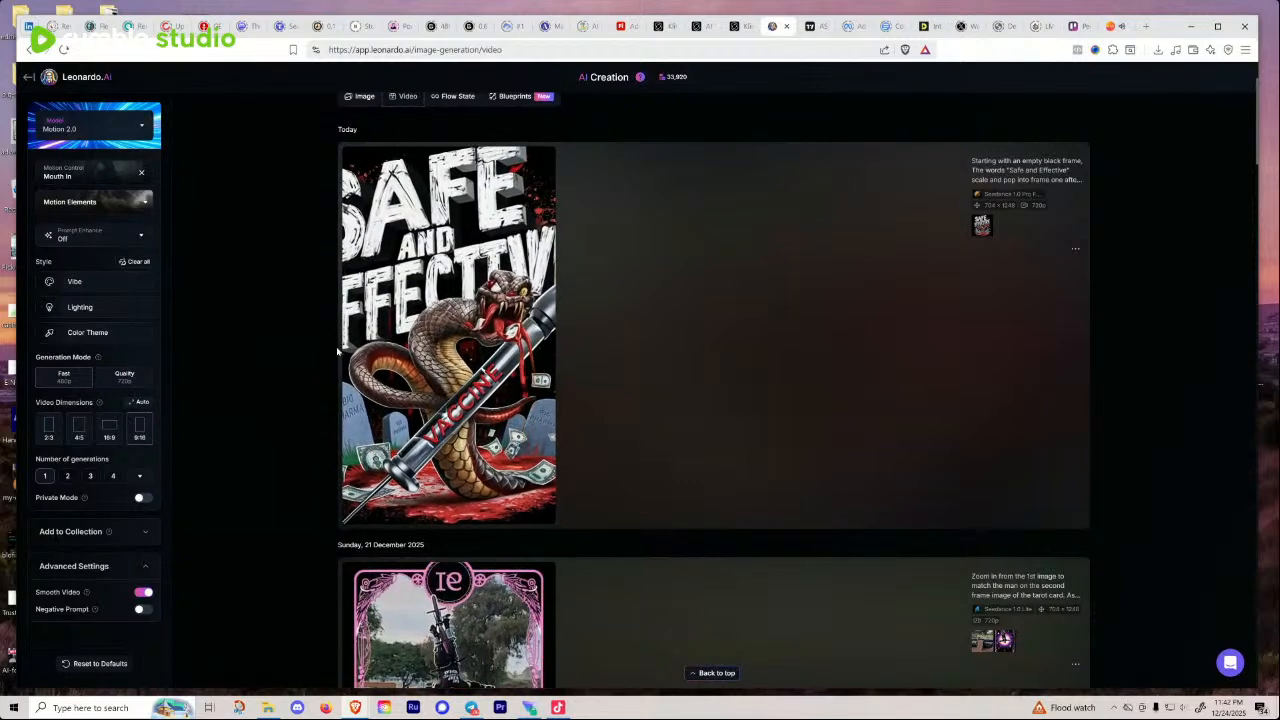
pyautogui.scroll(2, 560, 380)
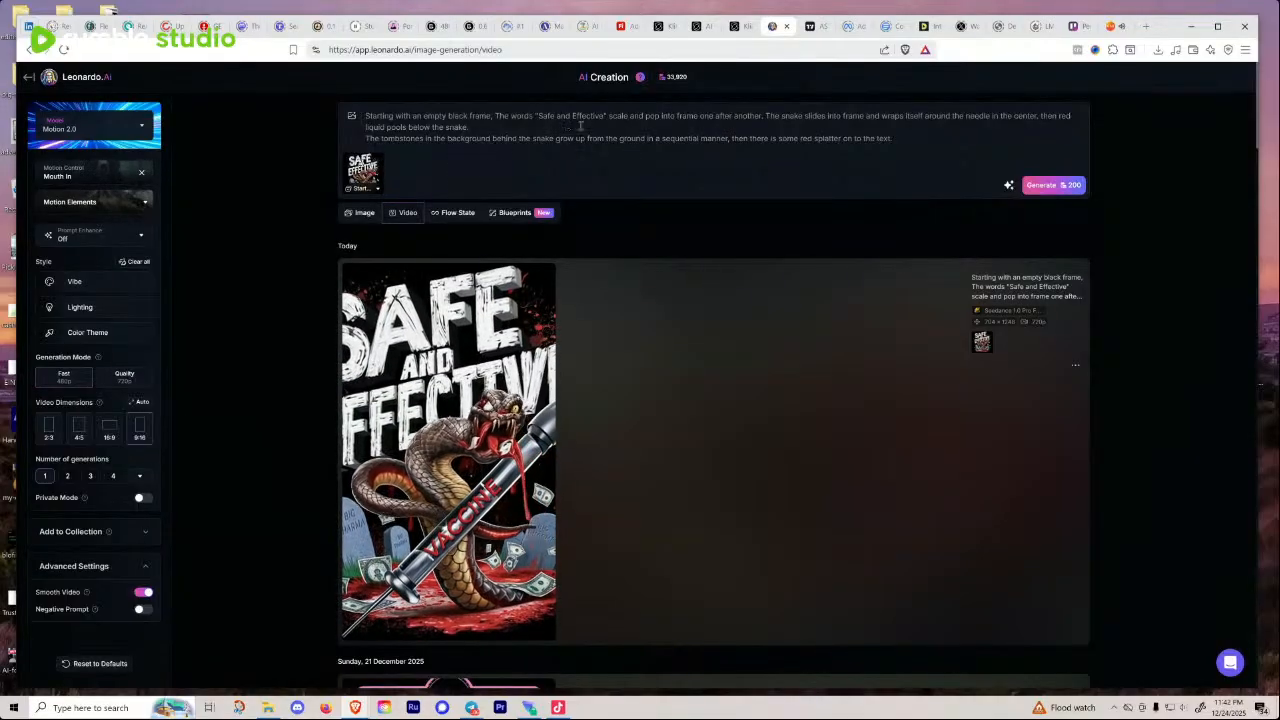
pyautogui.click(1045, 188)
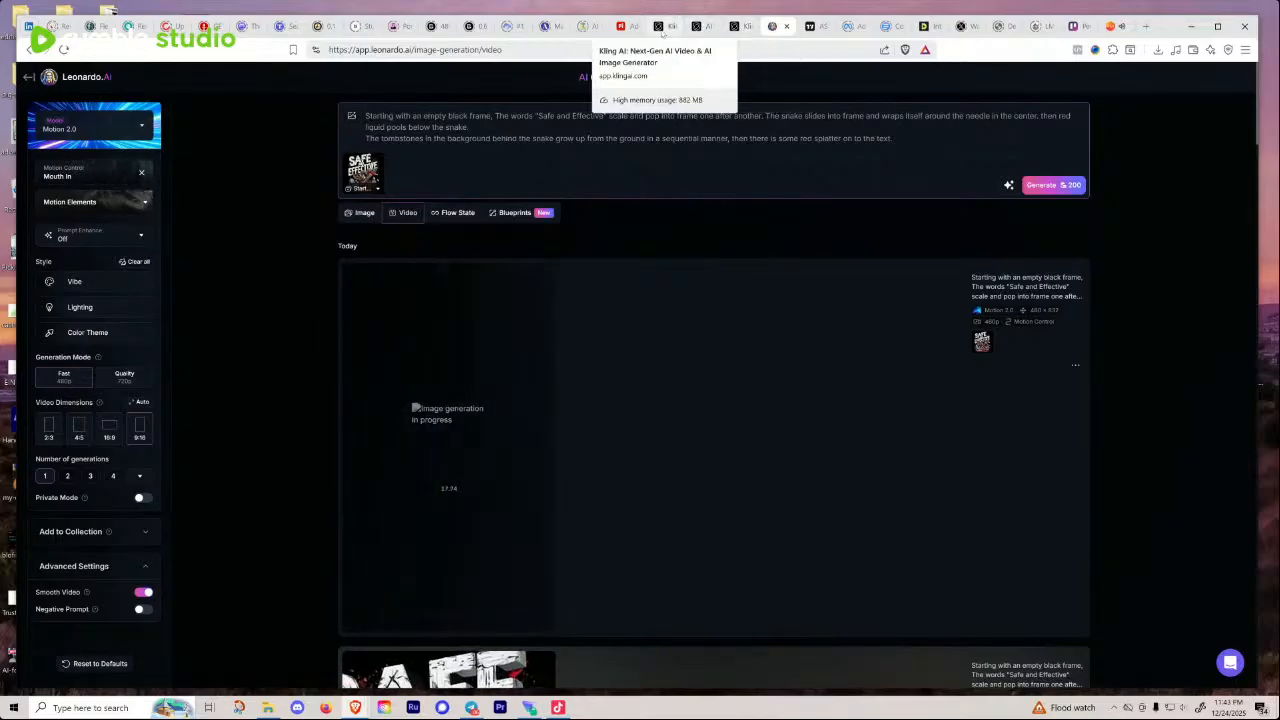
# Step: Switch to Adobe Firefly's video generator and check which video models it offers
pyautogui.click(622, 27)
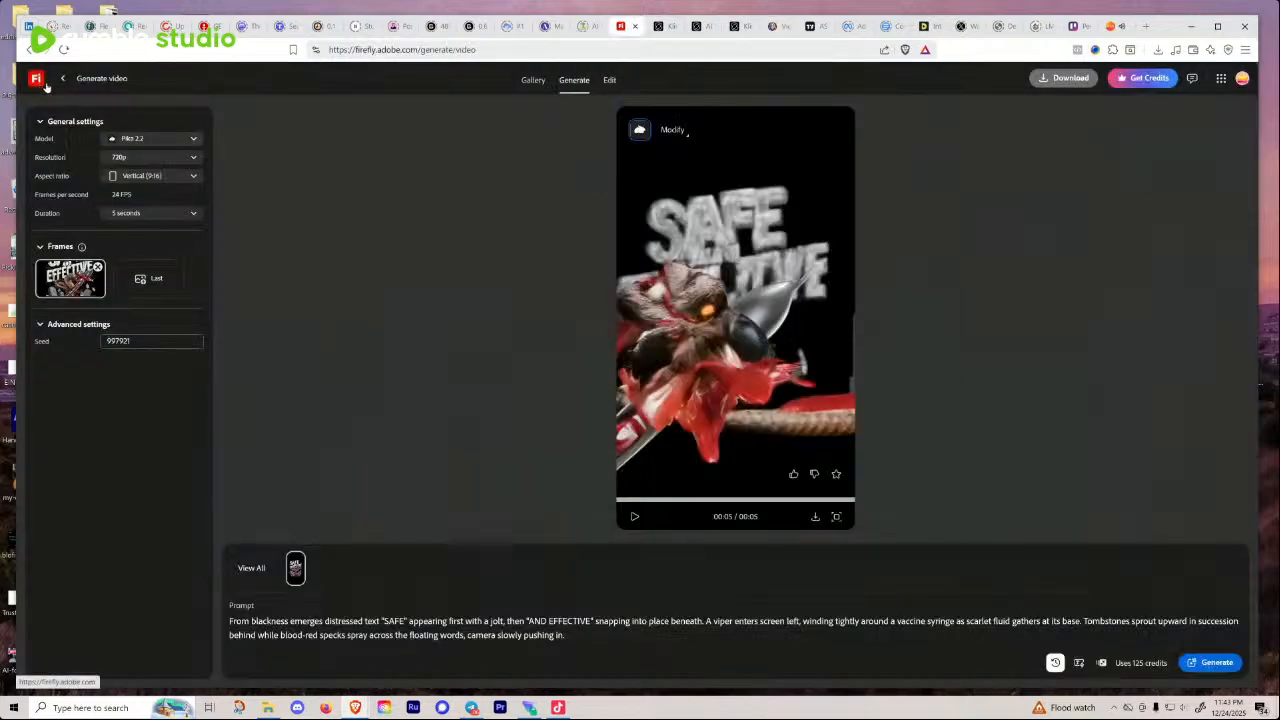
pyautogui.click(180, 139)
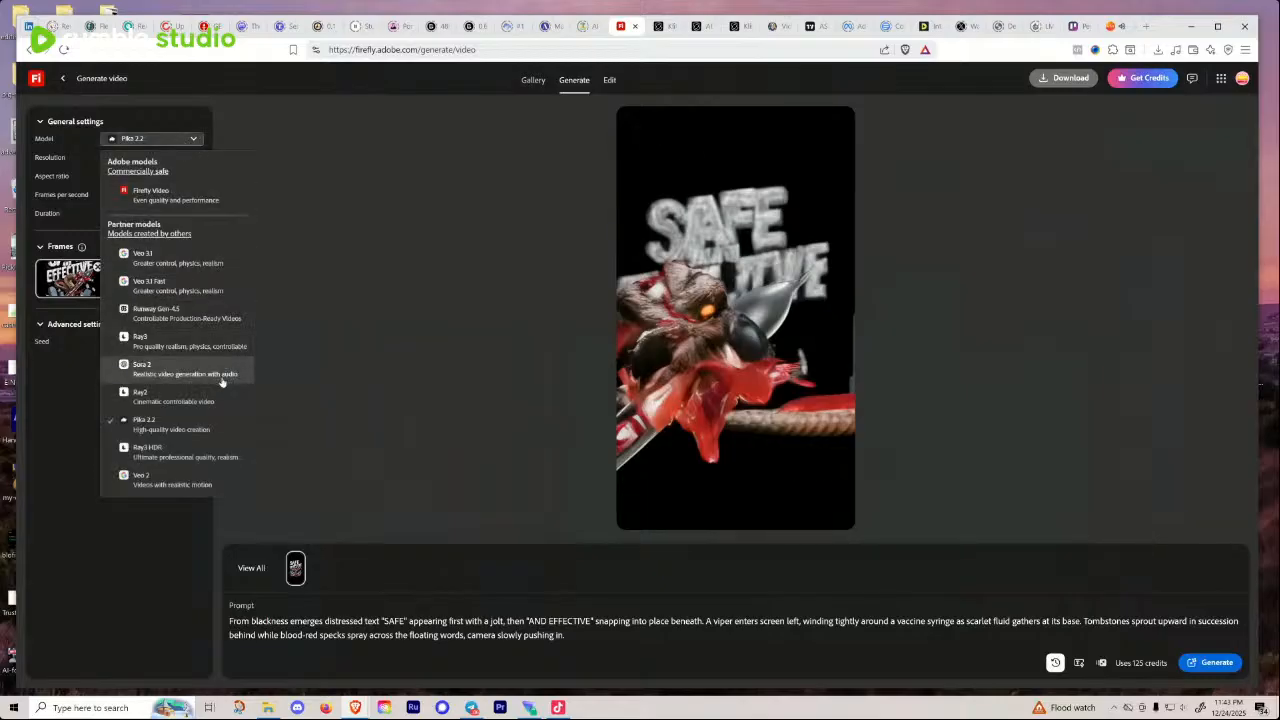
pyautogui.click(62, 86)
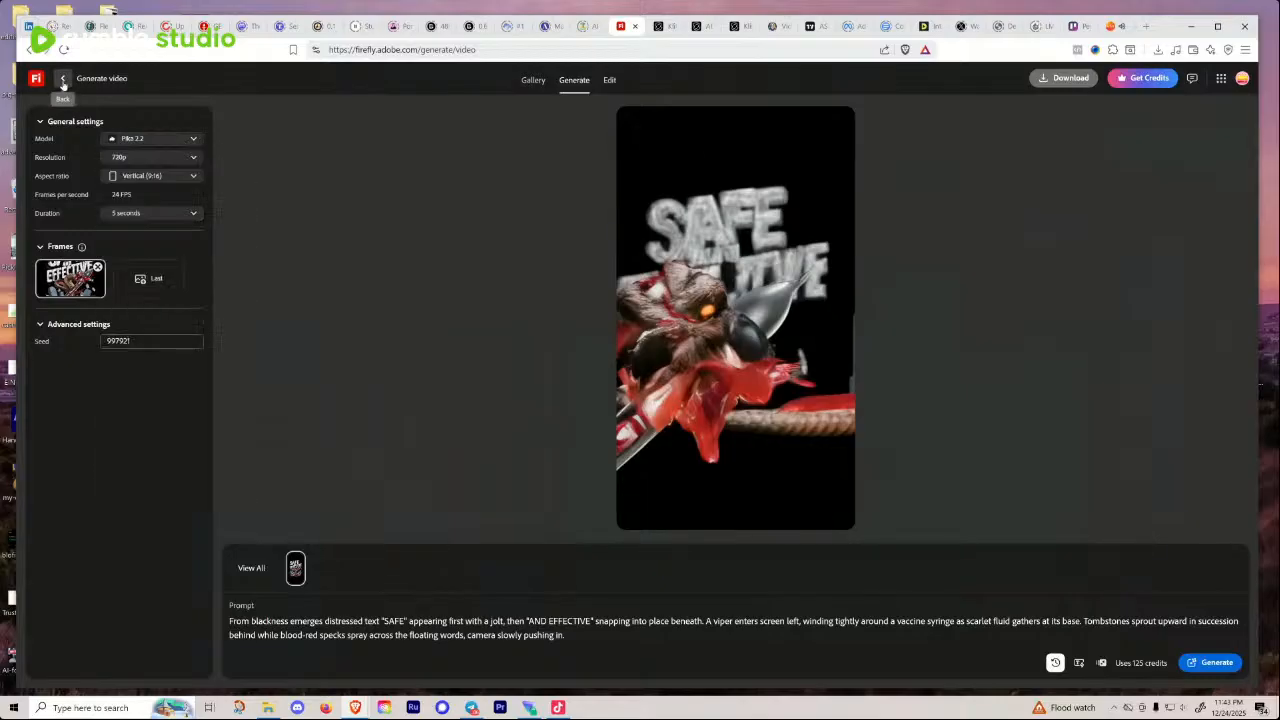
# Step: Switch to Kling AI and replace the start frame with the full "Safe and Effective" artwork on a black background
pyautogui.click(703, 27)
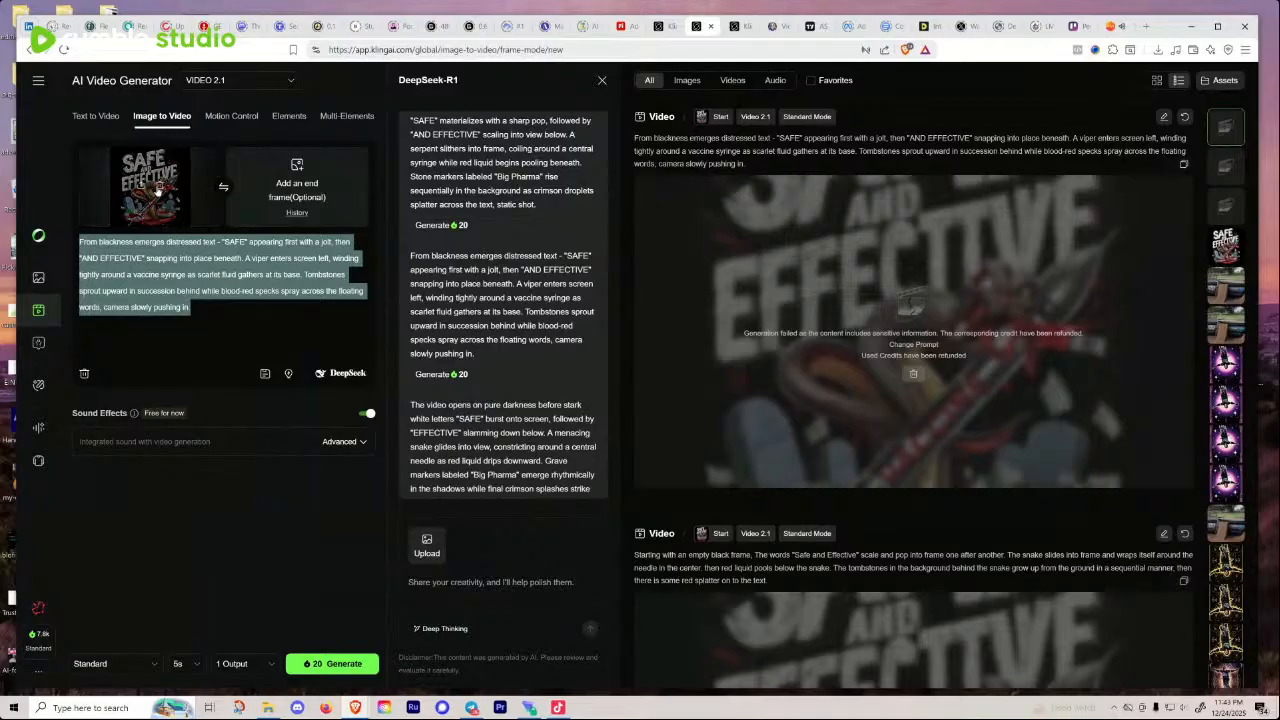
pyautogui.click(158, 186)
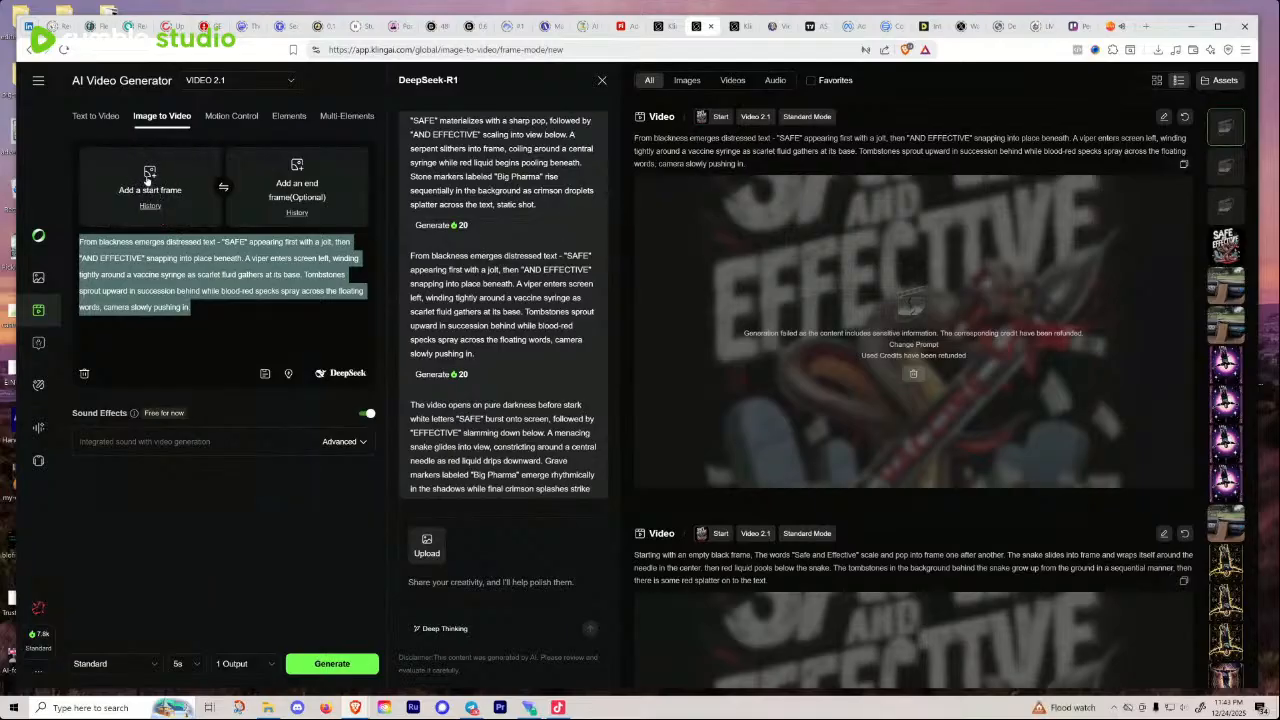
pyautogui.click(149, 177)
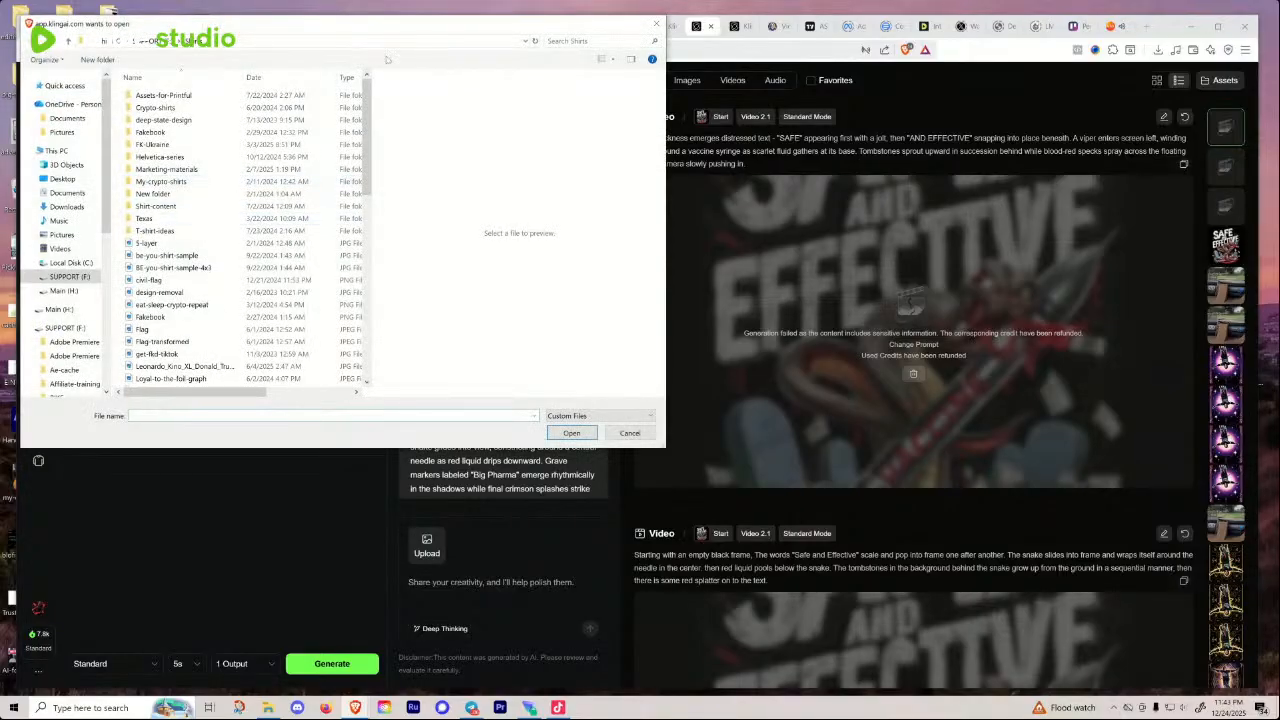
pyautogui.moveTo(402, 27); pyautogui.dragTo(0, 360)
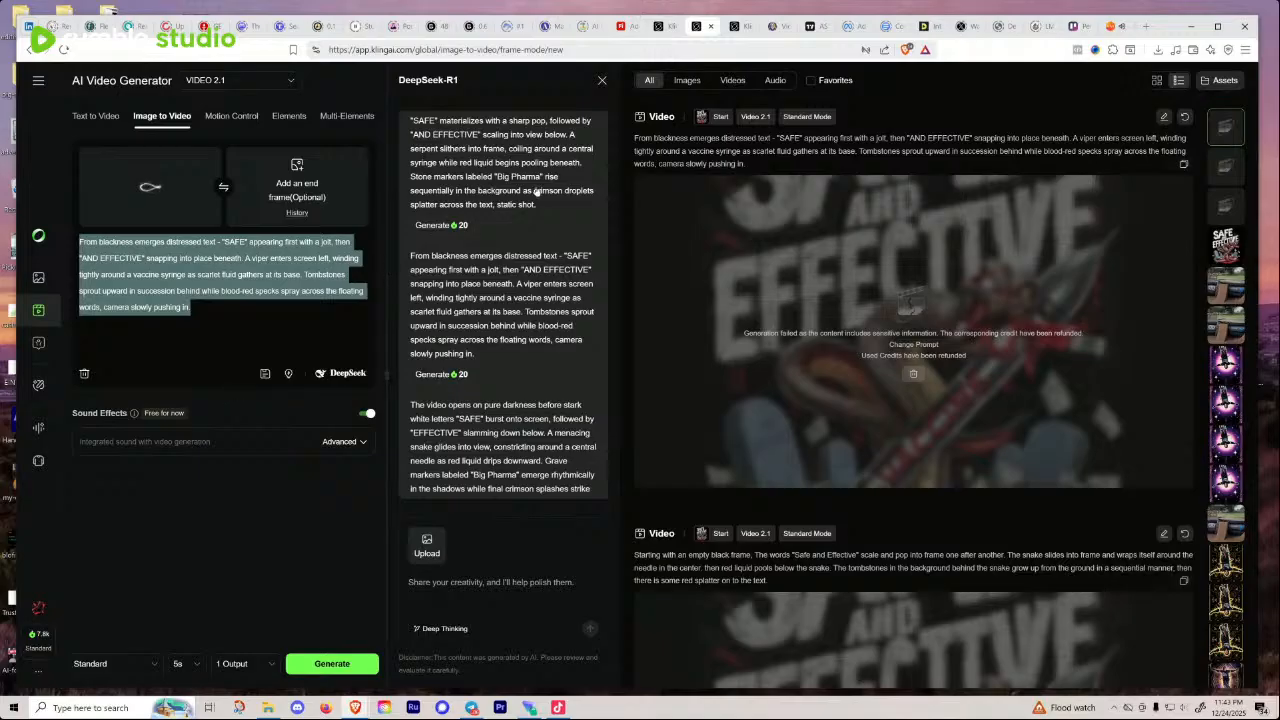
# Step: Return to Leonardo.Ai and review the generated Mouth In video, replaying and pausing it to inspect the mouth transition
pyautogui.click(774, 27)
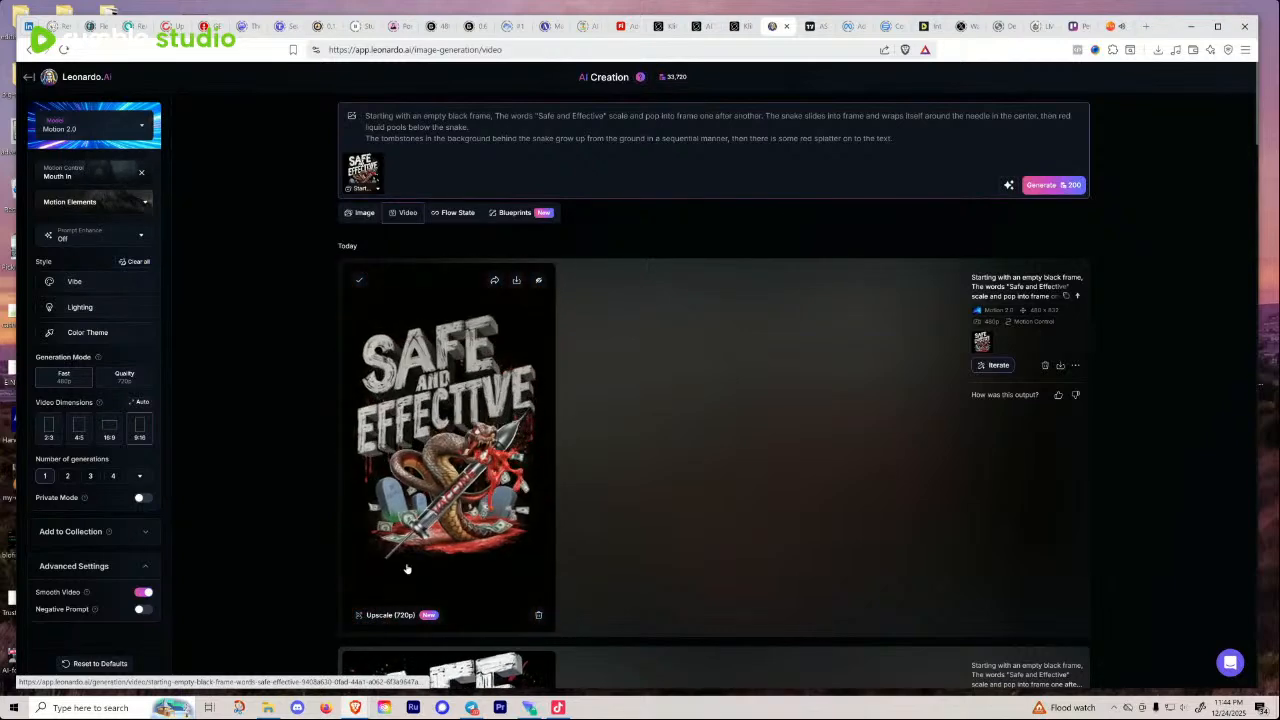
pyautogui.click(382, 570)
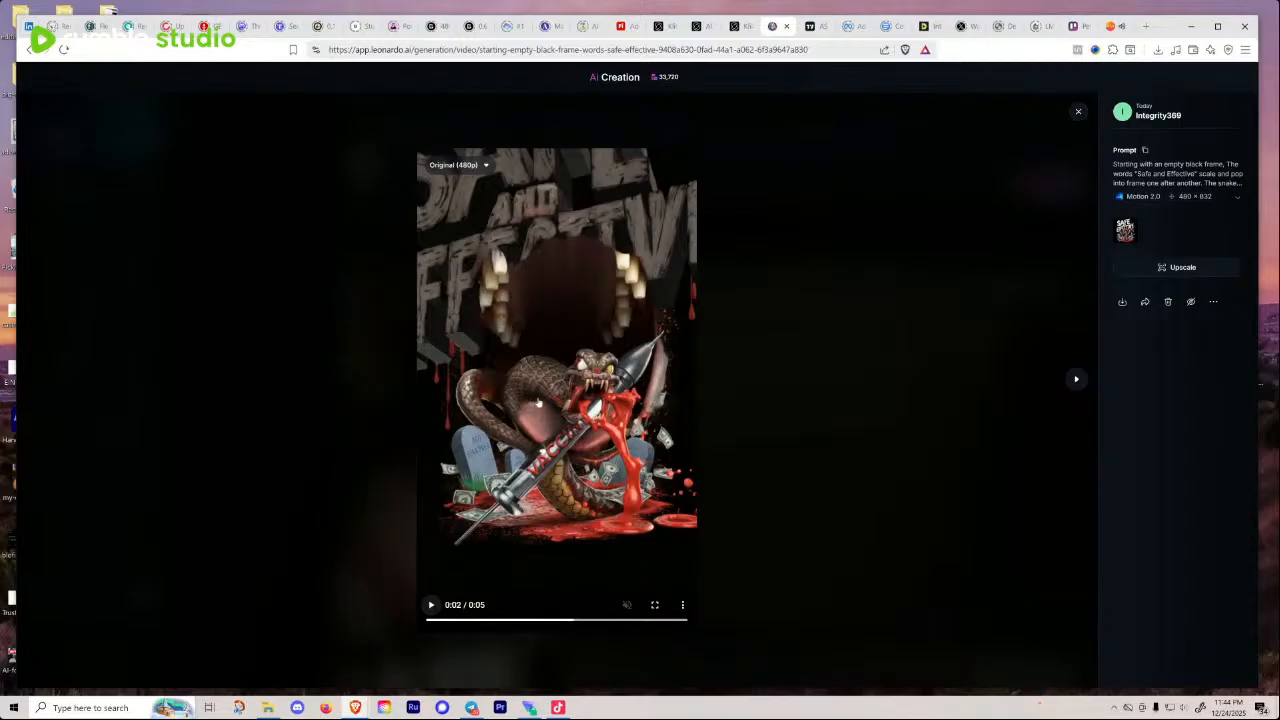
pyautogui.click(433, 604)
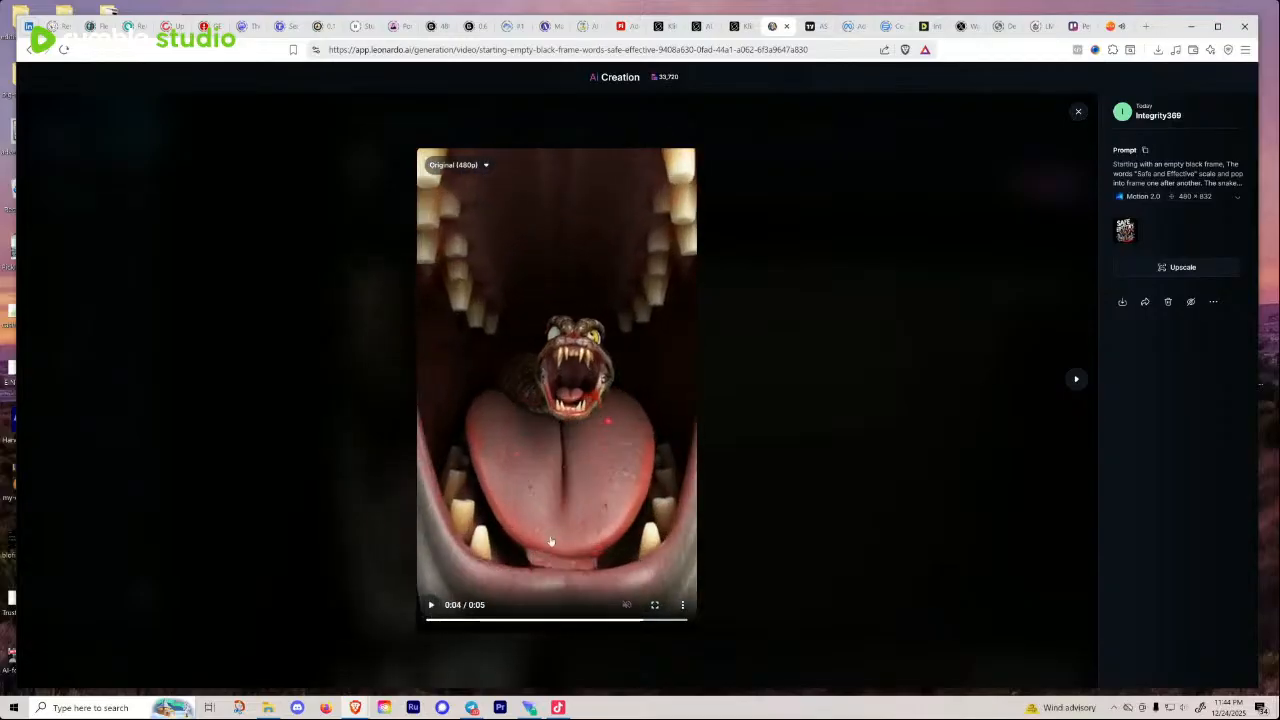
pyautogui.click(660, 621)
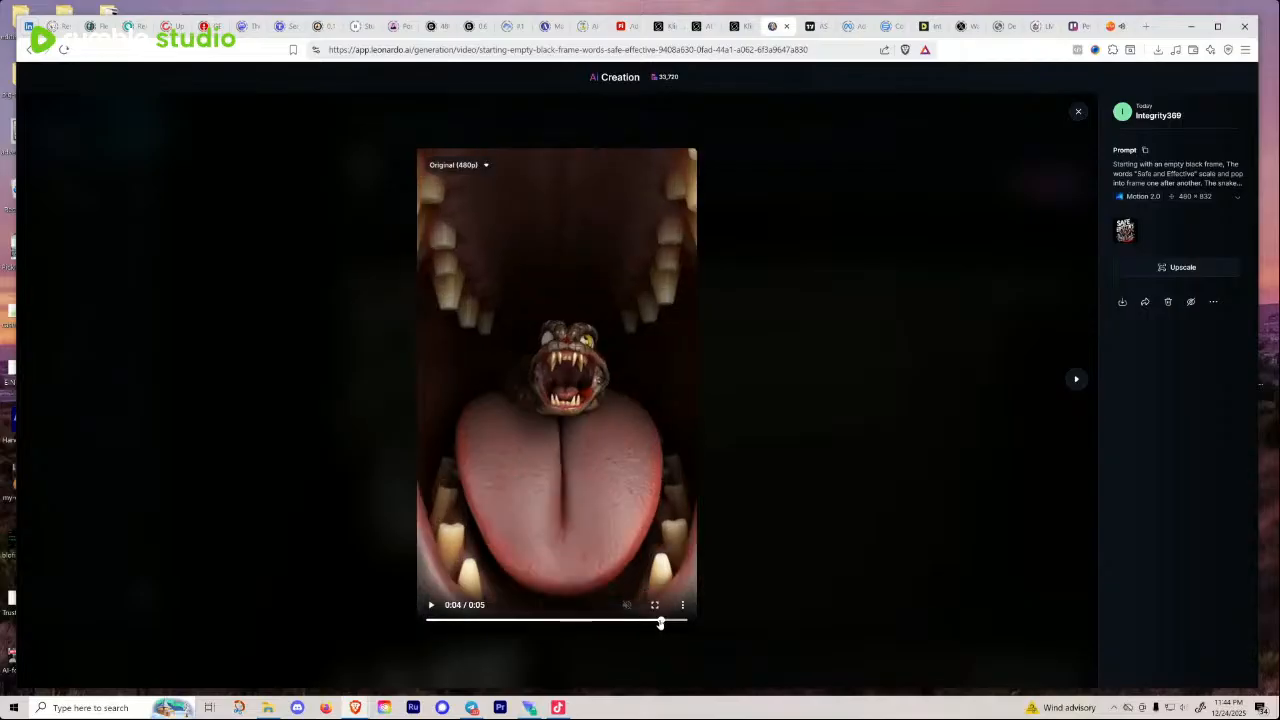
pyautogui.click(580, 621)
pyautogui.click(433, 621)
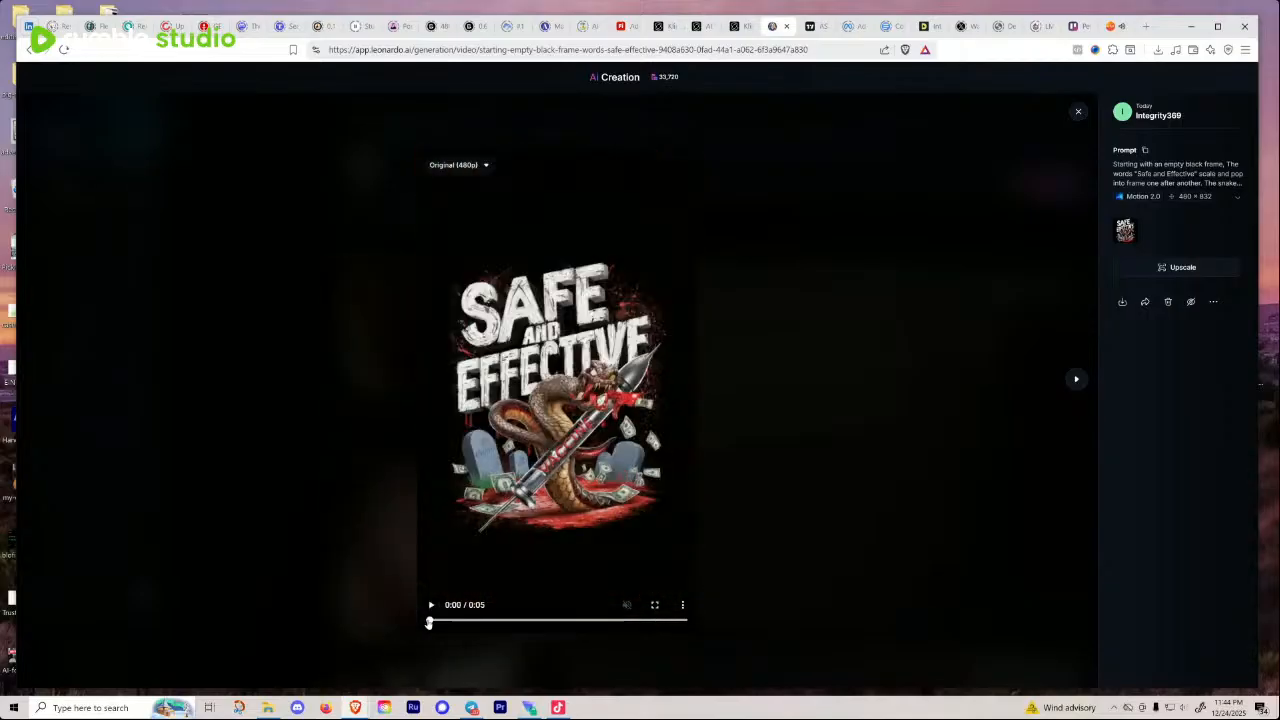
pyautogui.click(431, 606)
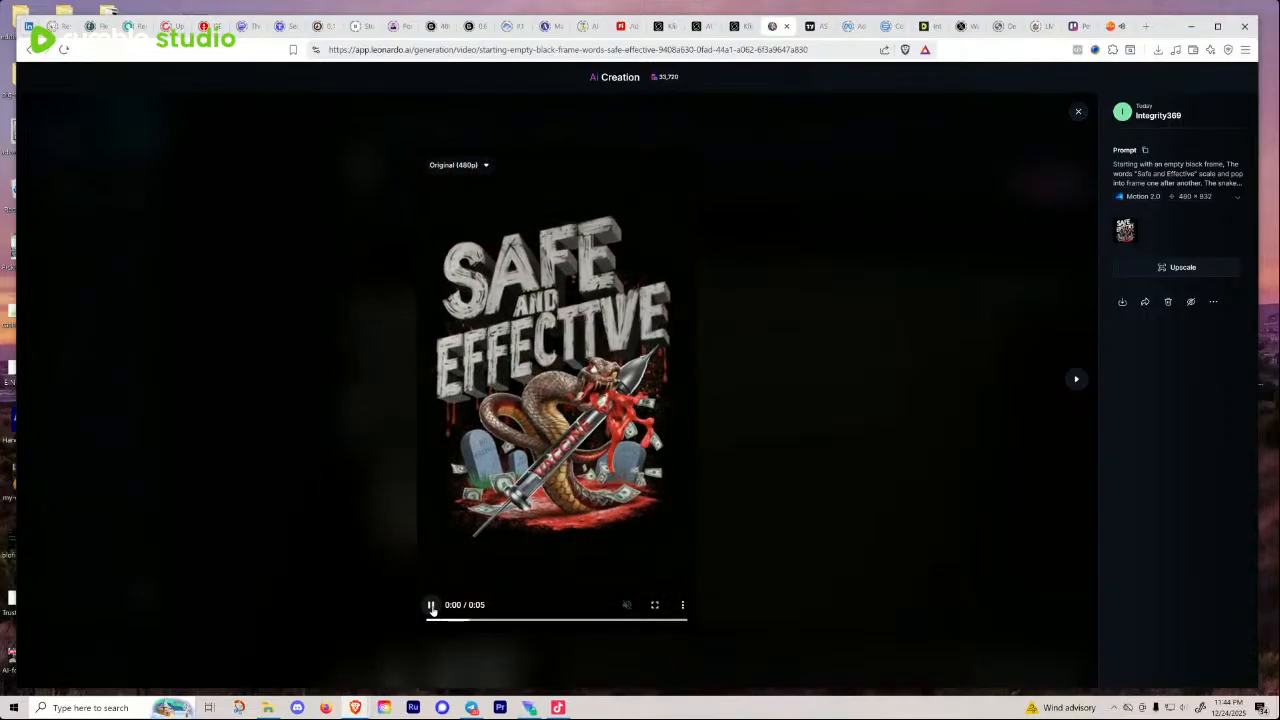
pyautogui.click(431, 606)
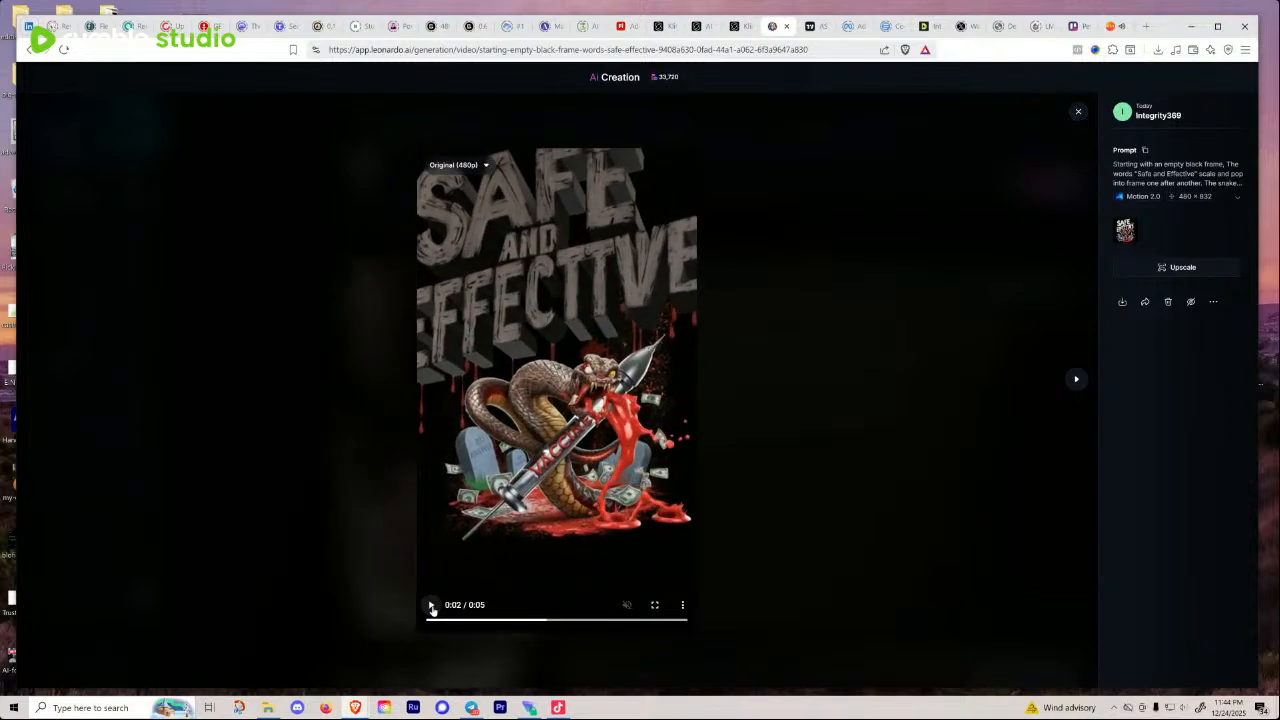
pyautogui.click(431, 606)
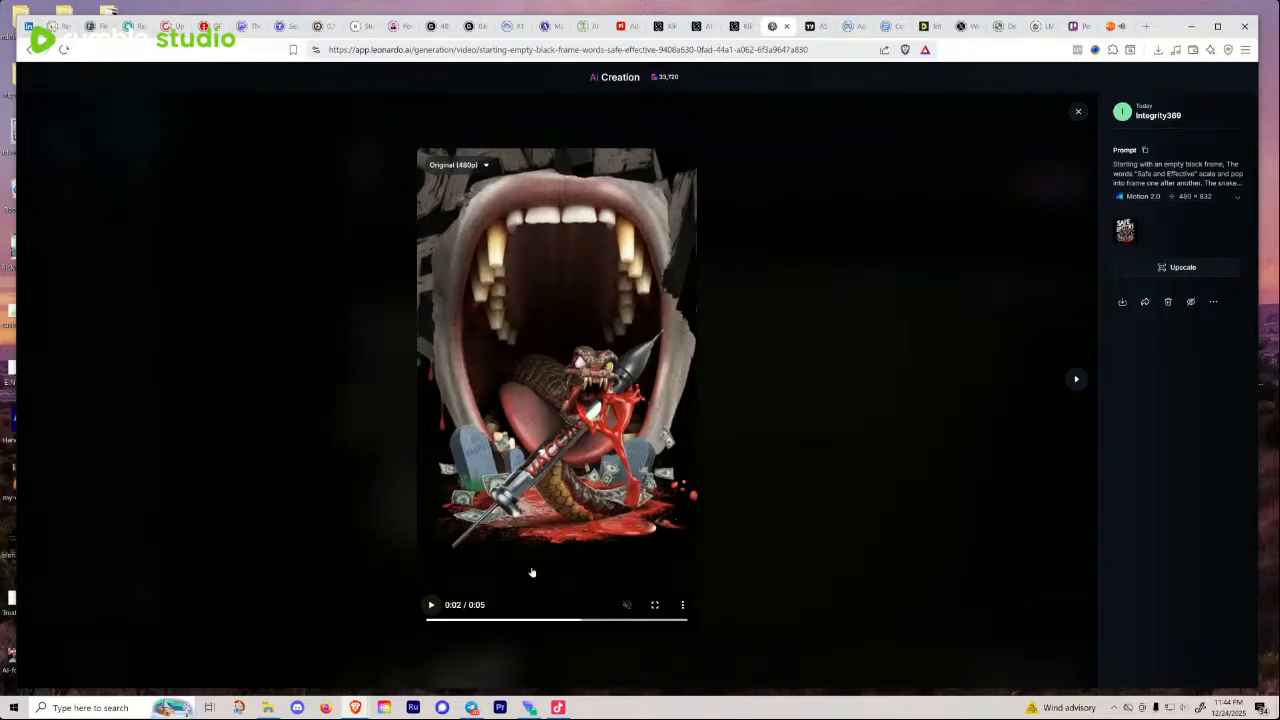
pyautogui.moveTo(458, 621); pyautogui.dragTo(424, 621)
pyautogui.click(431, 606)
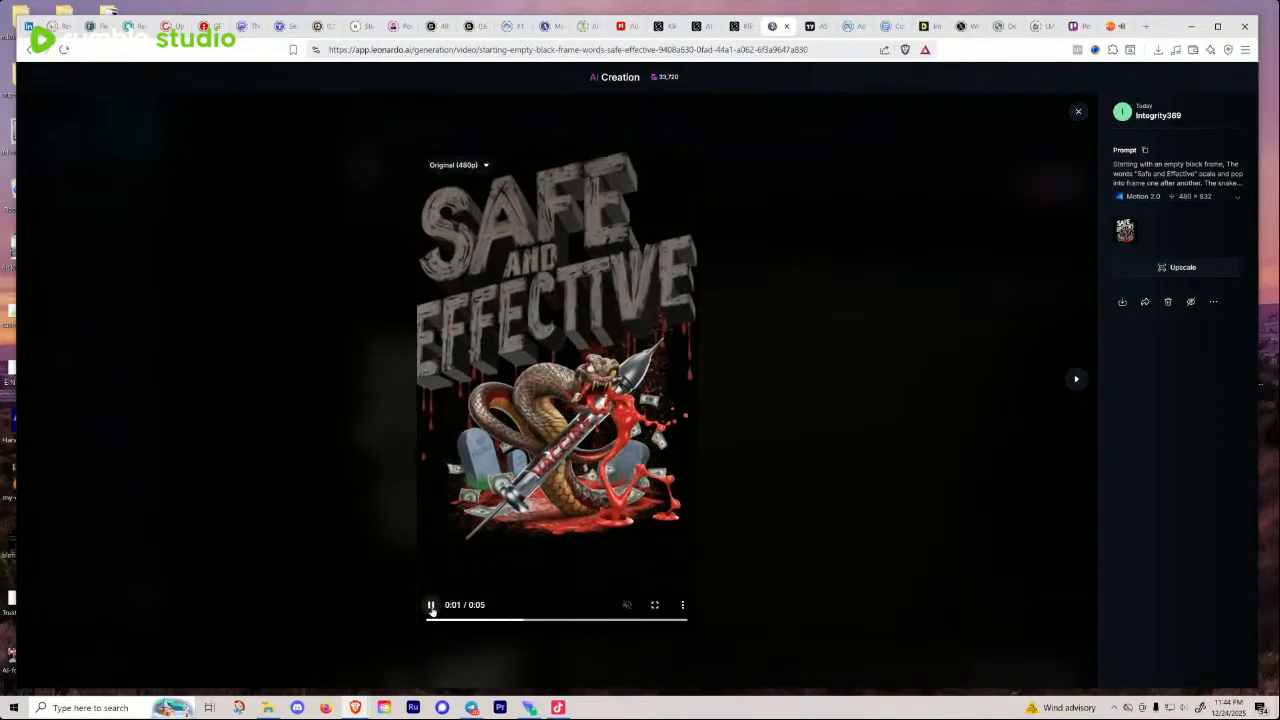
pyautogui.click(431, 606)
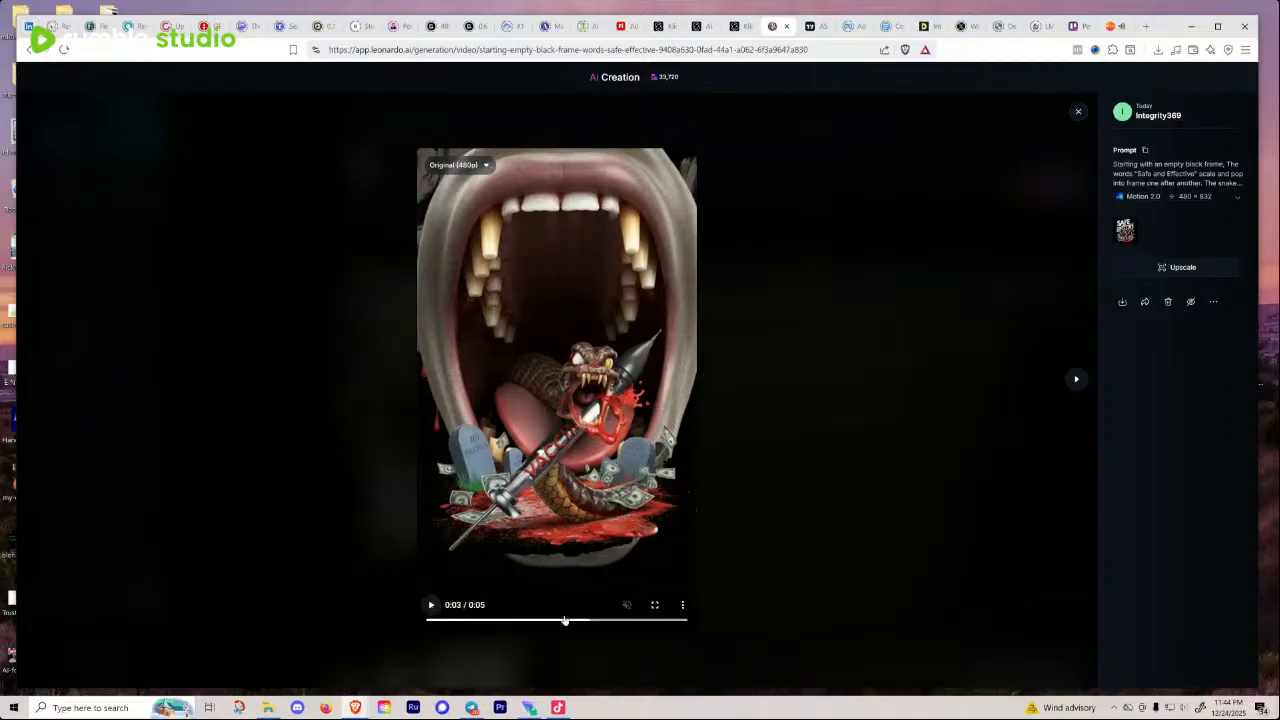
pyautogui.click(580, 622)
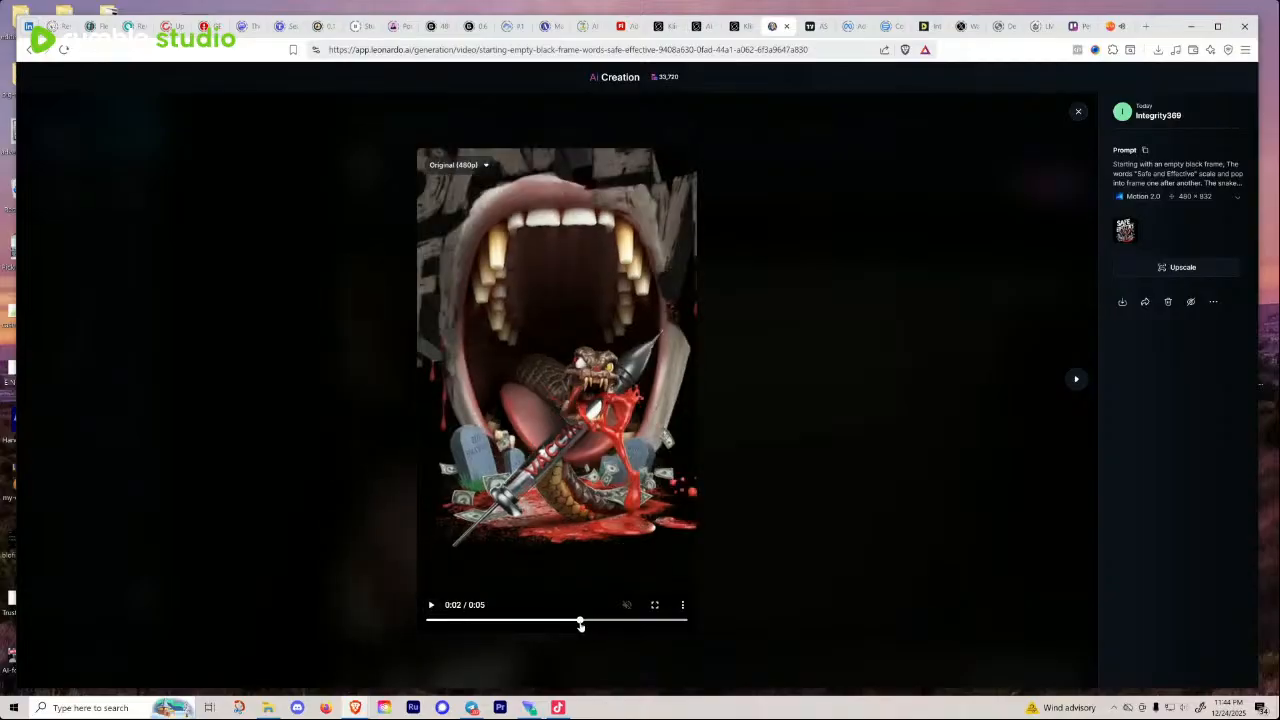
pyautogui.click(431, 605)
pyautogui.click(431, 606)
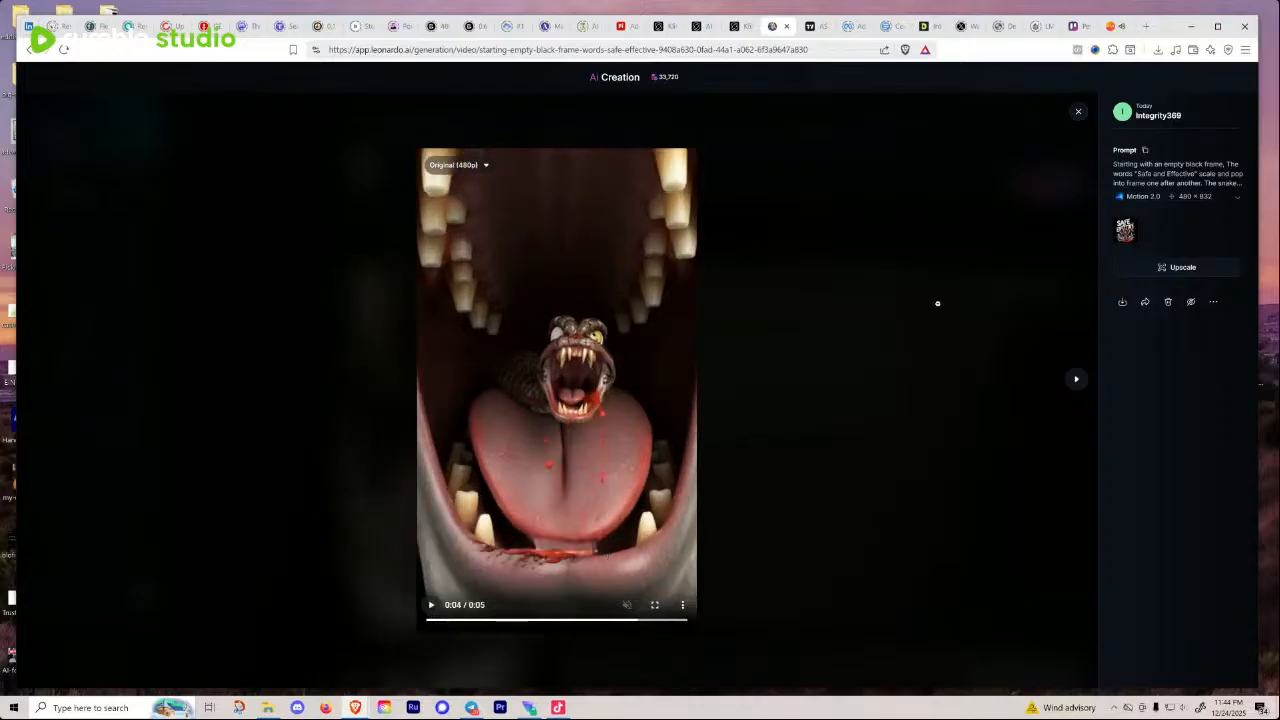
pyautogui.click(1078, 112)
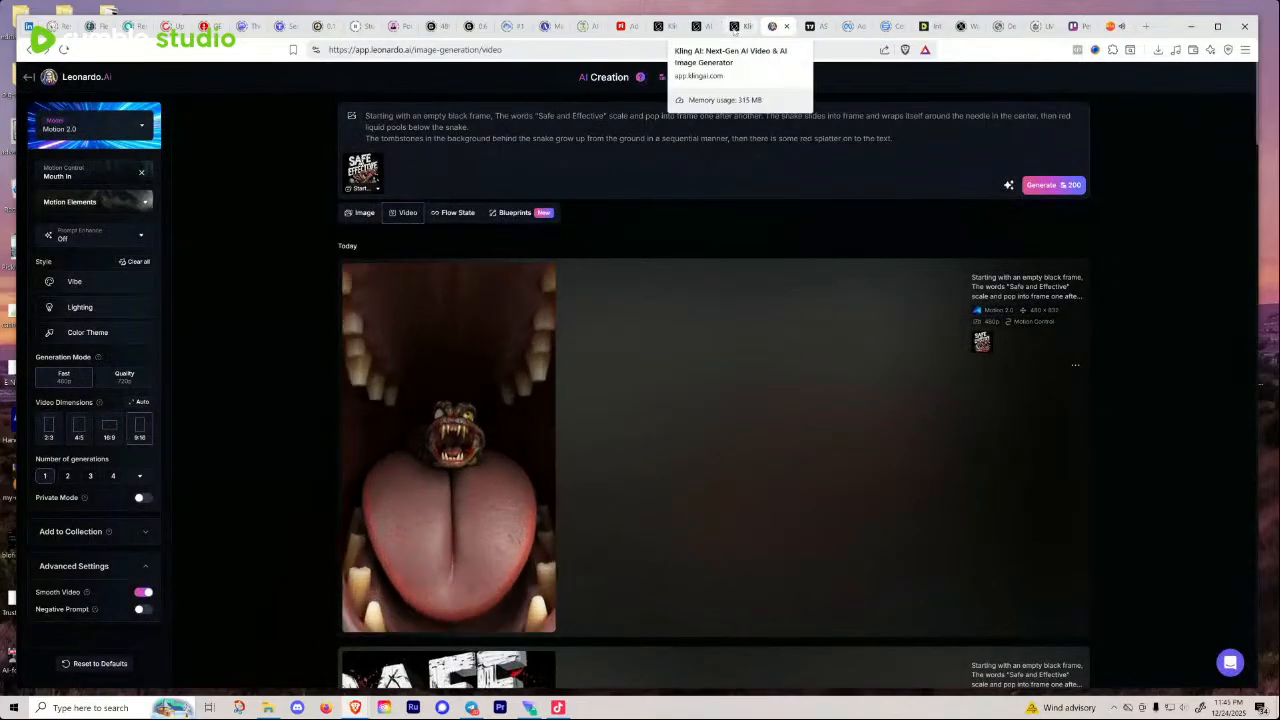
# Step: In Kling AI, use the DeepSeek prompt beginning "The video opens on pure darkness" and generate the video from the new start frame
pyautogui.click(737, 28)
pyautogui.click(703, 27)
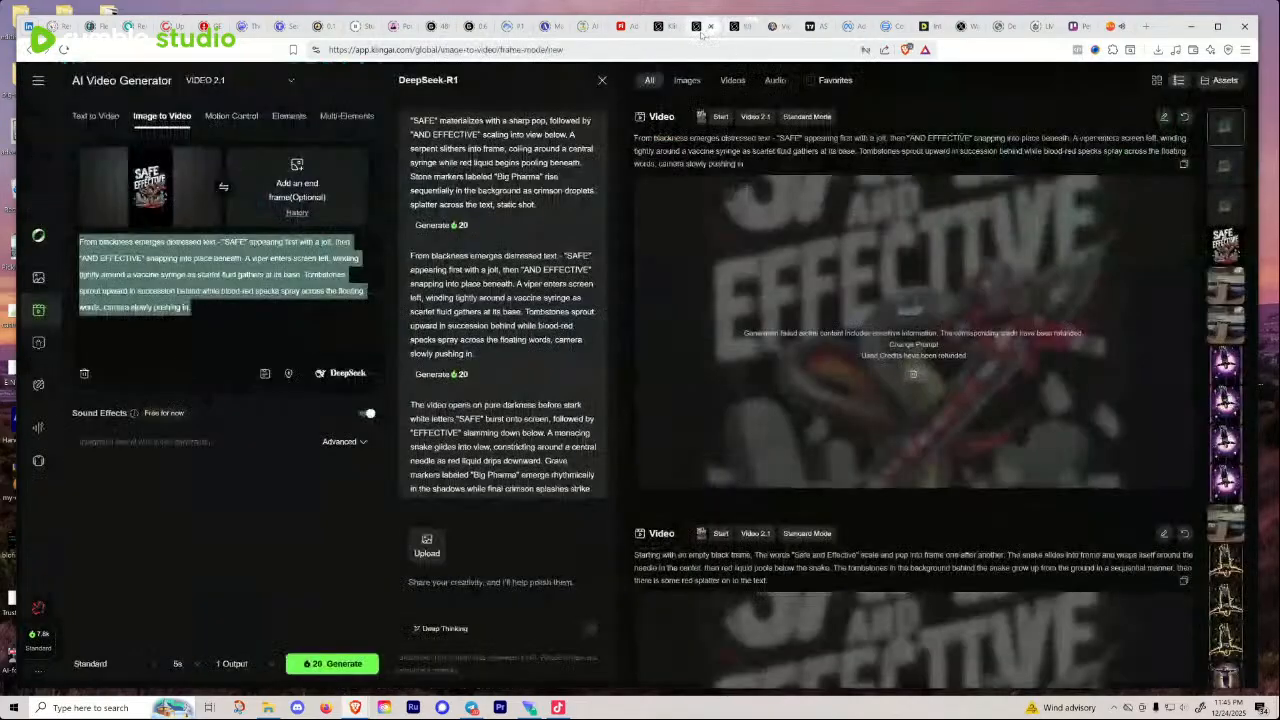
pyautogui.scroll(-3, 508, 355)
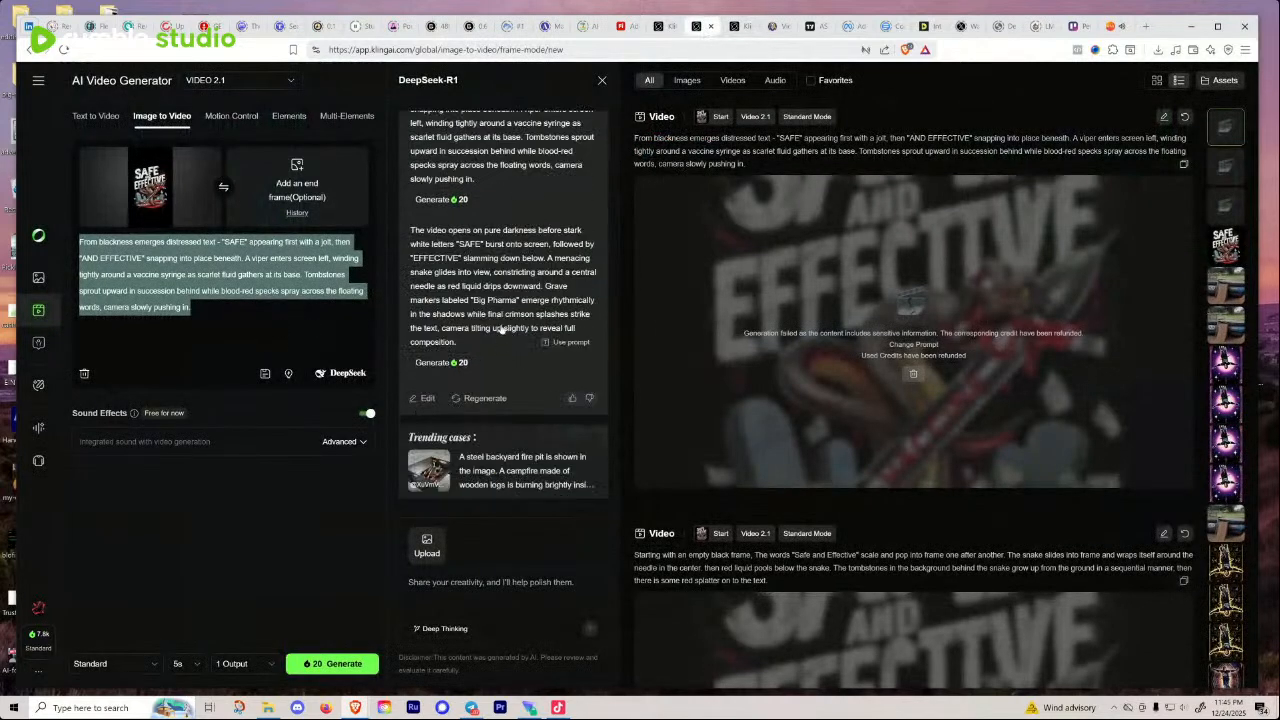
pyautogui.click(569, 343)
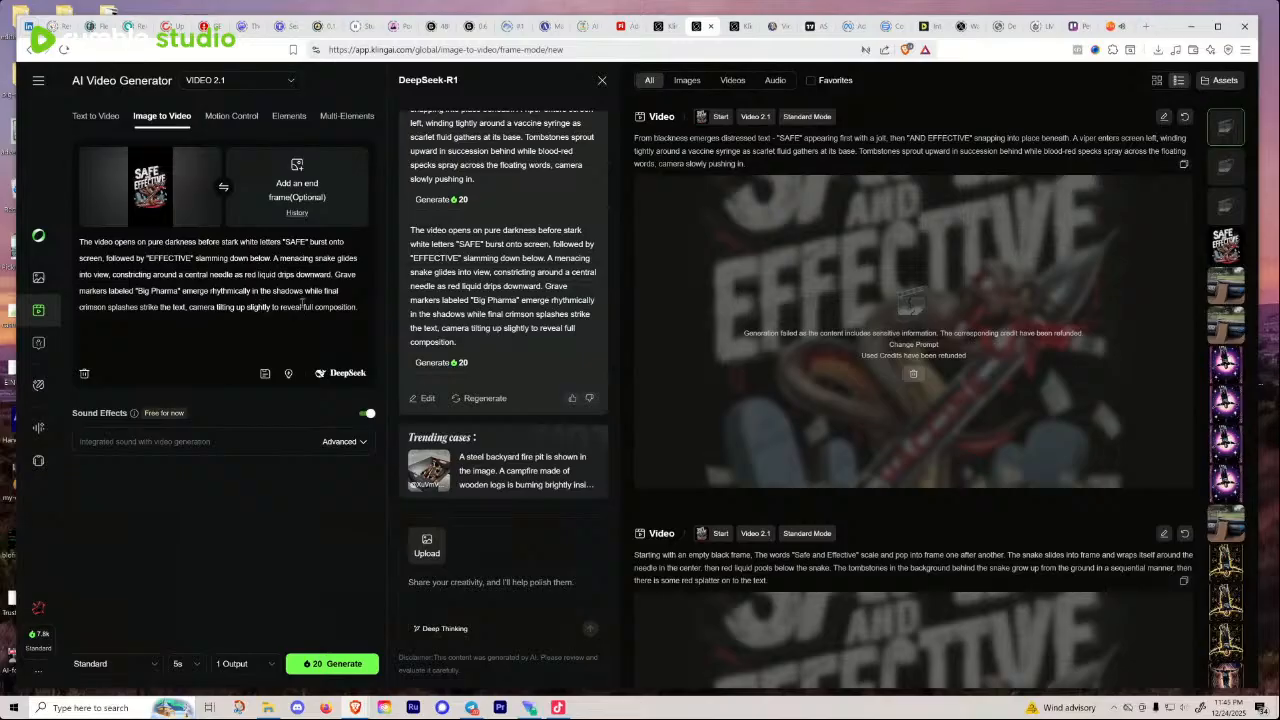
pyautogui.moveTo(464, 328)
pyautogui.click(335, 663)
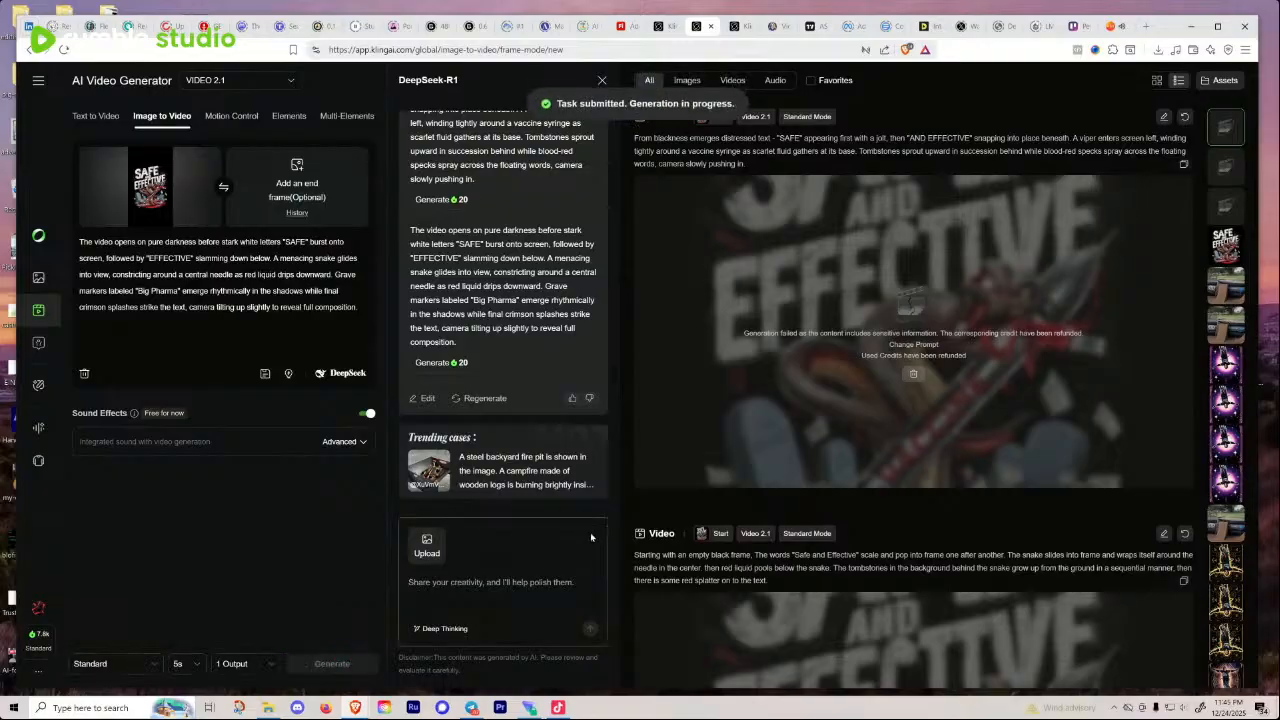
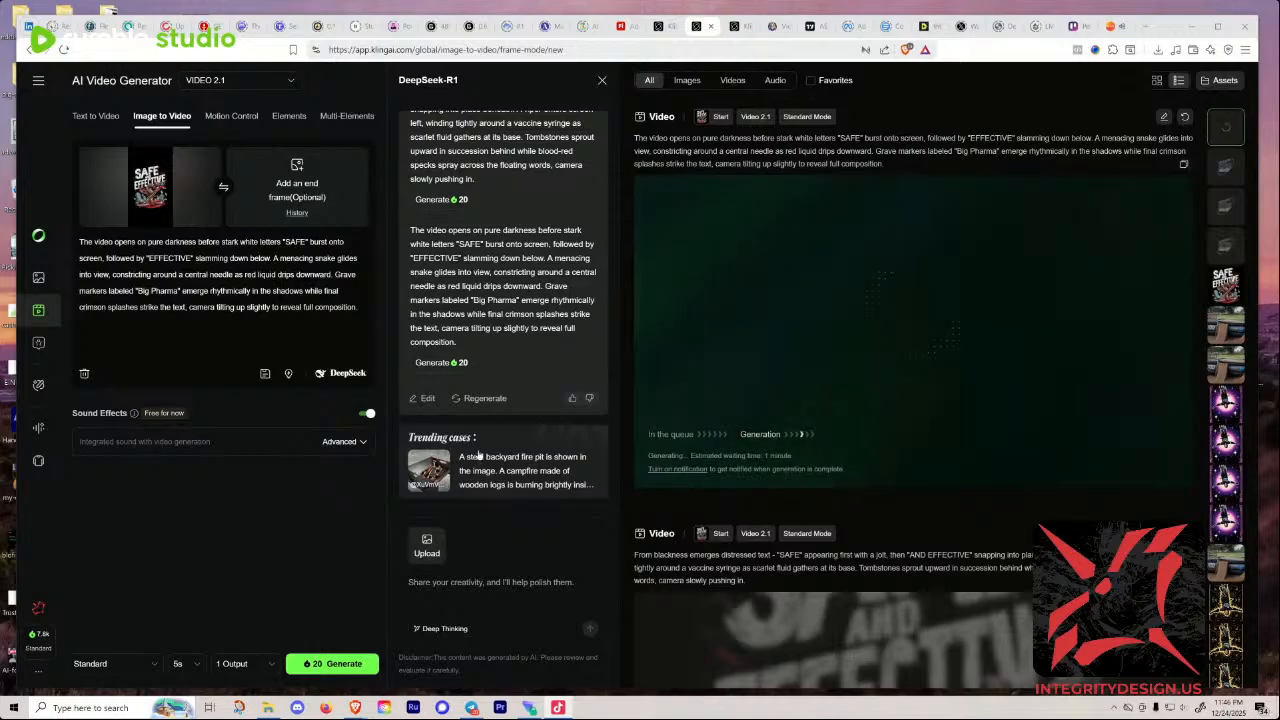
# Step: Wait for the generated "Safe and Effective" video and play it to inspect the animation
pyautogui.moveTo(434, 568)
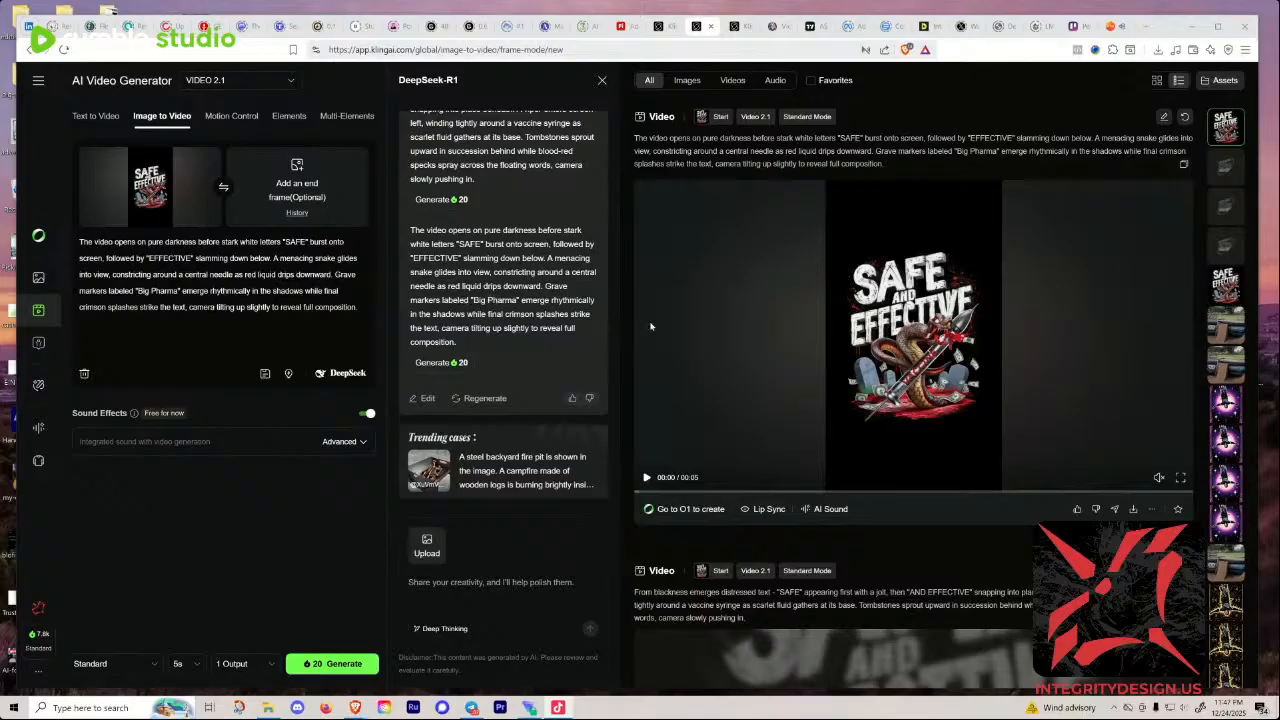
pyautogui.click(915, 351)
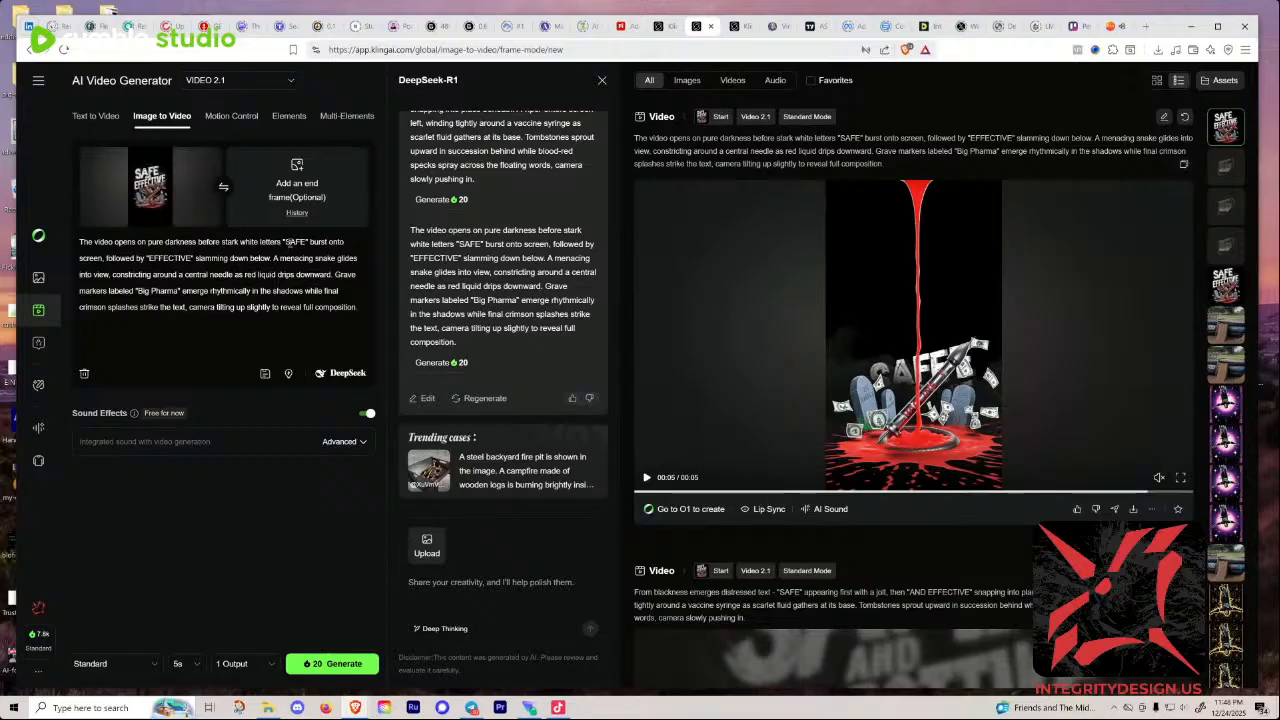
pyautogui.click(646, 479)
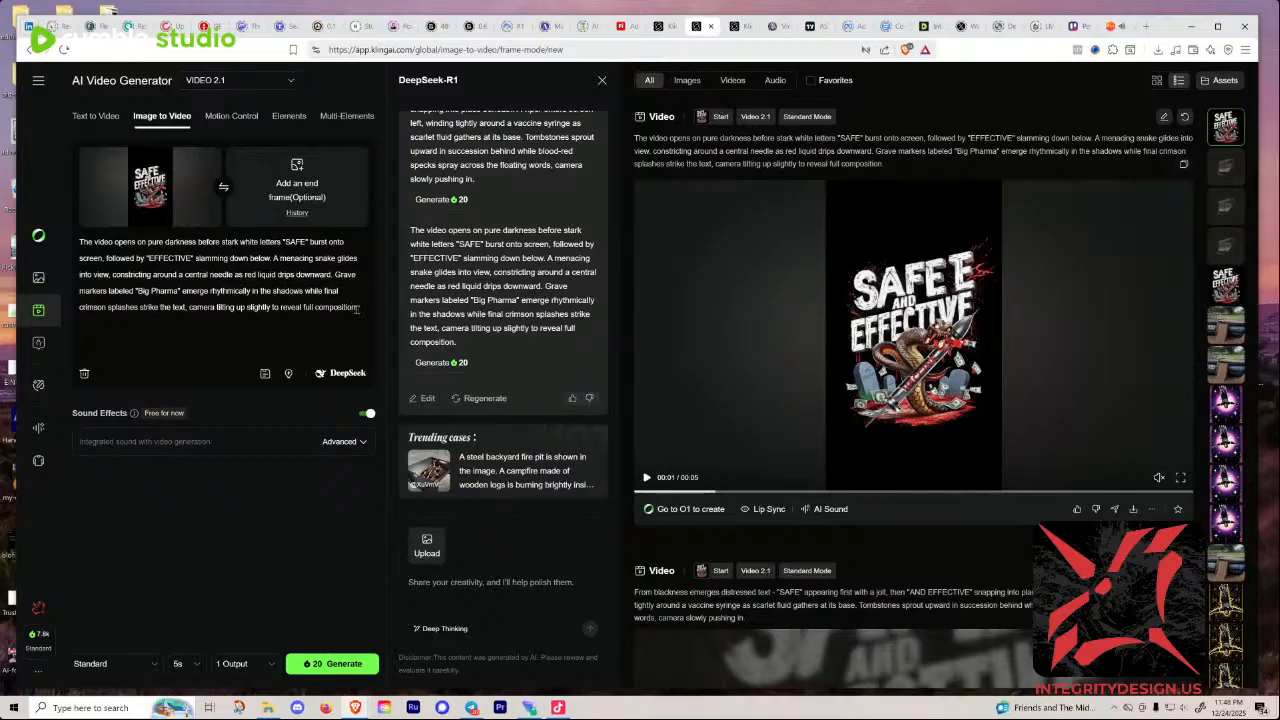
# Step: Compare the generated video with its prompt, examining the "pure darkness" opening and the "SAFE" burst wording
pyautogui.moveTo(357, 309); pyautogui.dragTo(72, 251)
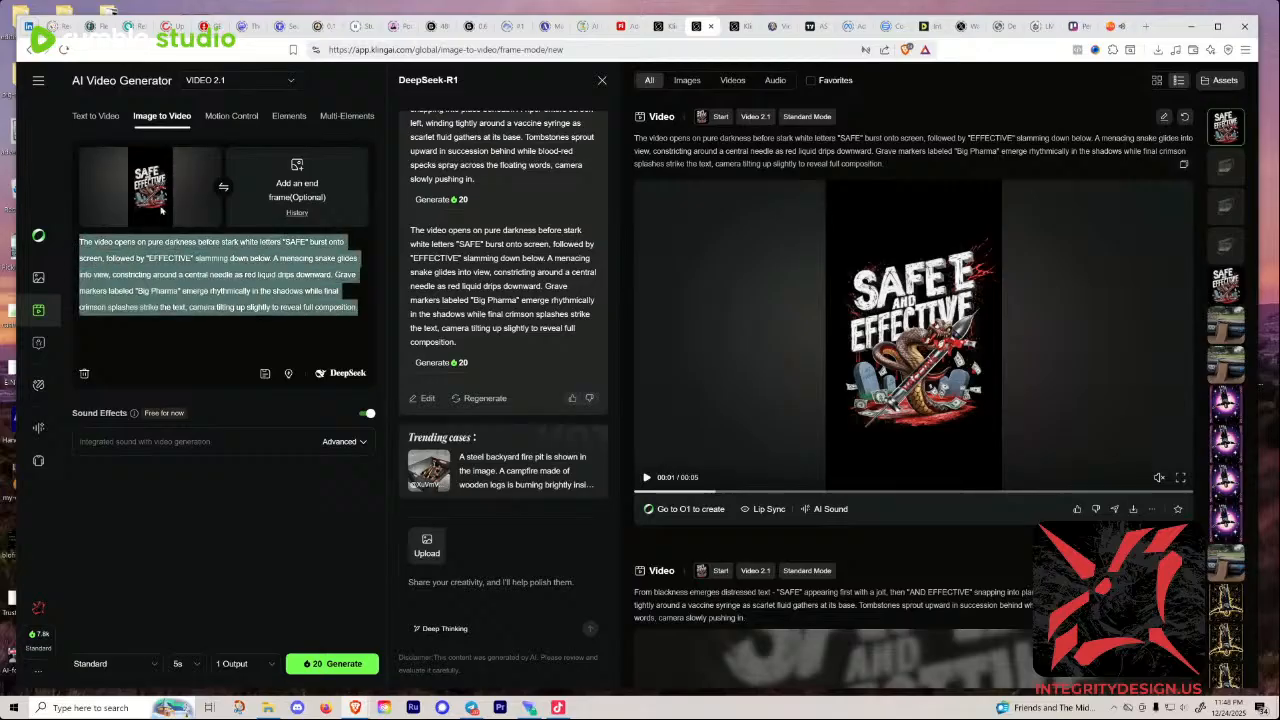
pyautogui.click(130, 245)
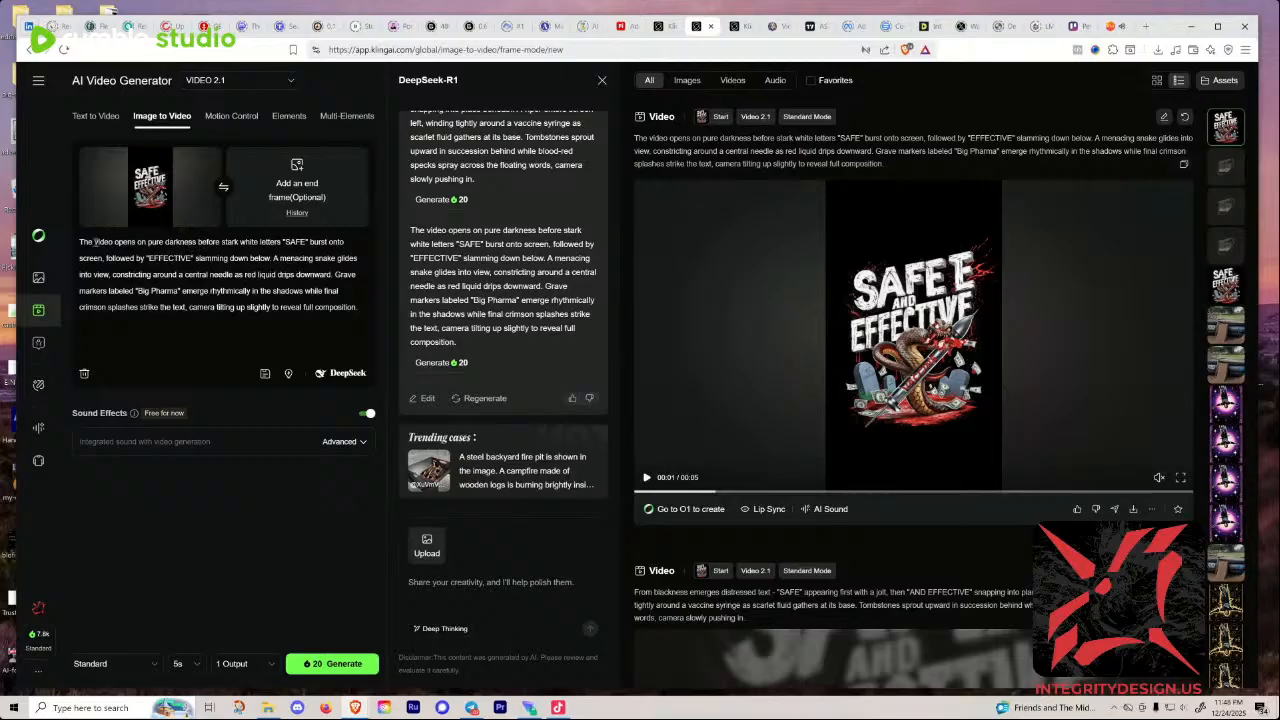
pyautogui.moveTo(148, 244); pyautogui.dragTo(196, 244)
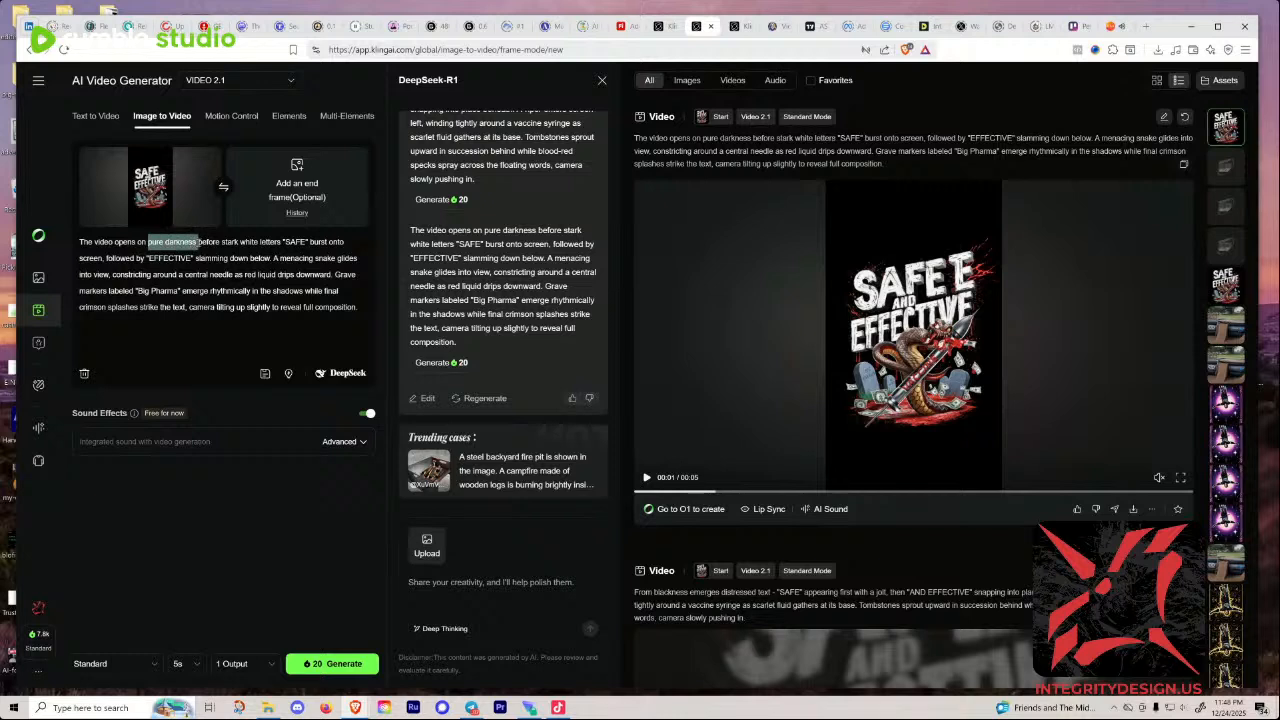
pyautogui.moveTo(282, 243); pyautogui.dragTo(347, 245)
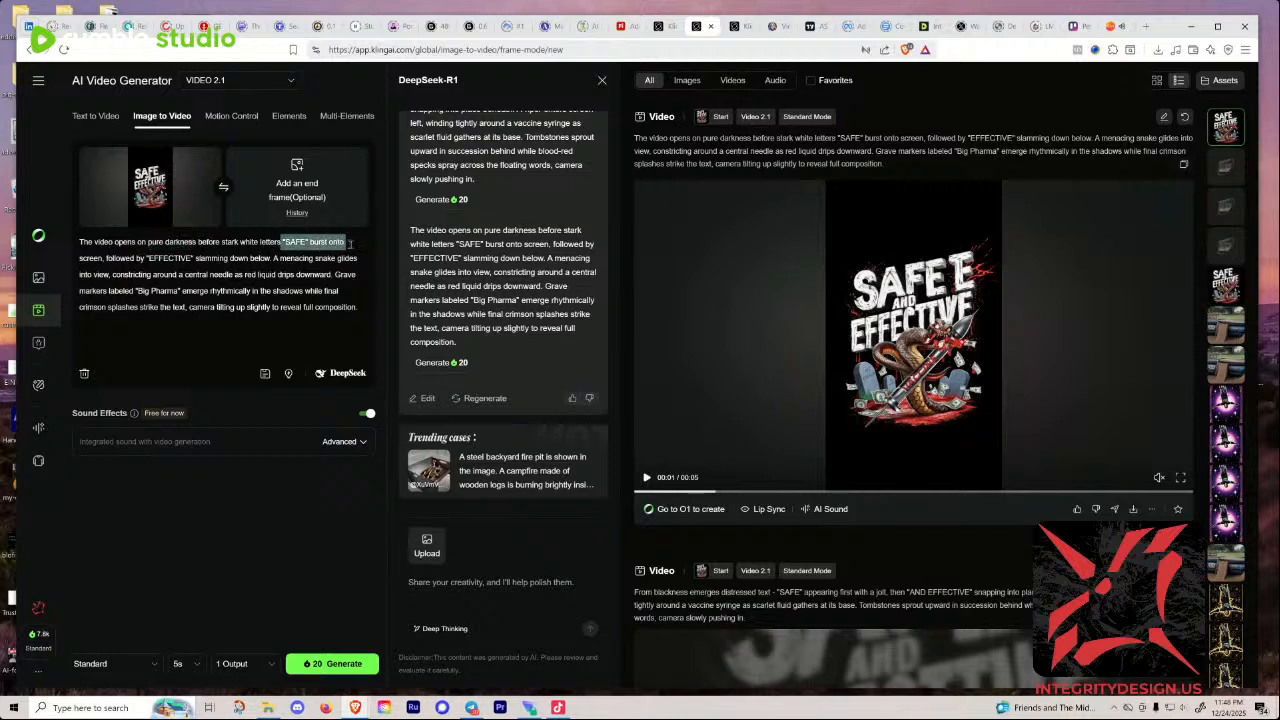
pyautogui.click(342, 245)
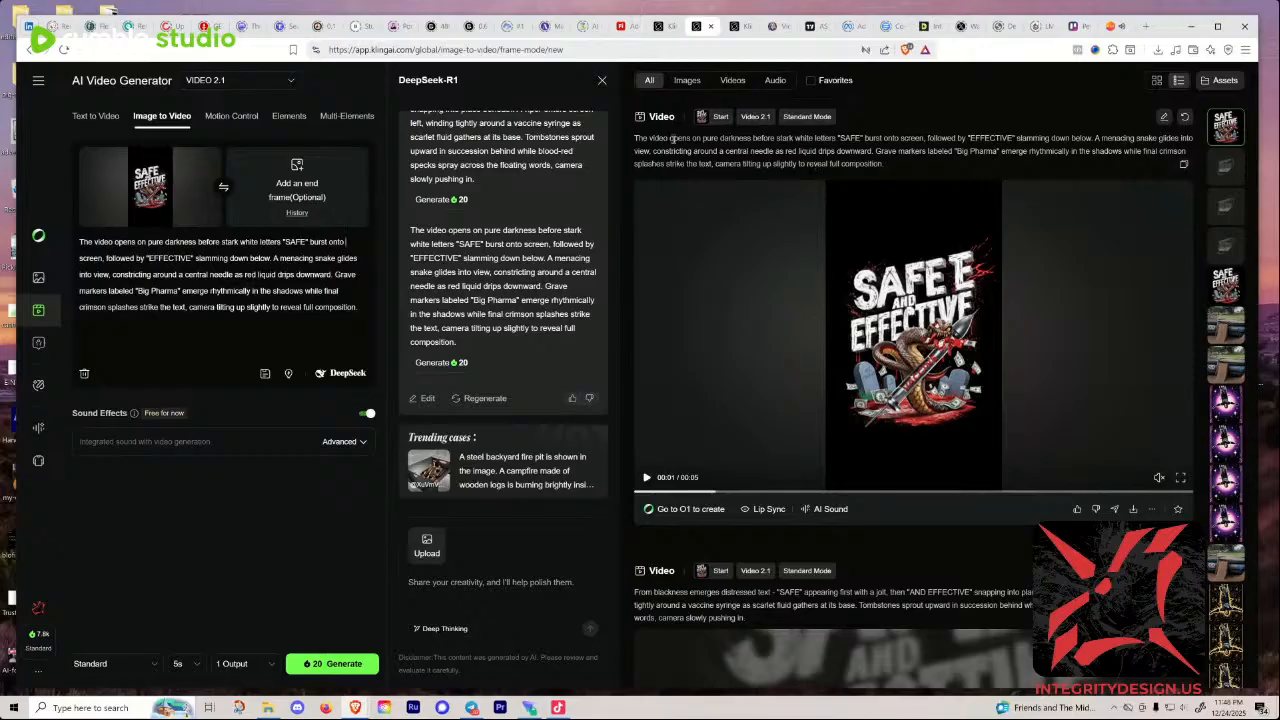
pyautogui.moveTo(634, 138); pyautogui.dragTo(915, 166)
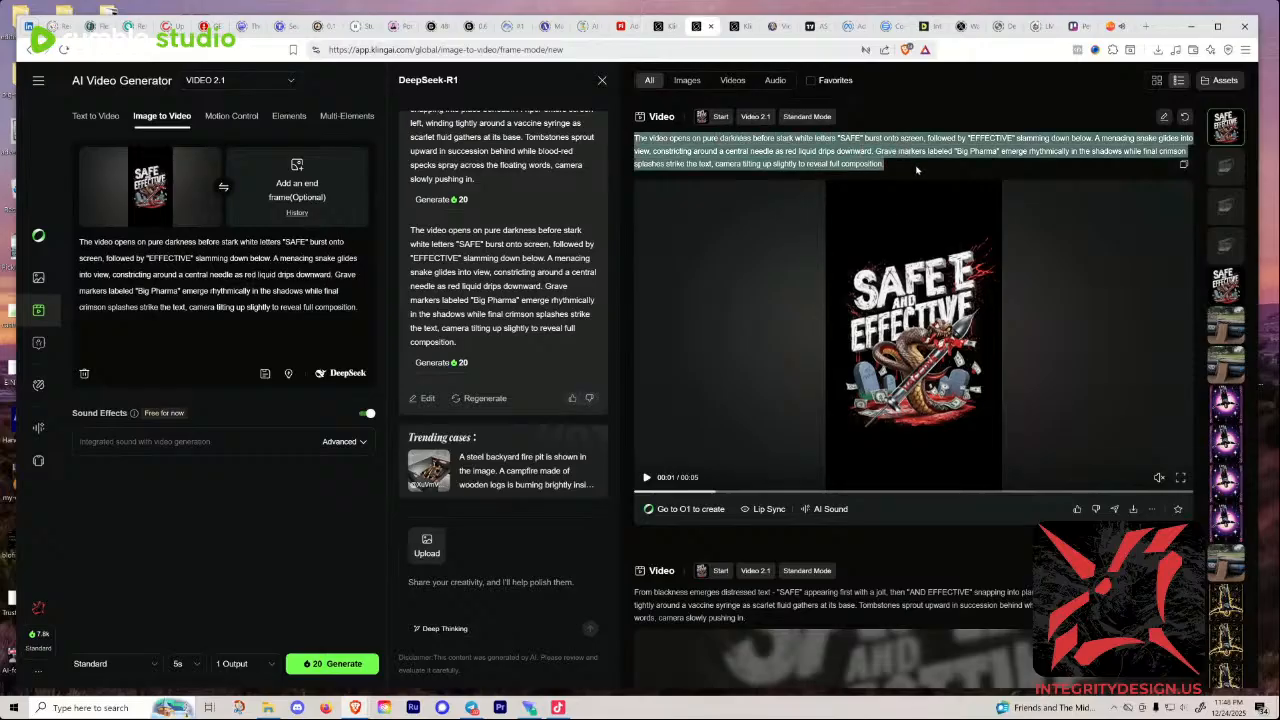
pyautogui.scroll(-4, 927, 350)
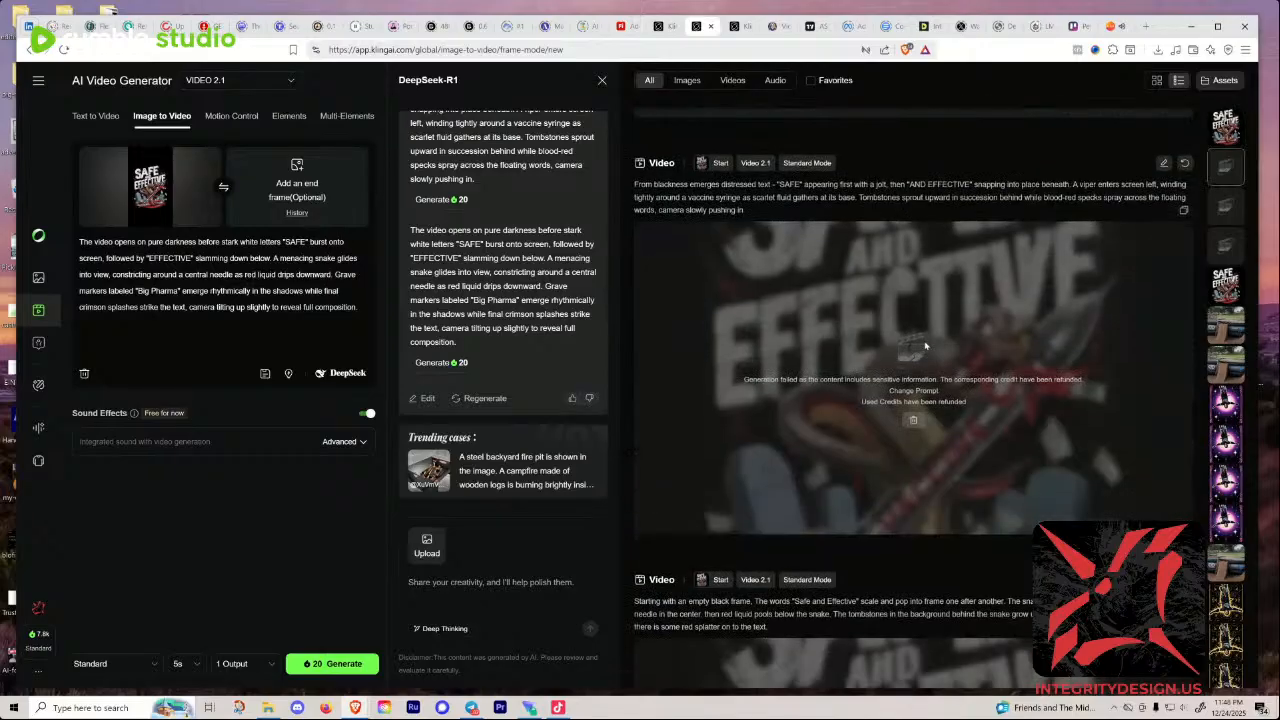
pyautogui.scroll(4, 925, 345)
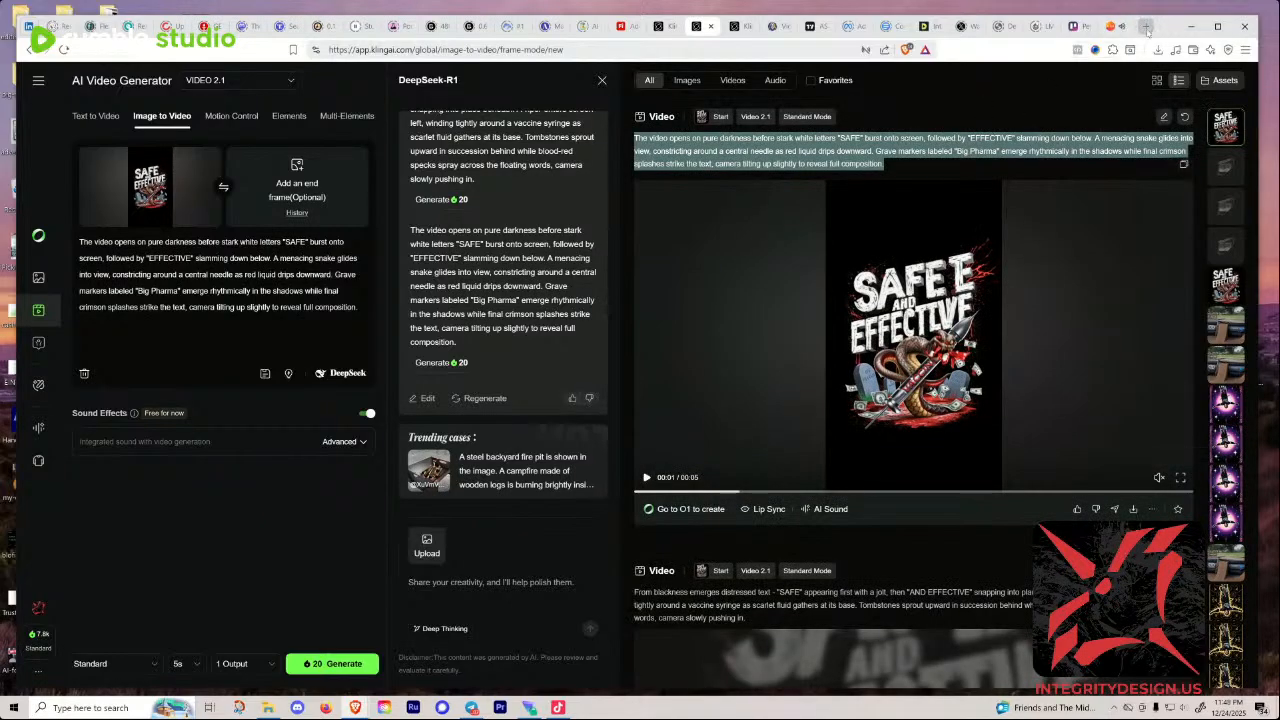
# Step: Switch to Adobe Express in a new browser tab and open the untitled December 24, 2025 project
pyautogui.click(1147, 27)
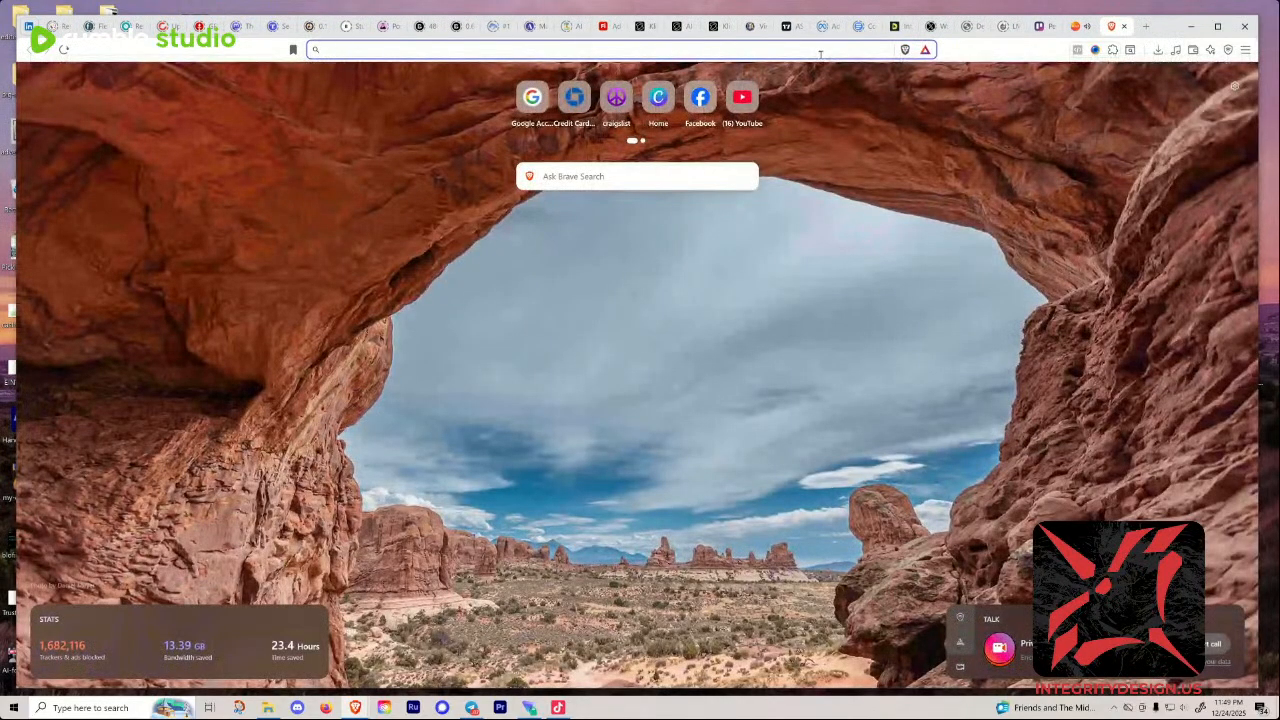
pyautogui.write('ad')
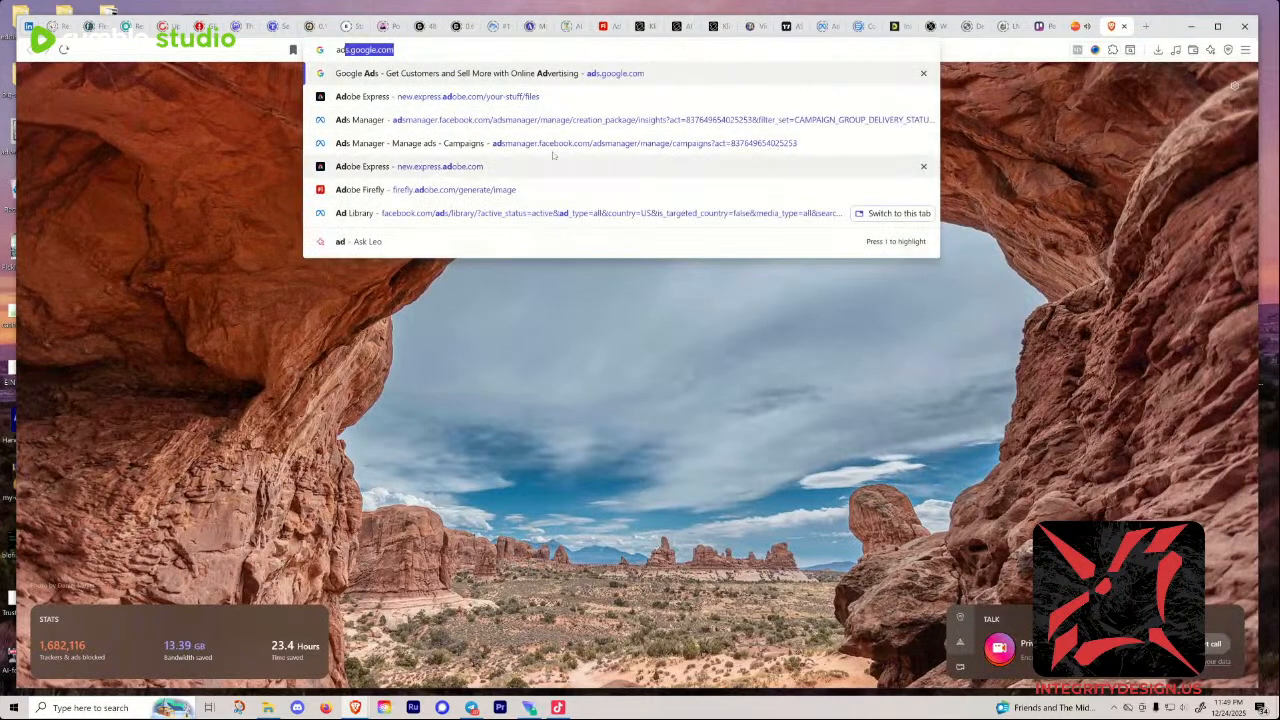
pyautogui.click(494, 97)
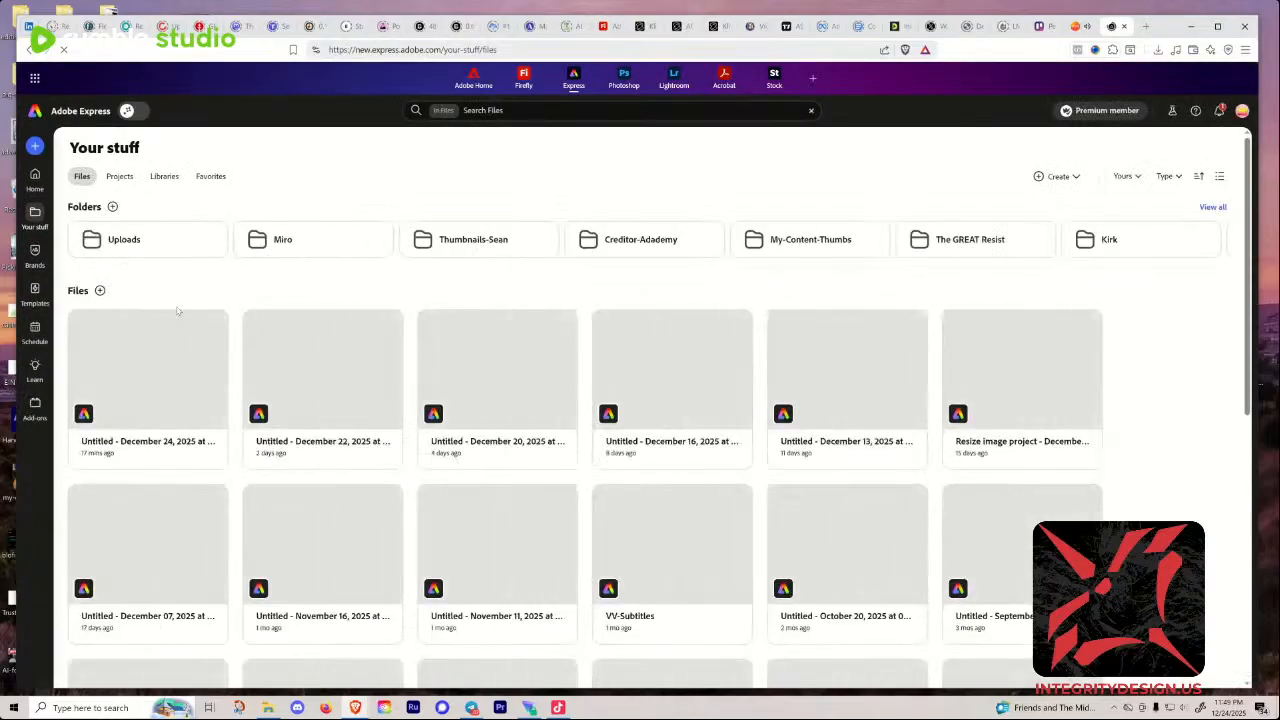
pyautogui.click(151, 369)
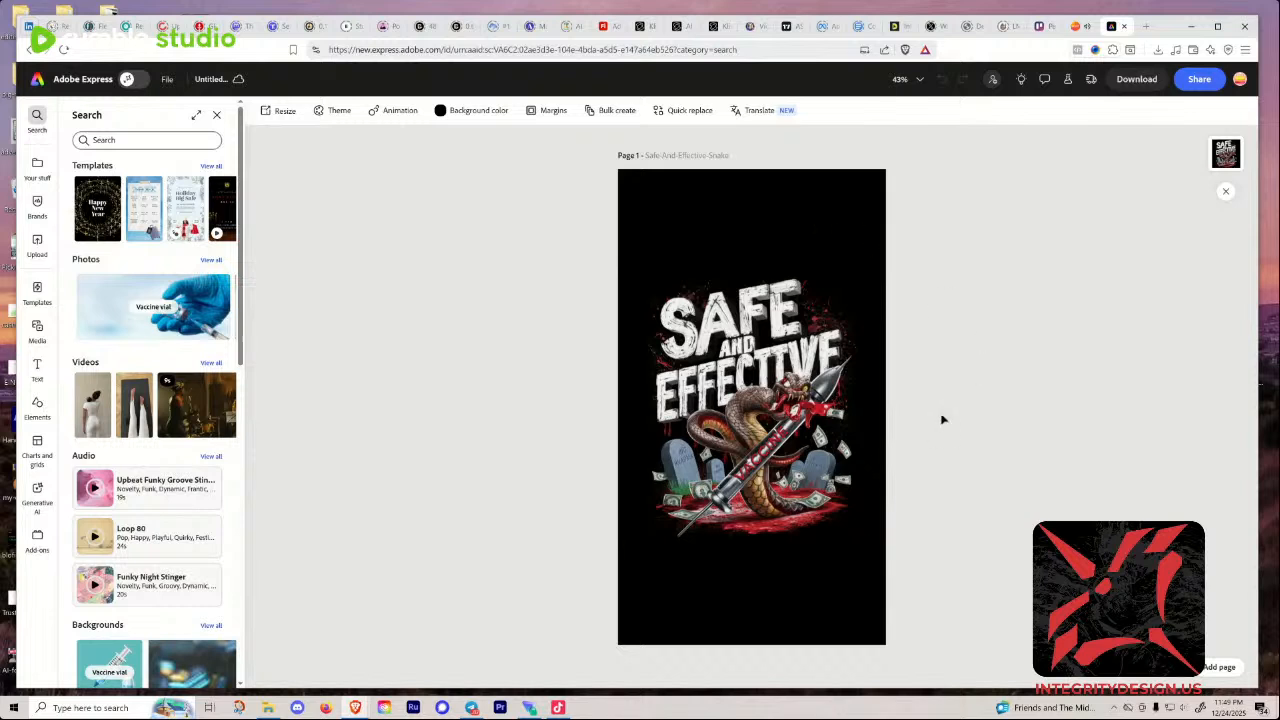
# Step: Delete the "Safe and Effective" artwork from the page, leaving only the black background
pyautogui.click(835, 438)
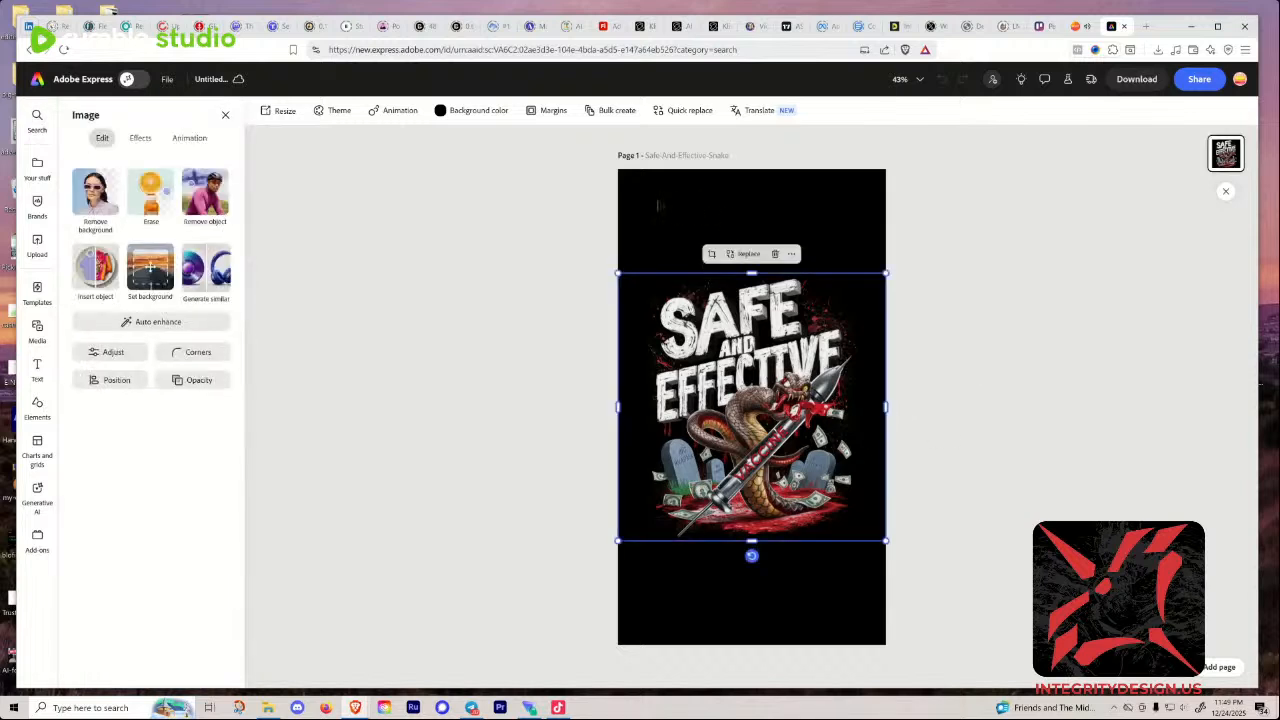
pyautogui.click(652, 204)
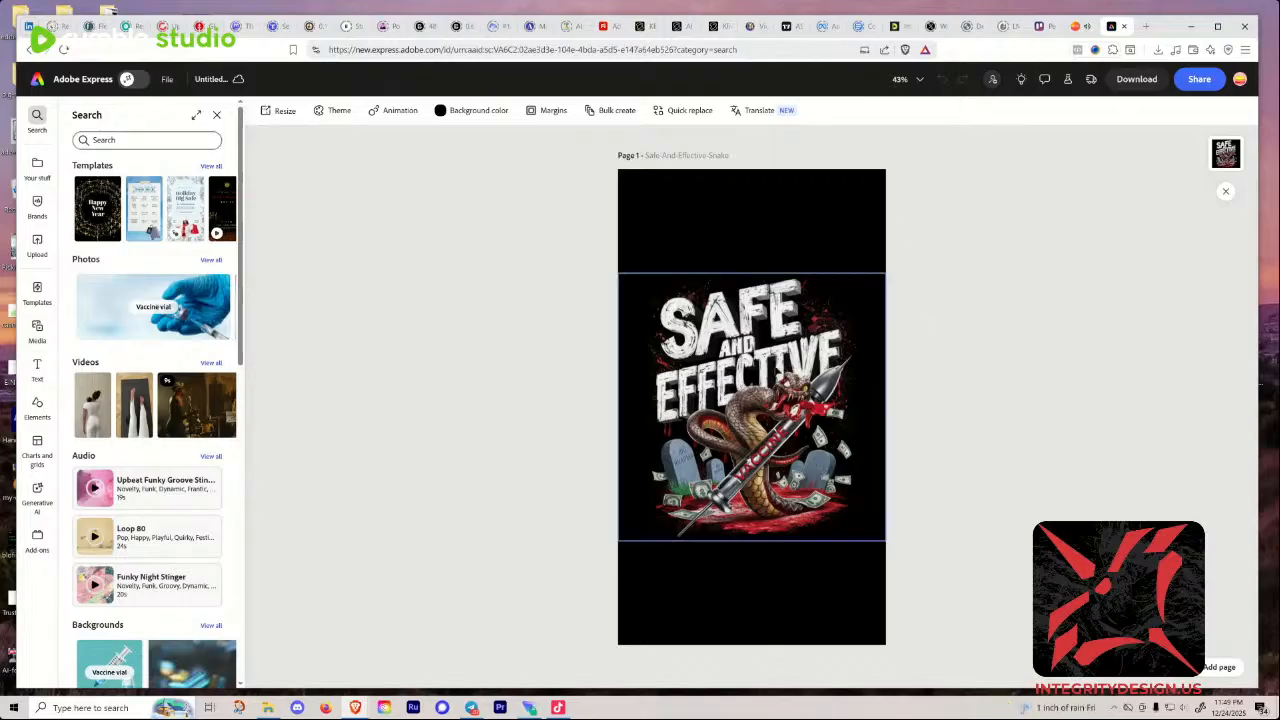
pyautogui.click(792, 366)
pyautogui.press('Delete')
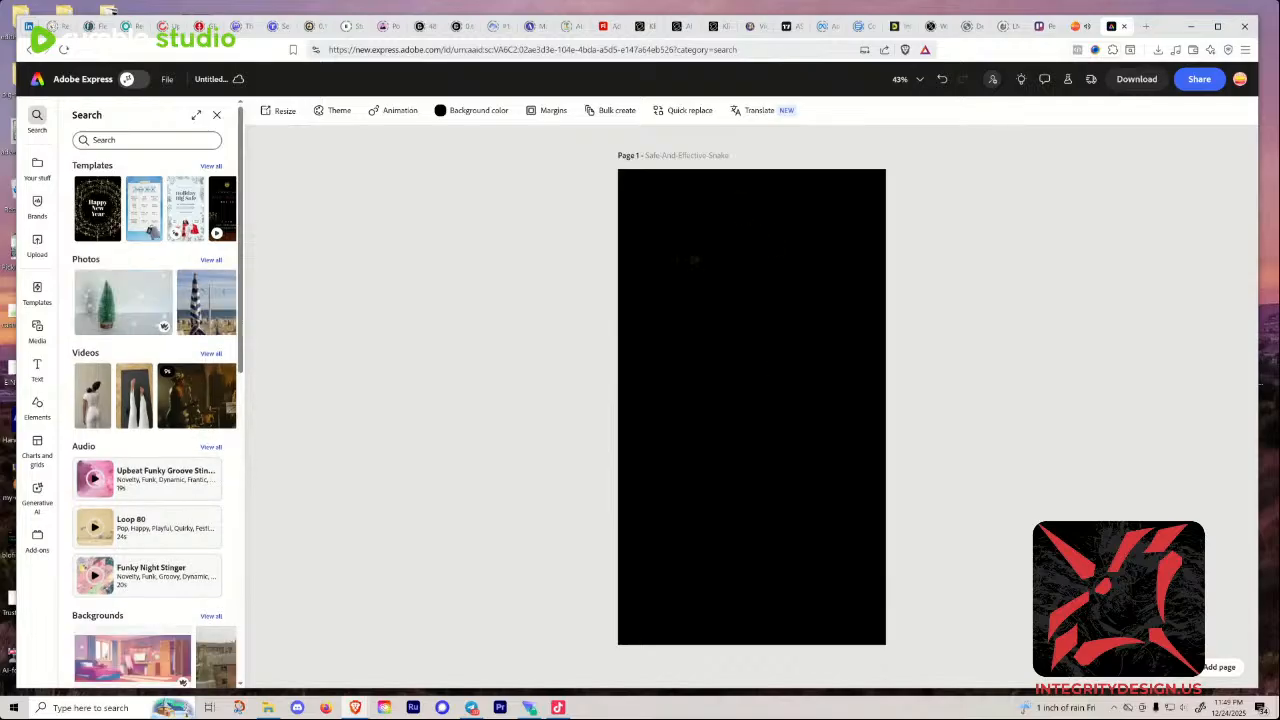
# Step: Download the blank black page as a PNG named black-frame-1, check the download and close Adobe Express
pyautogui.click(1138, 80)
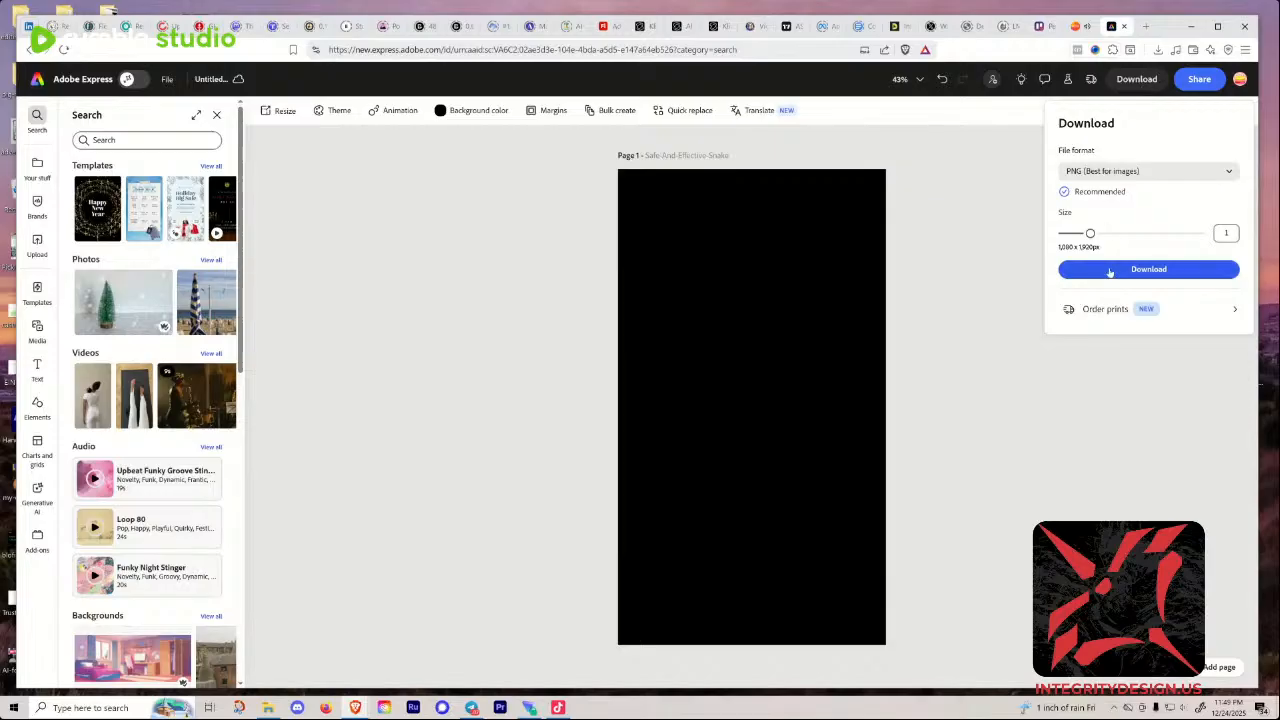
pyautogui.click(1111, 270)
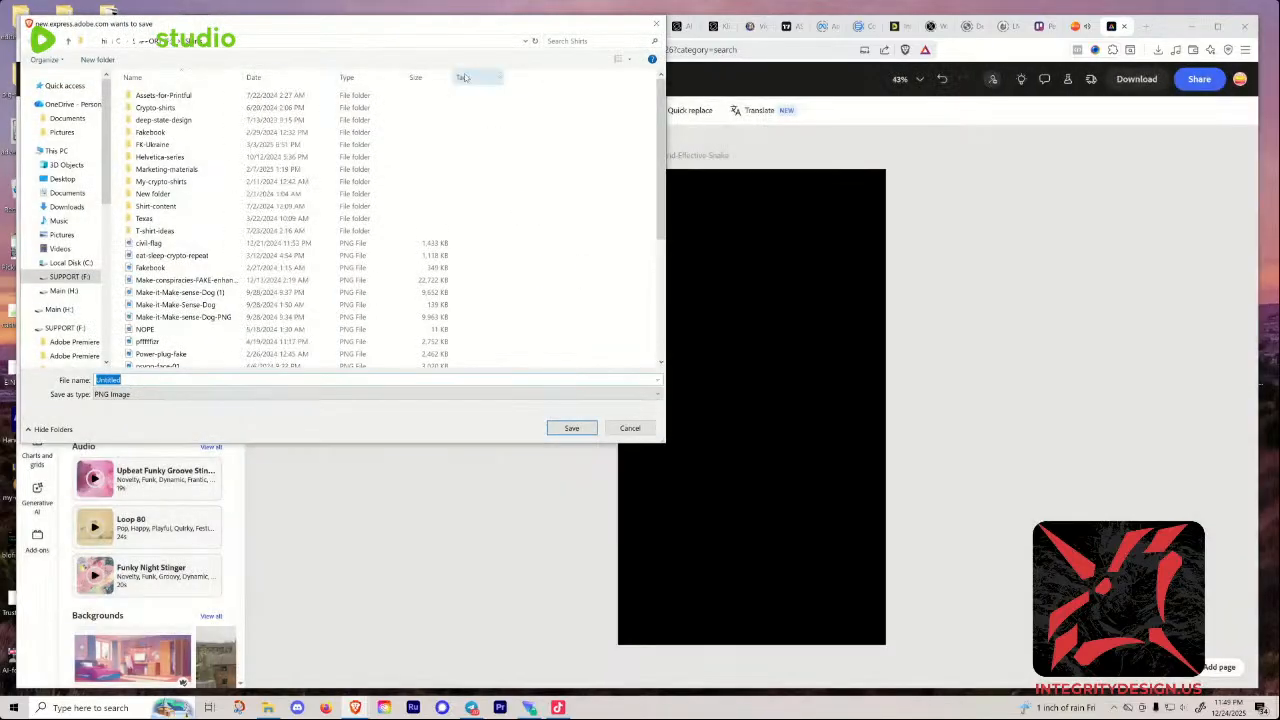
pyautogui.moveTo(465, 27); pyautogui.dragTo(97, 372)
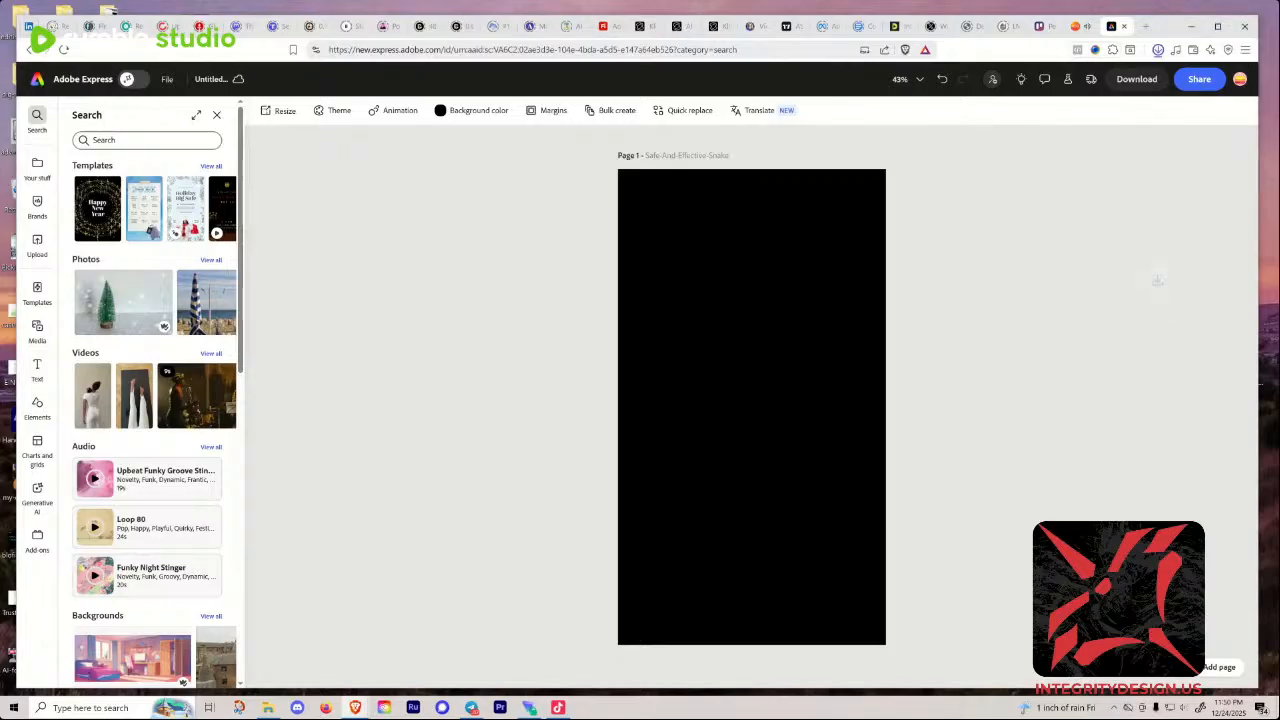
pyautogui.click(1158, 50)
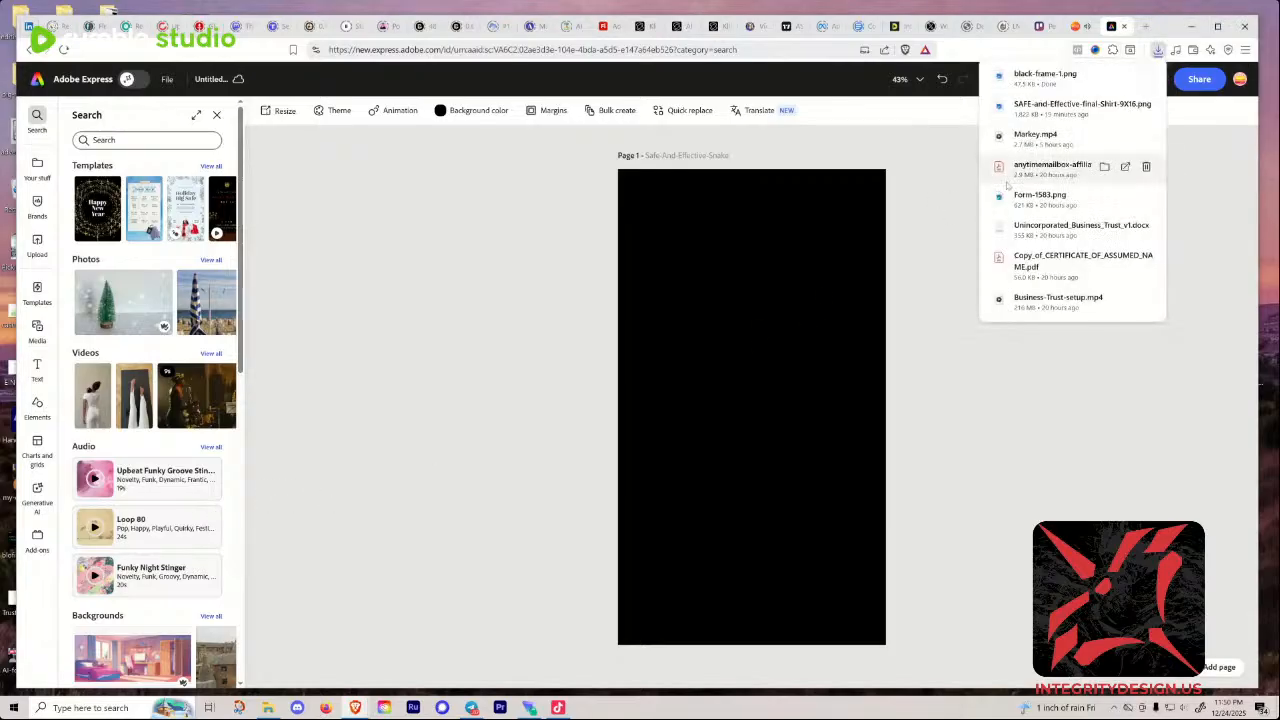
pyautogui.click(1124, 27)
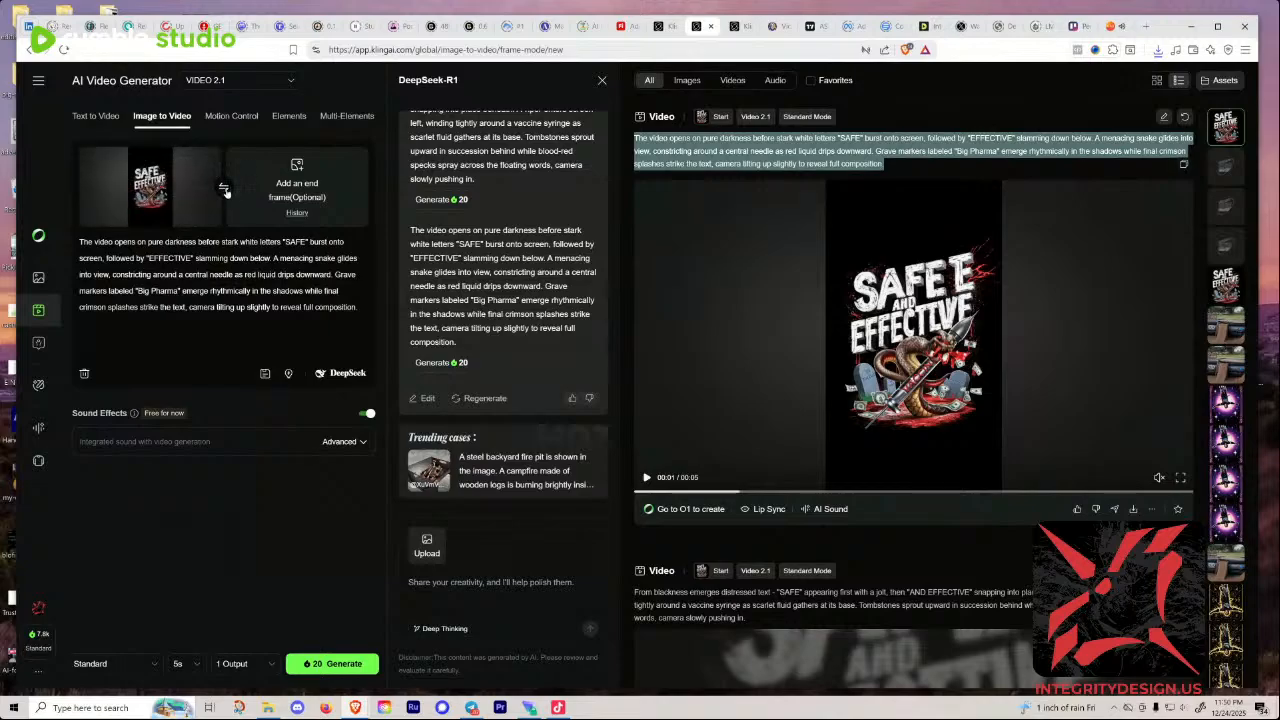
# Step: In Kling AI, swap the artwork to the end frame and upload the black frame image as the start frame
pyautogui.click(224, 189)
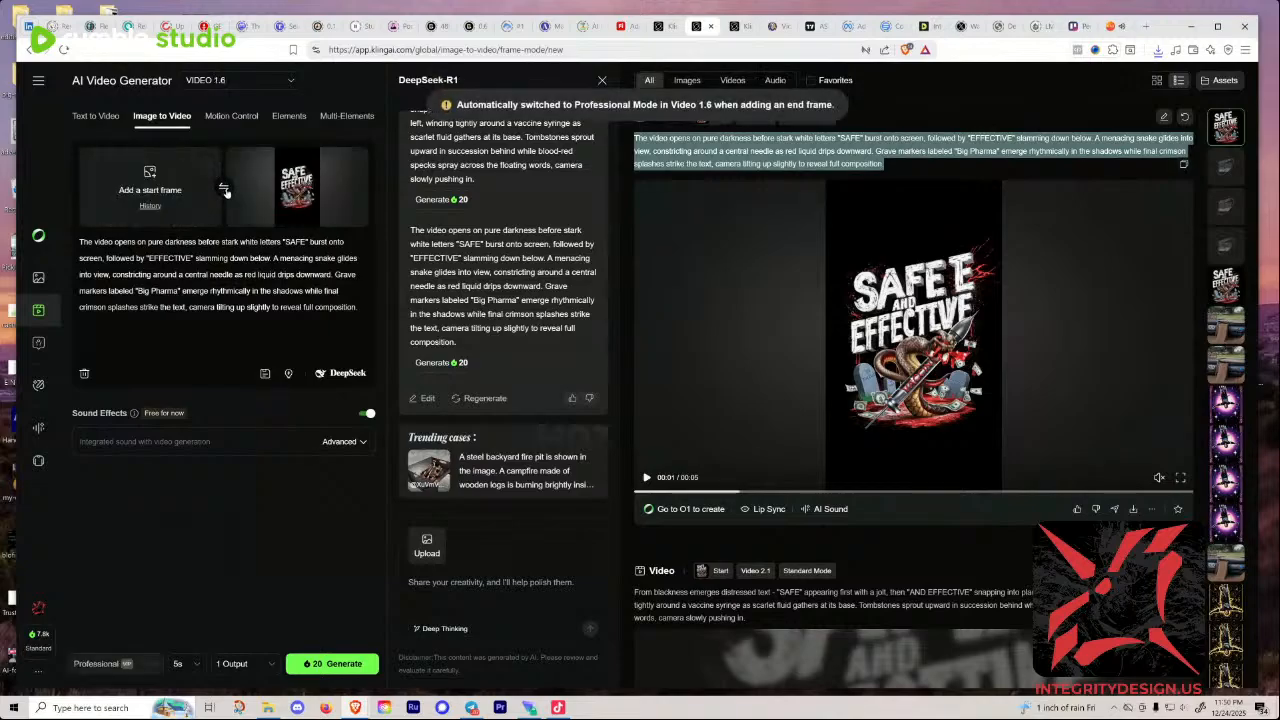
pyautogui.click(150, 178)
pyautogui.moveTo(458, 27); pyautogui.dragTo(0, 404)
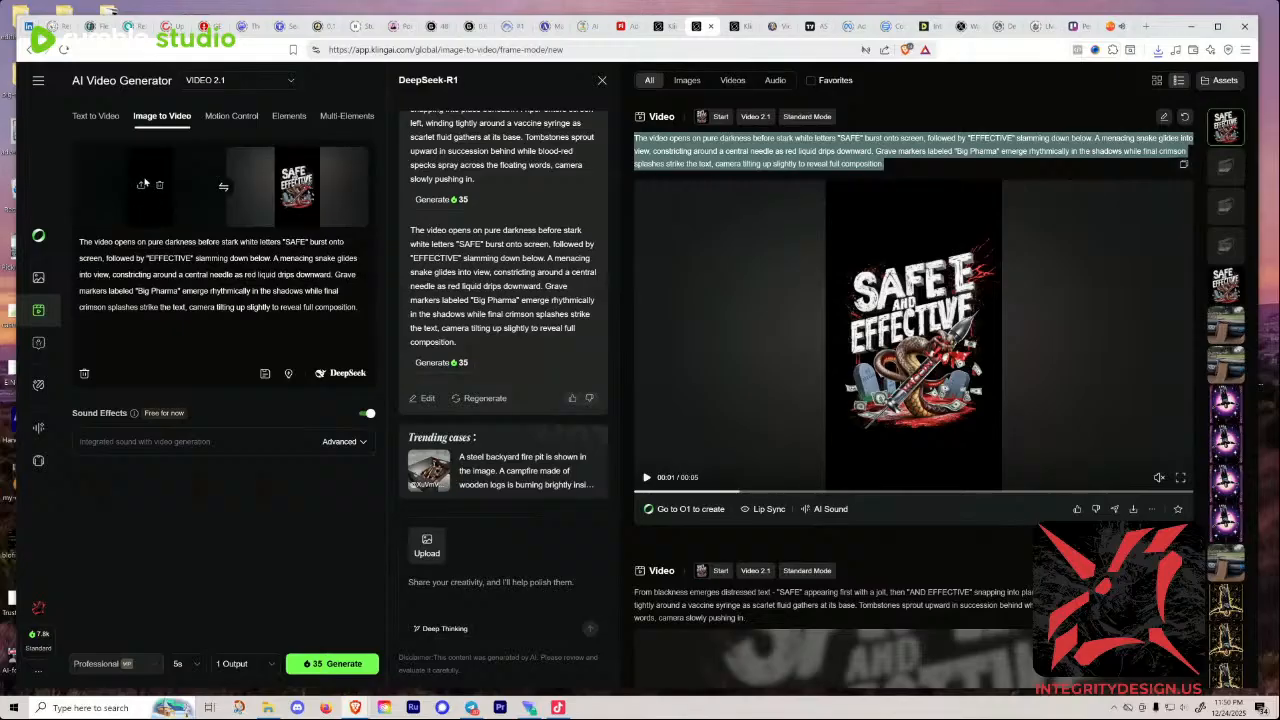
# Step: Review the prompt and available video models, keep VIDEO 2.1, and generate a 5s Professional video from the two frames
pyautogui.moveTo(79, 242); pyautogui.dragTo(327, 243)
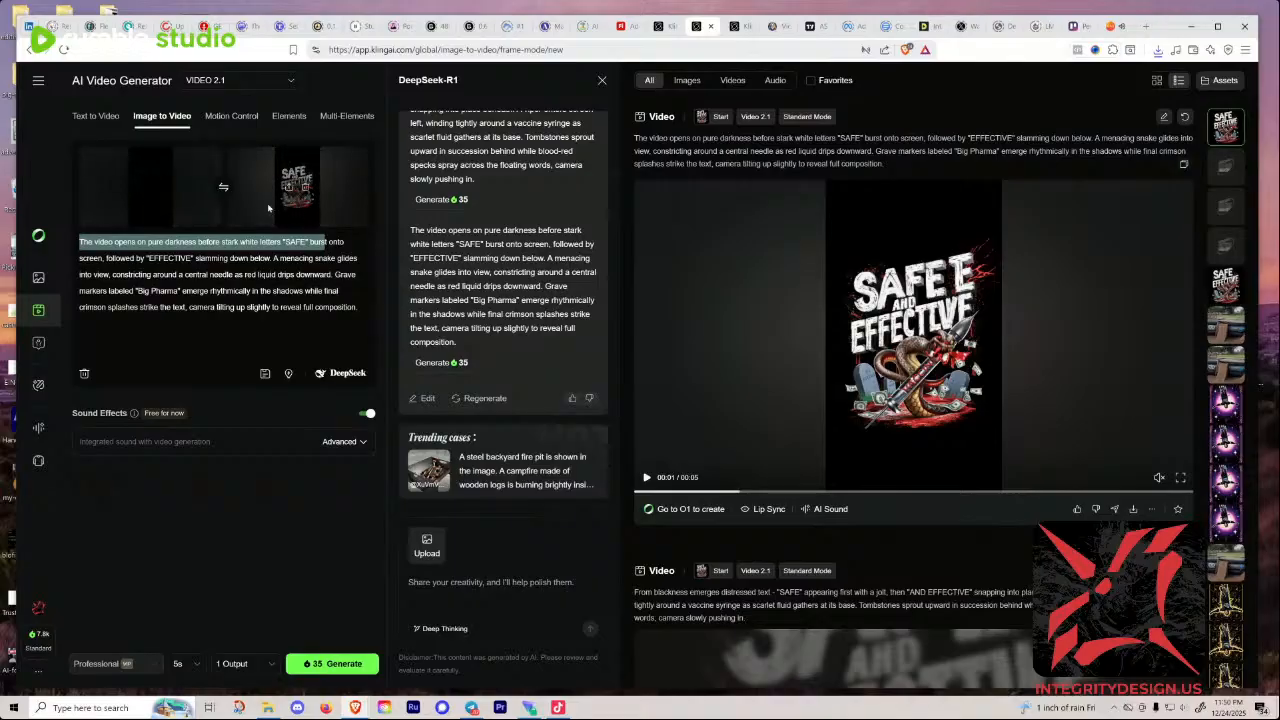
pyautogui.click(351, 341)
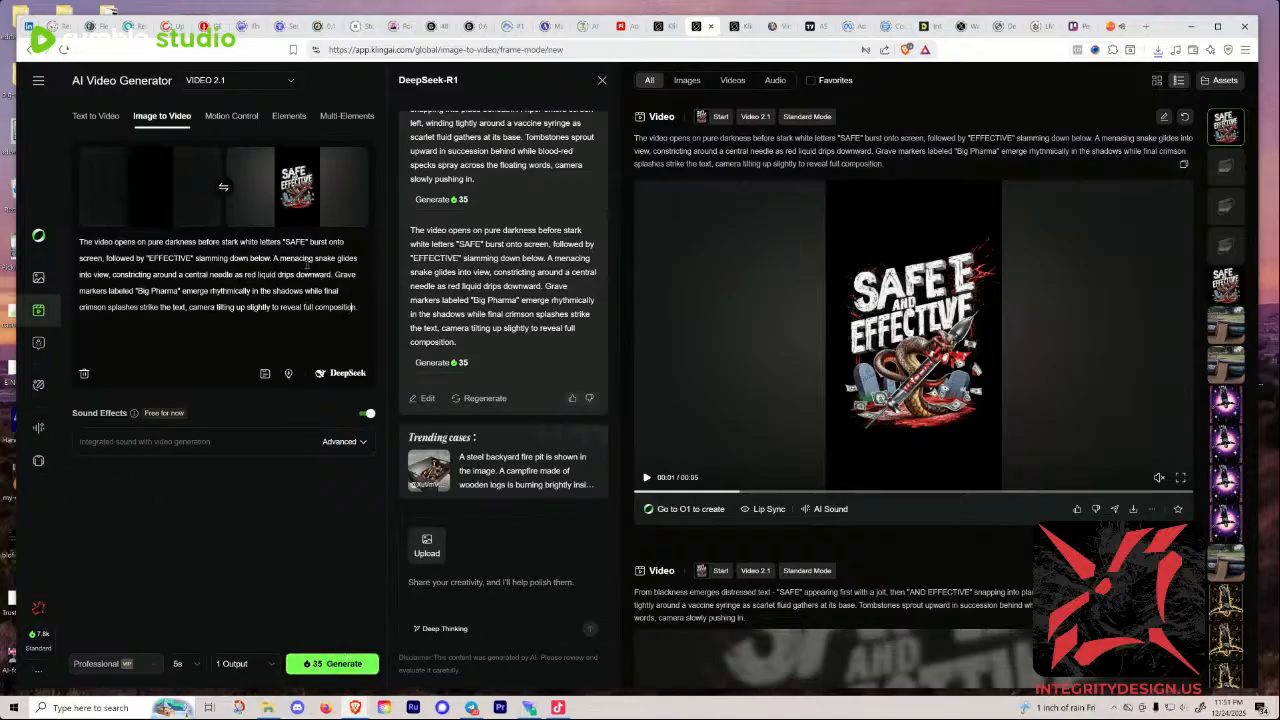
pyautogui.click(292, 84)
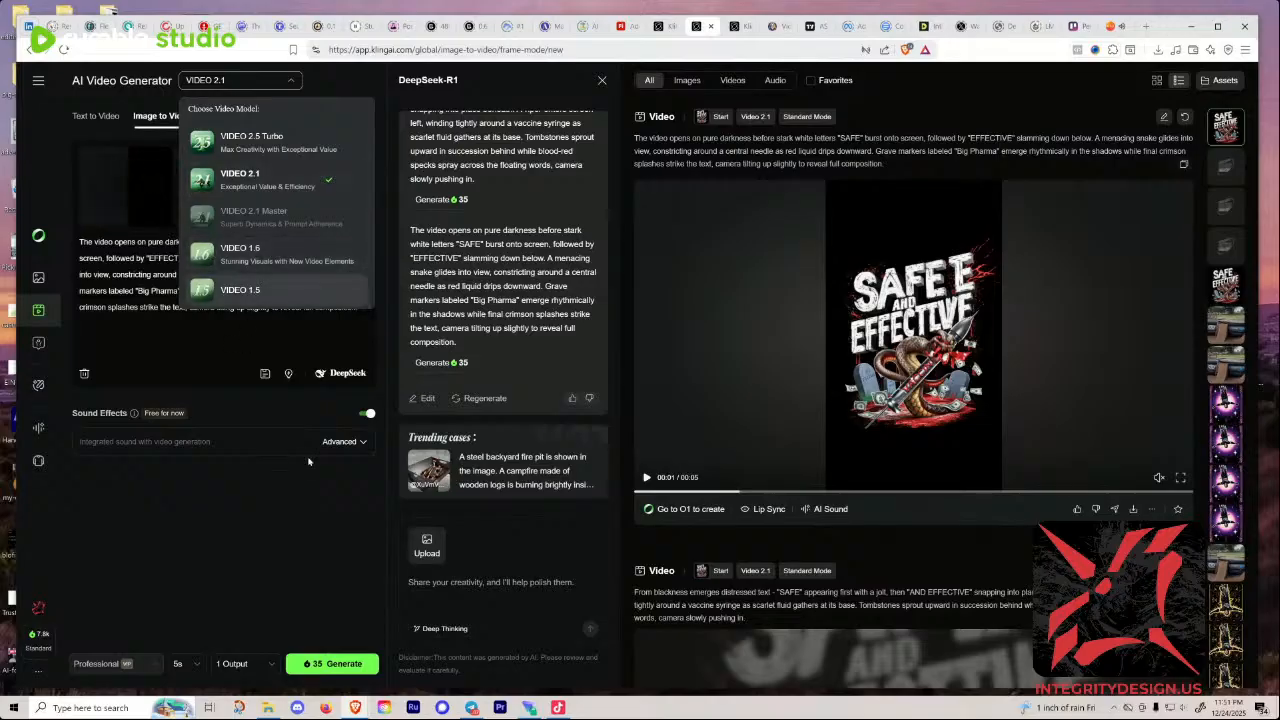
pyautogui.click(307, 415)
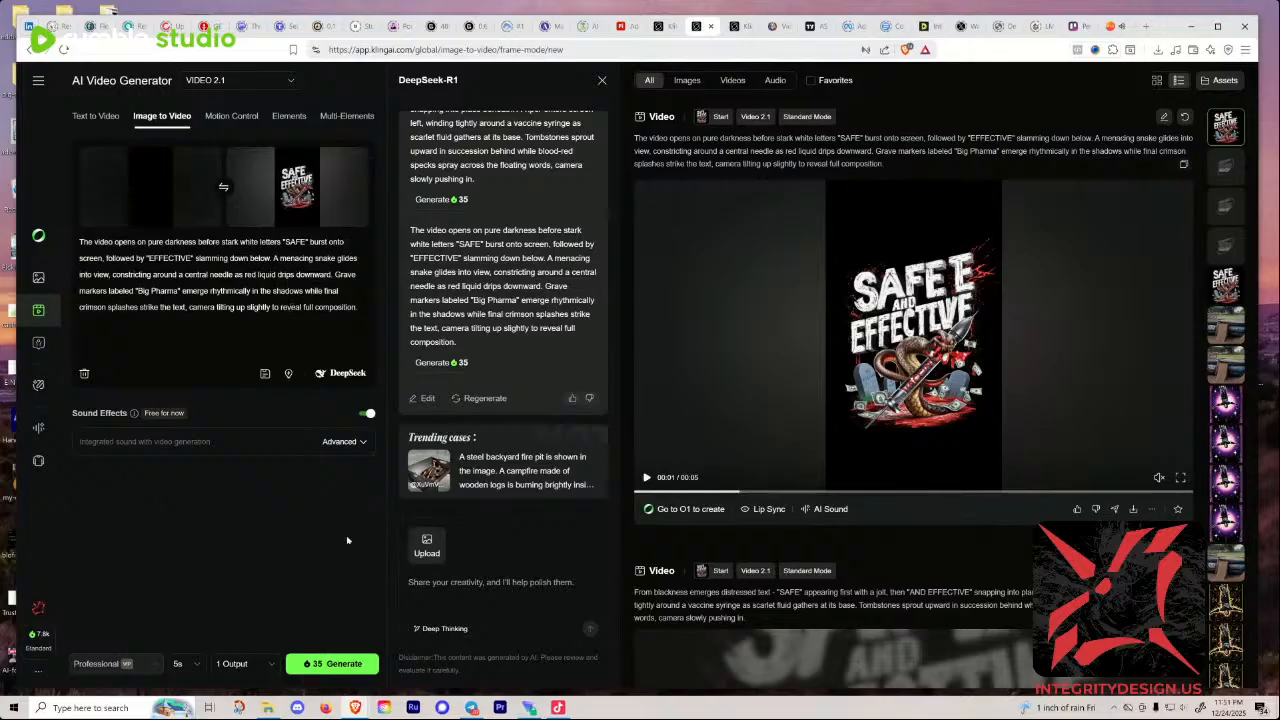
pyautogui.click(350, 664)
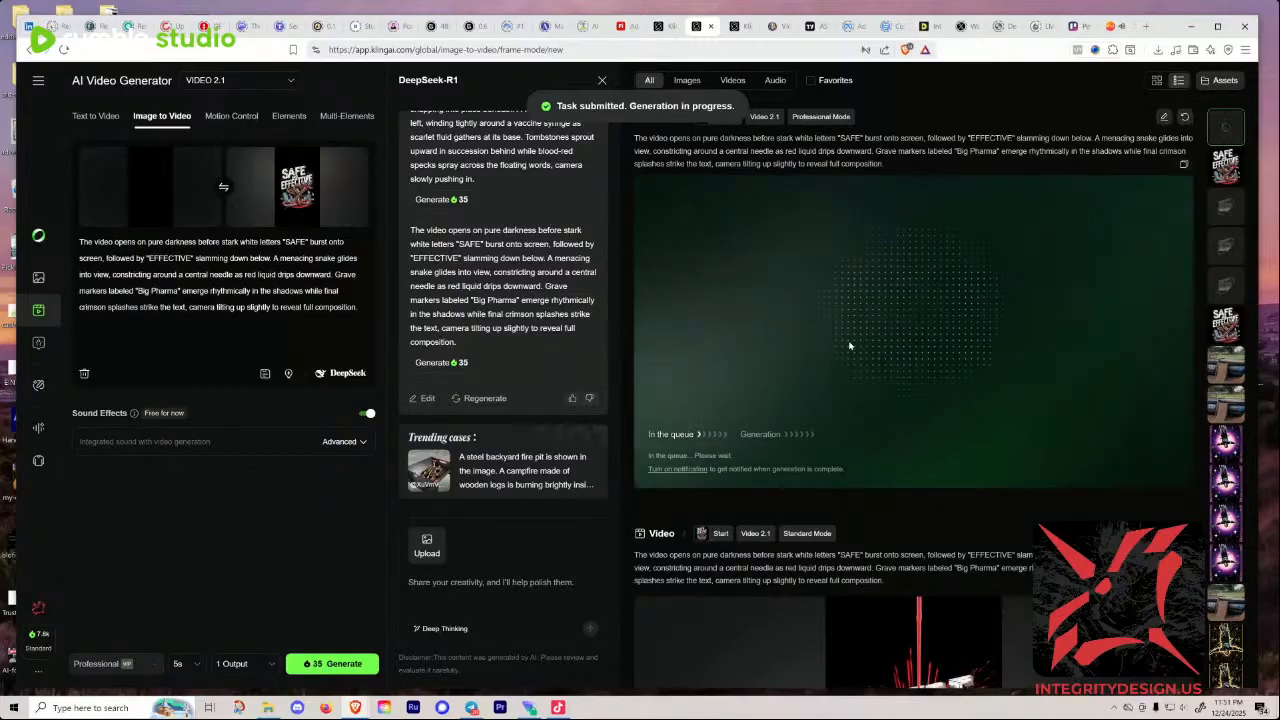
# Step: Look back through the earlier generations and replay the previous Standard Mode video, opening and closing its detail view
pyautogui.scroll(-6, 850, 400)
pyautogui.scroll(-1, 848, 445)
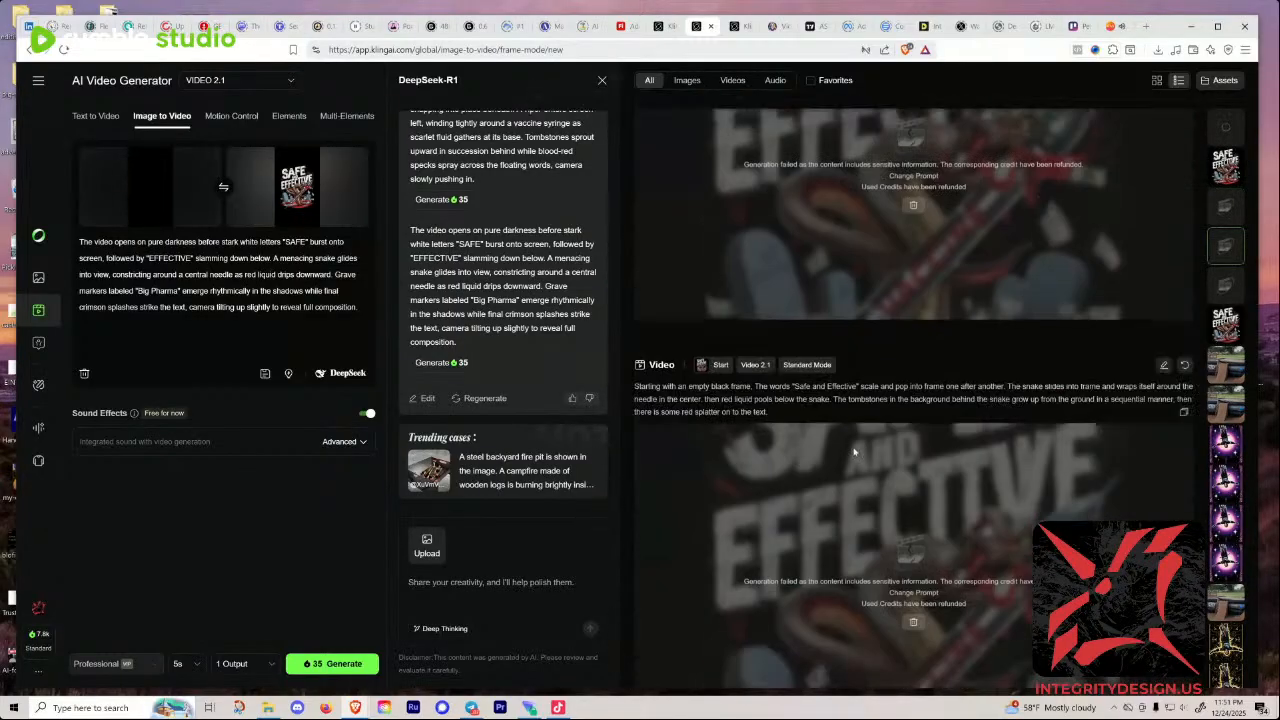
pyautogui.scroll(6, 843, 470)
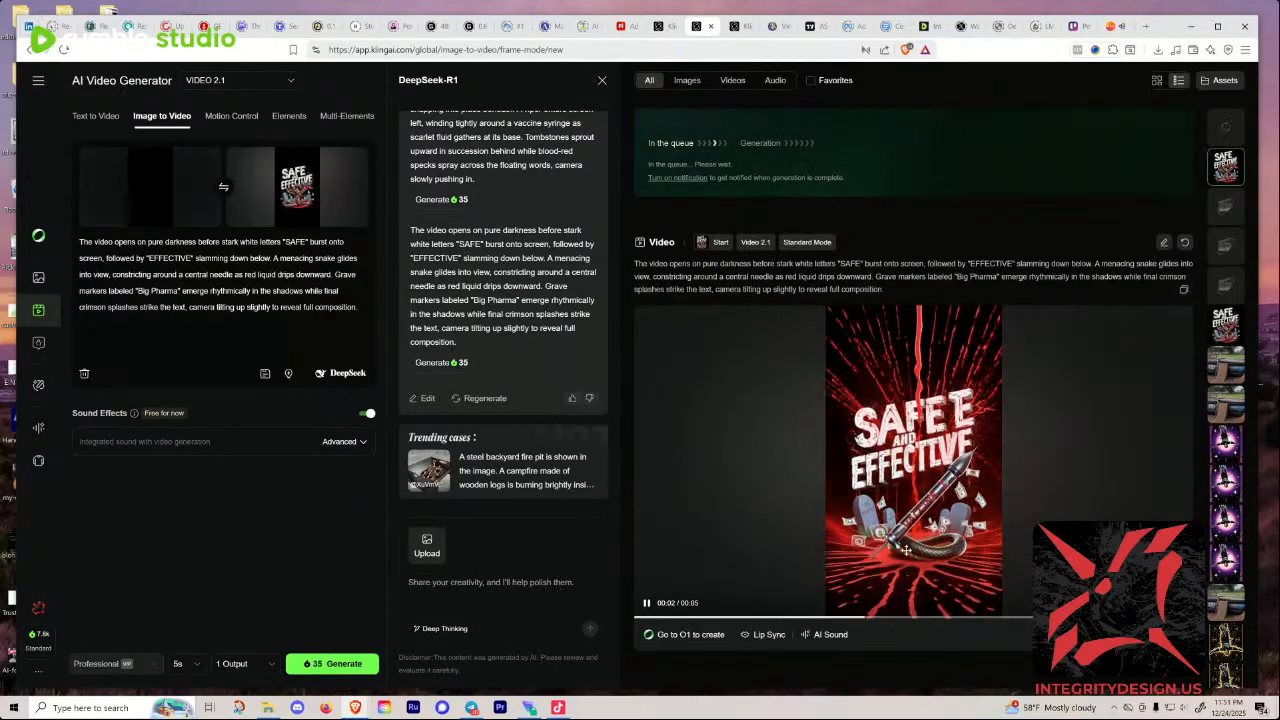
pyautogui.click(870, 562)
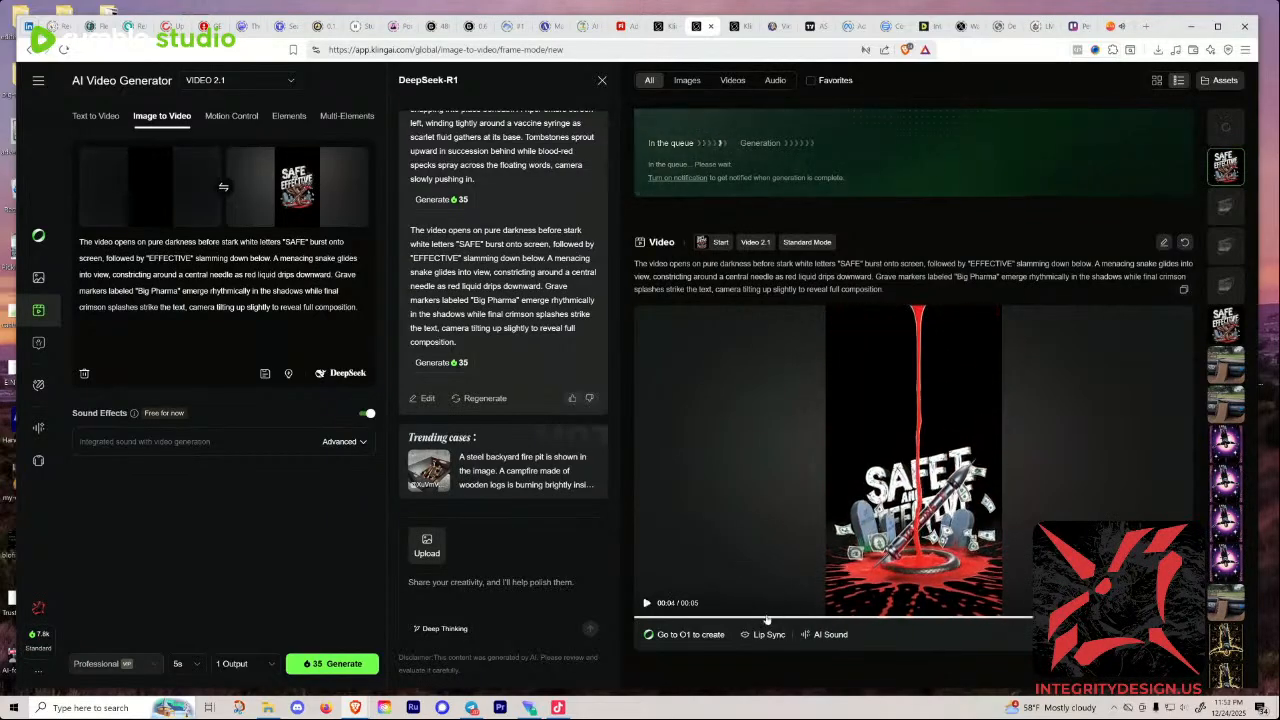
pyautogui.click(870, 562)
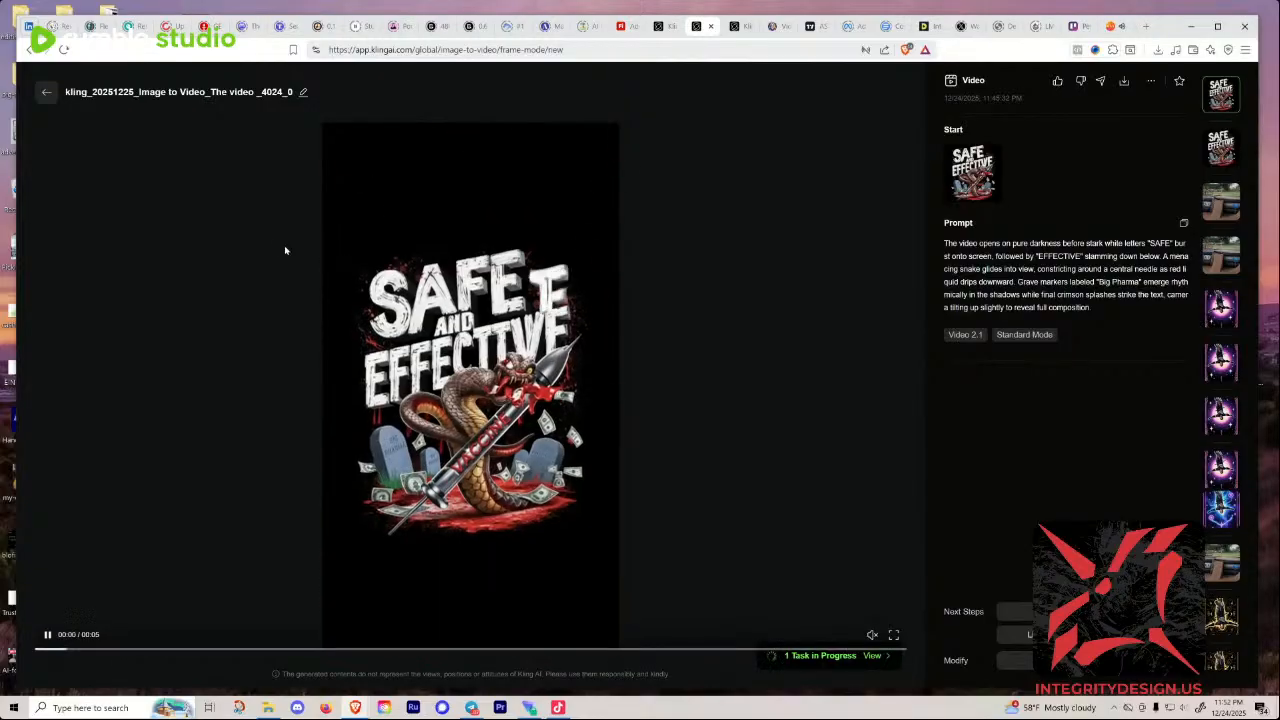
pyautogui.click(46, 92)
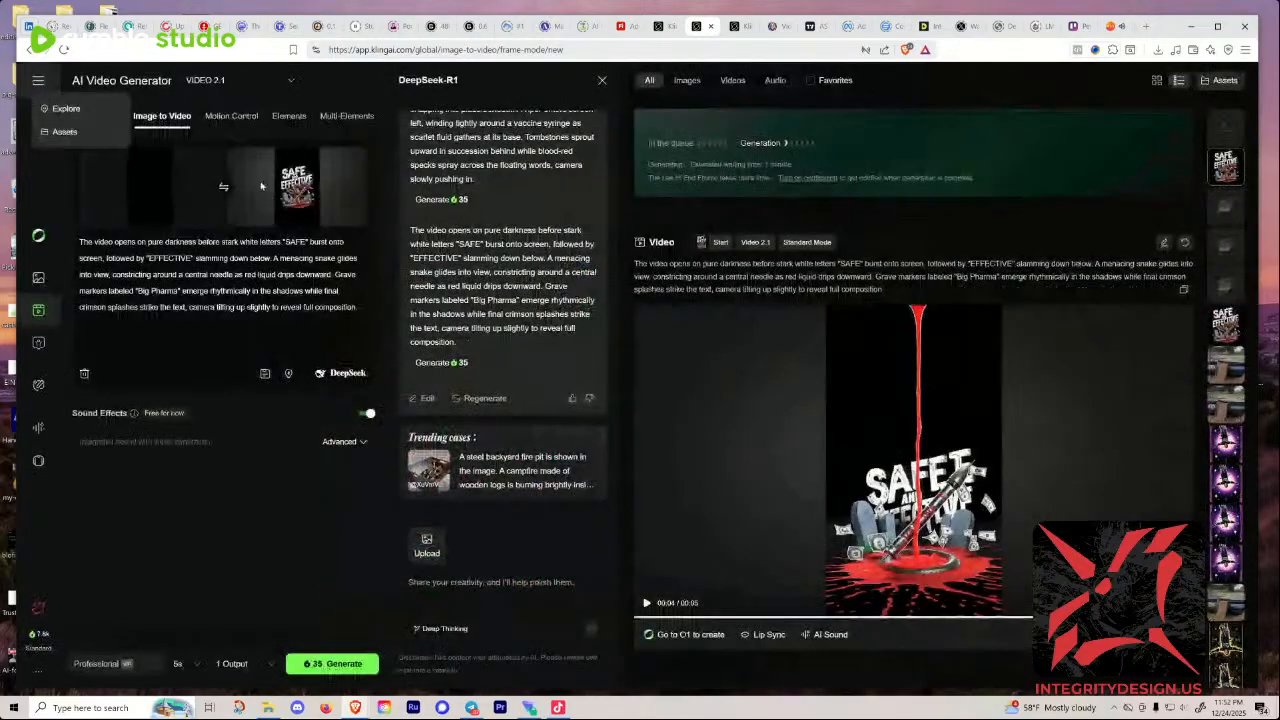
# Step: Read through the DeepSeek prompt suggestions and the prompts of the earlier generations while the new video renders
pyautogui.scroll(3, 775, 288)
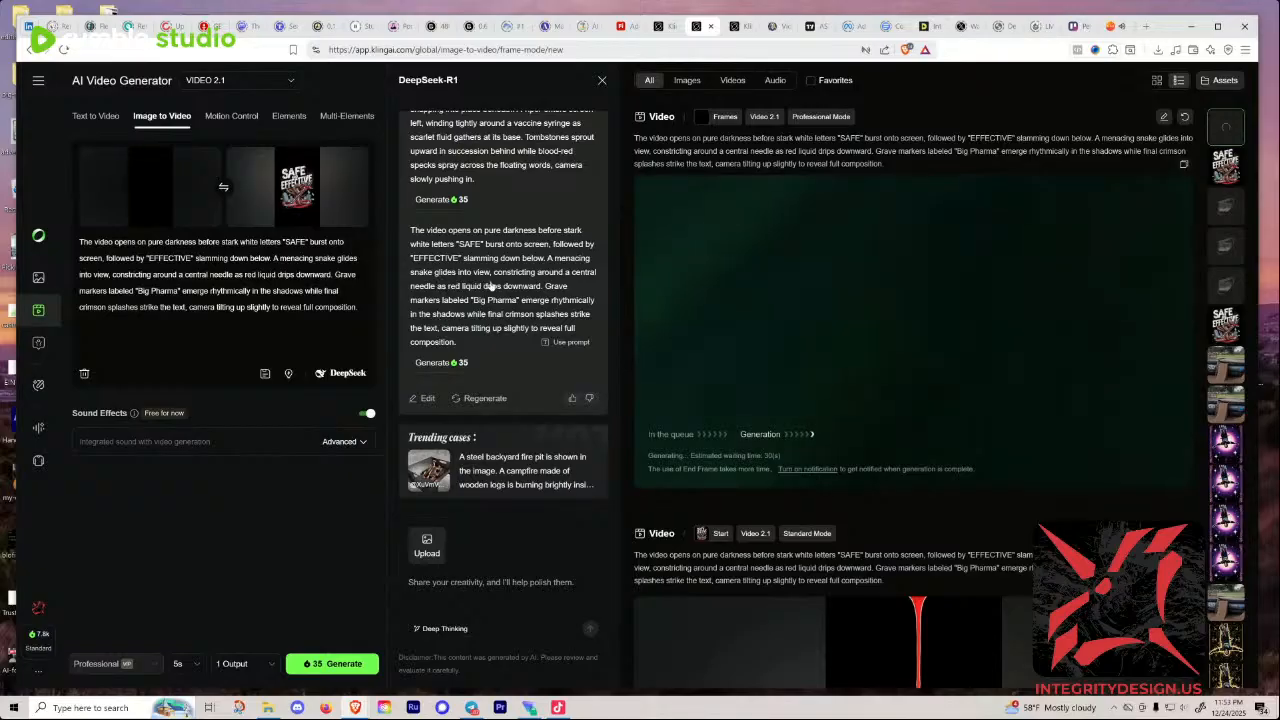
pyautogui.scroll(1, 491, 286)
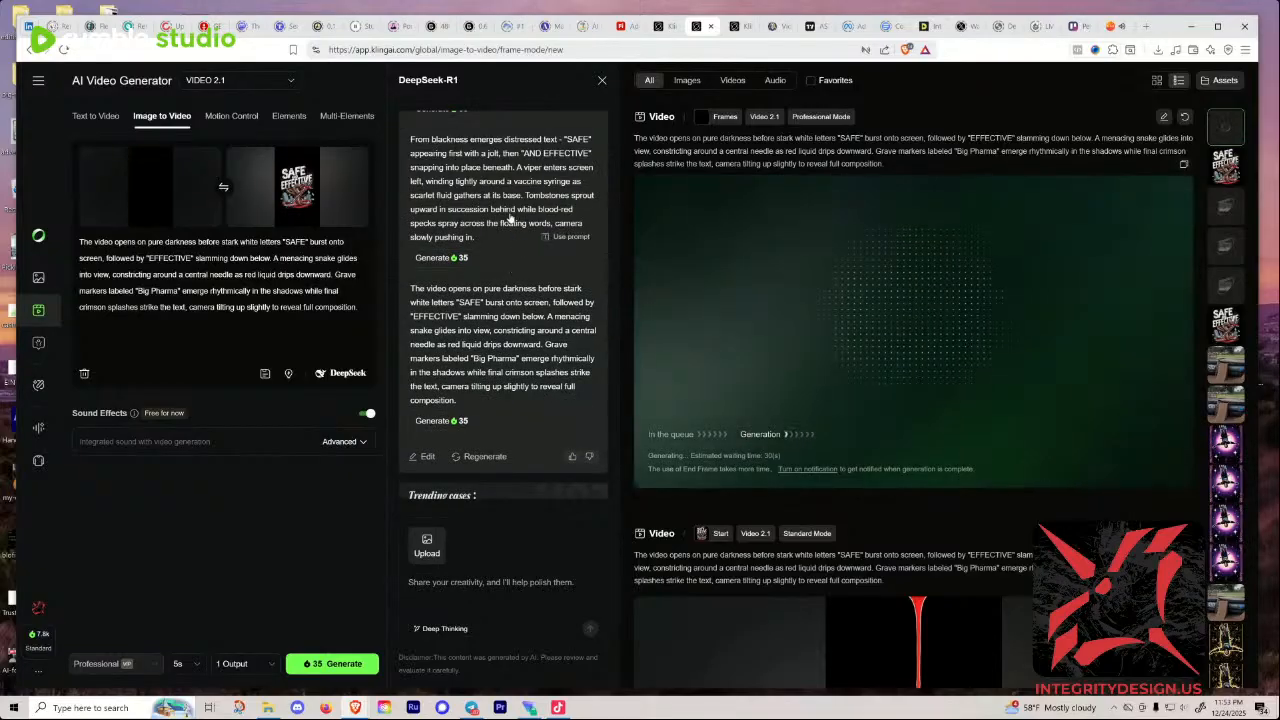
pyautogui.scroll(2, 510, 218)
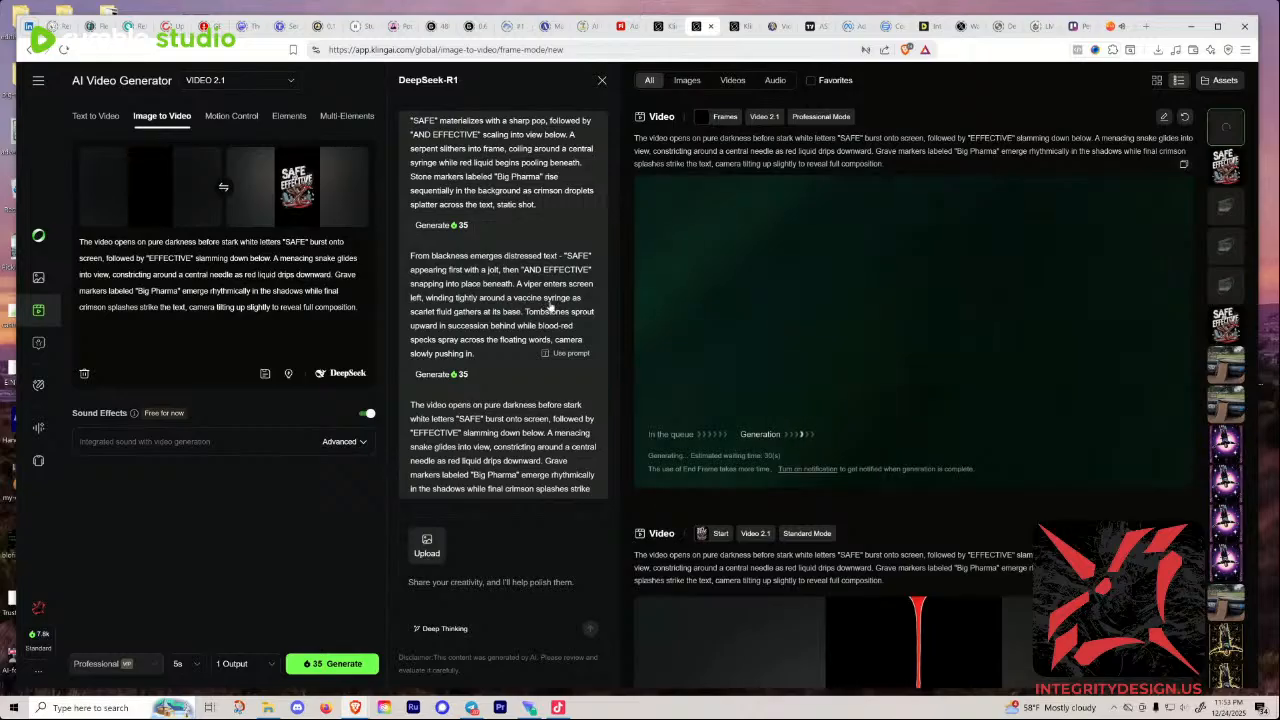
pyautogui.scroll(-1, 560, 306)
pyautogui.scroll(-3, 563, 306)
pyautogui.scroll(-5, 763, 340)
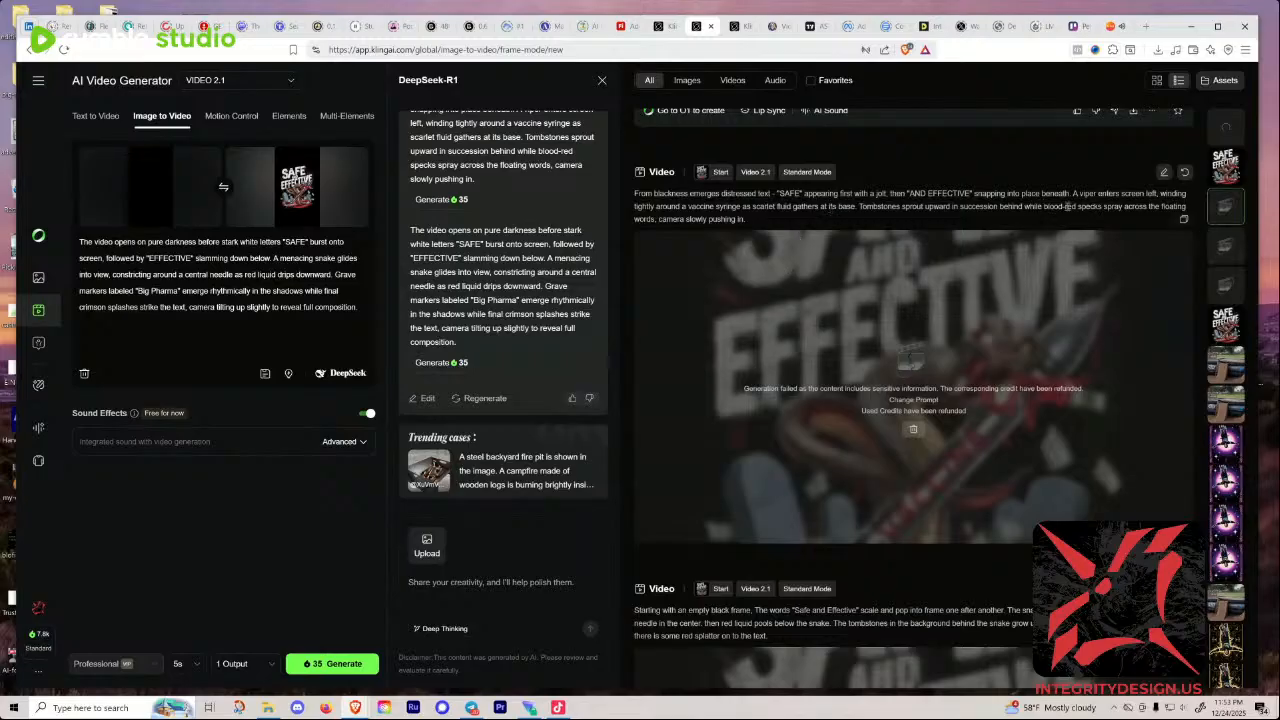
pyautogui.moveTo(687, 208); pyautogui.dragTo(741, 207)
pyautogui.click(692, 210)
pyautogui.scroll(10, 832, 290)
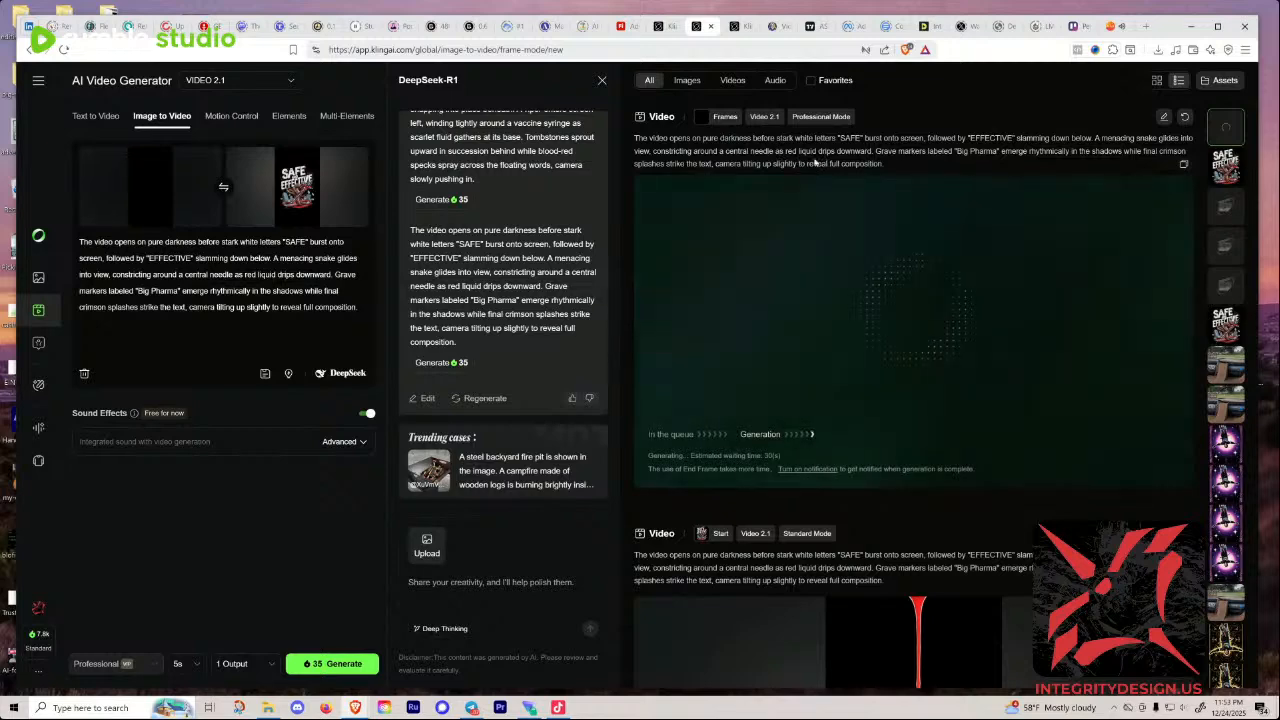
# Step: Close the DeepSeek suggestions and replay the new Professional Mode video, checking its extra options
pyautogui.click(601, 81)
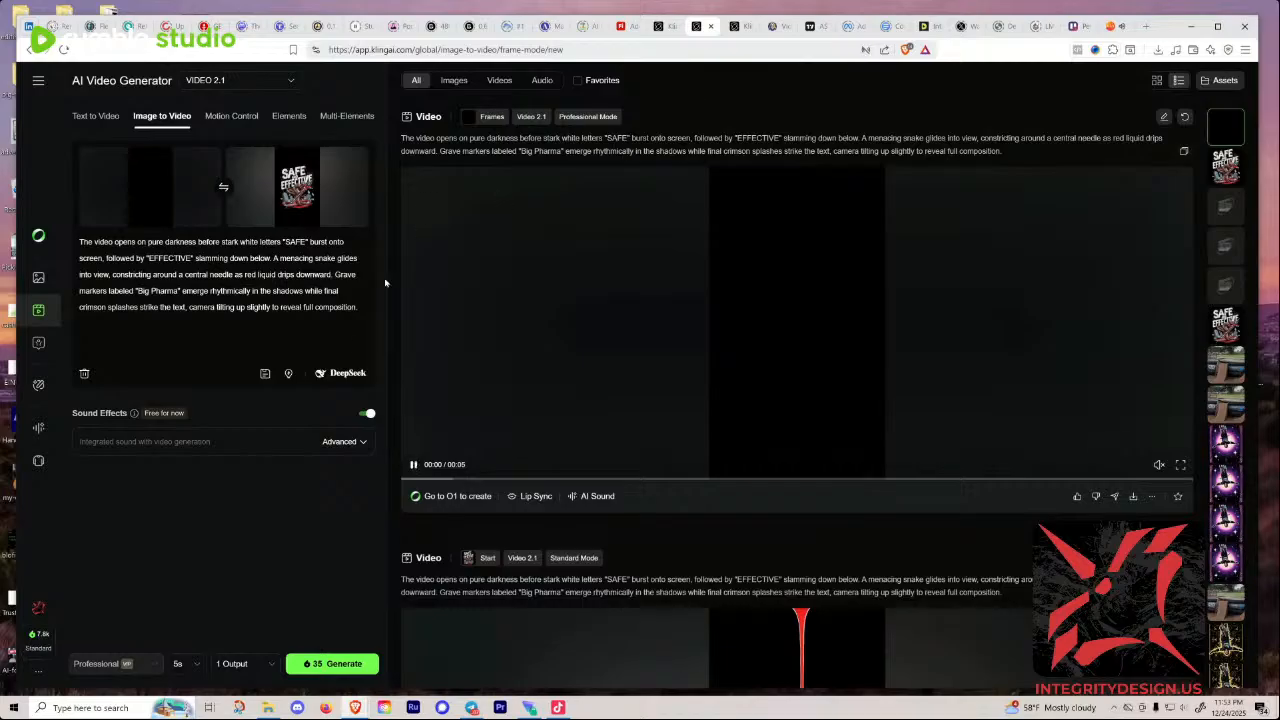
pyautogui.click(413, 465)
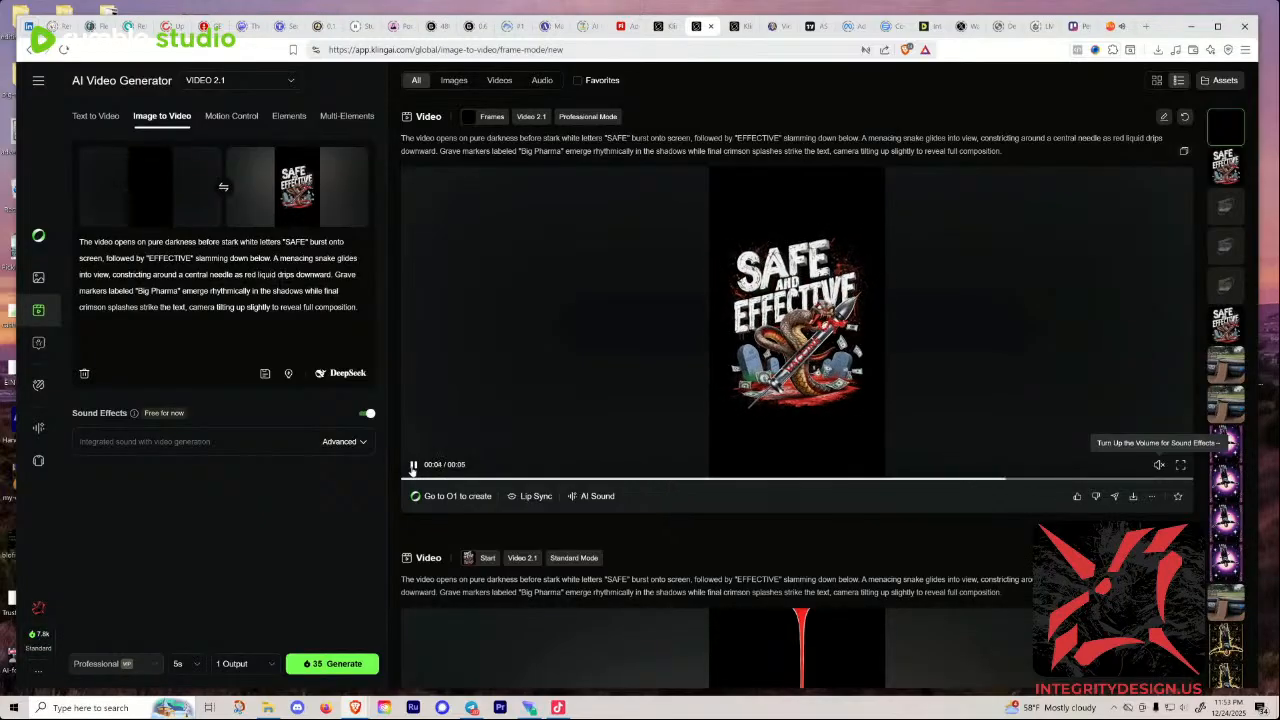
pyautogui.click(413, 465)
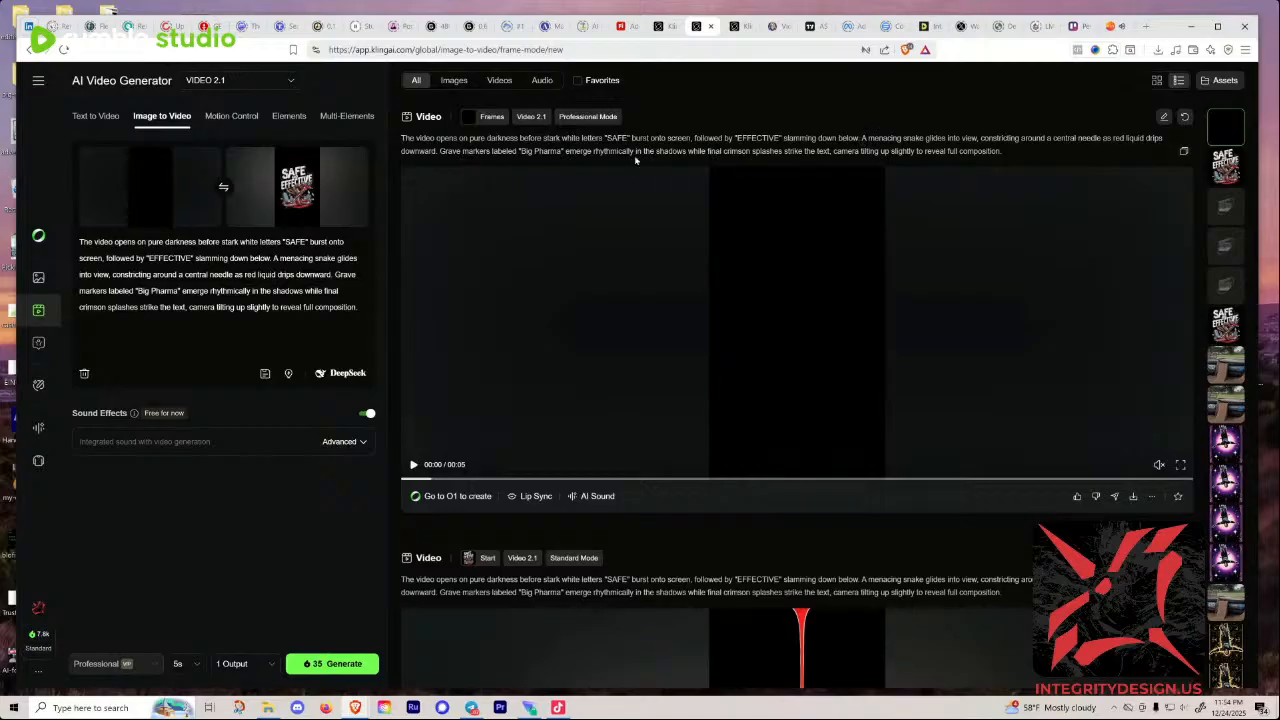
pyautogui.click(751, 229)
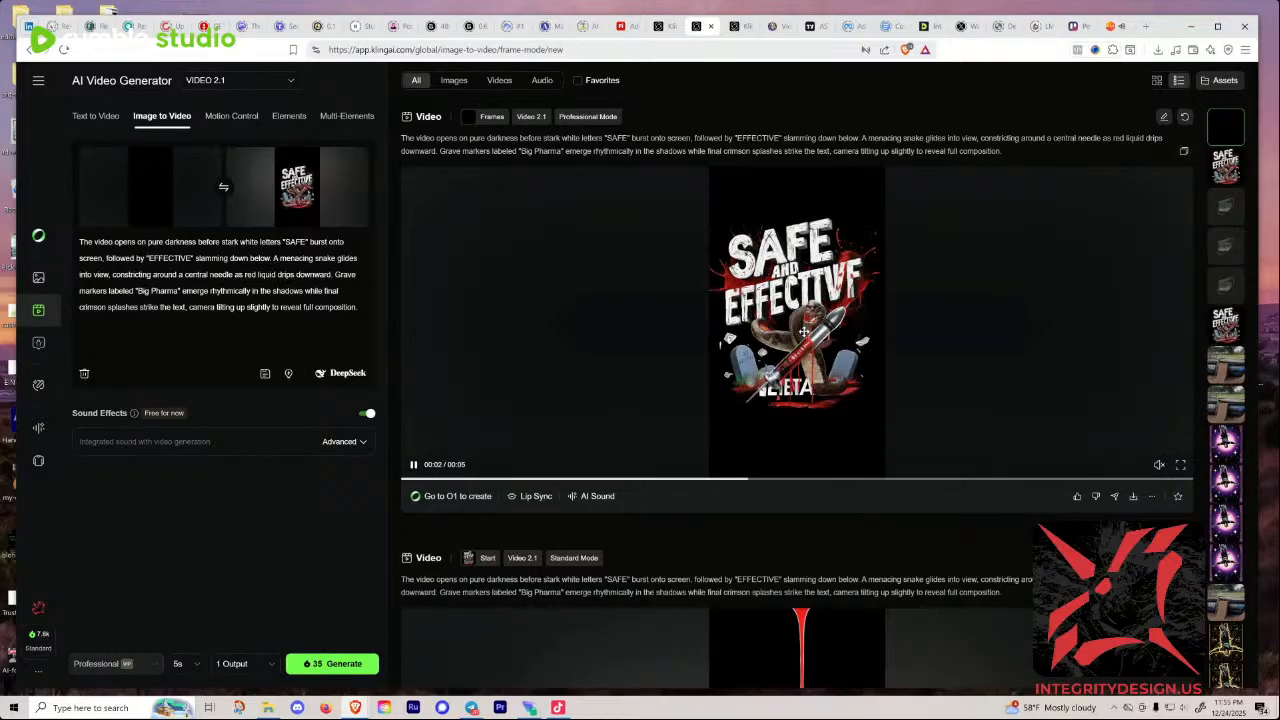
pyautogui.click(1153, 497)
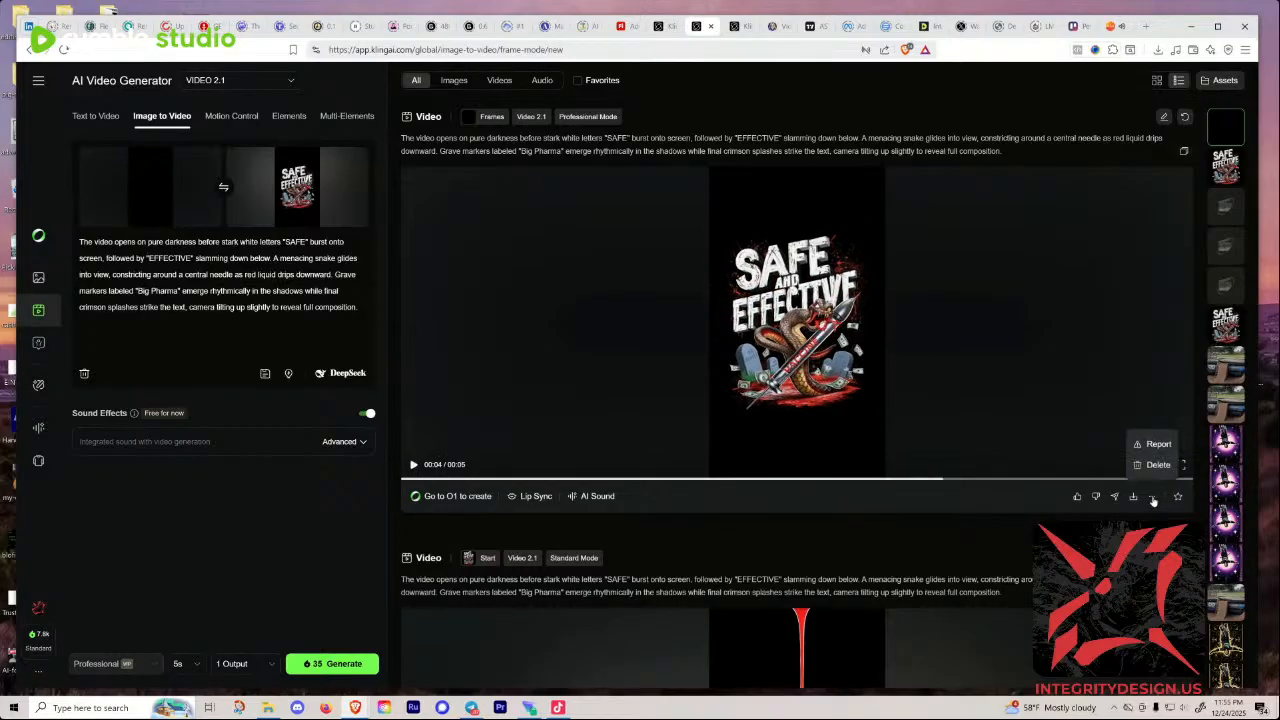
pyautogui.moveTo(1133, 498)
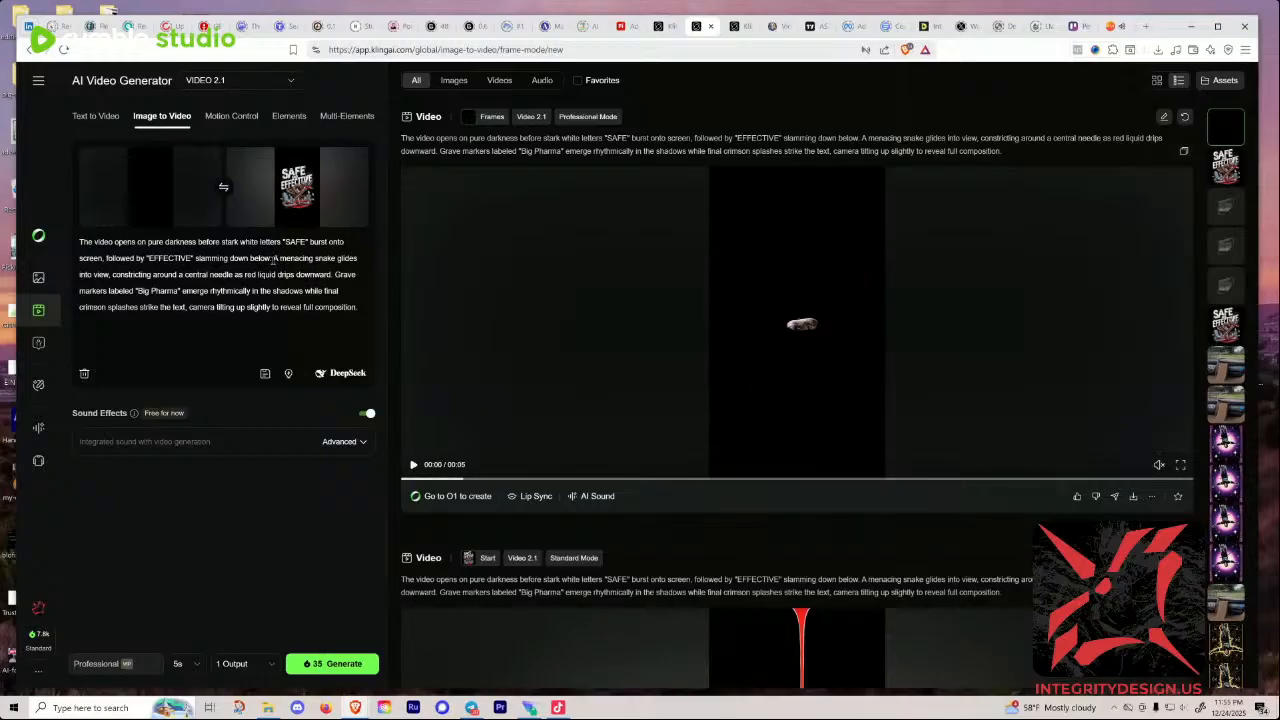
# Step: Delete "glides into view, constricting around a central needle as red liquid drips downward." after "A menacing snake" in the prompt
pyautogui.moveTo(273, 258); pyautogui.dragTo(112, 276)
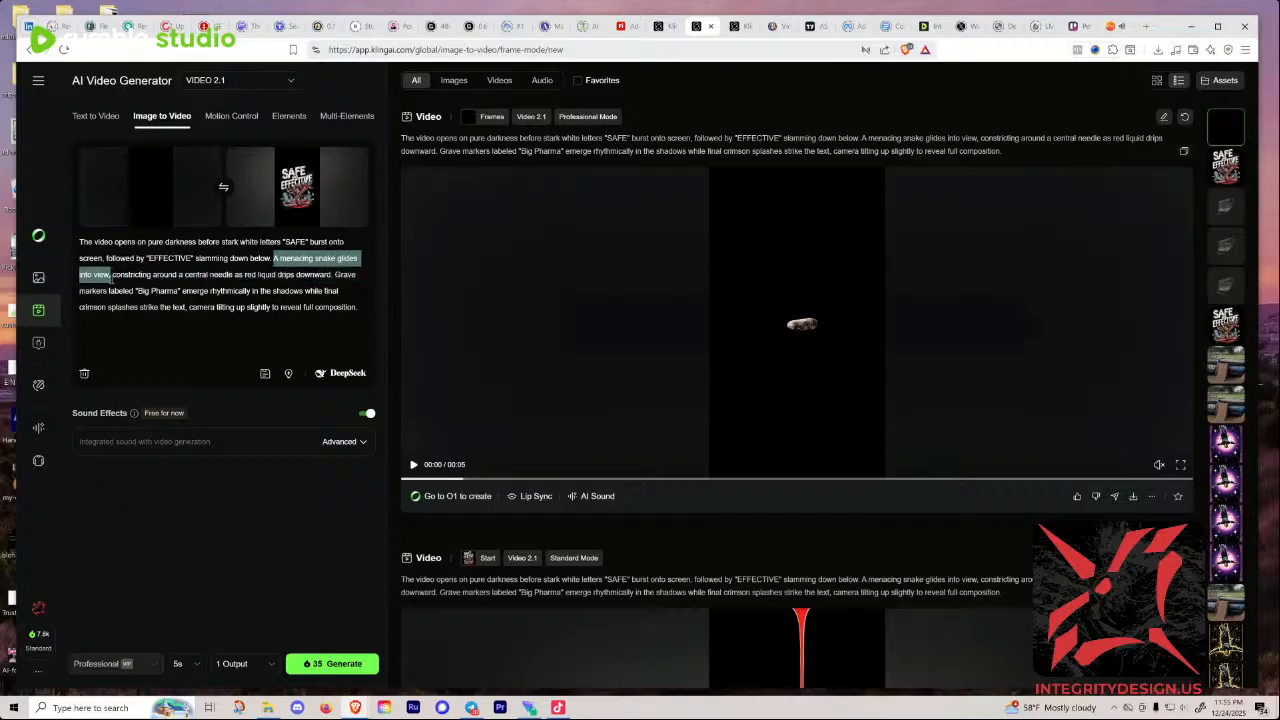
pyautogui.click(788, 307)
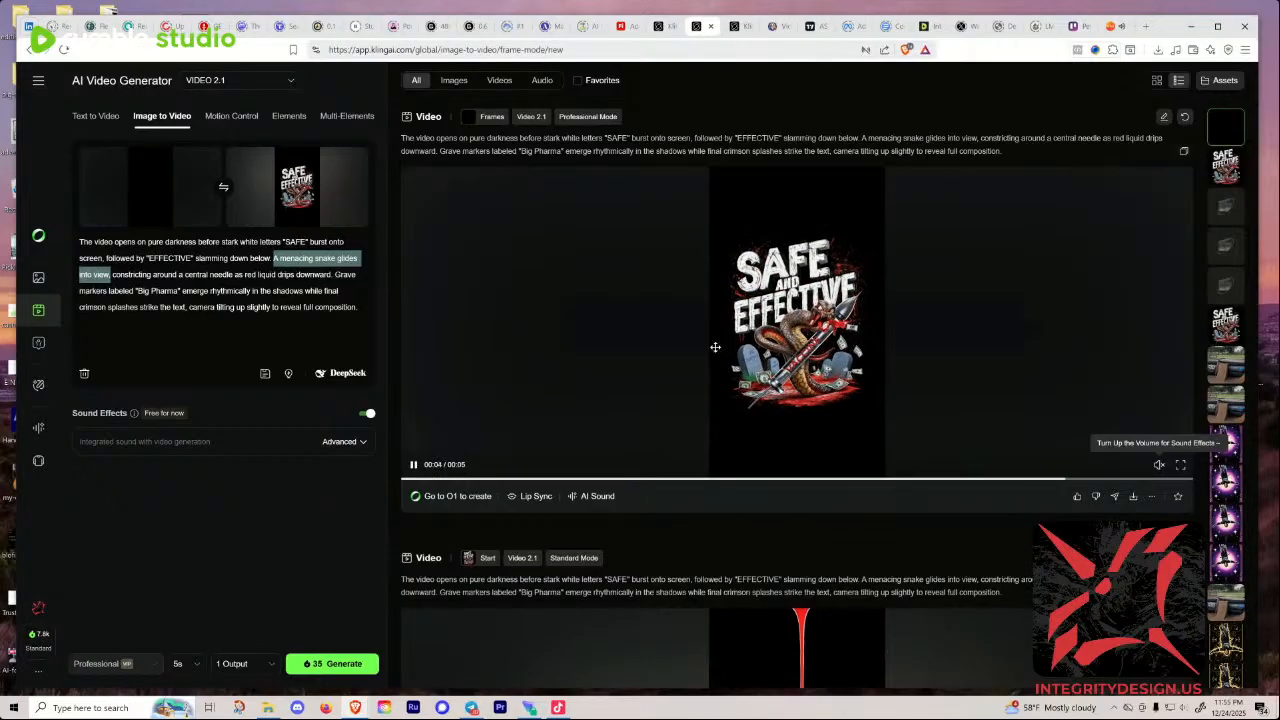
pyautogui.click(363, 258)
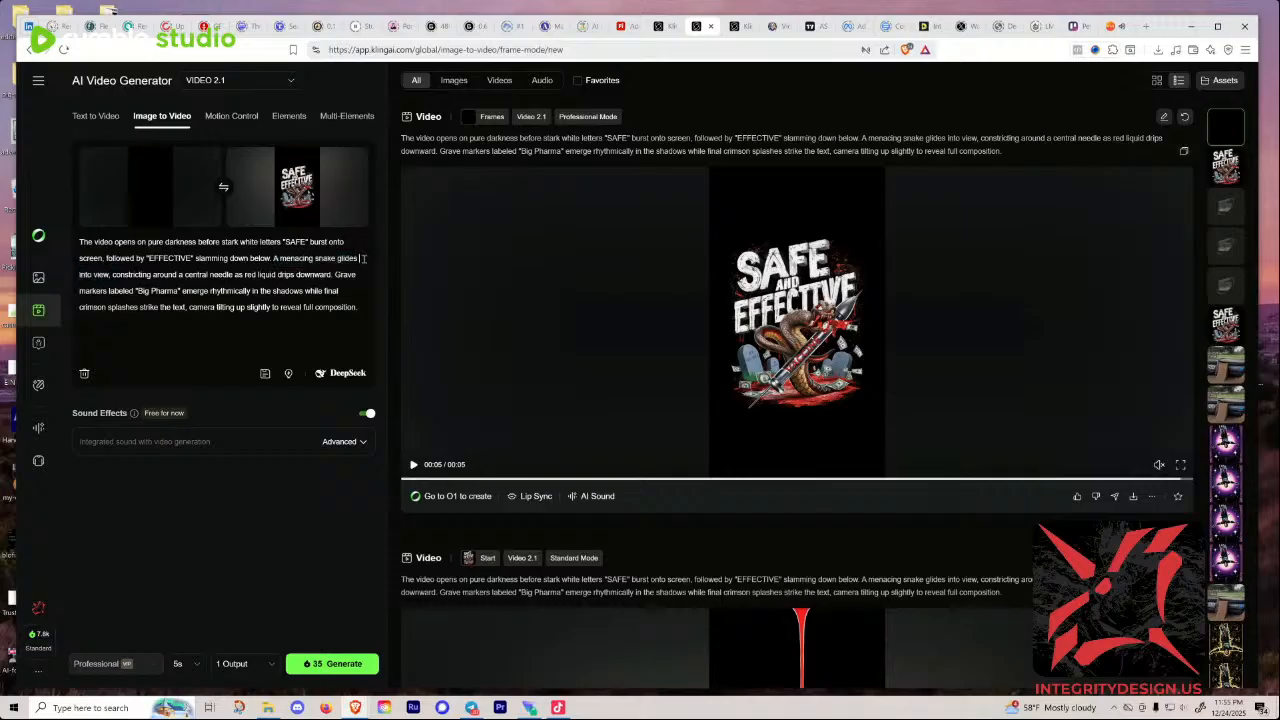
pyautogui.press('Delete')
pyautogui.press('BackSpace')
pyautogui.press('BackSpace')
pyautogui.press('BackSpace')
pyautogui.press('BackSpace')
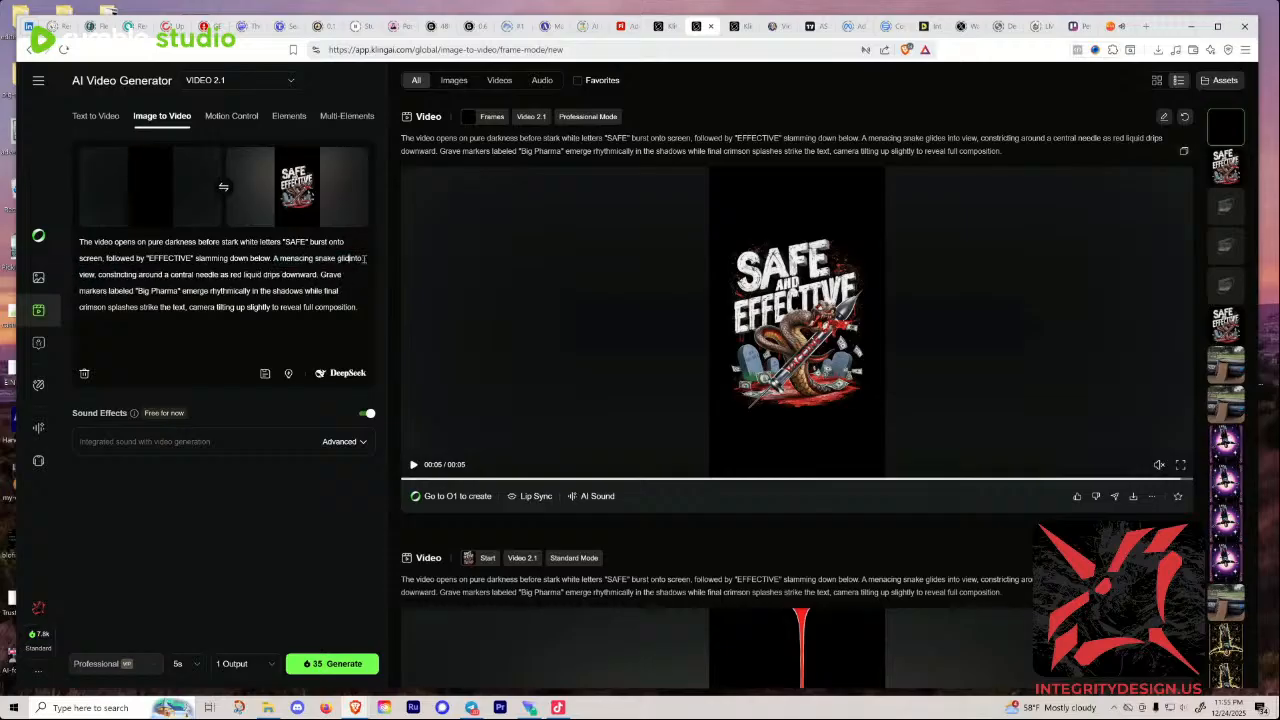
pyautogui.press('BackSpace')
pyautogui.press('BackSpace')
pyautogui.moveTo(318, 274); pyautogui.dragTo(79, 274)
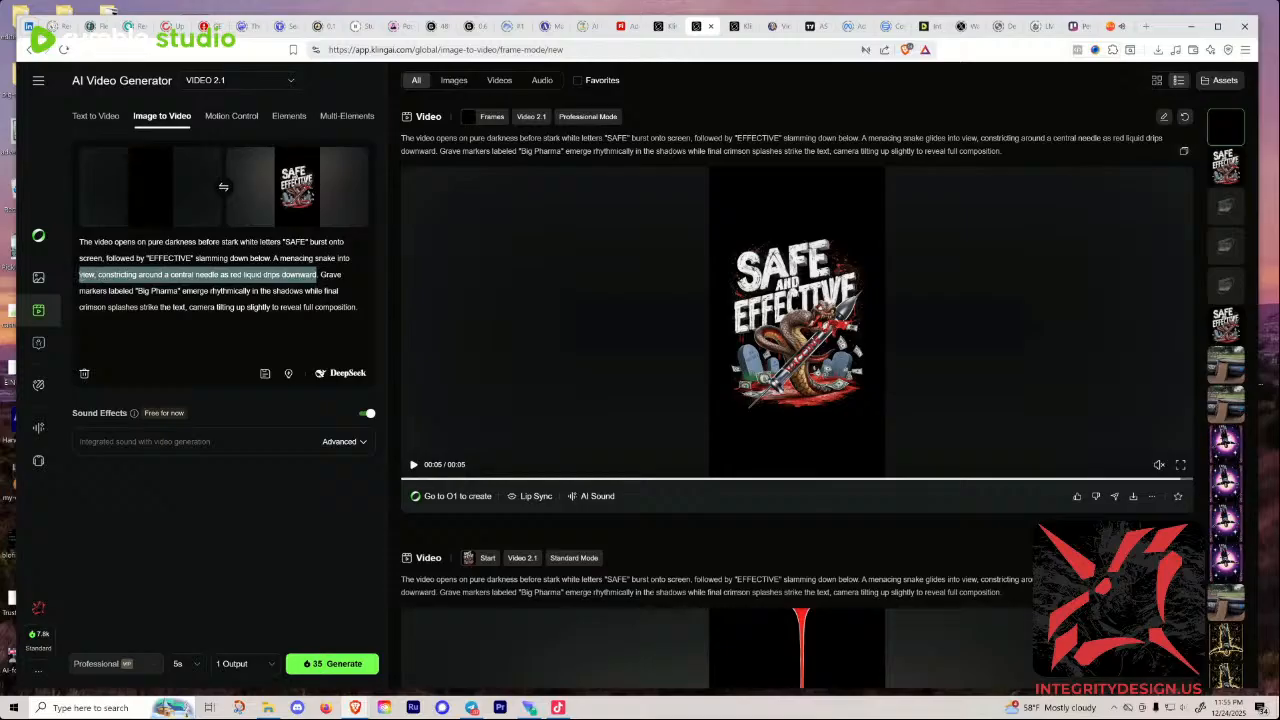
pyautogui.press('BackSpace')
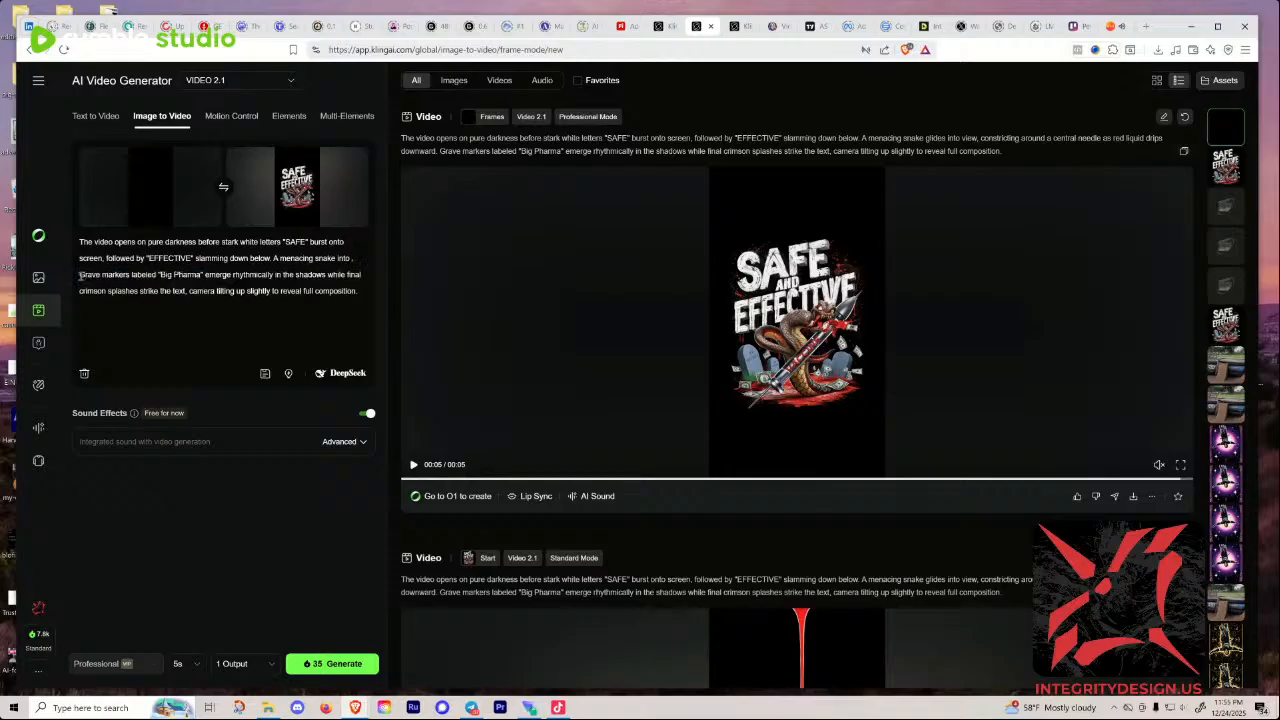
pyautogui.press('BackSpace')
pyautogui.press('BackSpace')
pyautogui.press('BackSpace')
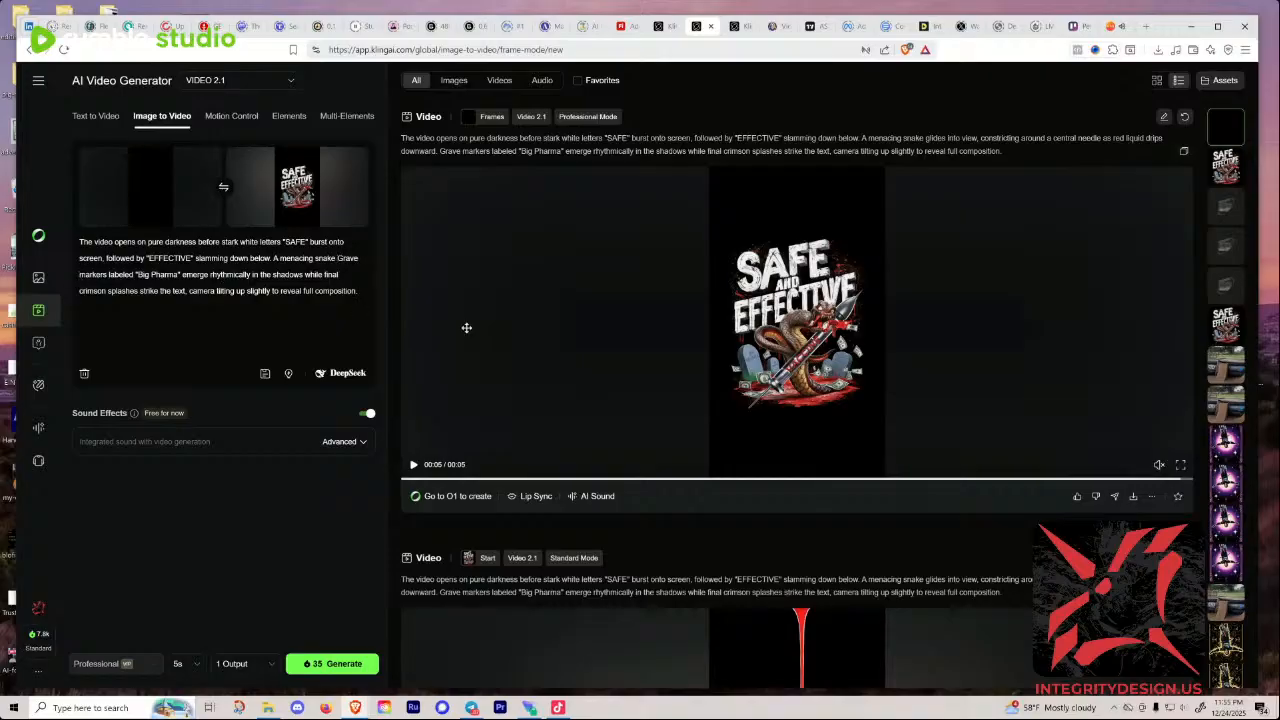
# Step: Replay the video and complete the snake sentence with "comes out from behind the tombstones, and moves to the center of the frame."
pyautogui.click(740, 409)
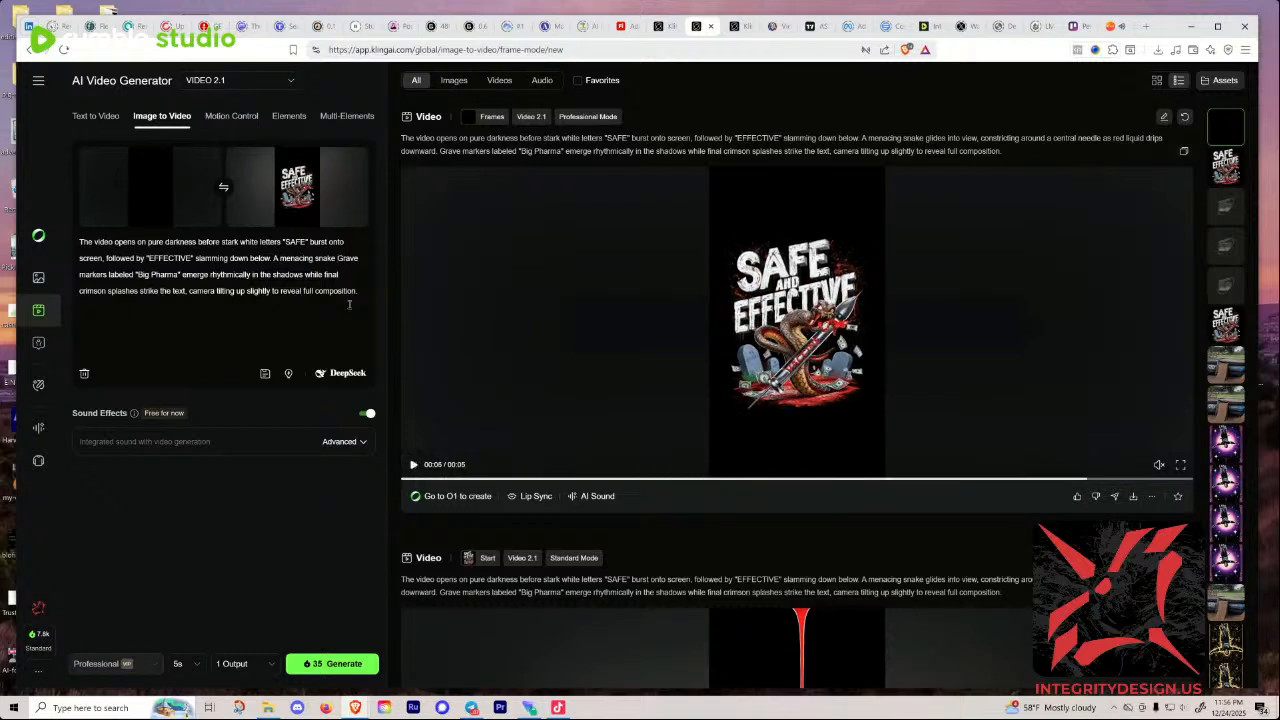
pyautogui.write('comes out from behind the tombstones, and')
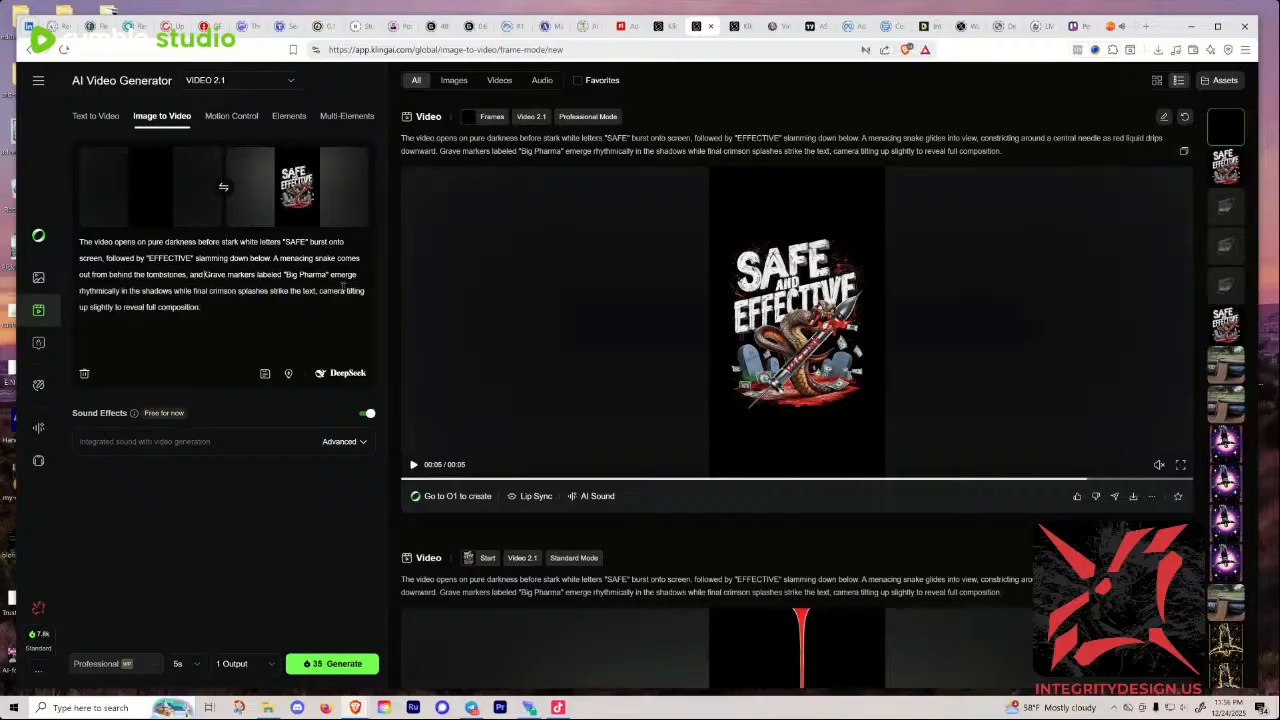
pyautogui.write(' moves to th')
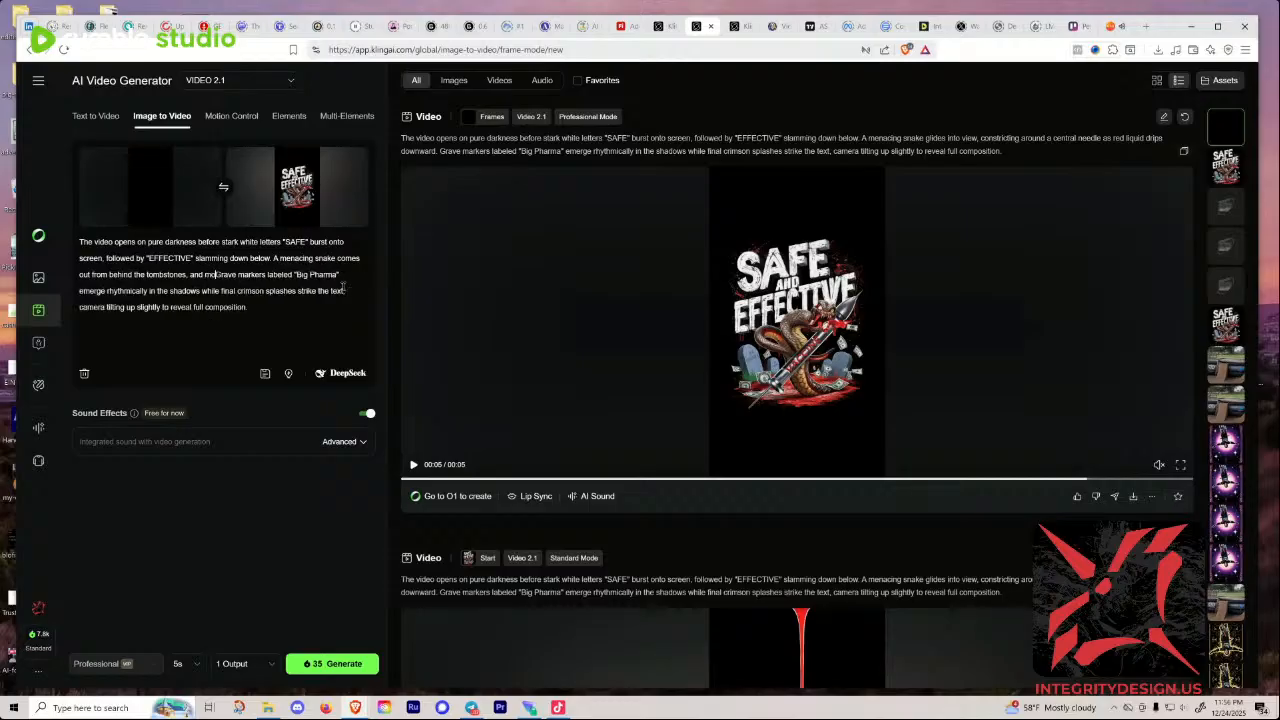
pyautogui.write('e center of th')
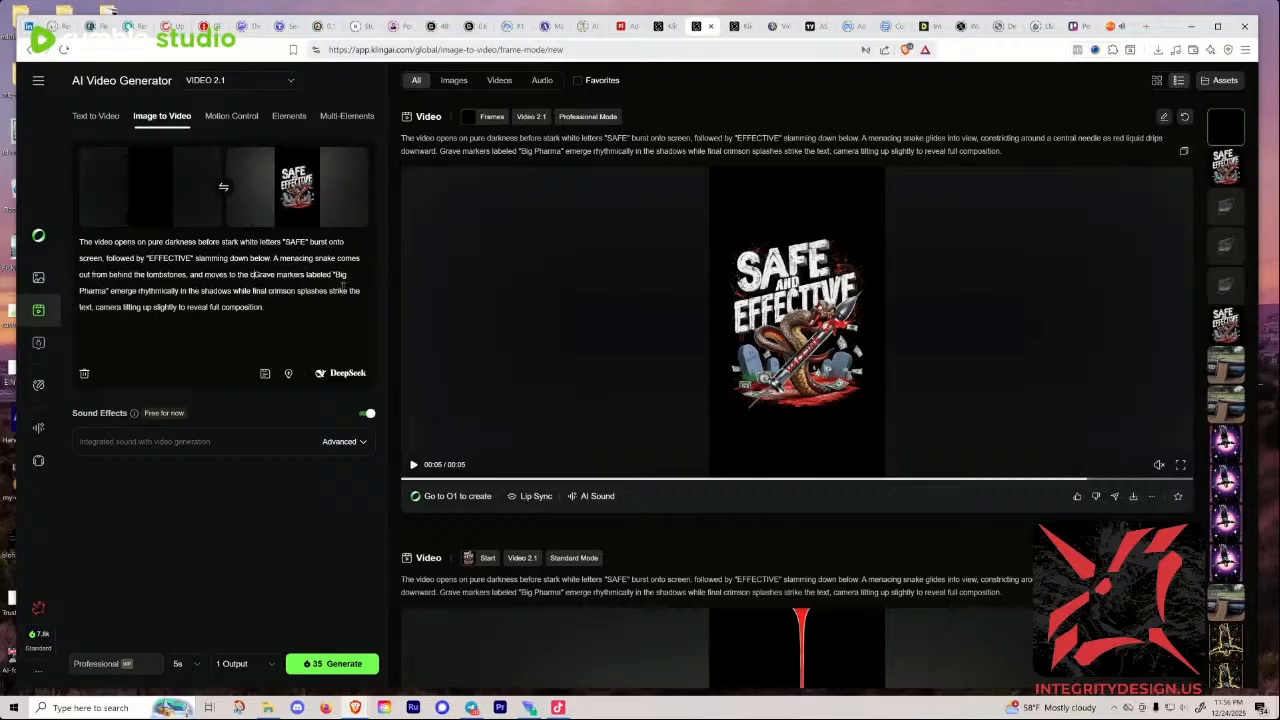
pyautogui.write('e frame.')
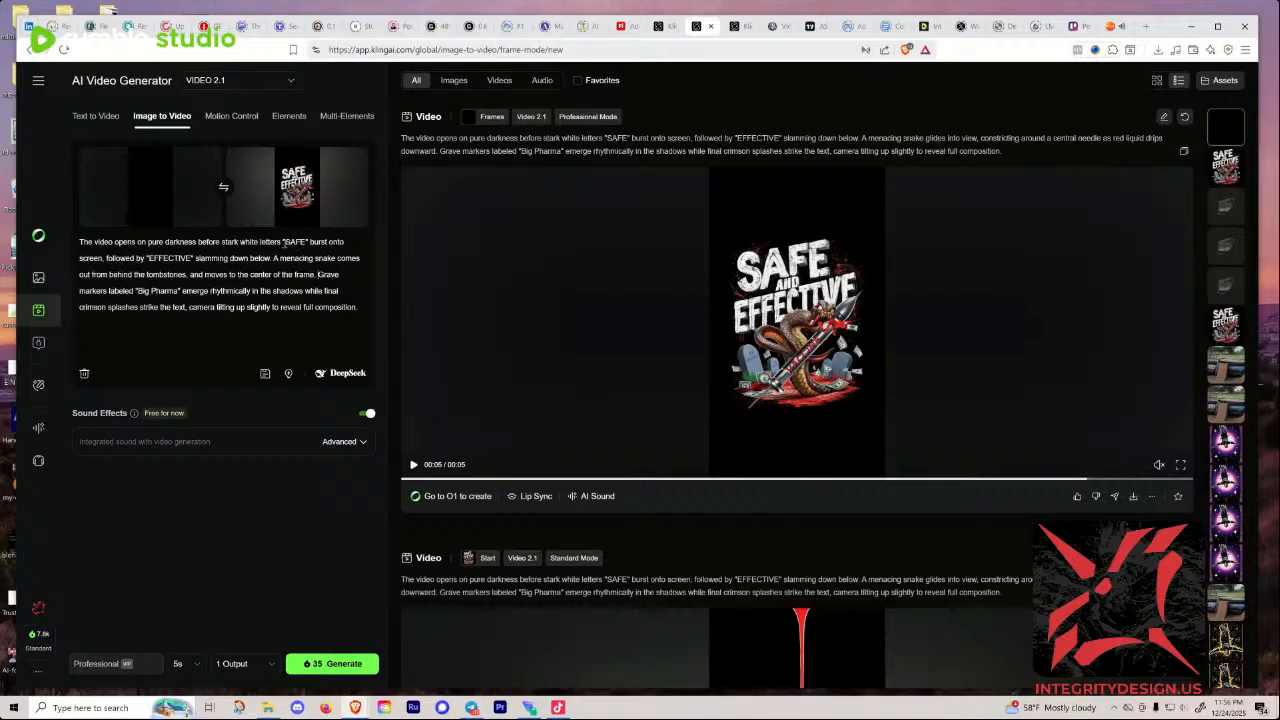
# Step: Replay the Professional Mode video and pause it at 00:02 to examine the snake's movement
pyautogui.click(414, 466)
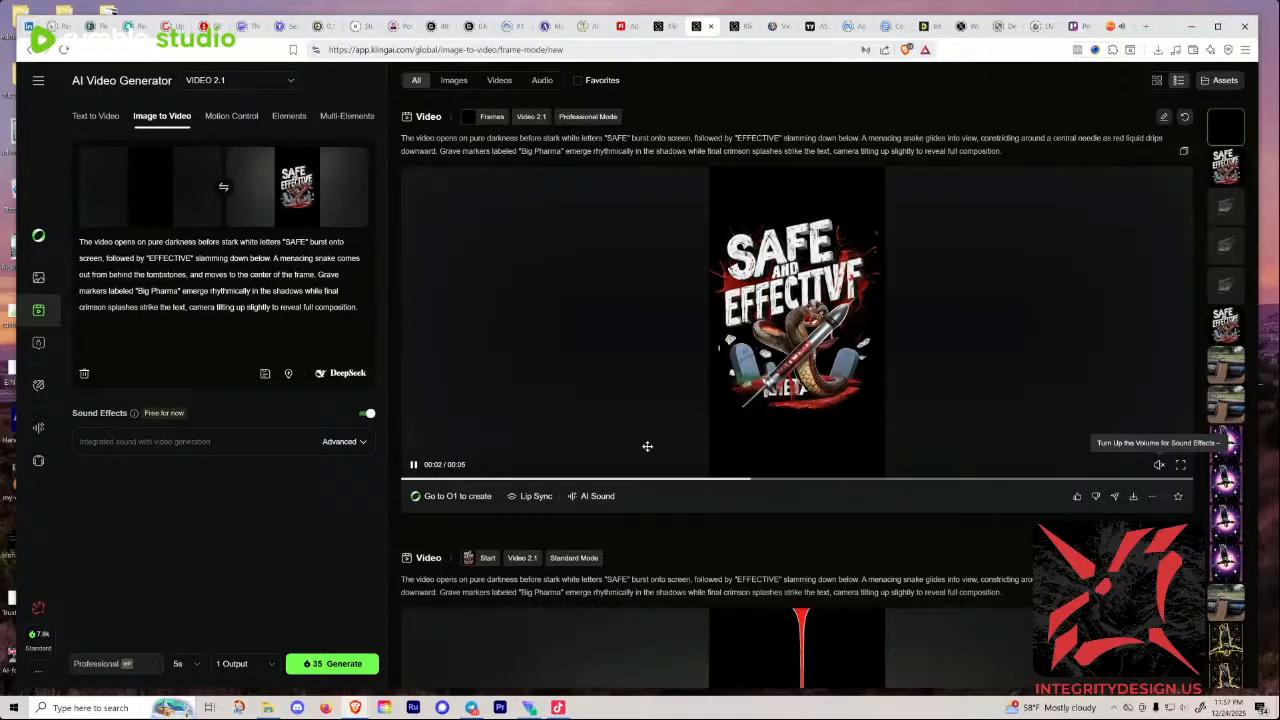
pyautogui.click(413, 462)
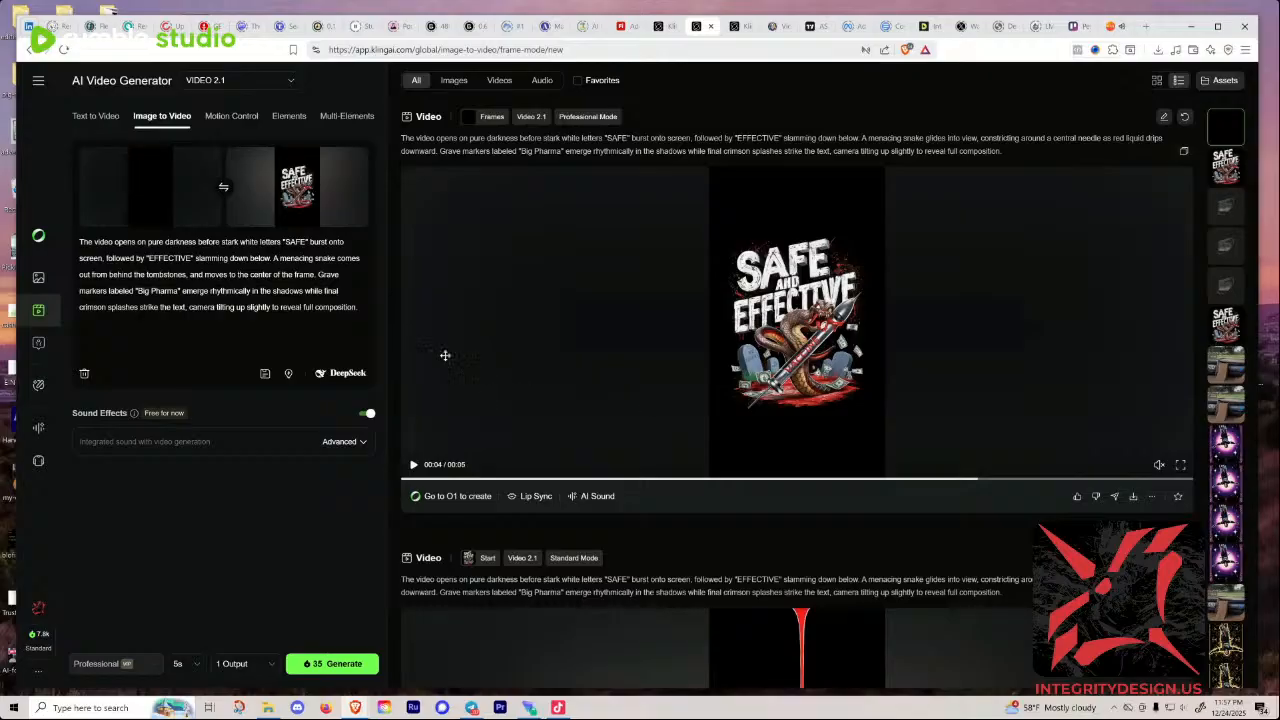
pyautogui.click(413, 465)
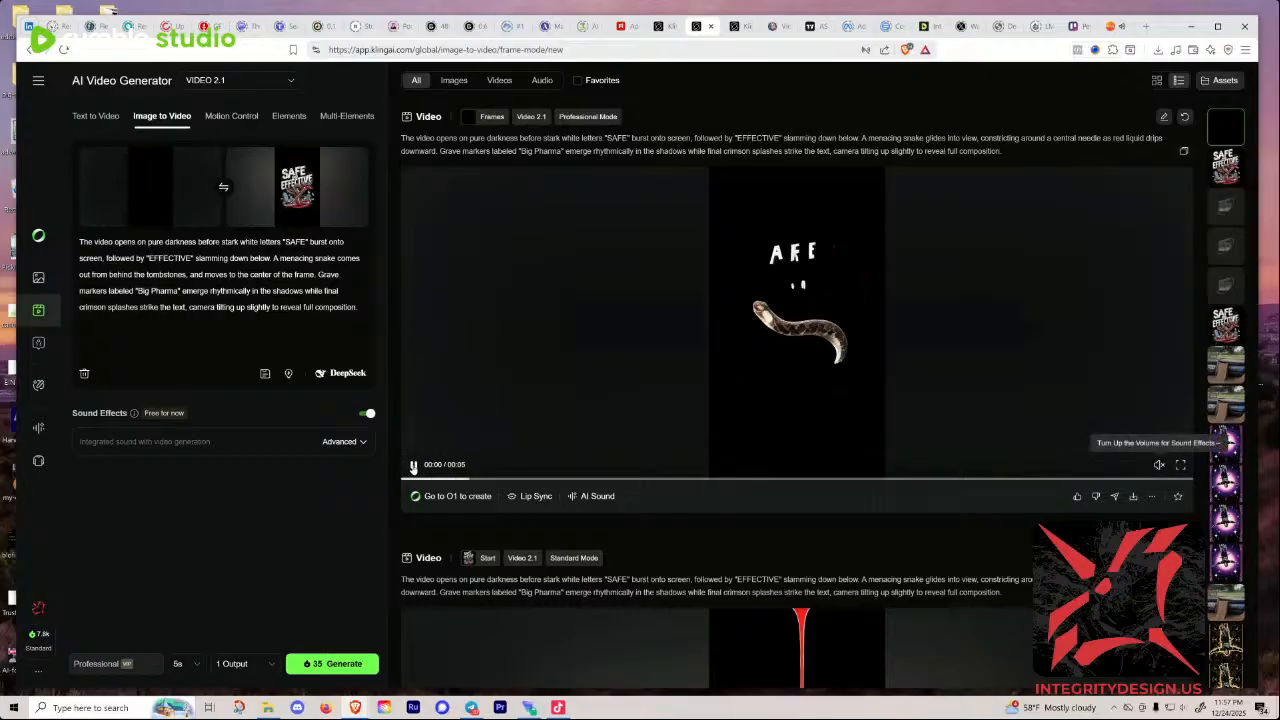
pyautogui.click(413, 465)
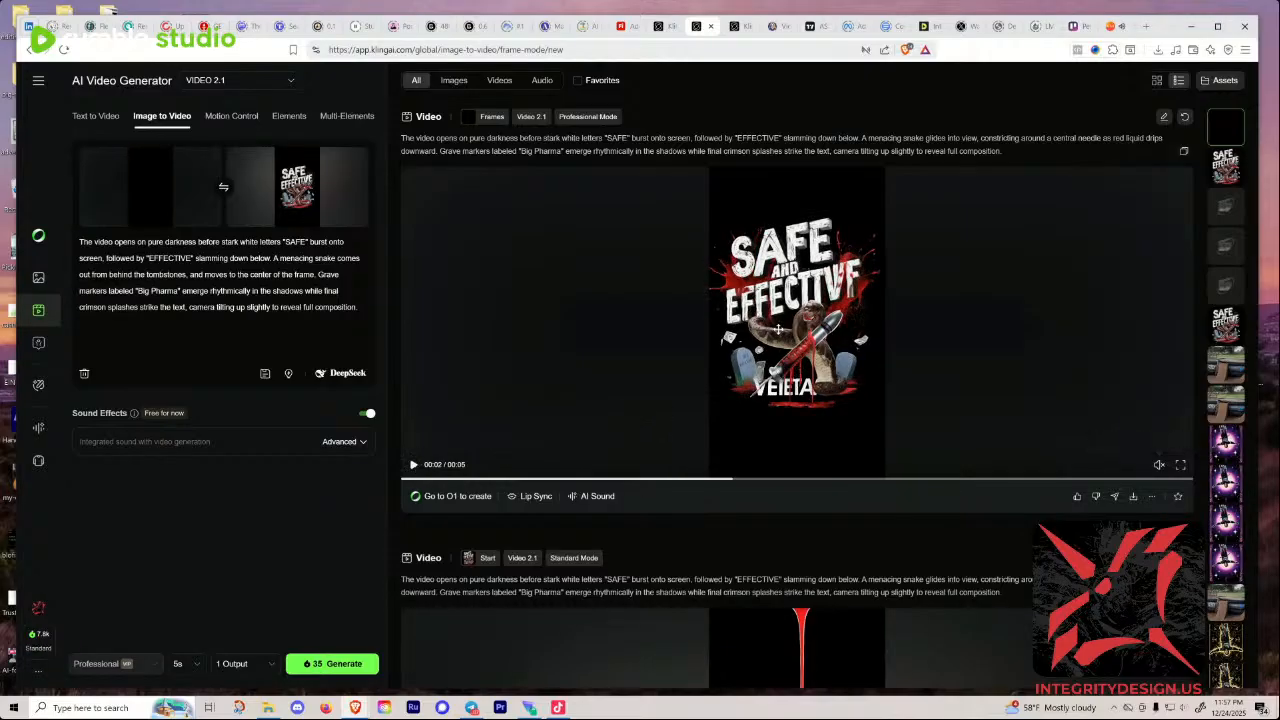
# Step: Replace the period after "the center of the frame" in the prompt with "facing the camera"
pyautogui.click(322, 280)
pyautogui.press('BackSpace')
pyautogui.press('BackSpace')
pyautogui.write('facing the camera')
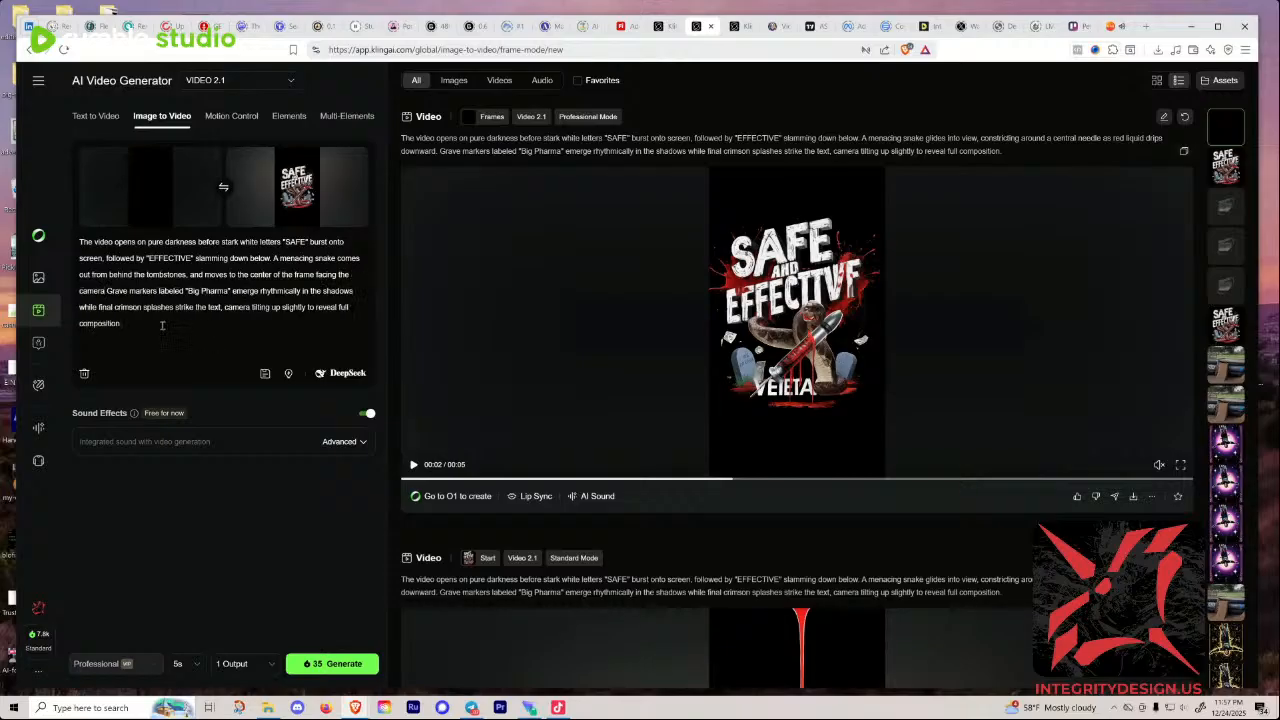
# Step: Add the basic camera movement preset "the camera zooms in" to the end of the prompt and close the presets
pyautogui.click(288, 375)
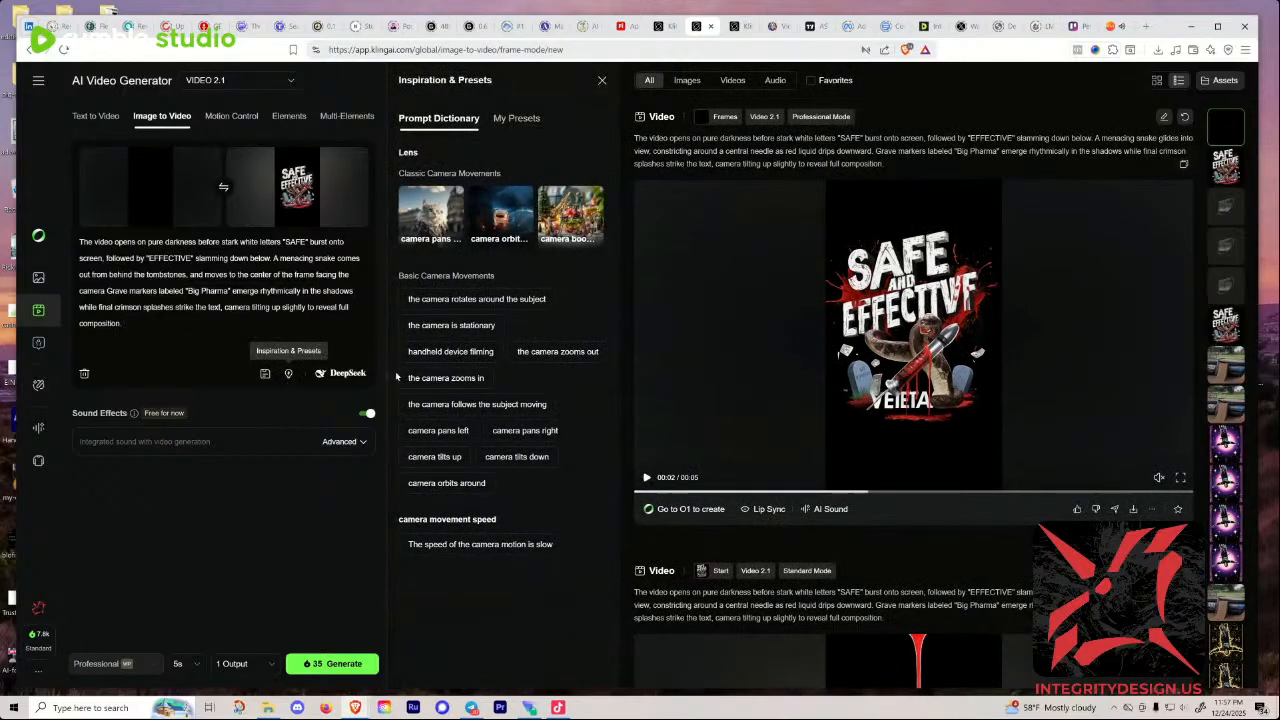
pyautogui.moveTo(449, 382)
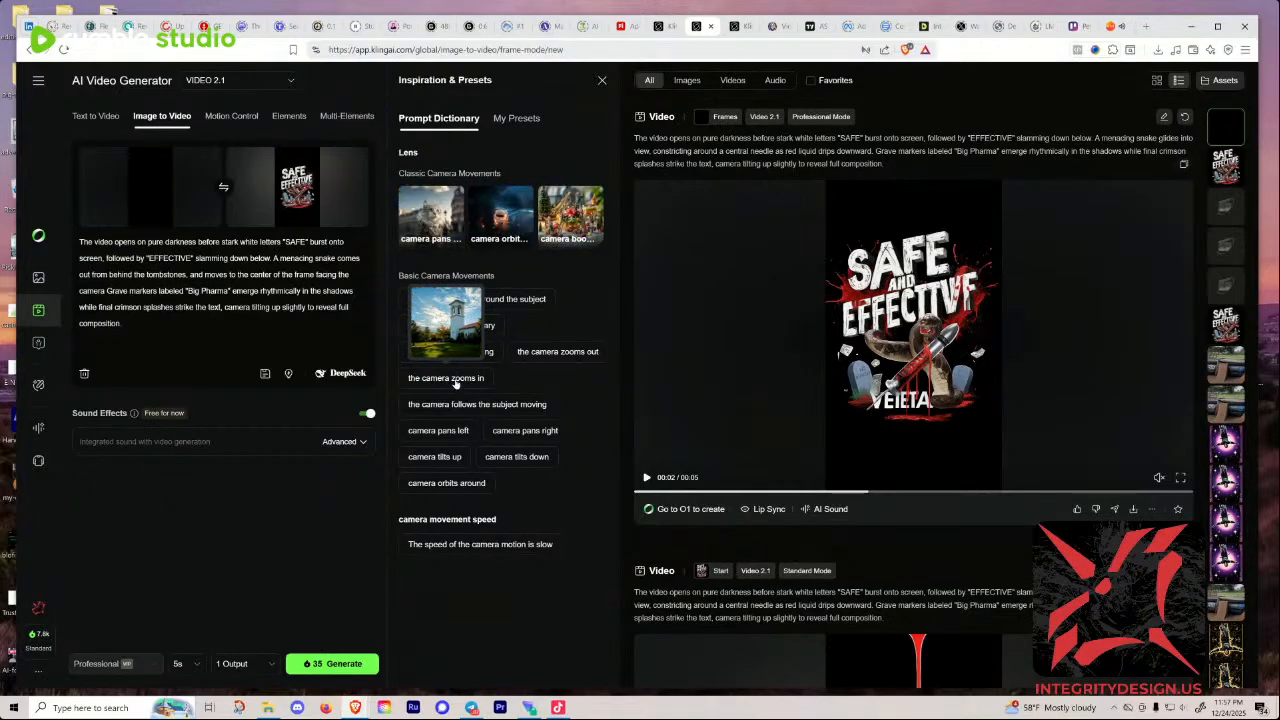
pyautogui.click(454, 382)
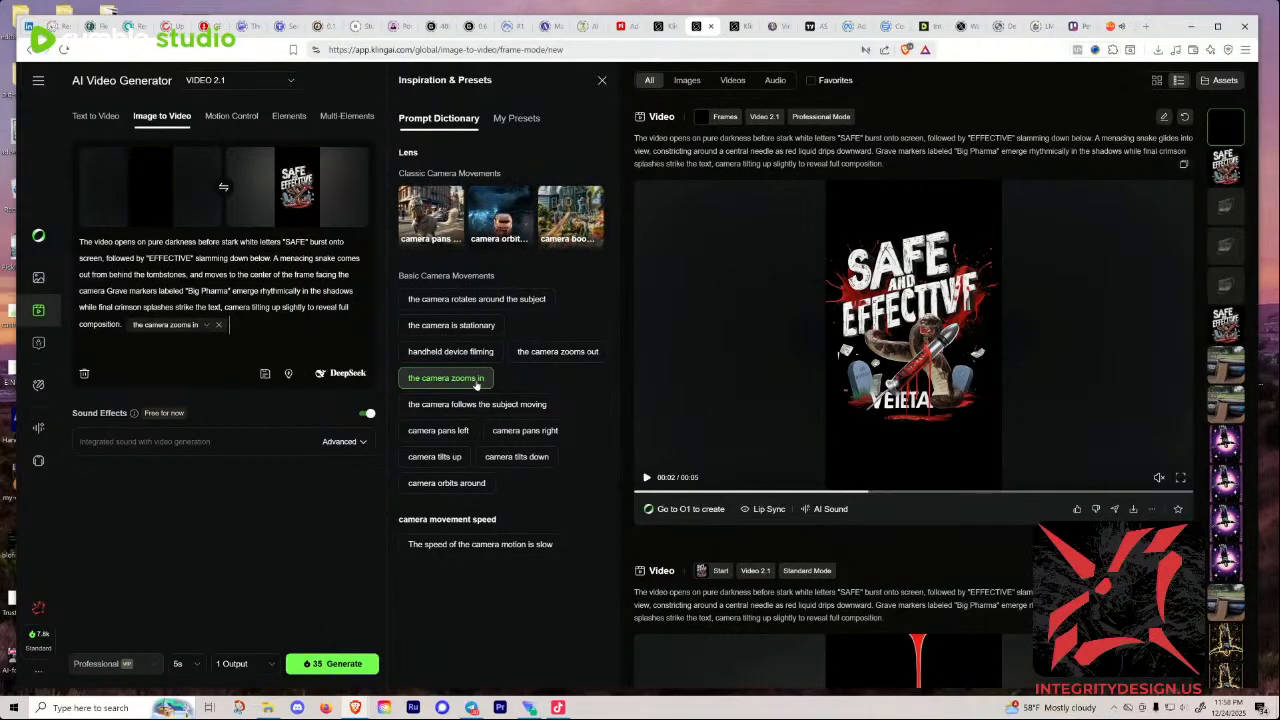
pyautogui.click(601, 81)
# Step: Look back through the earlier generations and play the Standard Mode video whose prompt has the needle sliding into frame
pyautogui.scroll(-6, 498, 400)
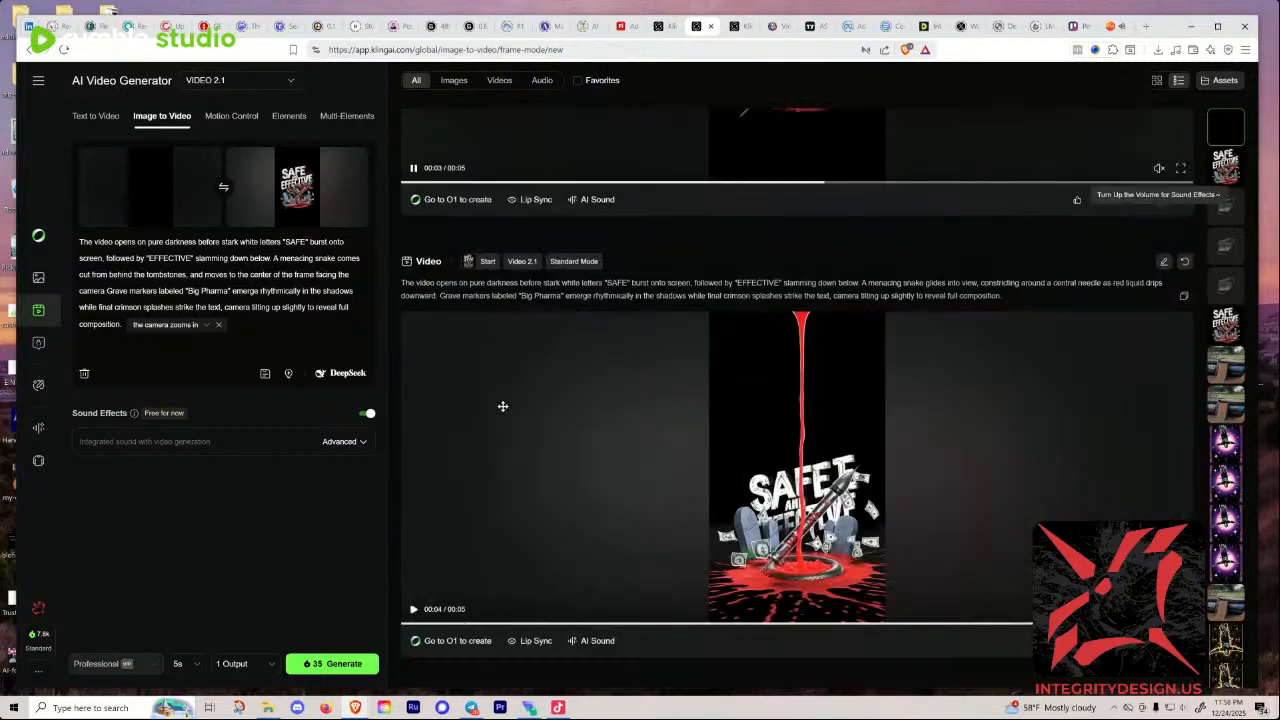
pyautogui.scroll(-5, 556, 433)
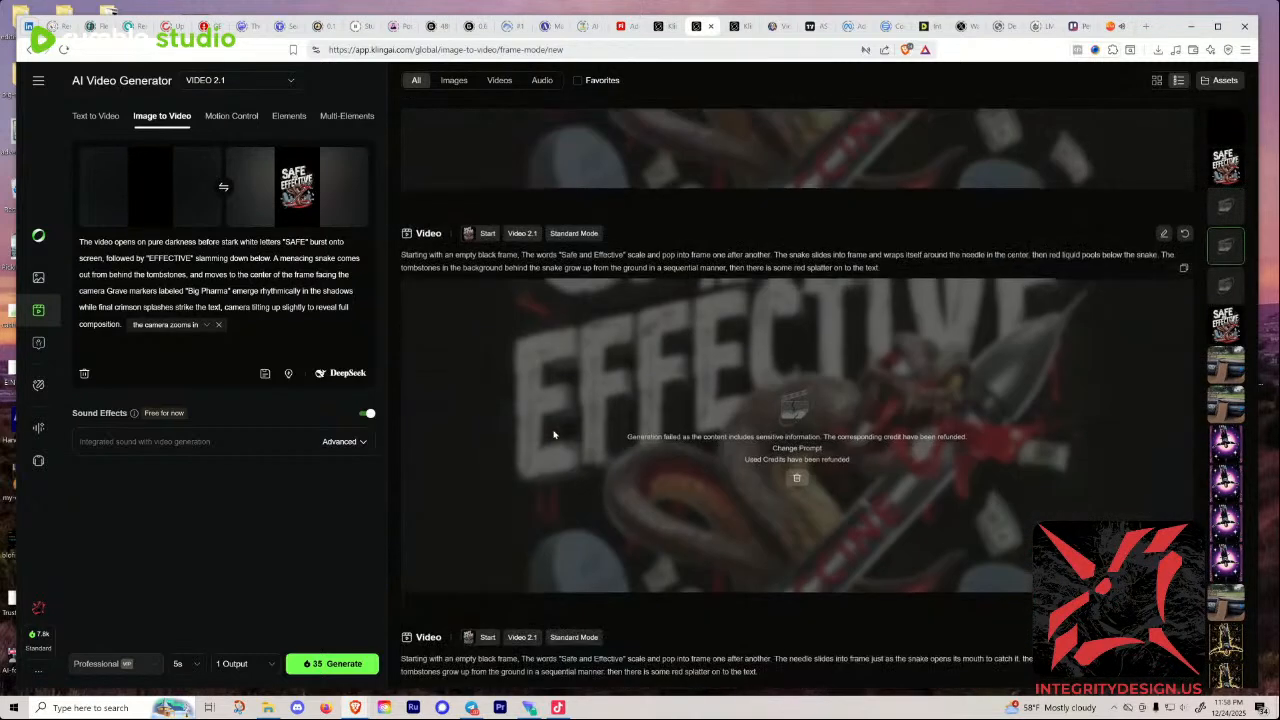
pyautogui.scroll(-3, 556, 410)
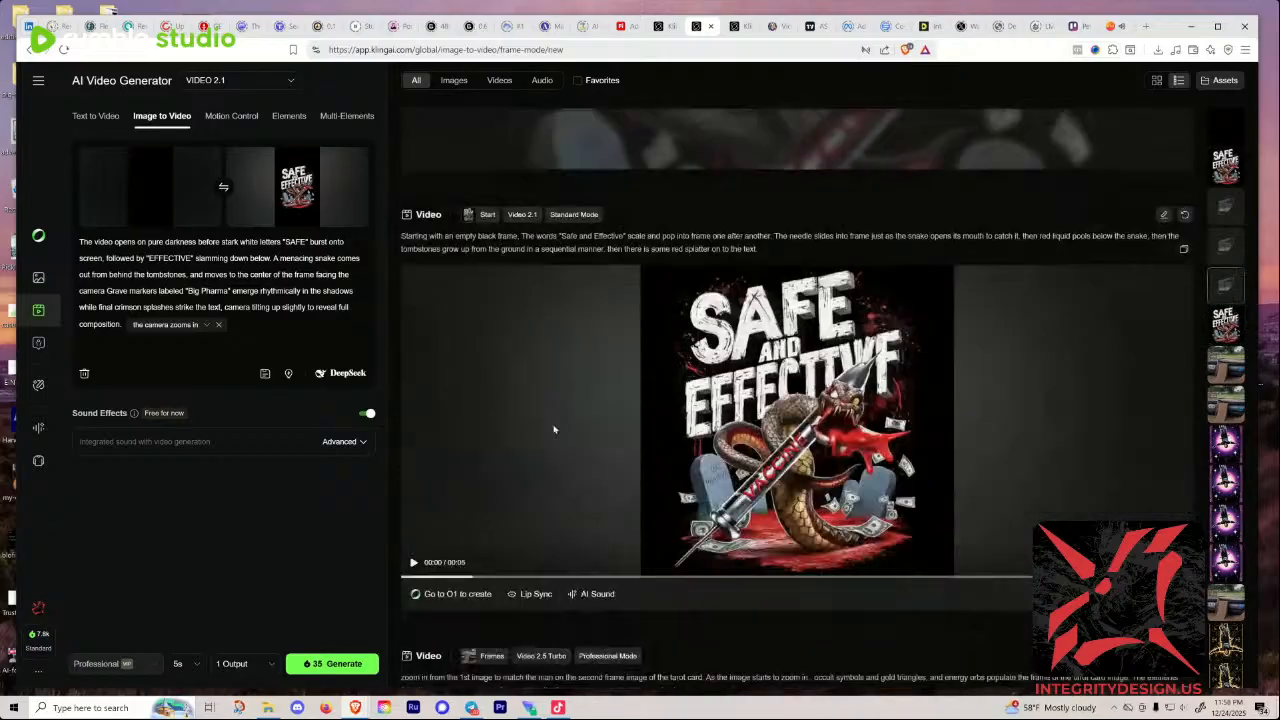
pyautogui.scroll(1, 560, 382)
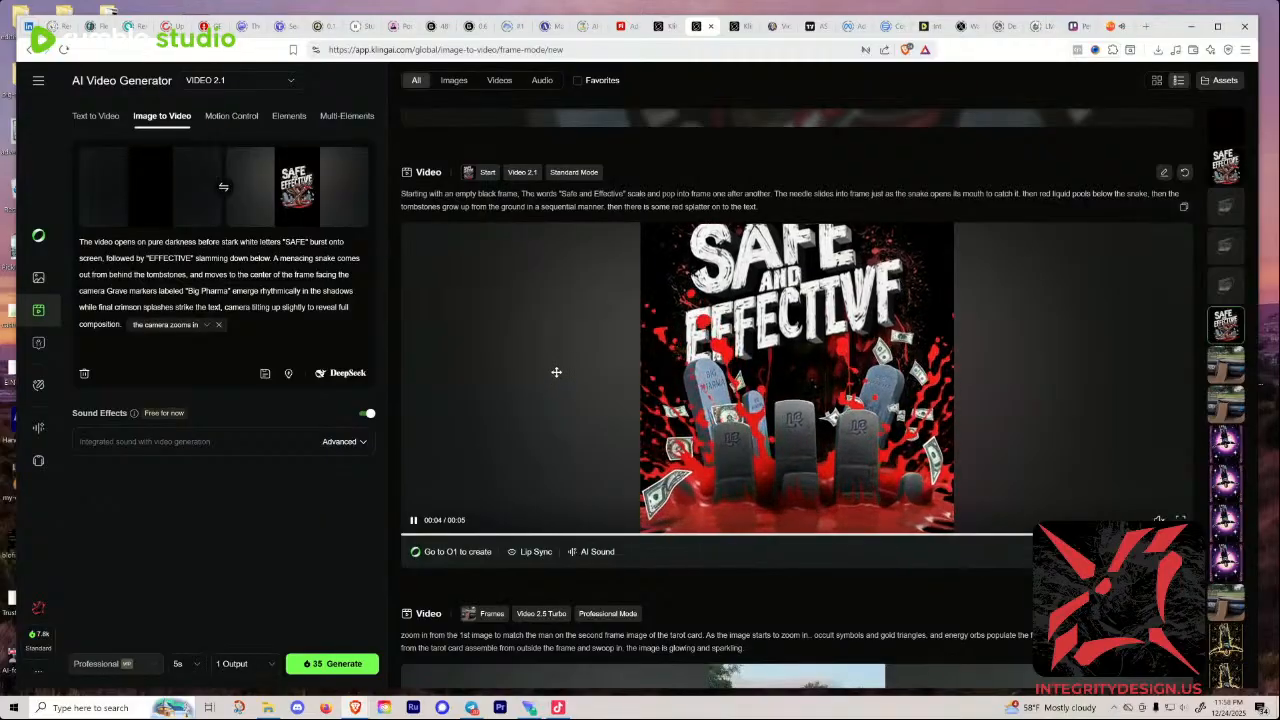
# Step: Review the earlier Standard Mode video and its start frame, and generate a 5s Professional video from the revised prompt
pyautogui.scroll(20, 556, 372)
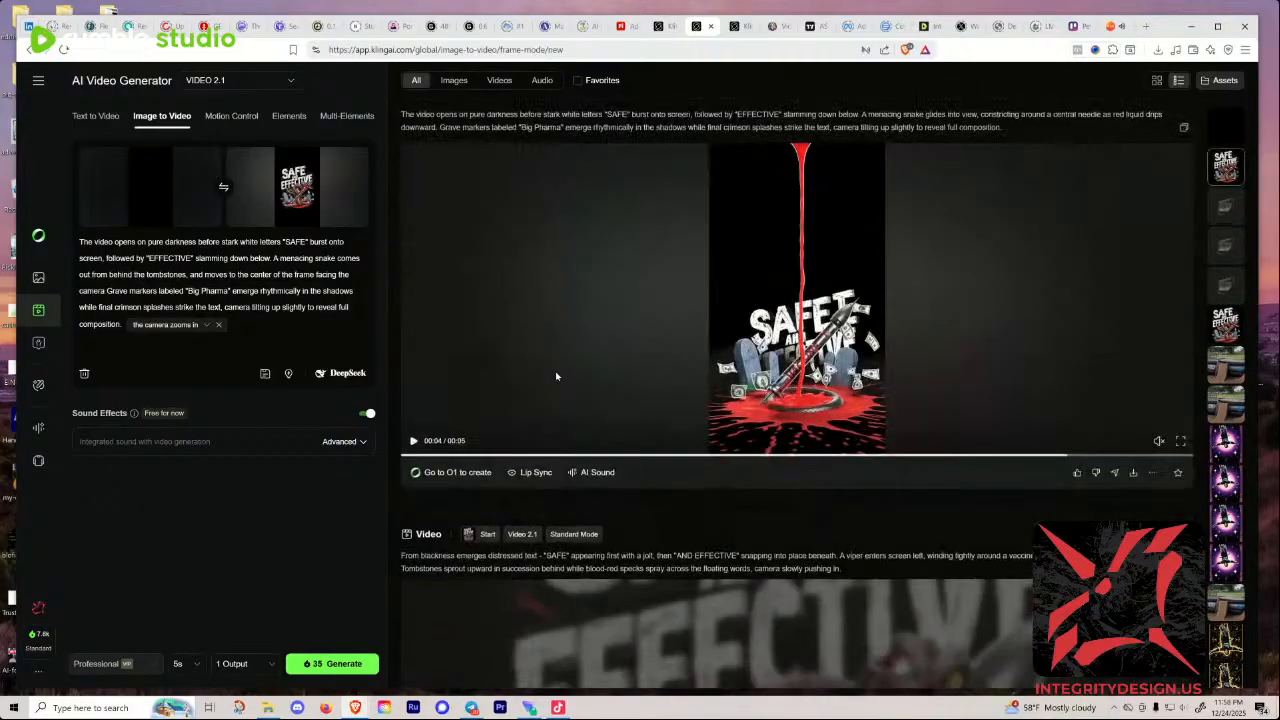
pyautogui.scroll(-4, 560, 372)
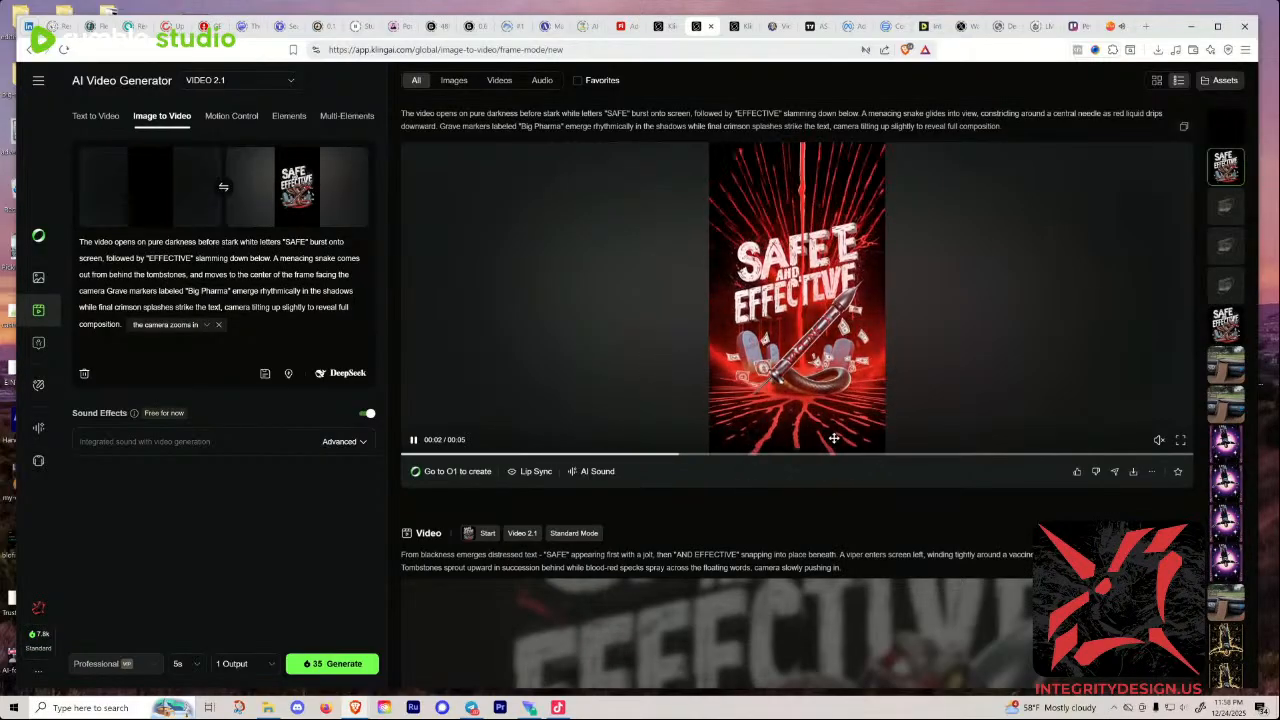
pyautogui.scroll(-2, 645, 380)
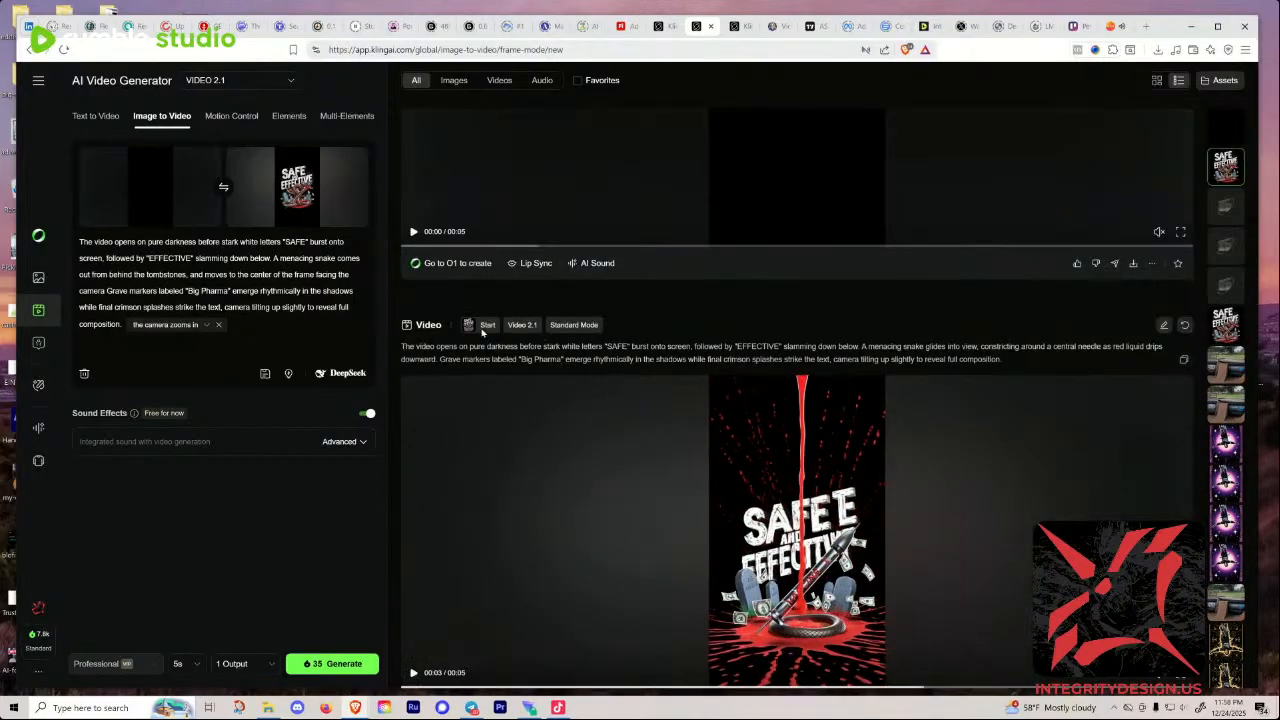
pyautogui.moveTo(468, 329)
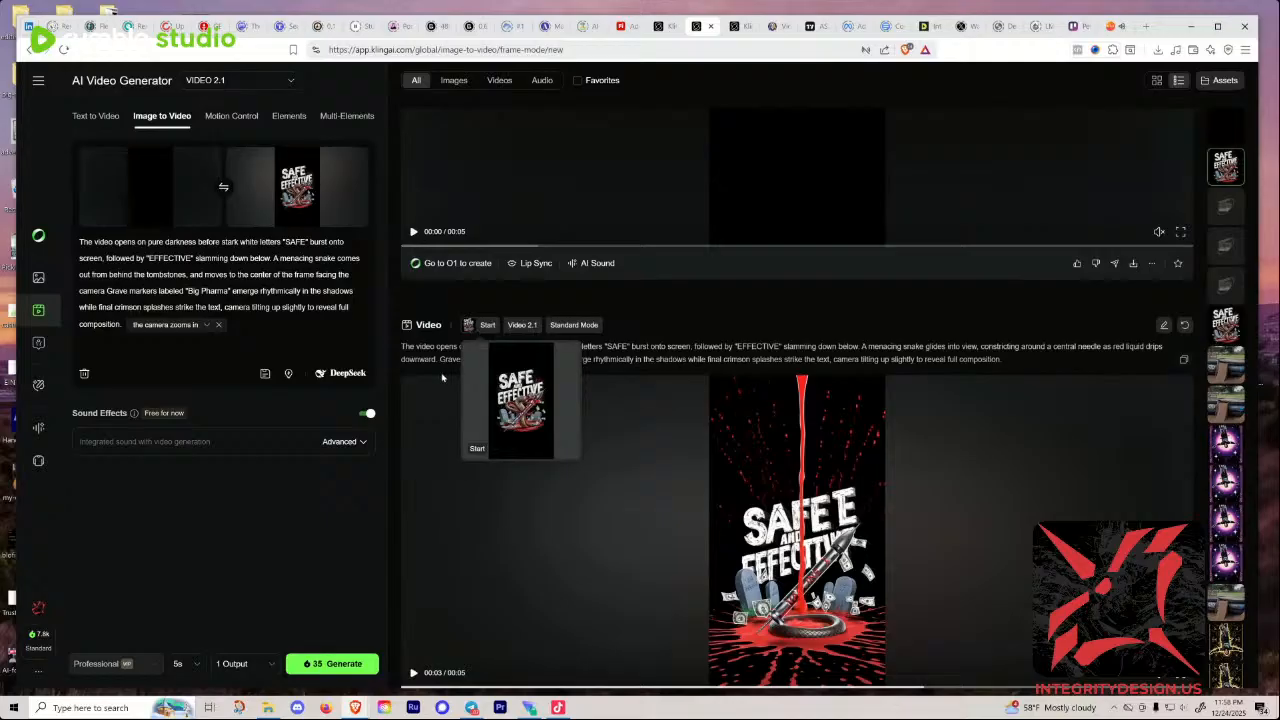
pyautogui.scroll(2, 442, 377)
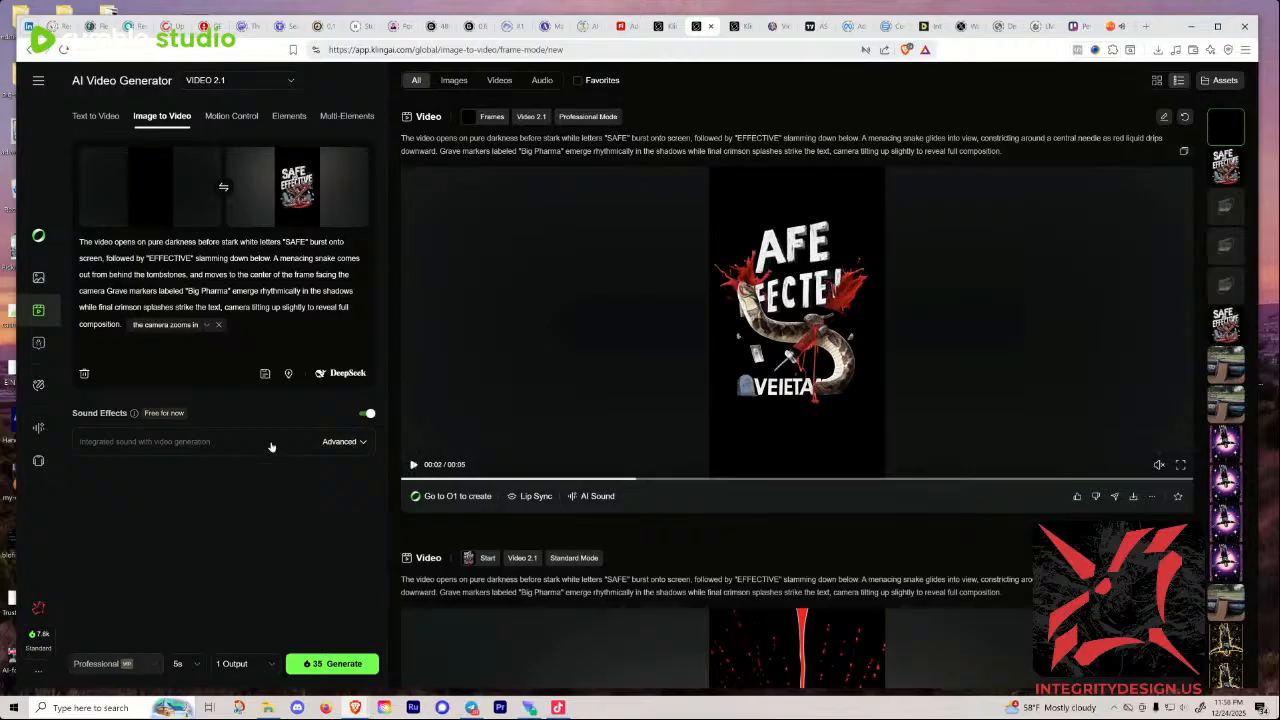
pyautogui.click(334, 667)
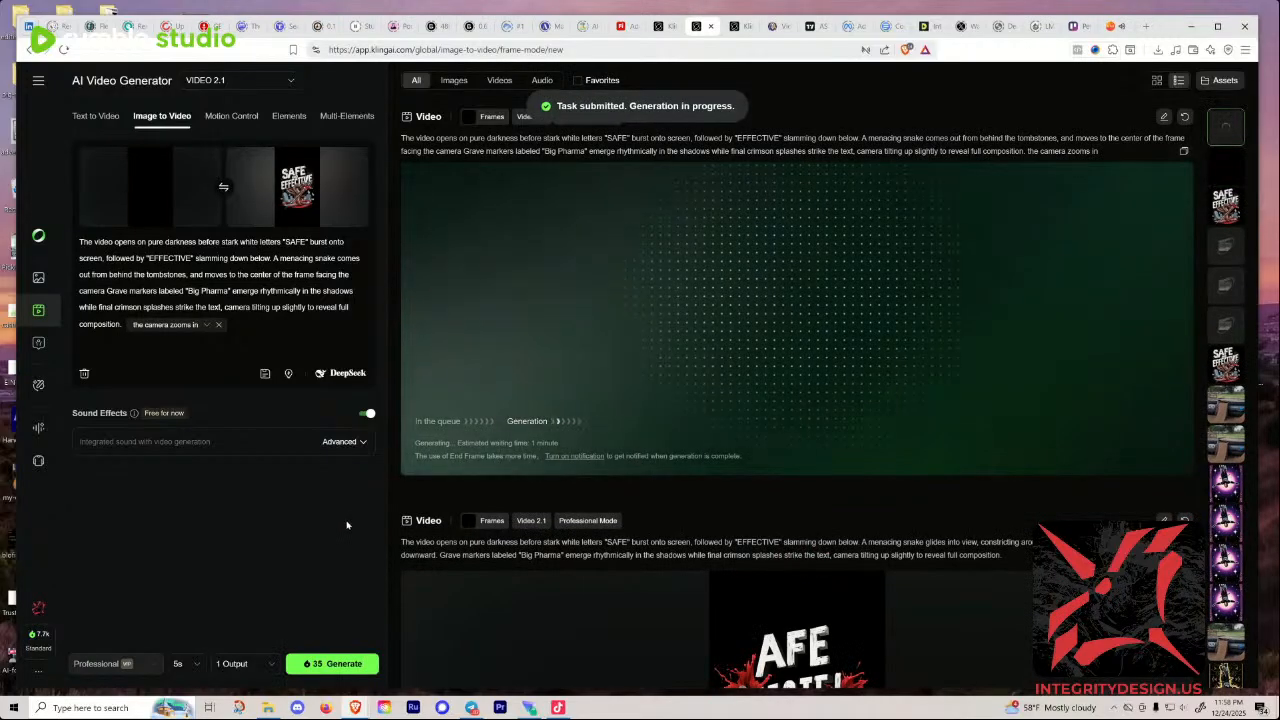
# Step: Open the membership page, examine the remaining credits and plan offers, and close the page
pyautogui.click(33, 639)
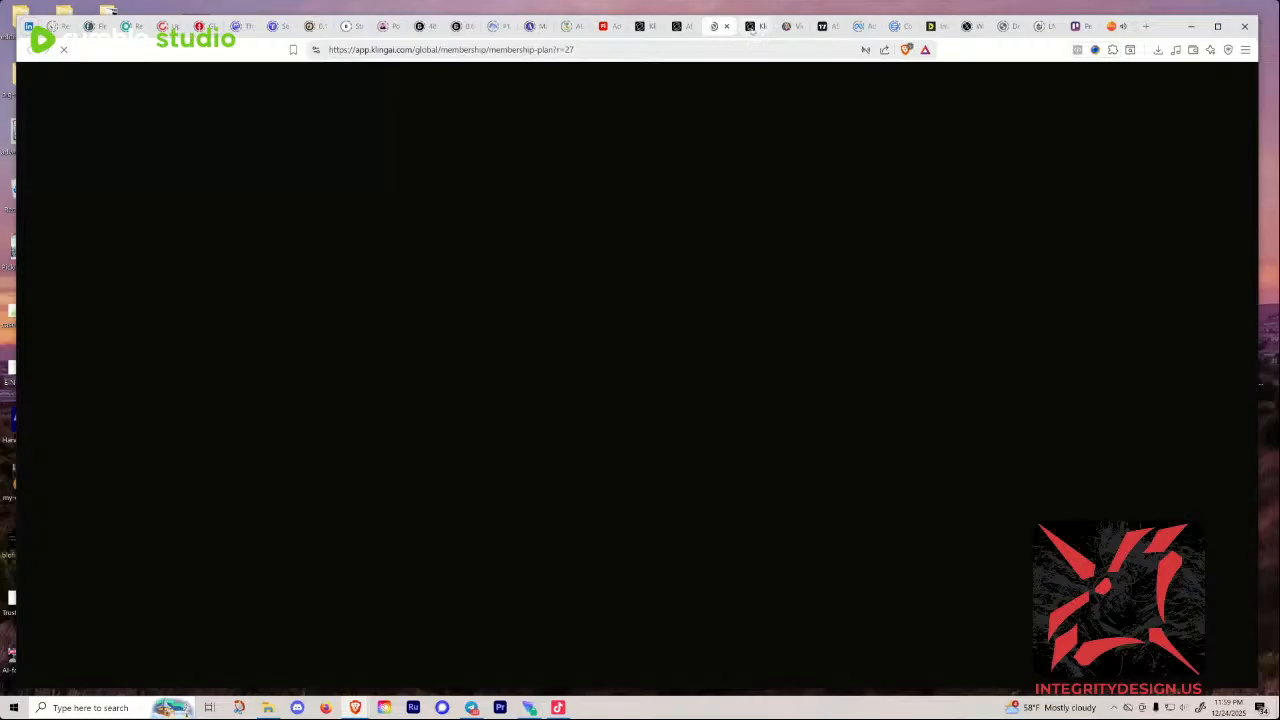
pyautogui.click(750, 27)
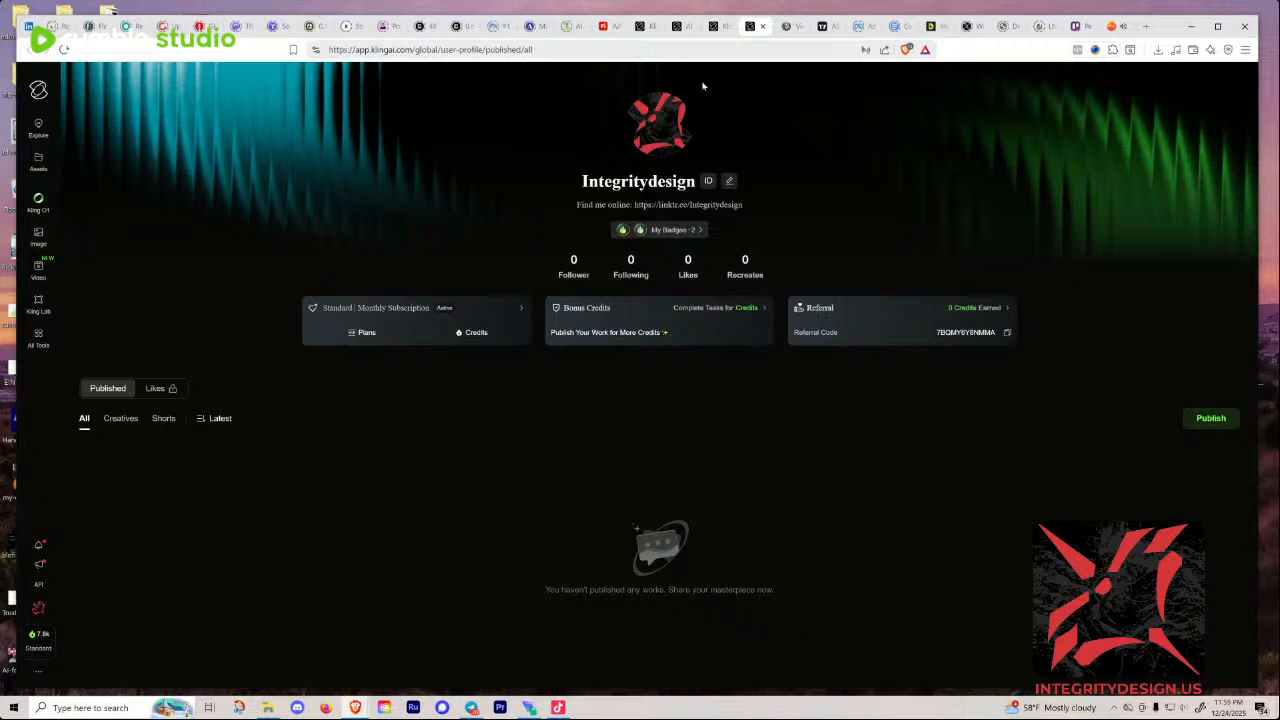
pyautogui.click(682, 28)
pyautogui.click(720, 28)
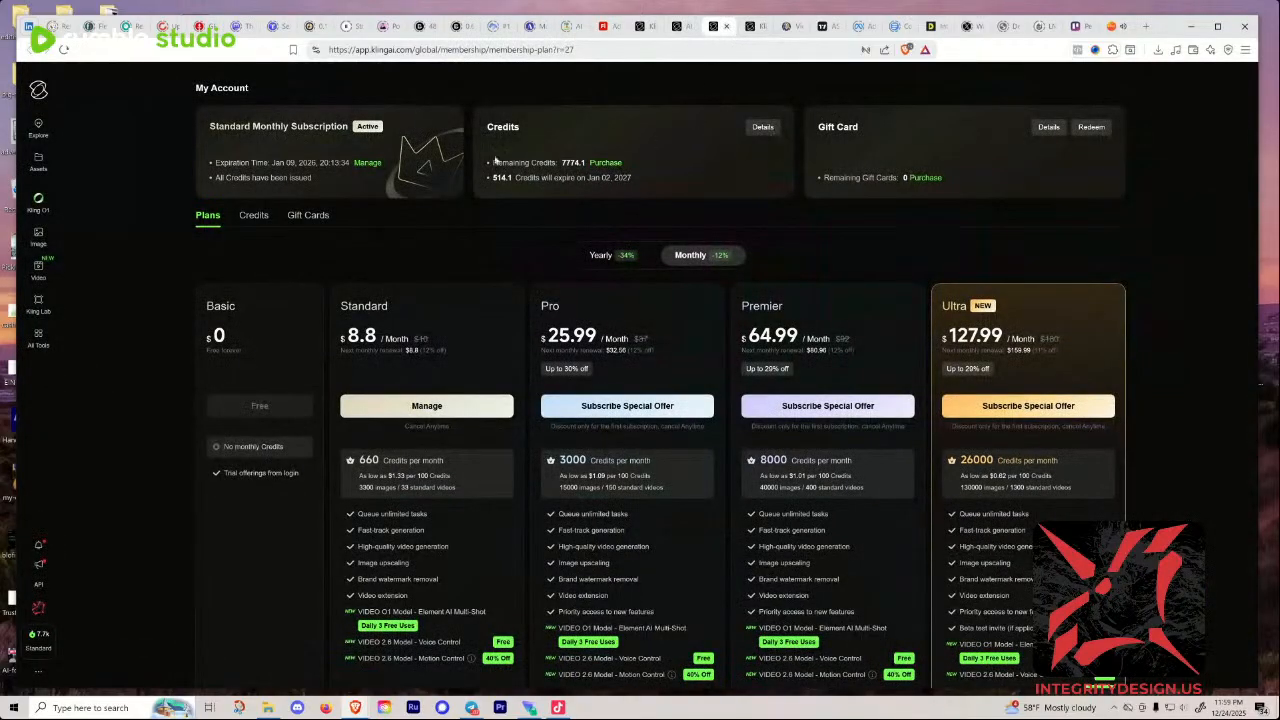
pyautogui.scroll(-3, 700, 212)
pyautogui.scroll(3, 700, 212)
pyautogui.click(726, 27)
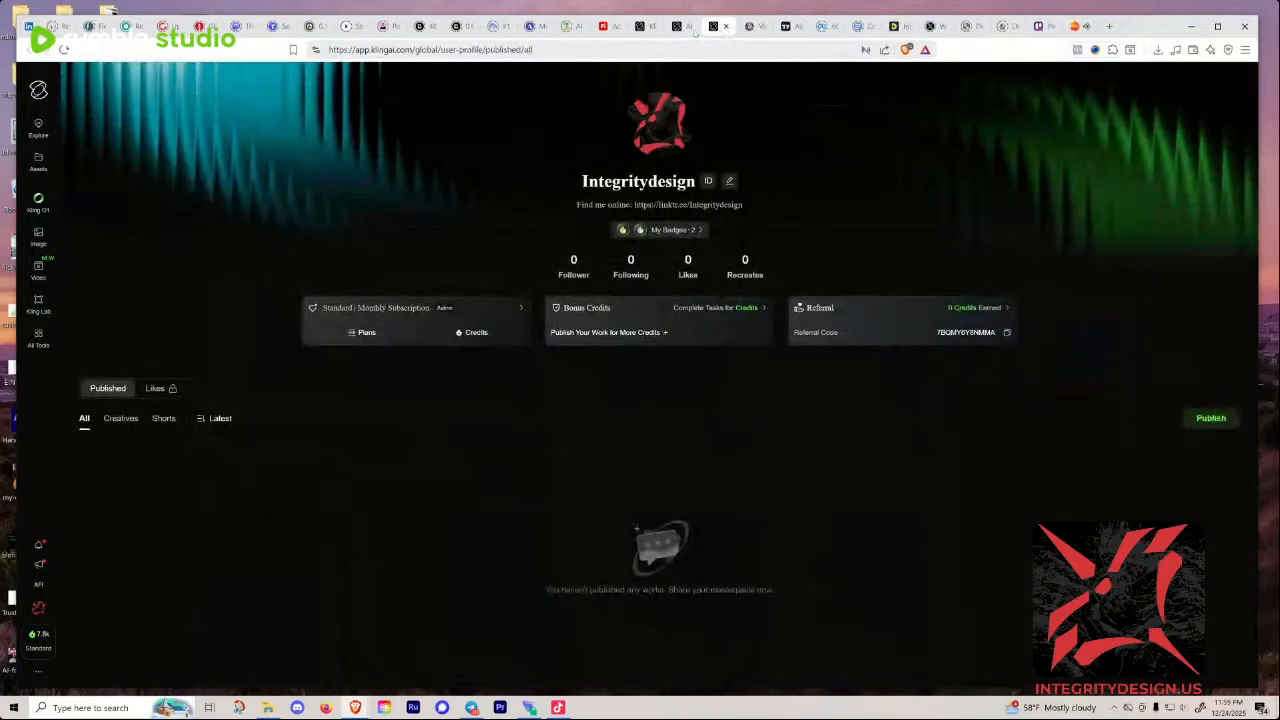
# Step: Close the Kling AI user profile page and return to the video generator
pyautogui.click(683, 33)
pyautogui.click(721, 29)
pyautogui.click(726, 27)
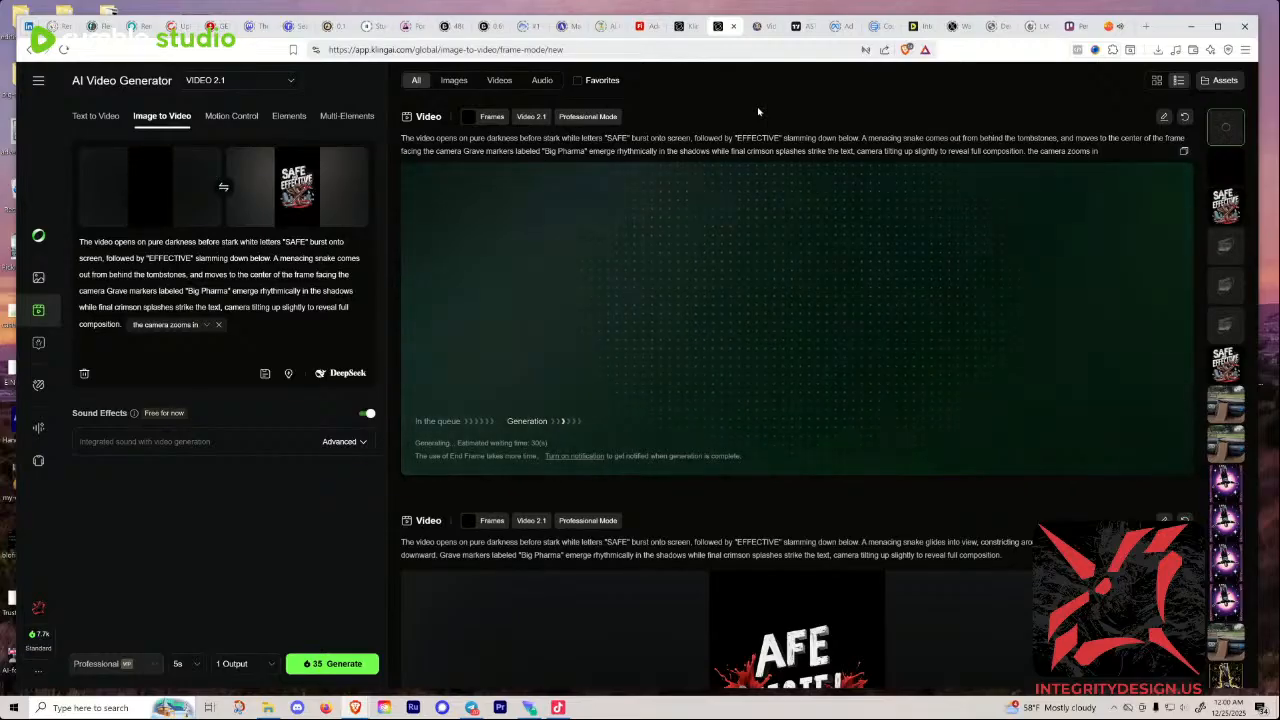
# Step: Switch to Leonardo.Ai video creation and compare the Seedance 1.0 Pro and Seedance 1.0 Lite models
pyautogui.click(762, 28)
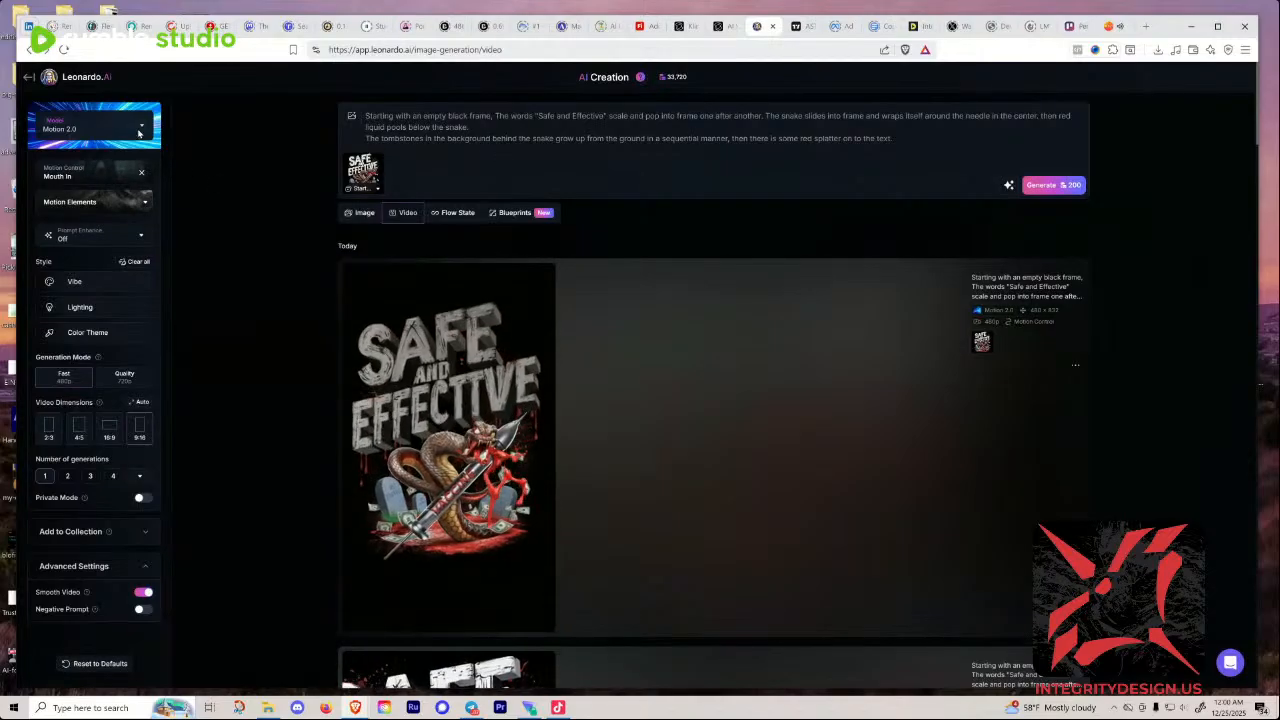
pyautogui.click(139, 130)
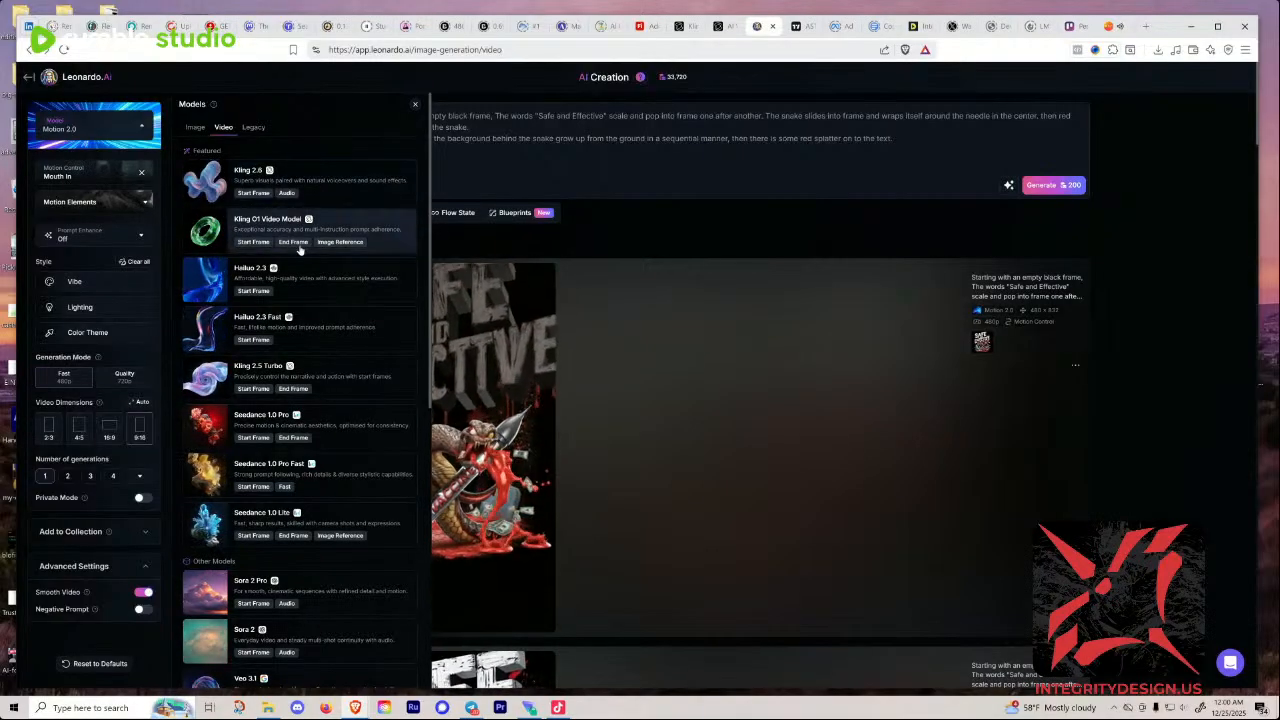
pyautogui.scroll(-1, 376, 398)
pyautogui.scroll(-1, 376, 398)
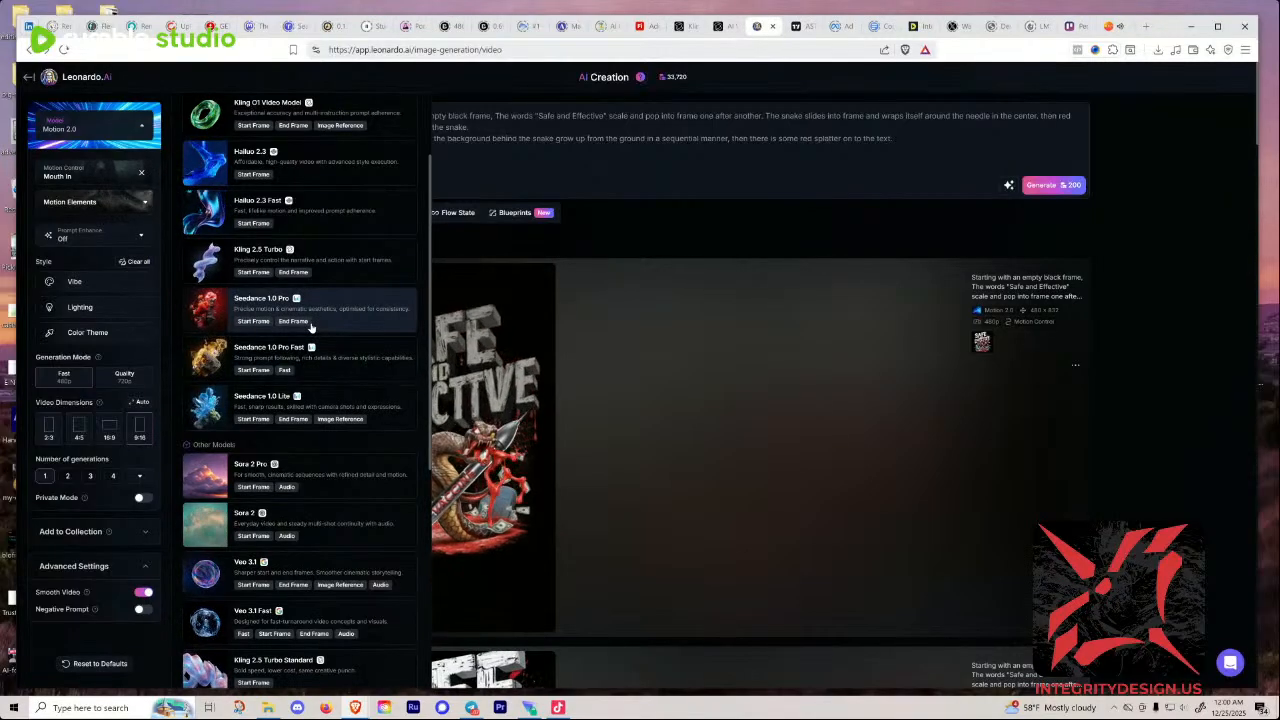
pyautogui.click(355, 326)
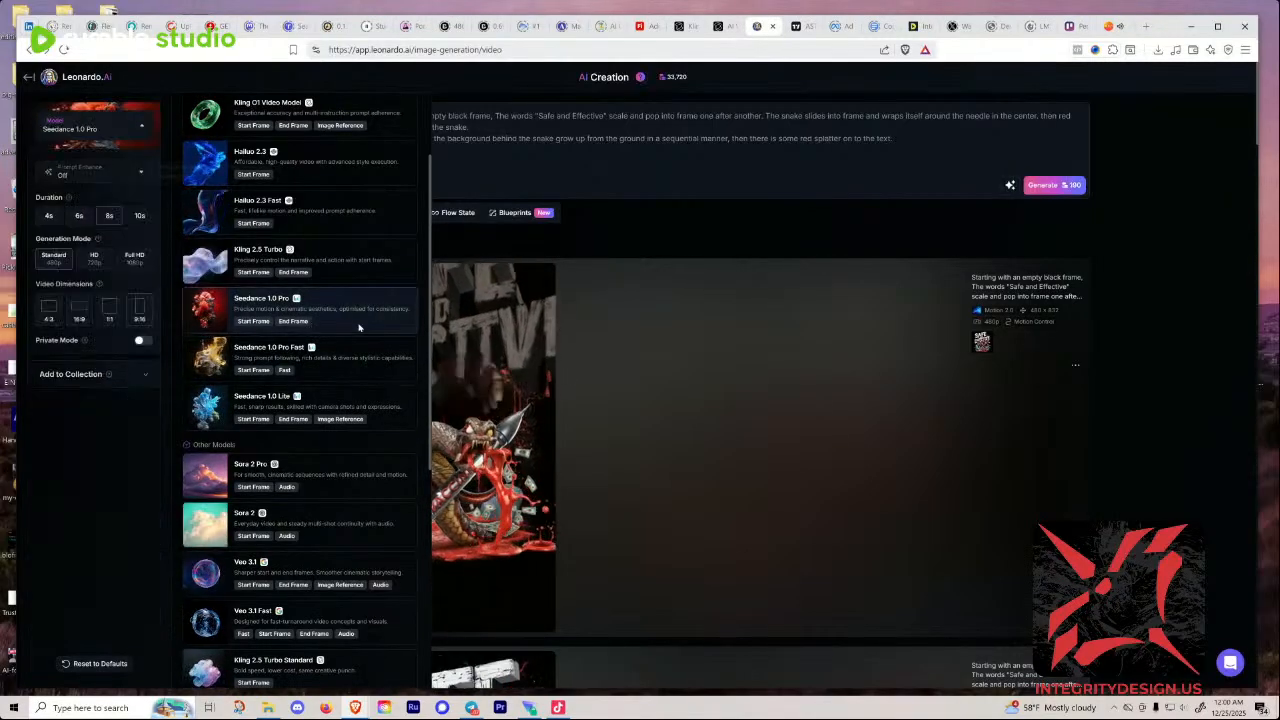
pyautogui.click(386, 415)
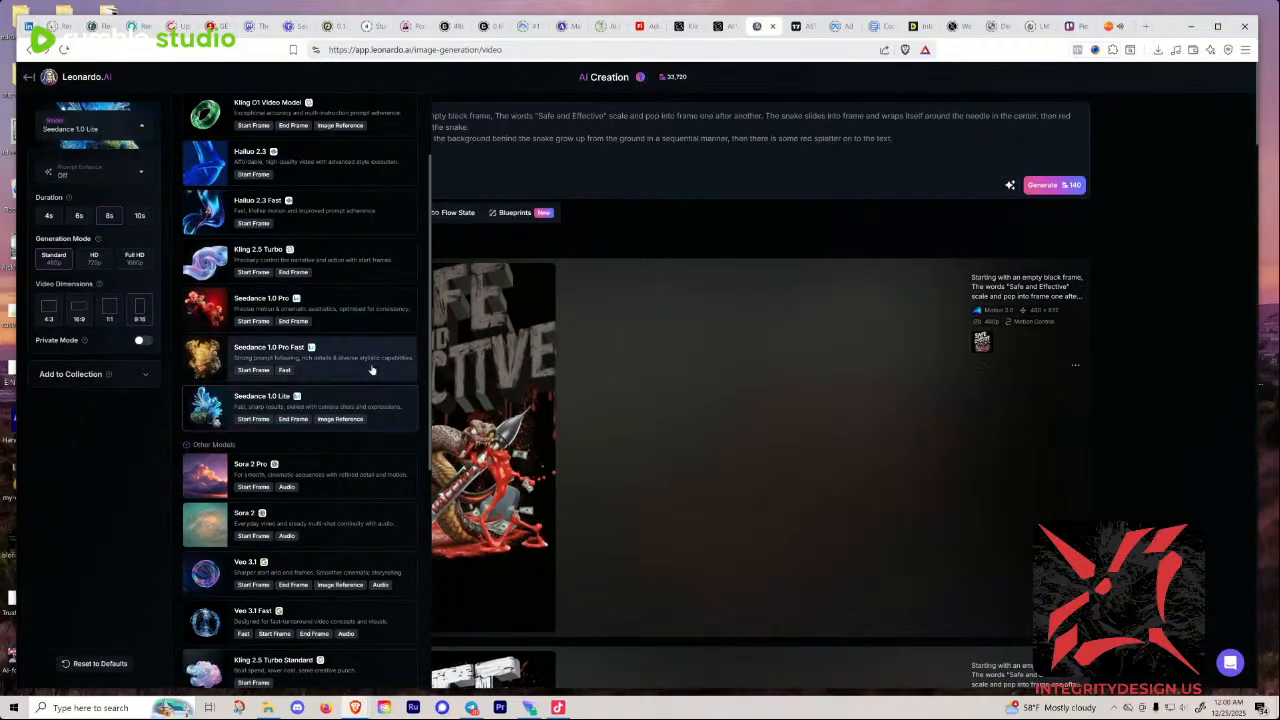
# Step: Try the Veo 3.1 and Kling 2.1 Pro models and look through the remaining video models
pyautogui.scroll(-1, 370, 370)
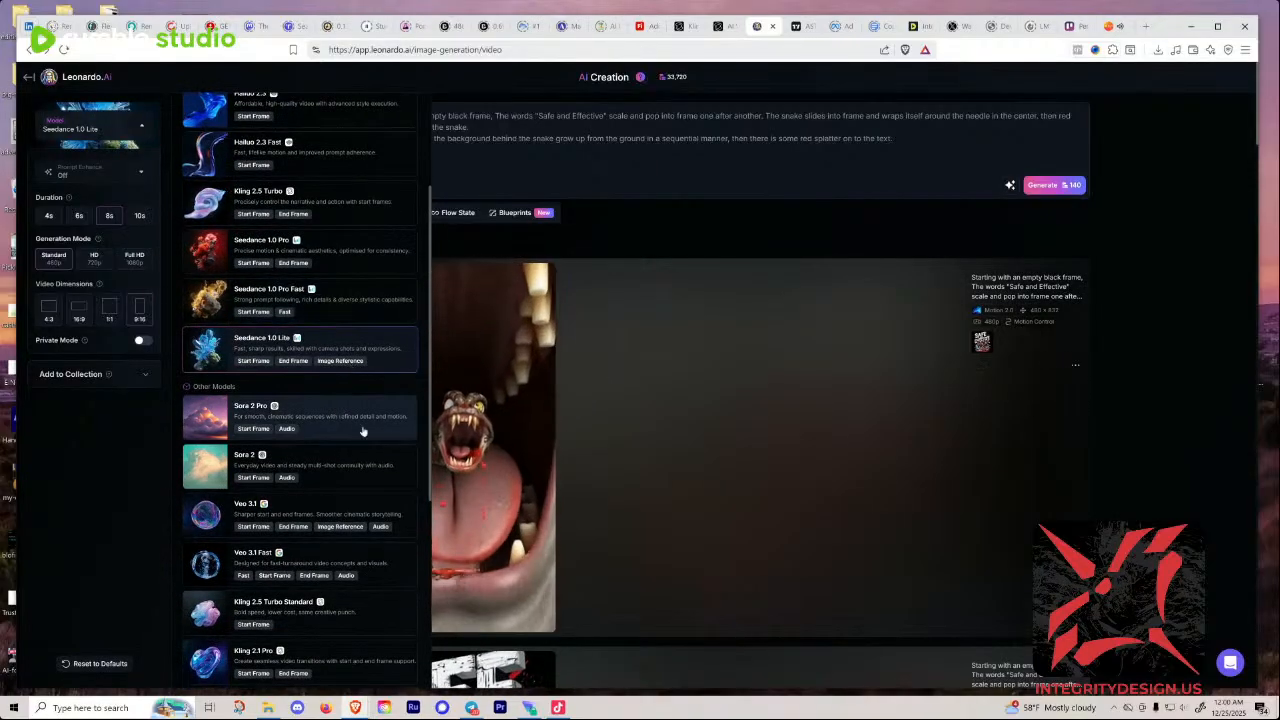
pyautogui.scroll(-2, 378, 470)
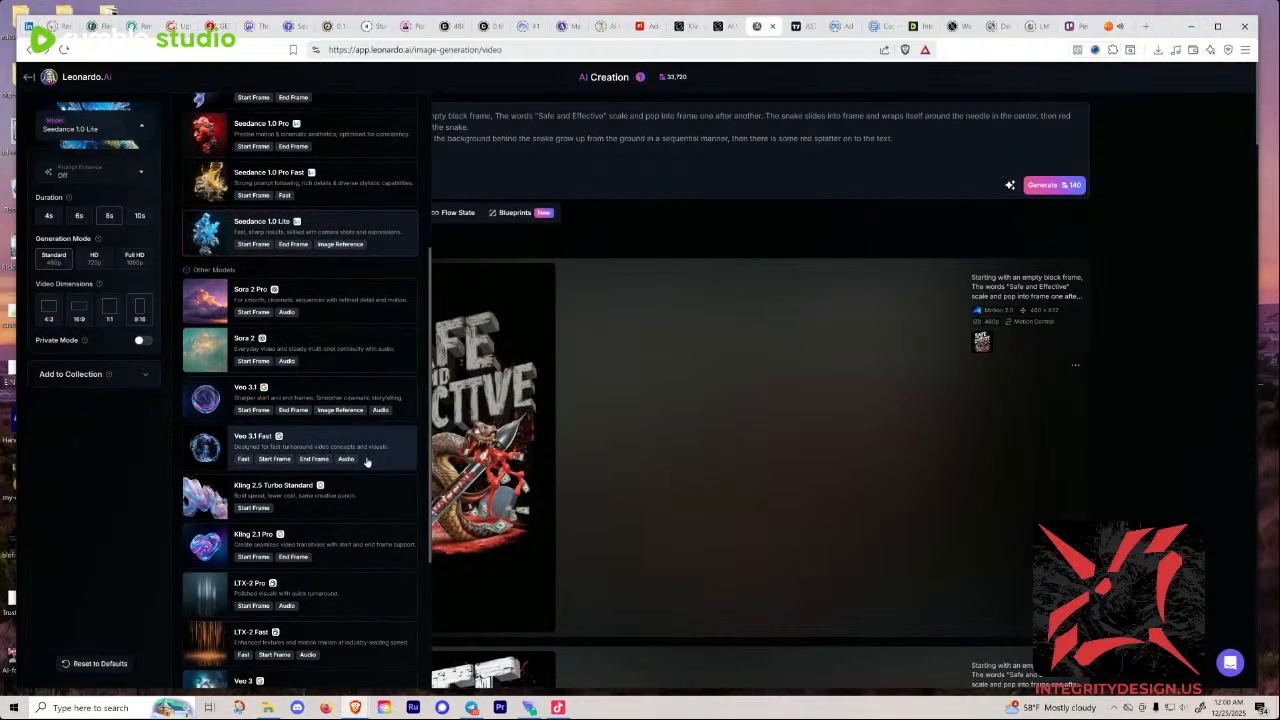
pyautogui.click(401, 405)
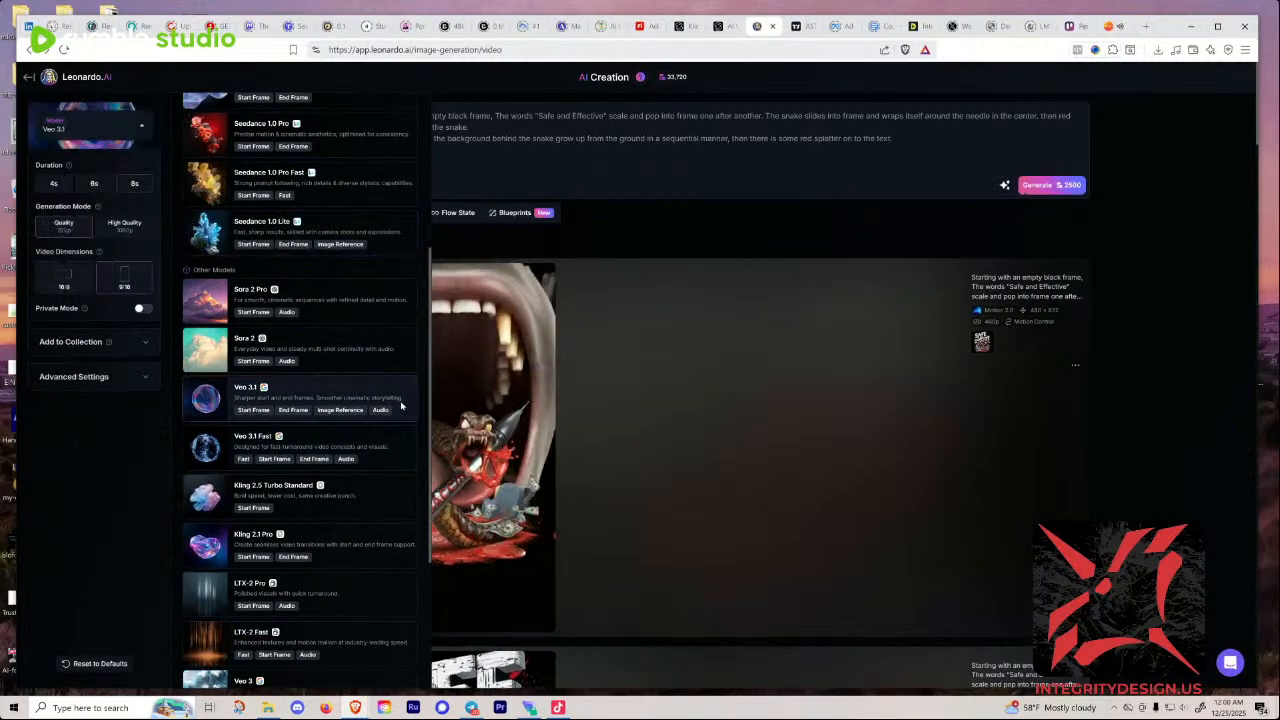
pyautogui.scroll(-2, 390, 445)
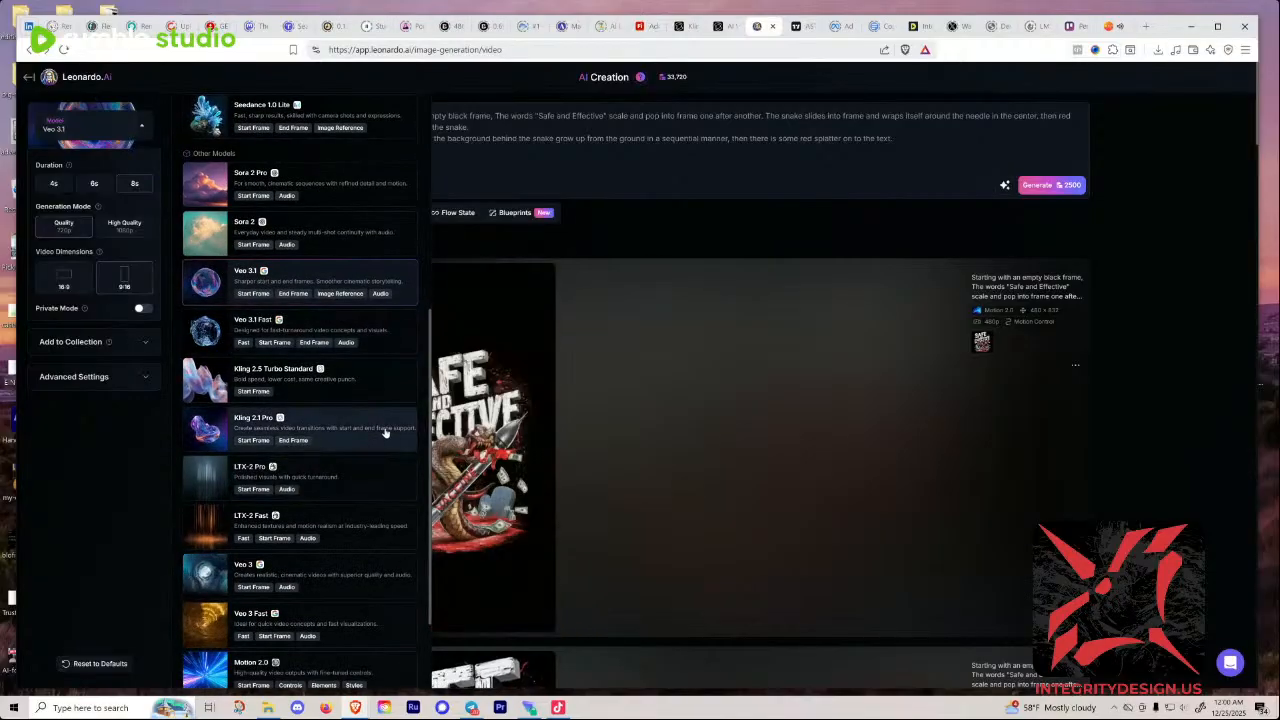
pyautogui.click(384, 431)
pyautogui.scroll(-2, 367, 426)
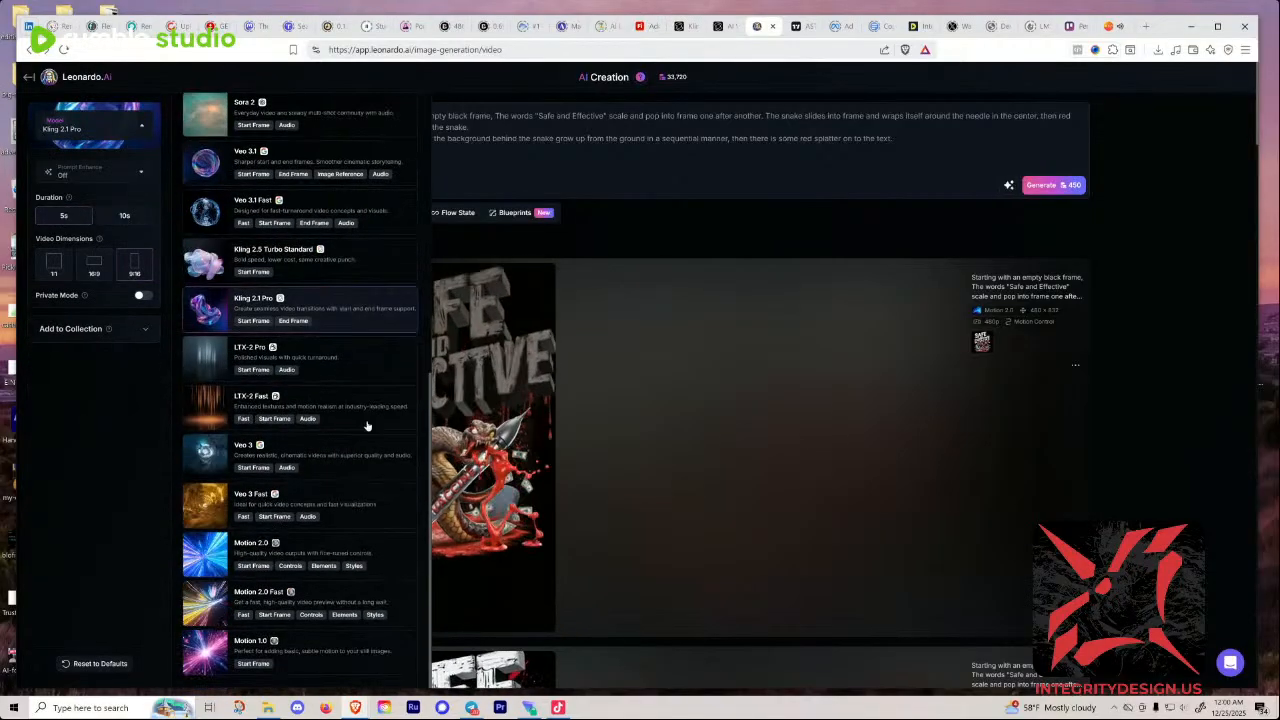
pyautogui.scroll(-2, 370, 430)
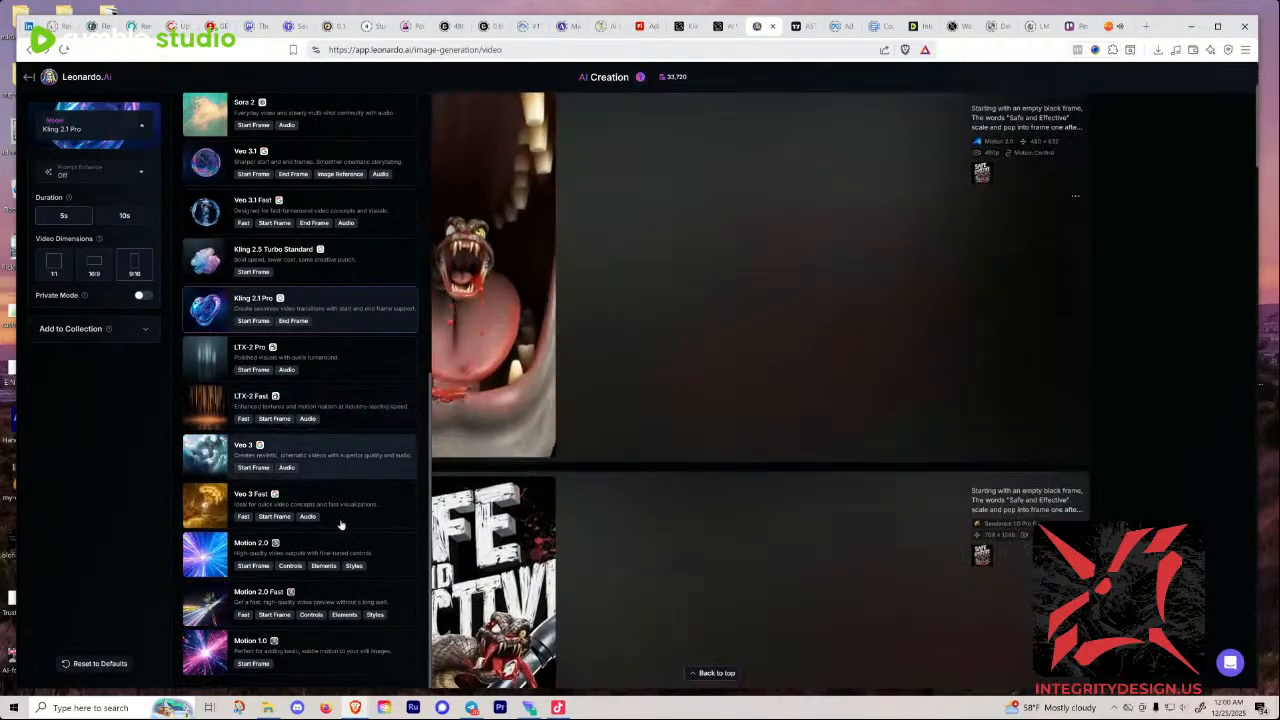
pyautogui.scroll(2, 338, 505)
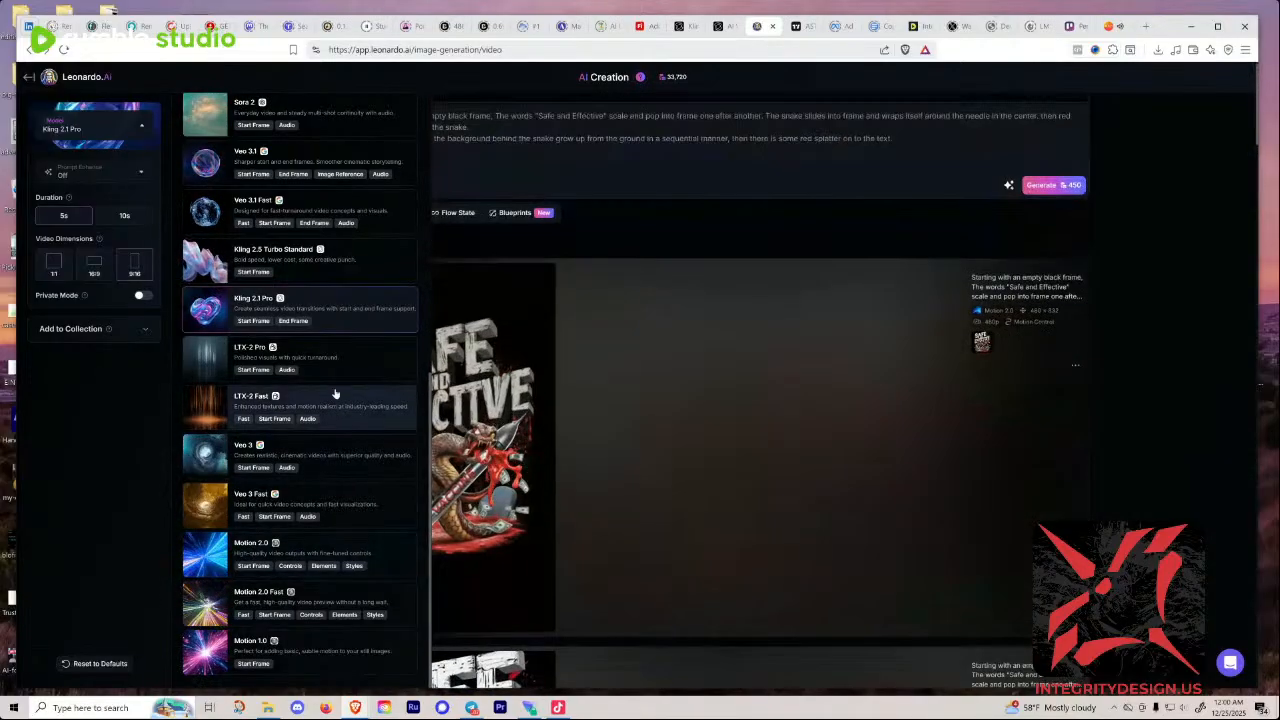
pyautogui.scroll(3, 338, 410)
pyautogui.scroll(2, 365, 450)
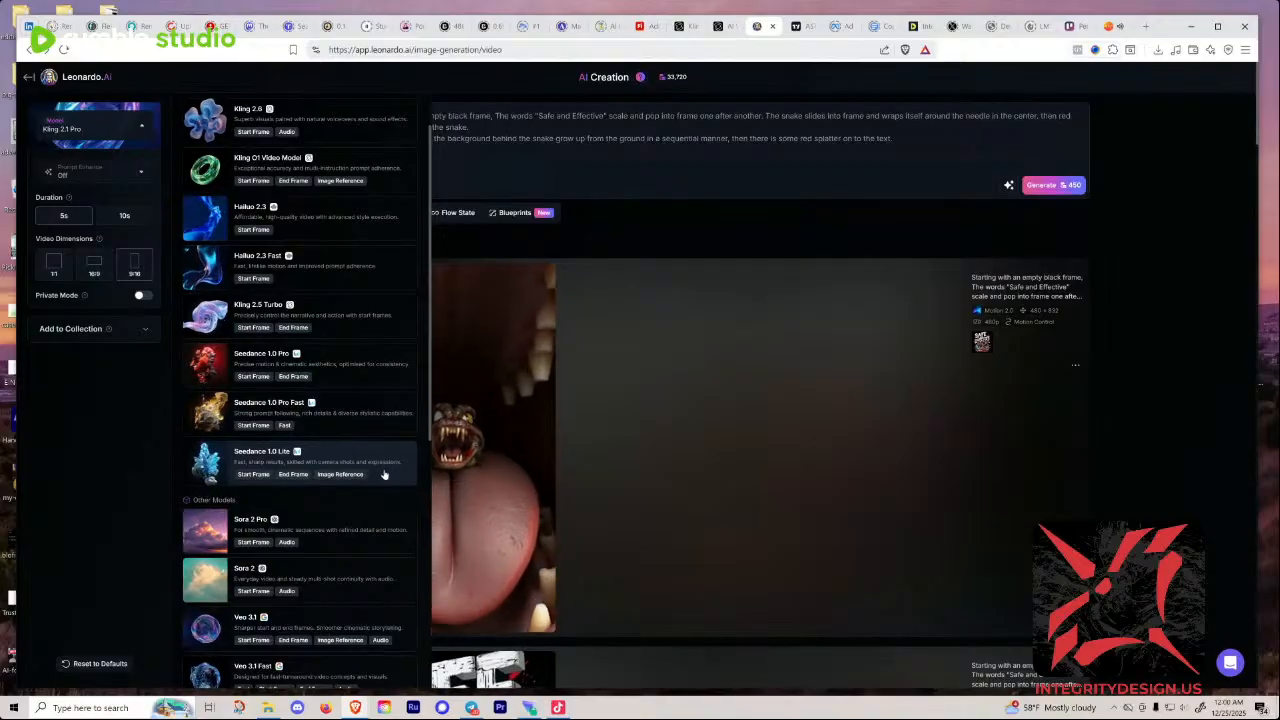
# Step: Set the video model to Seedance 1.0 Lite with HD 720p and a 4s duration, and check its image selection options
pyautogui.click(384, 474)
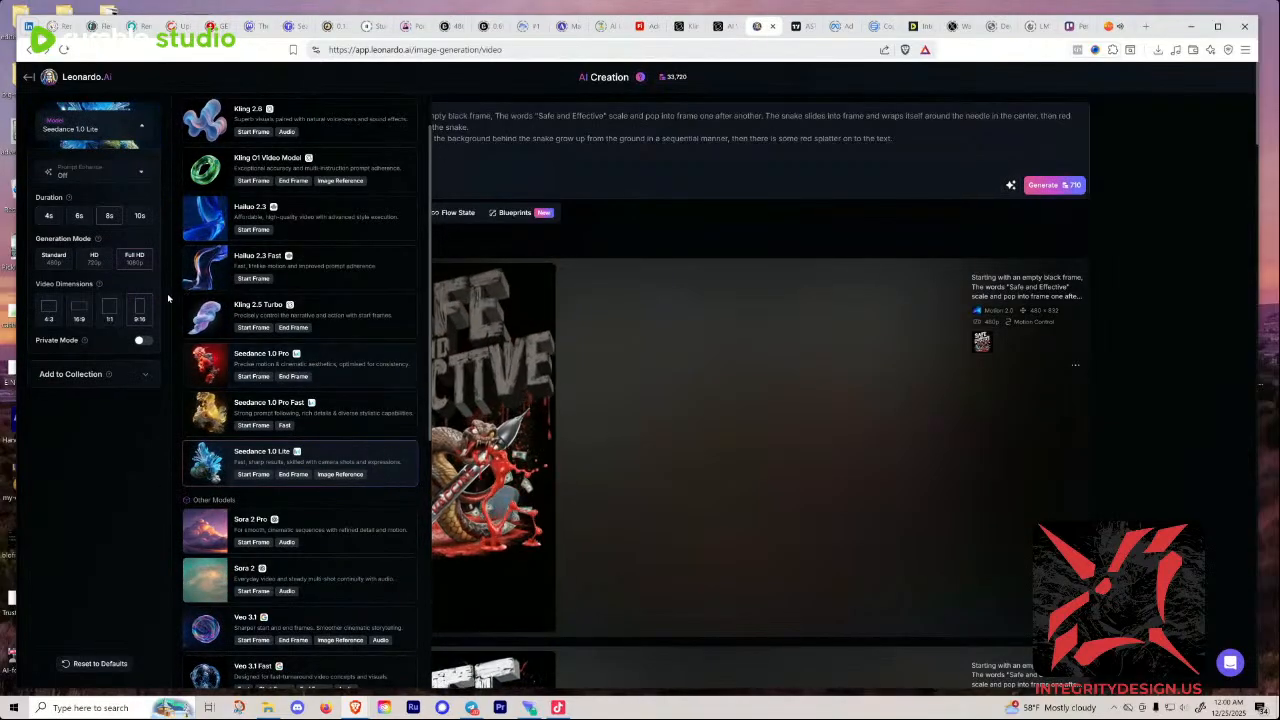
pyautogui.click(460, 172)
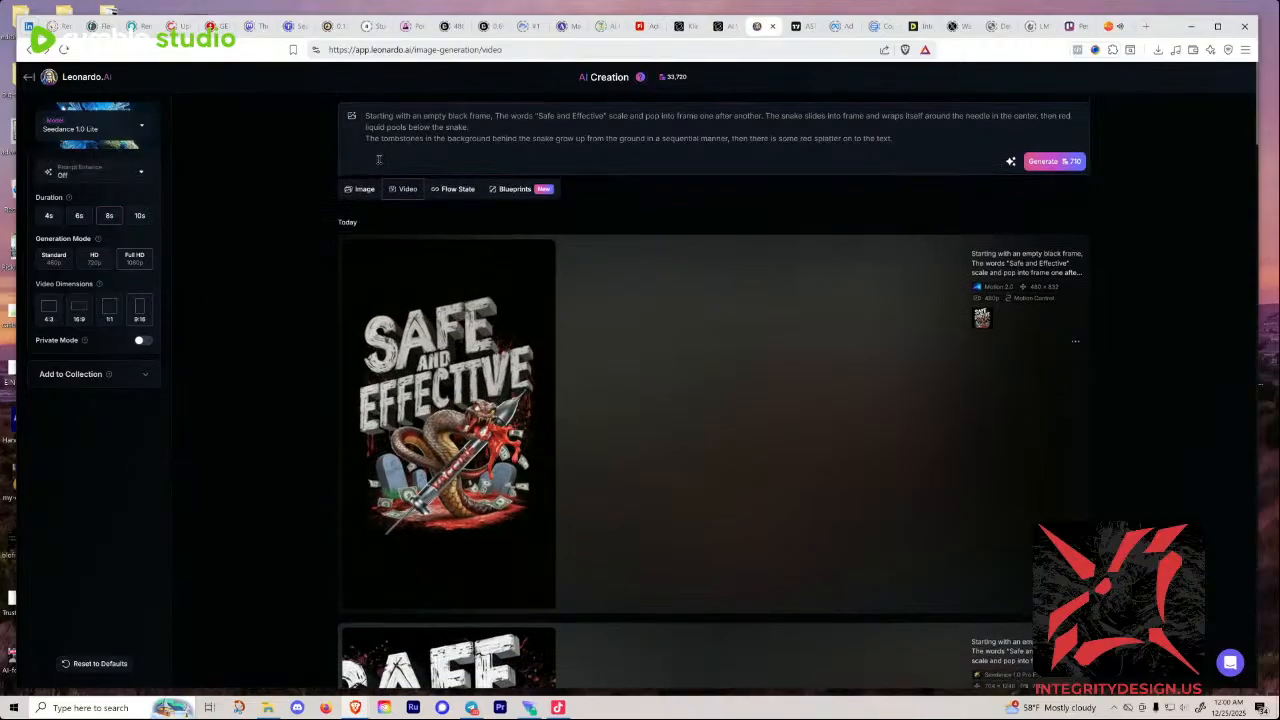
pyautogui.click(95, 267)
pyautogui.click(49, 216)
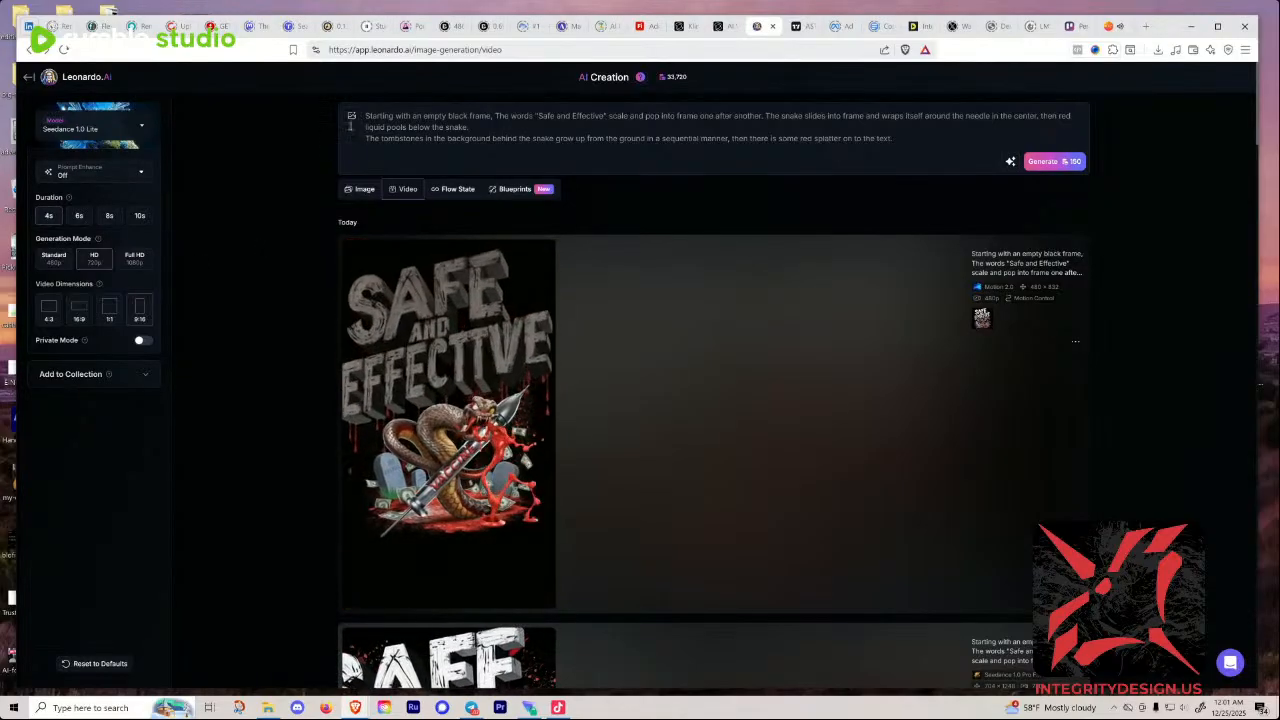
pyautogui.click(351, 116)
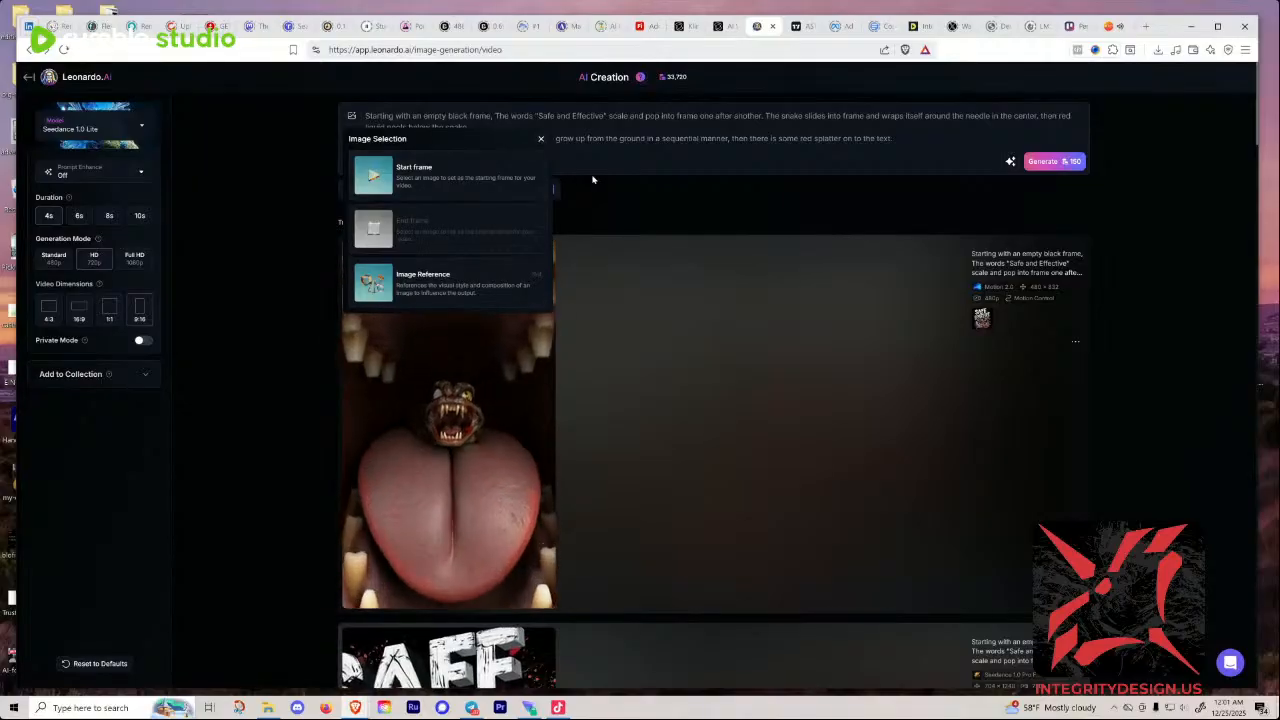
pyautogui.click(541, 140)
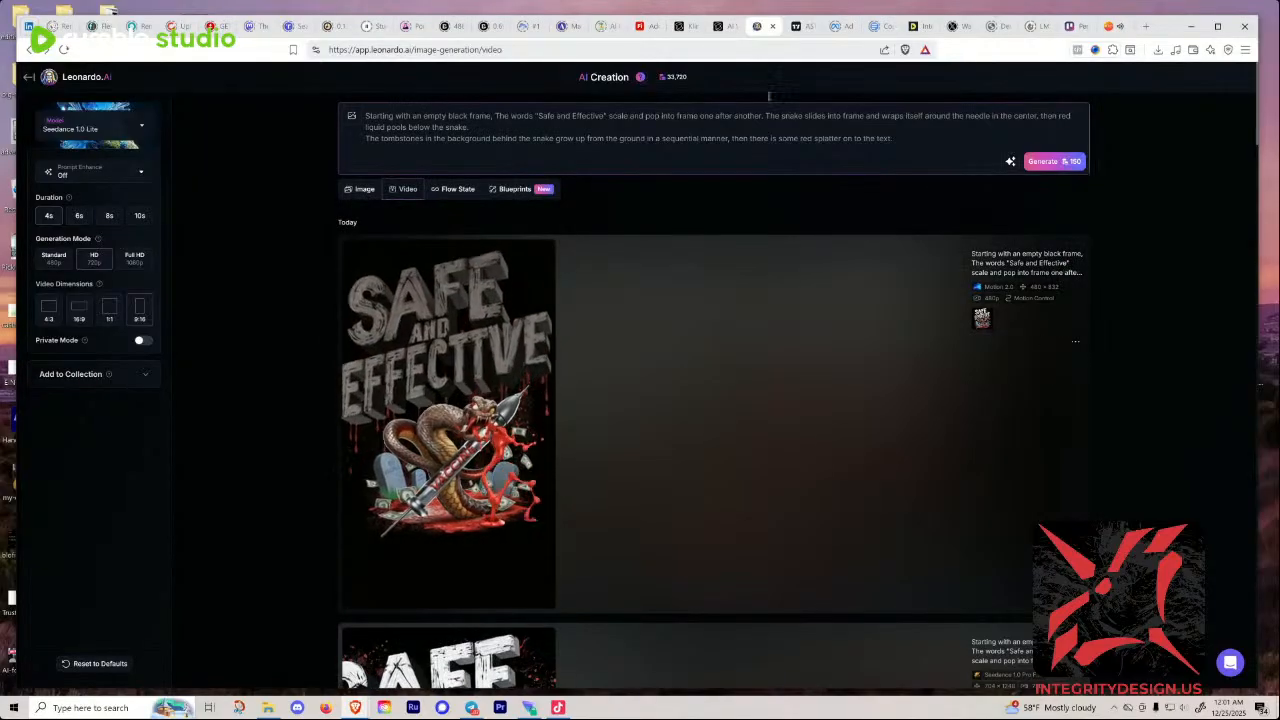
# Step: Return to Kling AI, play the new Professional Mode video with the camera zoom, and compare it with the earlier generations
pyautogui.click(720, 28)
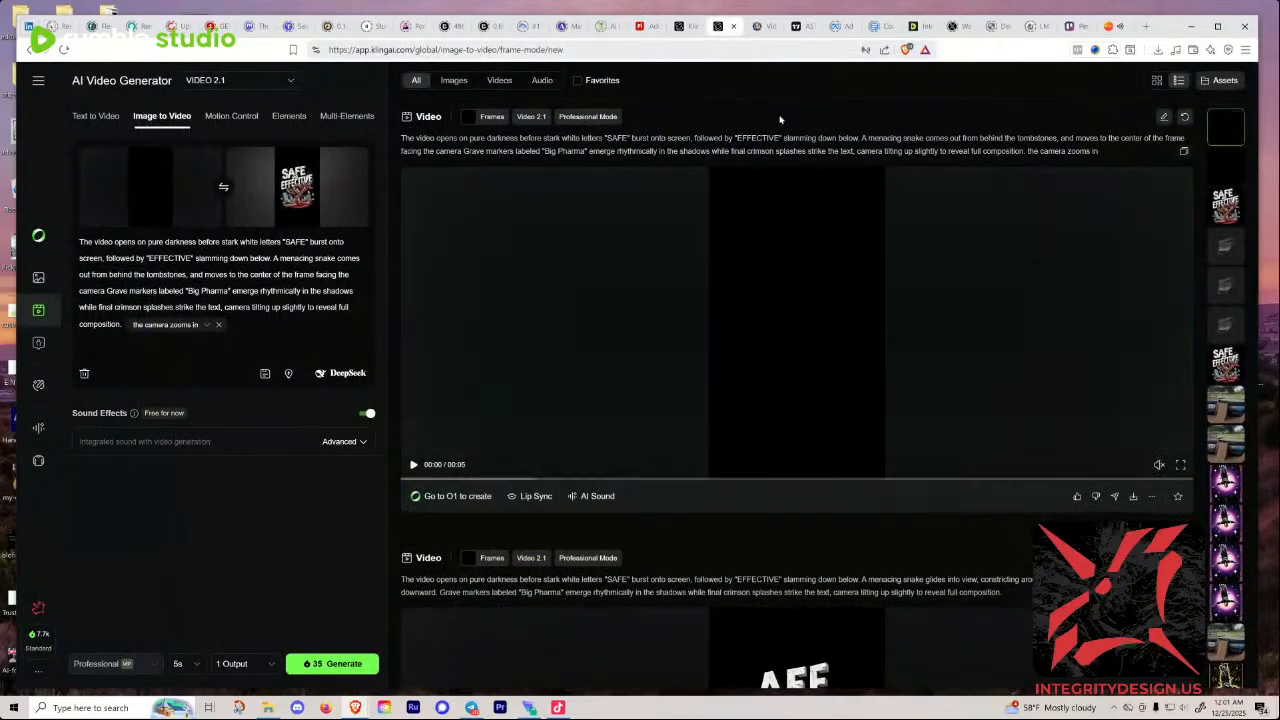
pyautogui.click(413, 464)
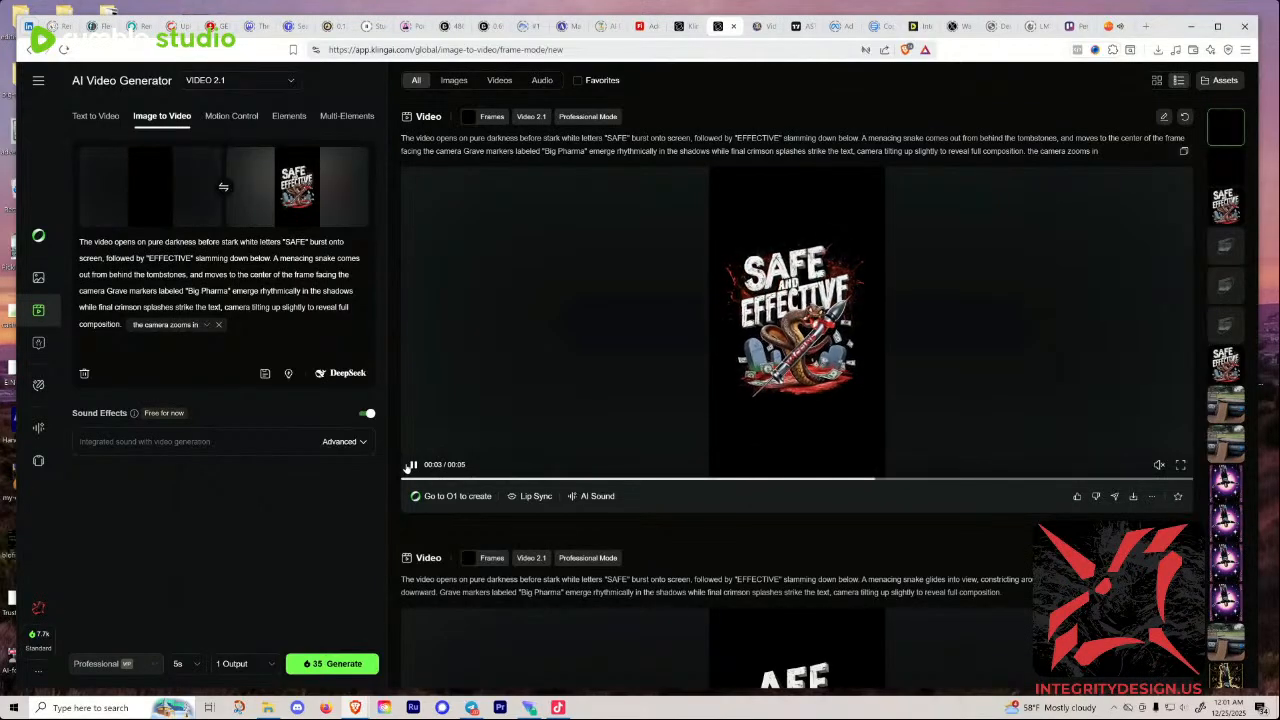
pyautogui.click(410, 465)
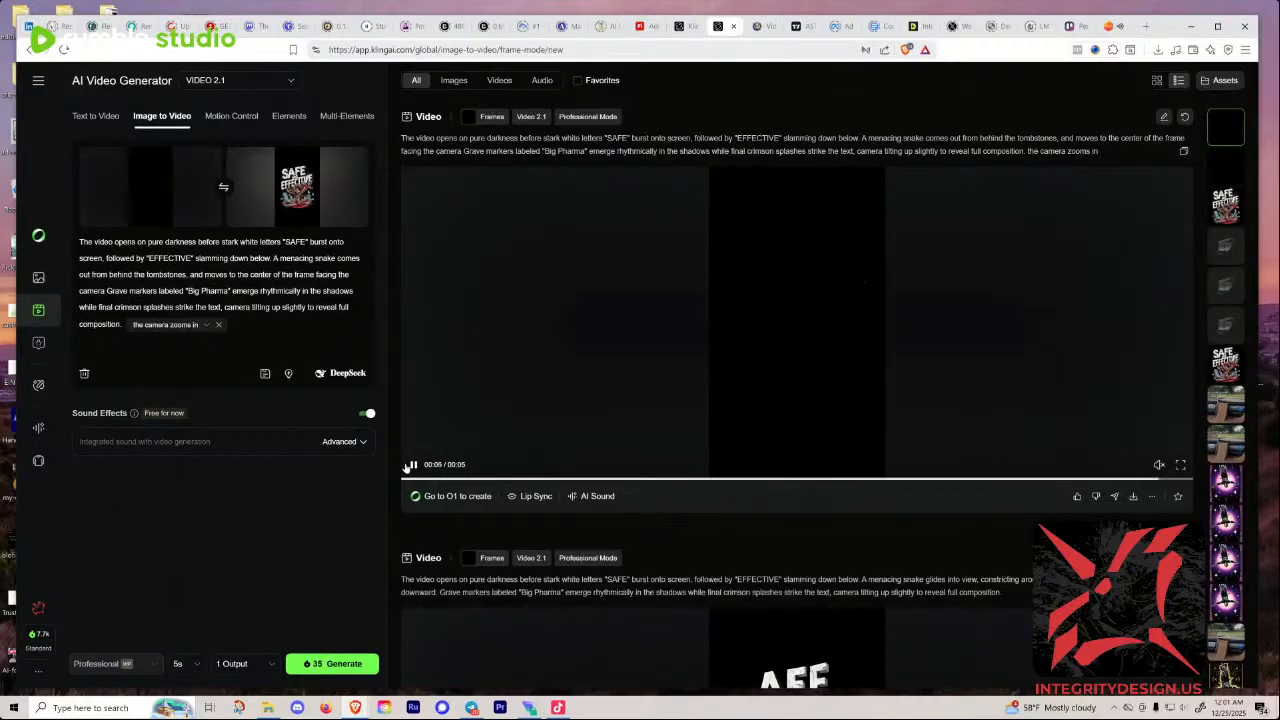
pyautogui.click(413, 465)
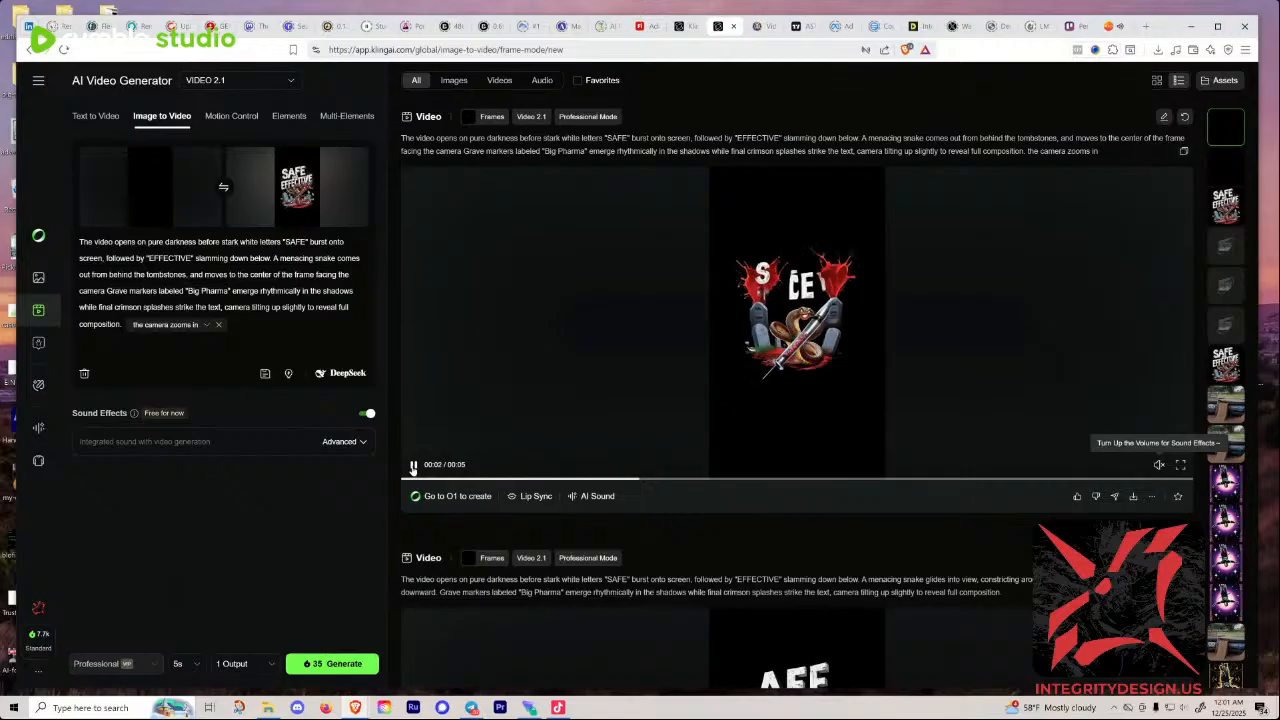
pyautogui.scroll(-5, 588, 458)
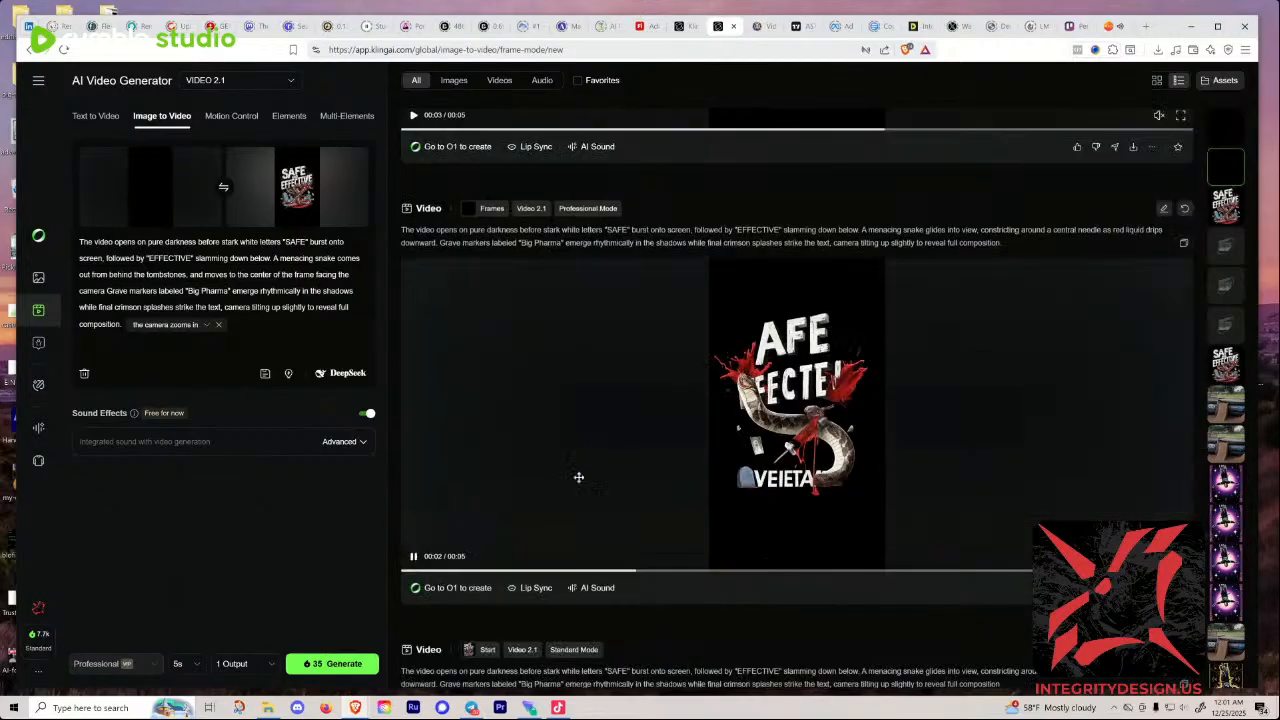
pyautogui.scroll(-4, 588, 458)
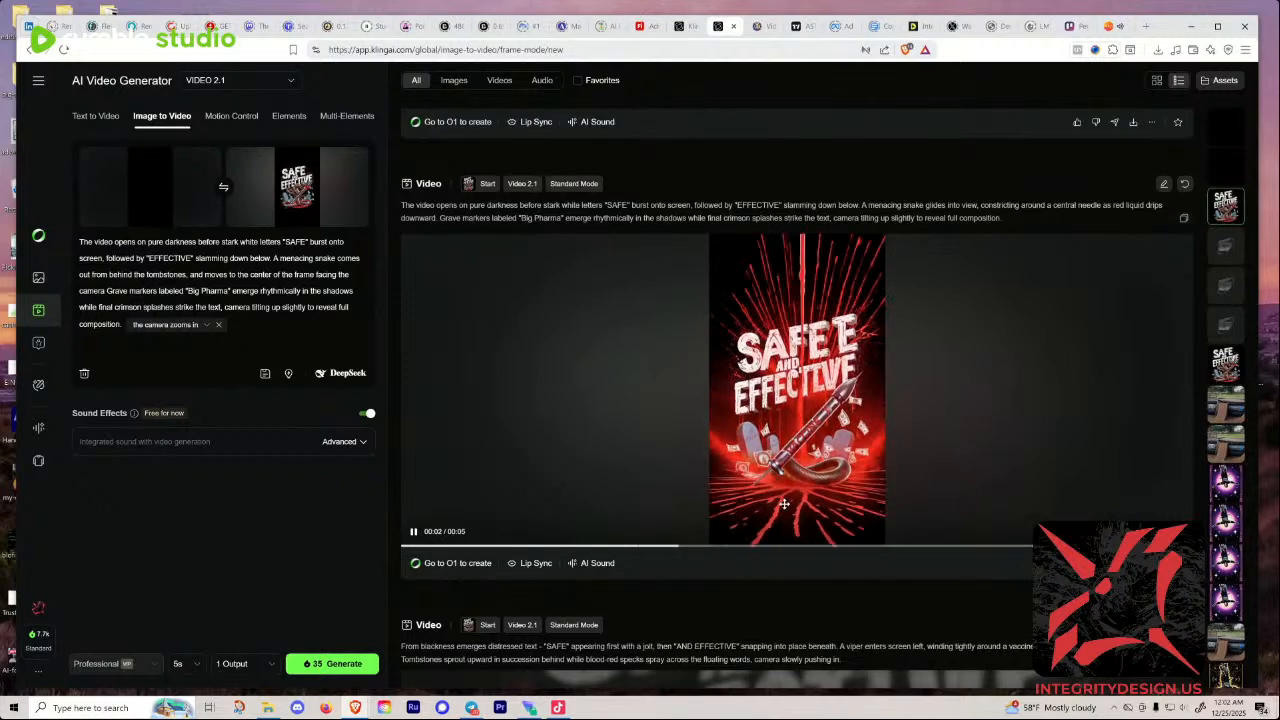
# Step: Remove the "the camera zooms in" camera movement from the end of the video prompt
pyautogui.scroll(8, 784, 504)
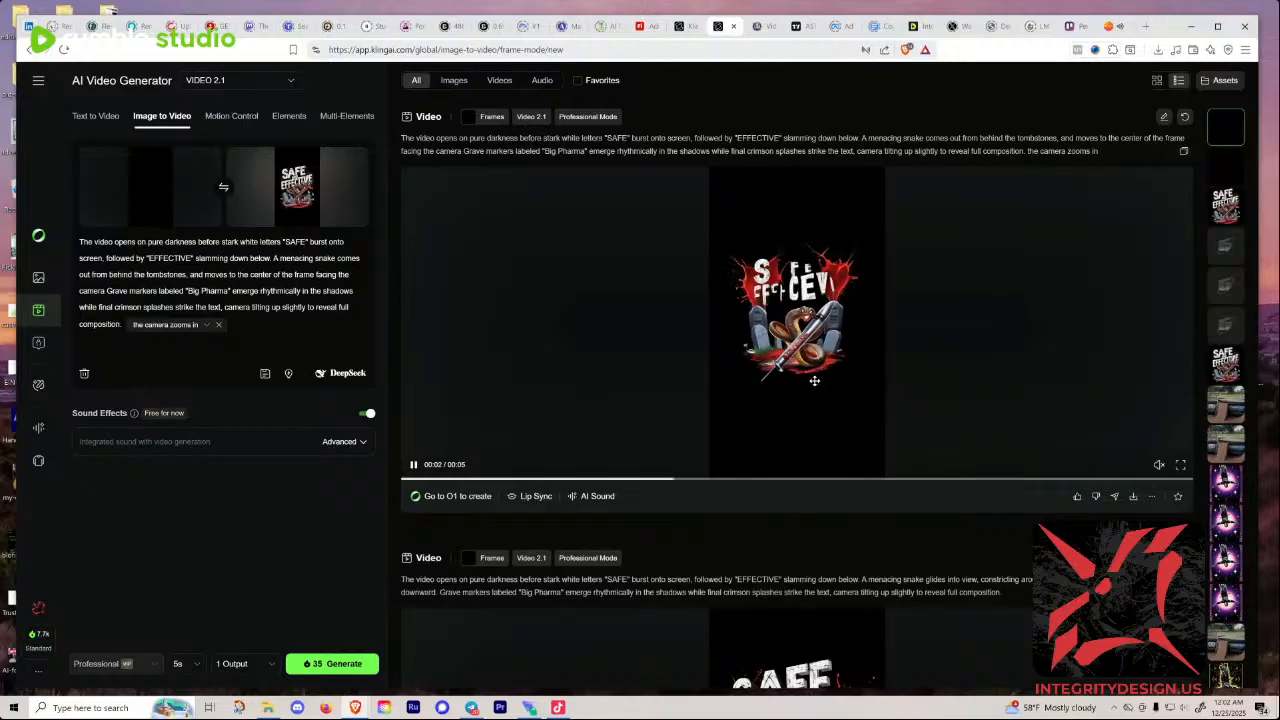
pyautogui.click(207, 326)
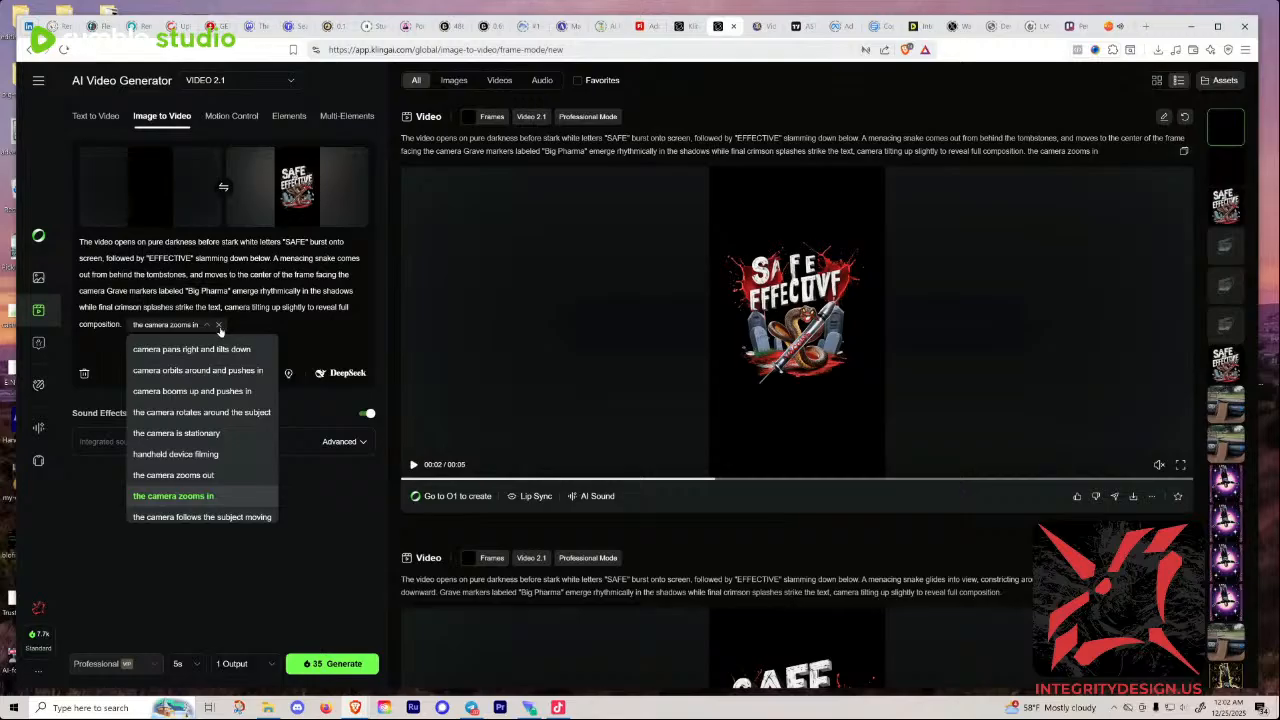
pyautogui.click(219, 326)
pyautogui.click(219, 325)
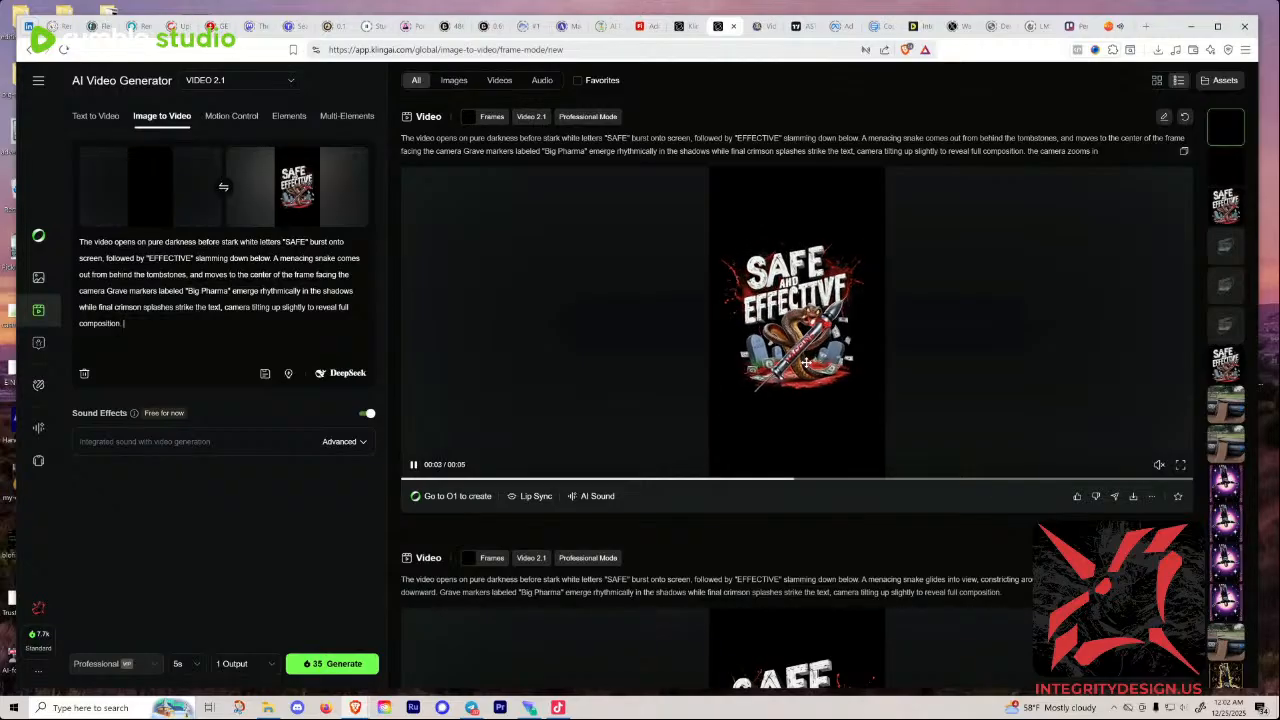
# Step: Replay the newest Professional Mode video and preview the basic camera movement presets in the Prompt Dictionary
pyautogui.scroll(-2, 807, 352)
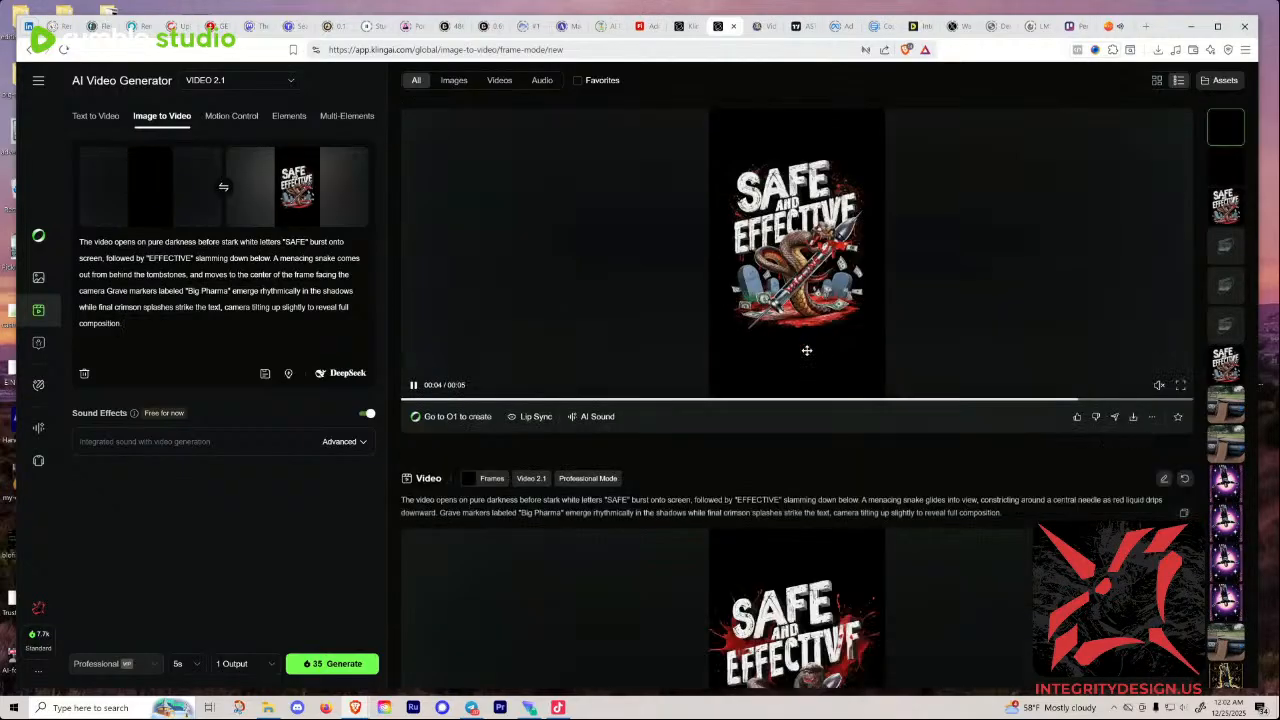
pyautogui.scroll(2, 784, 423)
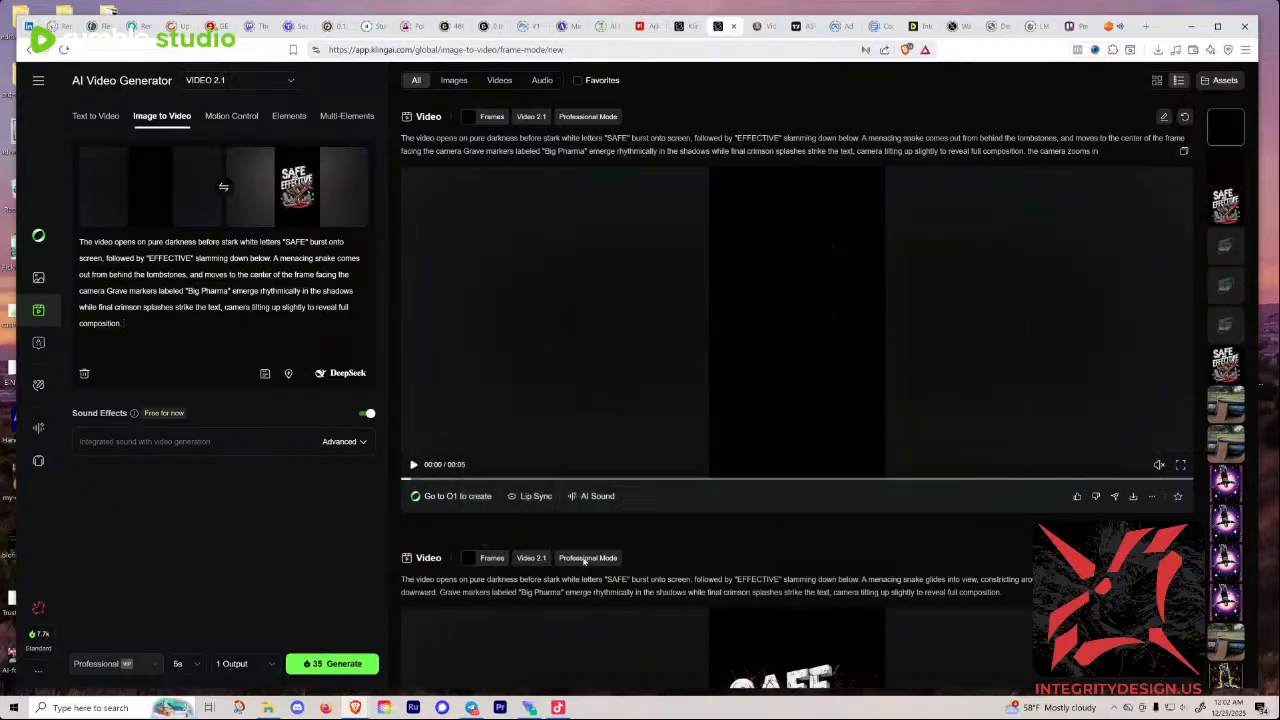
pyautogui.scroll(-2, 584, 564)
pyautogui.scroll(2, 648, 475)
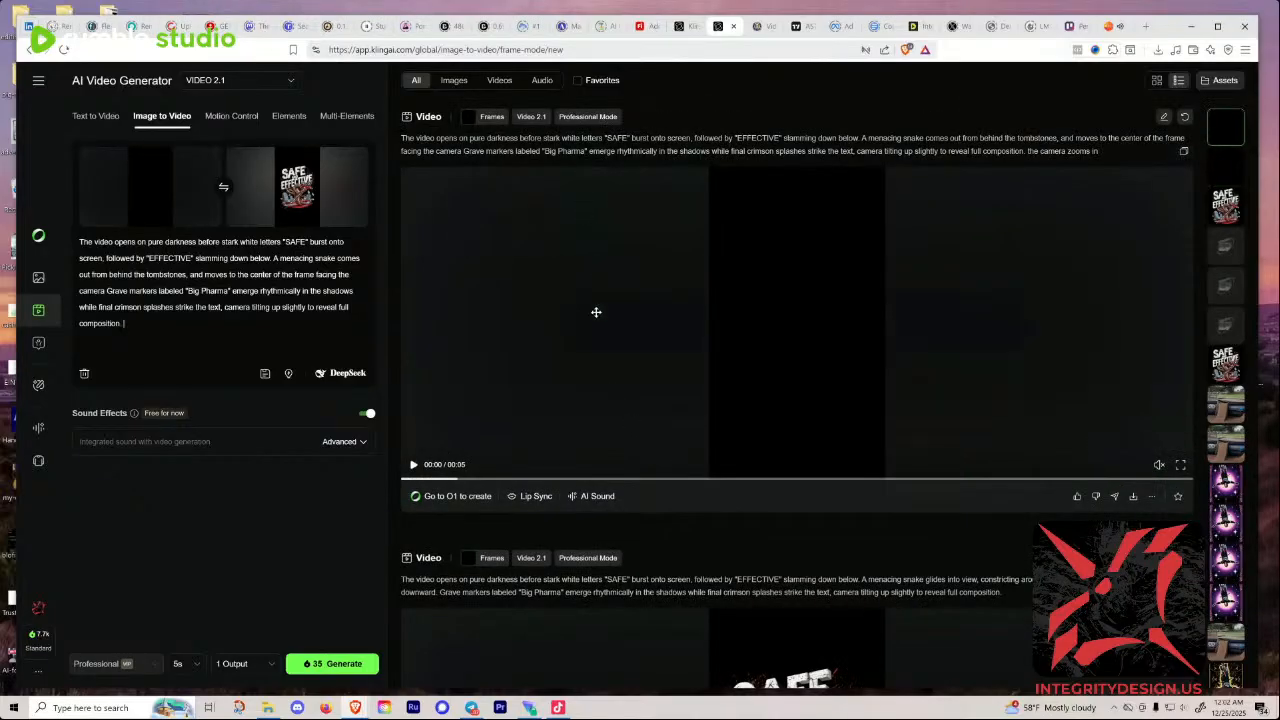
pyautogui.click(288, 373)
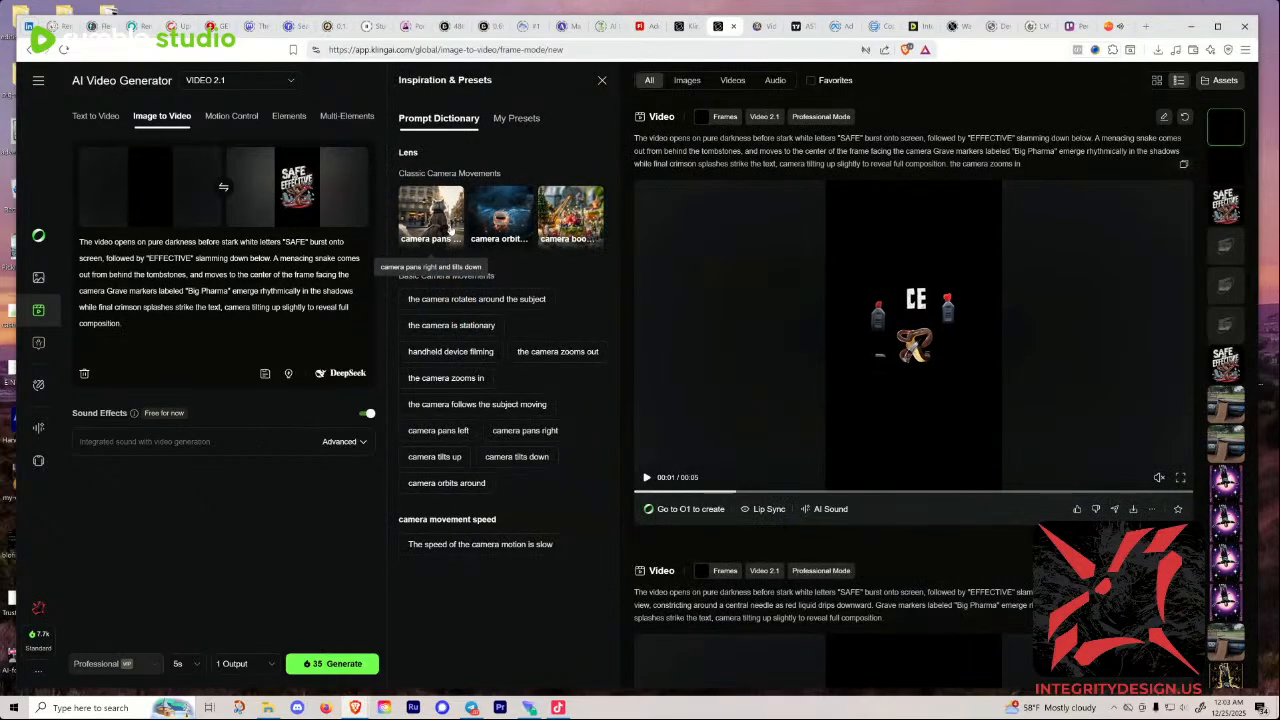
pyautogui.moveTo(469, 304)
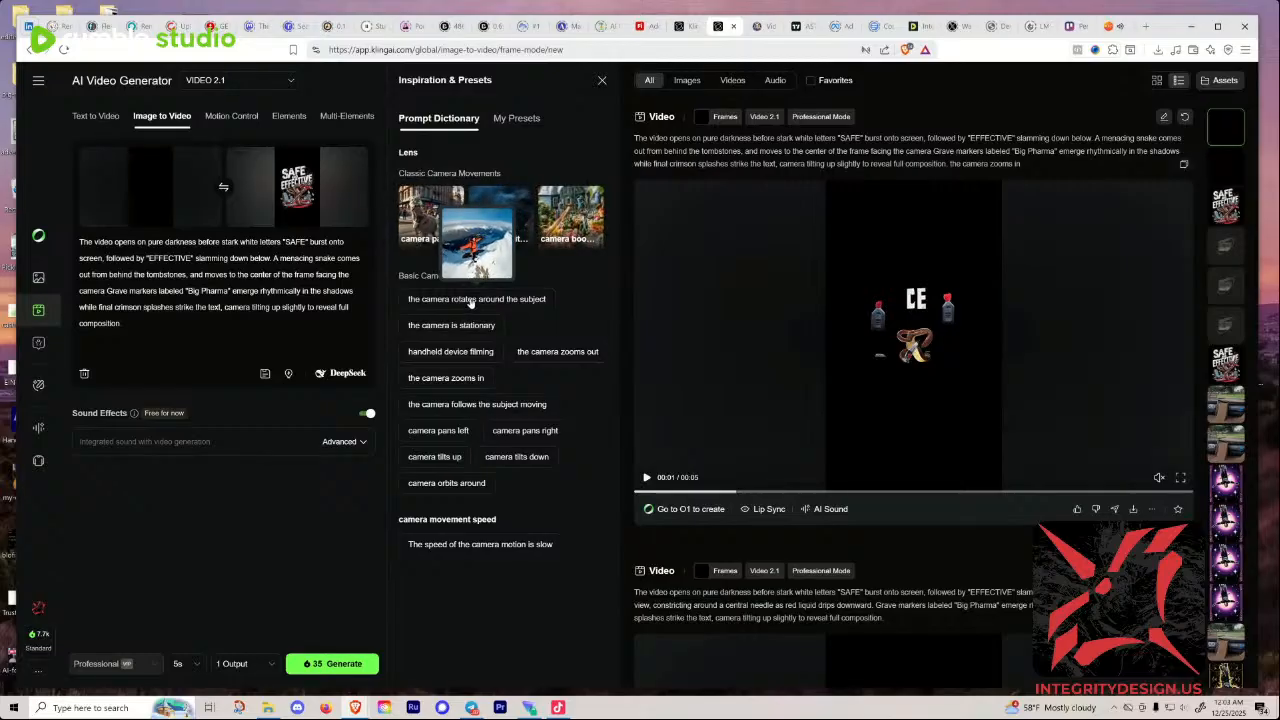
pyautogui.moveTo(482, 328)
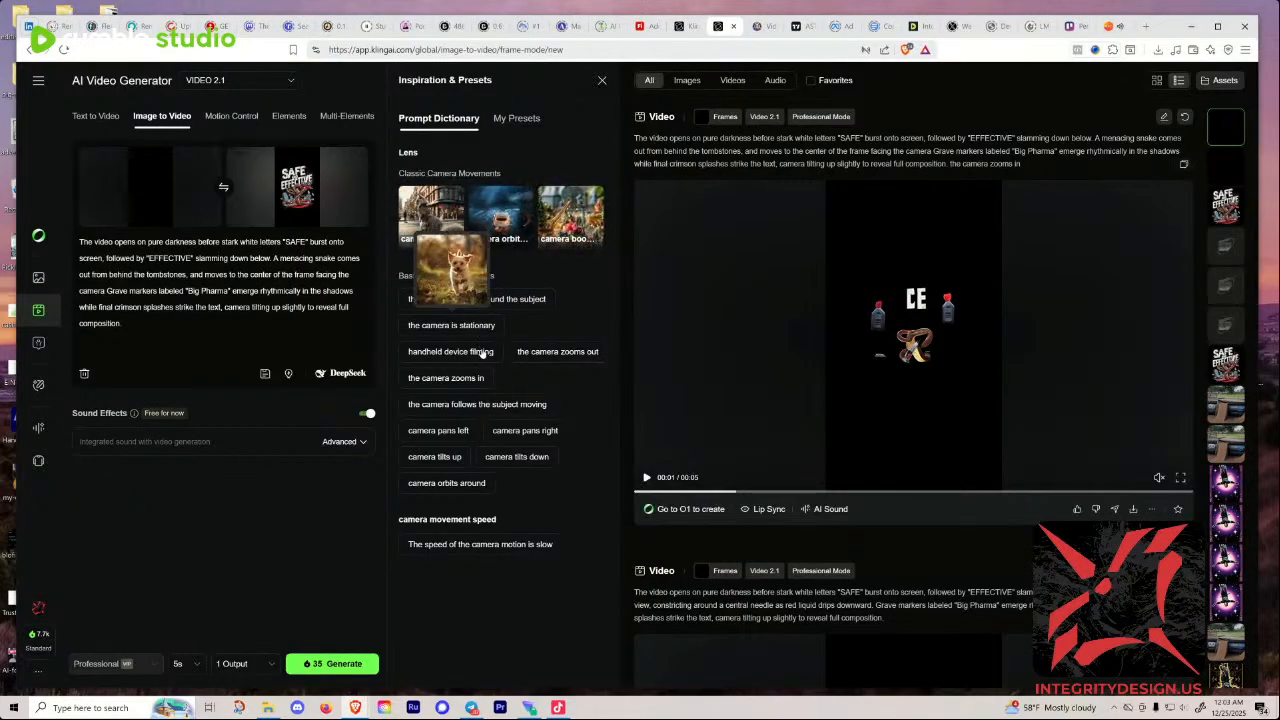
pyautogui.moveTo(480, 381)
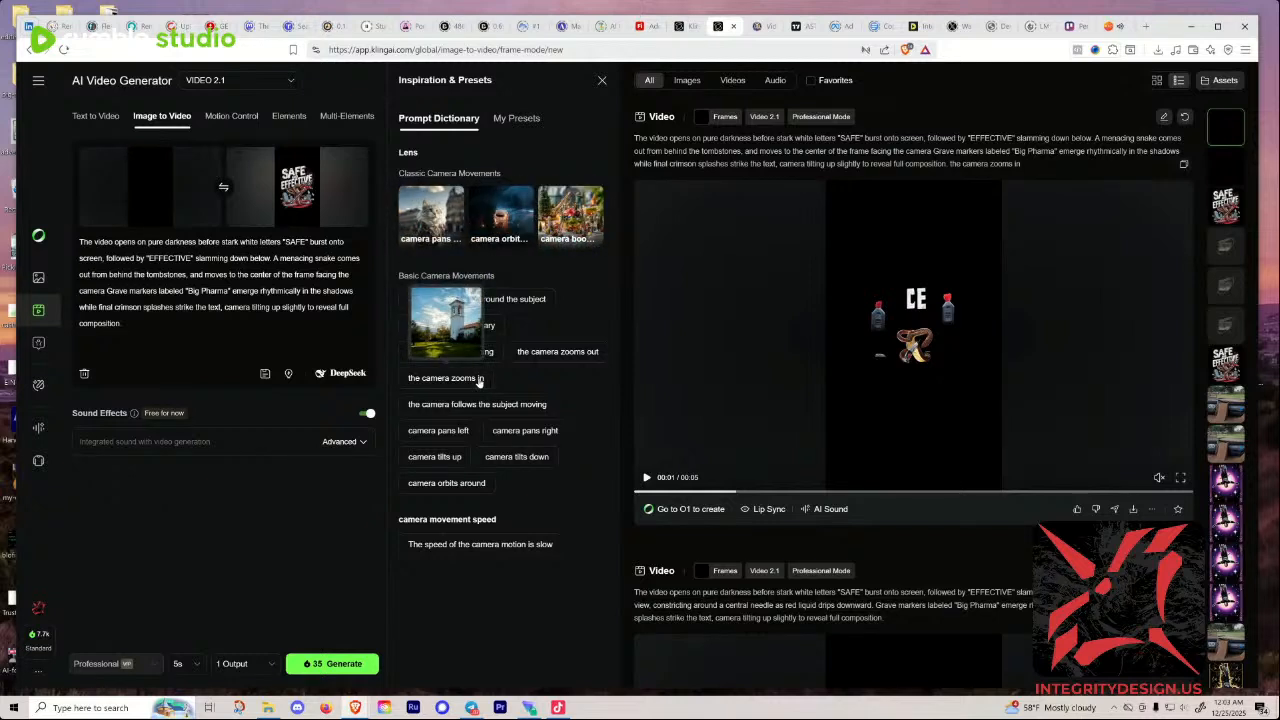
pyautogui.moveTo(510, 434)
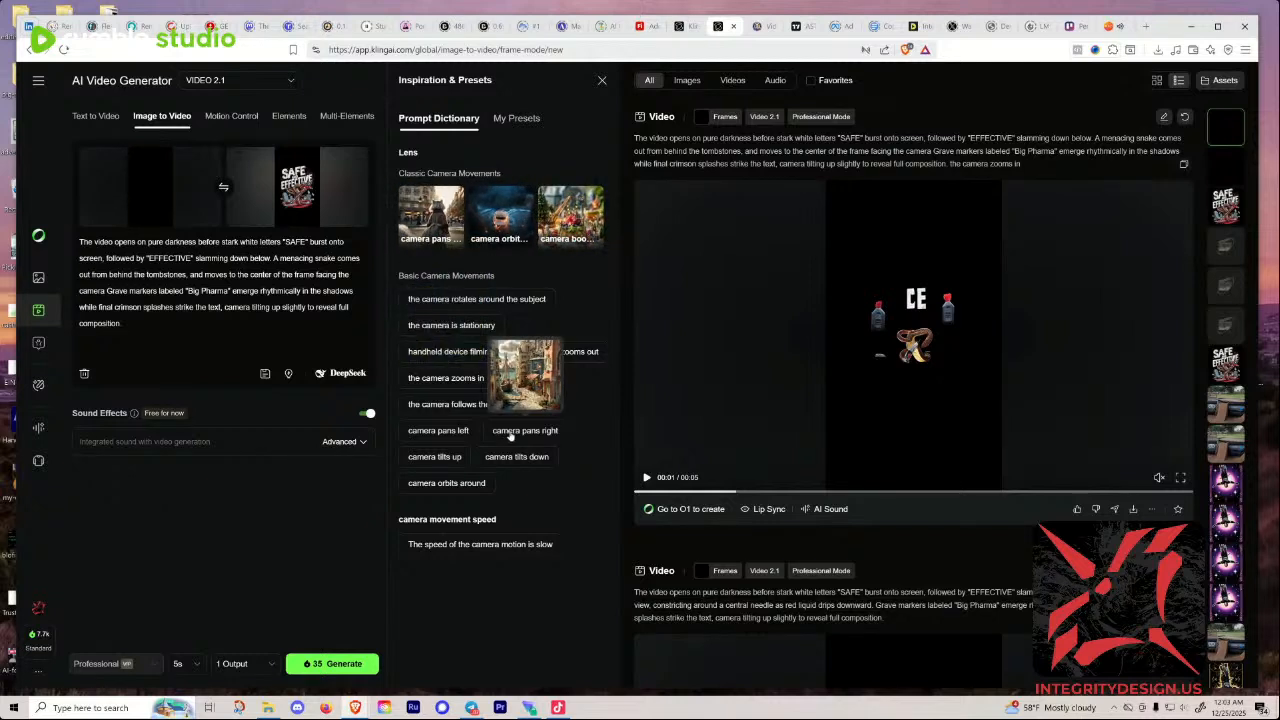
pyautogui.click(647, 478)
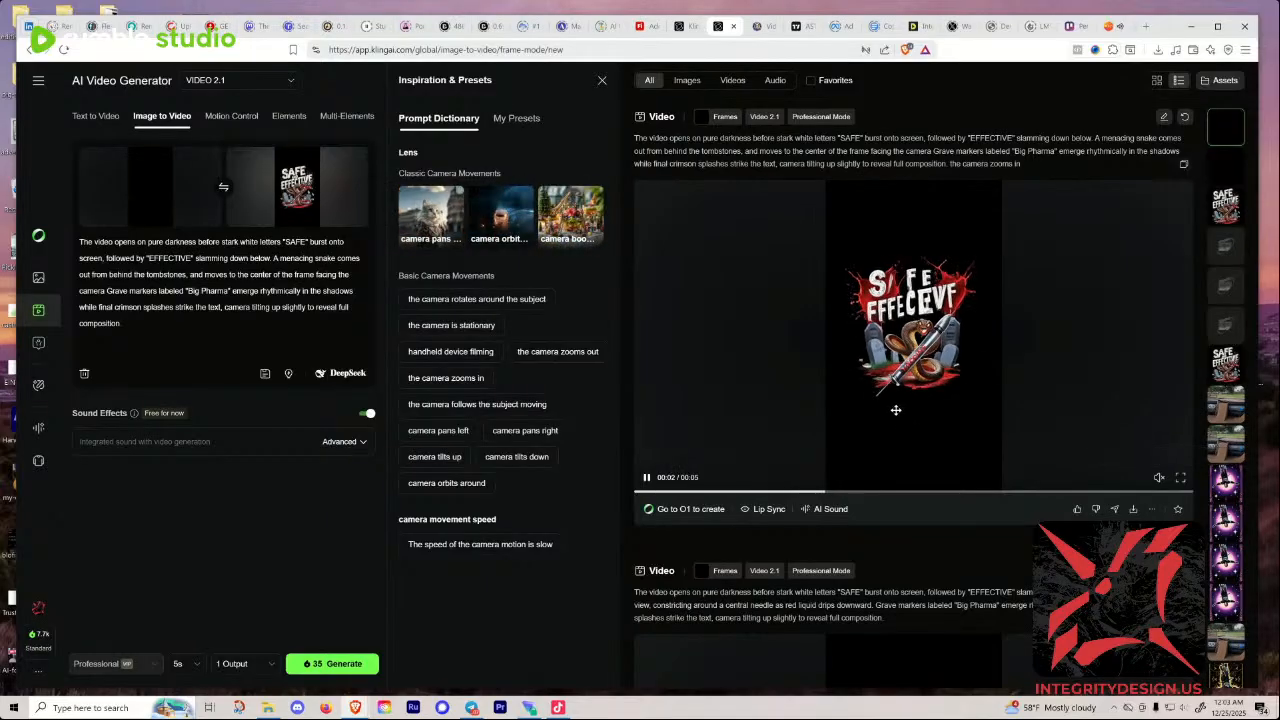
pyautogui.scroll(-2, 771, 417)
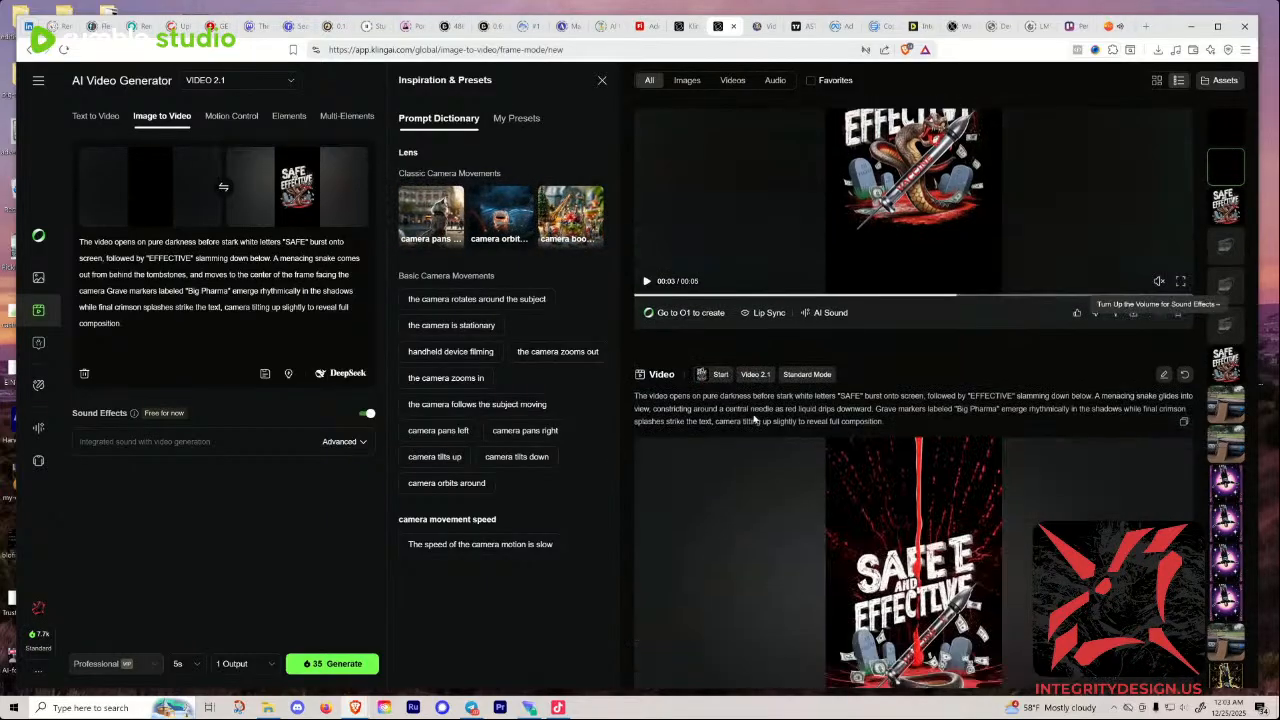
pyautogui.scroll(-4, 754, 420)
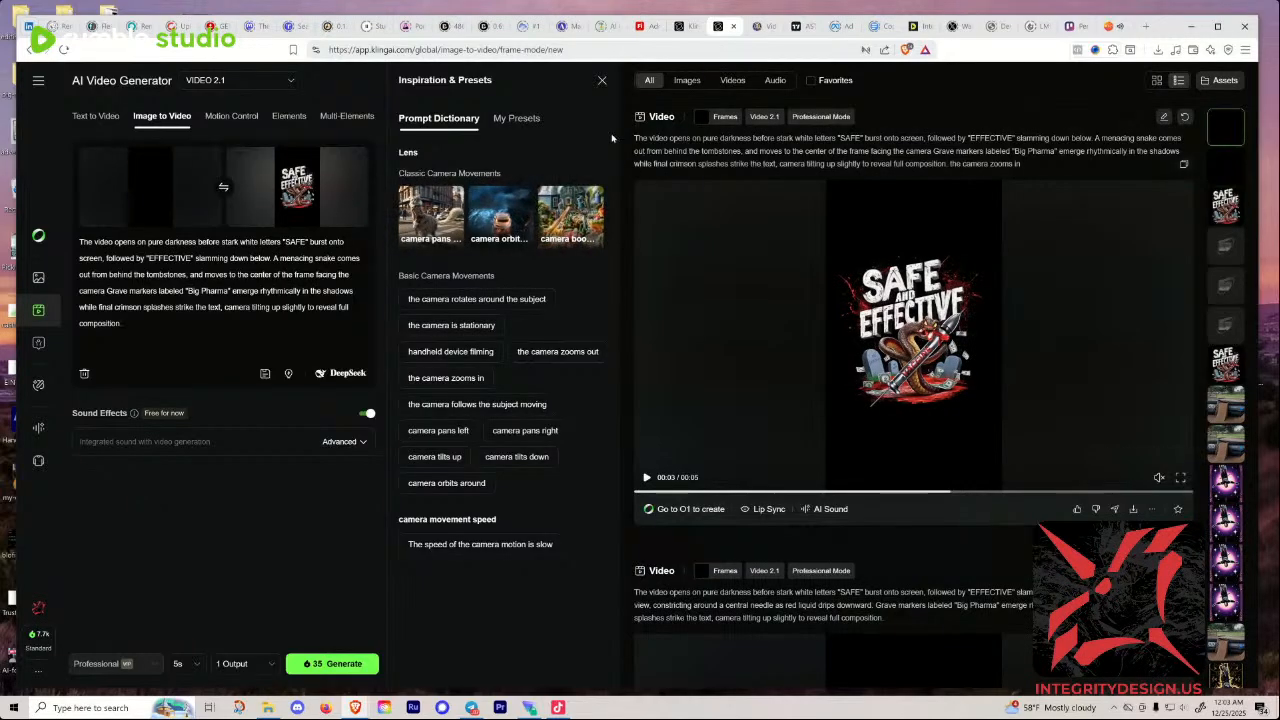
pyautogui.click(601, 80)
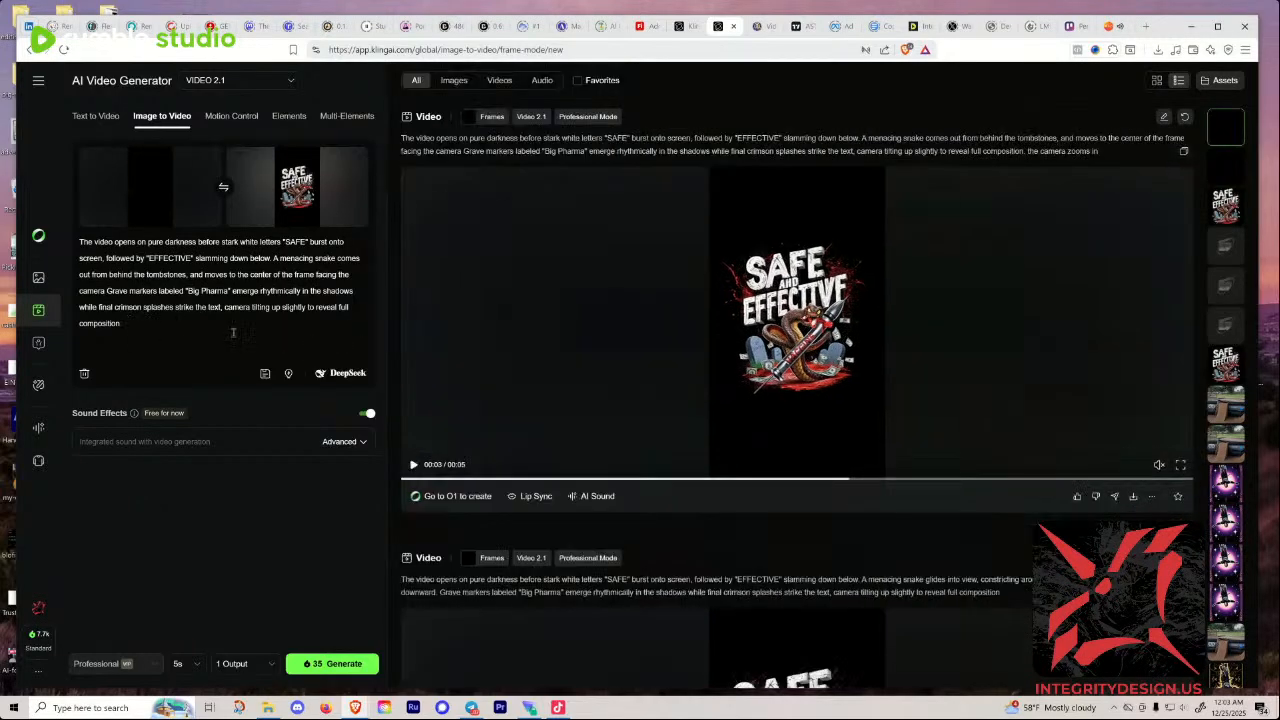
# Step: Compare the Professional Mode videos with the earlier Standard Mode one and check its prompt wording for "SAFE" and "EFFECTIVE"
pyautogui.scroll(-3, 574, 371)
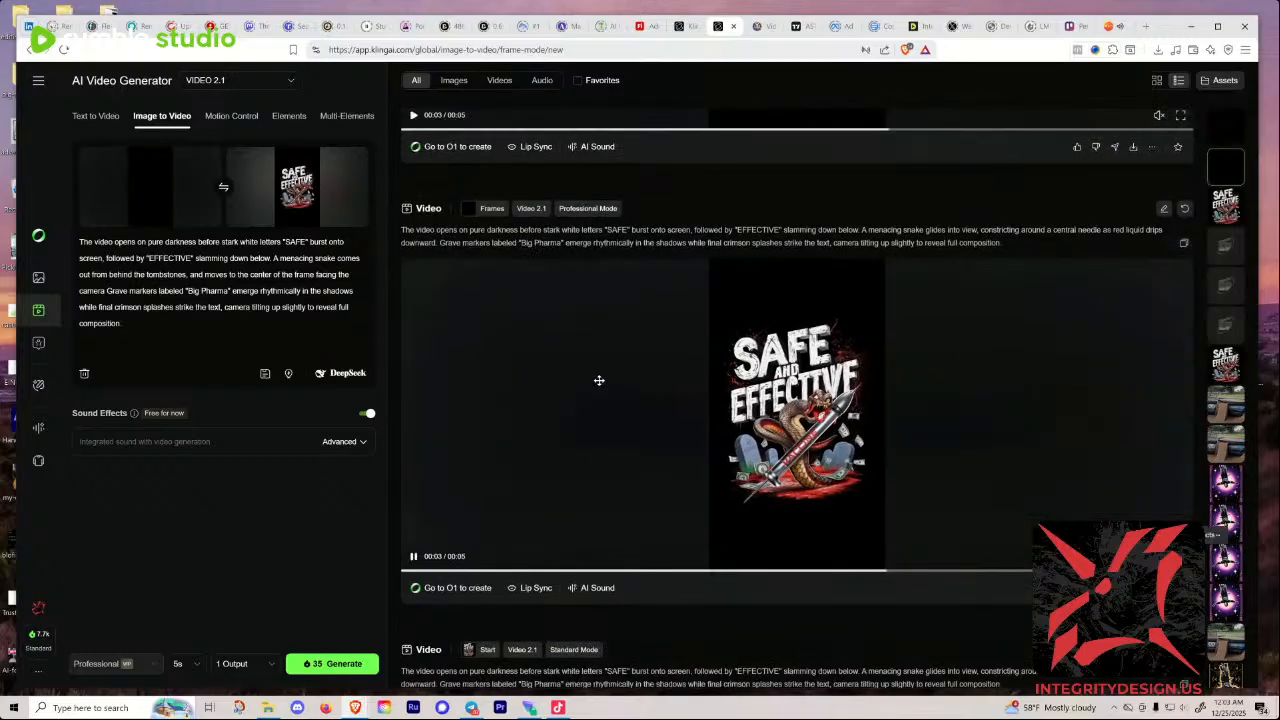
pyautogui.scroll(-3, 610, 378)
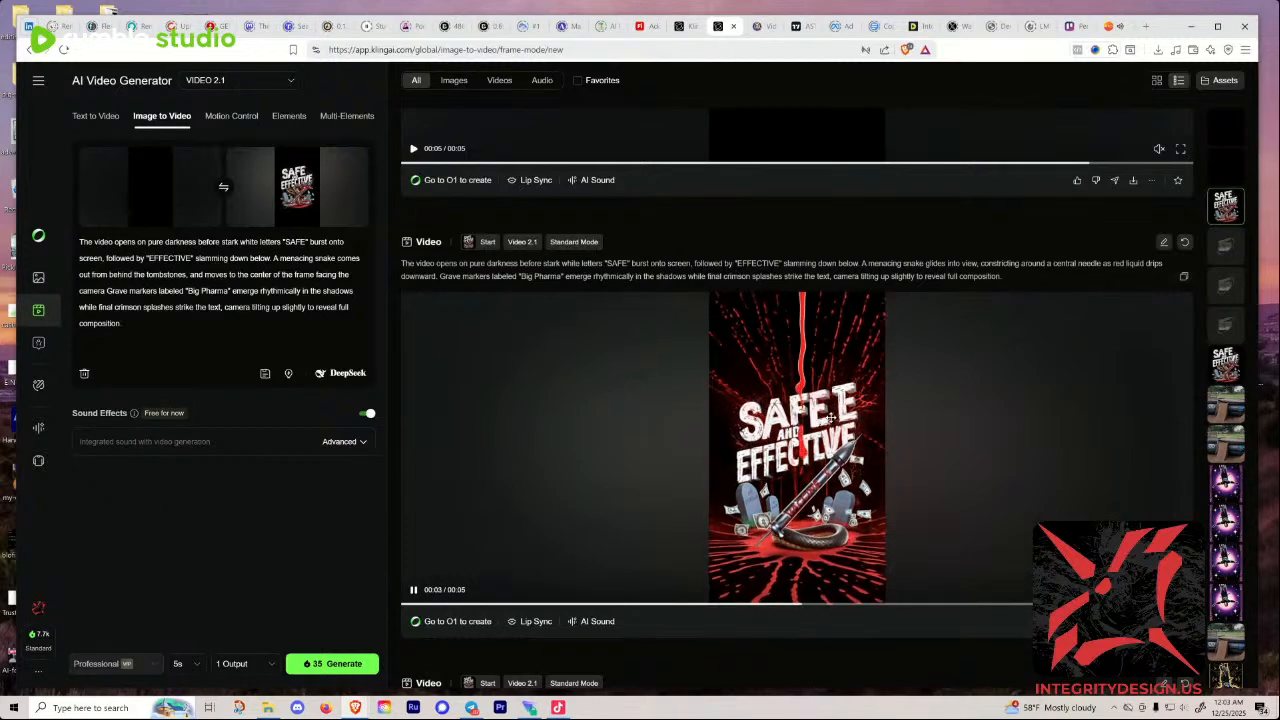
pyautogui.scroll(1, 825, 417)
pyautogui.scroll(9, 825, 417)
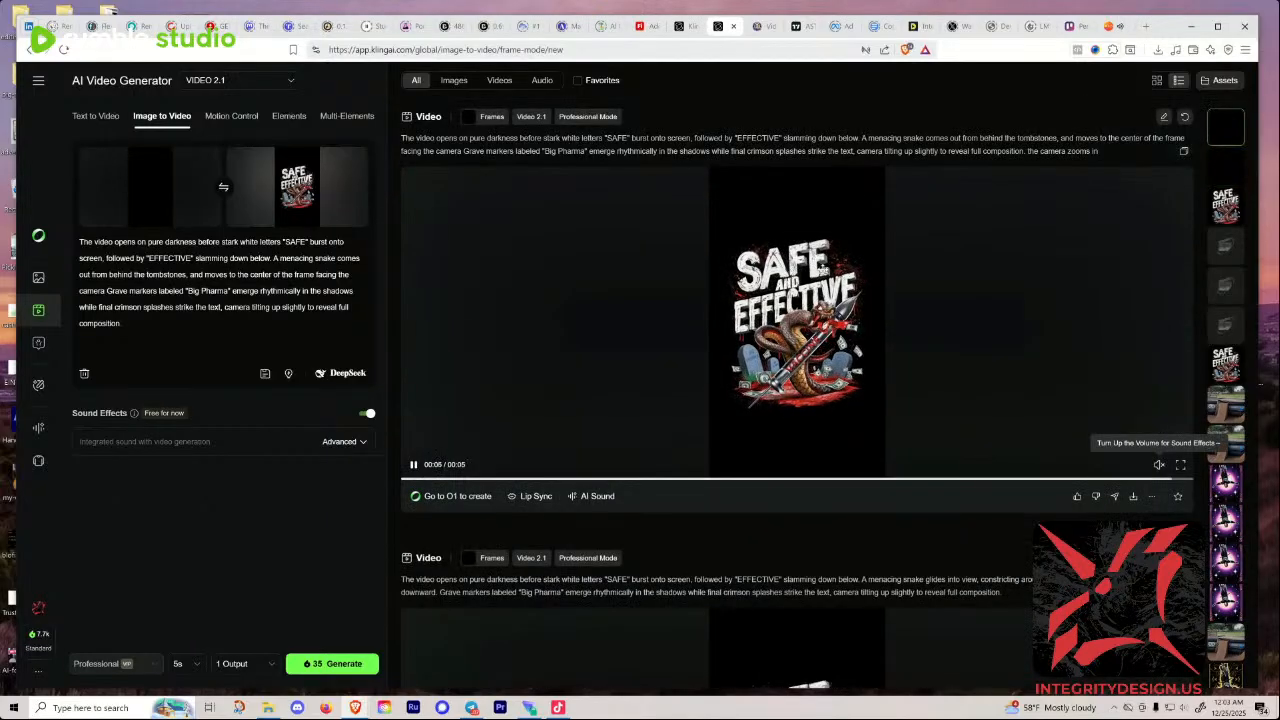
pyautogui.scroll(-4, 826, 260)
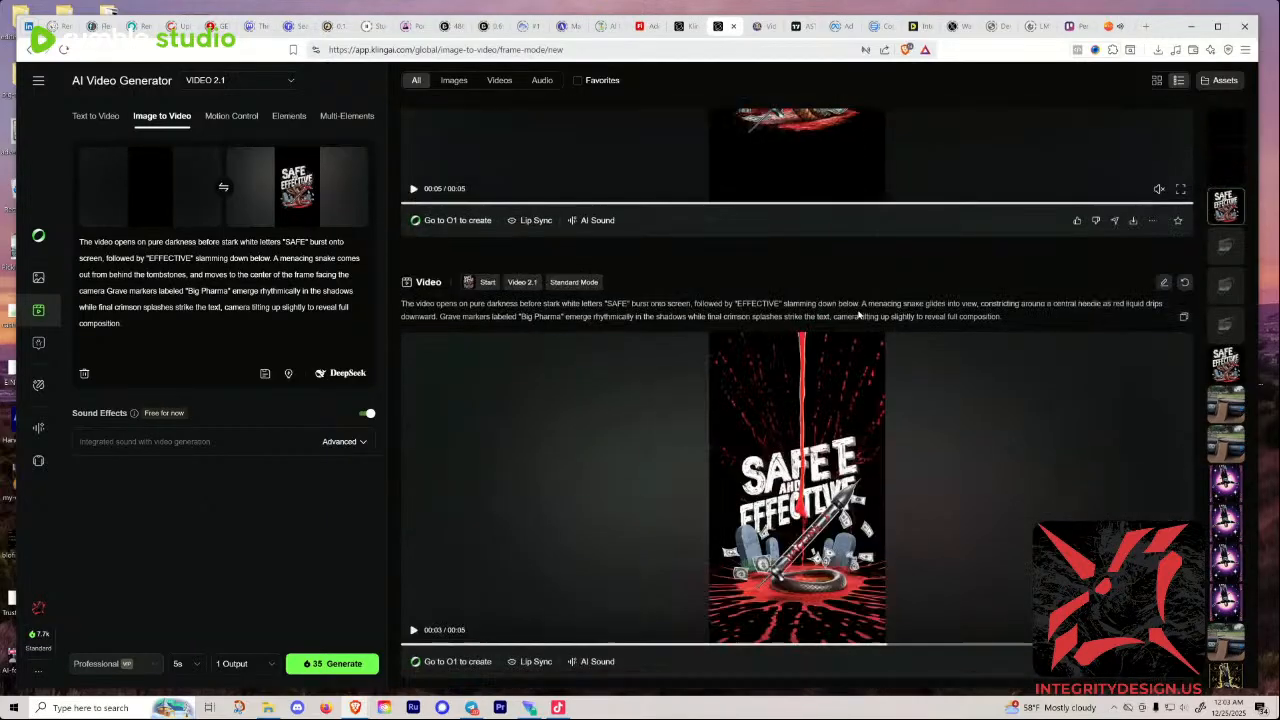
pyautogui.scroll(-2, 858, 315)
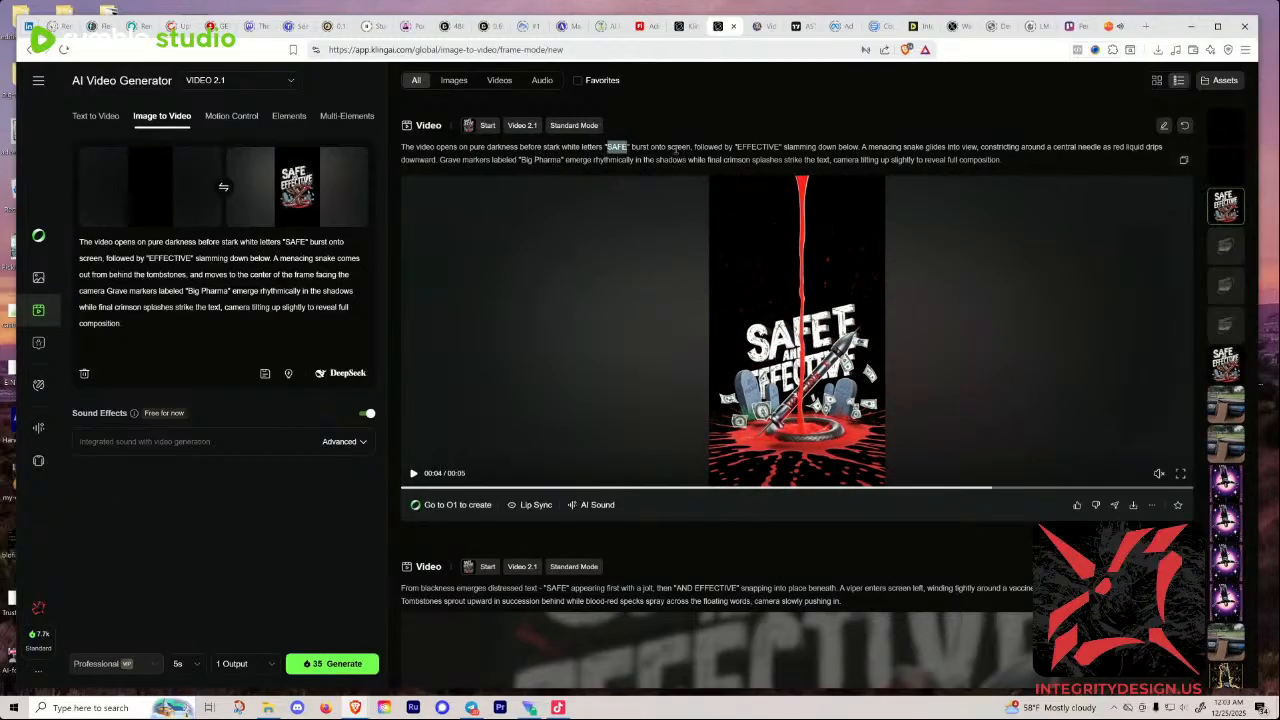
pyautogui.moveTo(737, 147); pyautogui.dragTo(779, 147)
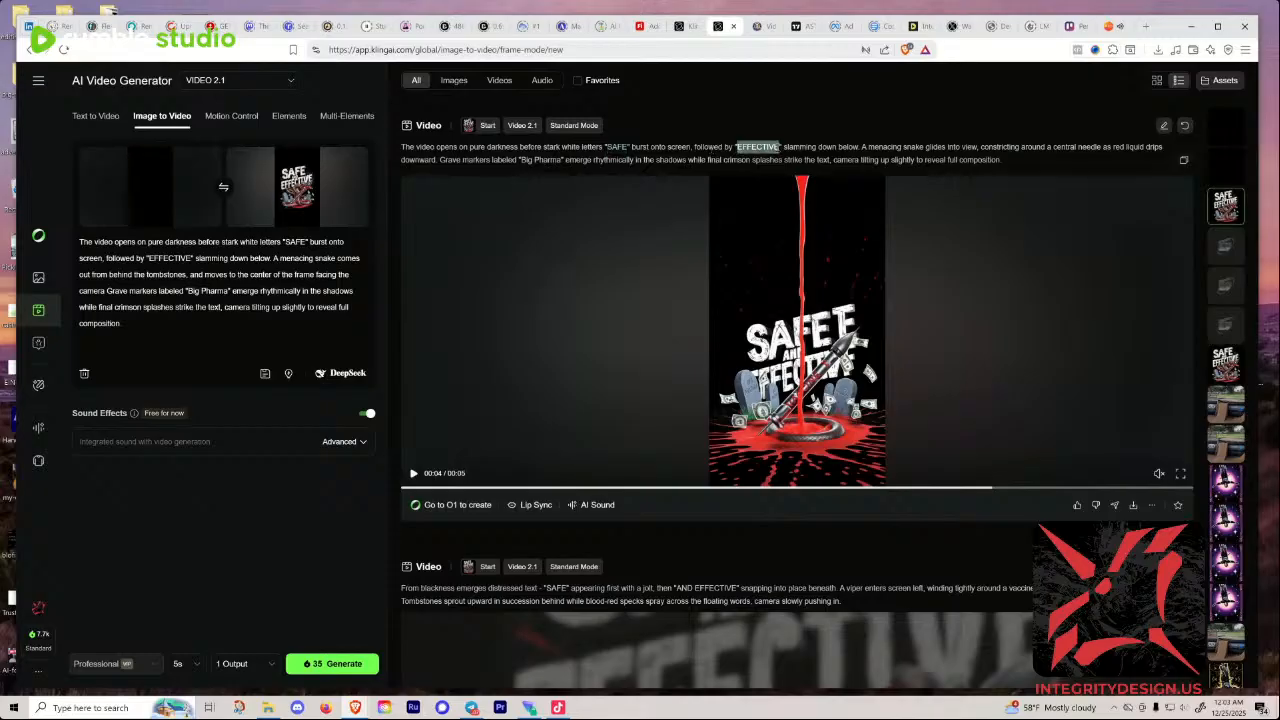
# Step: Generate a new 5s Professional Mode video from the black start frame using the prompt without a camera movement
pyautogui.click(804, 250)
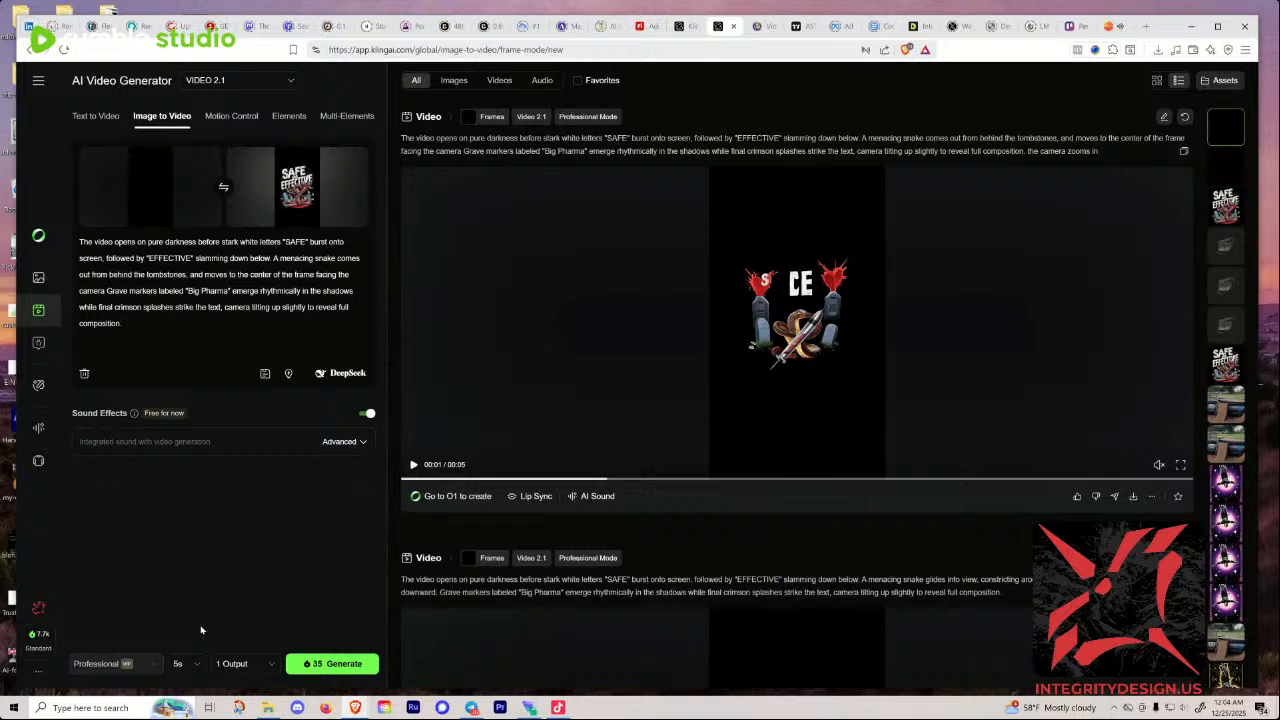
pyautogui.click(340, 668)
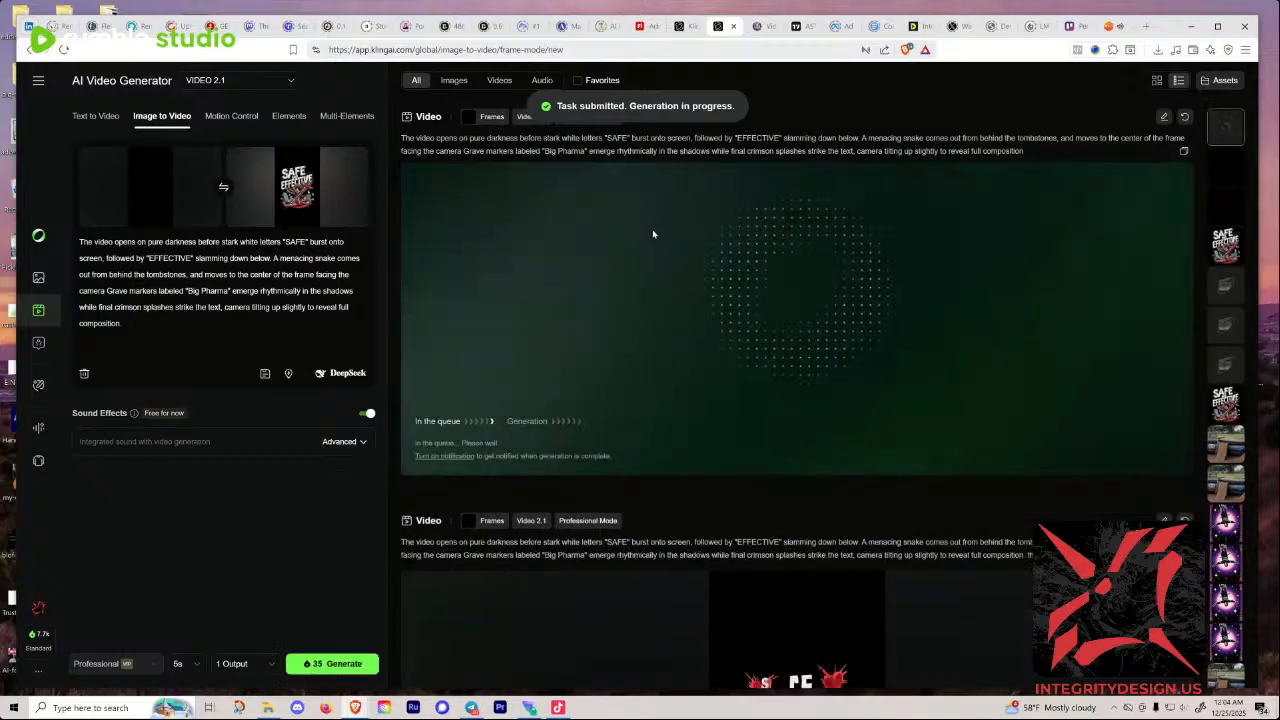
# Step: Switch to Leonardo.Ai and try to upload black-frame-1 as the start frame for the Seedance 1.0 Lite video
pyautogui.click(766, 28)
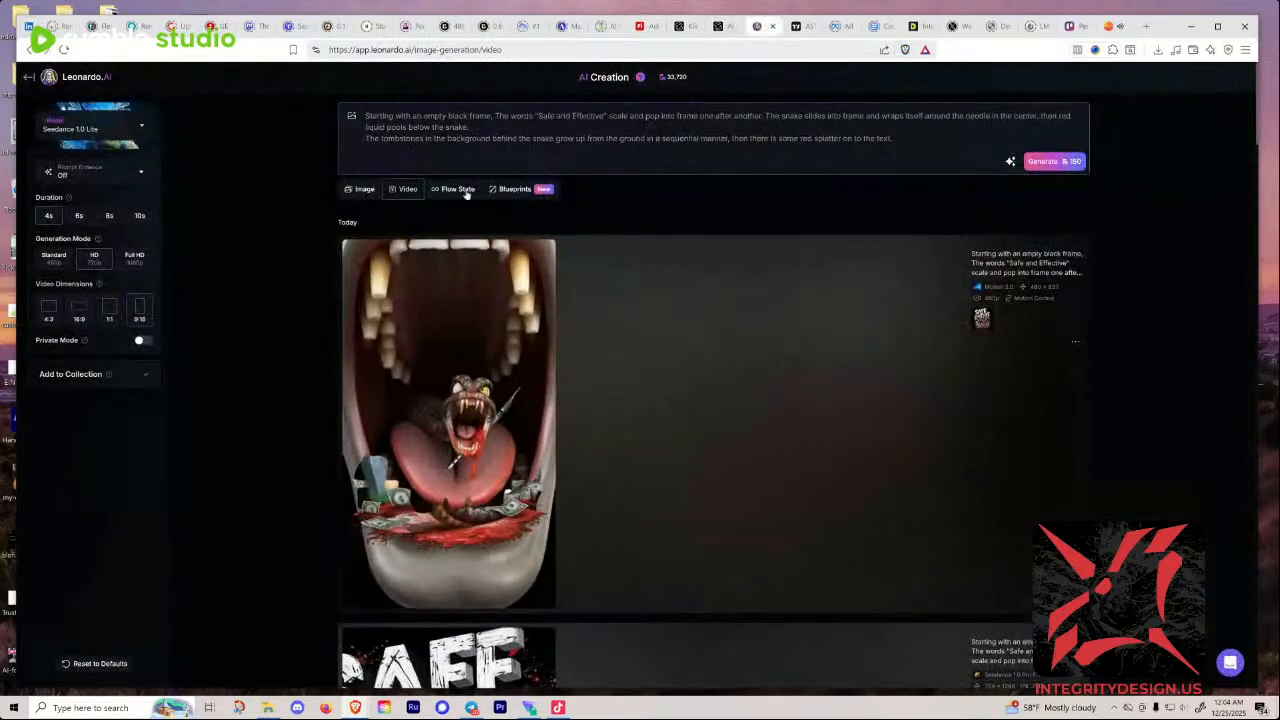
pyautogui.click(351, 117)
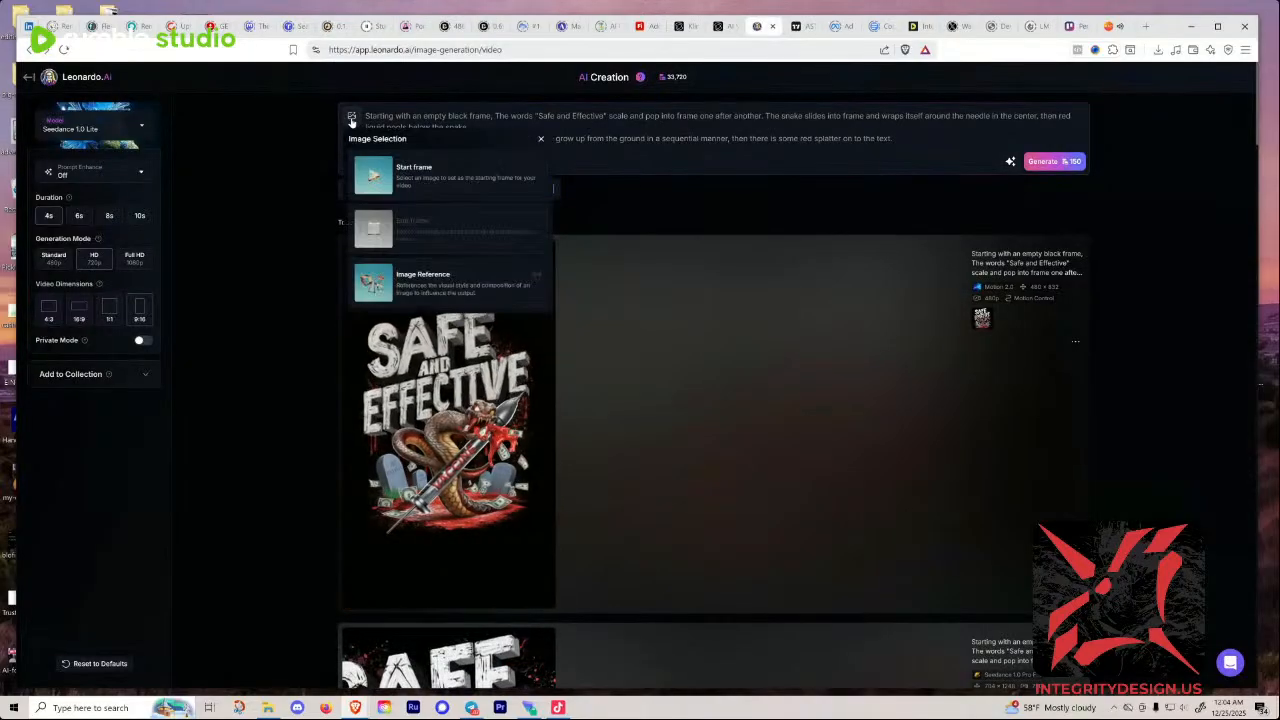
pyautogui.click(387, 188)
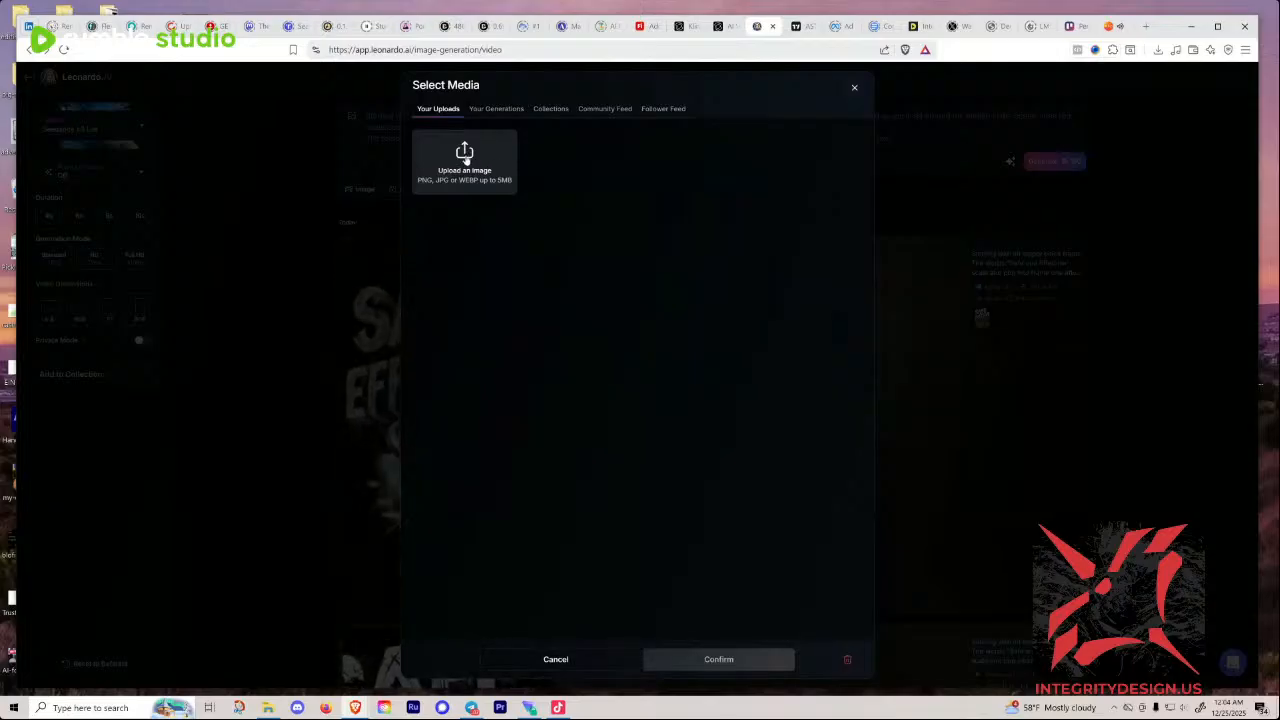
pyautogui.click(464, 152)
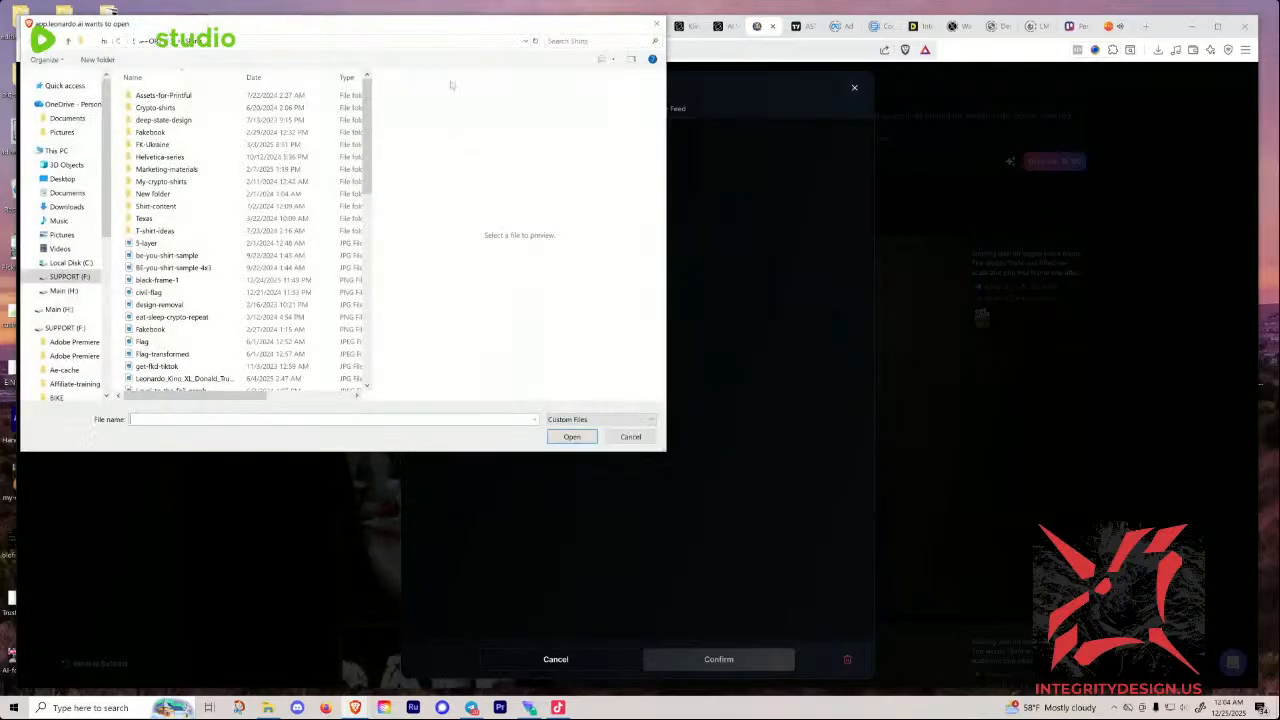
pyautogui.moveTo(434, 42); pyautogui.dragTo(0, 410)
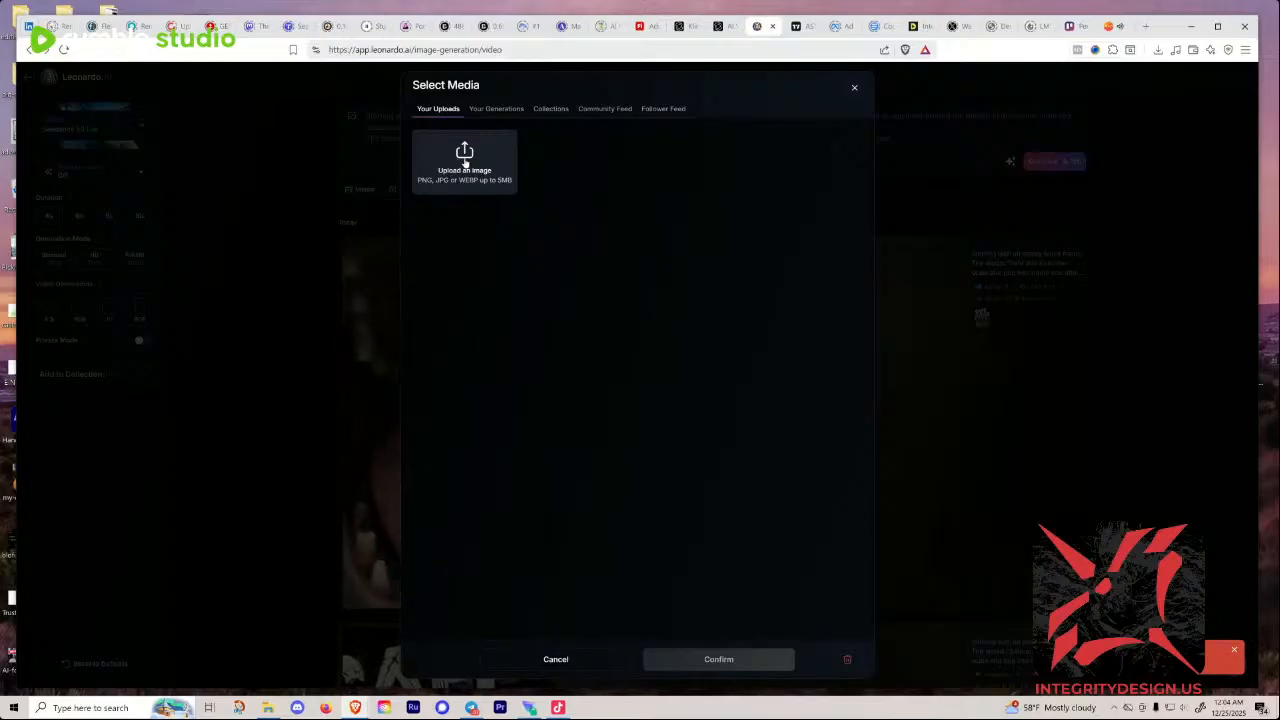
pyautogui.click(464, 162)
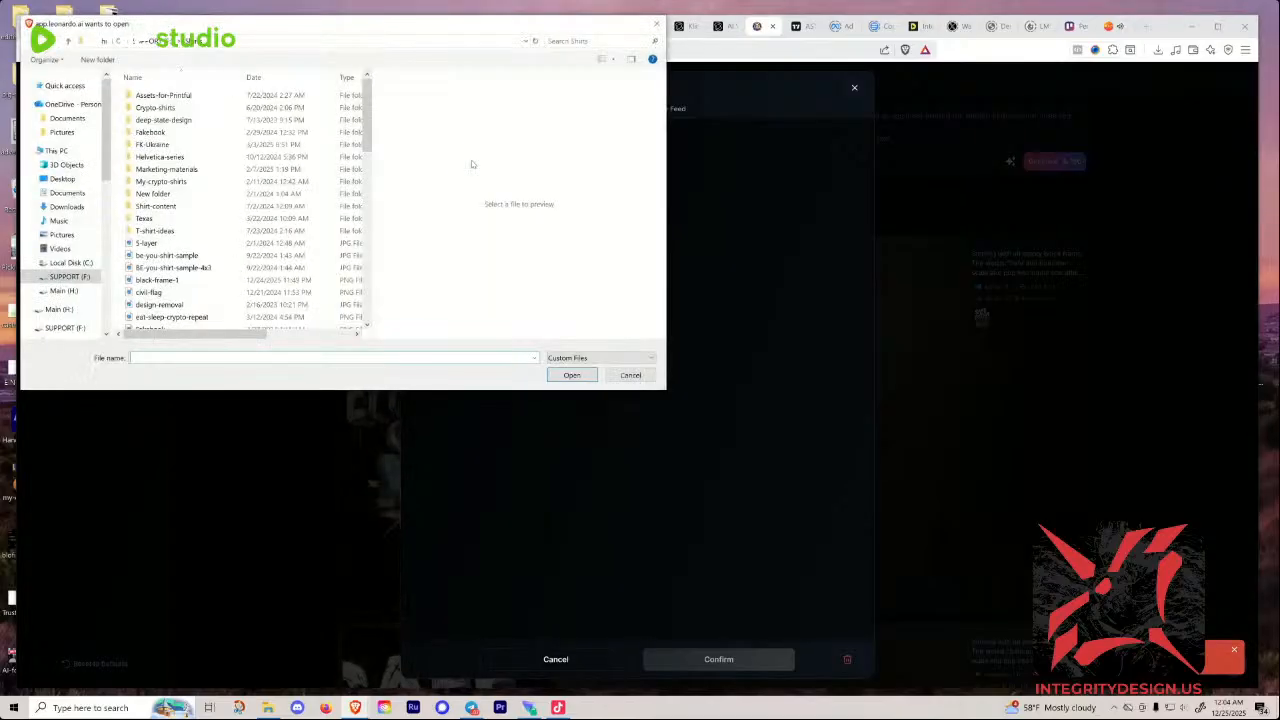
pyautogui.click(178, 281)
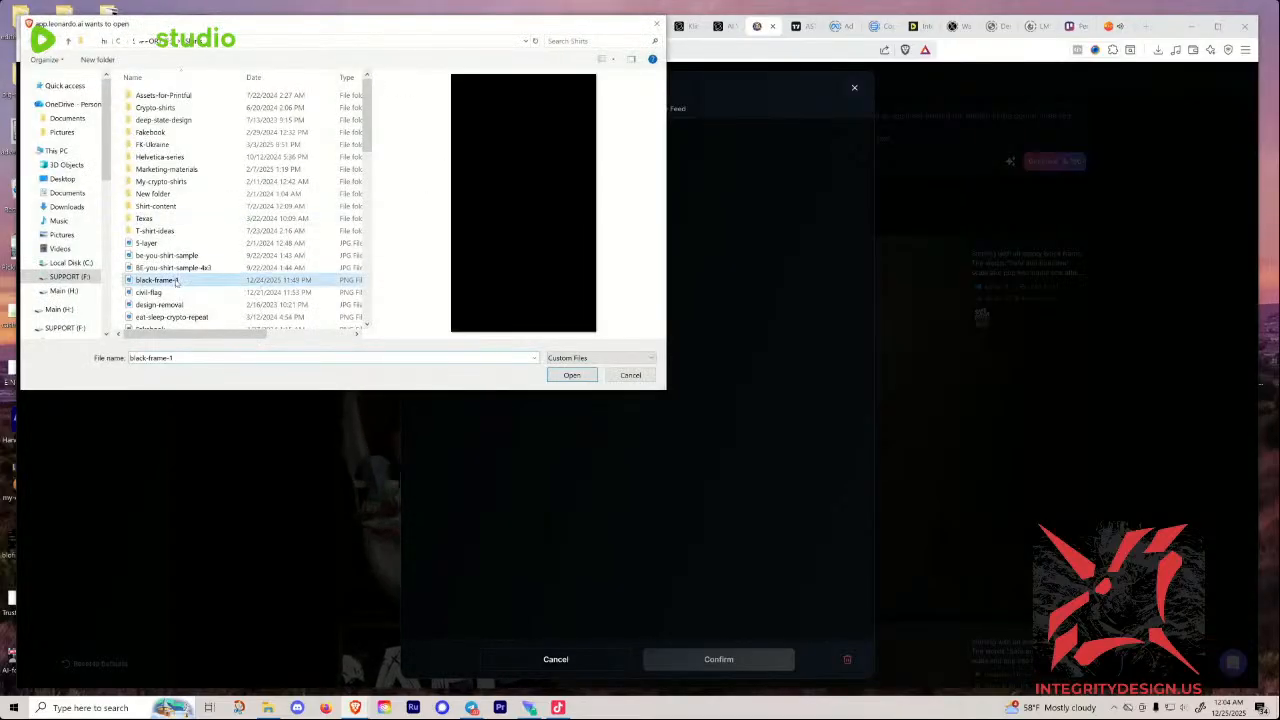
pyautogui.click(574, 378)
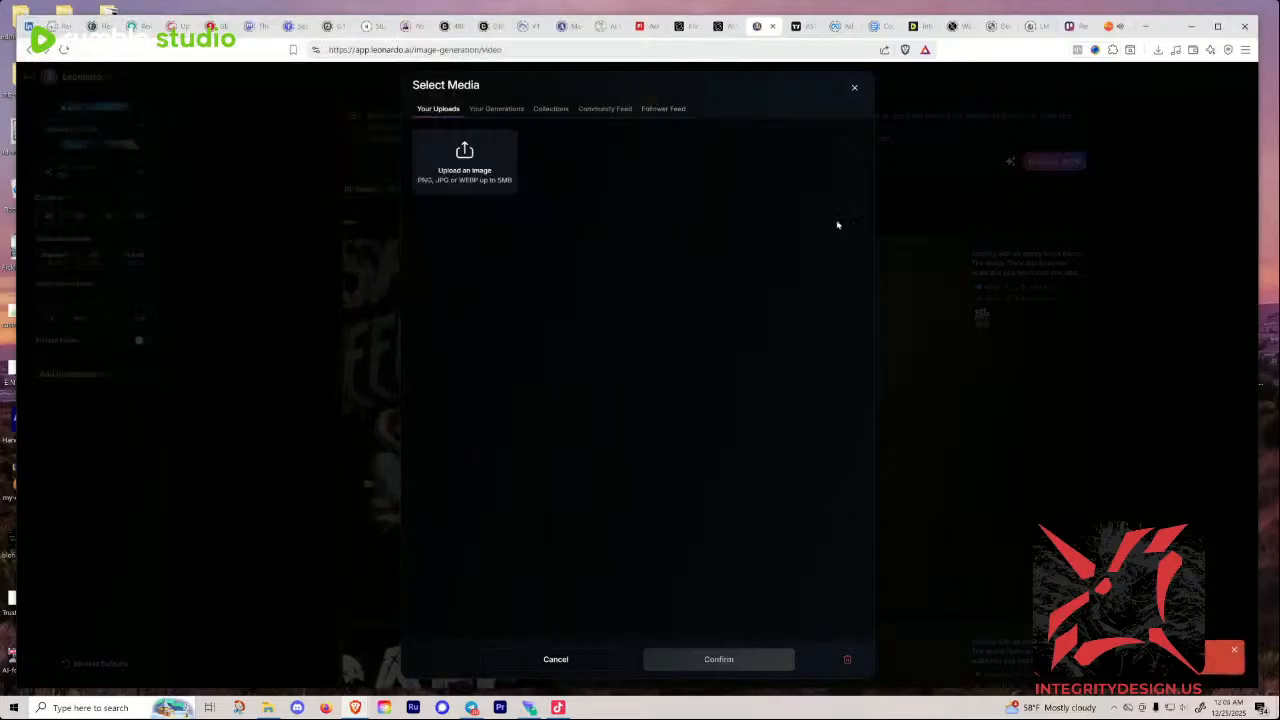
pyautogui.click(854, 88)
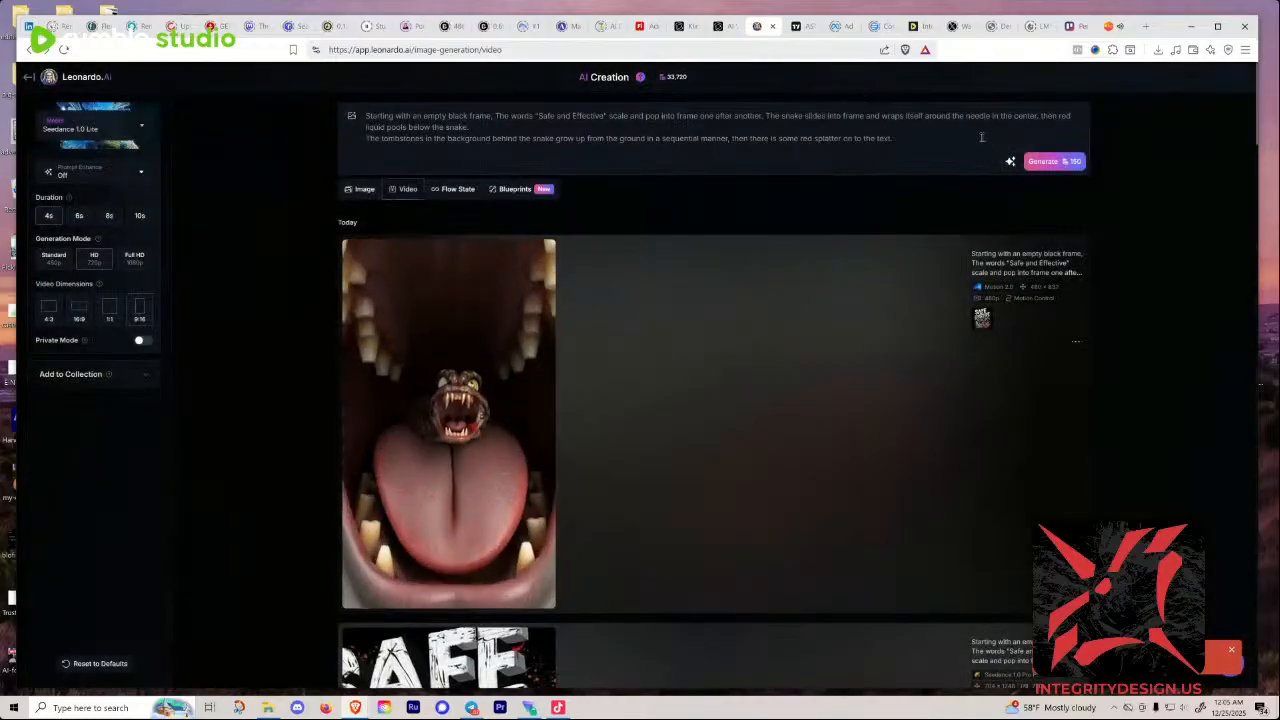
# Step: Check the Kling AI generation, then try again to upload black-frame-1 as the start frame in Leonardo.Ai
pyautogui.click(724, 30)
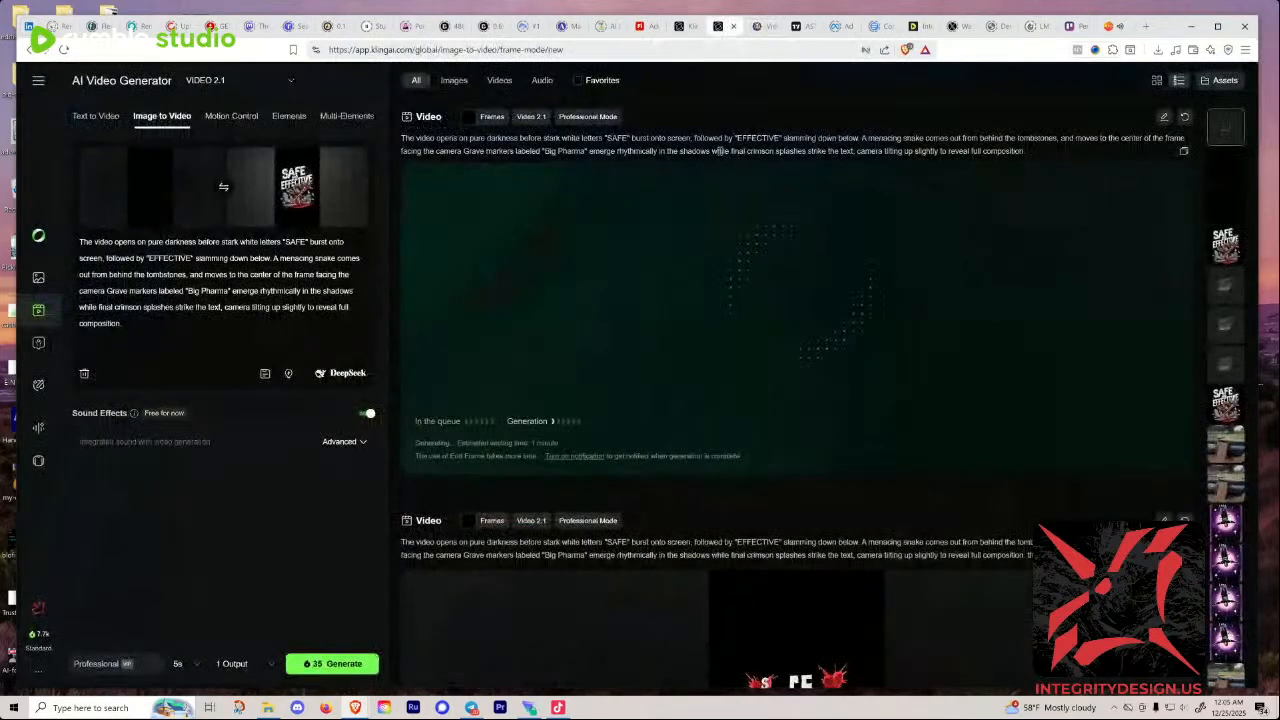
pyautogui.click(763, 30)
pyautogui.click(352, 116)
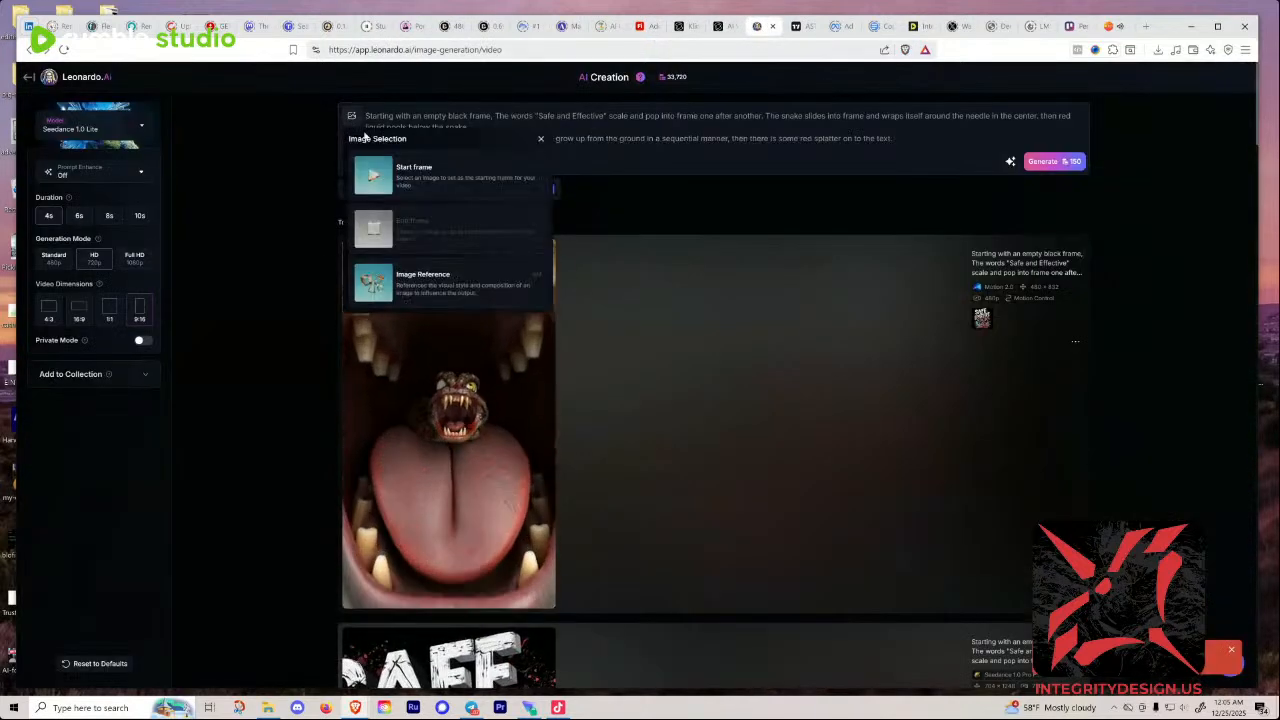
pyautogui.click(434, 180)
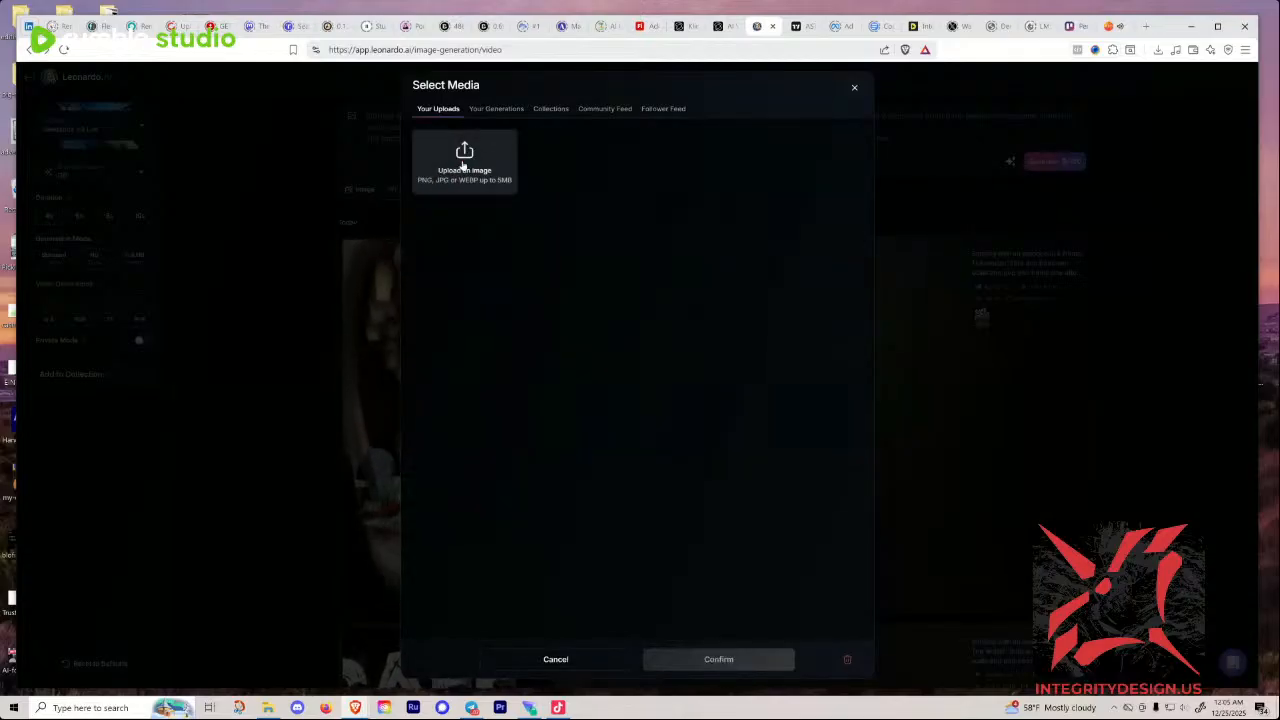
pyautogui.click(473, 175)
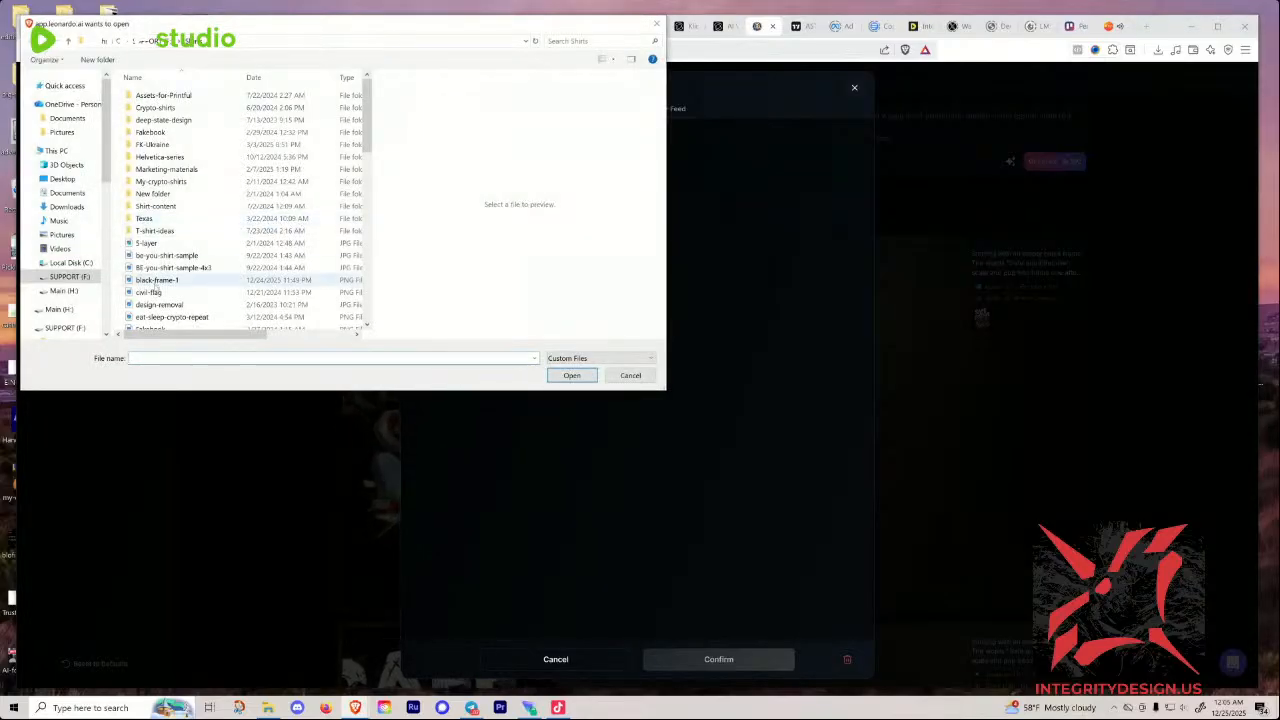
pyautogui.click(156, 281)
pyautogui.click(573, 376)
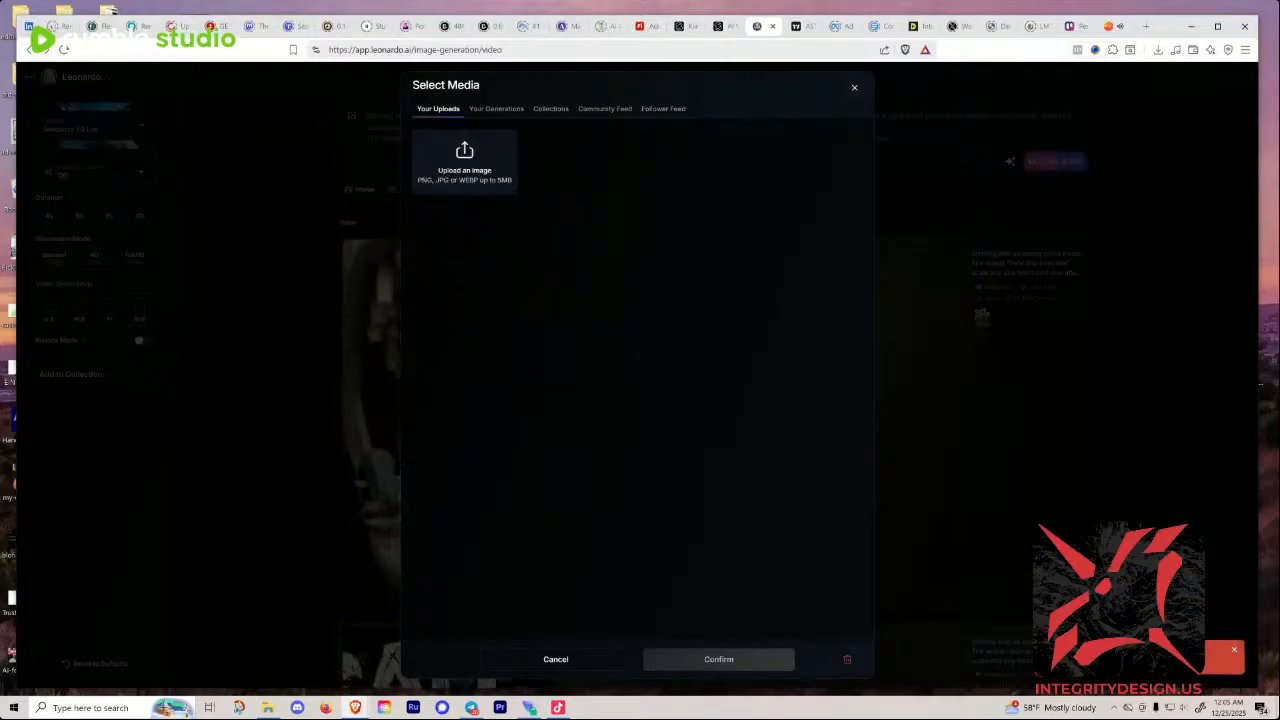
pyautogui.click(891, 443)
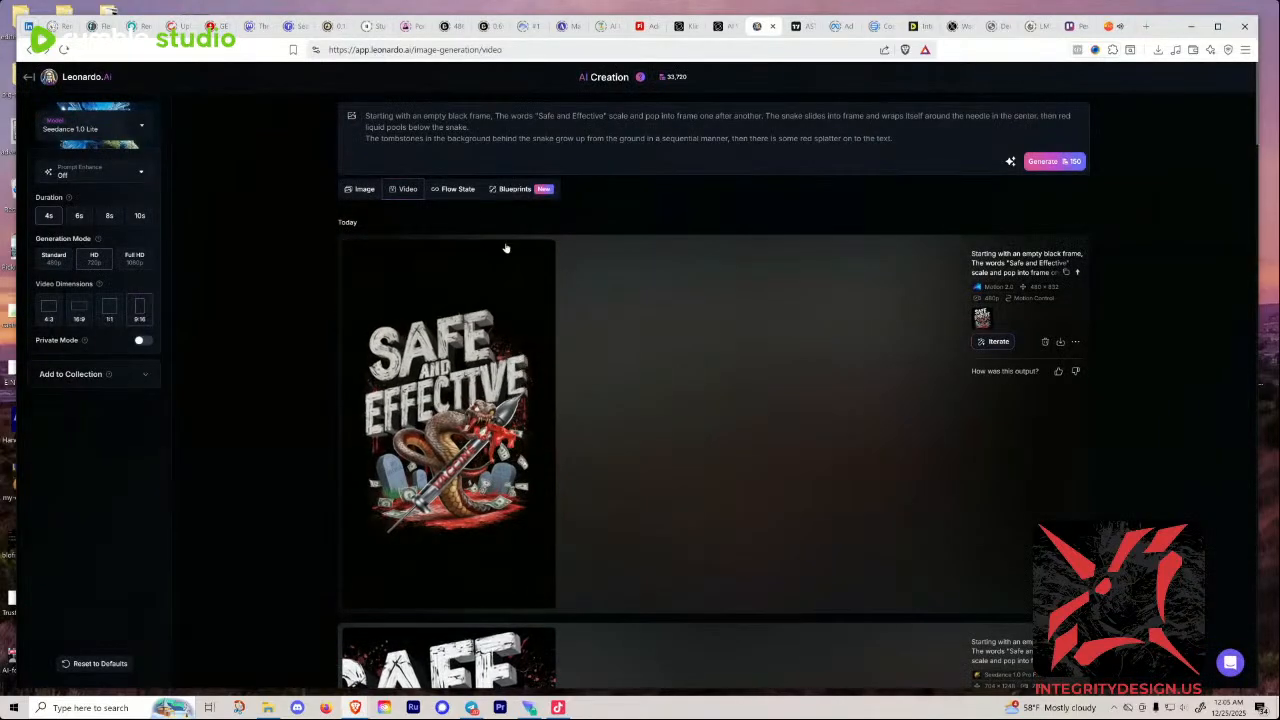
# Step: Reload the Leonardo.Ai video page and check the running Kling AI generation while it loads
pyautogui.click(66, 51)
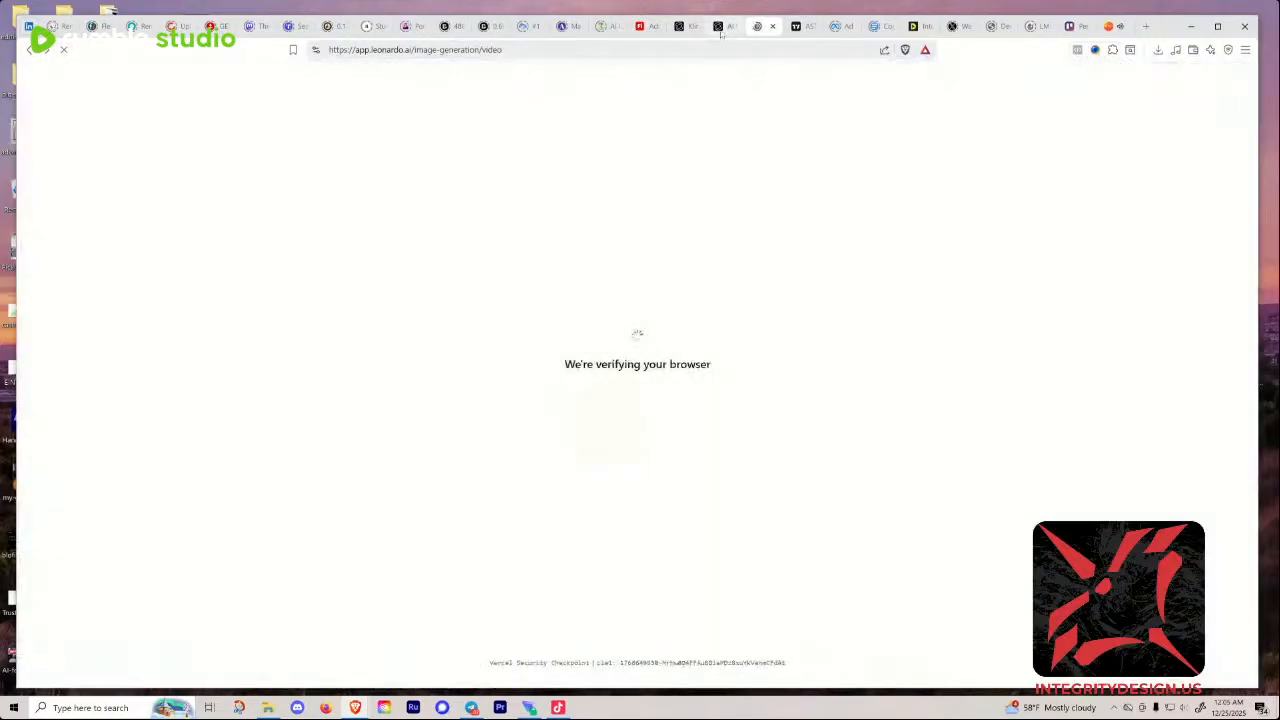
pyautogui.click(719, 27)
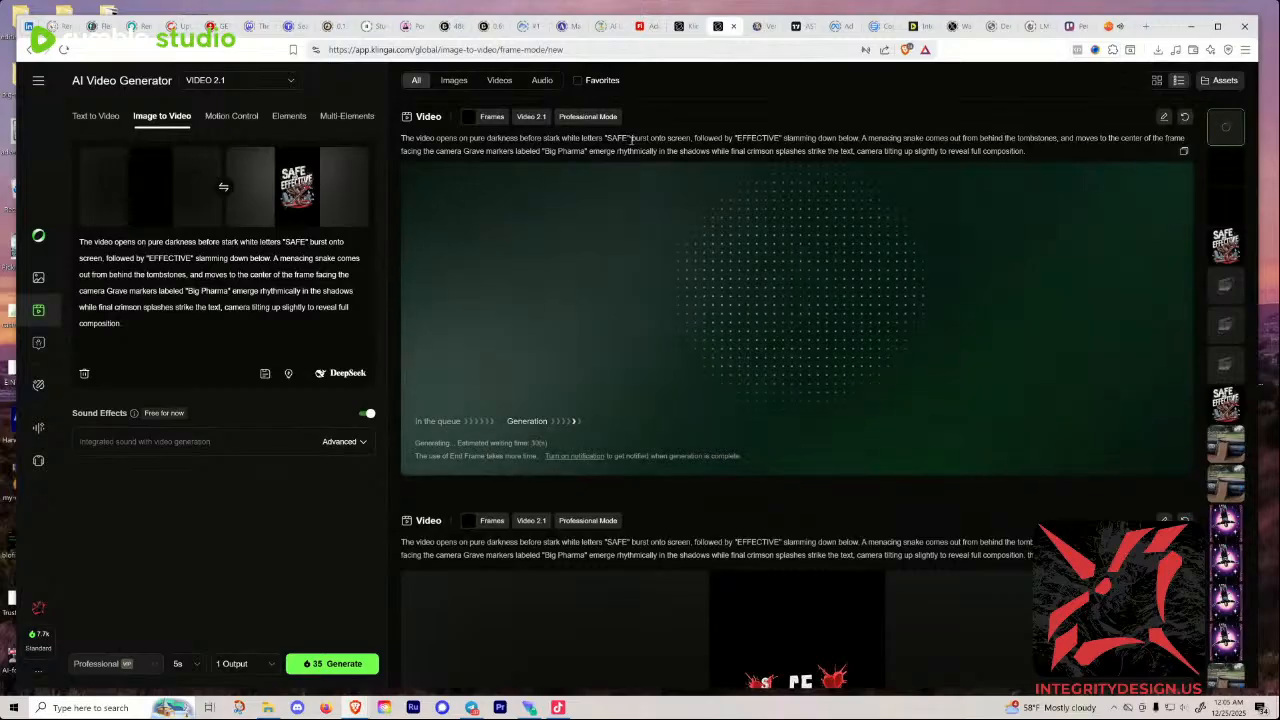
pyautogui.click(763, 28)
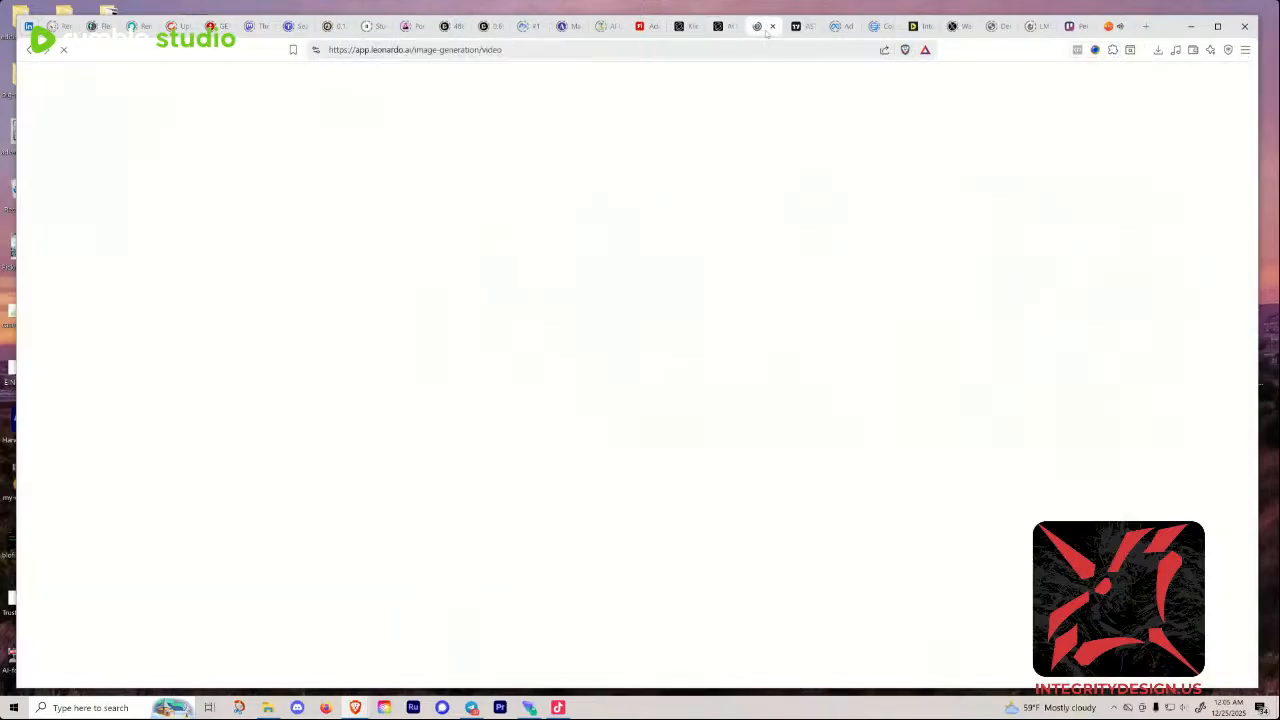
pyautogui.click(722, 28)
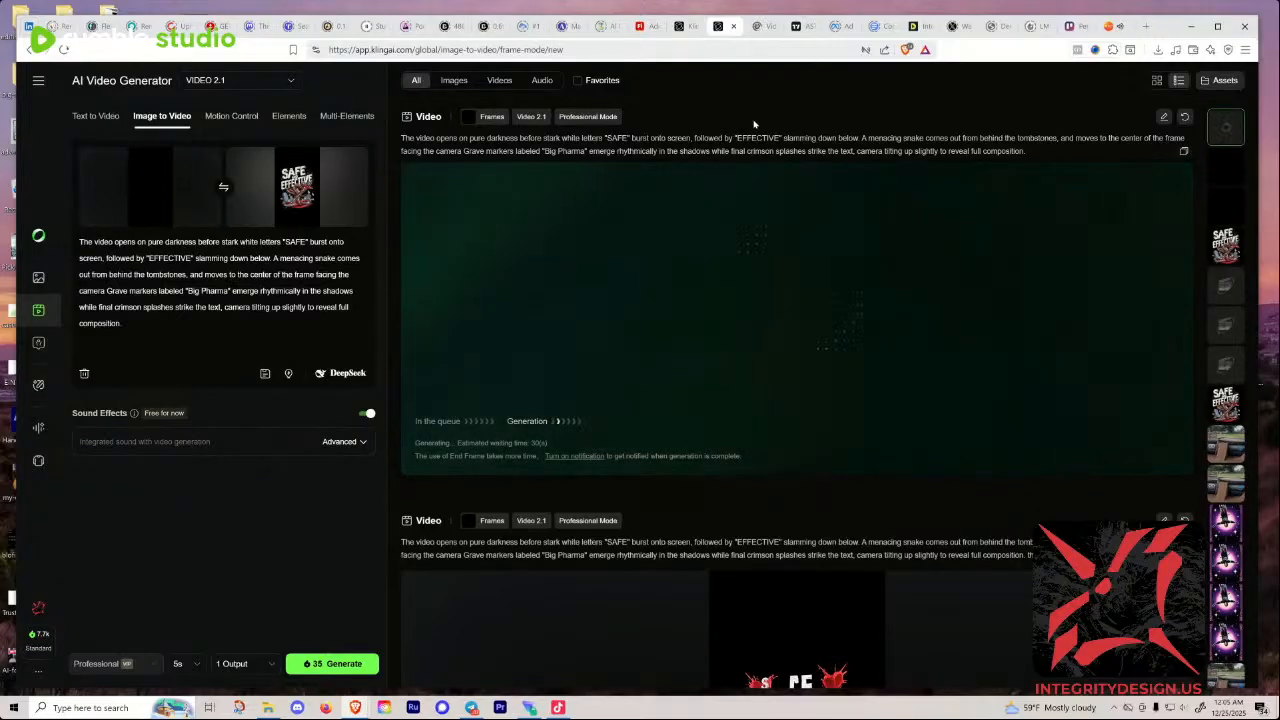
# Step: Switch to Leonardo.Ai and upload black-frame-1 as the start frame for the Seedance 1.0 Lite video
pyautogui.click(762, 27)
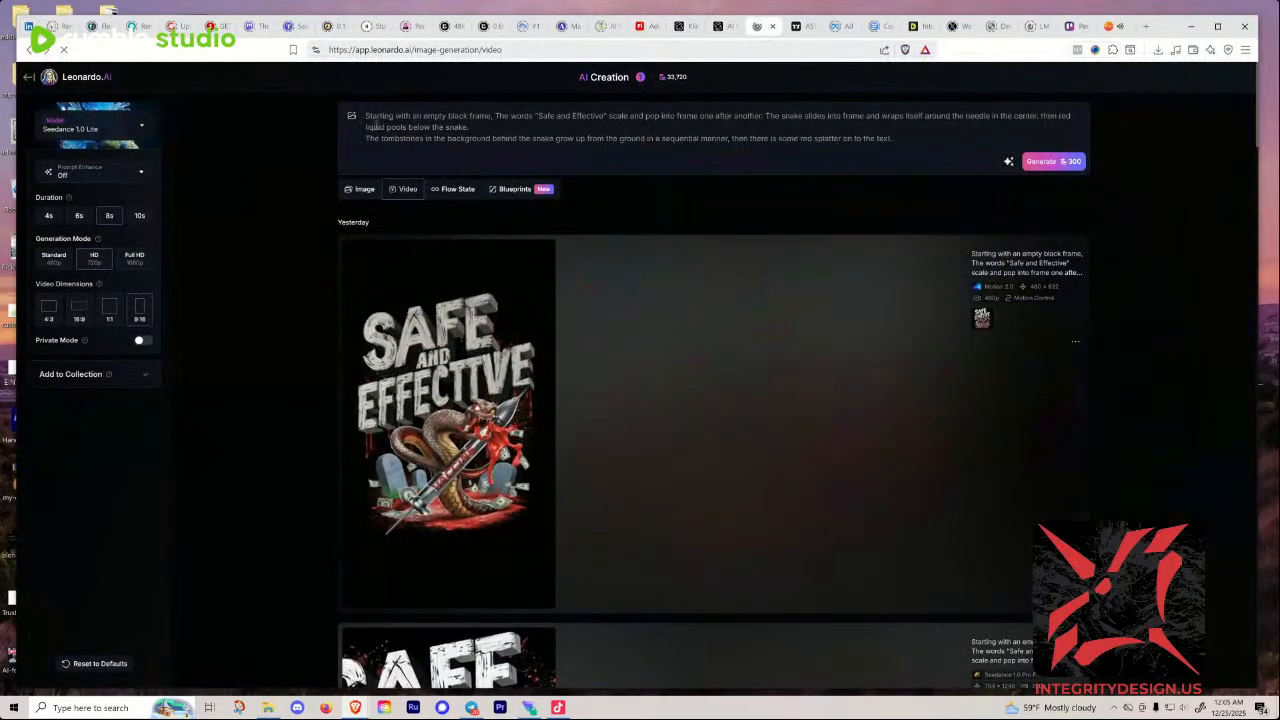
pyautogui.click(352, 118)
pyautogui.click(447, 172)
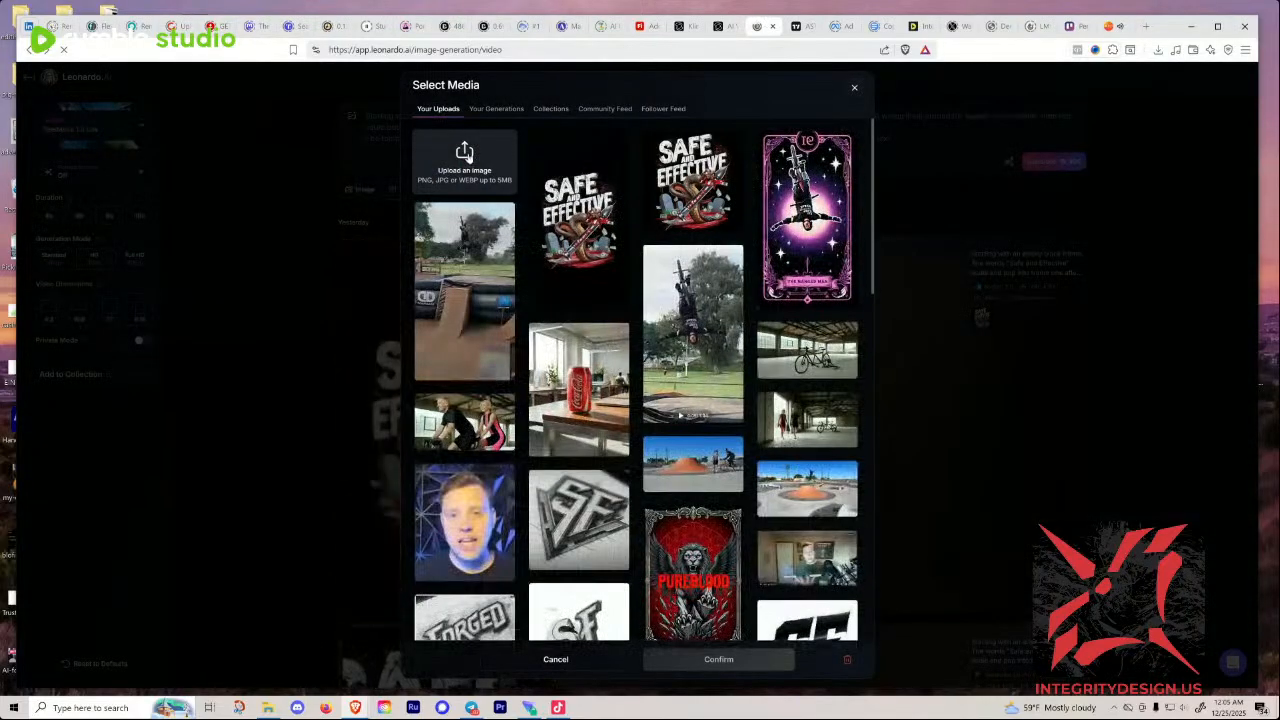
pyautogui.click(464, 152)
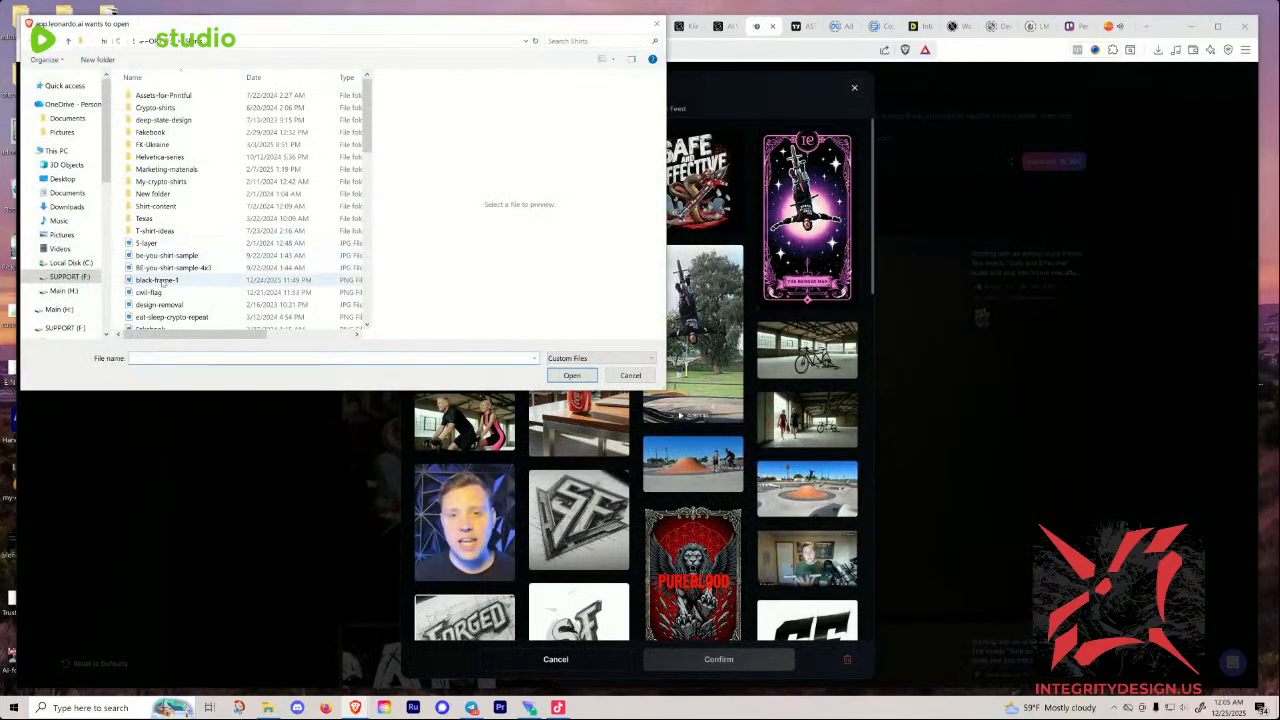
pyautogui.click(160, 281)
pyautogui.click(571, 375)
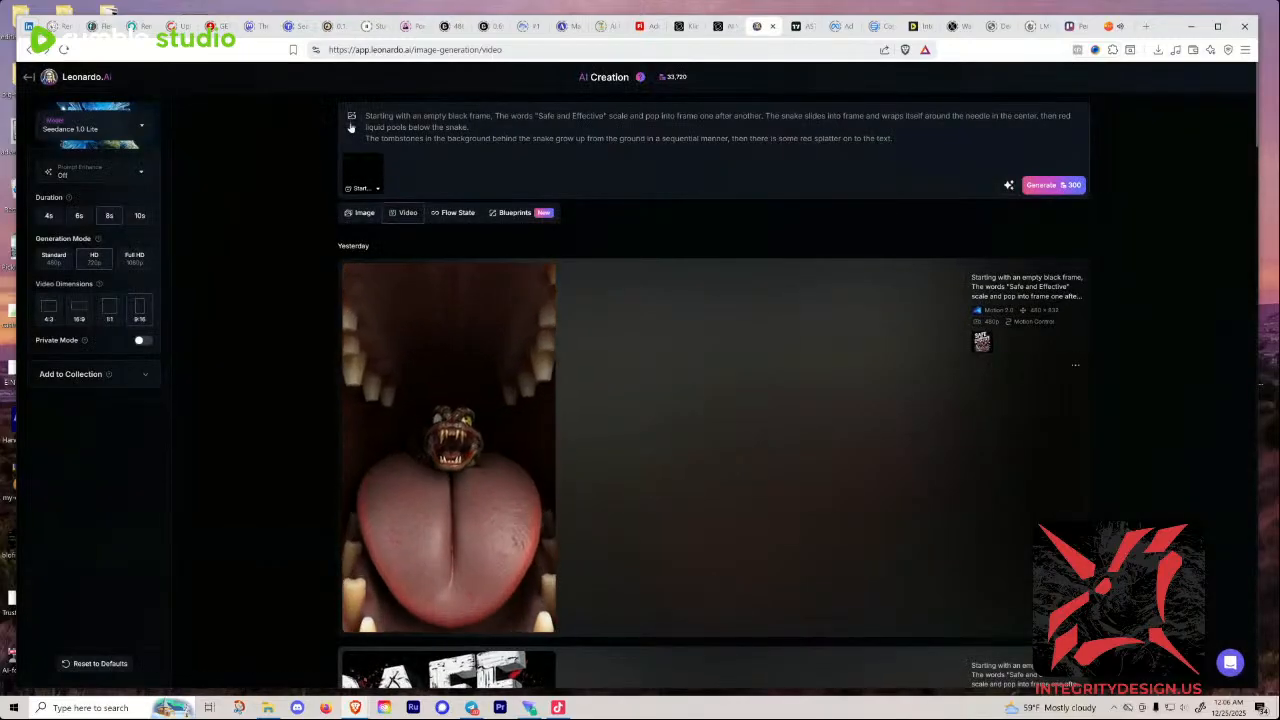
# Step: Set the uploaded portrait "Safe and Effective" artwork as the end frame
pyautogui.click(372, 190)
pyautogui.click(450, 234)
pyautogui.click(700, 233)
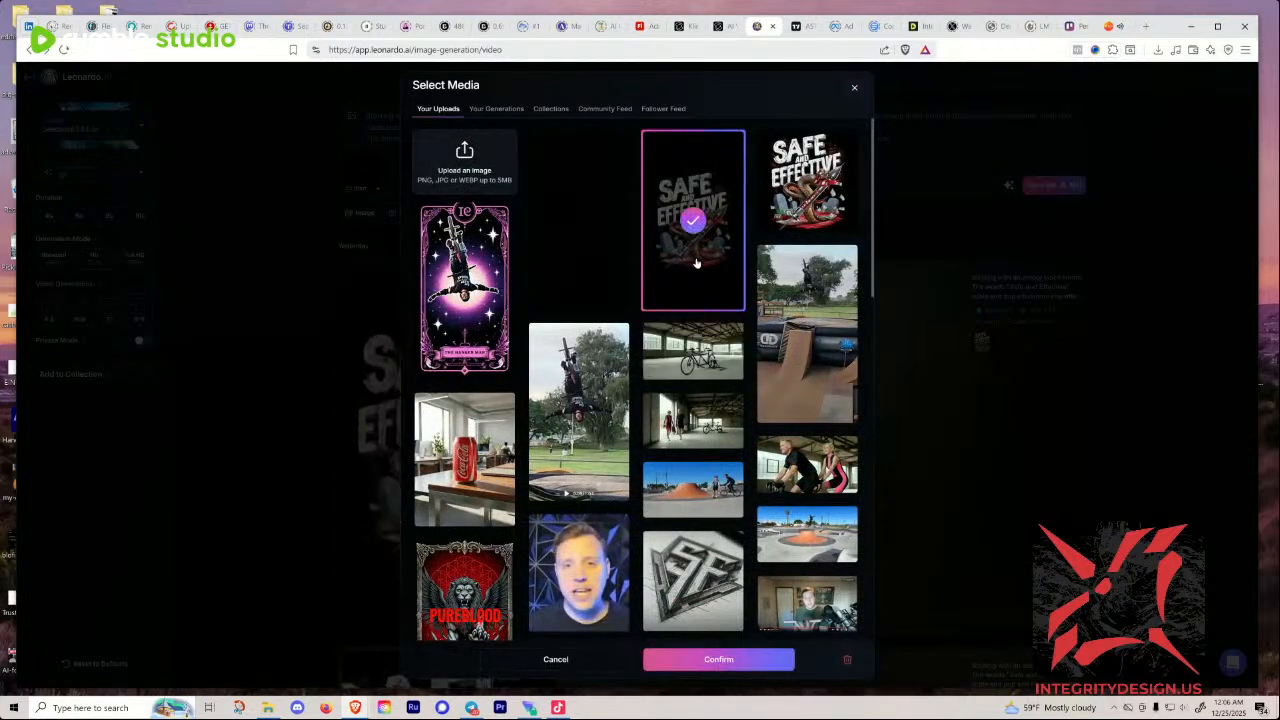
pyautogui.click(762, 660)
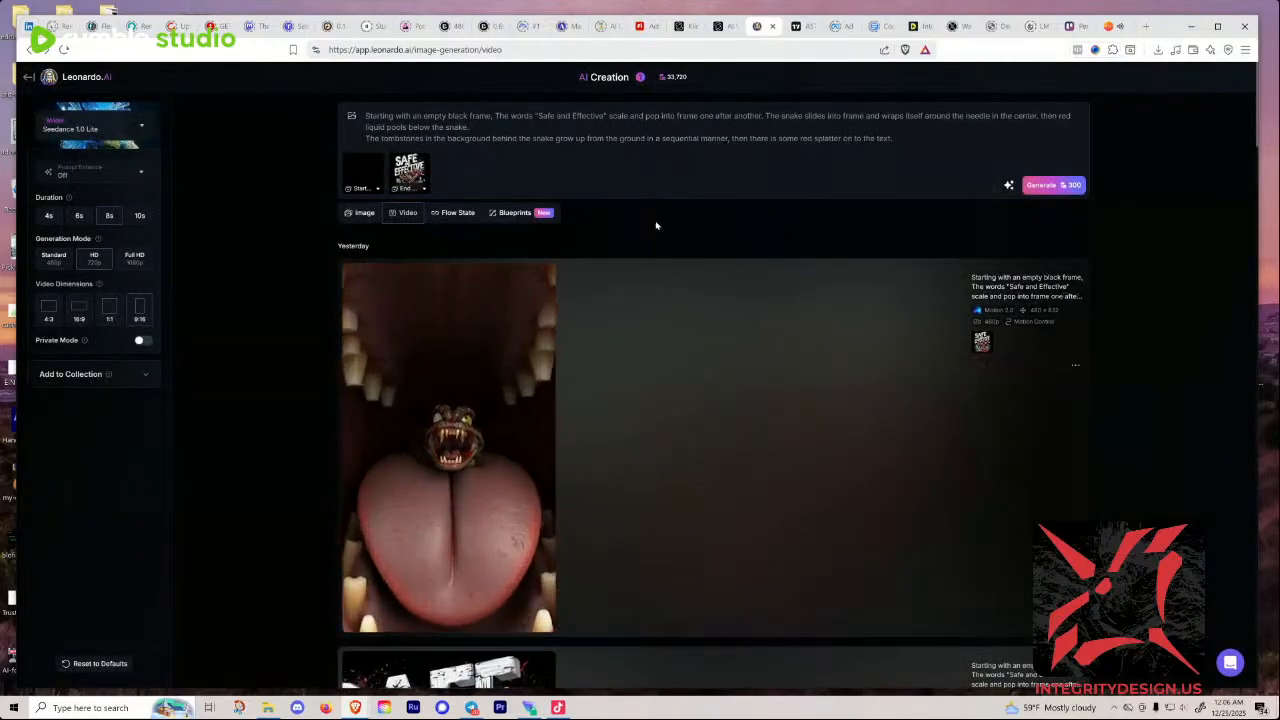
# Step: Copy the prompt of the newest Kling AI video and replace the Leonardo.Ai video prompt with it
pyautogui.click(720, 27)
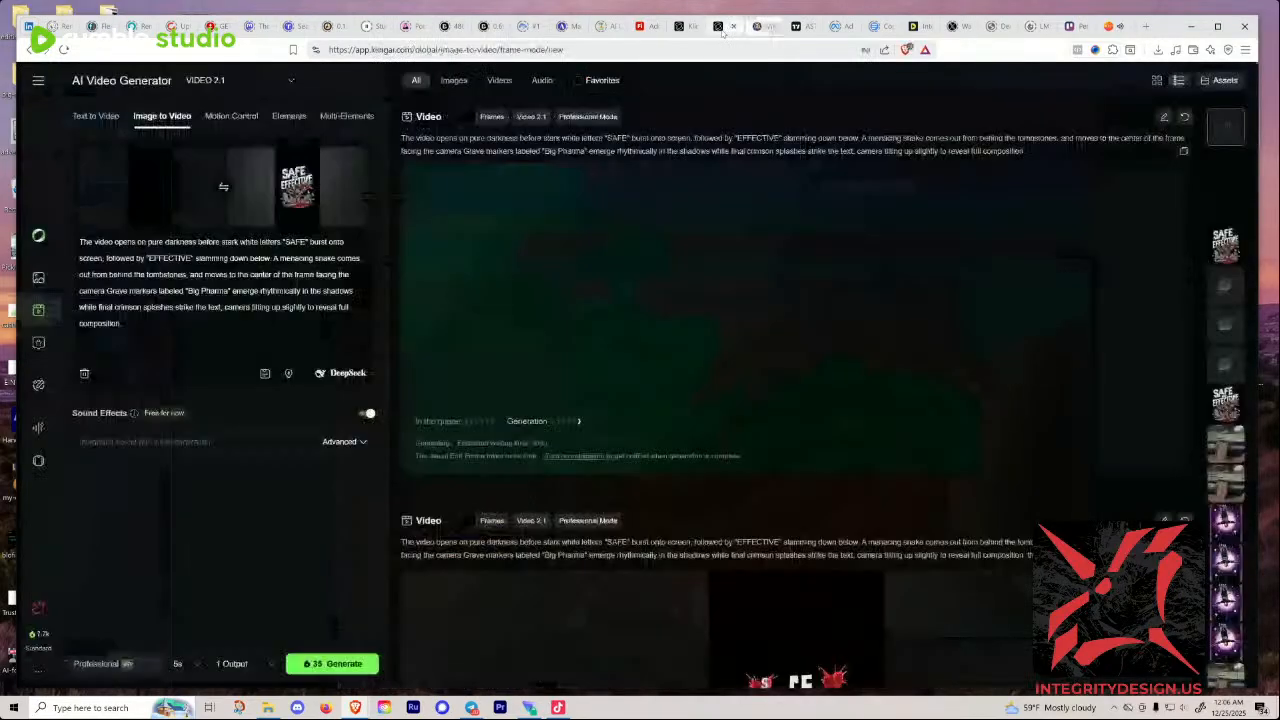
pyautogui.click(1182, 153)
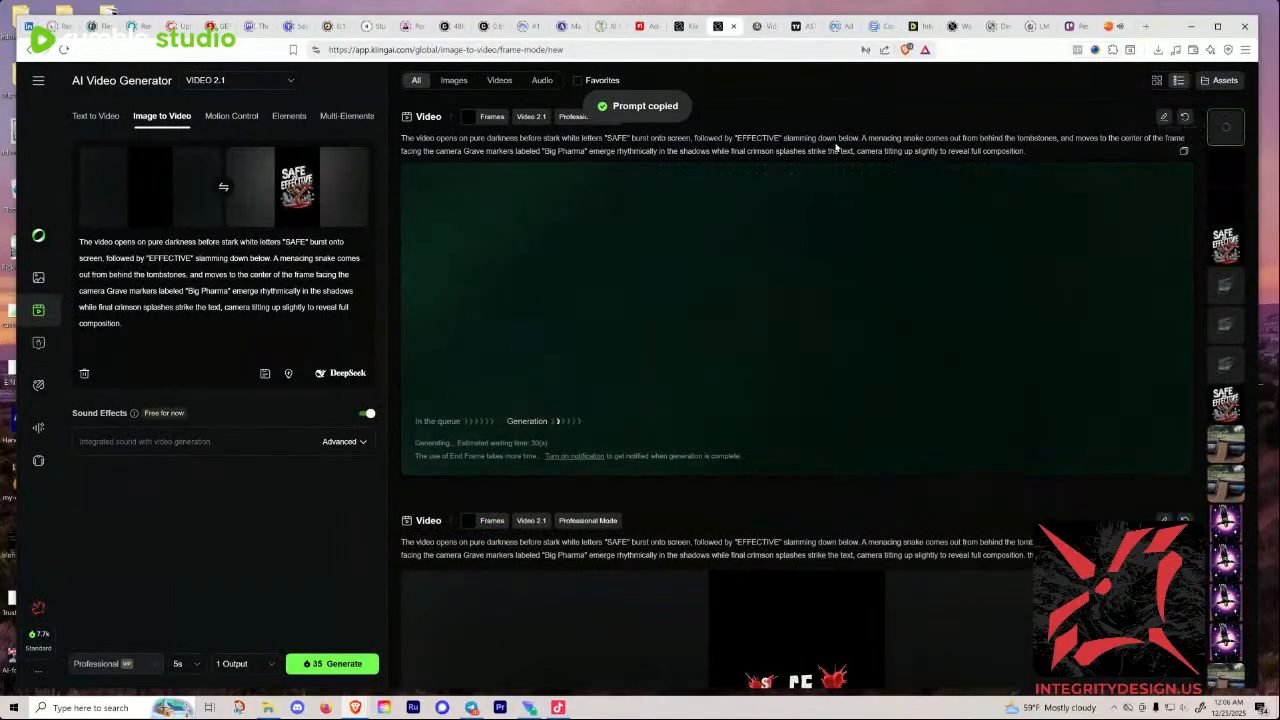
pyautogui.click(763, 30)
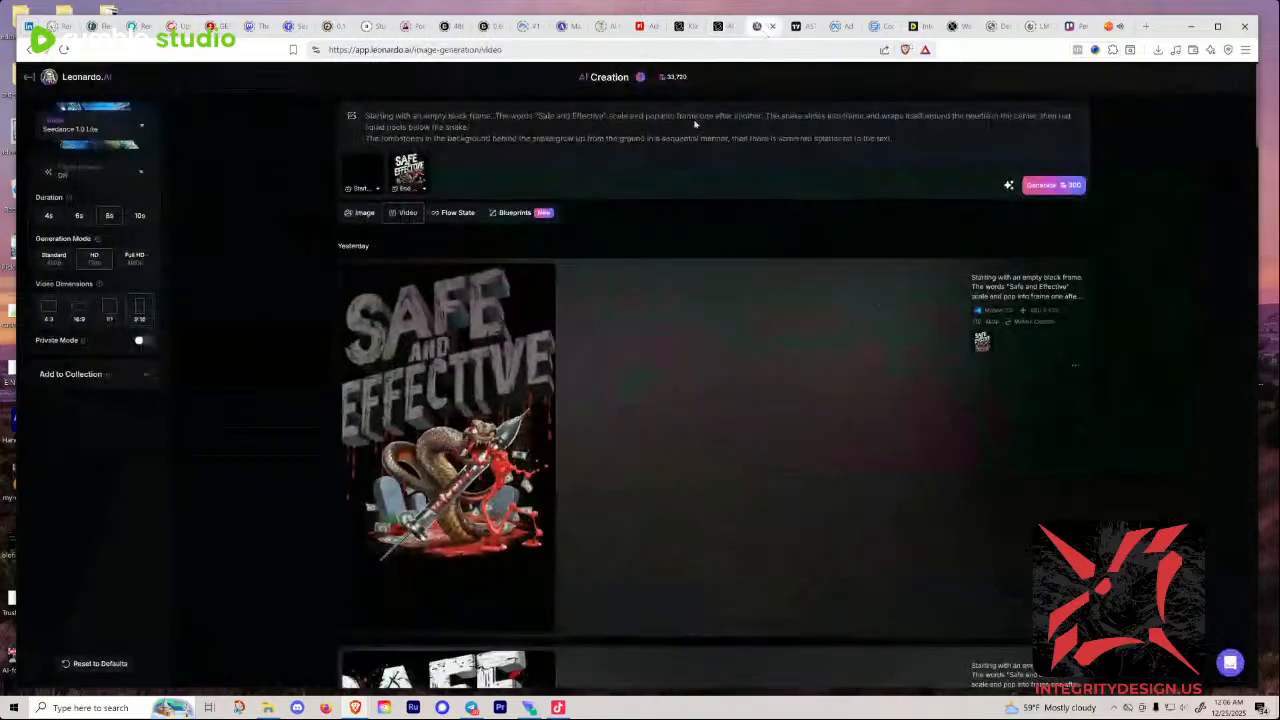
pyautogui.moveTo(921, 143); pyautogui.dragTo(365, 116)
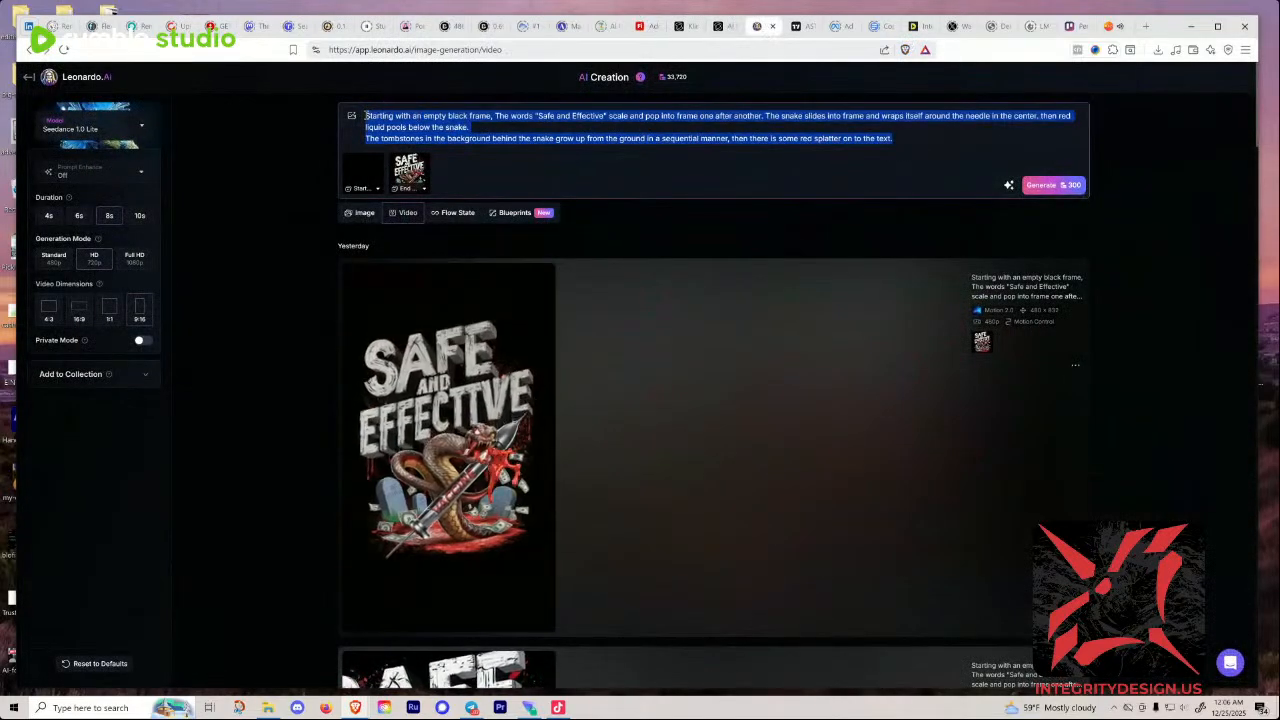
pyautogui.hotkey('ctrl', 'v')
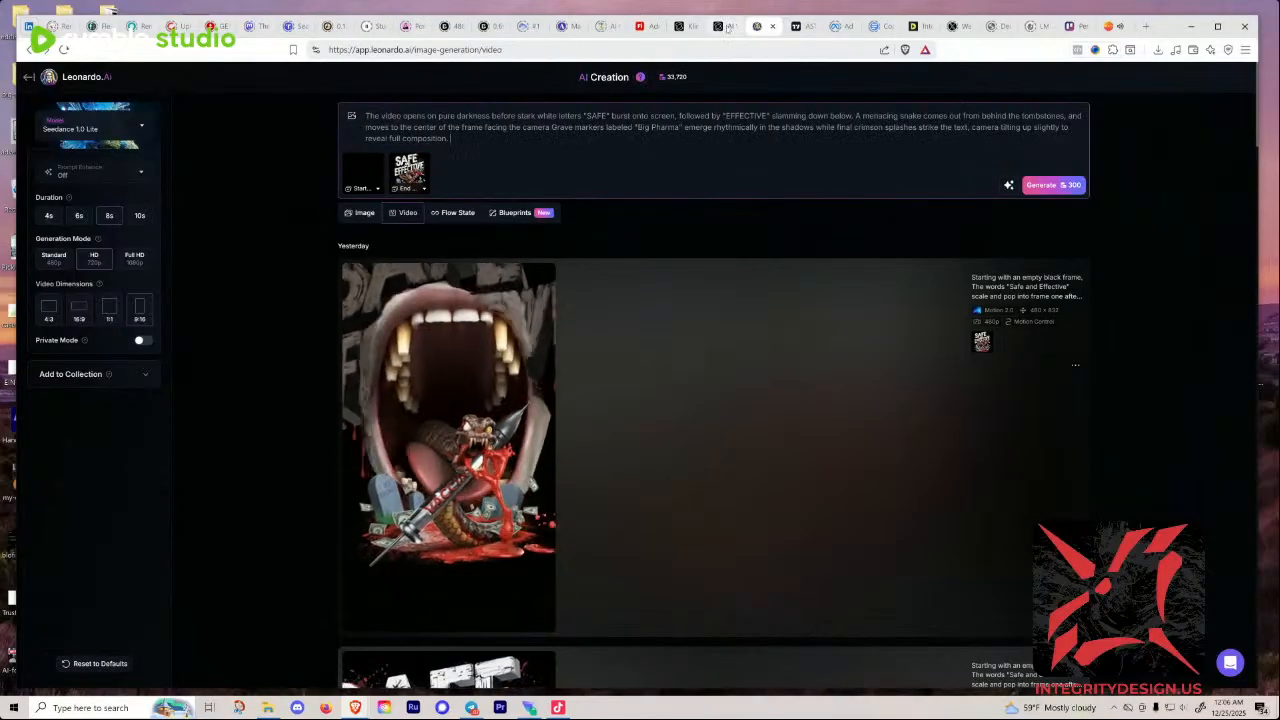
# Step: Switch to Kling AI and compare the newest Professional Mode video with the earlier Professional and Standard Mode ones
pyautogui.click(722, 27)
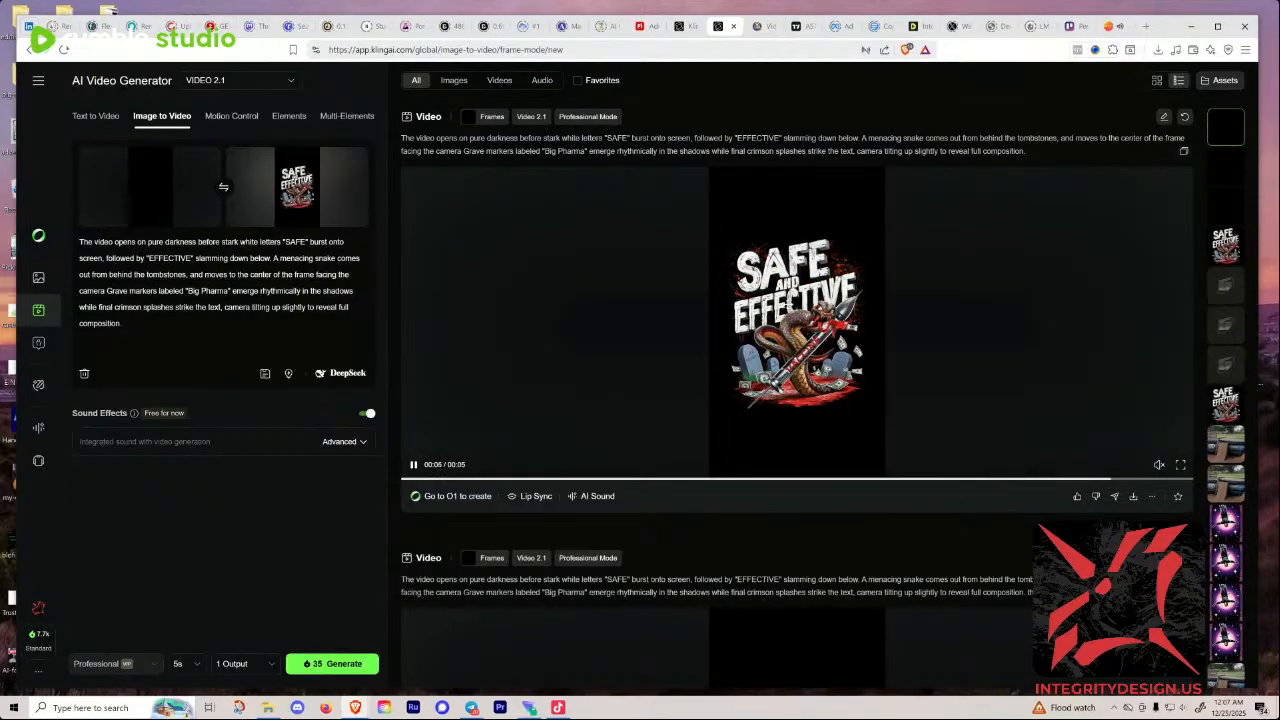
pyautogui.scroll(-2, 789, 343)
pyautogui.scroll(1, 784, 368)
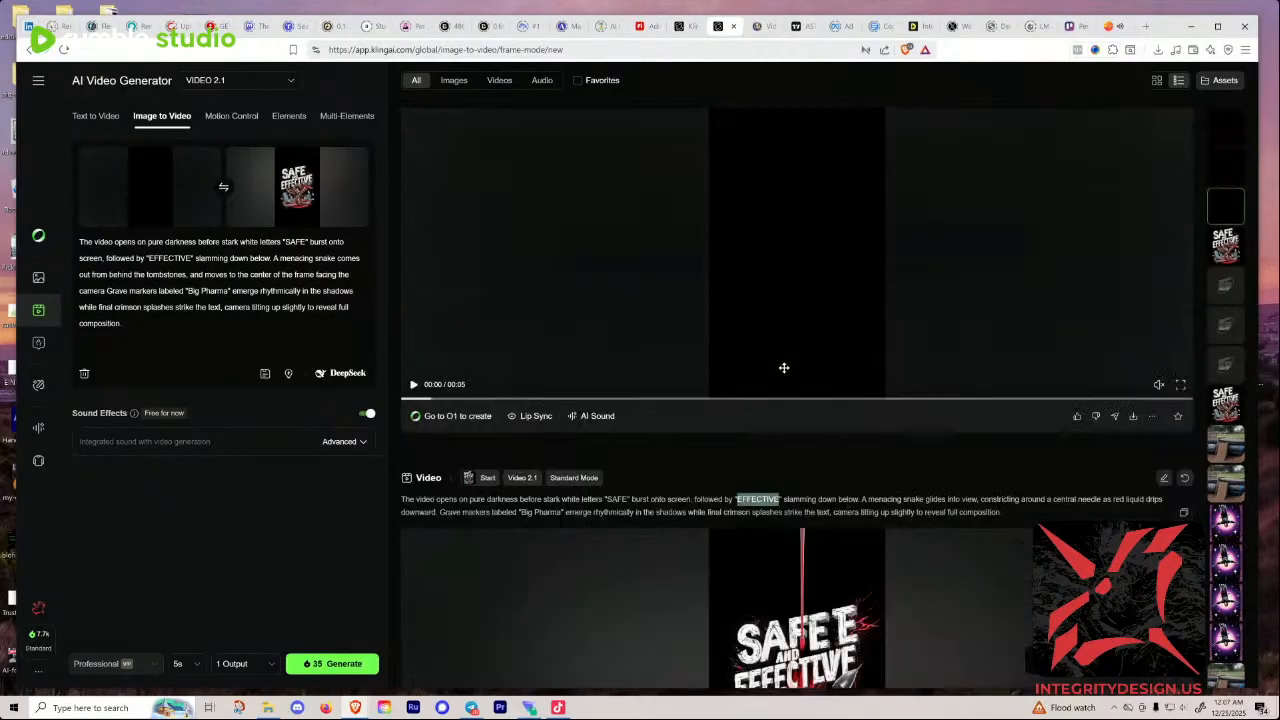
pyautogui.scroll(-3, 784, 368)
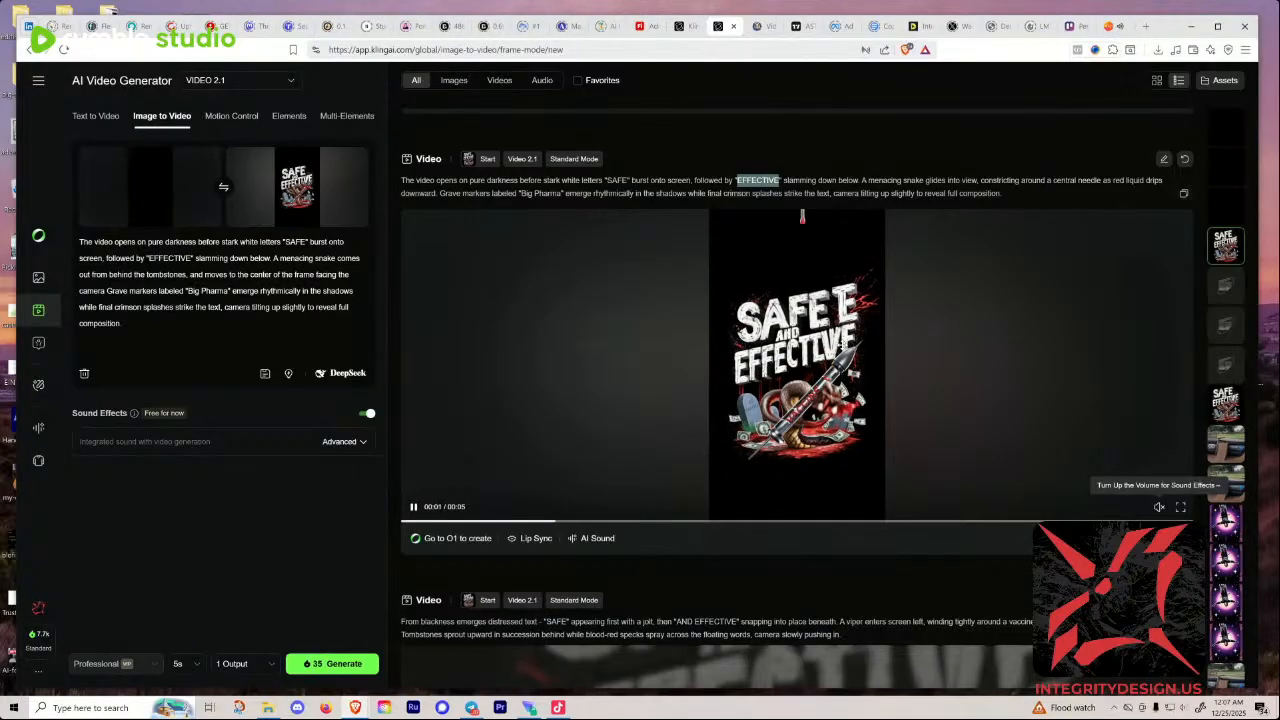
pyautogui.scroll(-4, 841, 346)
pyautogui.scroll(4, 808, 366)
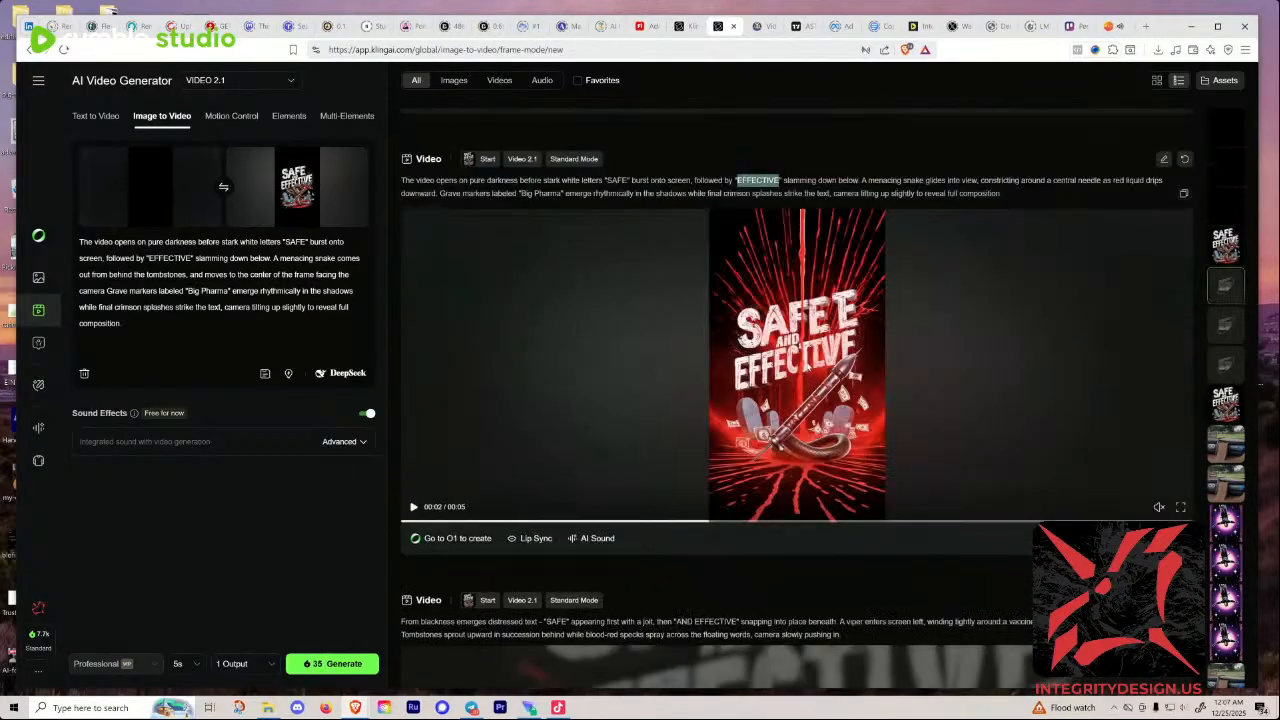
pyautogui.scroll(5, 807, 367)
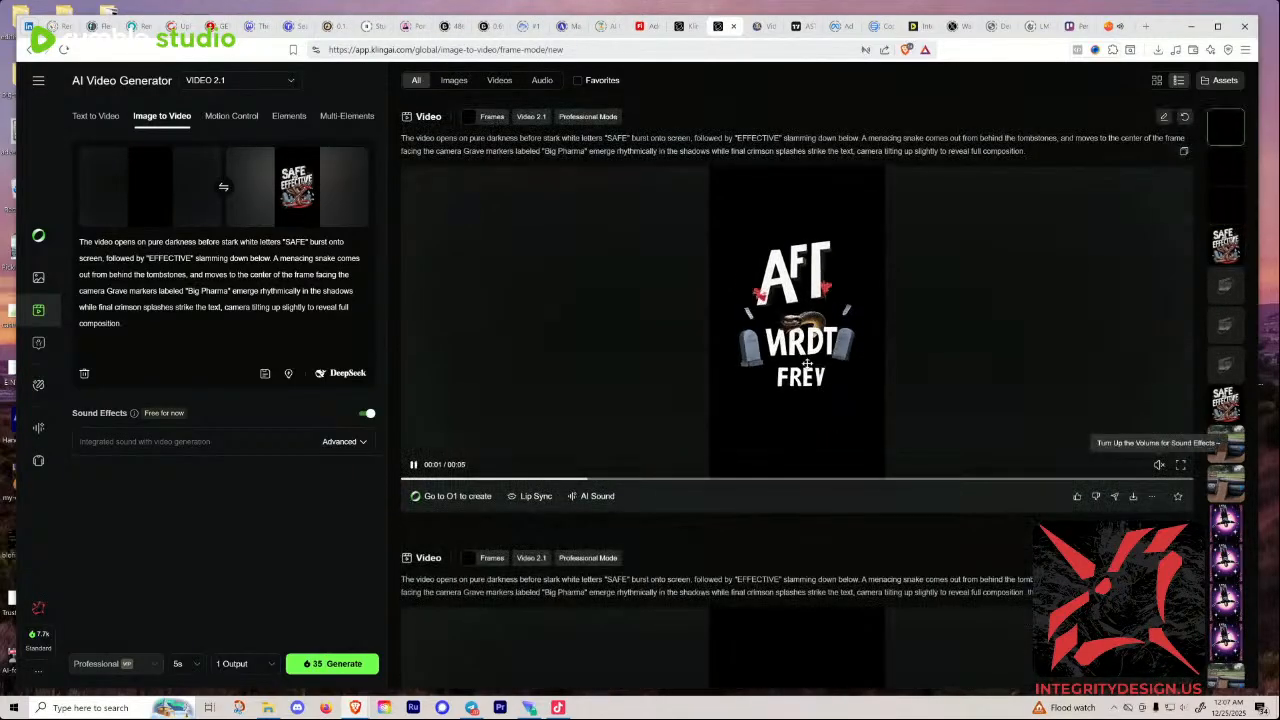
# Step: Switch to Leonardo.Ai and set the video to Standard 480p generation mode with a 4s duration
pyautogui.click(758, 28)
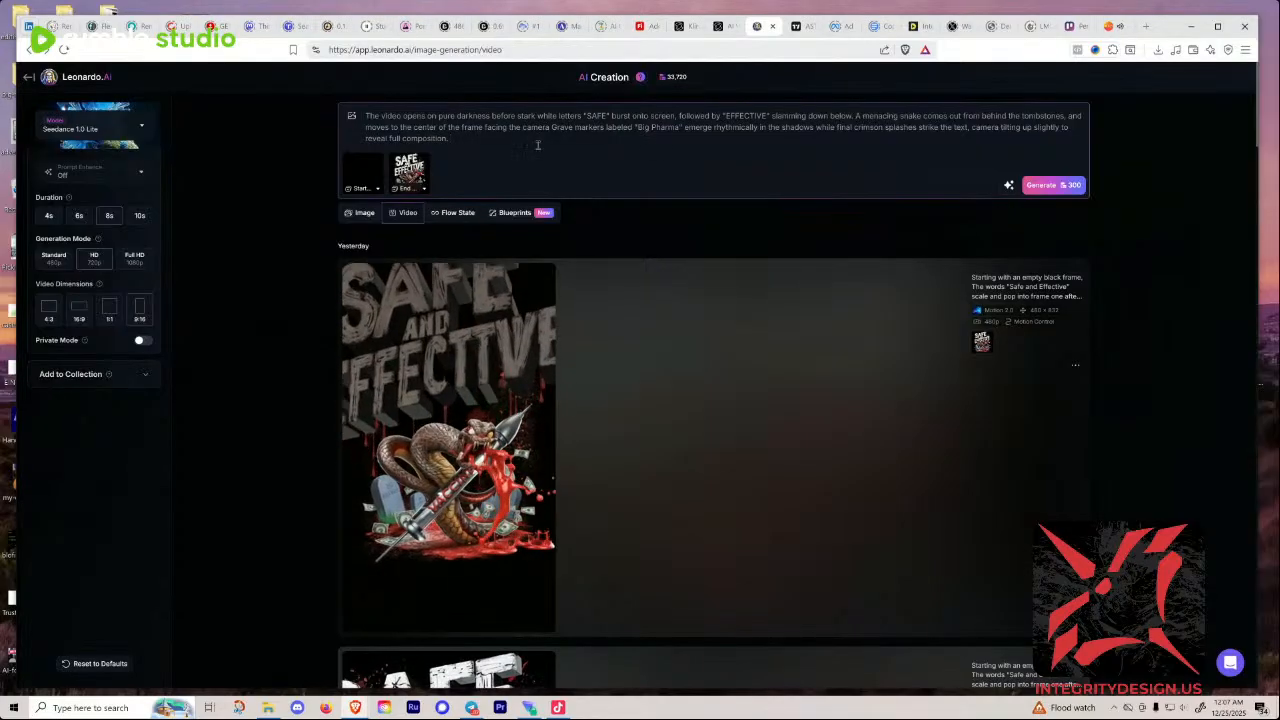
pyautogui.click(45, 266)
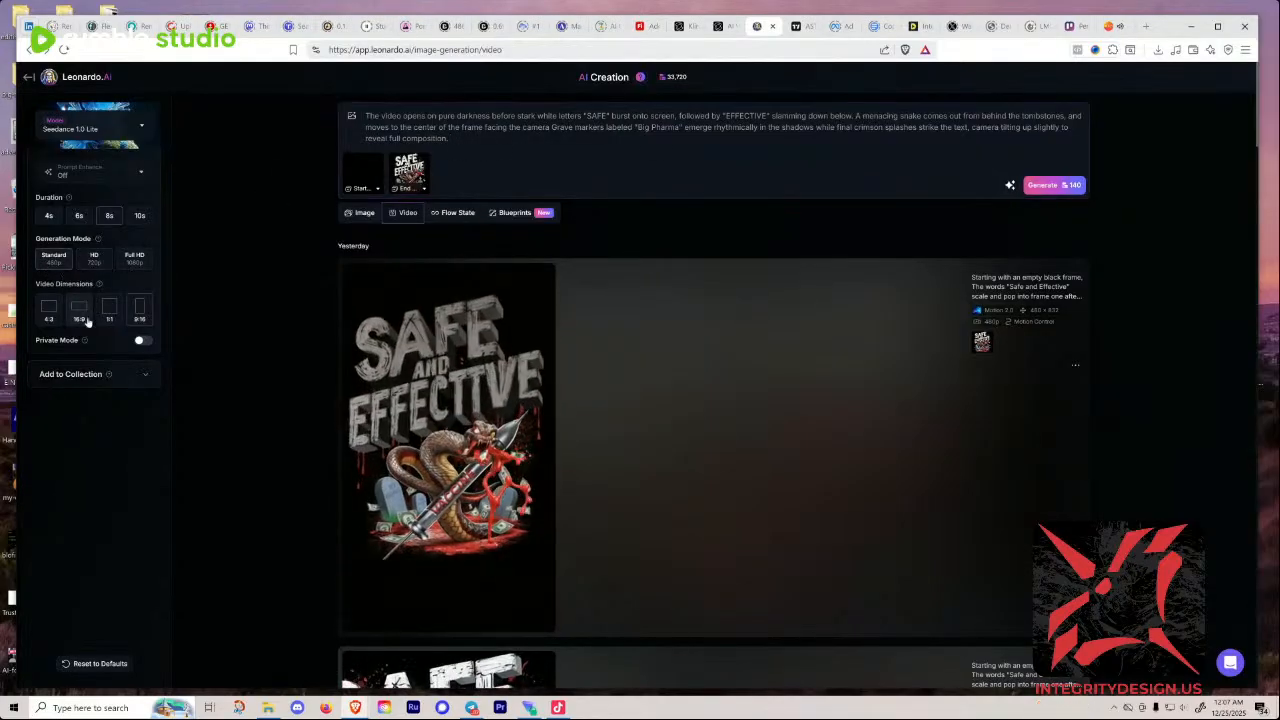
pyautogui.click(79, 218)
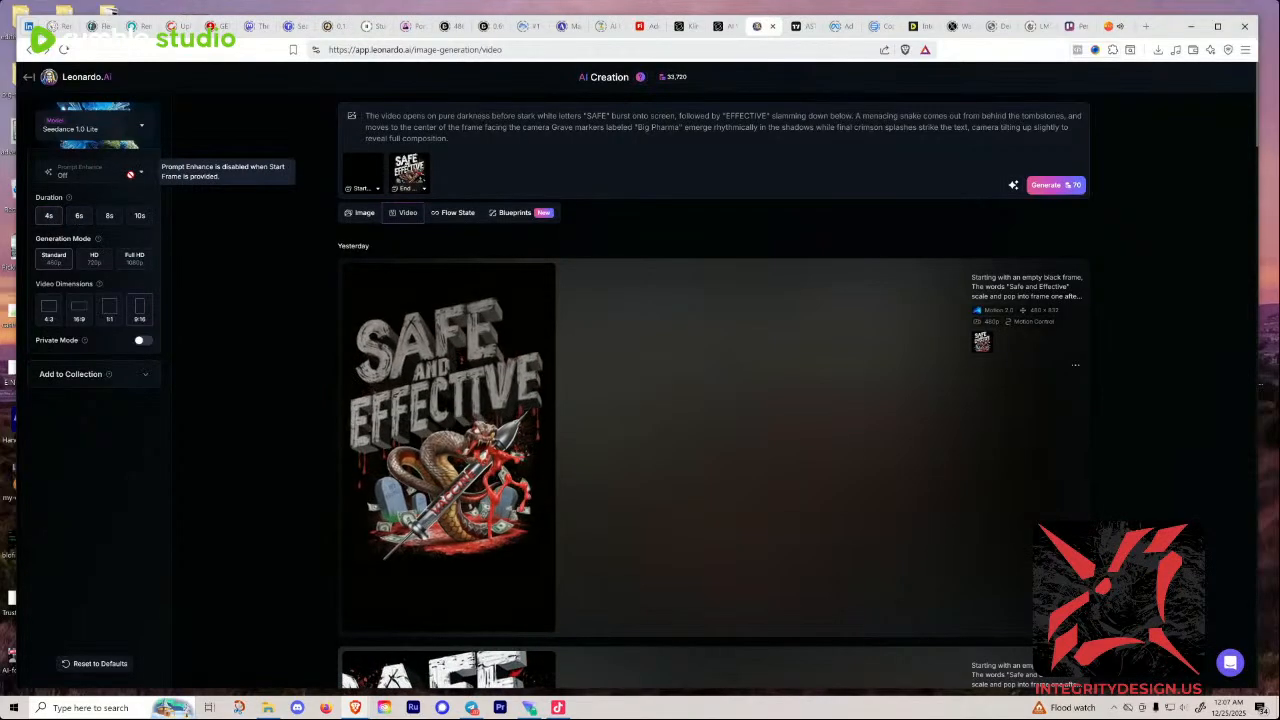
pyautogui.click(146, 375)
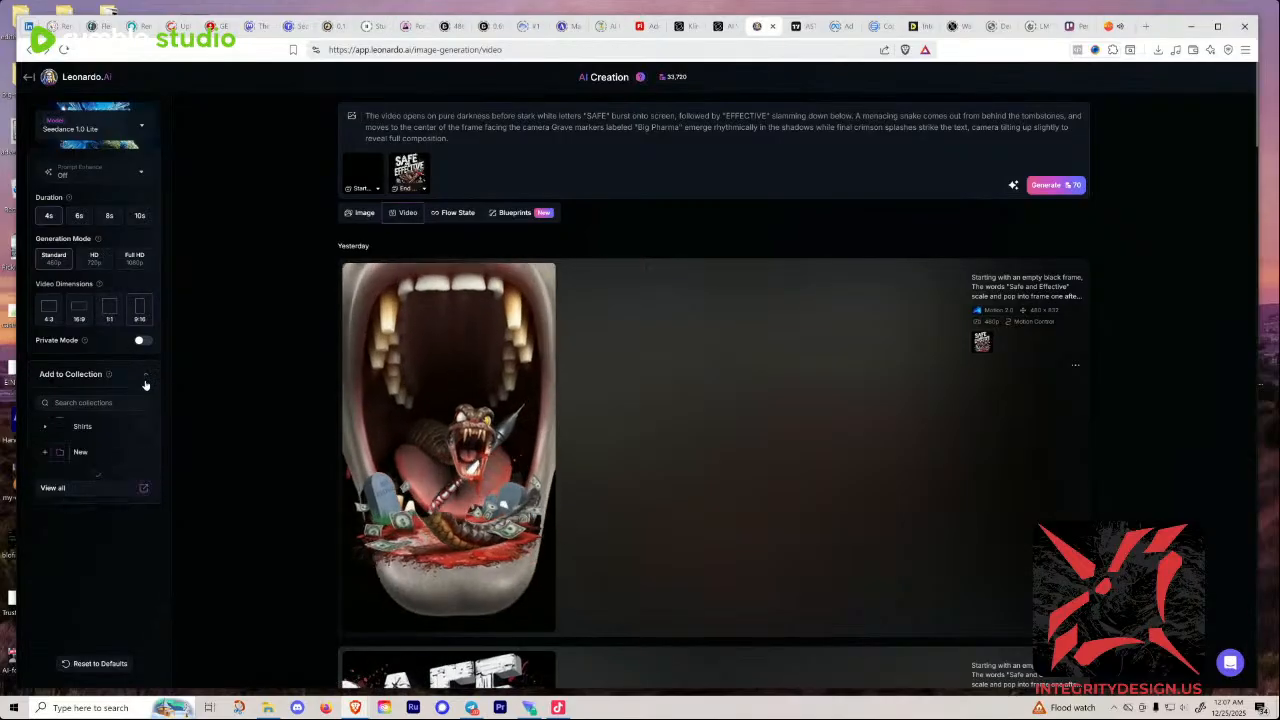
pyautogui.click(146, 377)
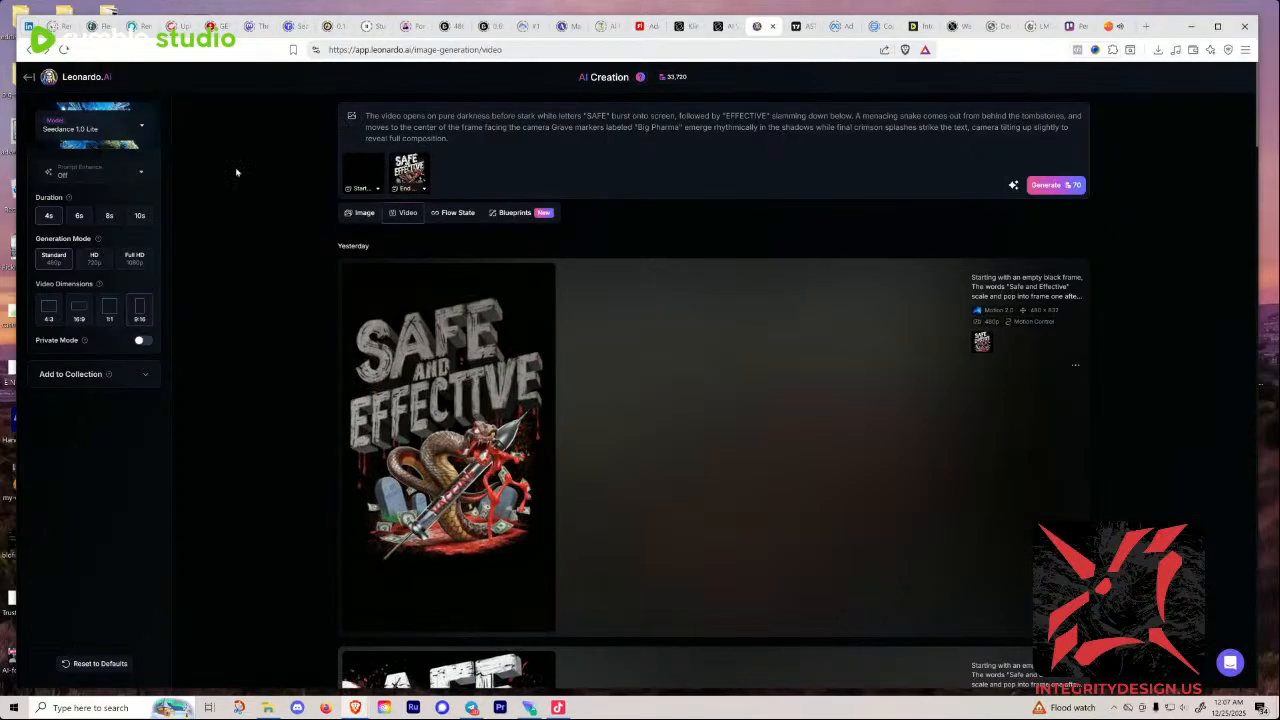
# Step: Change the video model to Seedance 1.0 Pro and generate the video from the start and end frames
pyautogui.click(139, 130)
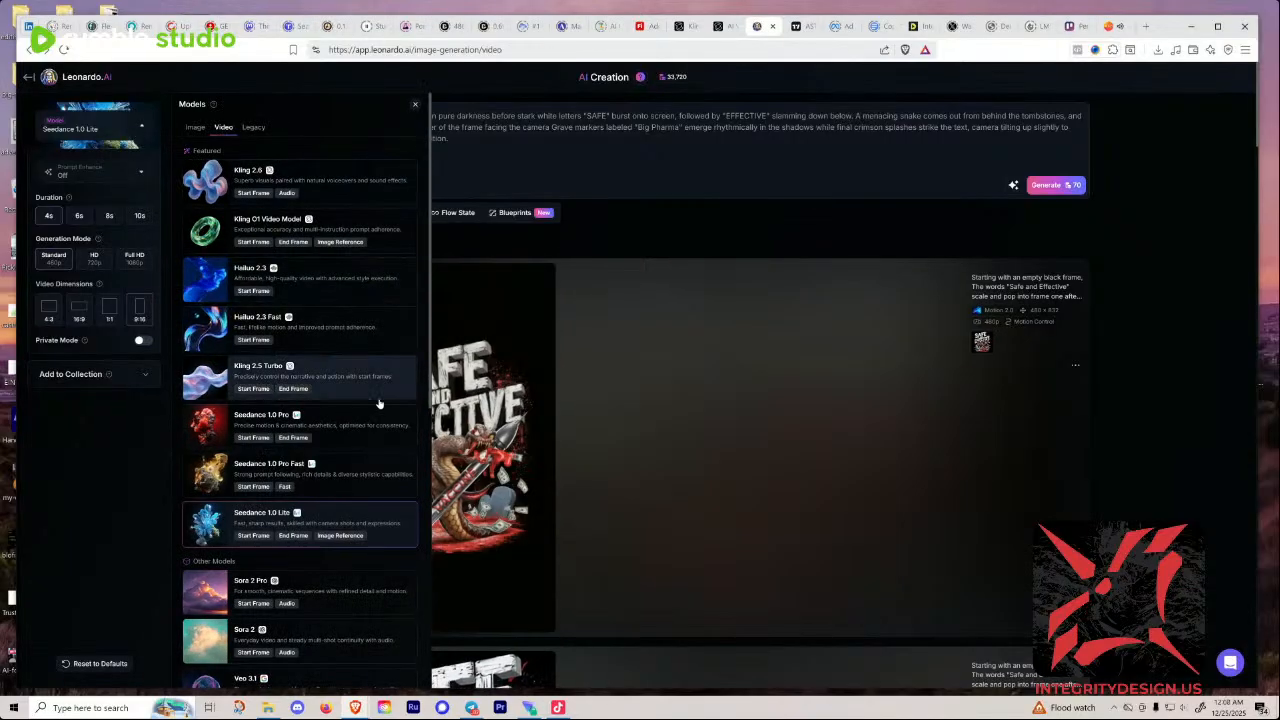
pyautogui.click(380, 429)
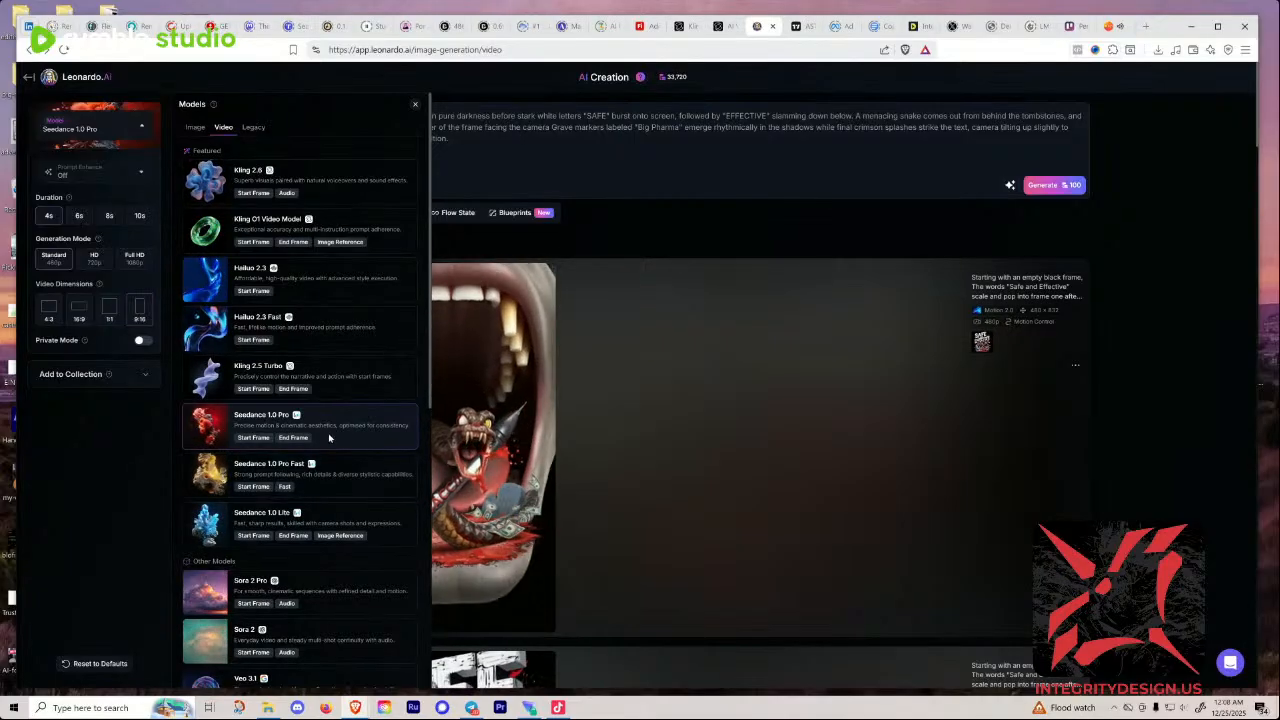
pyautogui.click(662, 226)
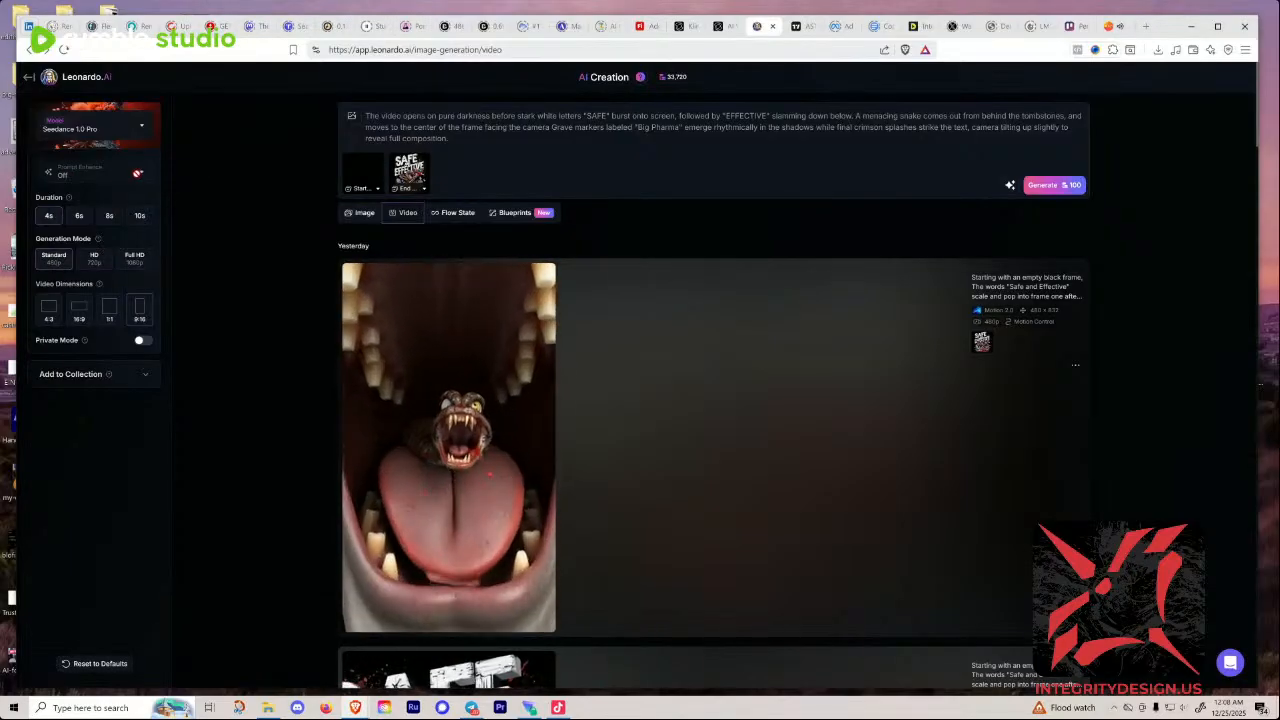
pyautogui.click(1050, 185)
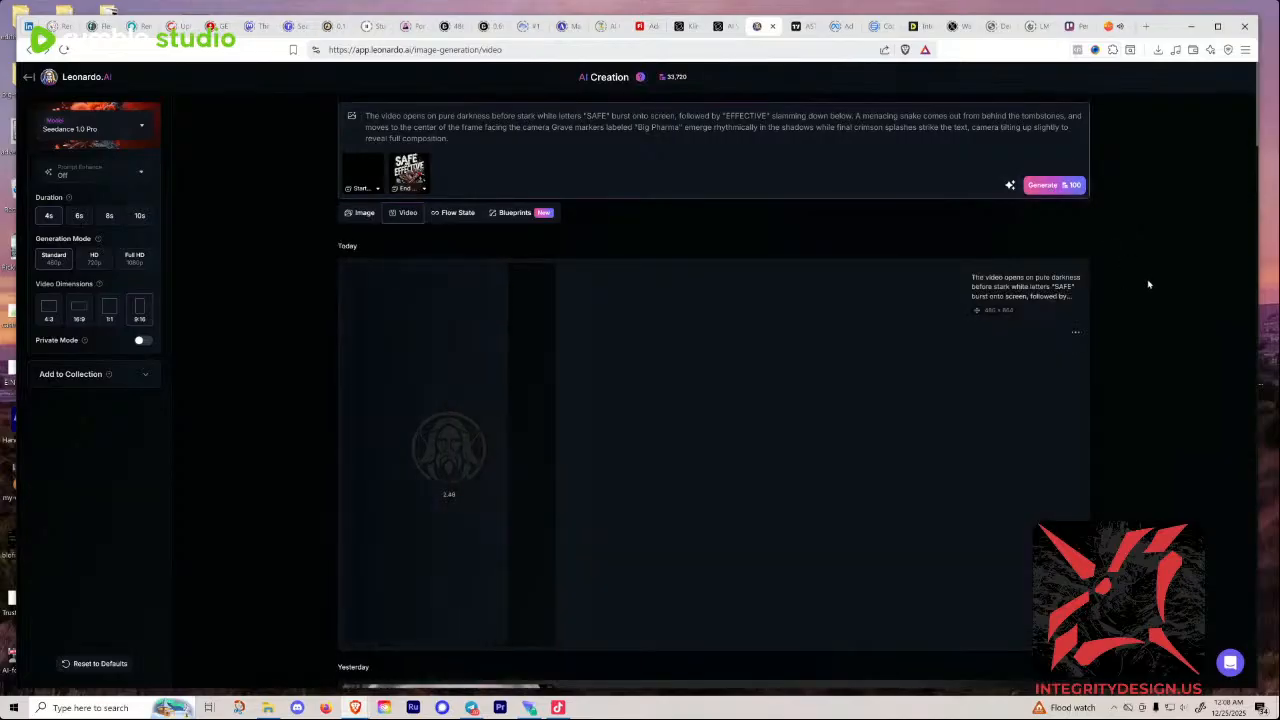
# Step: Switch to the Kling AI home page and close the Avatar 2.0 system notice and the official messages
pyautogui.scroll(-2, 1149, 285)
pyautogui.scroll(1, 1149, 285)
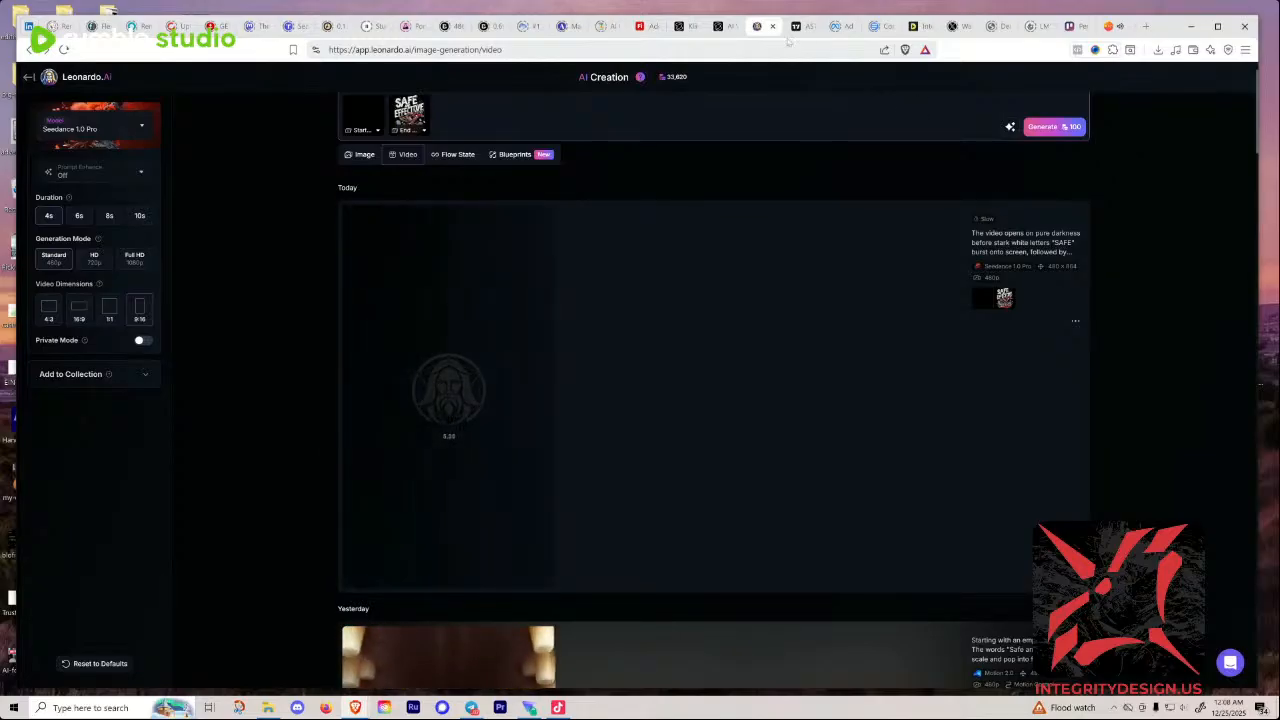
pyautogui.click(722, 27)
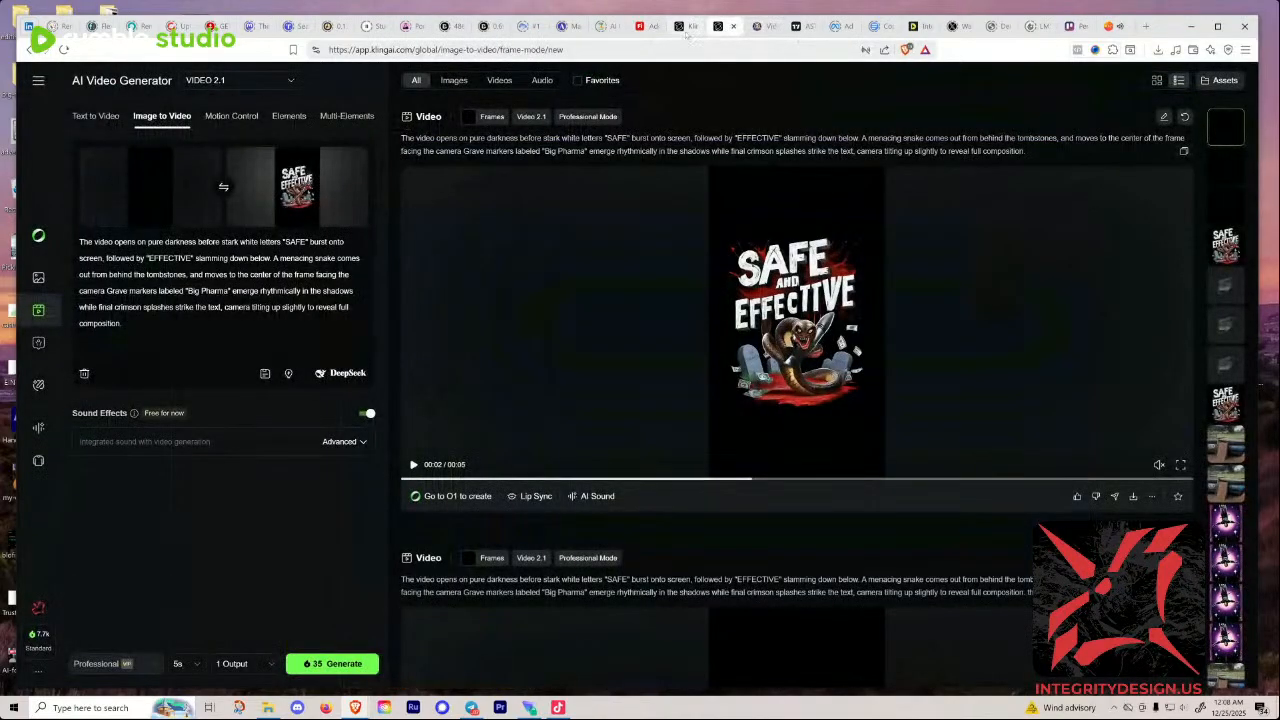
pyautogui.click(686, 30)
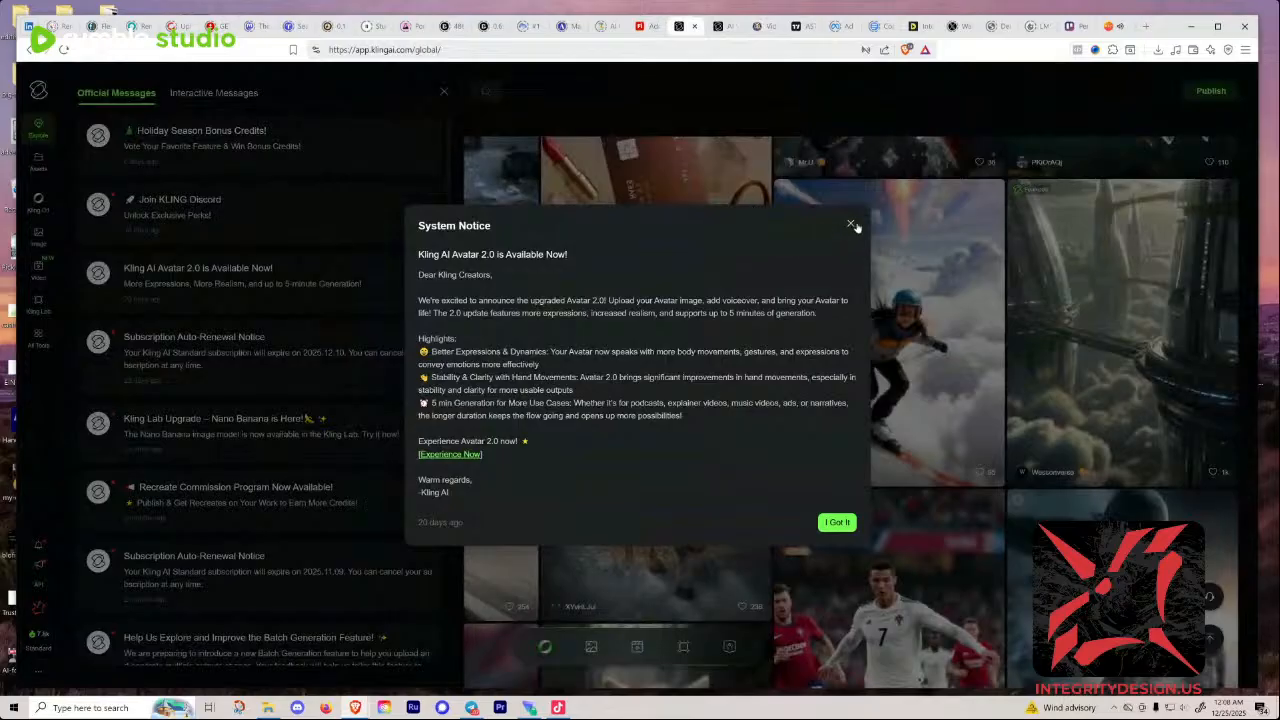
pyautogui.click(851, 224)
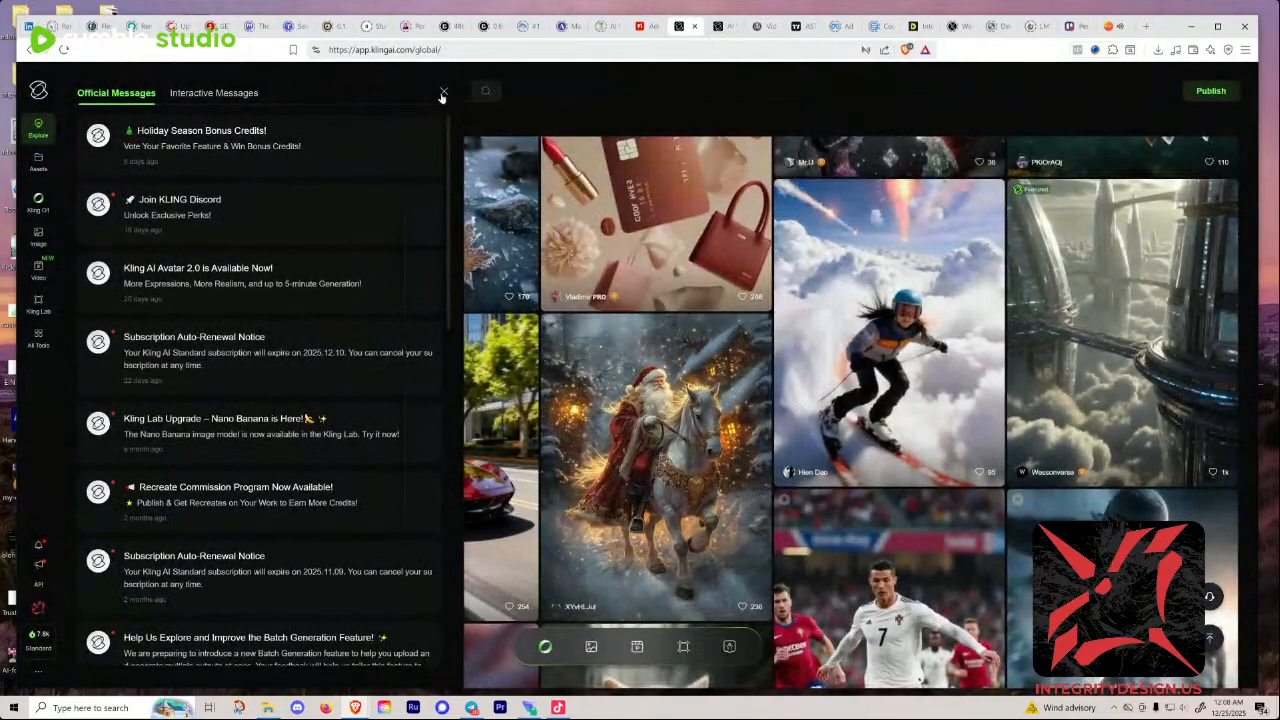
pyautogui.click(443, 95)
# Step: Browse the recommended creations on the Kling AI home page, and check the pending video in Leonardo.Ai
pyautogui.scroll(-3, 465, 450)
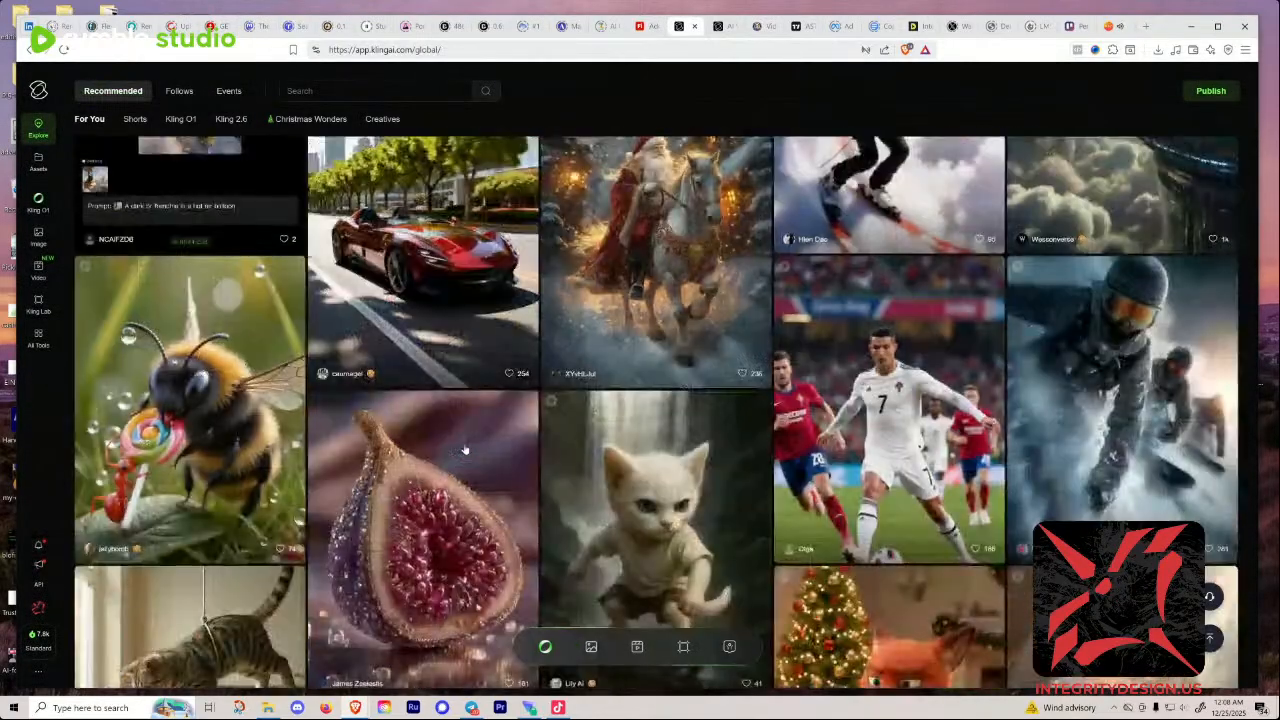
pyautogui.scroll(-2, 465, 450)
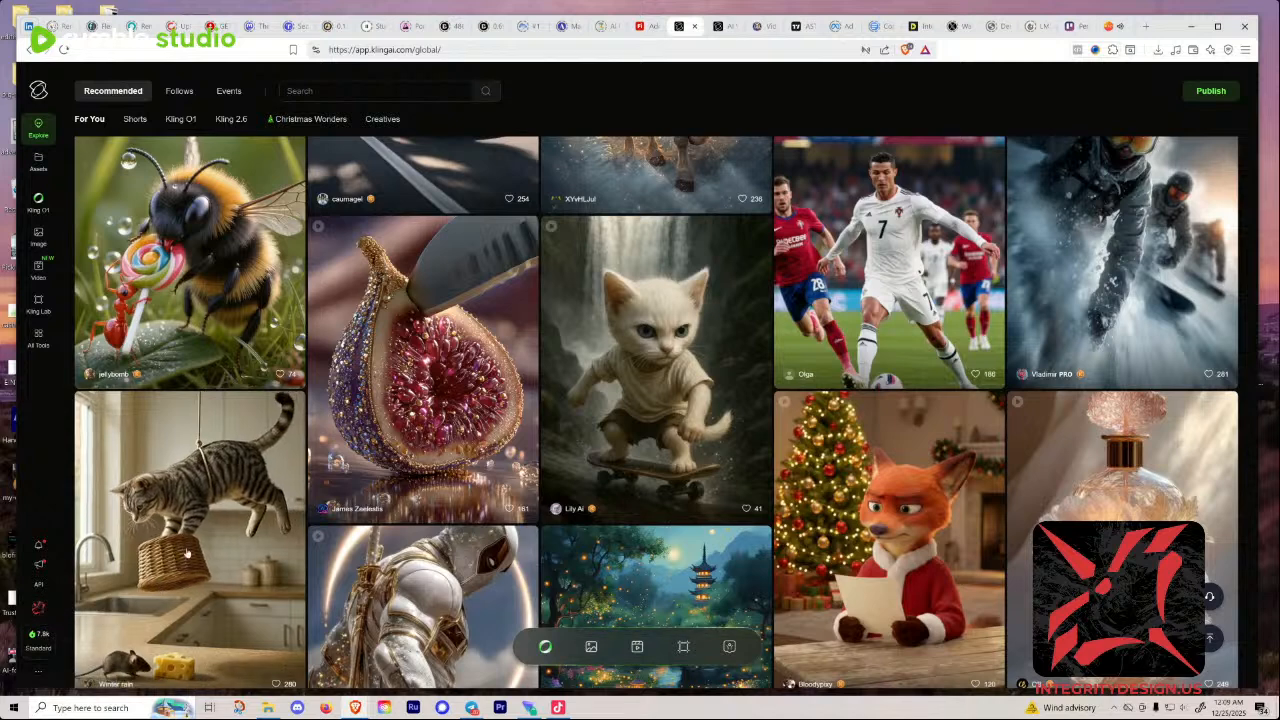
pyautogui.scroll(-1, 210, 500)
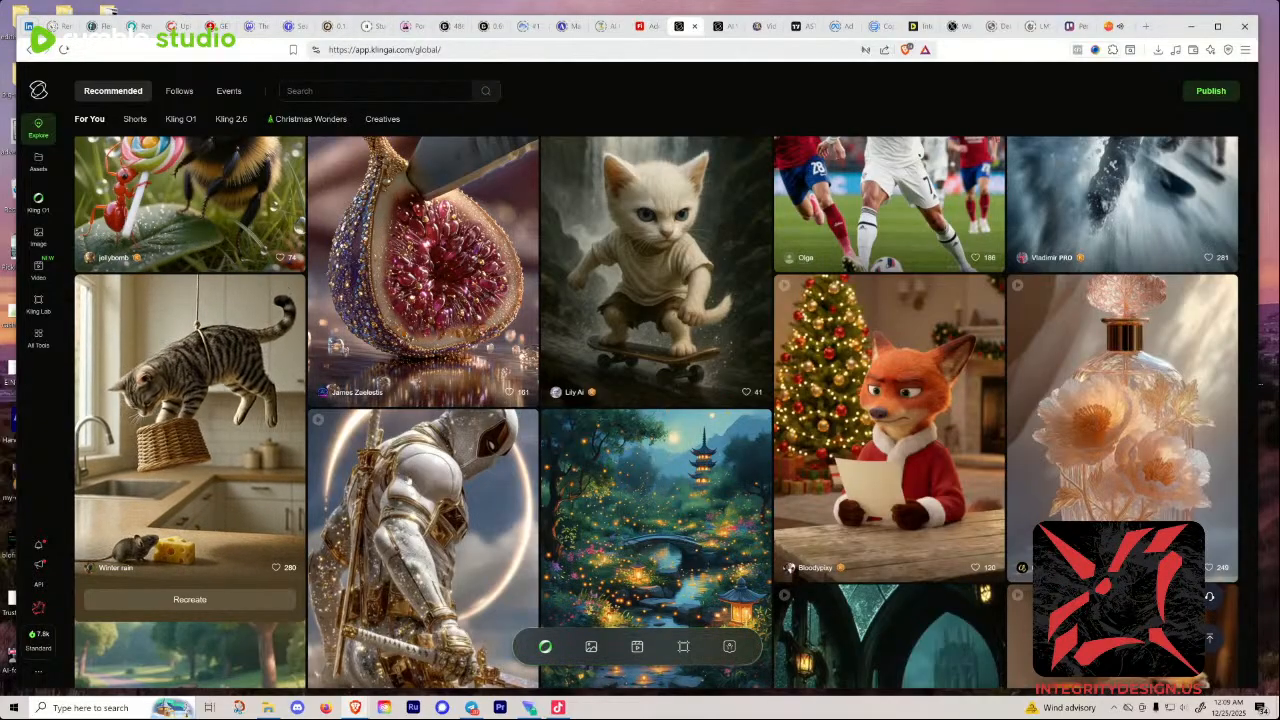
pyautogui.scroll(8, 726, 355)
pyautogui.scroll(10, 726, 355)
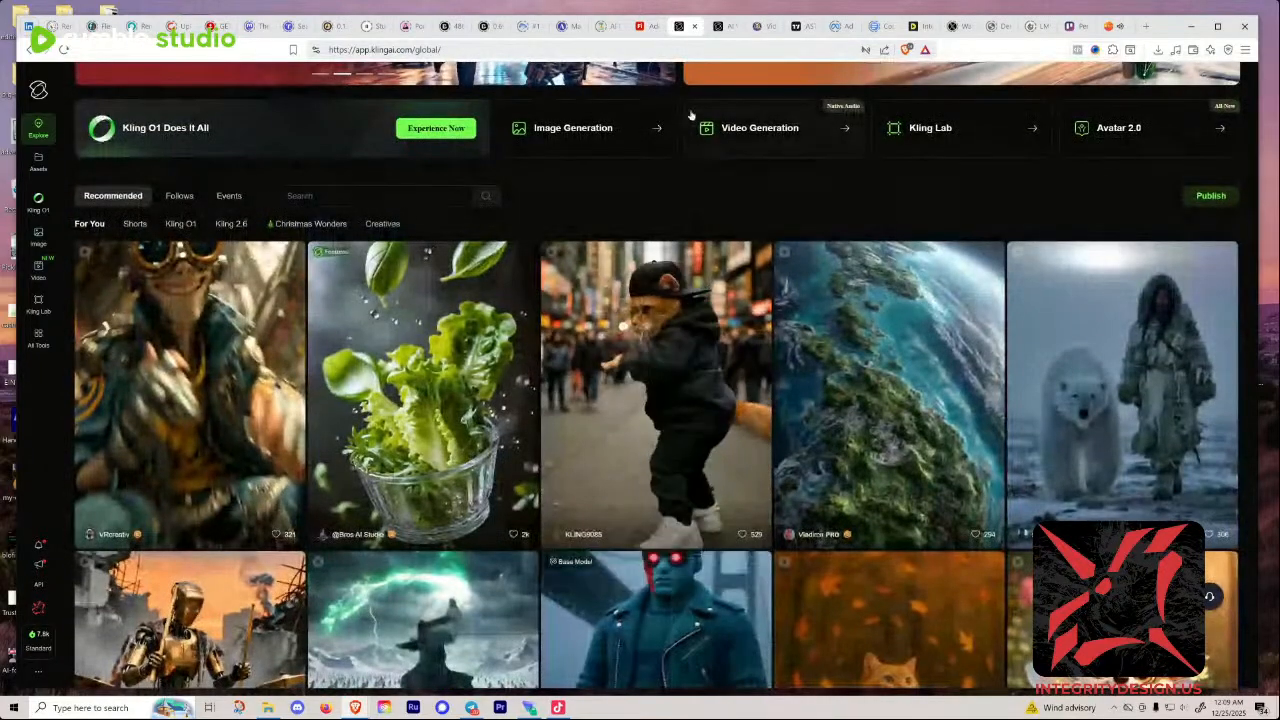
pyautogui.click(724, 27)
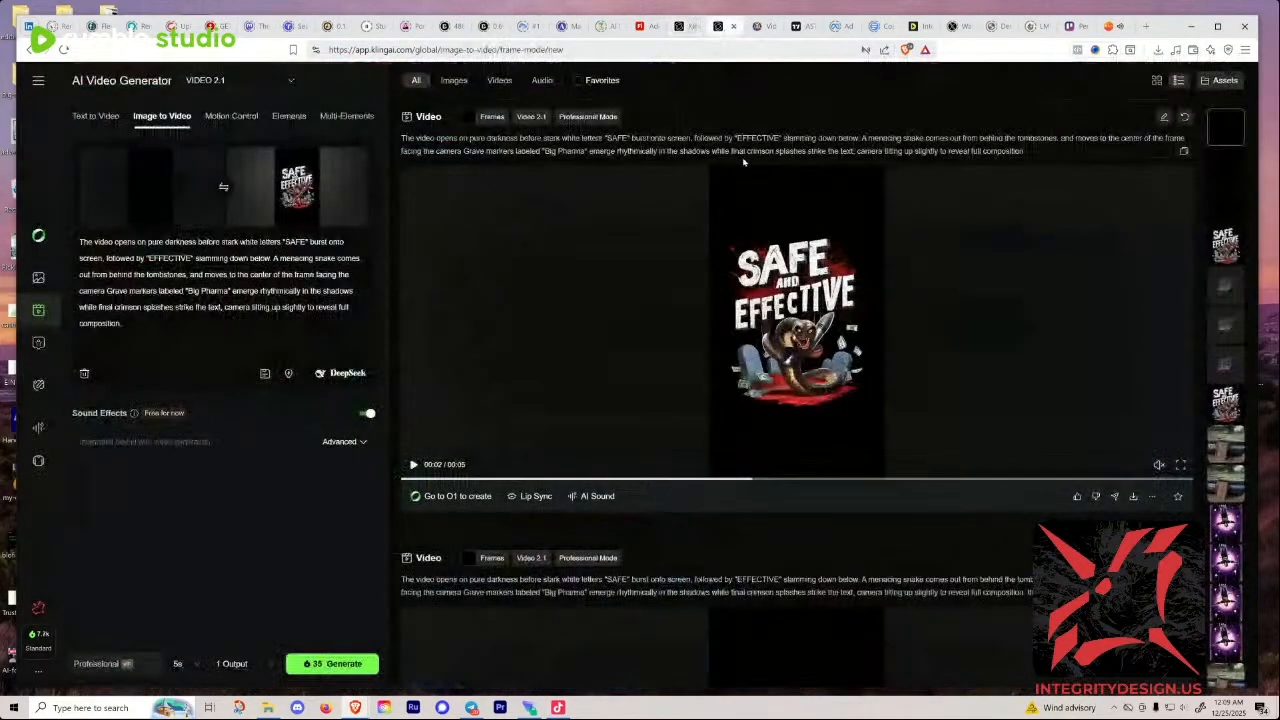
pyautogui.click(762, 30)
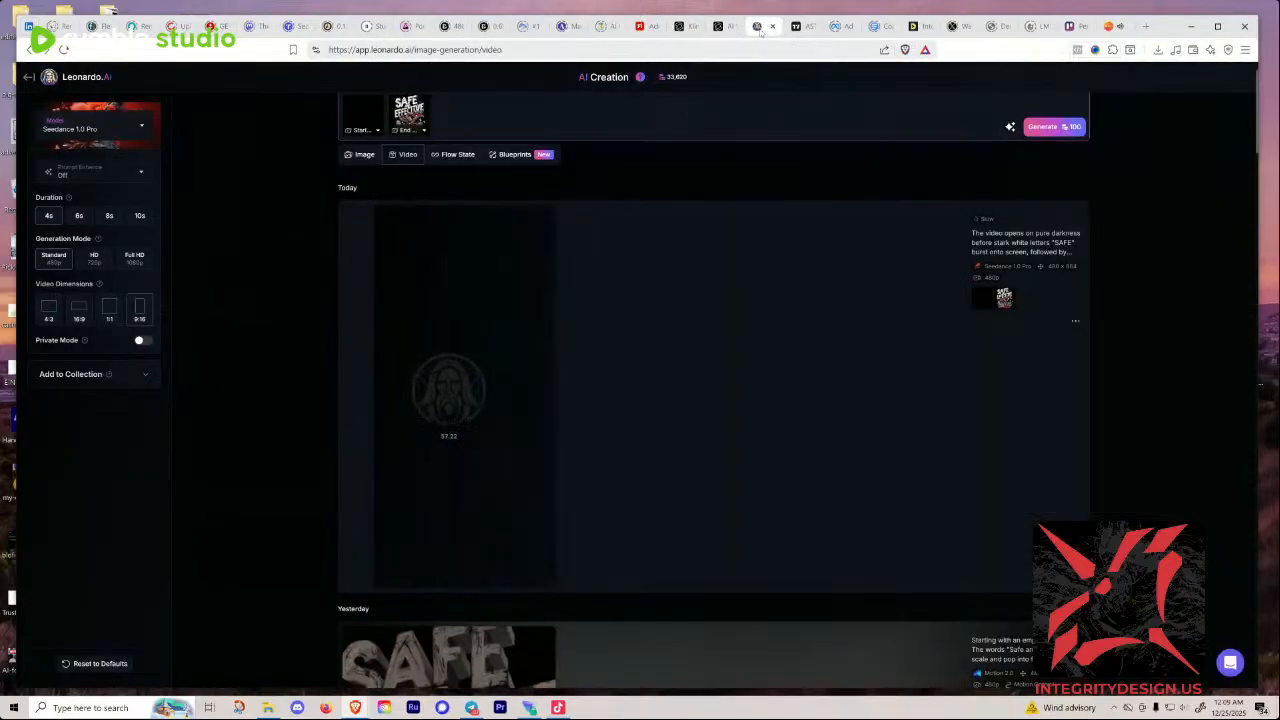
# Step: Open the Kling AI user profile to view its referral details, and return to Leonardo.Ai
pyautogui.click(686, 28)
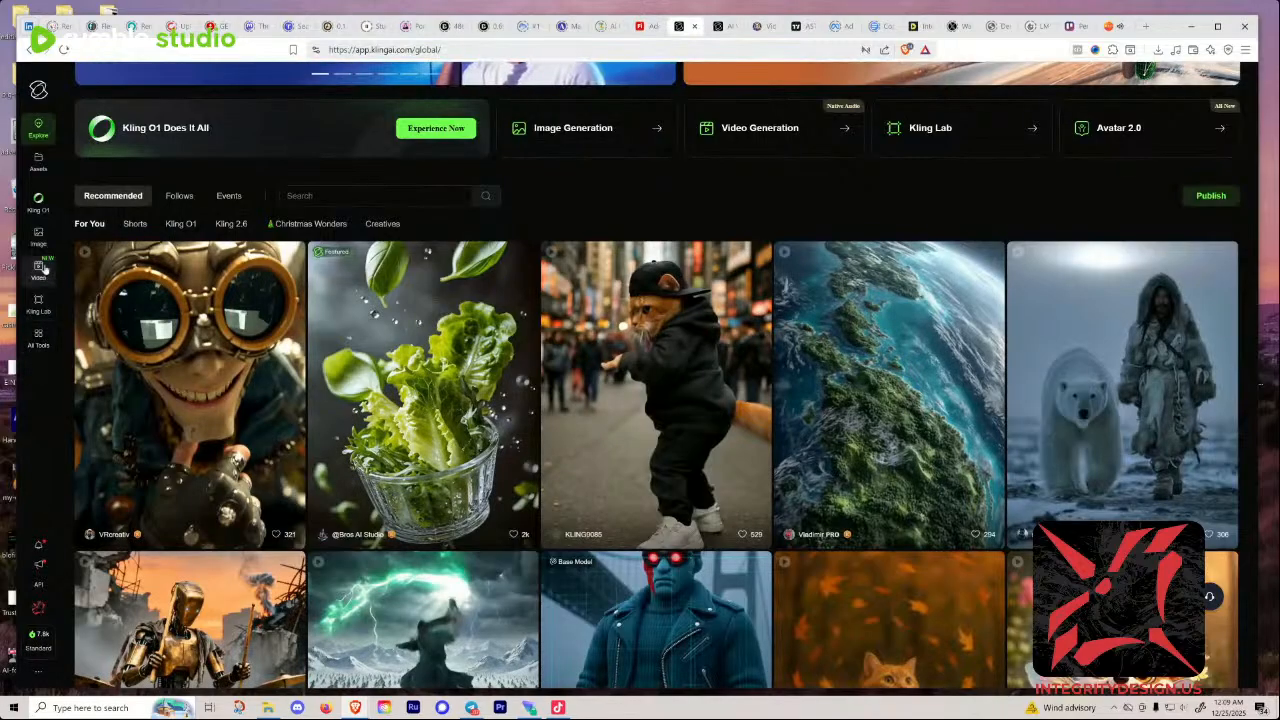
pyautogui.click(39, 610)
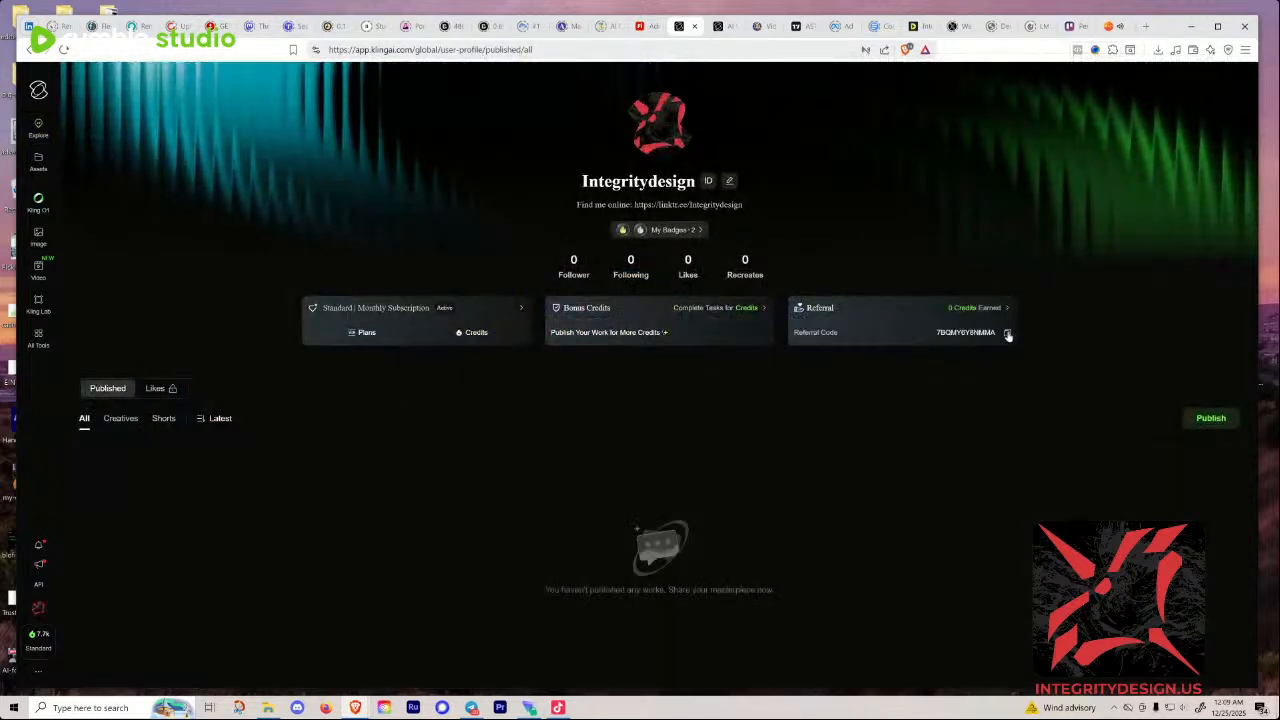
pyautogui.click(770, 28)
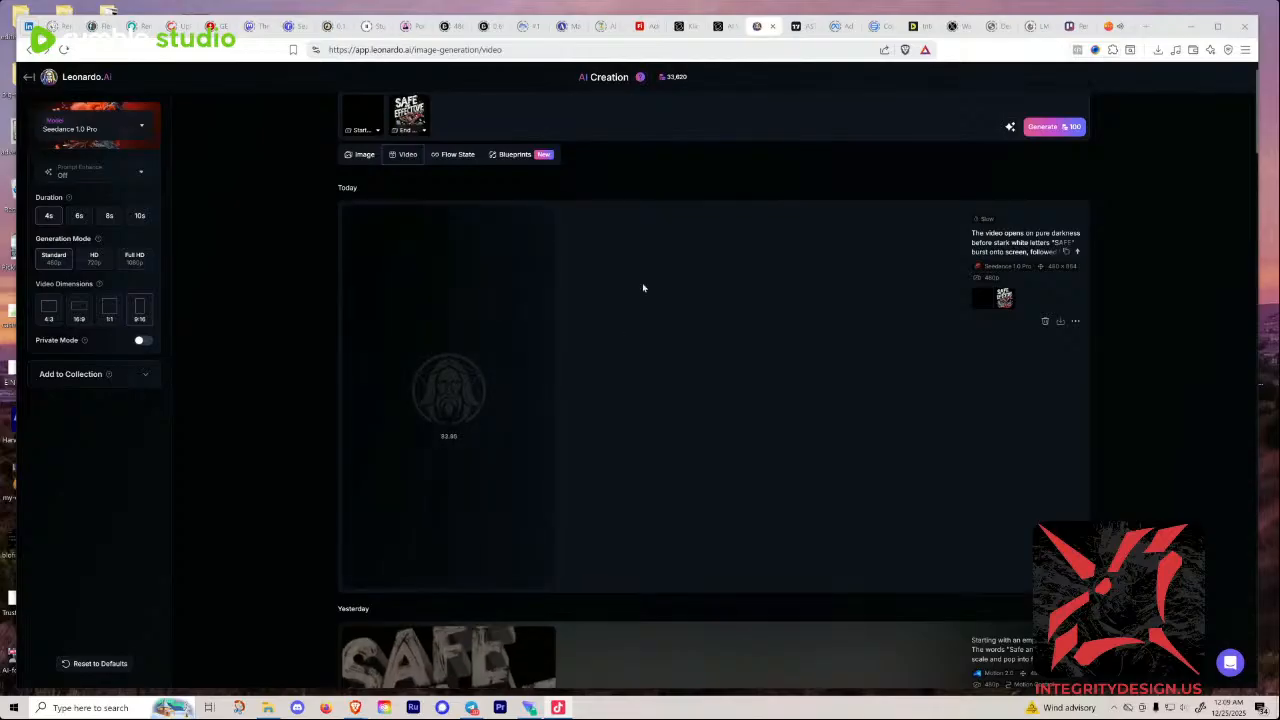
pyautogui.click(687, 29)
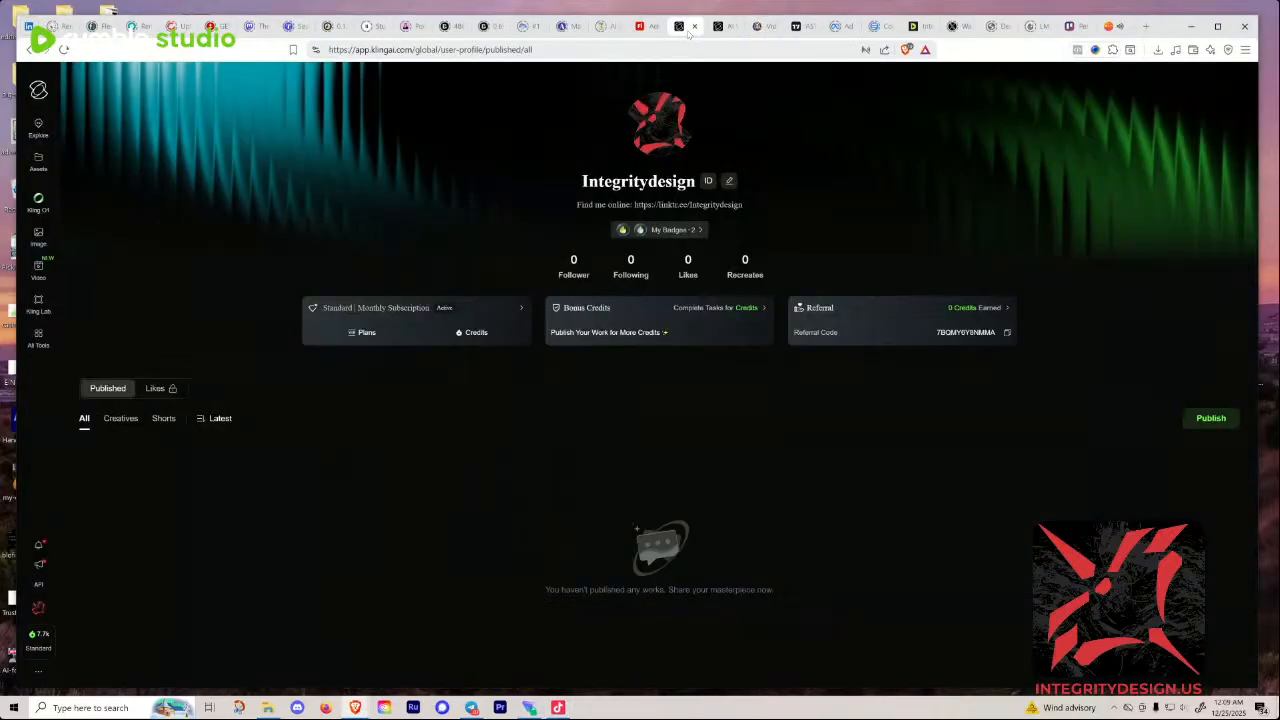
pyautogui.click(760, 30)
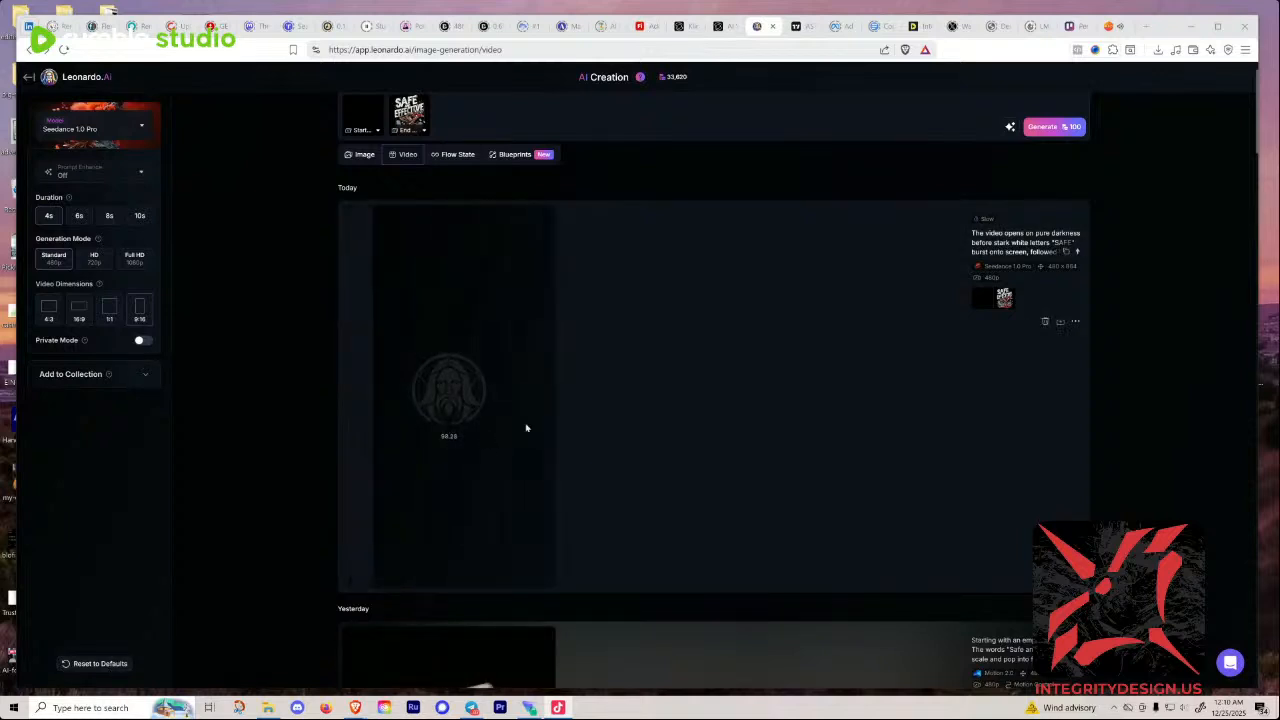
# Step: Review yesterday's "Safe and Effective" videos in the Leonardo.Ai generation history
pyautogui.scroll(-2, 520, 435)
pyautogui.scroll(2, 533, 415)
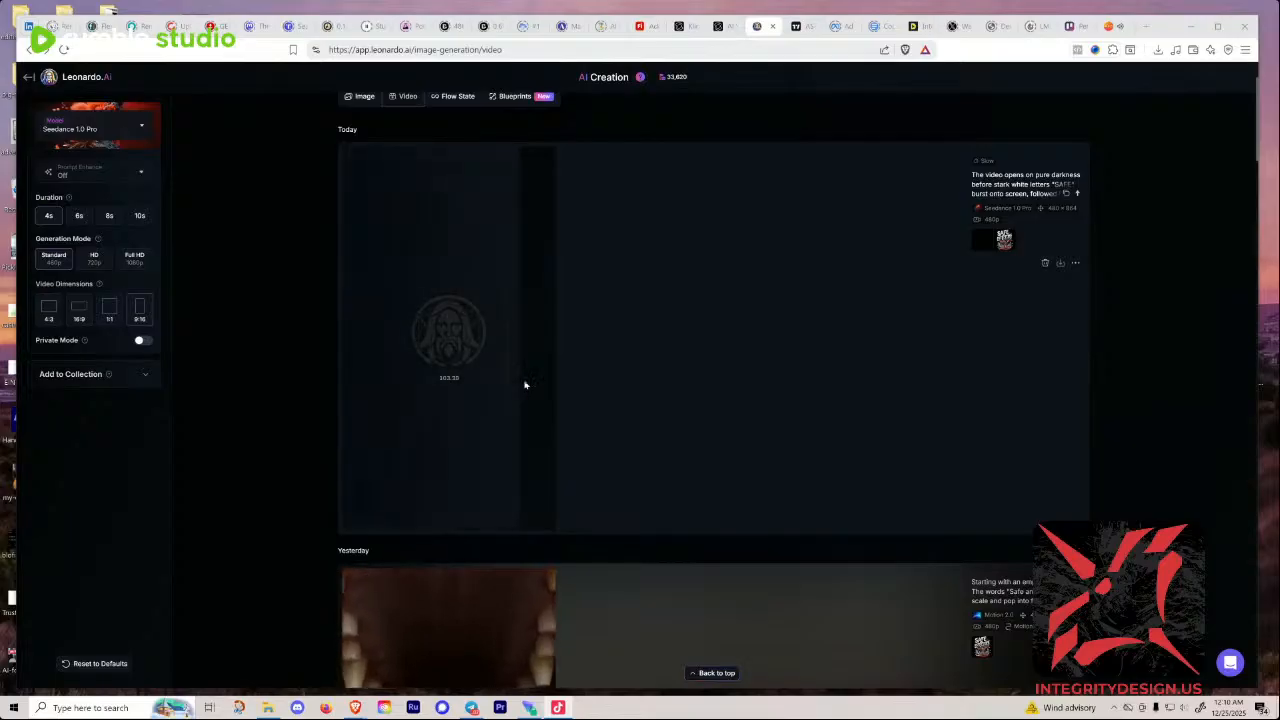
pyautogui.scroll(-3, 510, 387)
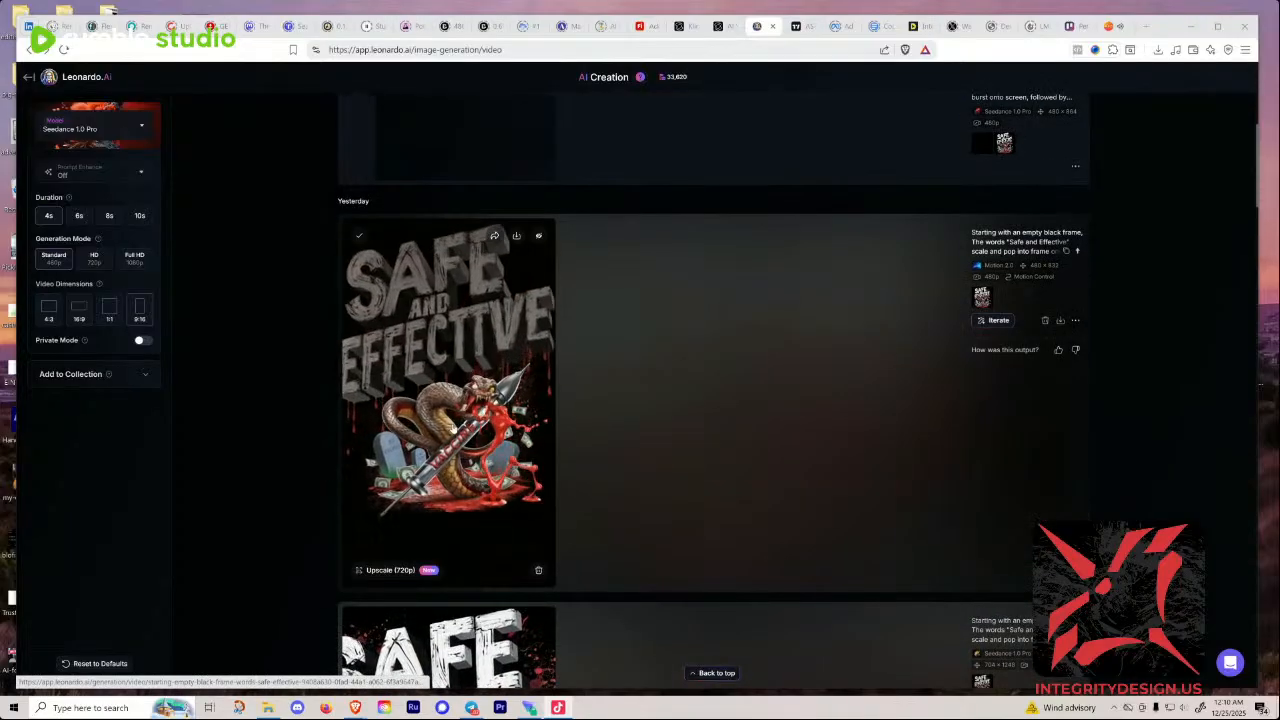
pyautogui.scroll(-3, 470, 450)
pyautogui.scroll(-2, 470, 452)
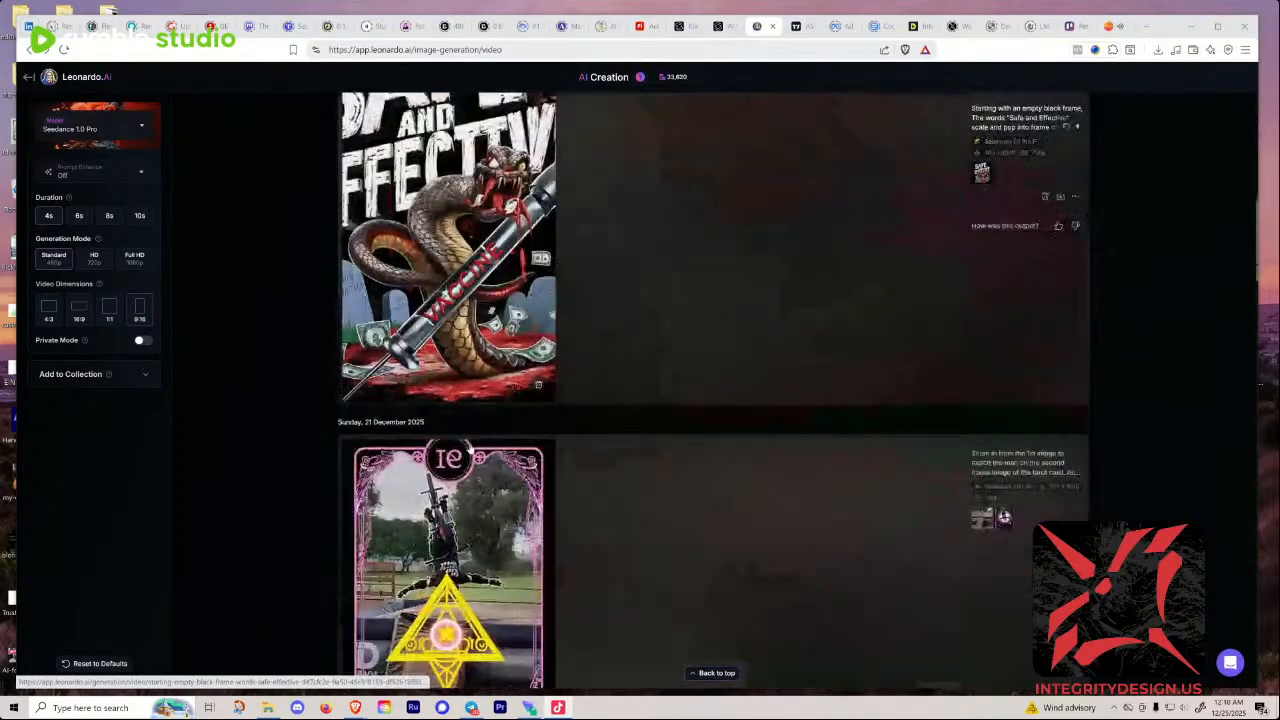
pyautogui.scroll(2, 470, 452)
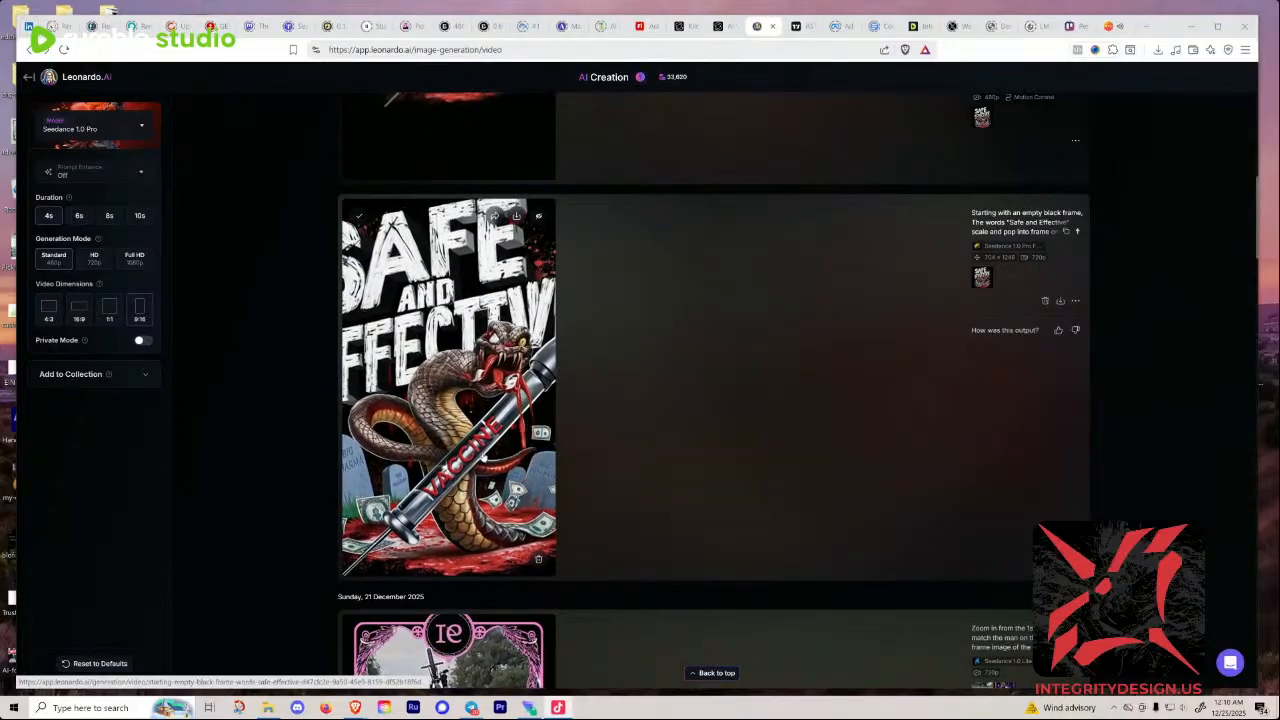
pyautogui.scroll(3, 487, 458)
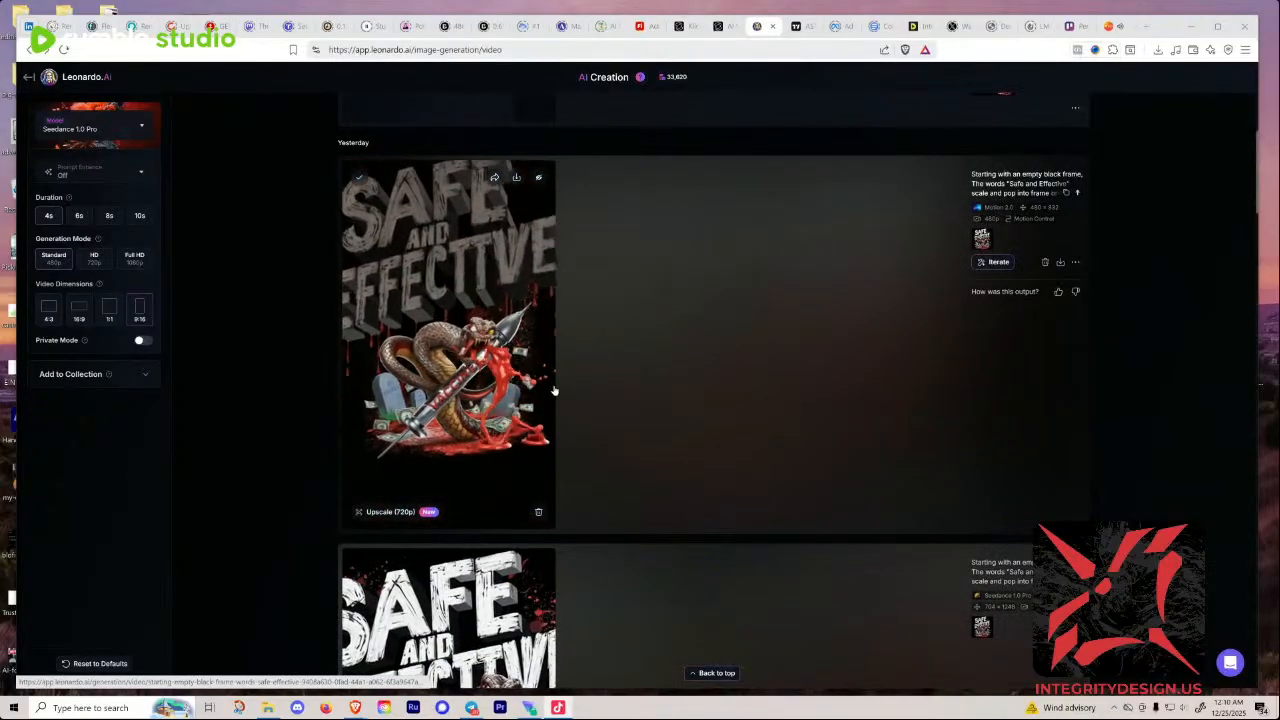
pyautogui.scroll(1, 558, 390)
pyautogui.scroll(3, 484, 370)
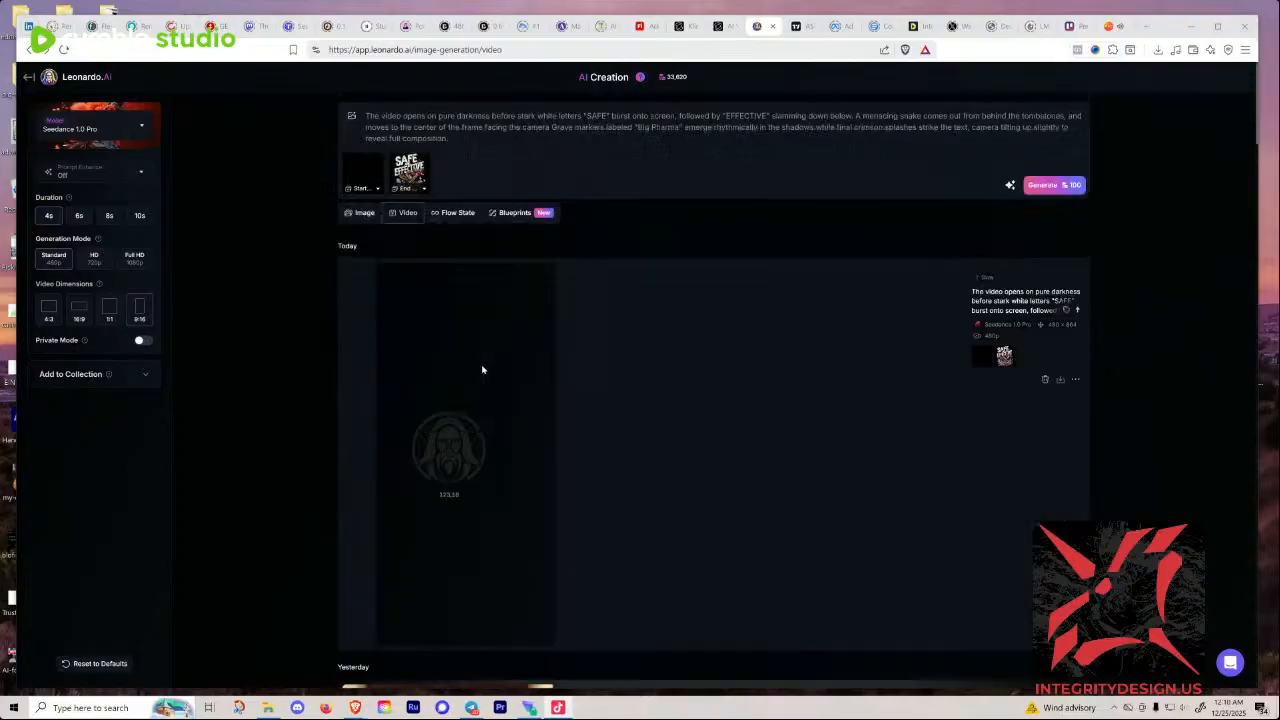
# Step: Compare yesterday's Motion 2.0 video with the 720p Seedance one, and check the progress of today's generation
pyautogui.scroll(-2, 592, 376)
pyautogui.scroll(-3, 624, 370)
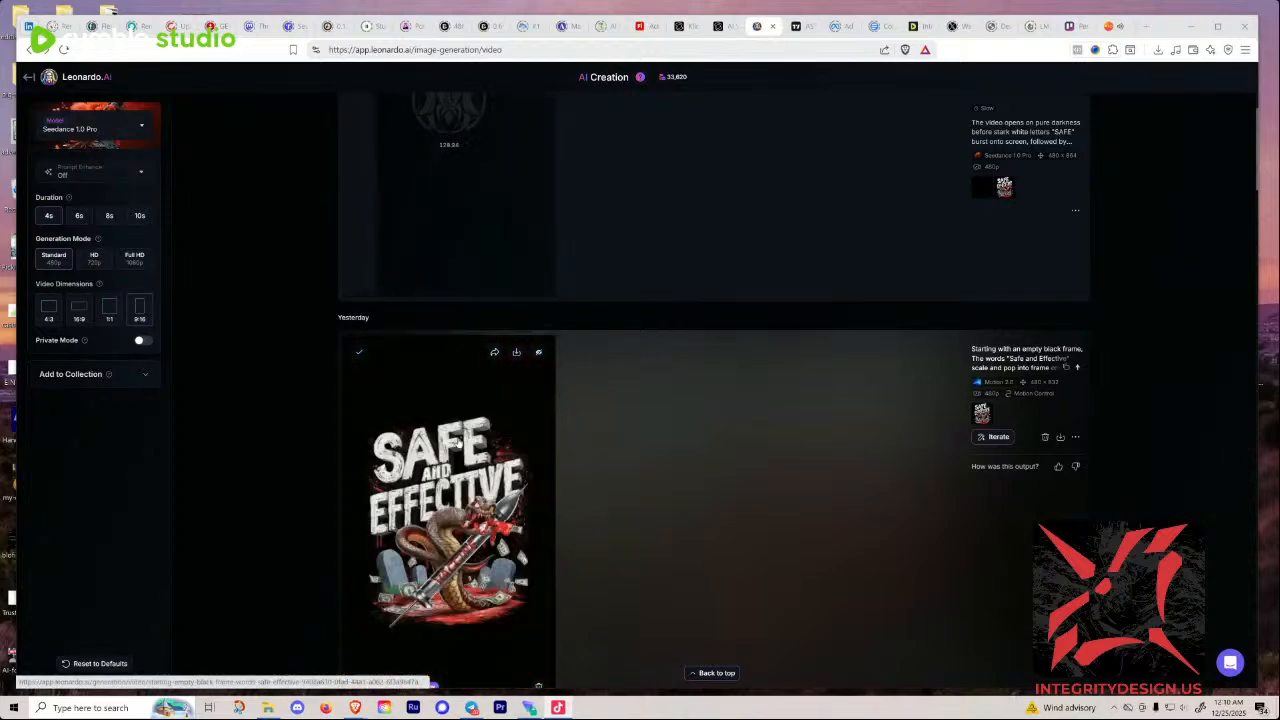
pyautogui.scroll(-2, 470, 443)
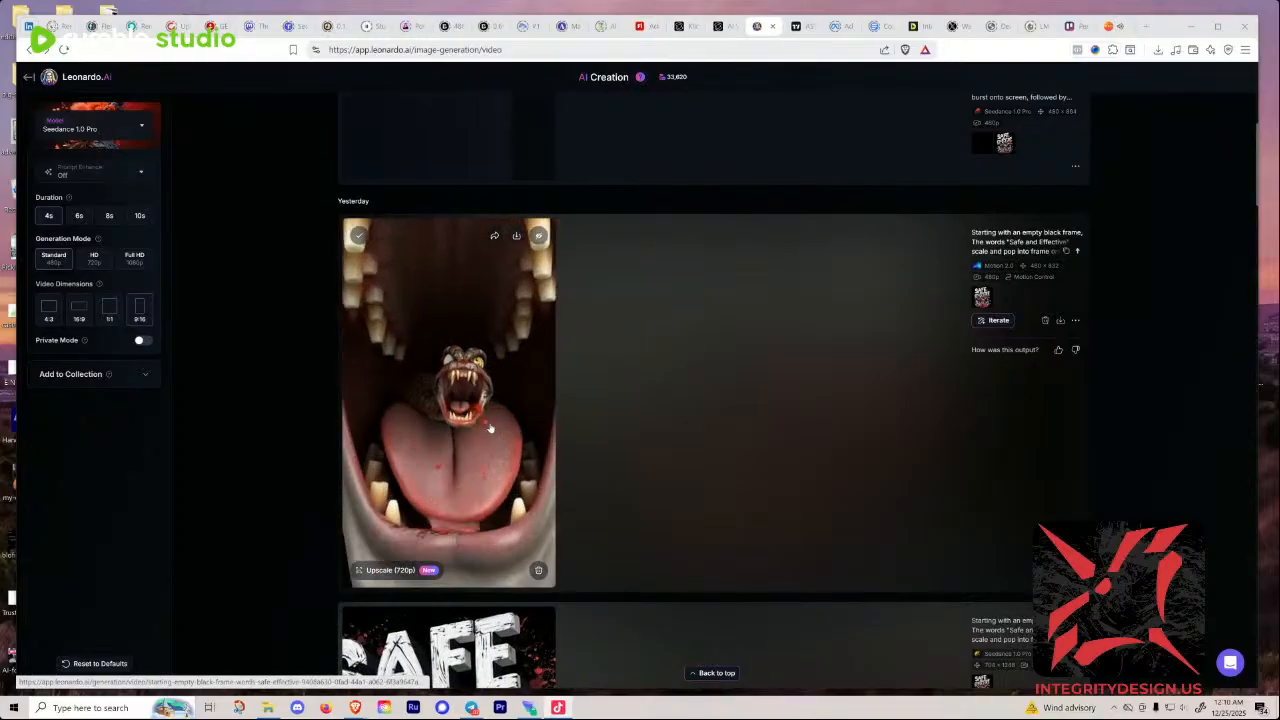
pyautogui.scroll(-3, 497, 447)
pyautogui.scroll(-2, 478, 425)
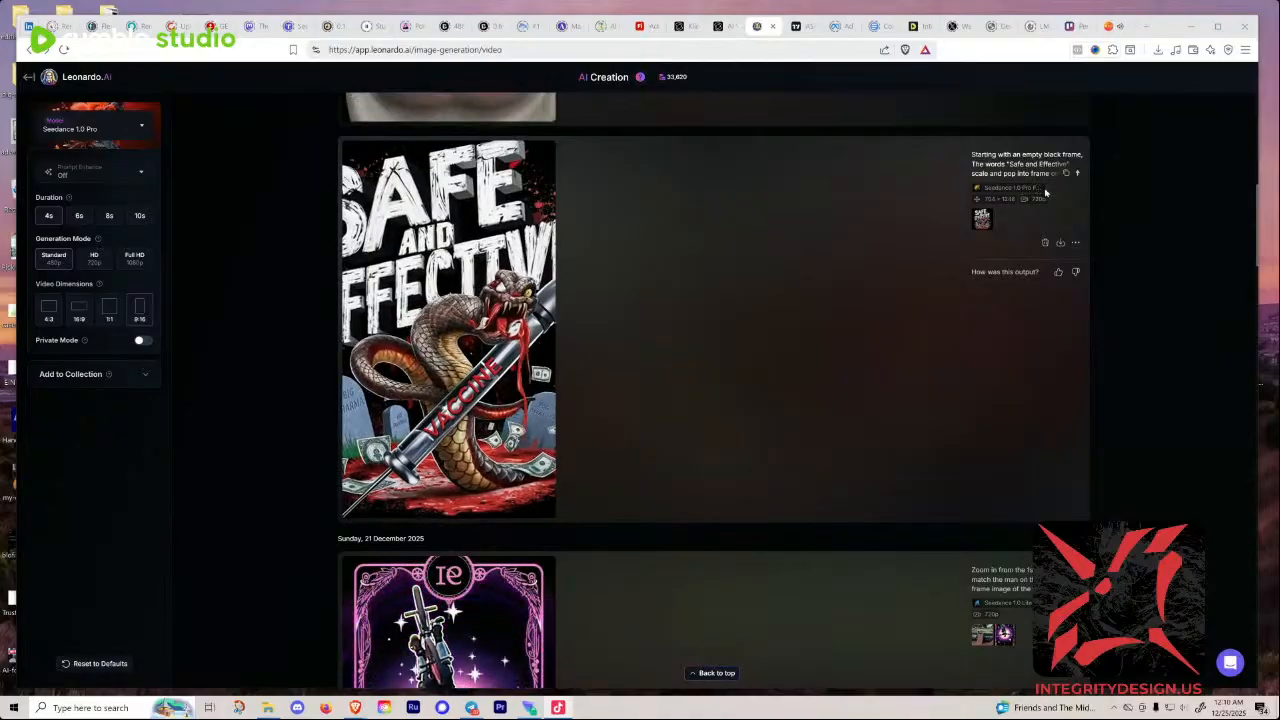
pyautogui.scroll(5, 817, 208)
pyautogui.scroll(2, 840, 215)
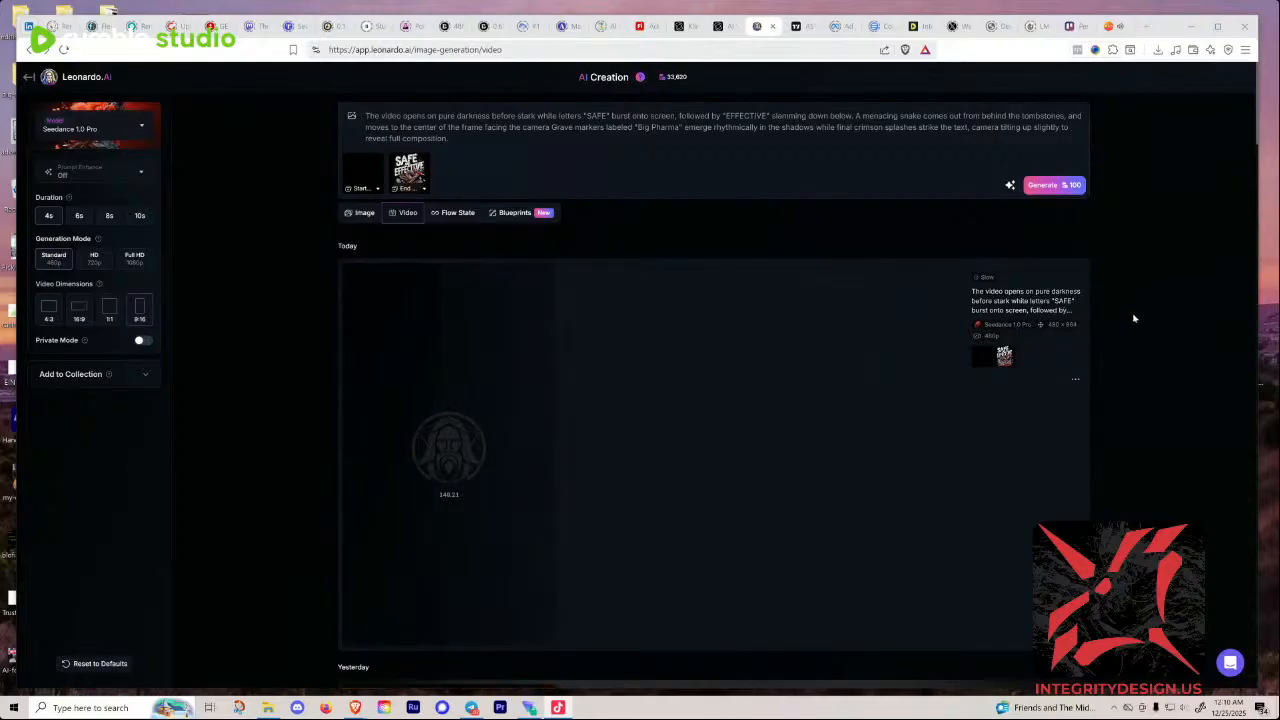
pyautogui.scroll(-3, 765, 296)
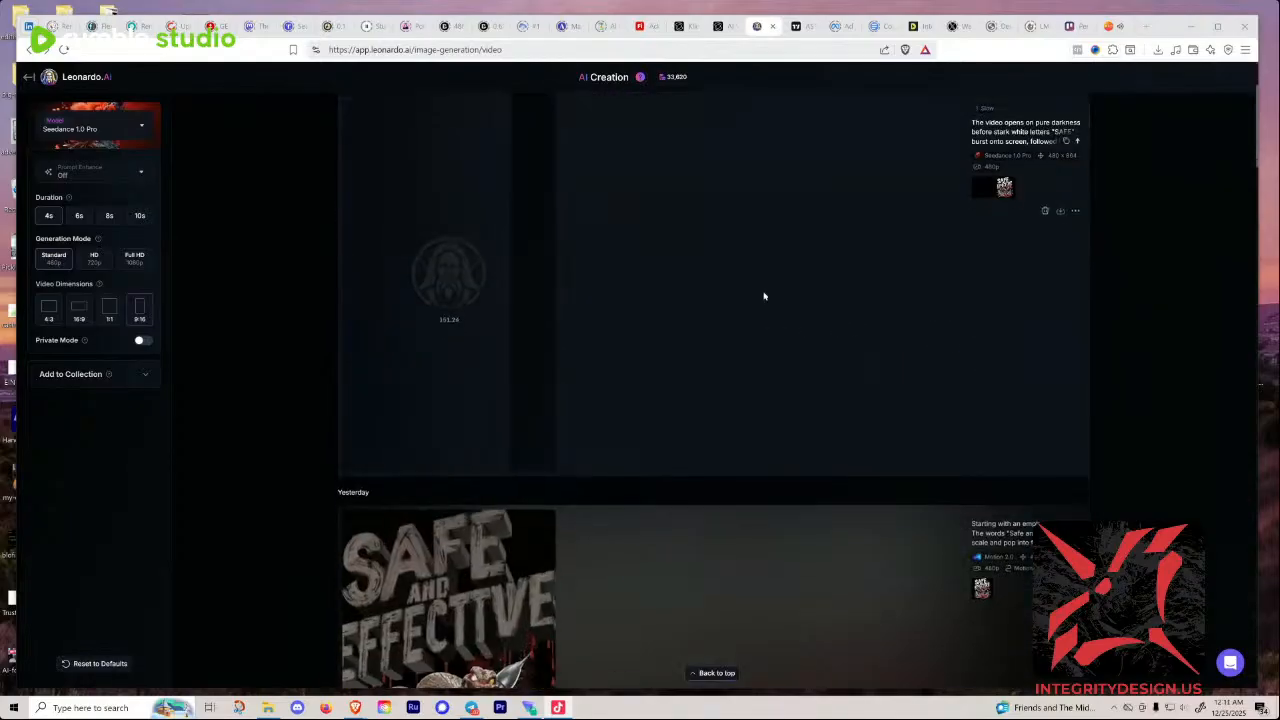
pyautogui.scroll(2, 700, 310)
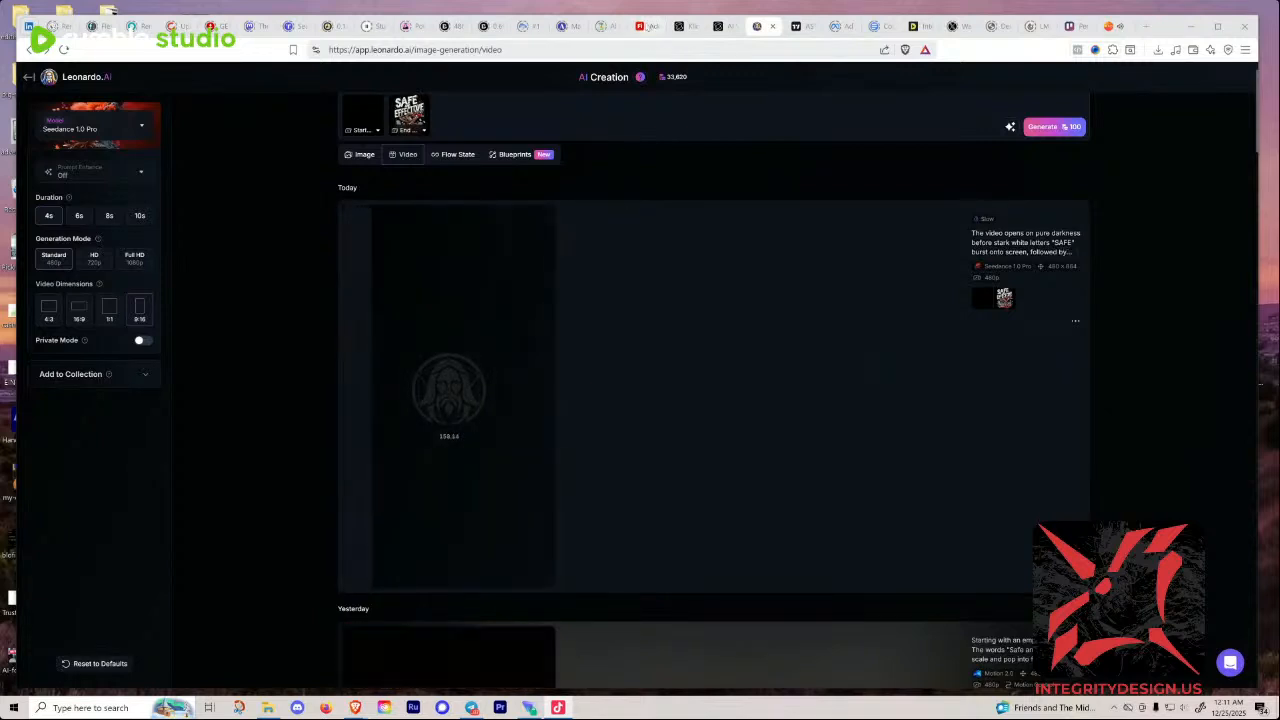
# Step: Switch to Adobe Firefly and examine the available video models and the frame settings of the Pika 2.2 video
pyautogui.click(645, 27)
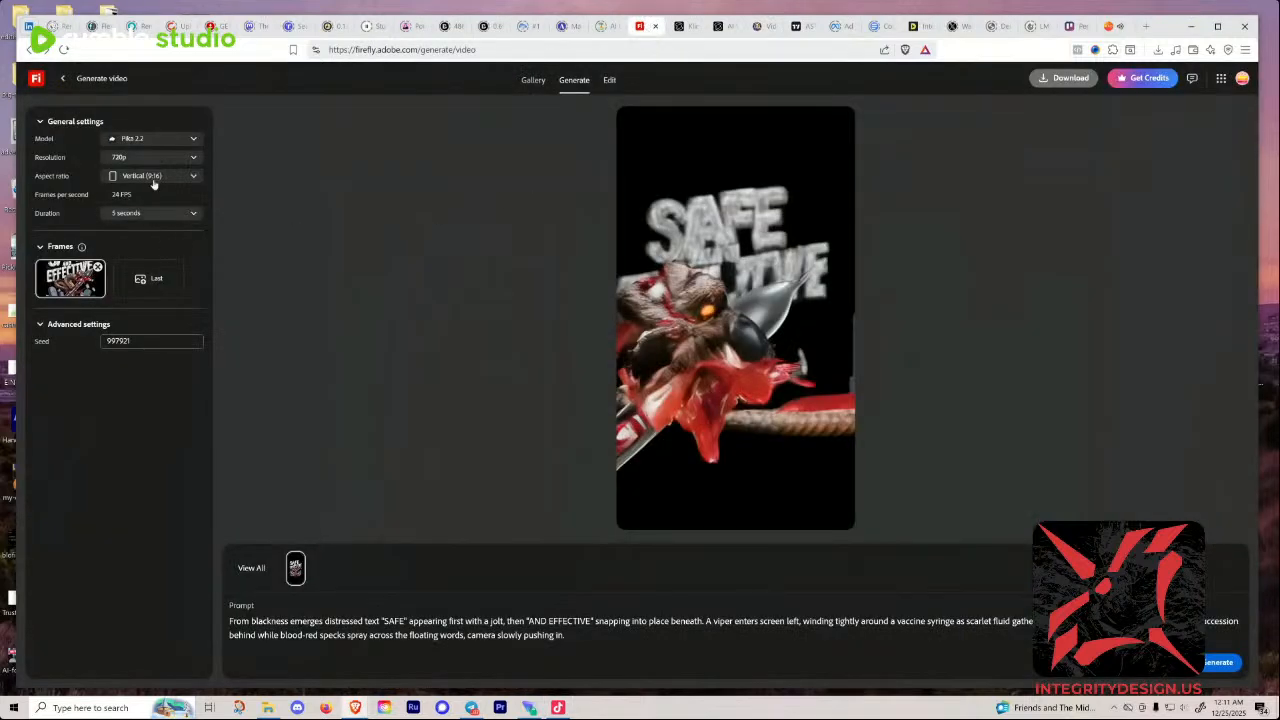
pyautogui.click(183, 142)
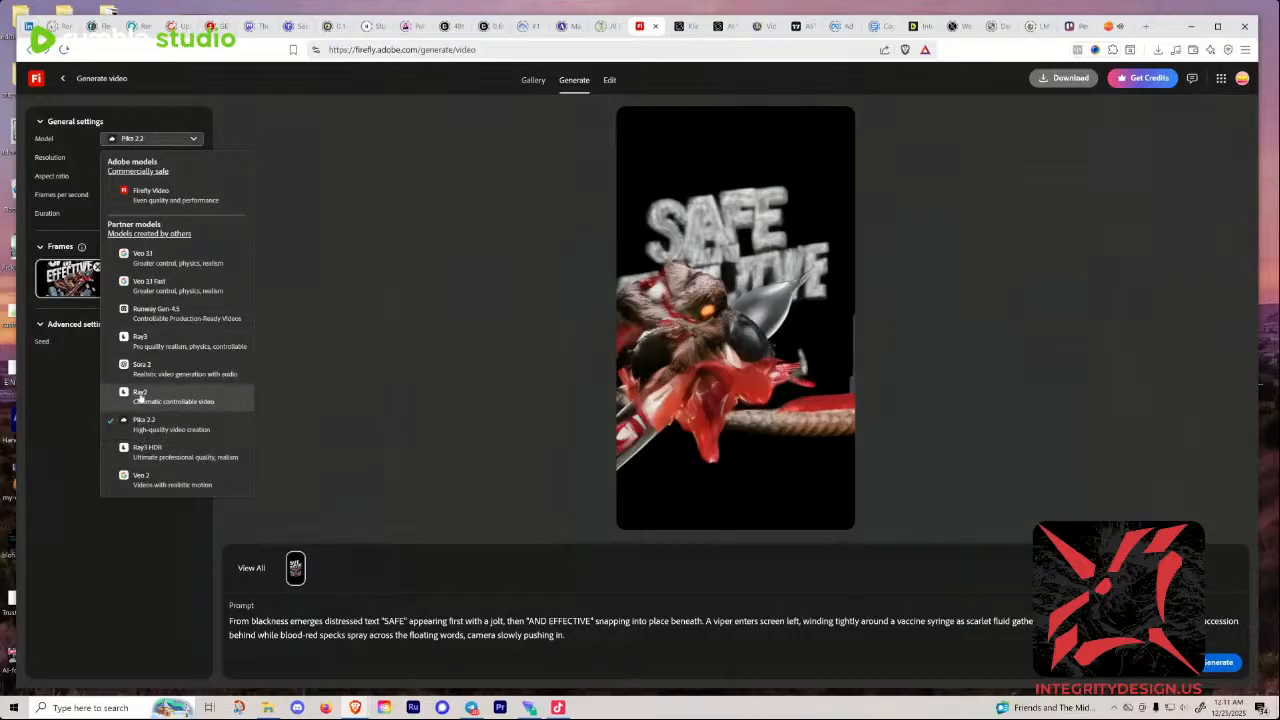
pyautogui.click(60, 385)
pyautogui.moveTo(73, 292)
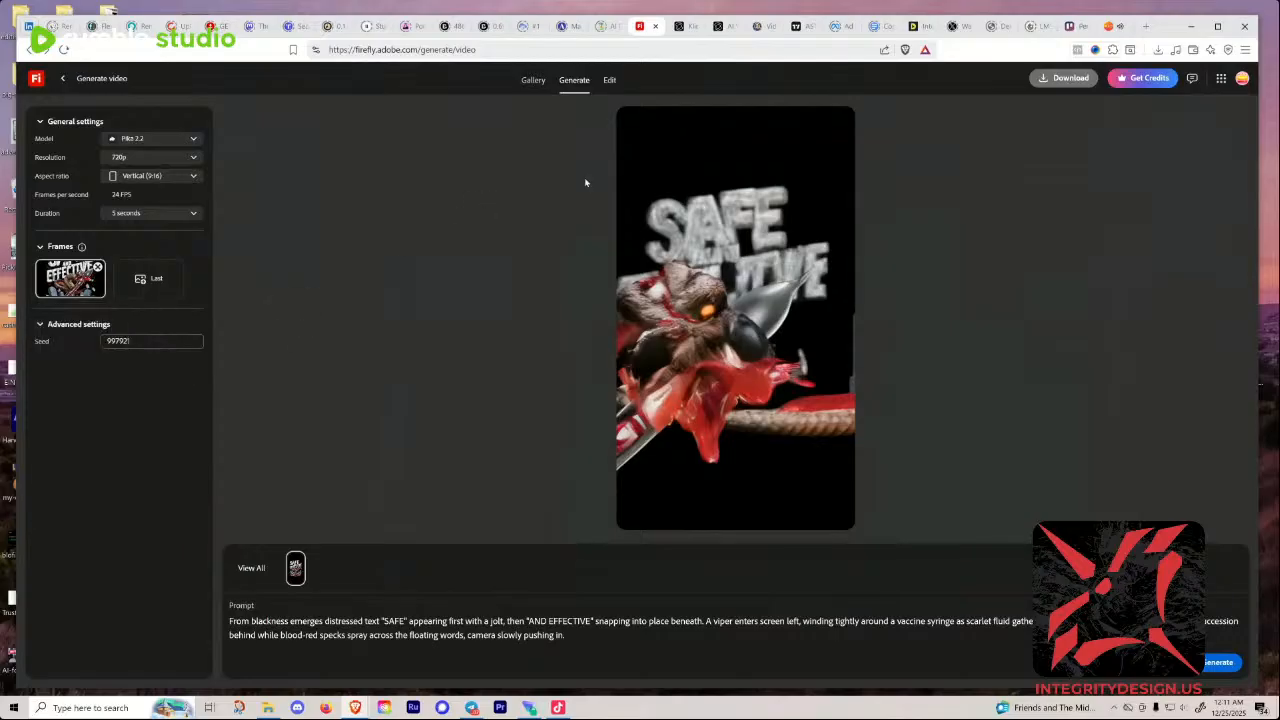
# Step: Switch to Leonardo.Ai and compare the new Seedance 1.0 Pro video with yesterday's Motion 2.0 and Seedance versions
pyautogui.click(763, 30)
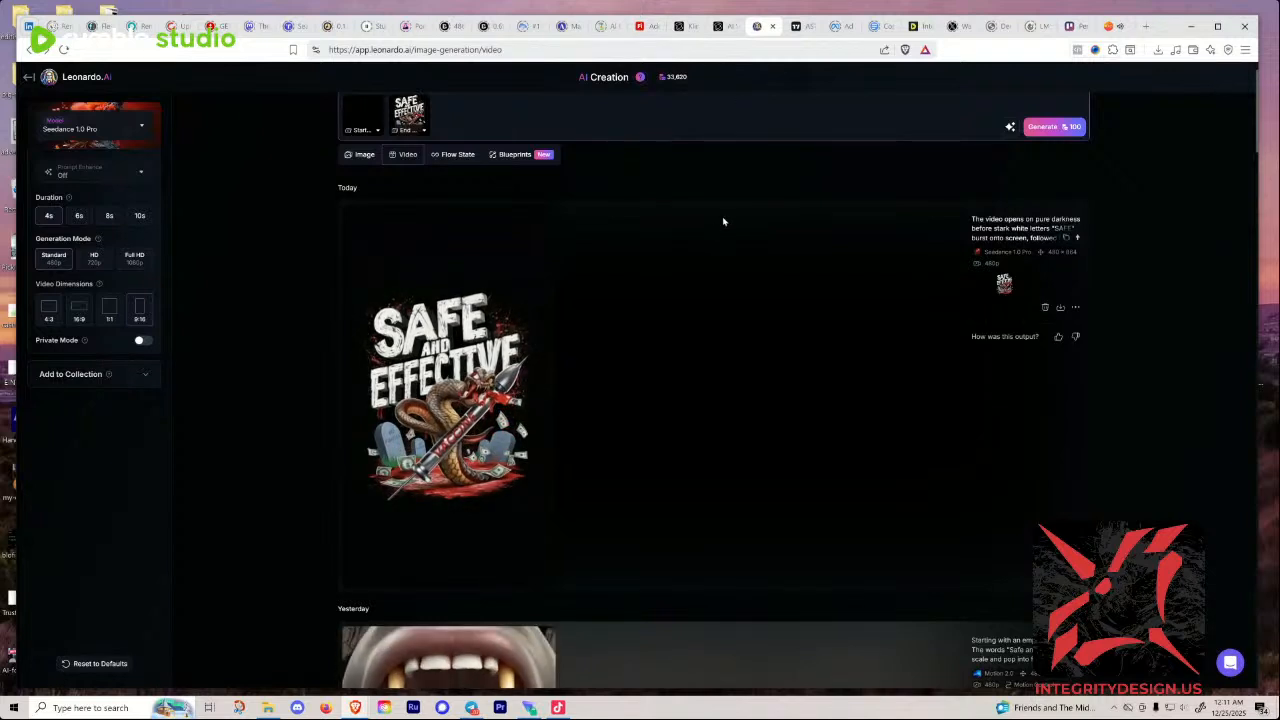
pyautogui.scroll(2, 631, 300)
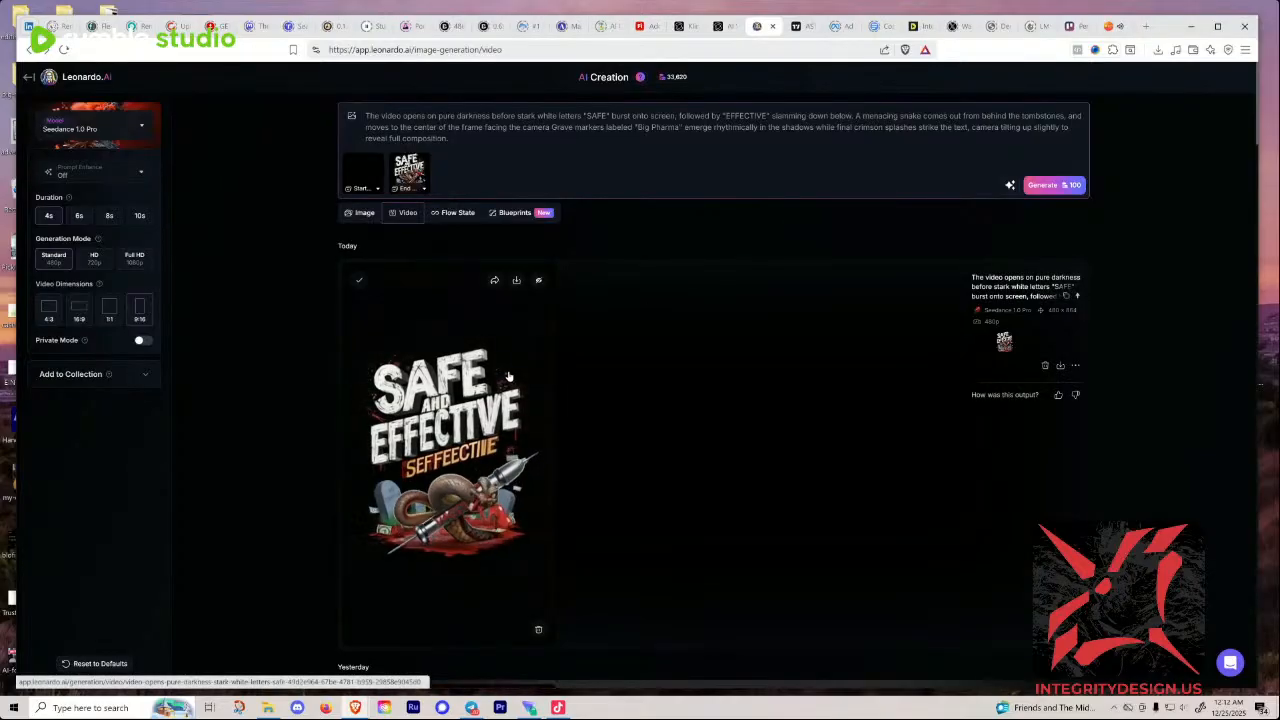
pyautogui.scroll(-5, 663, 357)
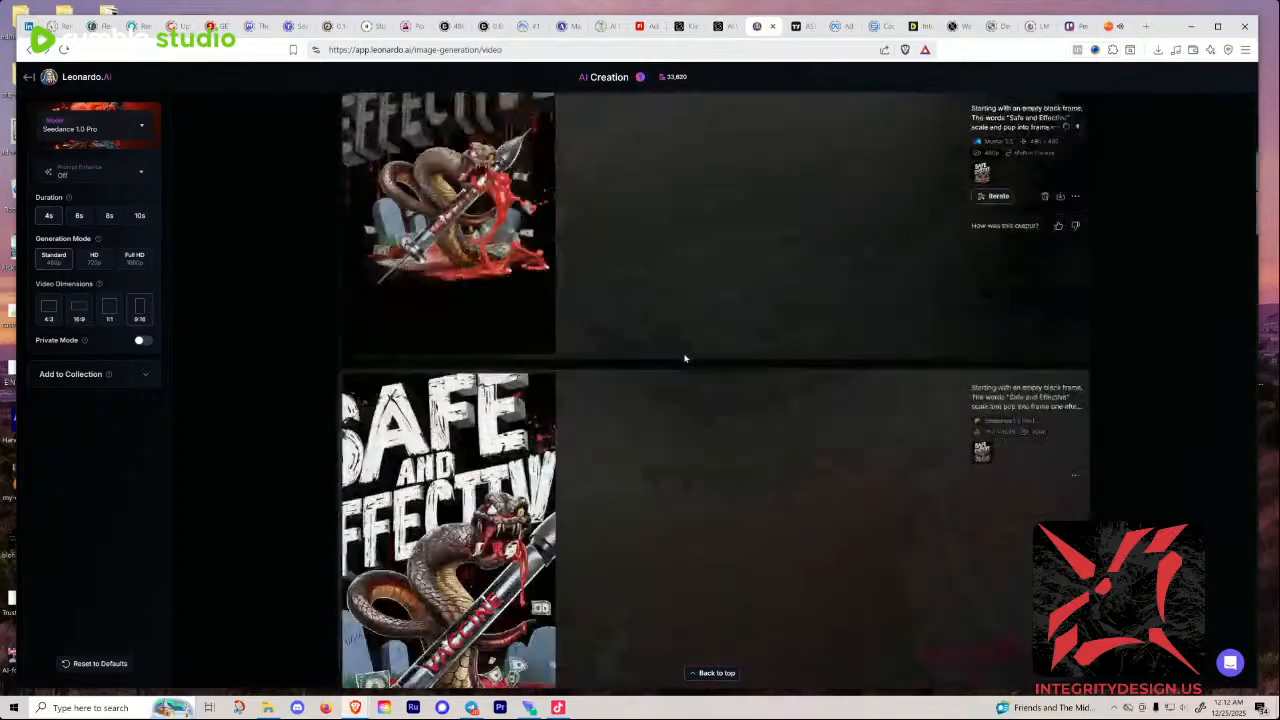
pyautogui.scroll(2, 684, 360)
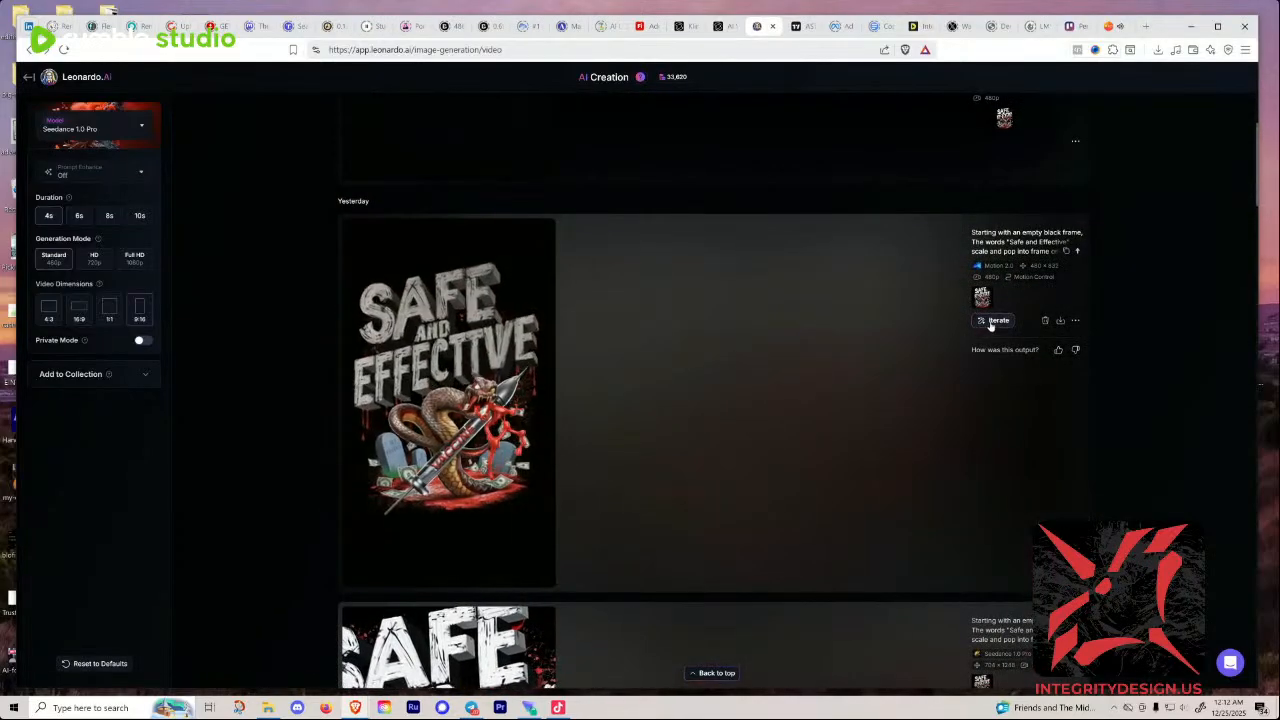
pyautogui.scroll(-3, 727, 318)
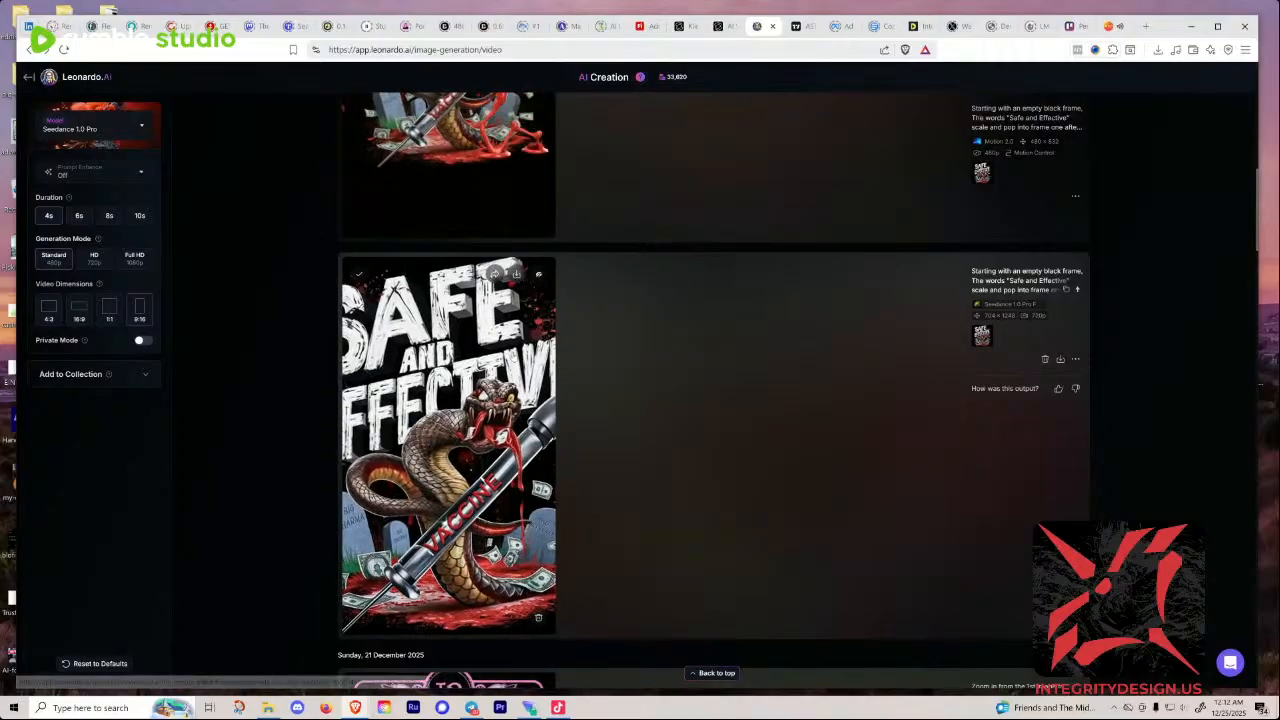
# Step: Check the black start frame attached to the current Seedance 1.0 Pro prompt and close its preview
pyautogui.scroll(5, 512, 357)
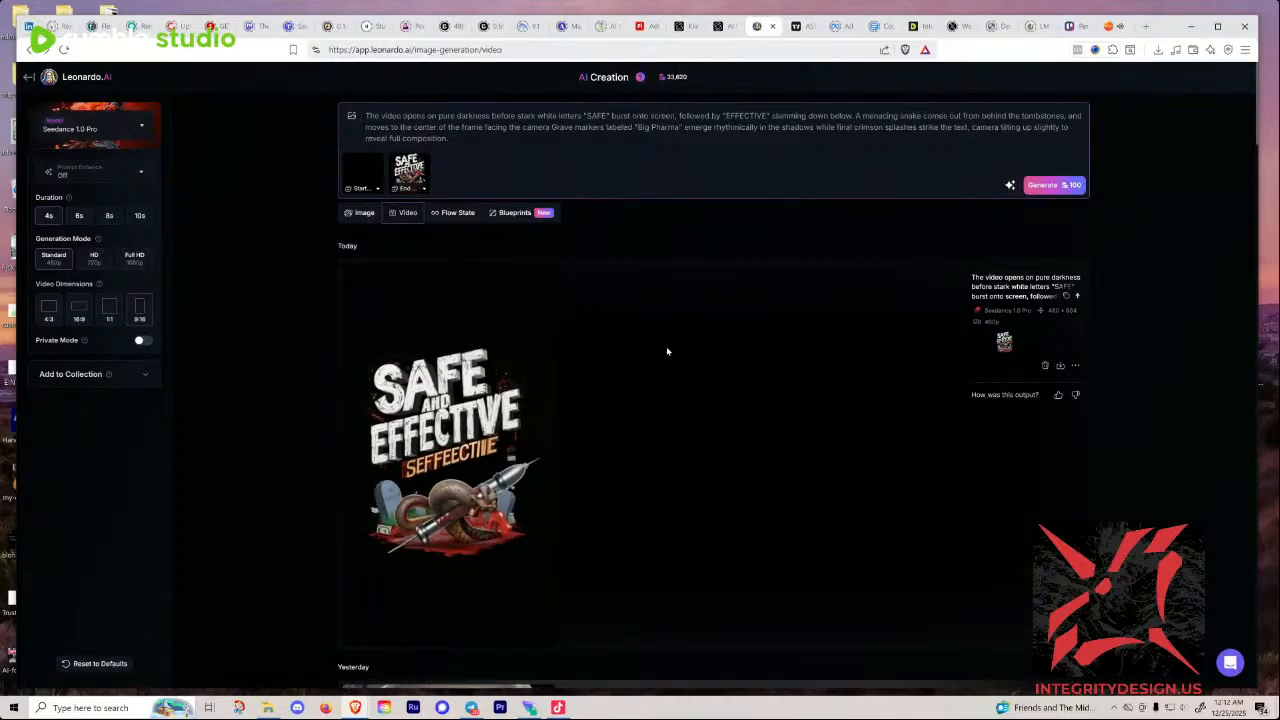
pyautogui.click(375, 190)
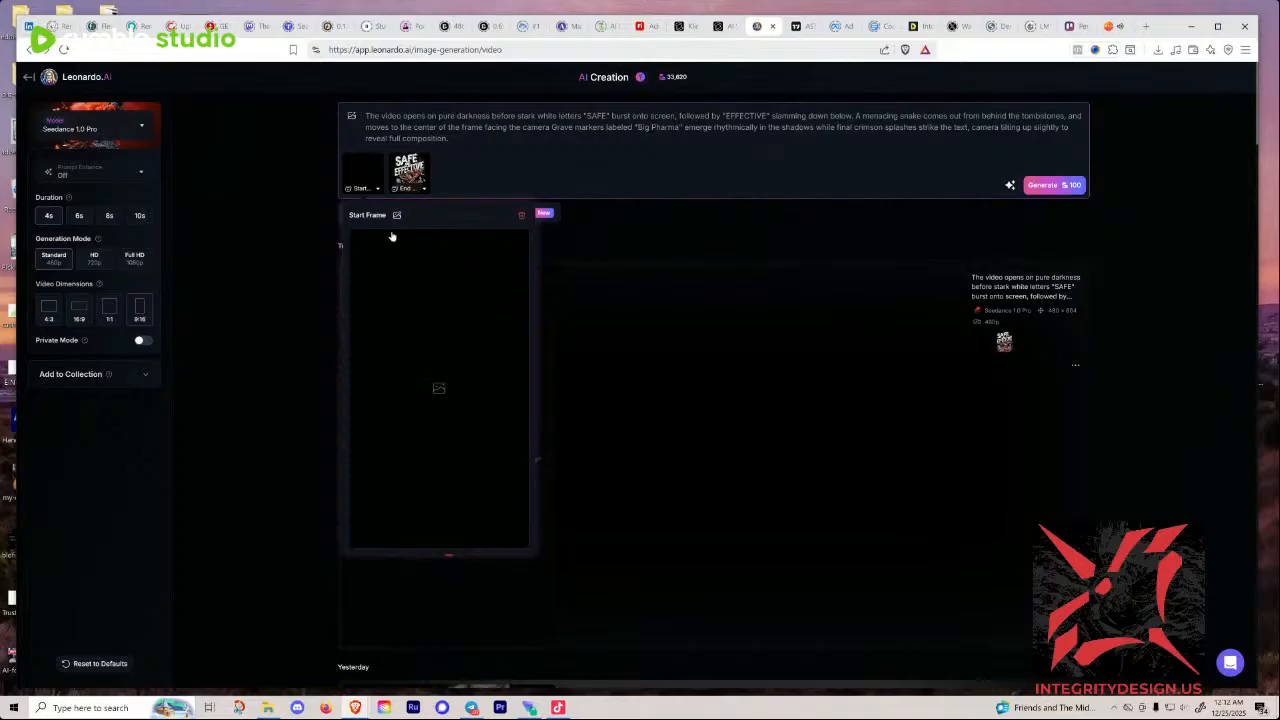
pyautogui.click(500, 150)
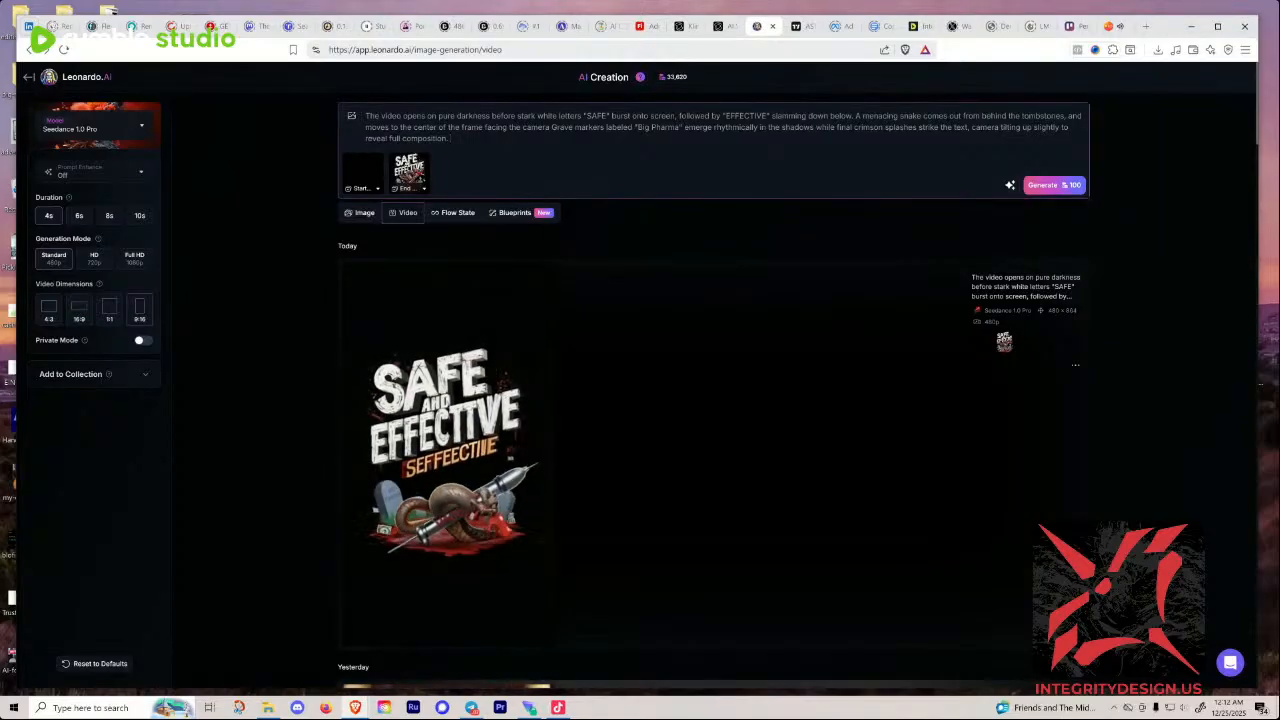
# Step: Examine today's "Safe and Effective" video against yesterday's Motion 2.0 and 720p Seedance versions and the Hanged Man tarot video
pyautogui.scroll(-1, 347, 446)
pyautogui.scroll(-5, 347, 446)
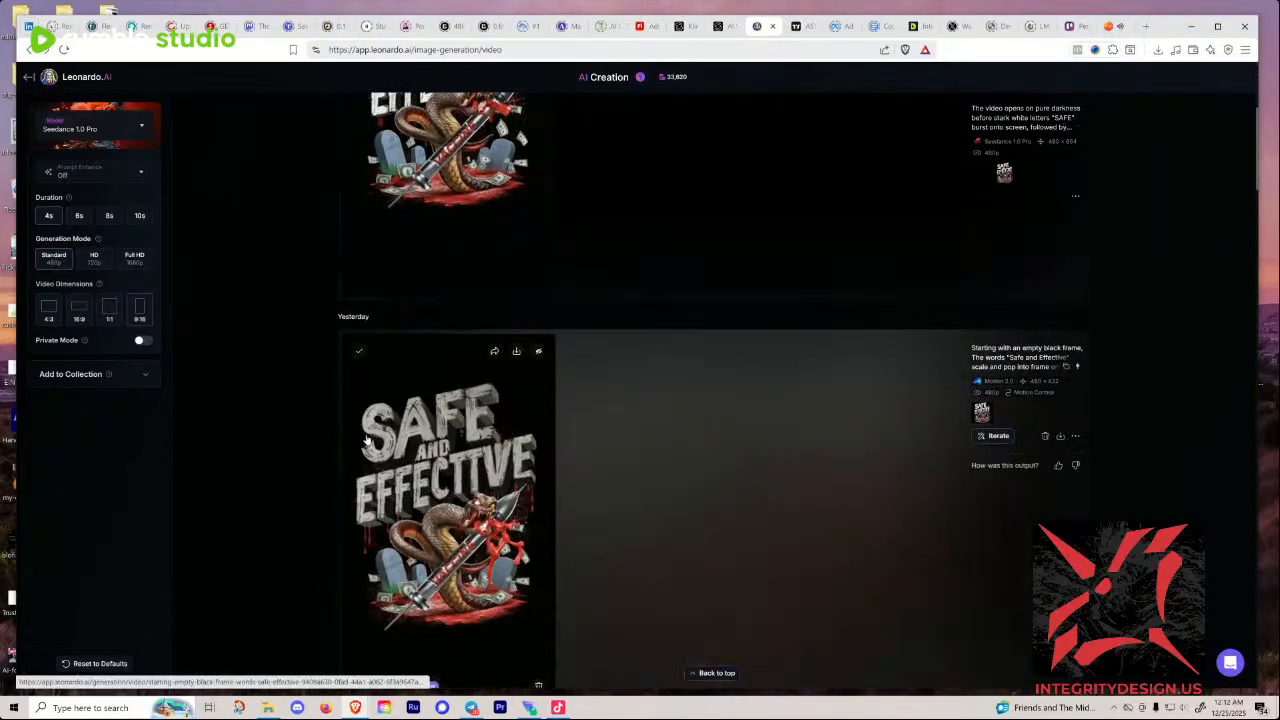
pyautogui.scroll(-2, 448, 433)
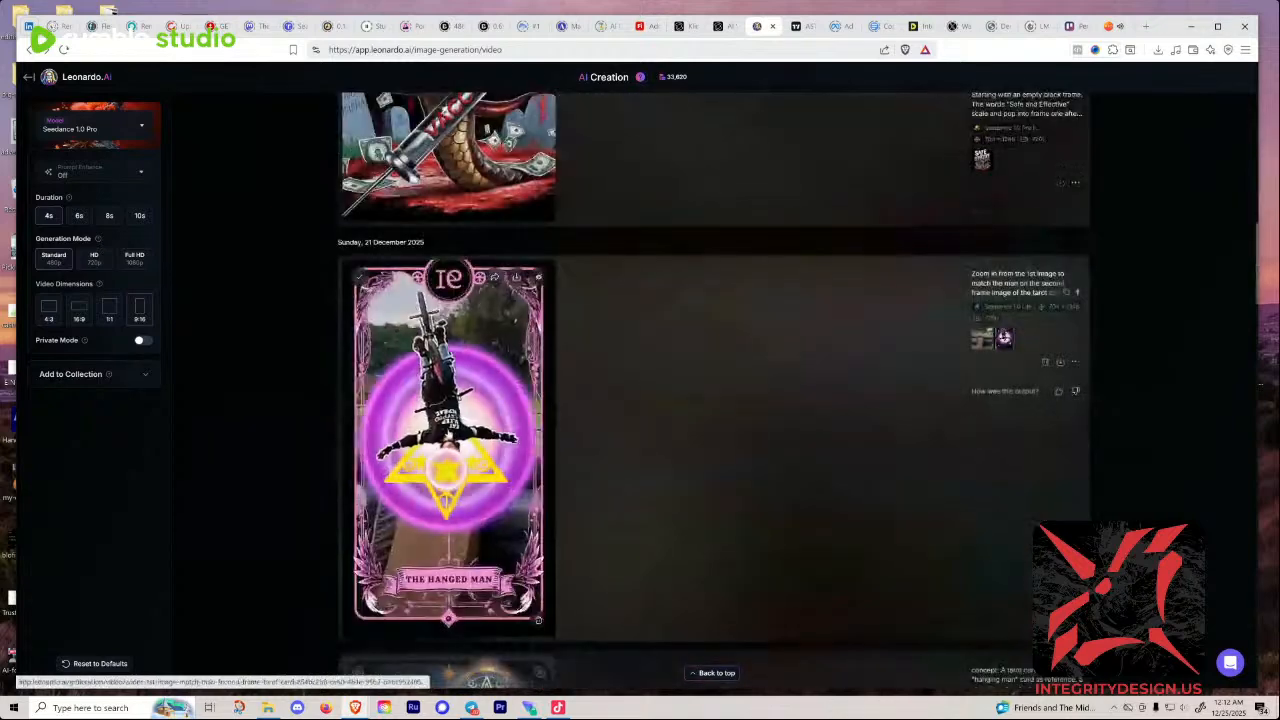
pyautogui.scroll(4, 448, 433)
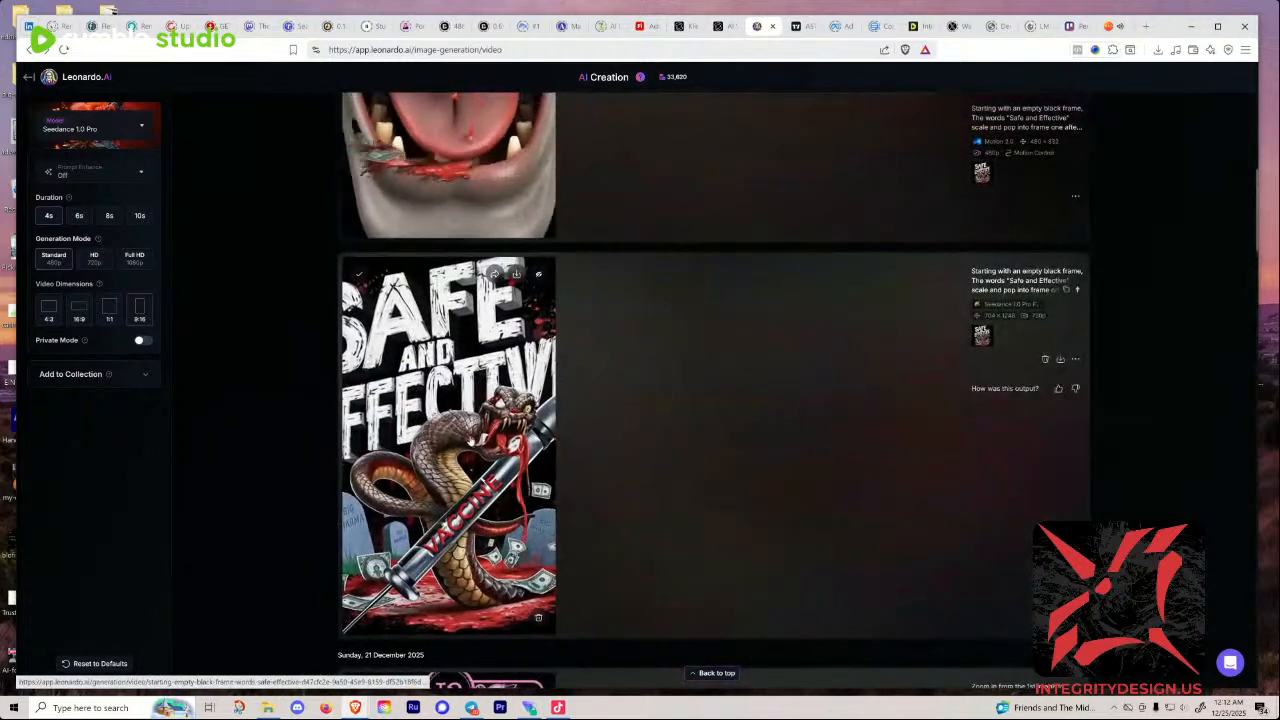